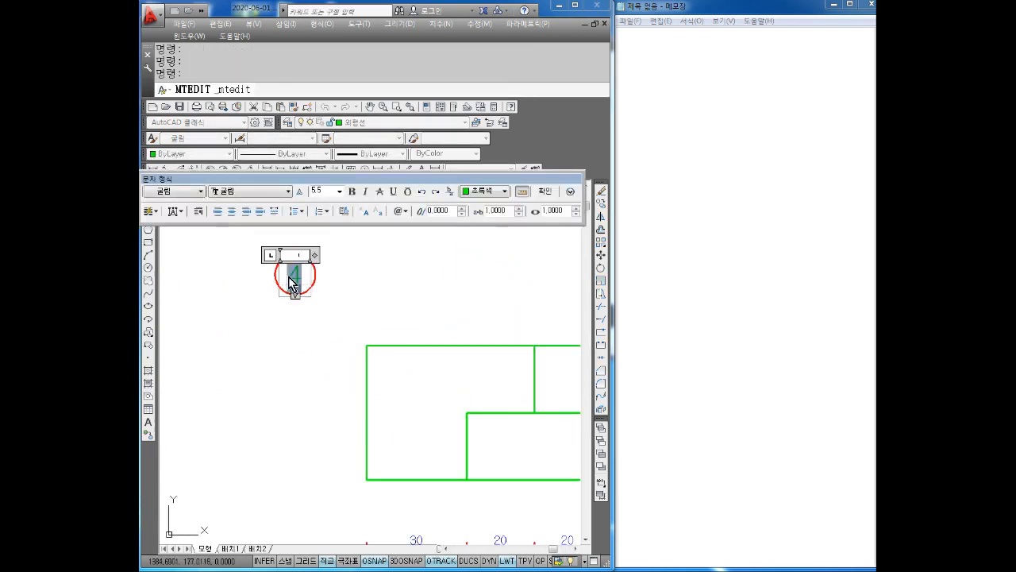
Set the circled drawing number to 5, and erase the old views, dimensions and isometric drawing inside the frame
{"action": "left_click", "coordinate": [410, 373]}
{"action": "scroll", "coordinate": [410, 374], "scroll_direction": "down", "scroll_amount": 3}
{"action": "mouse_move", "coordinate": [410, 374]}
{"action": "middle_mouse_down"}
{"action": "mouse_move", "coordinate": [365, 325]}
{"action": "mouse_move", "coordinate": [317, 339]}
{"action": "middle_mouse_up"}
{"action": "left_click", "coordinate": [475, 235]}
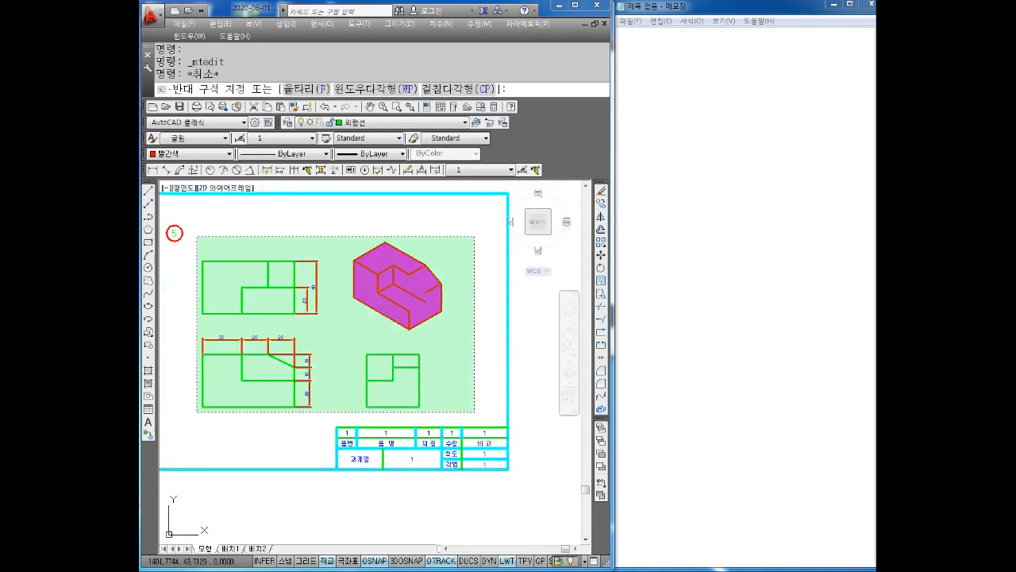
{"action": "left_click", "coordinate": [197, 411]}
{"action": "key", "text": "Delete"}
{"action": "middle_click_drag", "start_coordinate": [229, 361], "coordinate": [312, 340]}
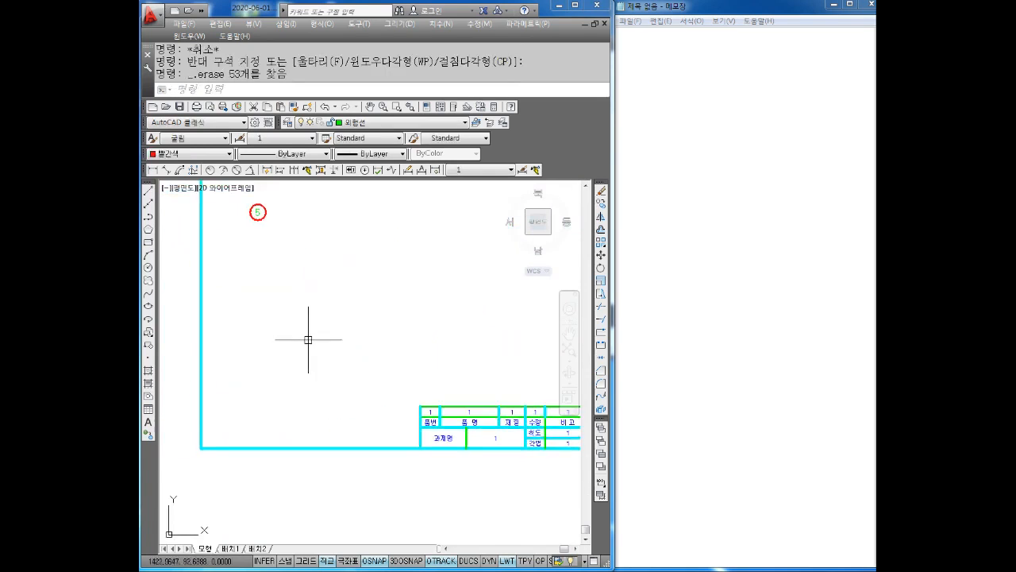
{"action": "scroll", "coordinate": [312, 340], "scroll_direction": "up", "scroll_amount": 2}
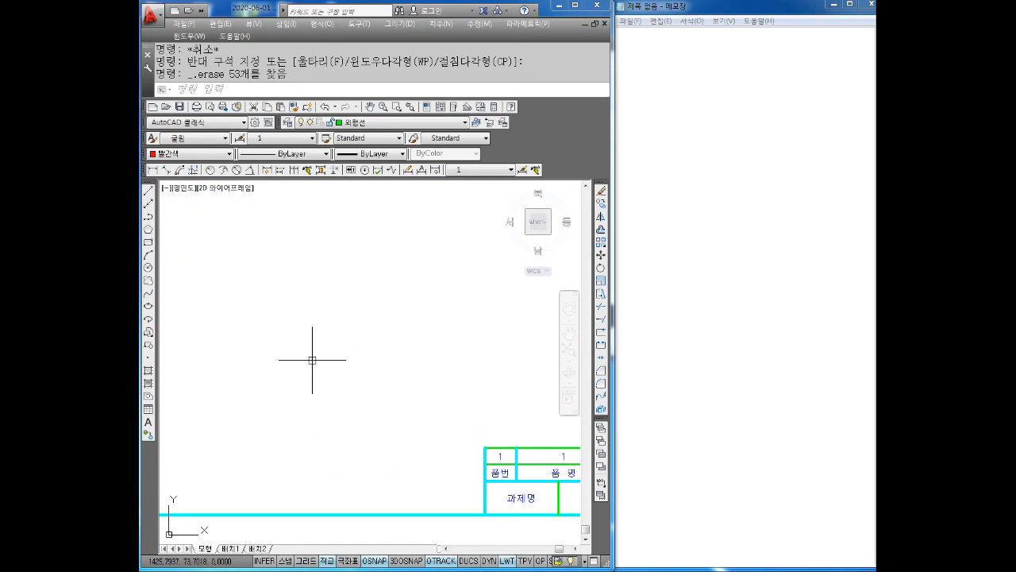
{"action": "mouse_move", "coordinate": [312, 368]}
{"action": "middle_mouse_down"}
{"action": "mouse_move", "coordinate": [325, 342]}
{"action": "mouse_move", "coordinate": [333, 373]}
{"action": "middle_mouse_up"}
{"action": "middle_click_drag", "start_coordinate": [329, 337], "coordinate": [336, 349]}
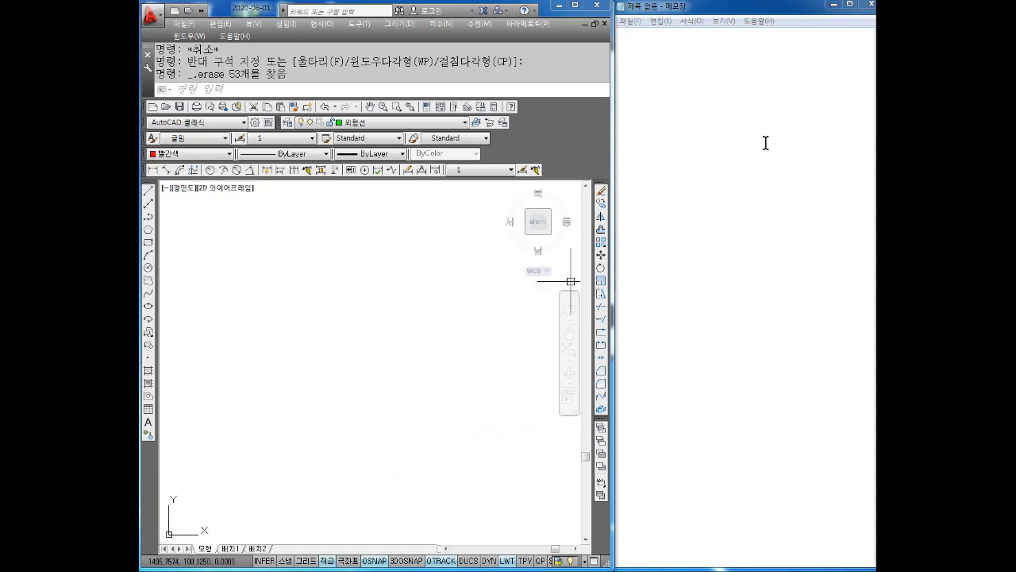
Switch to Notepad and write "L엔터" and "직교ON" on two separate lines
{"action": "left_click", "coordinate": [660, 75]}
{"action": "key", "text": "Hangul"}
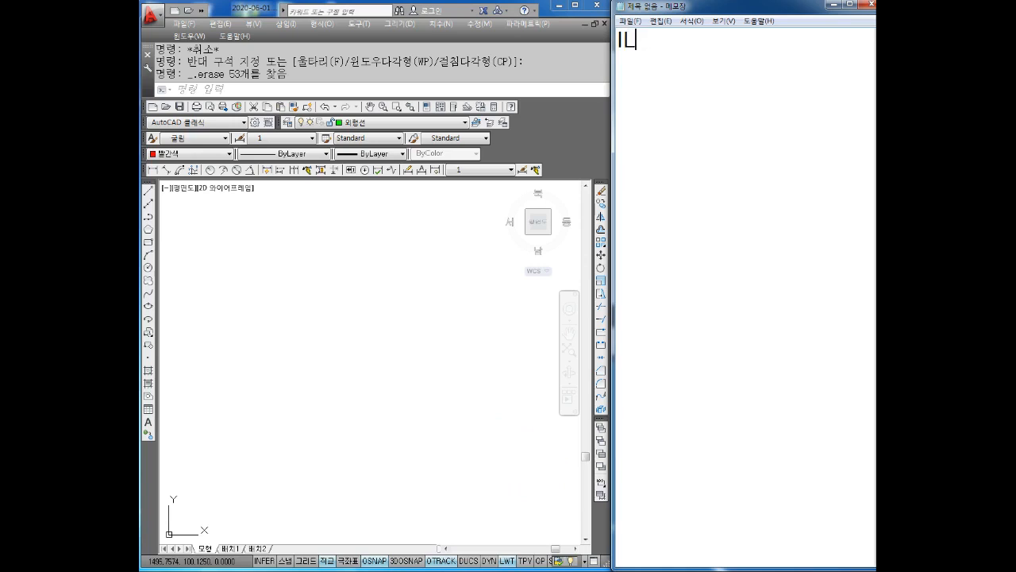
{"action": "type", "text": "터"}
{"action": "key", "text": "BackSpace"}
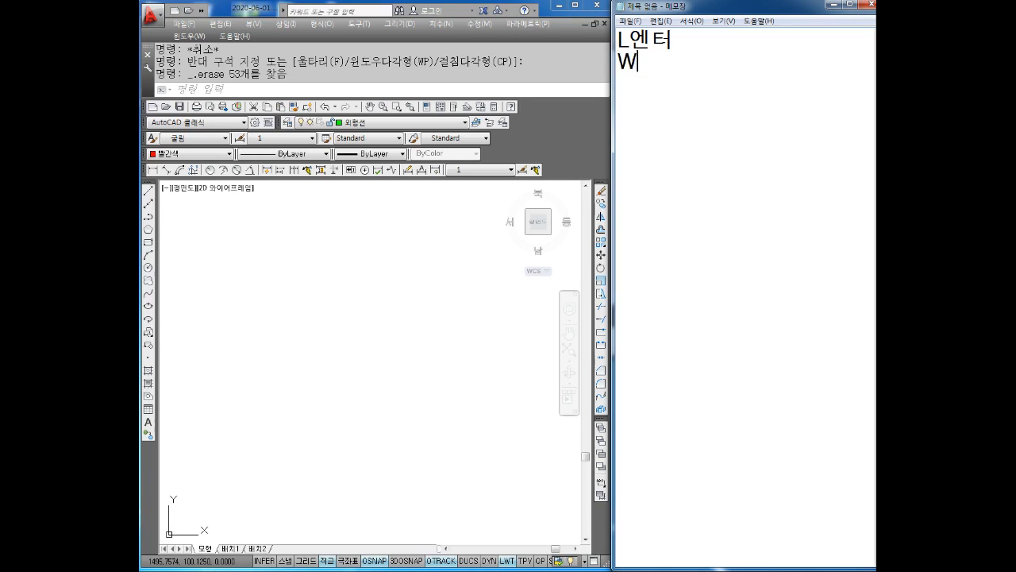
{"action": "type", "text": "교"}
{"action": "type", "text": "ㅐㅜ"}
{"action": "type", "text": "ㅐㅜ"}
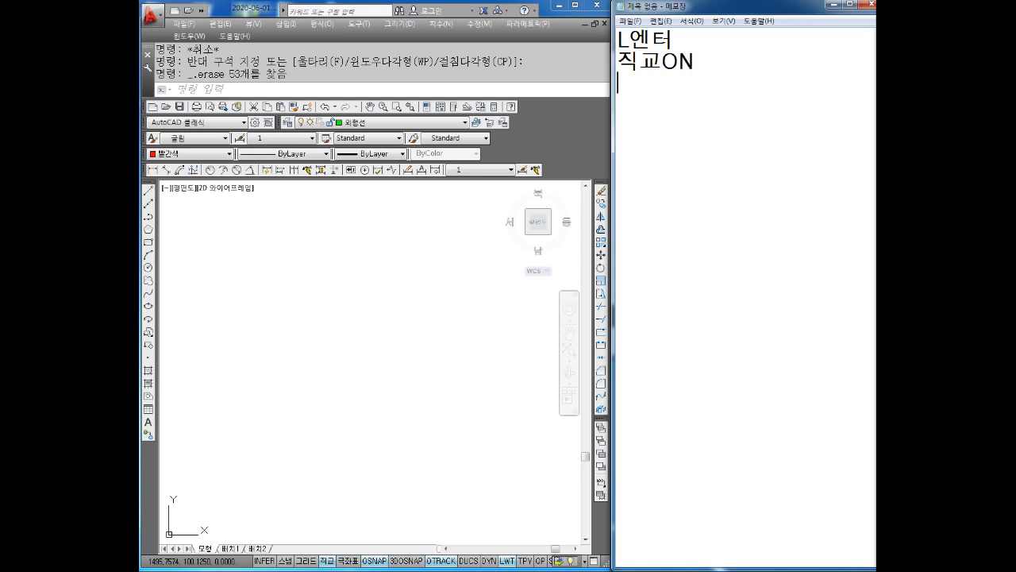
Switch to AutoCAD and start a Line outline below the circled number, going 40 down and 40 to the right
{"action": "left_click", "coordinate": [380, 247]}
{"action": "scroll", "coordinate": [372, 280], "scroll_direction": "down", "scroll_amount": 1}
{"action": "scroll", "coordinate": [417, 251], "scroll_direction": "down", "scroll_amount": 1}
{"action": "middle_click_drag", "start_coordinate": [372, 279], "coordinate": [314, 297]}
{"action": "key", "text": "Escape"}
{"action": "key", "text": "Escape"}
{"action": "type", "text": "L"}
{"action": "key", "text": "Return"}
{"action": "left_click", "coordinate": [287, 256]}
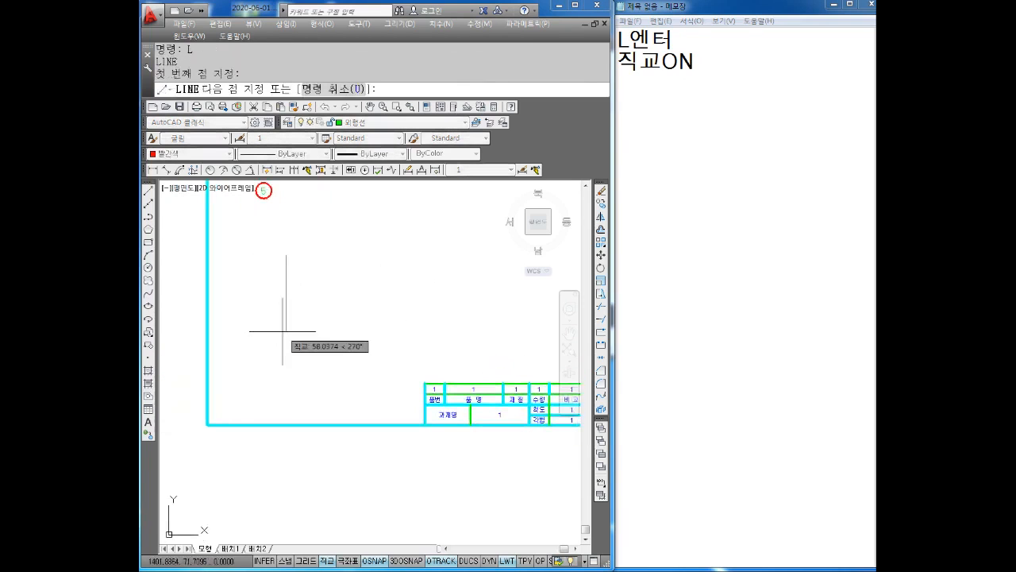
{"action": "type", "text": "40"}
{"action": "key", "text": "Return"}
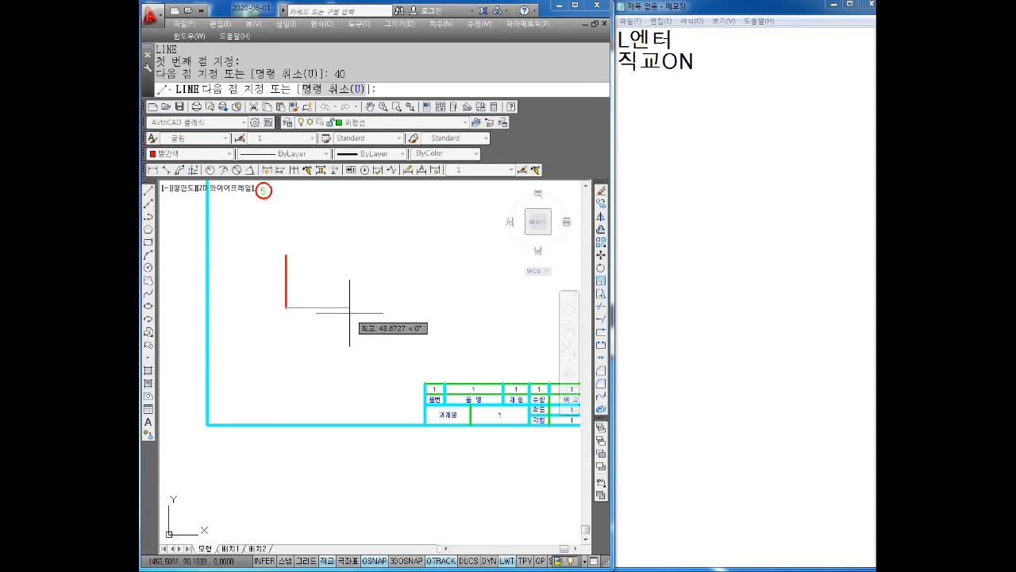
{"action": "type", "text": "40"}
{"action": "key", "text": "Return"}
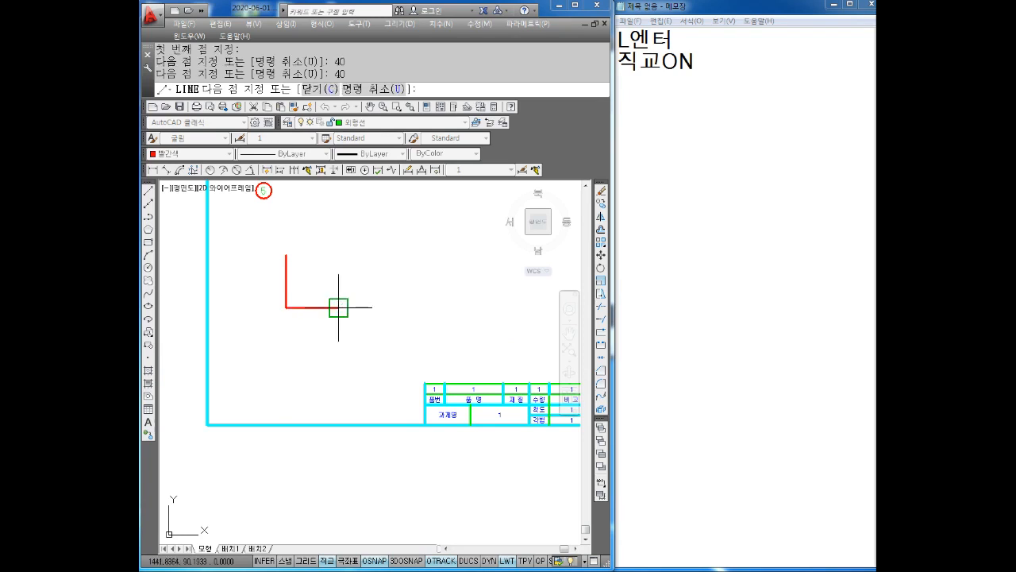
Complete the L-shaped outline with line segments 10 up, 20 left, 30 up and 20 left
{"action": "type", "text": "10"}
{"action": "key", "text": "Return"}
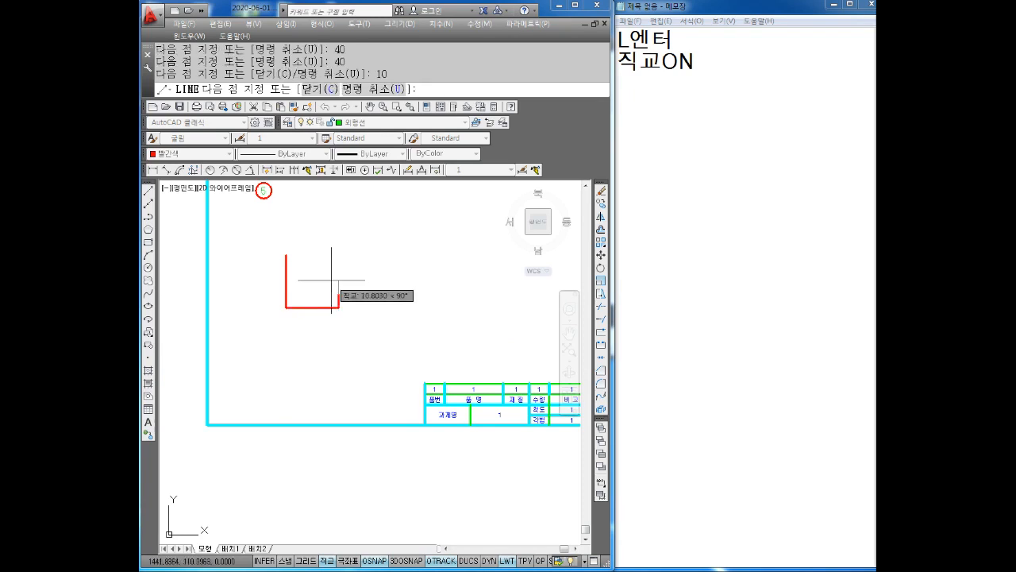
{"action": "type", "text": "20"}
{"action": "key", "text": "Return"}
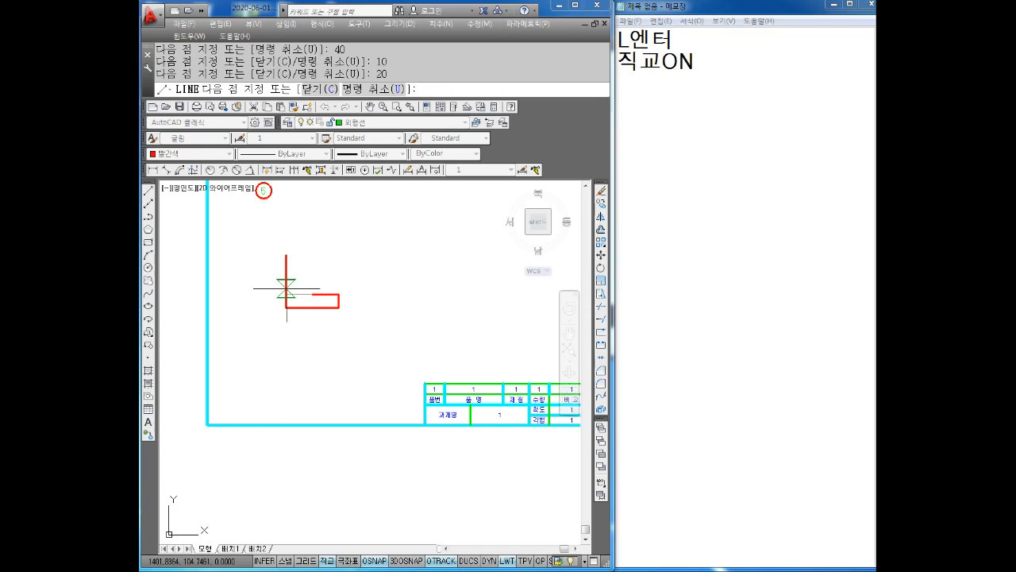
{"action": "type", "text": "30"}
{"action": "key", "text": "Return"}
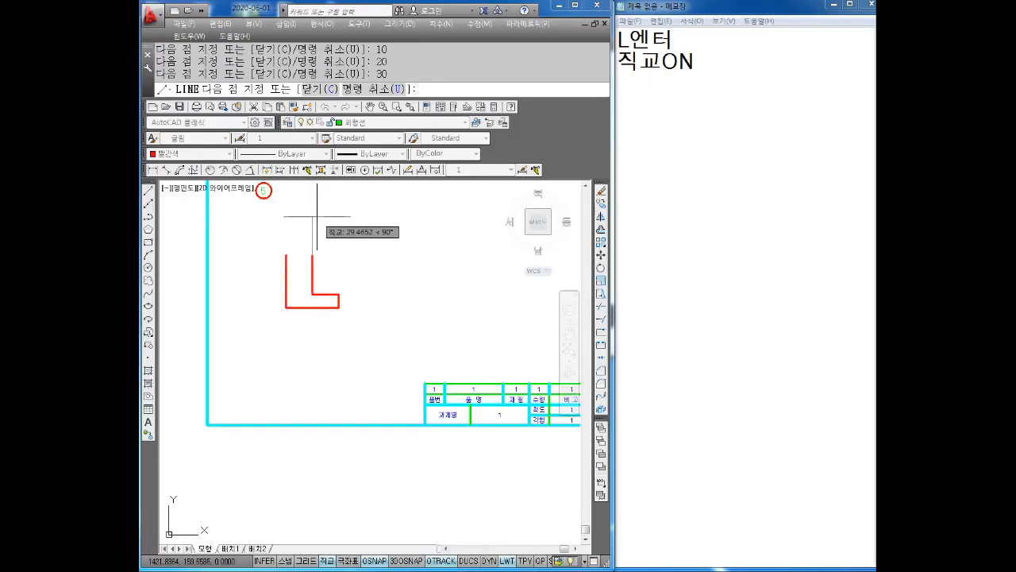
{"action": "key", "text": "Escape"}
{"action": "key", "text": "Escape"}
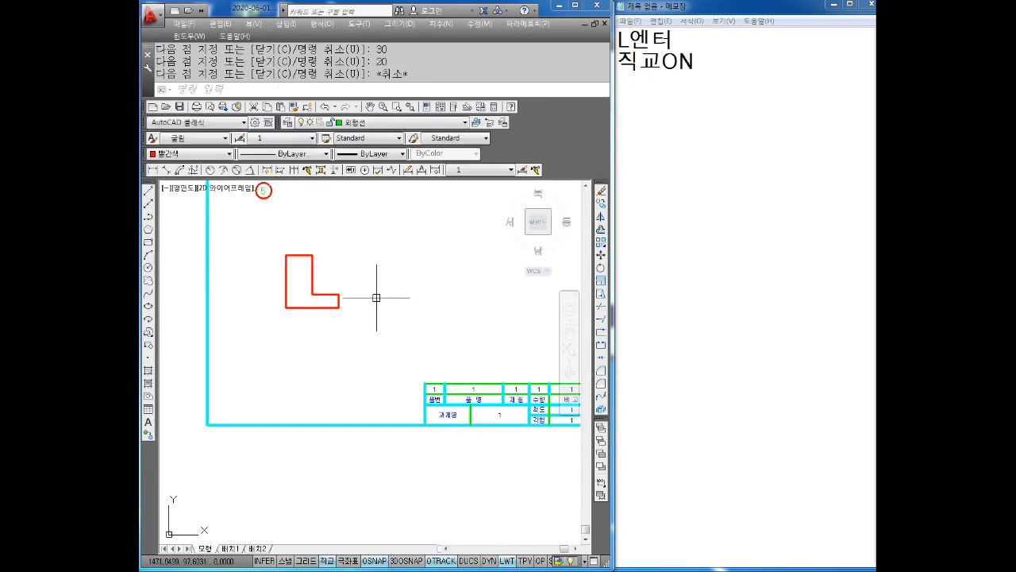
Move the whole L-shaped outline straight down, closer to the frame's bottom edge
{"action": "scroll", "coordinate": [332, 311], "scroll_direction": "up", "scroll_amount": 4}
{"action": "middle_click_drag", "start_coordinate": [331, 309], "coordinate": [334, 332]}
{"action": "scroll", "coordinate": [335, 333], "scroll_direction": "down", "scroll_amount": 2}
{"action": "key", "text": "Escape"}
{"action": "scroll", "coordinate": [341, 324], "scroll_direction": "down", "scroll_amount": 2}
{"action": "key", "text": "Escape"}
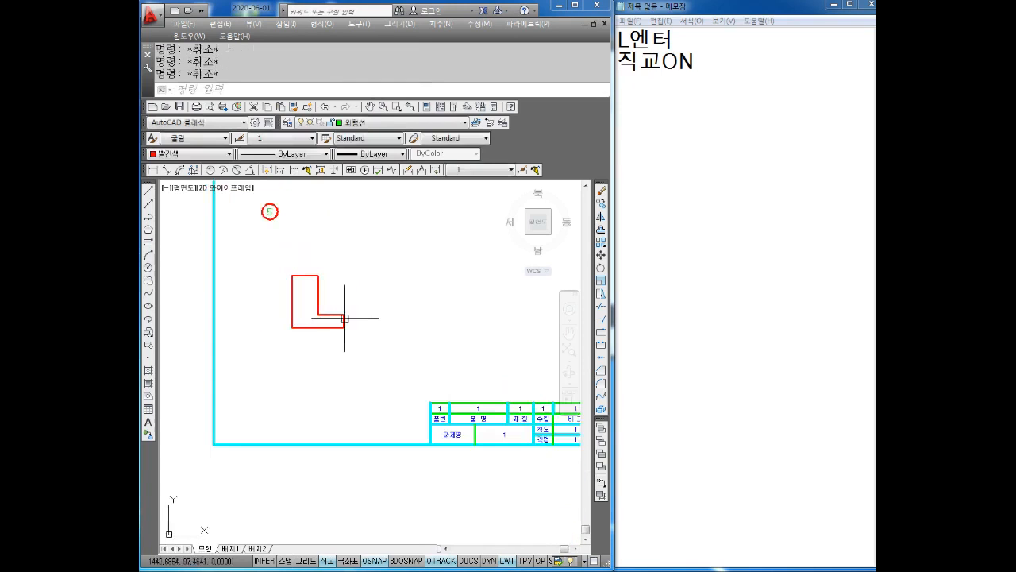
{"action": "type", "text": "m"}
{"action": "key", "text": "Return"}
{"action": "left_click", "coordinate": [366, 260]}
{"action": "left_click", "coordinate": [275, 346]}
{"action": "key", "text": "Return"}
{"action": "left_click", "coordinate": [302, 328]}
{"action": "key", "text": "Escape"}
{"action": "scroll", "coordinate": [322, 362], "scroll_direction": "up", "scroll_amount": 2}
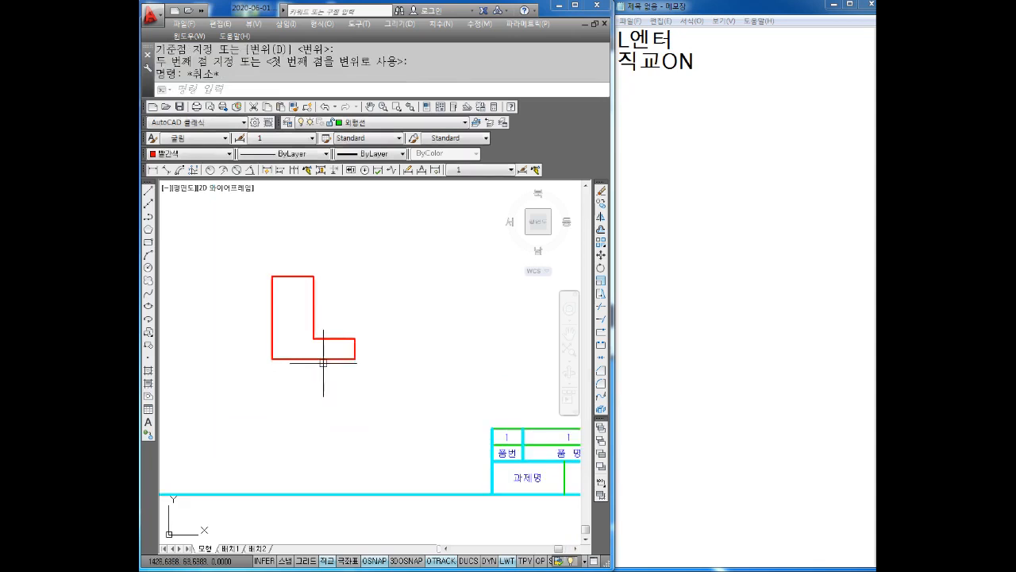
{"action": "key", "text": "Escape"}
{"action": "key", "text": "Escape"}
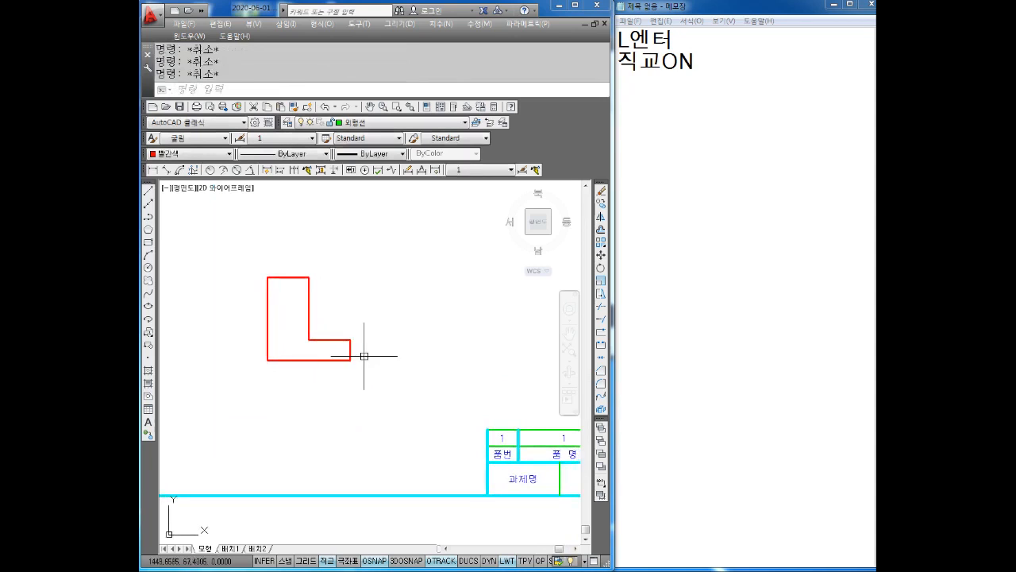
Draw lines from the L outline's lower-right corner, 30 to the right and 40 up
{"action": "key", "text": "Return"}
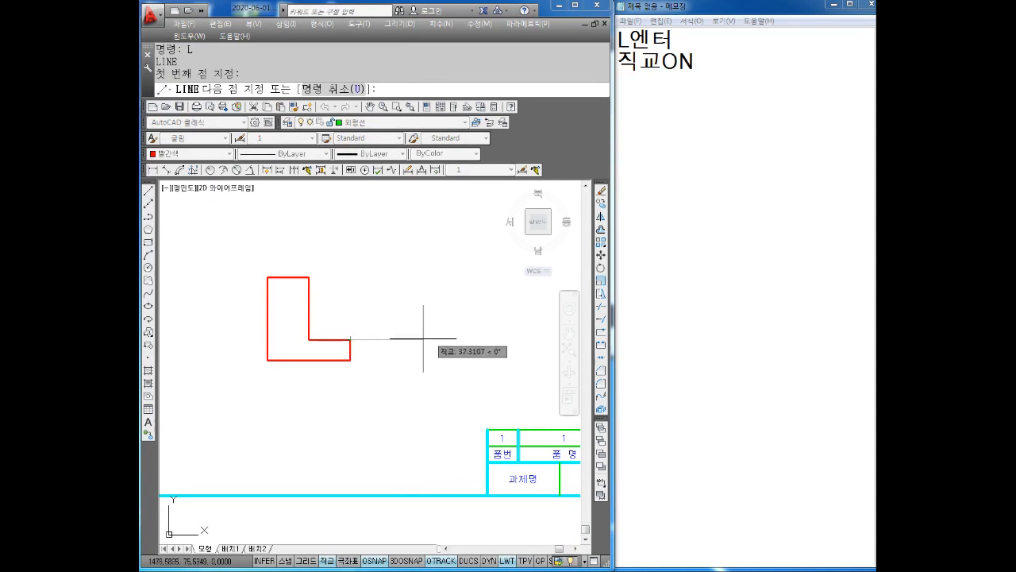
{"action": "left_click", "coordinate": [350, 360]}
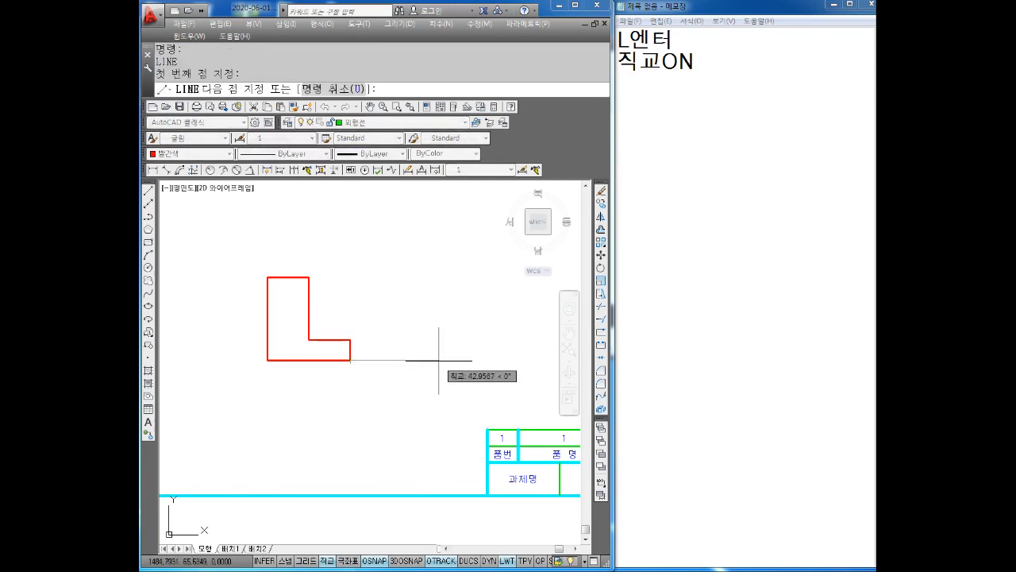
{"action": "type", "text": "30"}
{"action": "key", "text": "Return"}
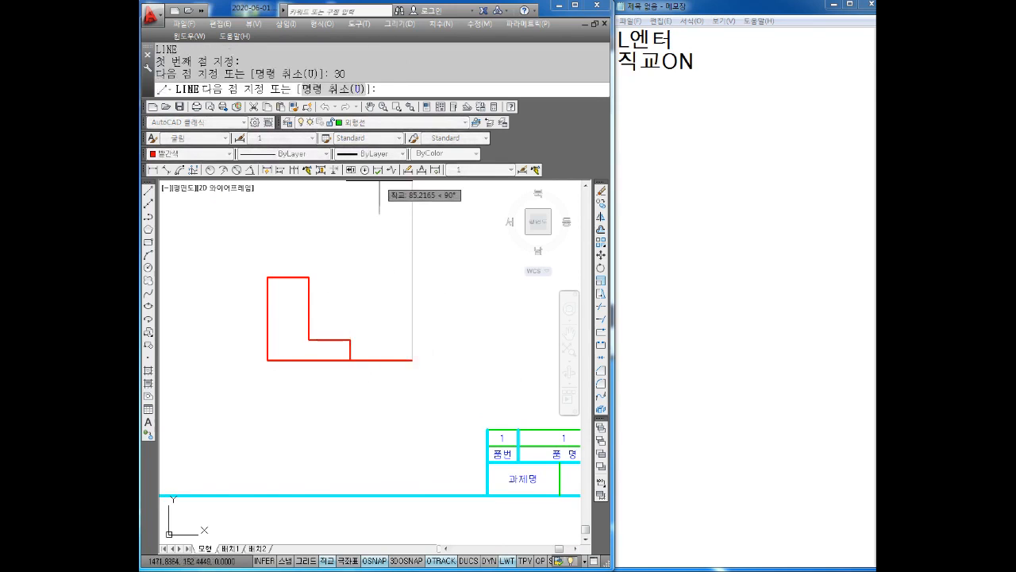
{"action": "type", "text": "40"}
{"action": "key", "text": "Return"}
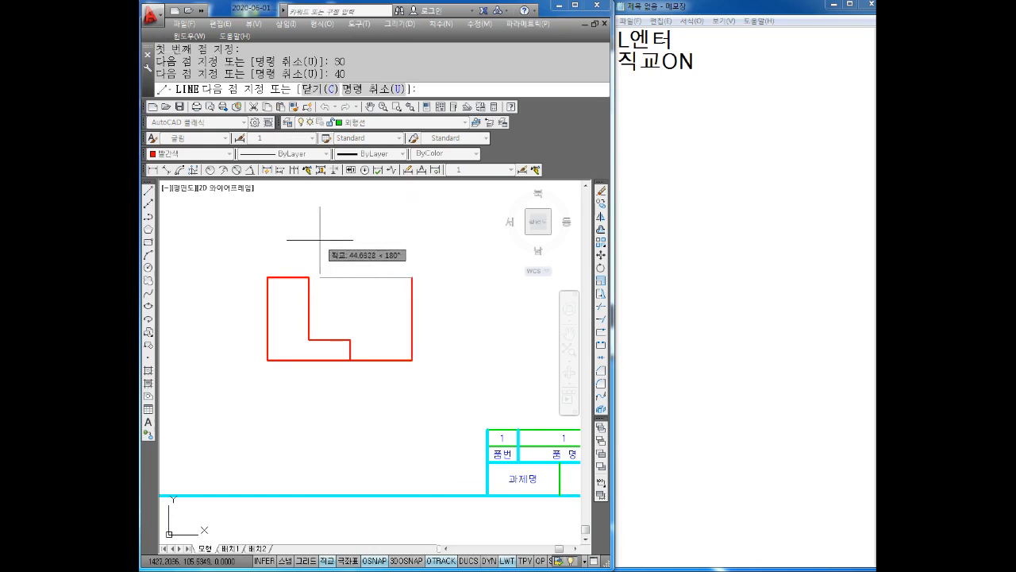
Continue the line 10 left, 30 down and 20 left to complete the U-shaped outline
{"action": "type", "text": "10"}
{"action": "key", "text": "Return"}
{"action": "type", "text": "30"}
{"action": "key", "text": "Return"}
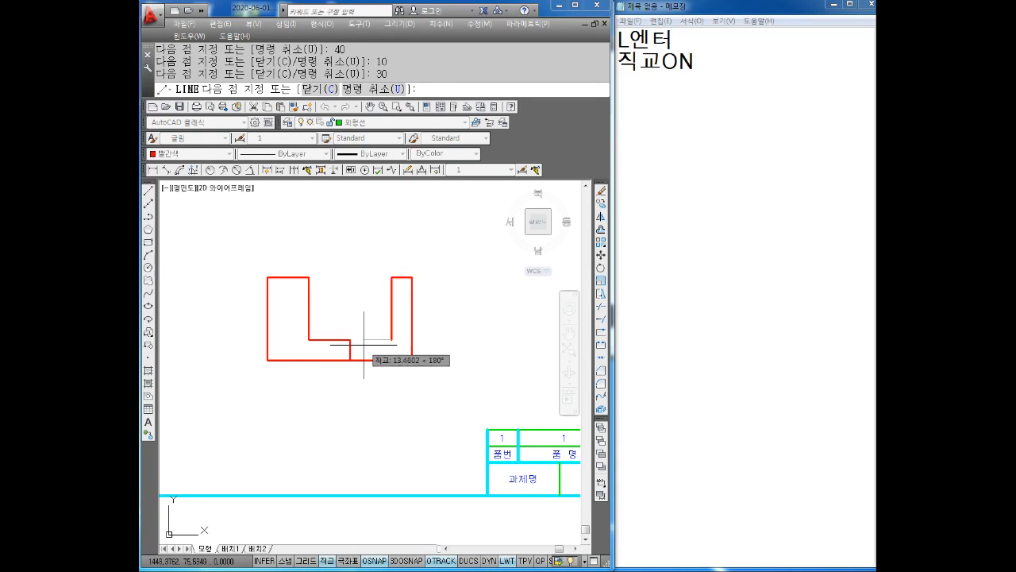
{"action": "type", "text": "20"}
{"action": "key", "text": "Return"}
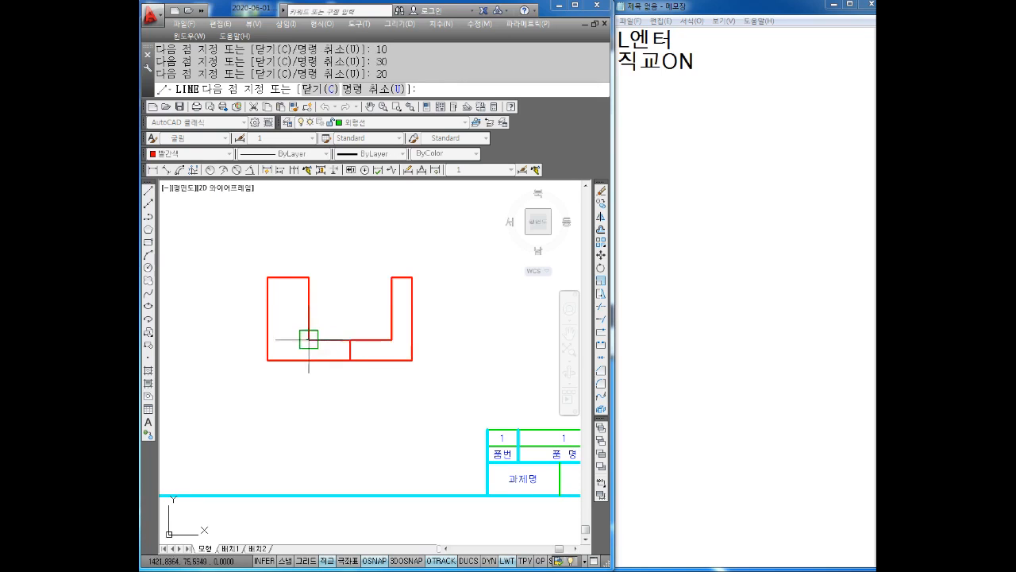
{"action": "key", "text": "Escape"}
{"action": "middle_click_drag", "start_coordinate": [352, 374], "coordinate": [342, 355]}
{"action": "key", "text": "Escape"}
{"action": "key", "text": "Escape"}
Move the complete U-shaped outline down and slightly to the right within the frame
{"action": "type", "text": "m"}
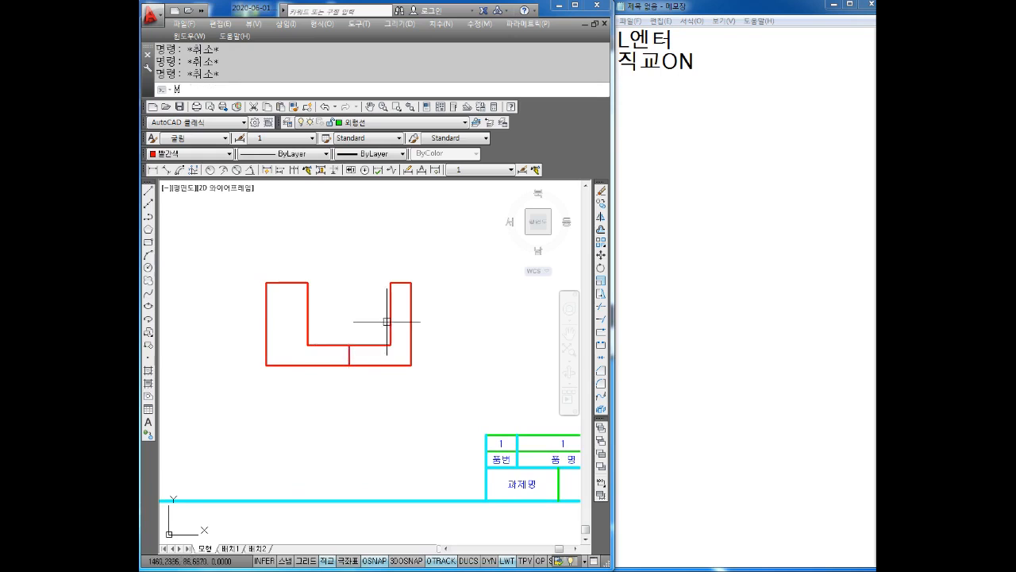
{"action": "key", "text": "Return"}
{"action": "left_click", "coordinate": [438, 269]}
{"action": "left_click", "coordinate": [238, 400]}
{"action": "key", "text": "Return"}
{"action": "left_click", "coordinate": [346, 343]}
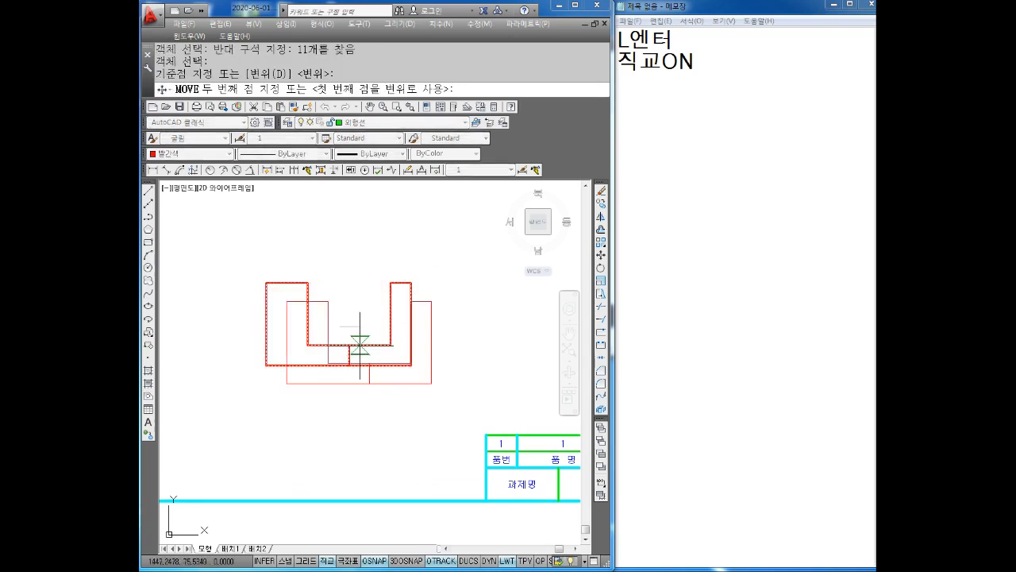
{"action": "left_click", "coordinate": [367, 383]}
{"action": "key", "text": "Escape"}
{"action": "middle_click_drag", "start_coordinate": [367, 383], "coordinate": [372, 368]}
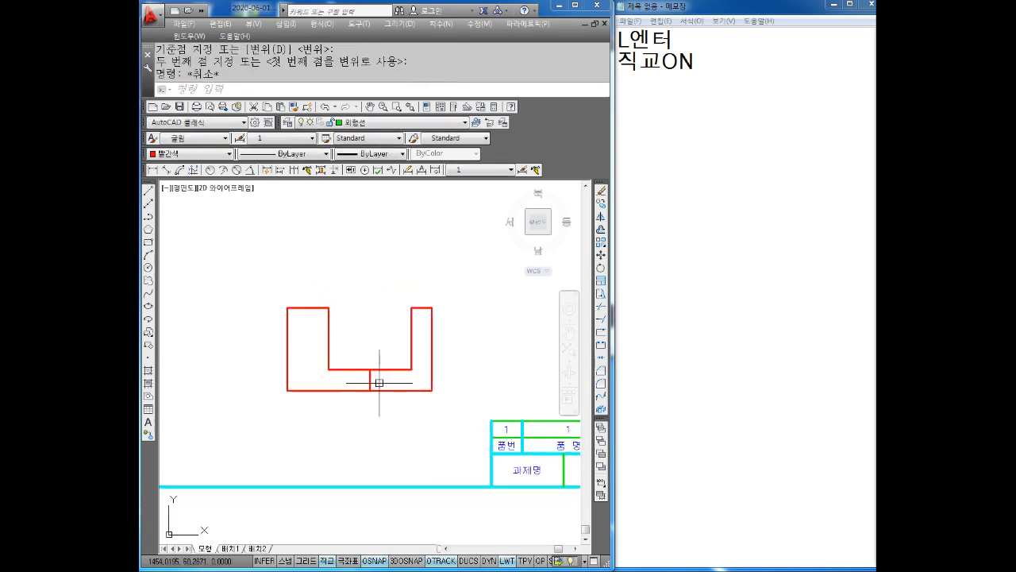
Offset the top edge of the wide left leg downward by 20
{"action": "scroll", "coordinate": [291, 355], "scroll_direction": "up", "scroll_amount": 2}
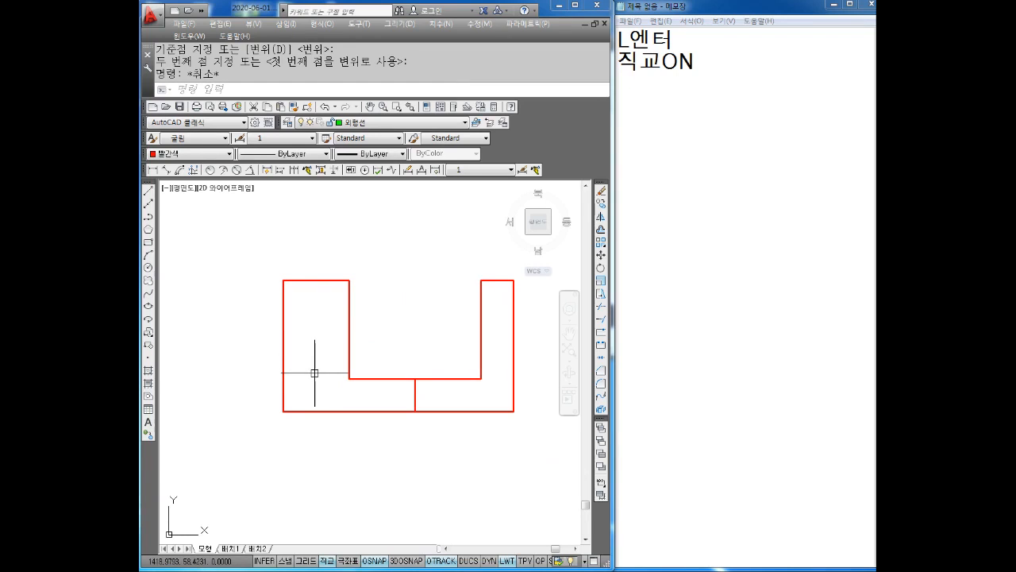
{"action": "type", "text": "o"}
{"action": "key", "text": "Return"}
{"action": "type", "text": "20"}
{"action": "key", "text": "Return"}
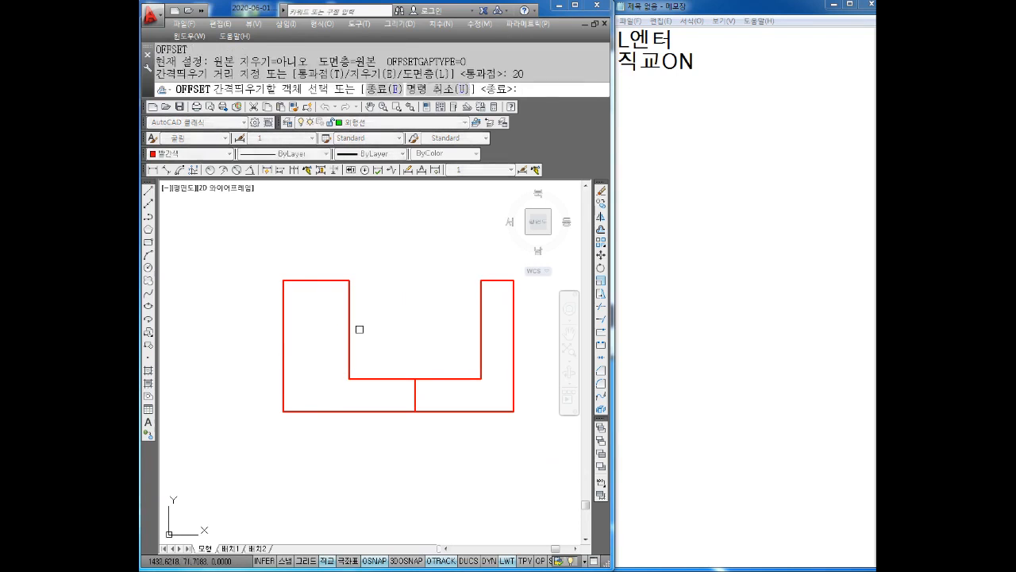
{"action": "left_click", "coordinate": [319, 281]}
{"action": "left_click", "coordinate": [317, 336]}
{"action": "key", "text": "Escape"}
Assign the horizontal line inside the left leg to the 숨은선 (hidden line) layer
{"action": "left_click", "coordinate": [325, 329]}
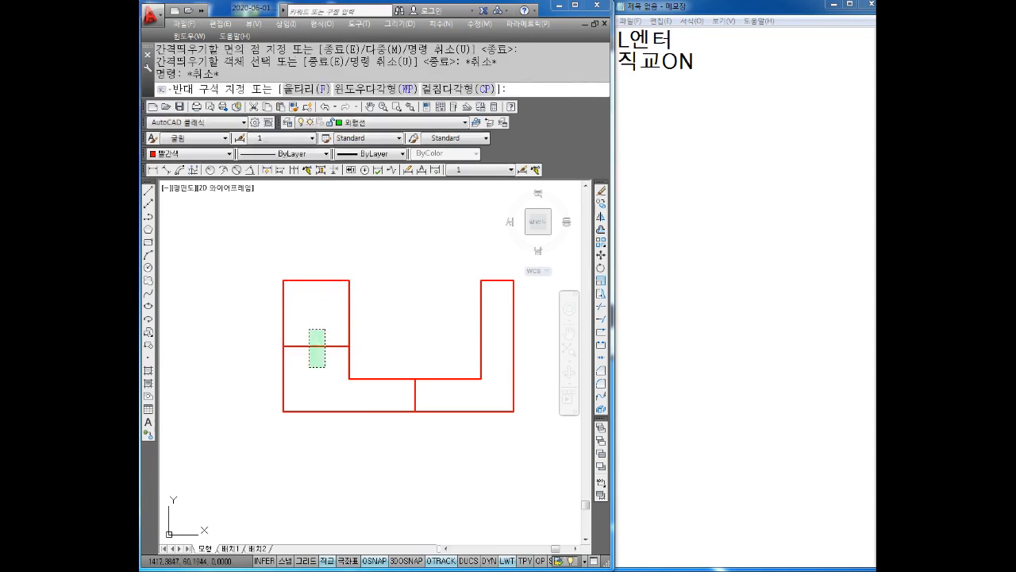
{"action": "left_click", "coordinate": [311, 370]}
{"action": "left_click", "coordinate": [347, 122]}
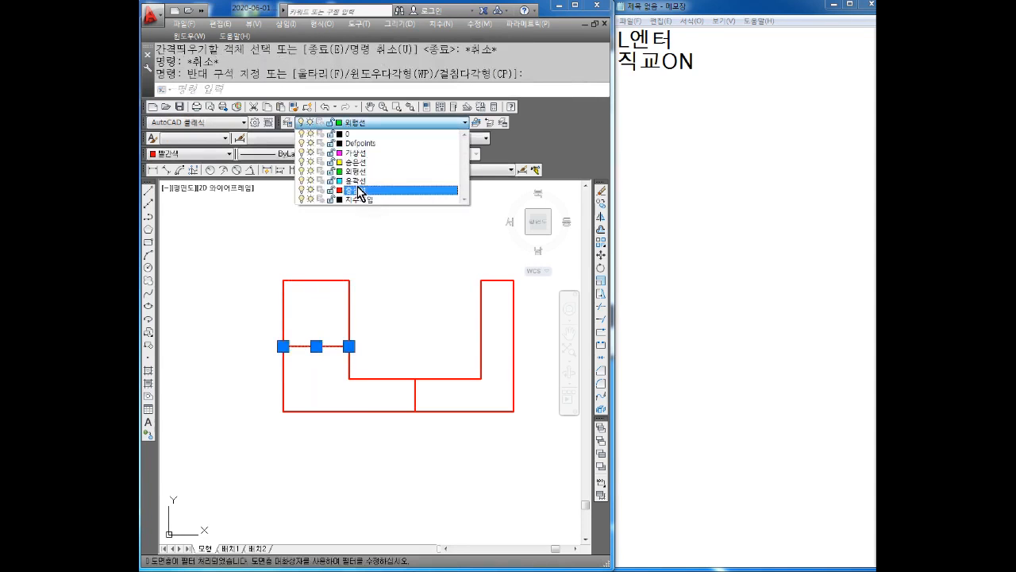
{"action": "left_click", "coordinate": [360, 162]}
{"action": "key", "text": "Escape"}
{"action": "key", "text": "Escape"}
{"action": "middle_click_drag", "start_coordinate": [398, 357], "coordinate": [352, 336]}
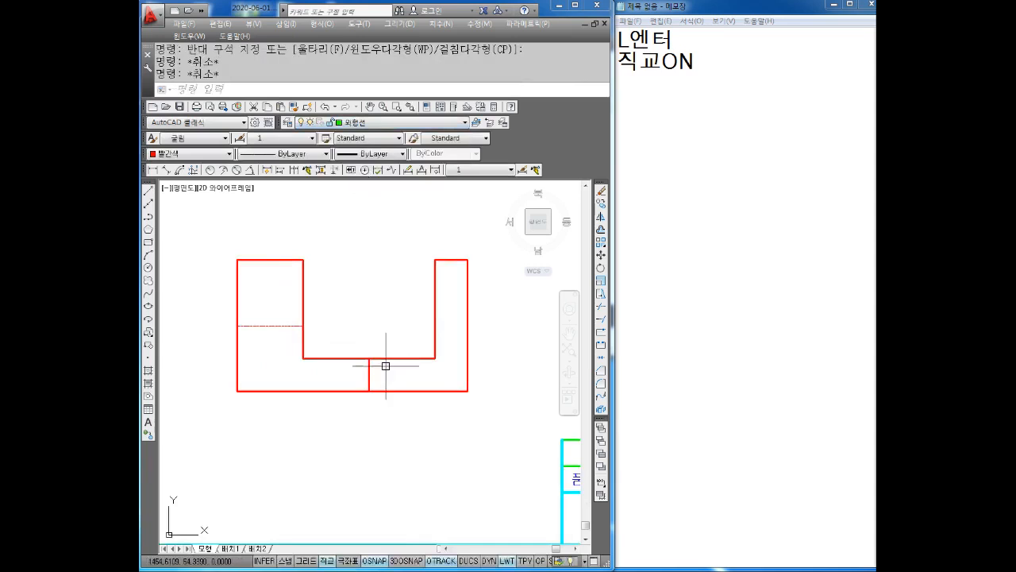
{"action": "scroll", "coordinate": [388, 391], "scroll_direction": "down", "scroll_amount": 3}
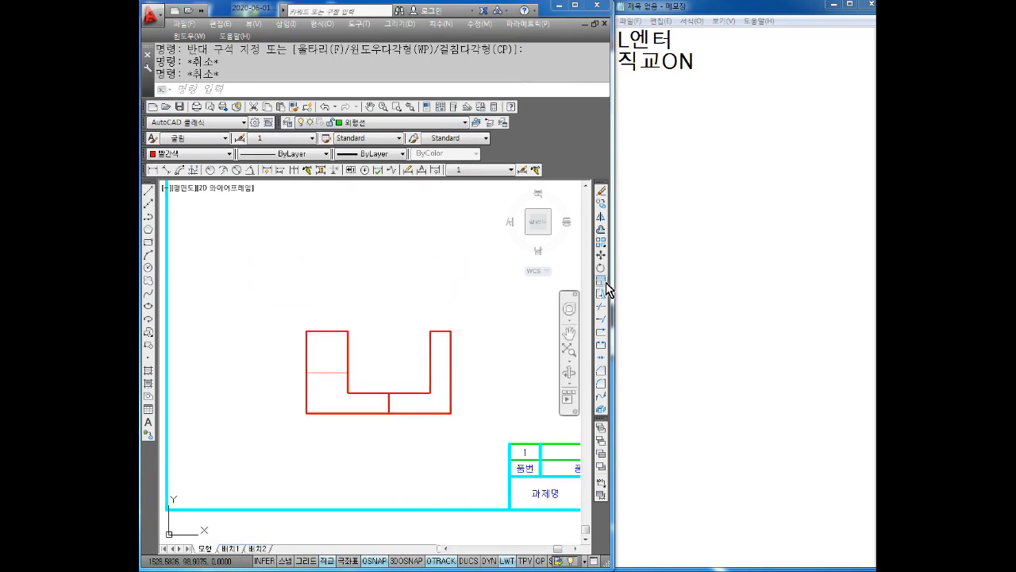
{"action": "middle_click_drag", "start_coordinate": [376, 321], "coordinate": [374, 320]}
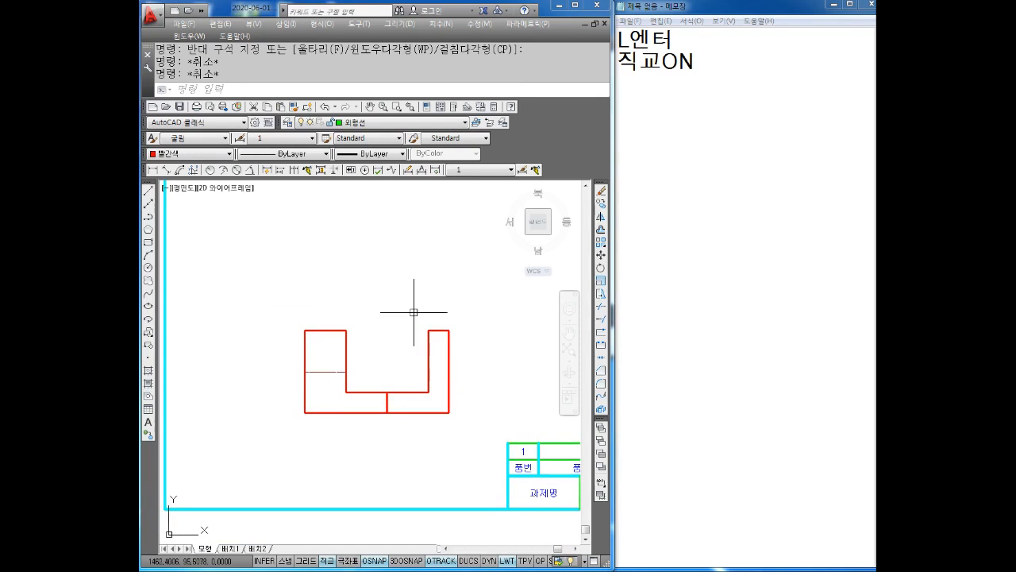
Switch to Notepad and add the lines "XL엔터" and "V엔터" below the existing notes
{"action": "left_click", "coordinate": [653, 103]}
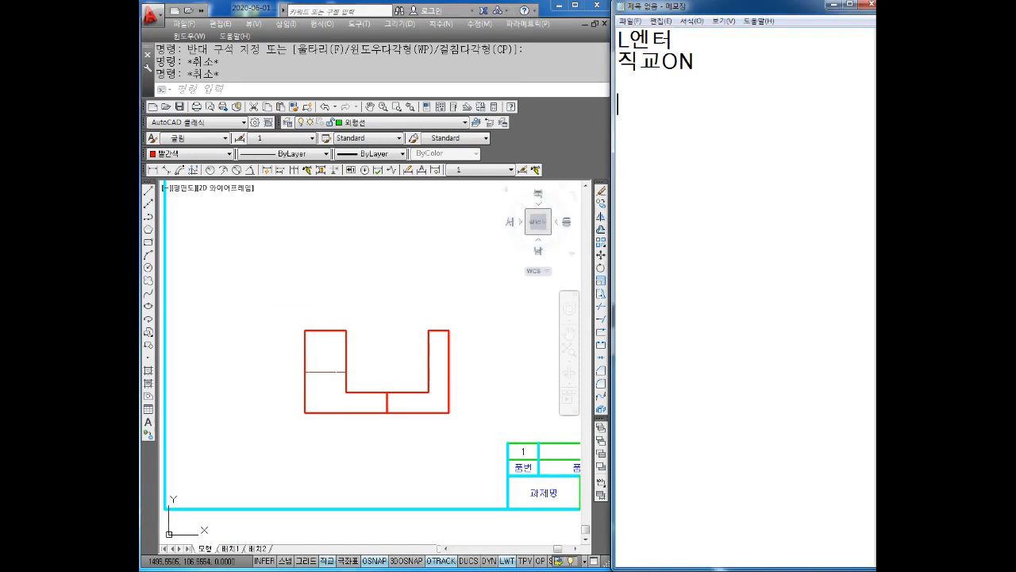
{"action": "type", "text": "XL엔터"}
{"action": "key", "text": "Return"}
{"action": "type", "text": "V엔터"}
{"action": "key", "text": "Return"}
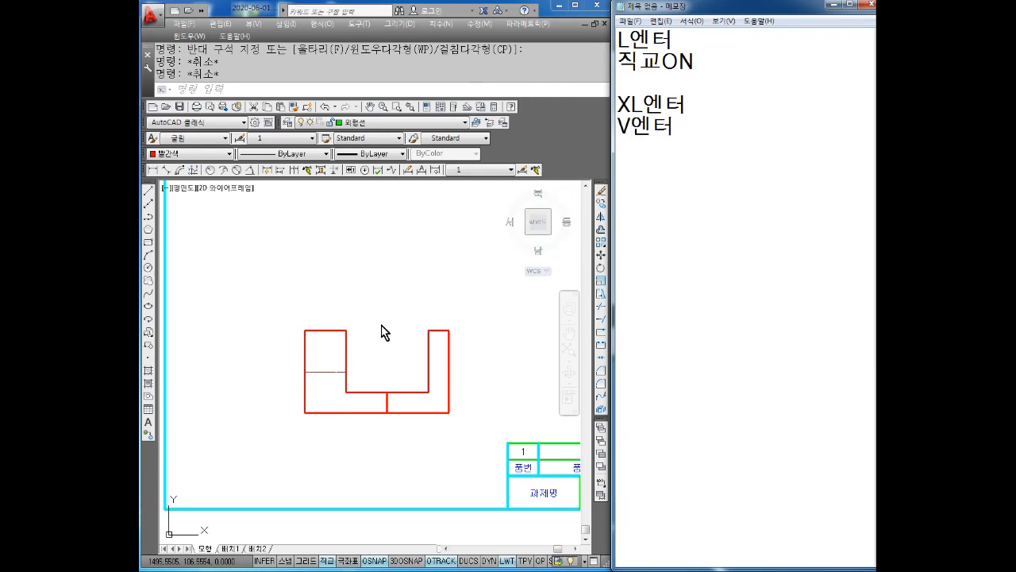
Draw vertical construction lines through the front view's five vertical edges with XLINE
{"action": "left_click", "coordinate": [351, 293]}
{"action": "key", "text": "Escape"}
{"action": "type", "text": "XL"}
{"action": "key", "text": "Return"}
{"action": "type", "text": "V"}
{"action": "key", "text": "Return"}
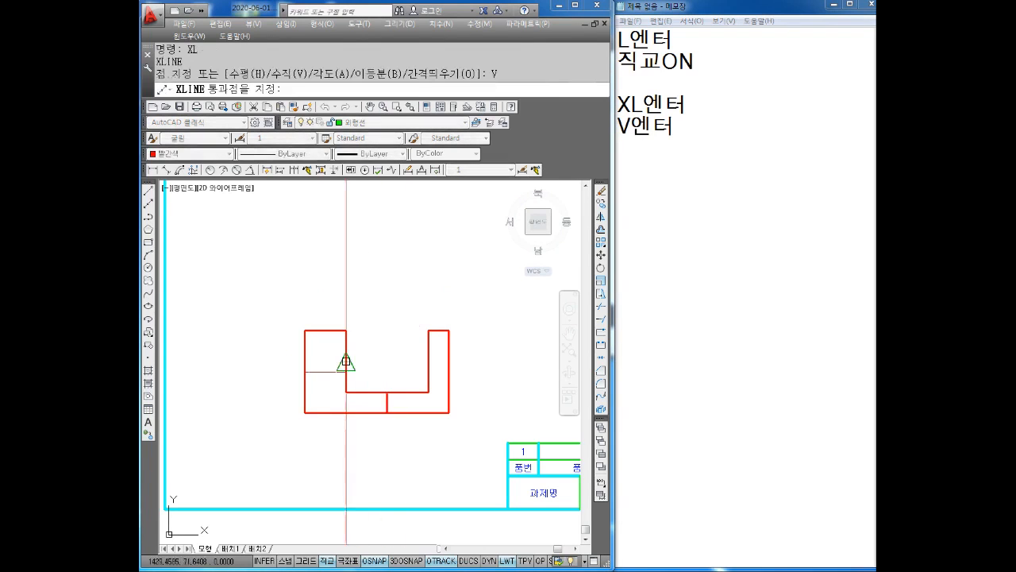
{"action": "left_click", "coordinate": [305, 331]}
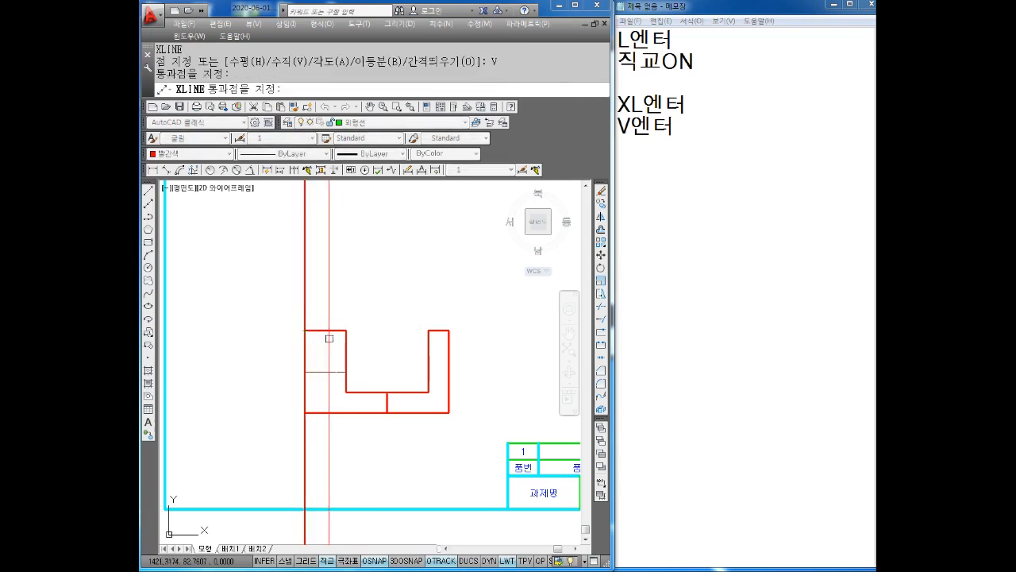
{"action": "left_click", "coordinate": [346, 330]}
{"action": "left_click", "coordinate": [387, 393]}
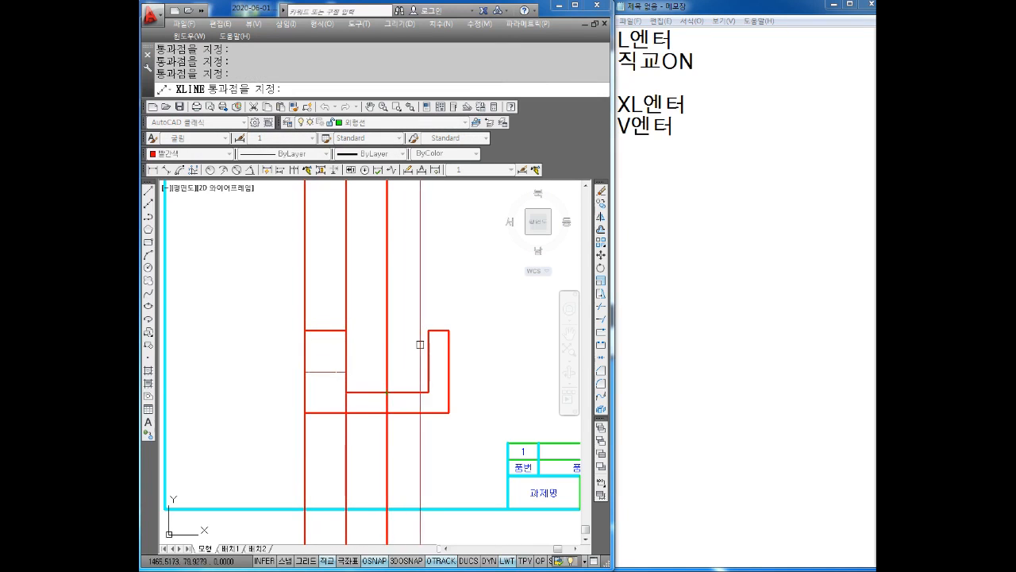
{"action": "left_click", "coordinate": [429, 330]}
{"action": "left_click", "coordinate": [449, 330]}
{"action": "key", "text": "Escape"}
{"action": "key", "text": "Escape"}
{"action": "key", "text": "Escape"}
{"action": "middle_click_drag", "start_coordinate": [464, 374], "coordinate": [444, 389]}
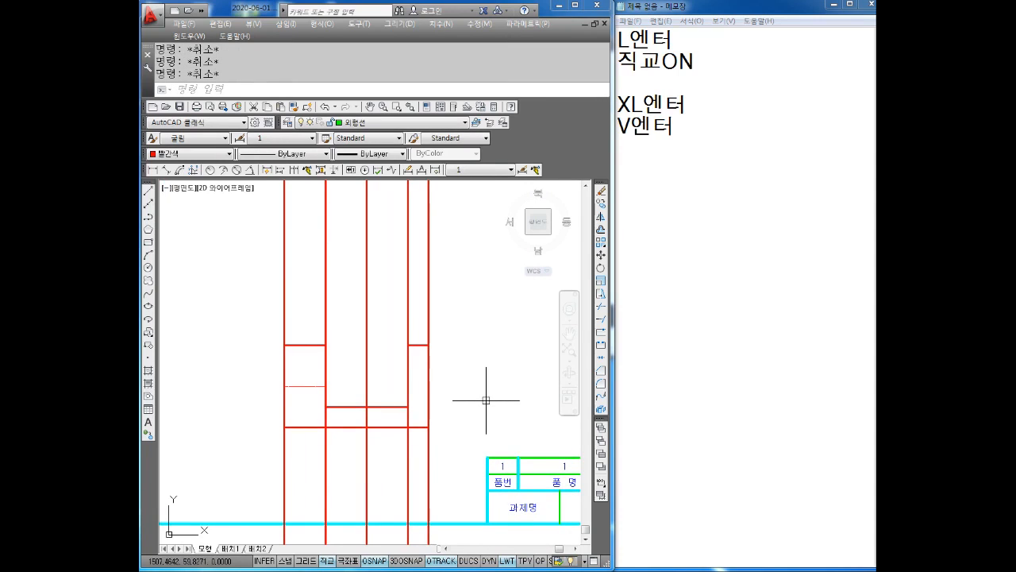
Draw a horizontal line across all the vertical construction lines, a short distance above the front view
{"action": "middle_click_drag", "start_coordinate": [360, 318], "coordinate": [381, 347]}
{"action": "type", "text": "L"}
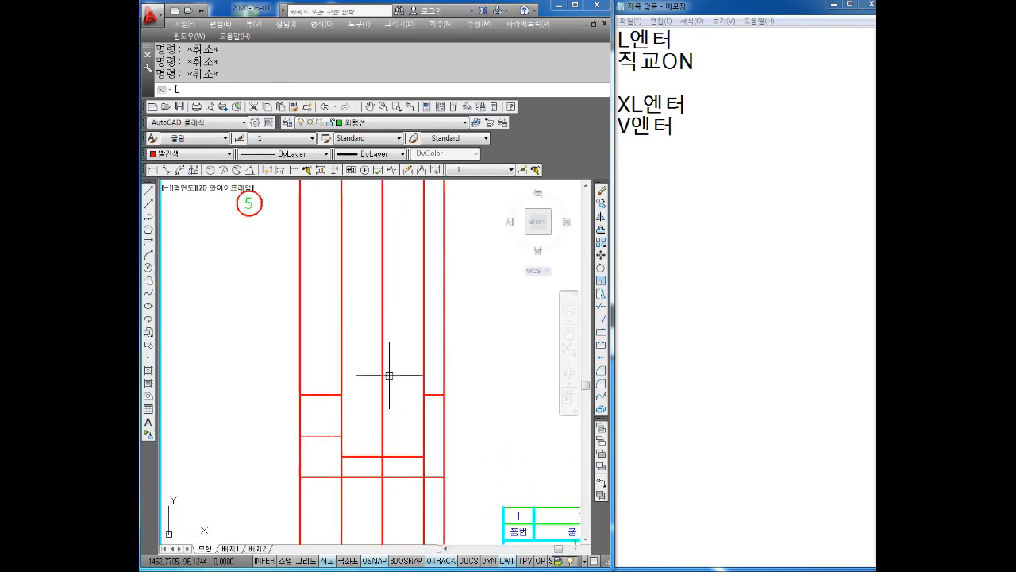
{"action": "key", "text": "Return"}
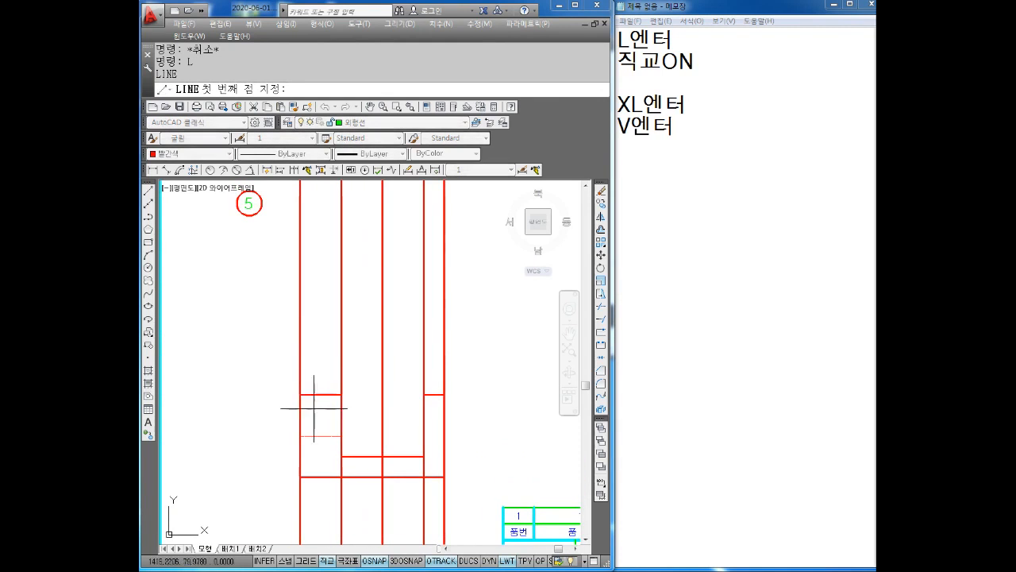
{"action": "left_click", "coordinate": [259, 319]}
{"action": "key", "text": "Escape"}
{"action": "mouse_move", "coordinate": [488, 339]}
{"action": "middle_mouse_down"}
{"action": "mouse_move", "coordinate": [482, 400]}
{"action": "mouse_move", "coordinate": [465, 405]}
{"action": "mouse_move", "coordinate": [479, 373]}
{"action": "middle_mouse_up"}
{"action": "key", "text": "Escape"}
{"action": "key", "text": "Escape"}
{"action": "key", "text": "Escape"}
Offset the horizontal line above the front view upward by 40
{"action": "type", "text": "o"}
{"action": "key", "text": "Return"}
{"action": "type", "text": "40"}
{"action": "key", "text": "Return"}
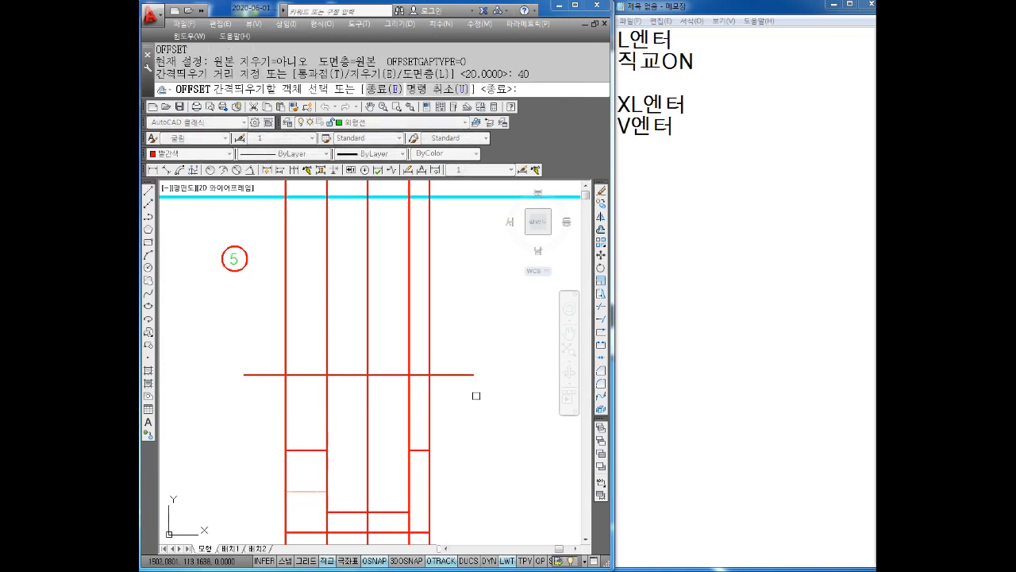
{"action": "left_click", "coordinate": [453, 375]}
{"action": "left_click", "coordinate": [463, 272]}
{"action": "key", "text": "Escape"}
{"action": "mouse_move", "coordinate": [474, 354]}
{"action": "middle_mouse_down"}
{"action": "mouse_move", "coordinate": [485, 340]}
{"action": "mouse_move", "coordinate": [472, 358]}
{"action": "middle_mouse_up"}
{"action": "key", "text": "Escape"}
{"action": "key", "text": "Escape"}
{"action": "key", "text": "Escape"}
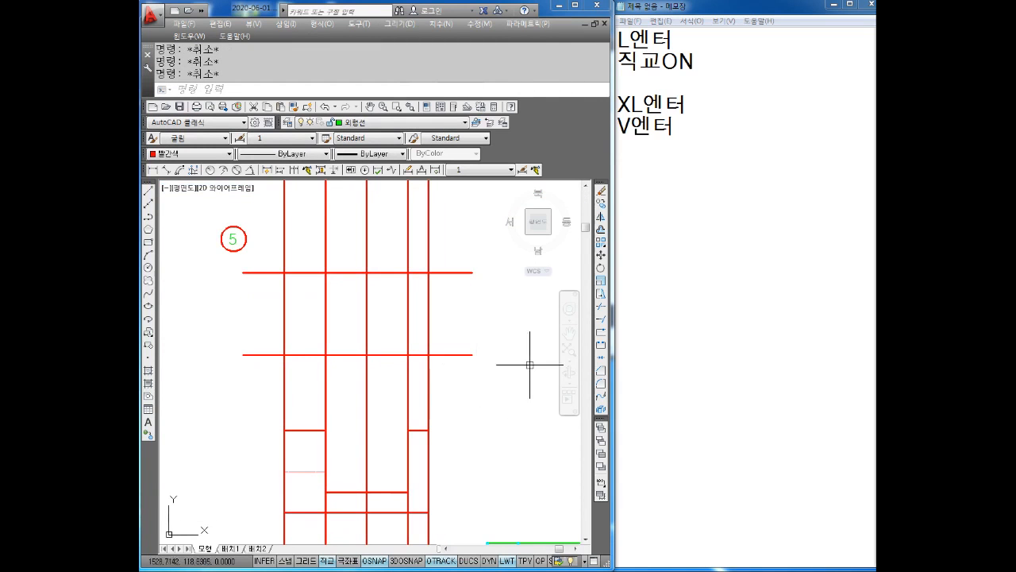
Switch to Notepad and add the lines "TR엔터" and "경계선 활용" below the existing notes
{"action": "left_click", "coordinate": [667, 164]}
{"action": "type", "text": "TR엔터"}
{"action": "key", "text": "Return"}
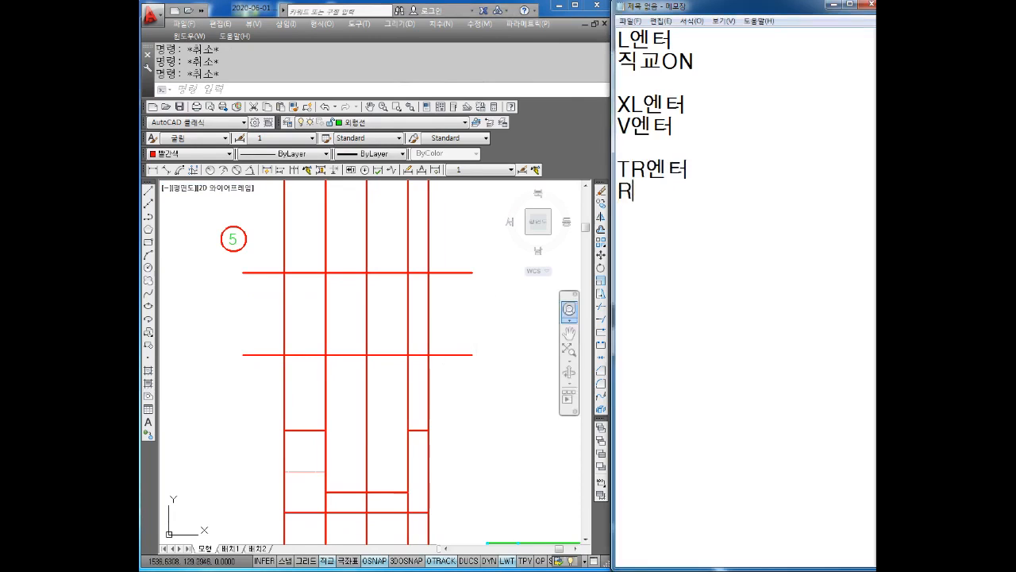
{"action": "type", "text": "경ㄱ계선 활용"}
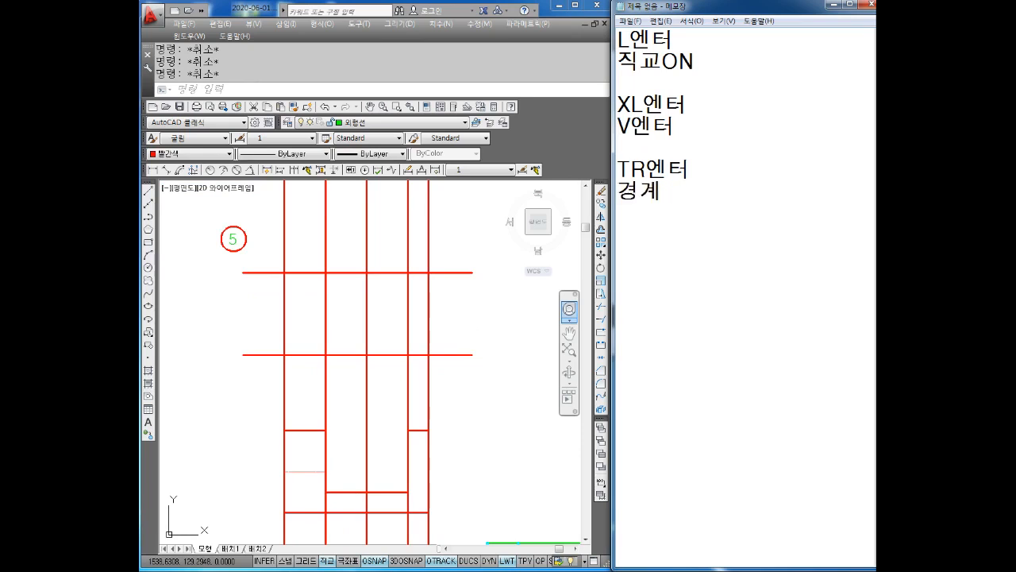
{"action": "key", "text": "Return"}
Switch back to AutoCAD and trim the vertical construction lines outside the two horizontal boundary lines
{"action": "left_click", "coordinate": [309, 317]}
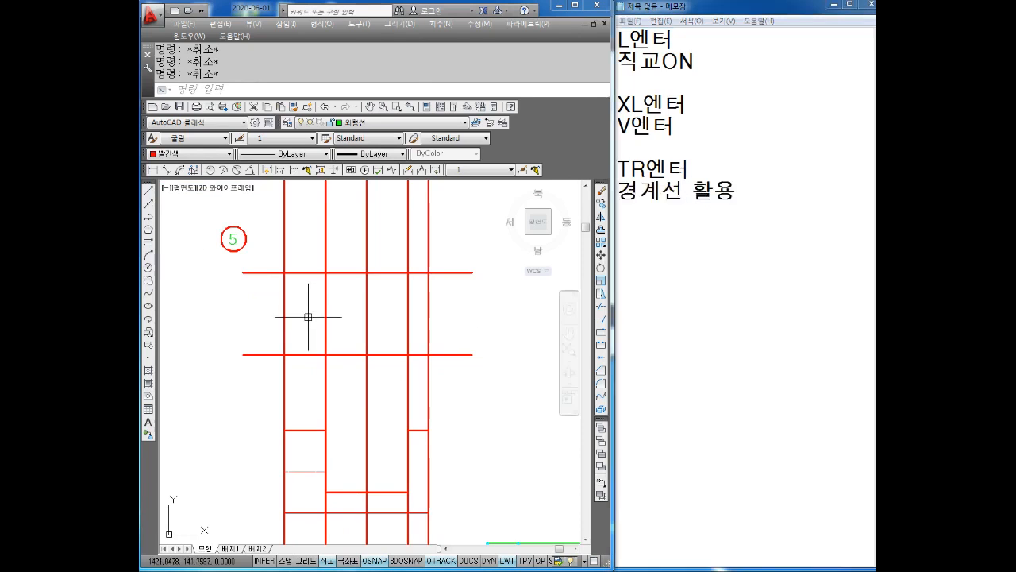
{"action": "type", "text": "tr"}
{"action": "key", "text": "Return"}
{"action": "left_click", "coordinate": [482, 249]}
{"action": "left_click", "coordinate": [442, 367]}
{"action": "key", "text": "Return"}
{"action": "left_click", "coordinate": [471, 417]}
{"action": "left_click", "coordinate": [246, 383]}
{"action": "left_click", "coordinate": [458, 231]}
{"action": "left_click", "coordinate": [264, 235]}
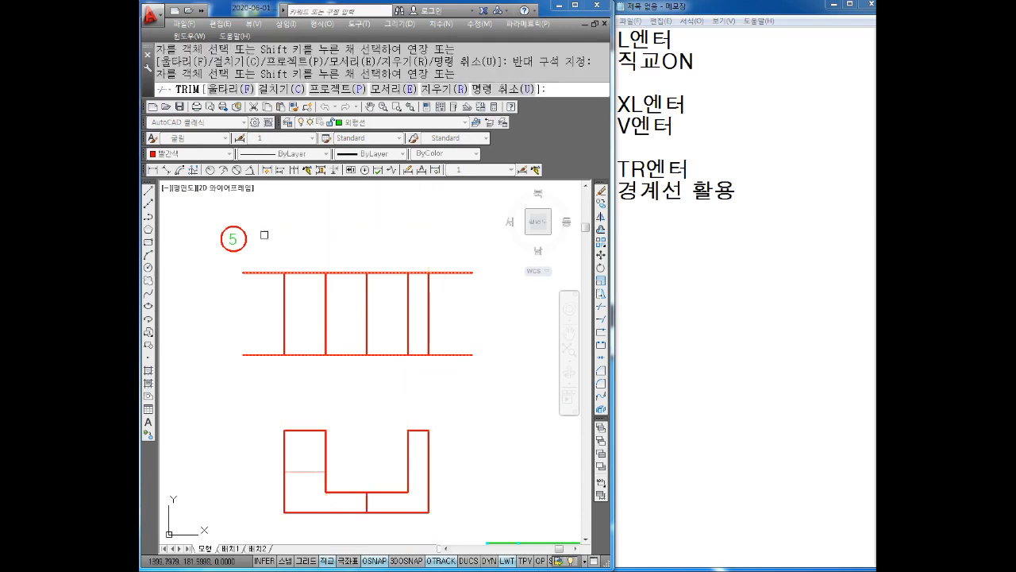
{"action": "key", "text": "Escape"}
Trim the overhanging ends of both horizontal lines back to the outer vertical edges of the top view
{"action": "key", "text": "Return"}
{"action": "key", "text": "Return"}
{"action": "left_click", "coordinate": [464, 255]}
{"action": "left_click", "coordinate": [446, 356]}
{"action": "left_click", "coordinate": [271, 261]}
{"action": "left_click", "coordinate": [256, 303]}
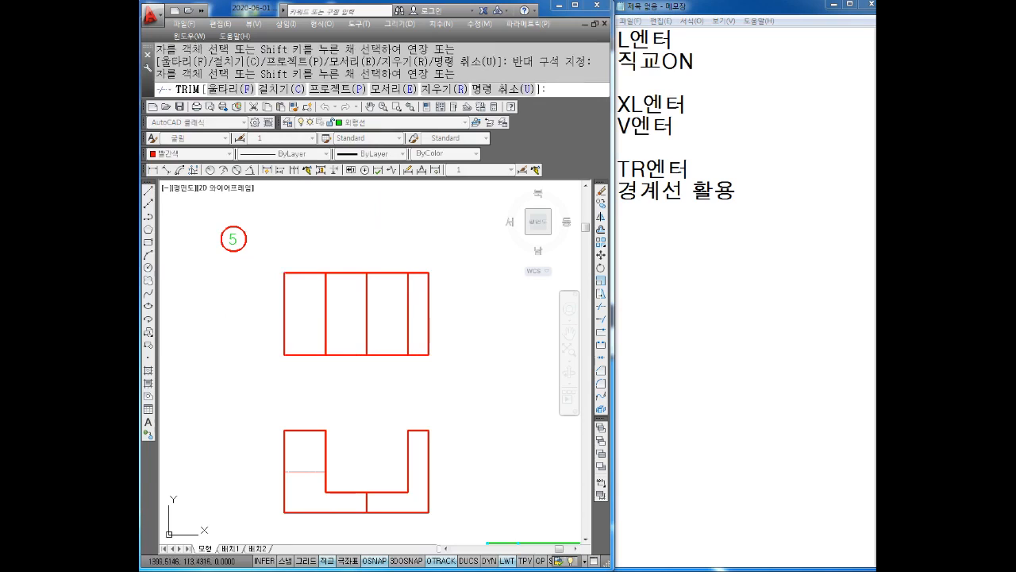
{"action": "key", "text": "Escape"}
Draw a horizontal line across the top view from the midpoint of its left edge to its right edge
{"action": "scroll", "coordinate": [359, 345], "scroll_direction": "up", "scroll_amount": 2}
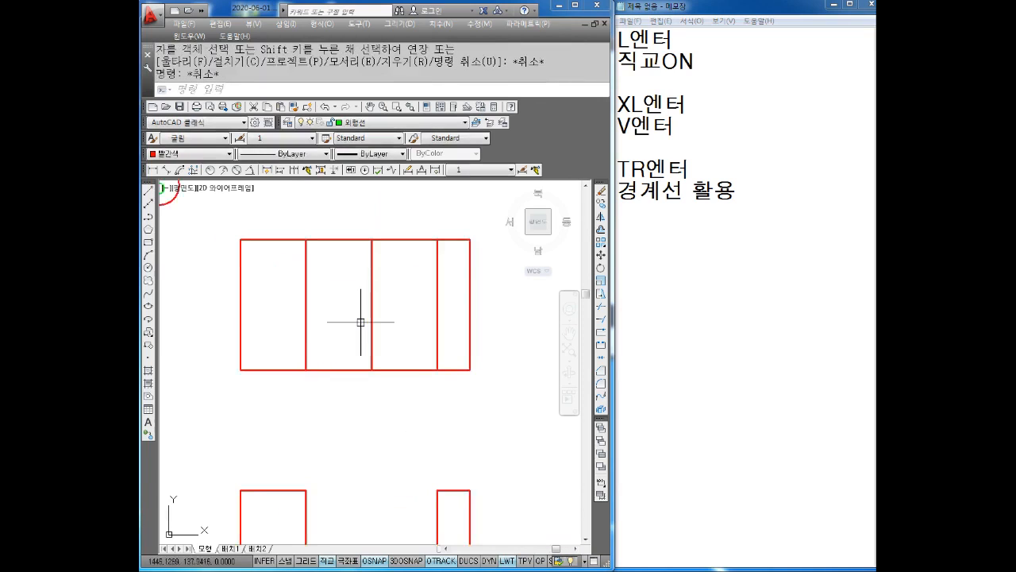
{"action": "key", "text": "Escape"}
{"action": "key", "text": "Escape"}
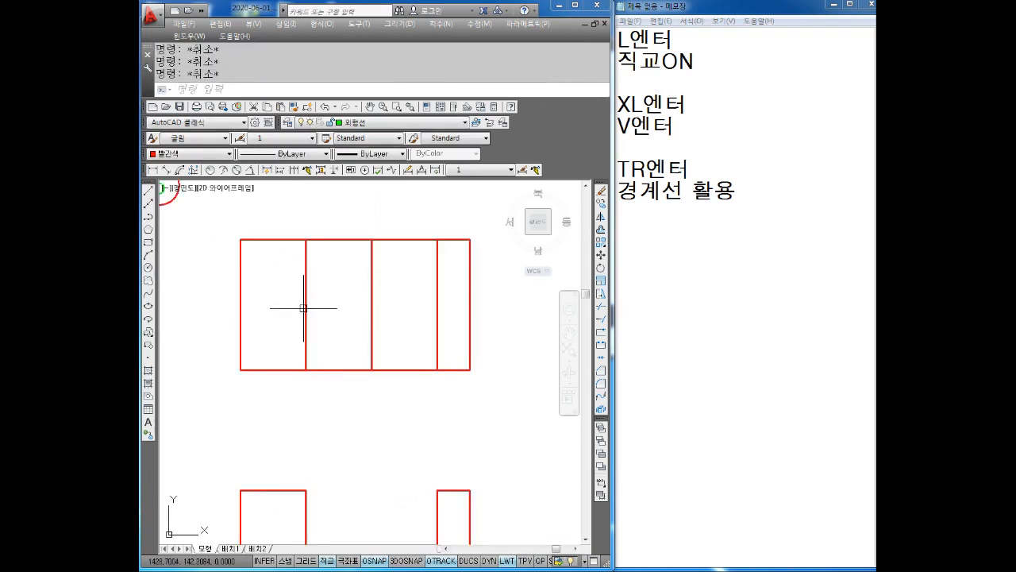
{"action": "key", "text": "Return"}
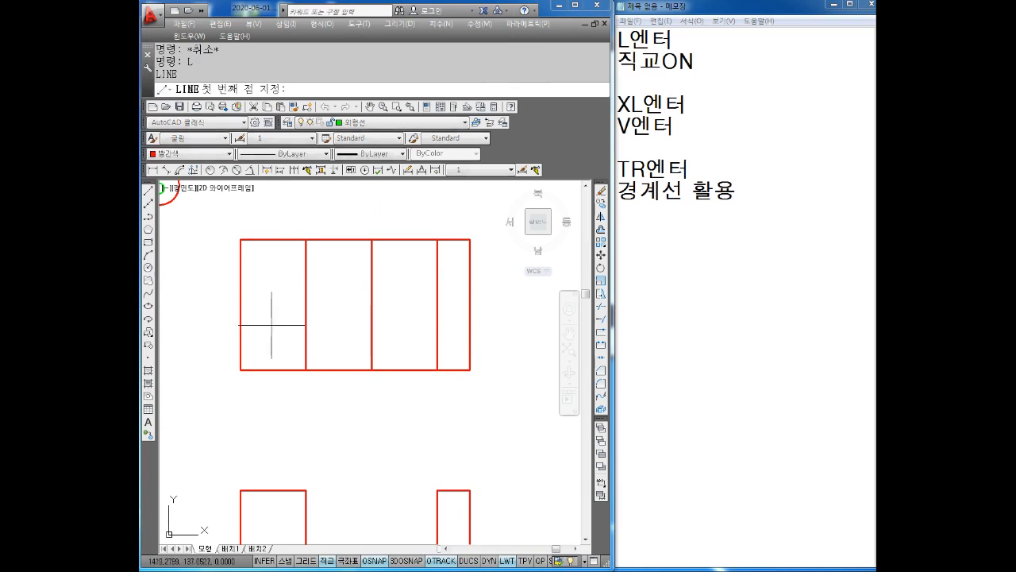
{"action": "left_click", "coordinate": [241, 304]}
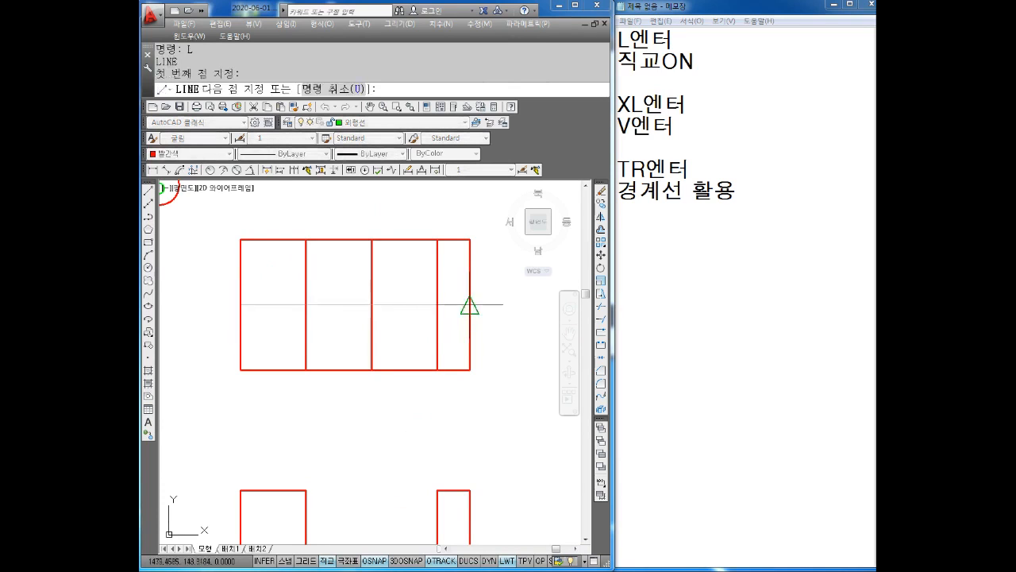
{"action": "left_click", "coordinate": [471, 304]}
{"action": "key", "text": "Escape"}
{"action": "key", "text": "Escape"}
Remove the lower right portion of the top view by trimming its edges and deleting the leftover segment
{"action": "type", "text": "tr"}
{"action": "key", "text": "Return"}
{"action": "key", "text": "Return"}
{"action": "left_click_drag", "start_coordinate": [493, 343], "coordinate": [406, 404]}
{"action": "key", "text": "Escape"}
{"action": "left_click_drag", "start_coordinate": [499, 352], "coordinate": [440, 403]}
{"action": "key", "text": "Delete"}
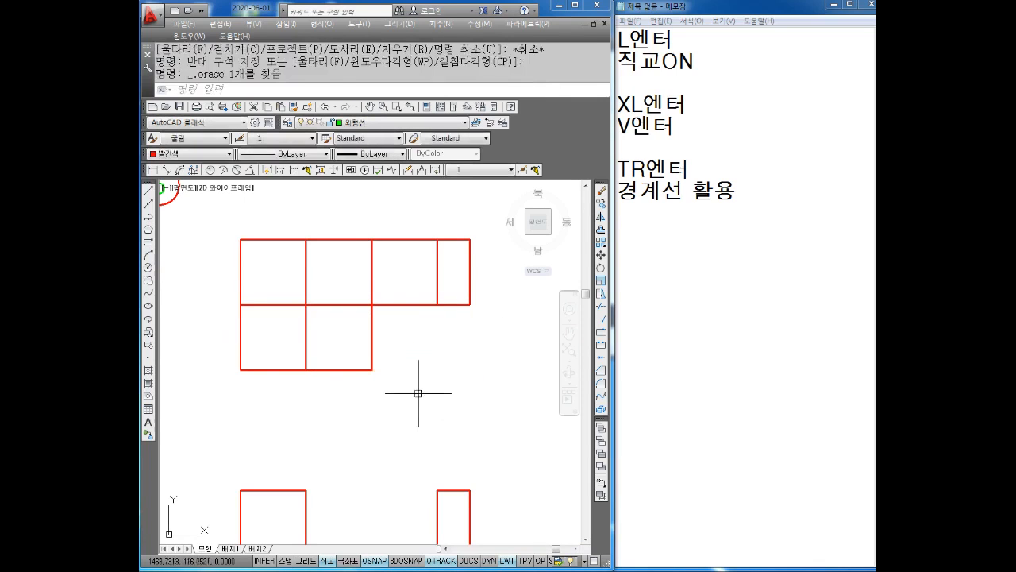
Trim the middle vertical line's upper half and the adjoining middle horizontal segment to leave a clean L-shaped outline
{"action": "key", "text": "Escape"}
{"action": "key", "text": "Escape"}
{"action": "type", "text": "TR"}
{"action": "key", "text": "Return"}
{"action": "key", "text": "Return"}
{"action": "left_click_drag", "start_coordinate": [375, 293], "coordinate": [335, 350]}
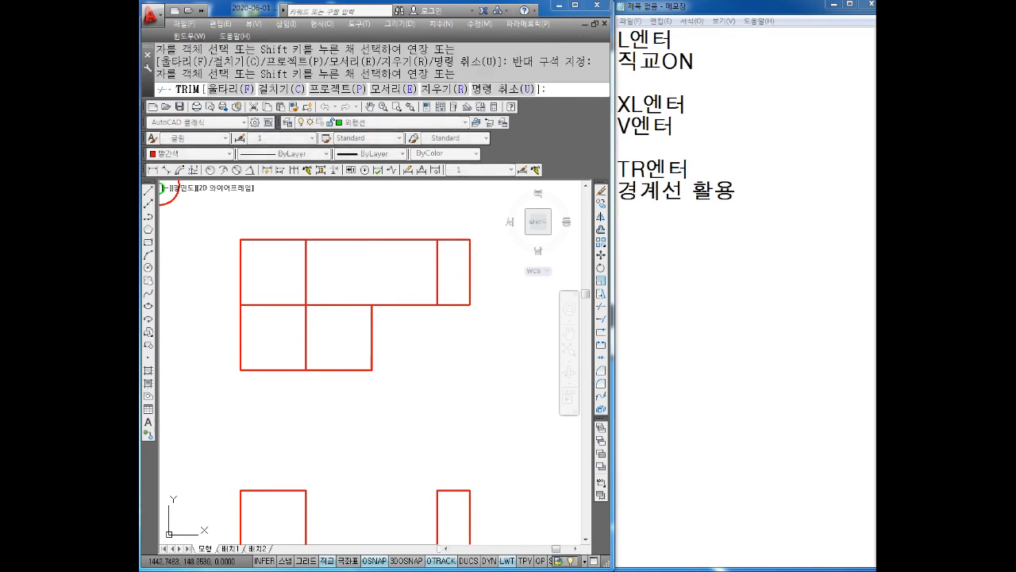
{"action": "middle_click_drag", "start_coordinate": [352, 344], "coordinate": [359, 348]}
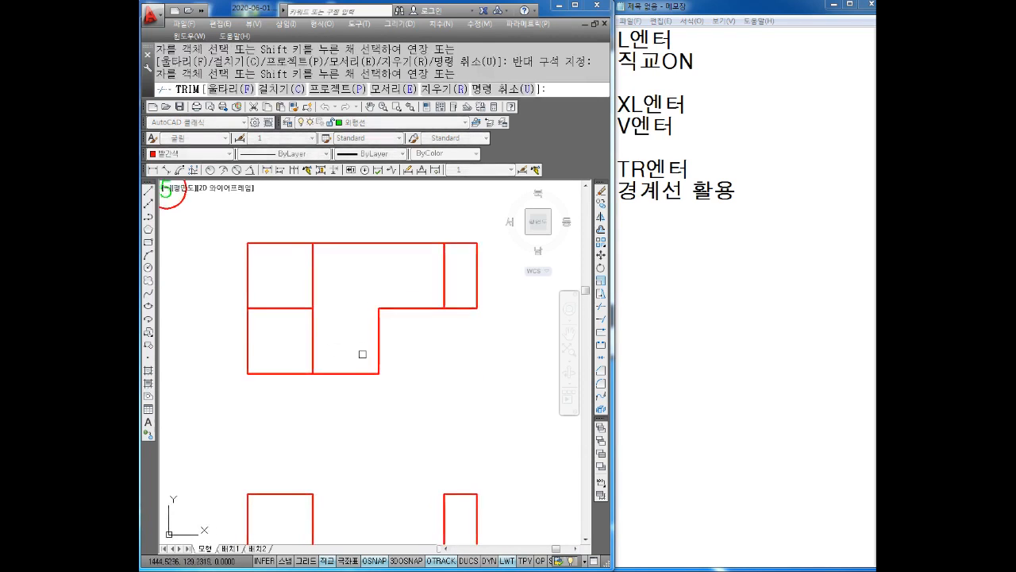
{"action": "middle_click_drag", "start_coordinate": [330, 357], "coordinate": [332, 358]}
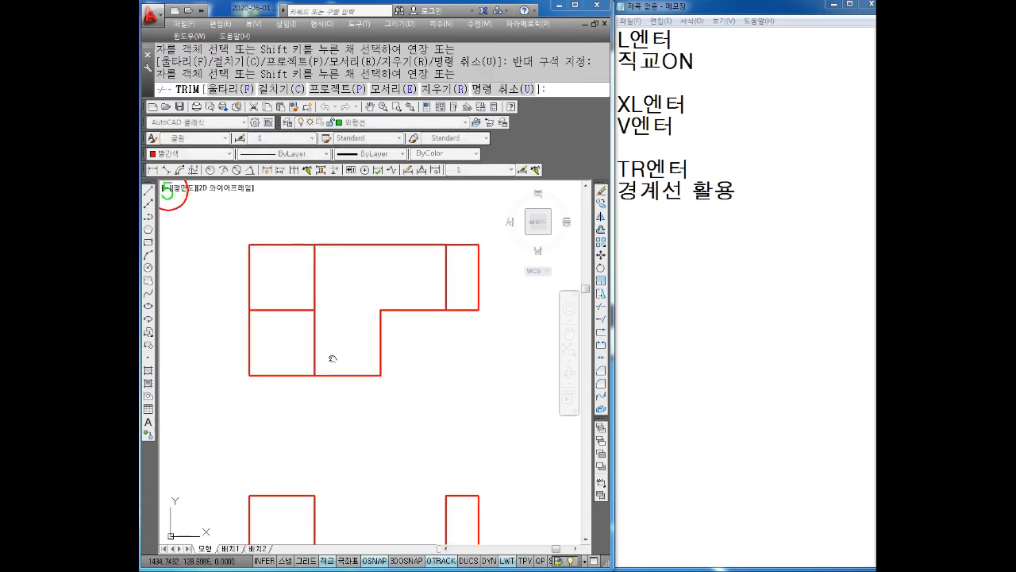
{"action": "key", "text": "Escape"}
{"action": "key", "text": "Escape"}
Offset the short horizontal middle line in the top view's left section by 10 both upward and downward
{"action": "left_click", "coordinate": [291, 303]}
{"action": "left_click", "coordinate": [286, 329]}
{"action": "key", "text": "Escape"}
{"action": "key", "text": "Escape"}
{"action": "type", "text": "O"}
{"action": "key", "text": "Return"}
{"action": "type", "text": "10"}
{"action": "key", "text": "Return"}
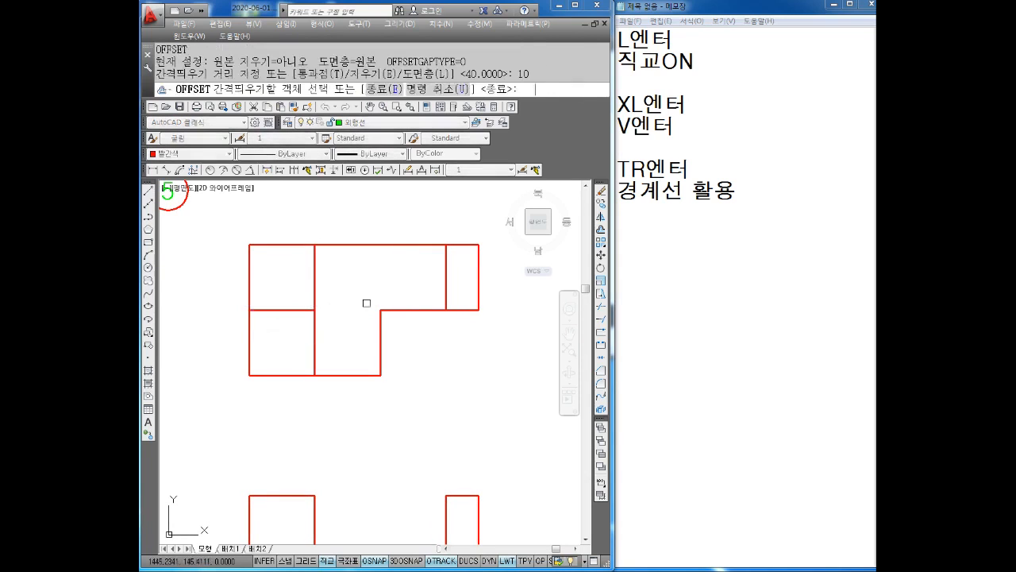
{"action": "left_click", "coordinate": [283, 311]}
{"action": "left_click", "coordinate": [288, 295]}
{"action": "left_click", "coordinate": [288, 311]}
{"action": "left_click", "coordinate": [280, 347]}
{"action": "key", "text": "Escape"}
{"action": "key", "text": "Escape"}
Assign the short middle line in the top view's left section to the 중심선 (center line) layer
{"action": "left_click", "coordinate": [292, 310]}
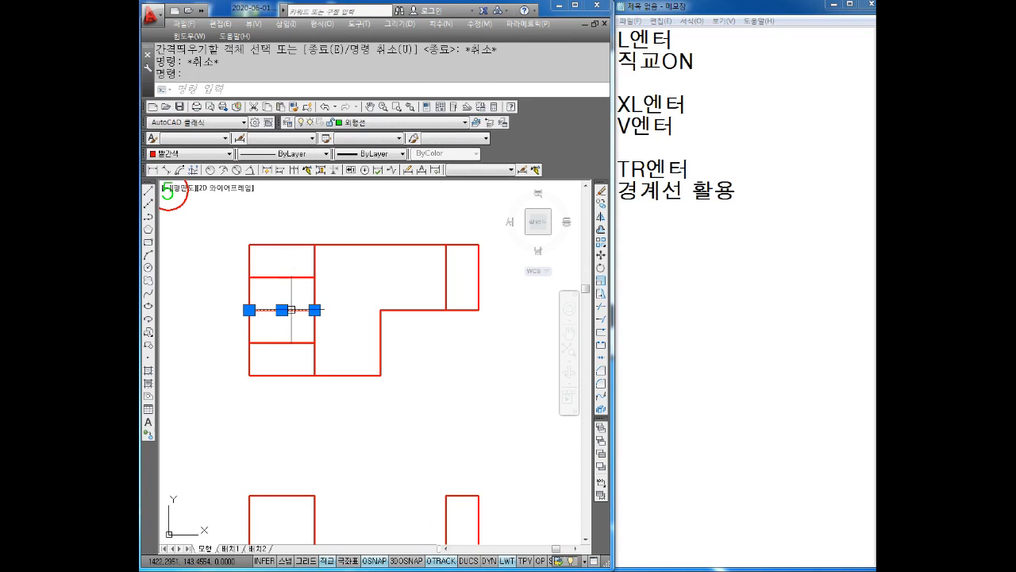
{"action": "left_click", "coordinate": [389, 123]}
{"action": "left_click", "coordinate": [389, 194]}
{"action": "key", "text": "Escape"}
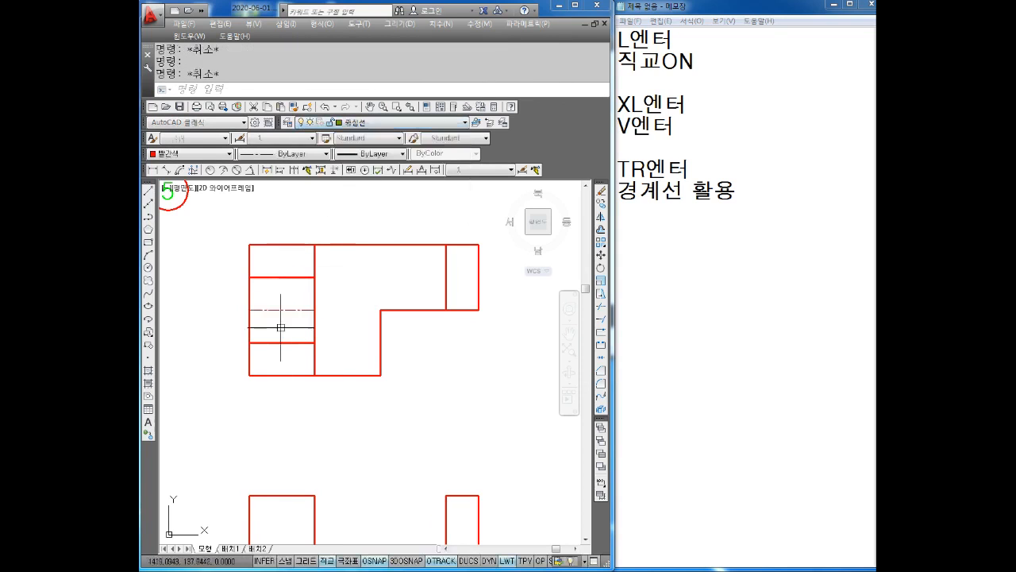
Lengthen the top view's center line by 2 beyond the section's edge at each end
{"action": "left_click", "coordinate": [277, 311]}
{"action": "left_click", "coordinate": [249, 310]}
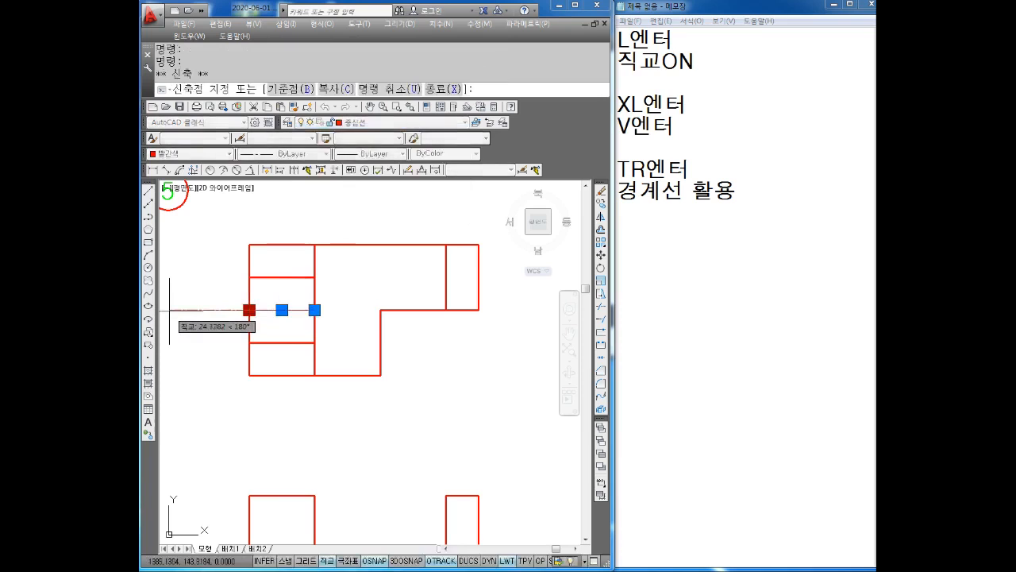
{"action": "type", "text": "2"}
{"action": "key", "text": "Return"}
{"action": "key", "text": "Escape"}
{"action": "key", "text": "Escape"}
{"action": "left_click", "coordinate": [300, 310]}
{"action": "left_click", "coordinate": [314, 310]}
{"action": "type", "text": "2"}
{"action": "key", "text": "Return"}
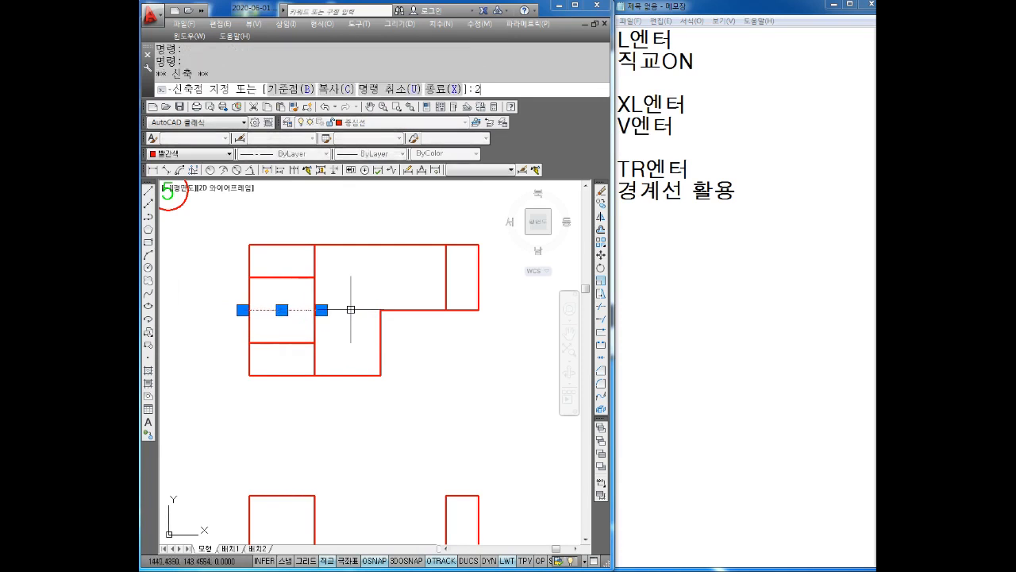
{"action": "key", "text": "Escape"}
{"action": "key", "text": "Escape"}
Set all lines of both views to ByLayer color and the 외형선 (outline) layer
{"action": "scroll", "coordinate": [352, 309], "scroll_direction": "down", "scroll_amount": 3}
{"action": "left_click", "coordinate": [448, 216]}
{"action": "left_click", "coordinate": [238, 475]}
{"action": "left_click", "coordinate": [199, 153]}
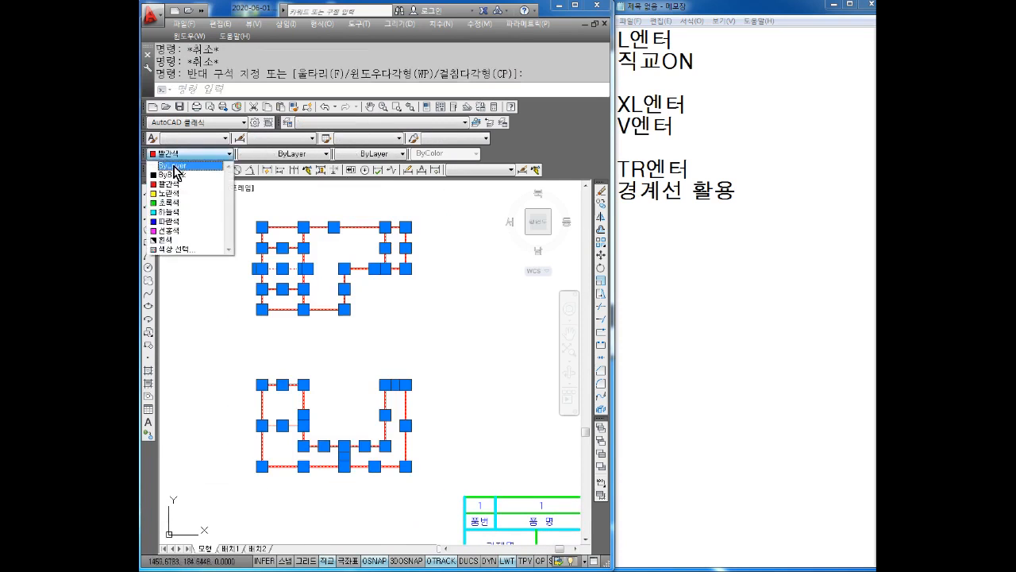
{"action": "left_click", "coordinate": [175, 166]}
{"action": "left_click", "coordinate": [355, 171]}
{"action": "key", "text": "Escape"}
{"action": "key", "text": "Escape"}
Assign the top view's short middle line to the 숨은선 (hidden line) layer
{"action": "left_click", "coordinate": [290, 273]}
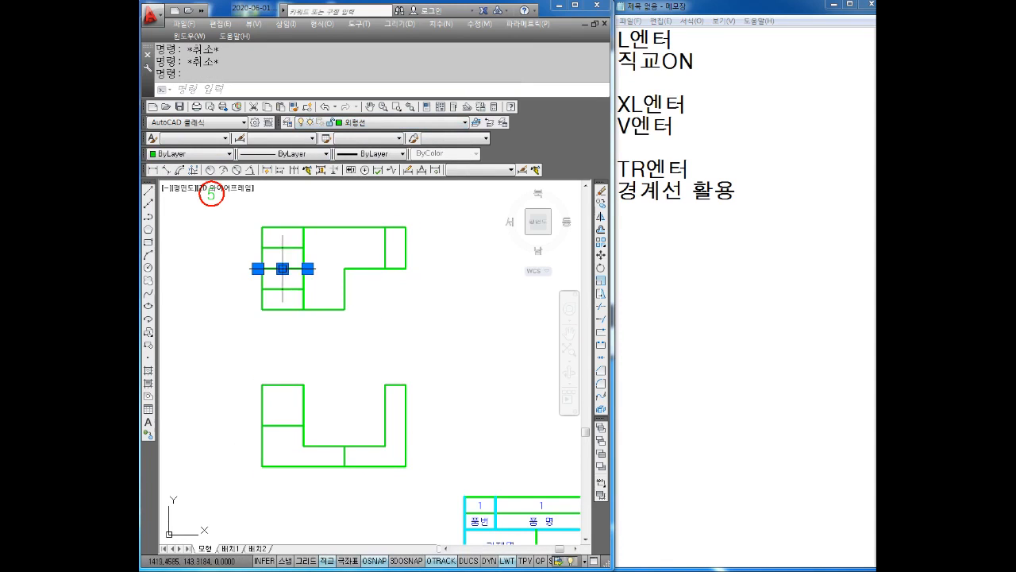
{"action": "left_click", "coordinate": [354, 122]}
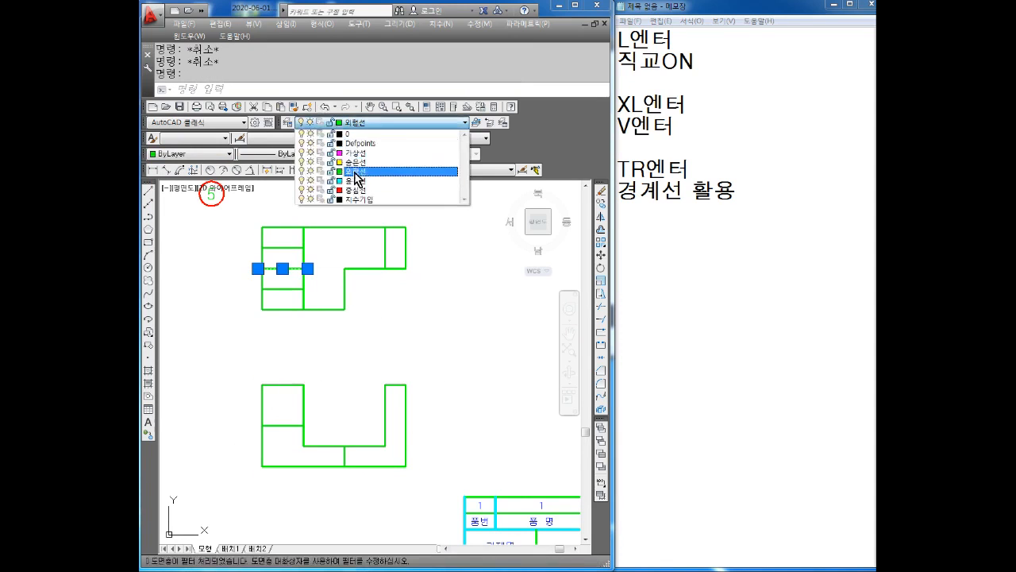
{"action": "left_click", "coordinate": [354, 162]}
{"action": "key", "text": "Escape"}
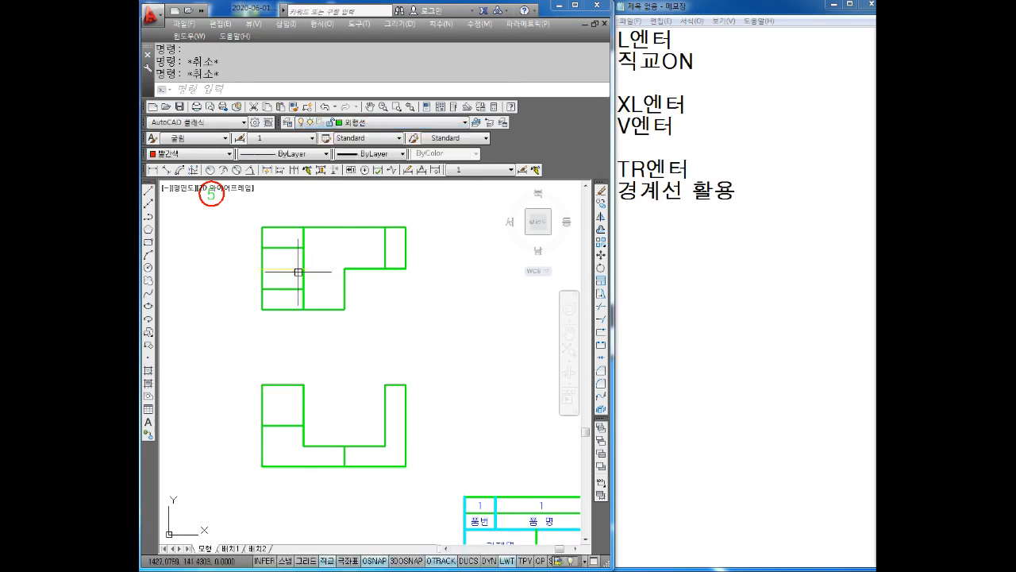
Change the top view's short middle line to the 중심선 (center line) layer
{"action": "left_click", "coordinate": [292, 268]}
{"action": "left_click", "coordinate": [368, 124]}
{"action": "left_click", "coordinate": [353, 191]}
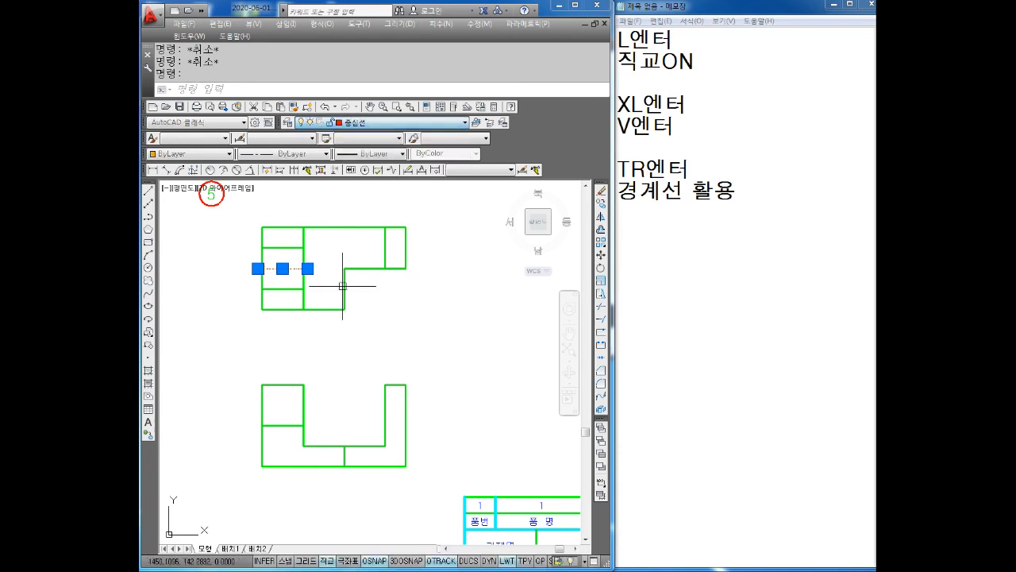
{"action": "key", "text": "Escape"}
Assign the horizontal line inside the front view's left leg to the 숨은선 (hidden line) layer
{"action": "left_click", "coordinate": [287, 405]}
{"action": "left_click", "coordinate": [277, 437]}
{"action": "left_click", "coordinate": [367, 124]}
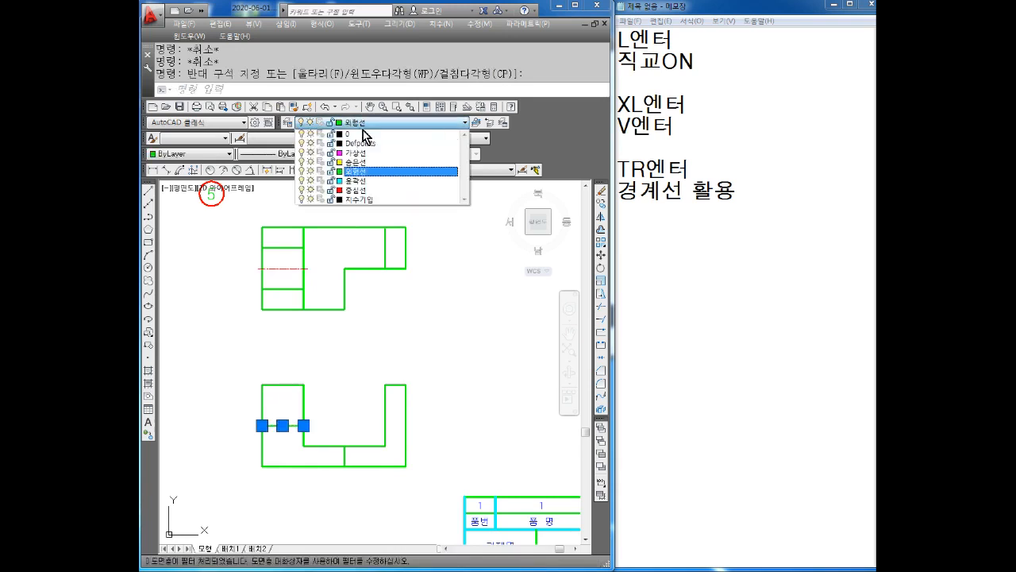
{"action": "left_click", "coordinate": [363, 164]}
{"action": "key", "text": "Escape"}
{"action": "key", "text": "Escape"}
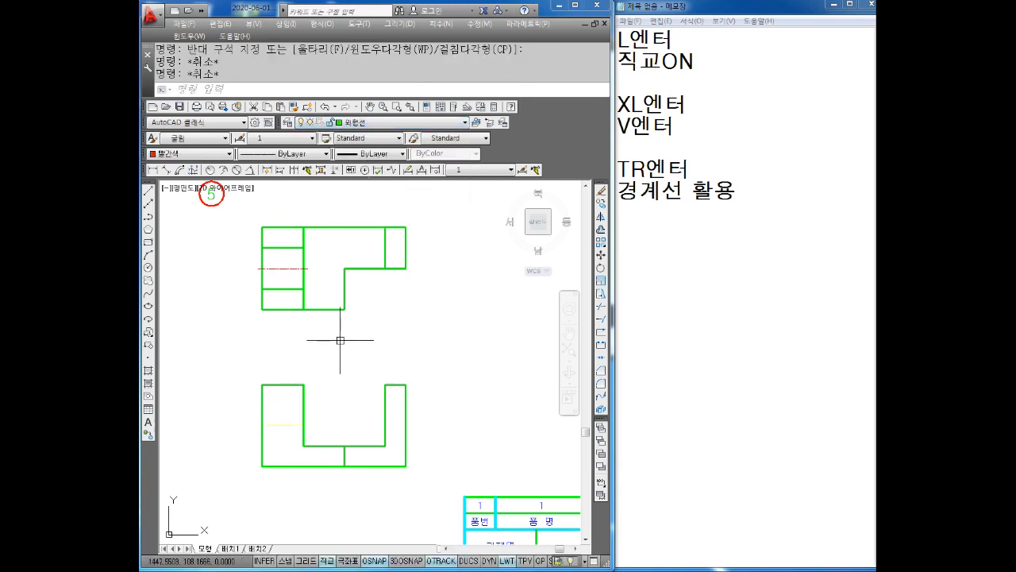
{"action": "scroll", "coordinate": [341, 341], "scroll_direction": "up", "scroll_amount": 2}
{"action": "scroll", "coordinate": [388, 310], "scroll_direction": "down", "scroll_amount": 2}
{"action": "middle_click_drag", "start_coordinate": [387, 311], "coordinate": [356, 320]}
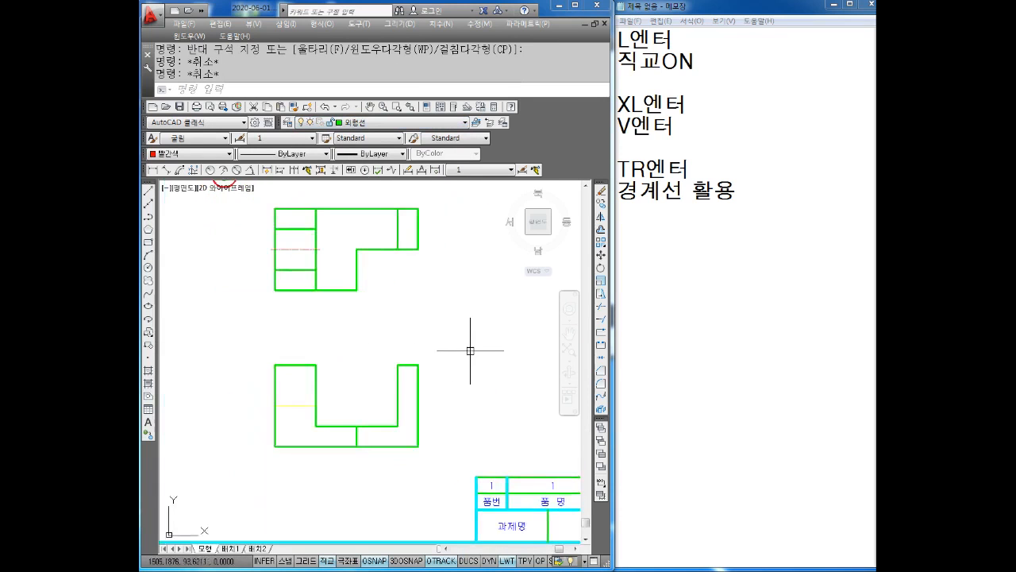
{"action": "middle_click_drag", "start_coordinate": [470, 350], "coordinate": [451, 346]}
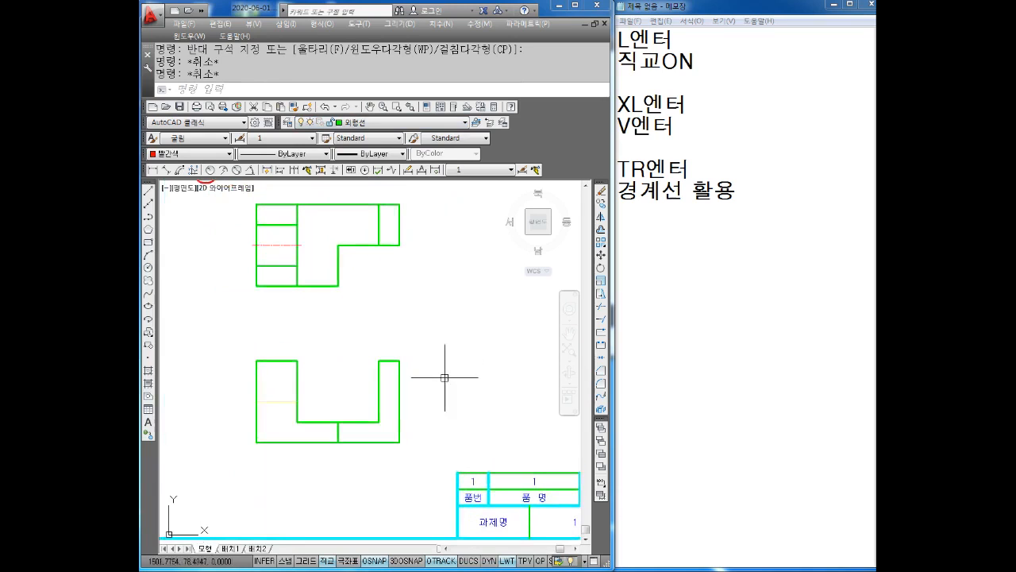
Switch to Notepad and add the note lines "XL엔터" and "H엔터" below the trim note
{"action": "left_click", "coordinate": [663, 253]}
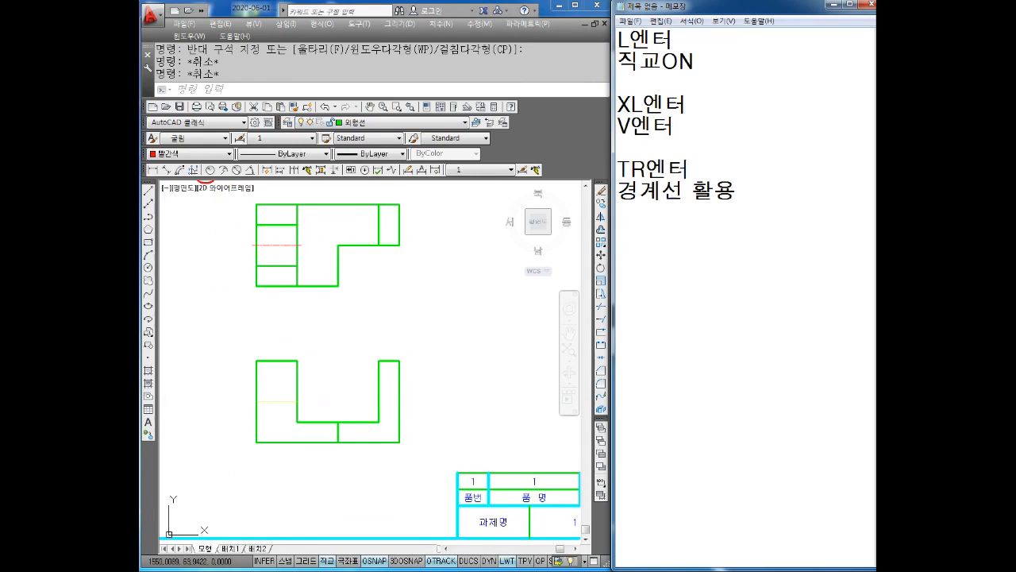
{"action": "type", "text": "XL엔터"}
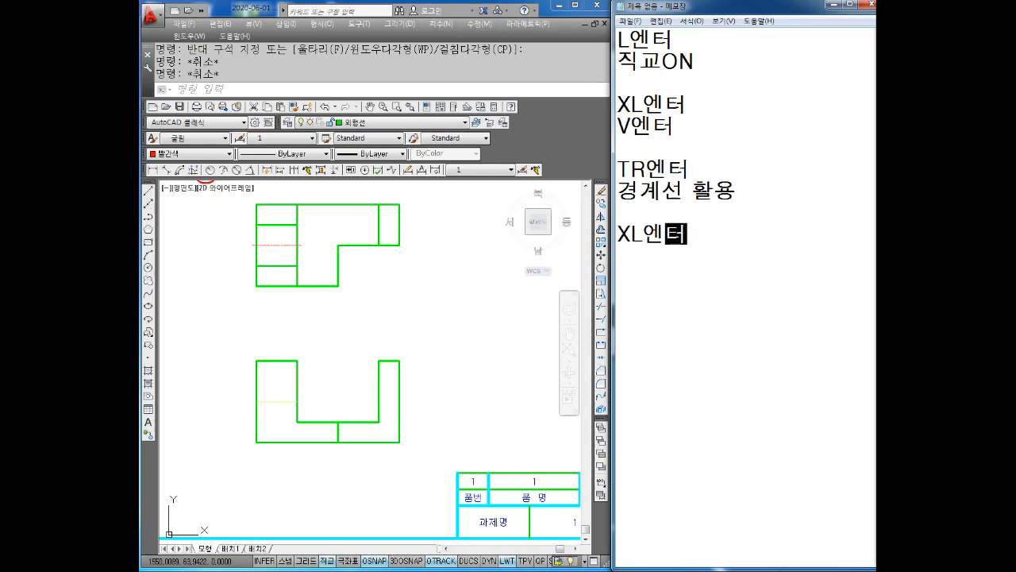
{"action": "type", "text": "DP"}
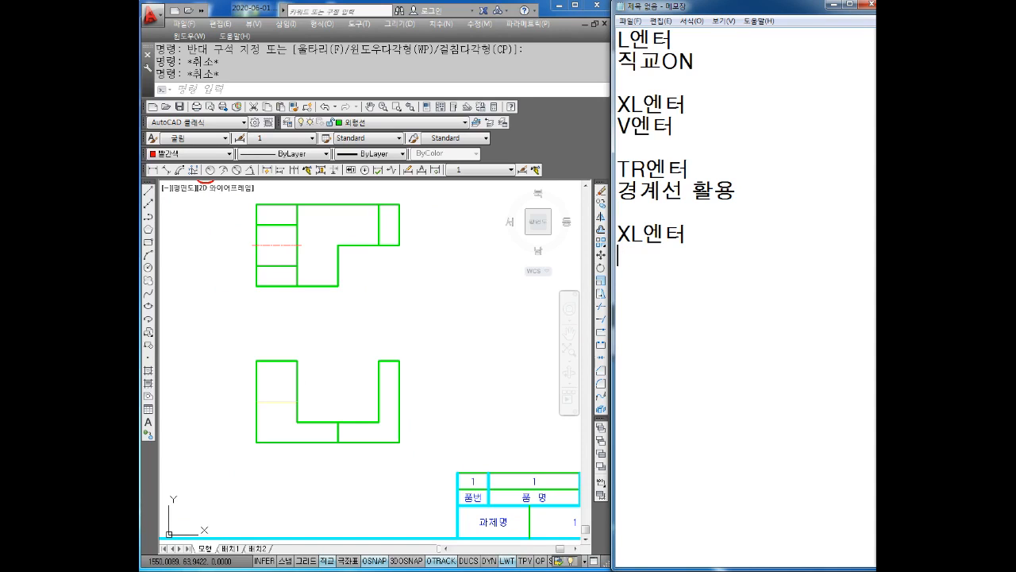
{"action": "type", "text": "엔터"}
{"action": "key", "text": "Return"}
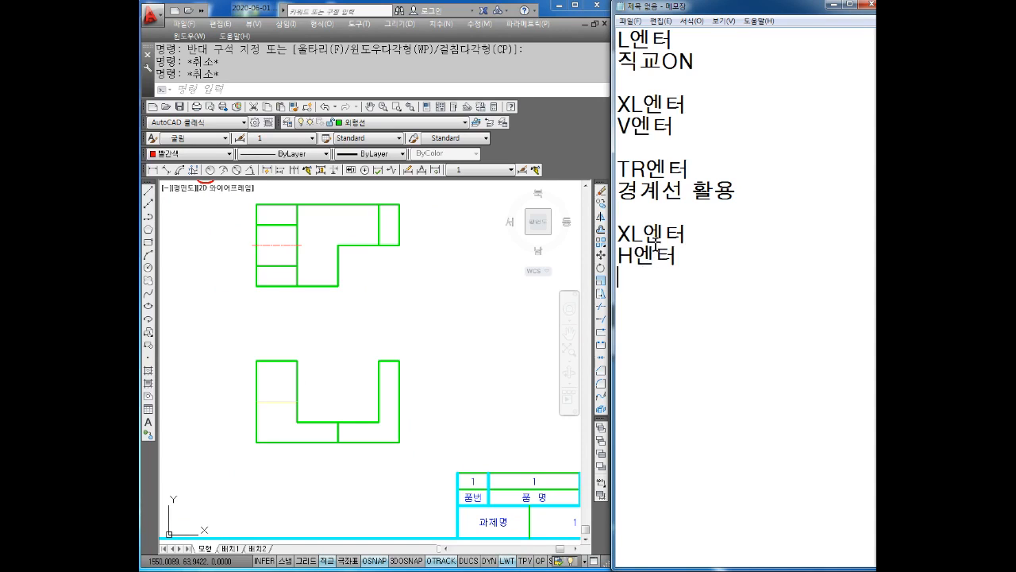
In AutoCAD, draw horizontal construction lines through the front view's bottom edge, slot floor, hidden line and top edge
{"action": "left_click", "coordinate": [318, 374]}
{"action": "key", "text": "Escape"}
{"action": "type", "text": "XL"}
{"action": "key", "text": "Return"}
{"action": "type", "text": "H"}
{"action": "key", "text": "Return"}
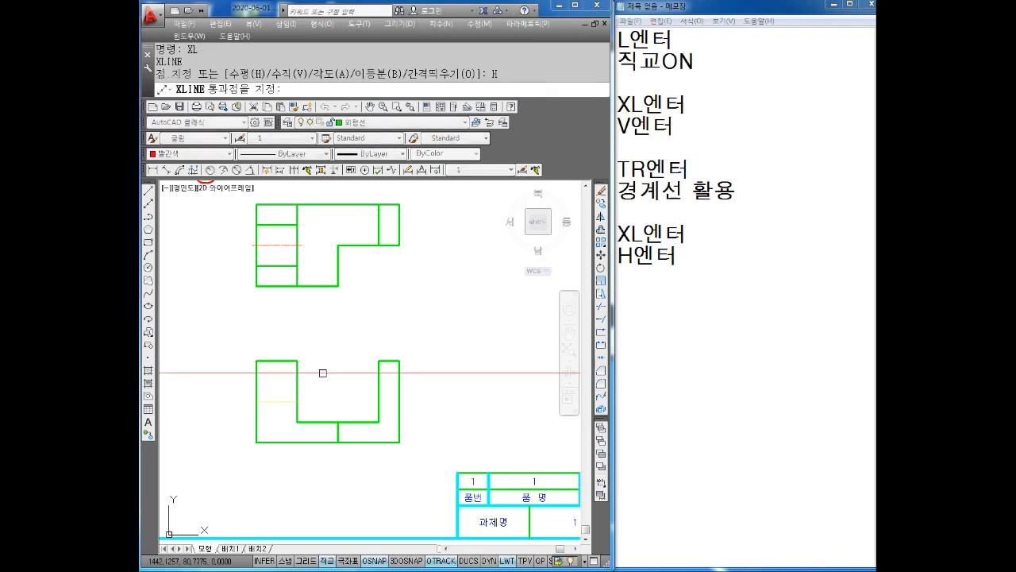
{"action": "left_click", "coordinate": [339, 441]}
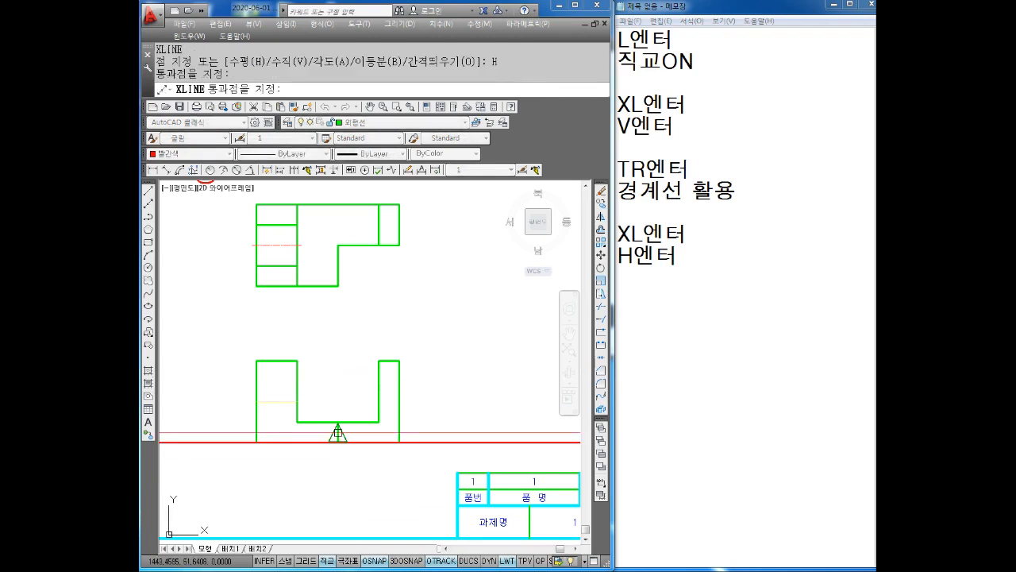
{"action": "left_click", "coordinate": [334, 422]}
{"action": "left_click", "coordinate": [293, 402]}
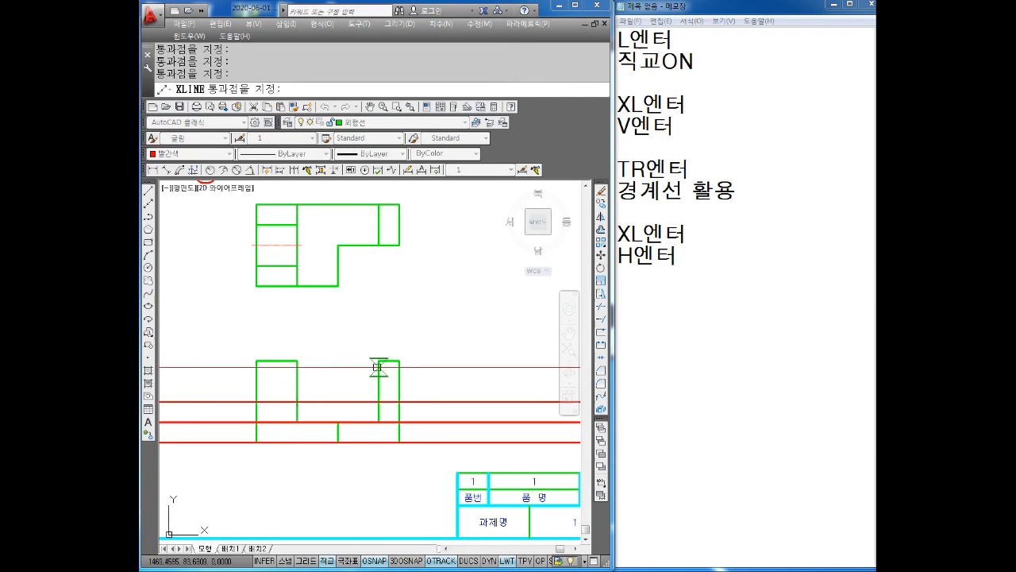
{"action": "left_click", "coordinate": [377, 361]}
Add horizontal construction lines through all five horizontal edge levels of the top view
{"action": "left_click", "coordinate": [339, 286]}
{"action": "left_click", "coordinate": [297, 265]}
{"action": "left_click", "coordinate": [348, 225]}
{"action": "left_click", "coordinate": [399, 245]}
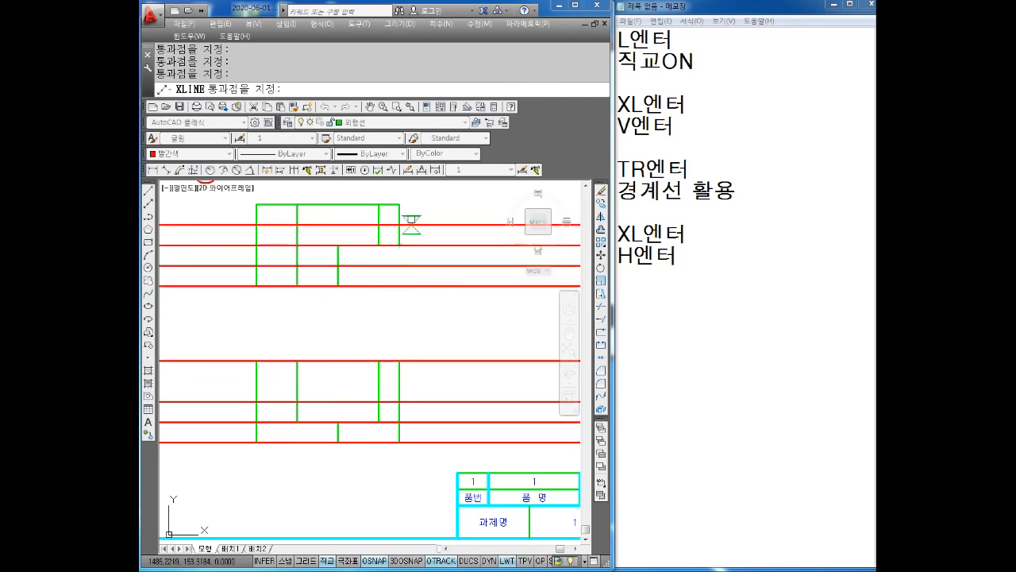
{"action": "left_click", "coordinate": [398, 204]}
{"action": "key", "text": "Escape"}
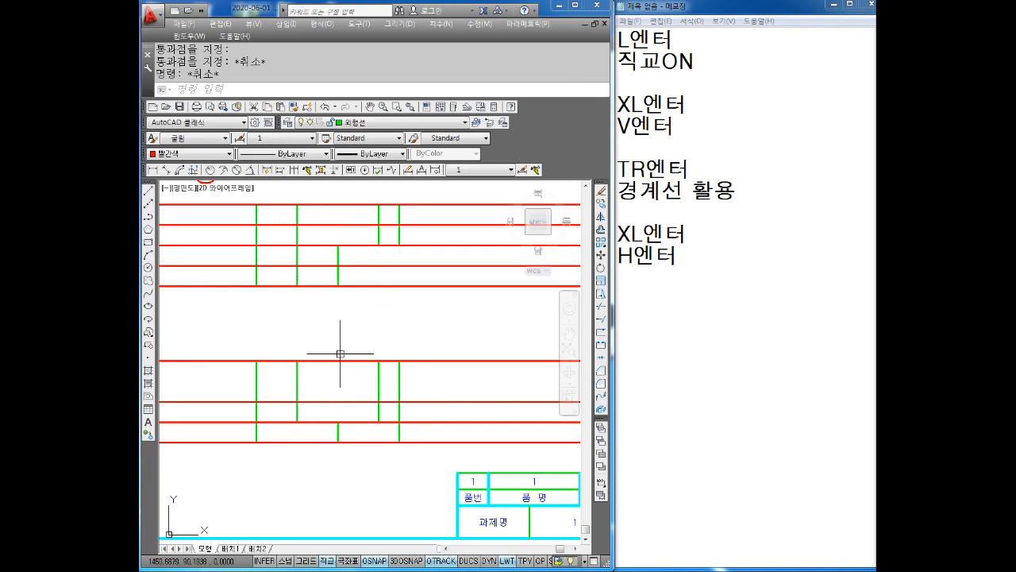
Switch to Notepad and add the note lines "XL엔터", "A엔터" and "45엔터"
{"action": "middle_click_drag", "start_coordinate": [444, 361], "coordinate": [432, 370]}
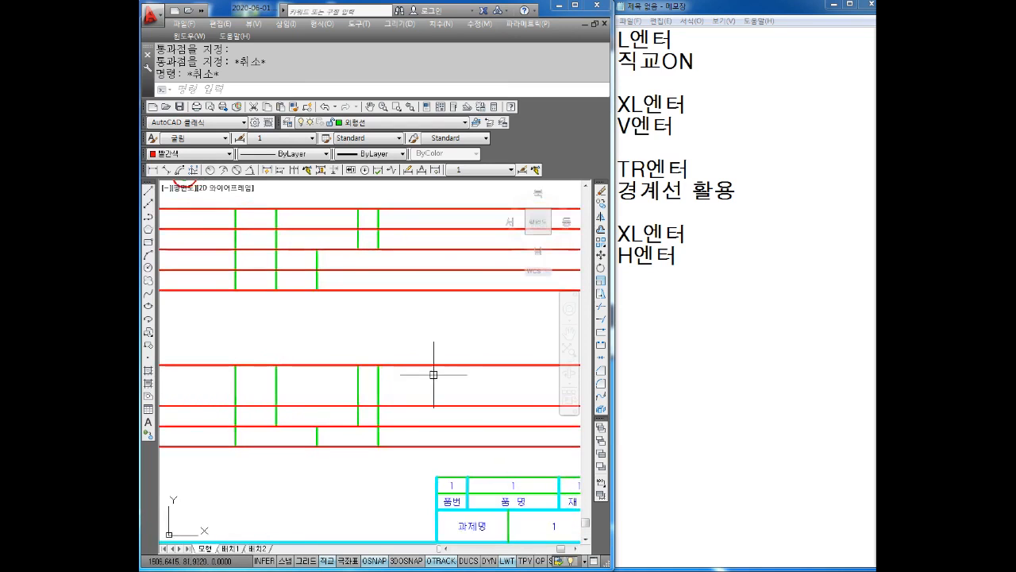
{"action": "left_click", "coordinate": [669, 309]}
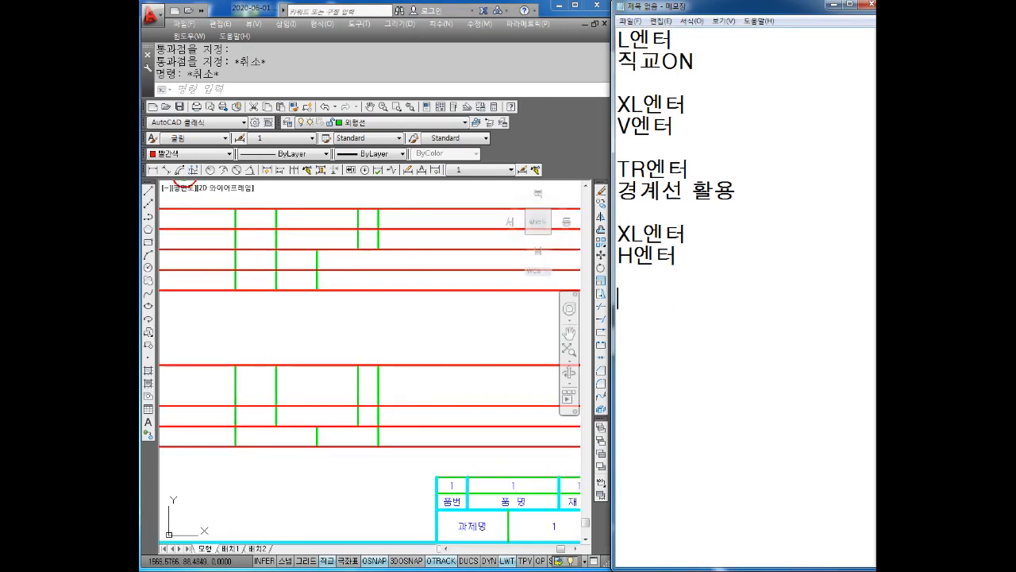
{"action": "type", "text": "XL엔터"}
{"action": "key", "text": "Return"}
{"action": "type", "text": "A엔터 "}
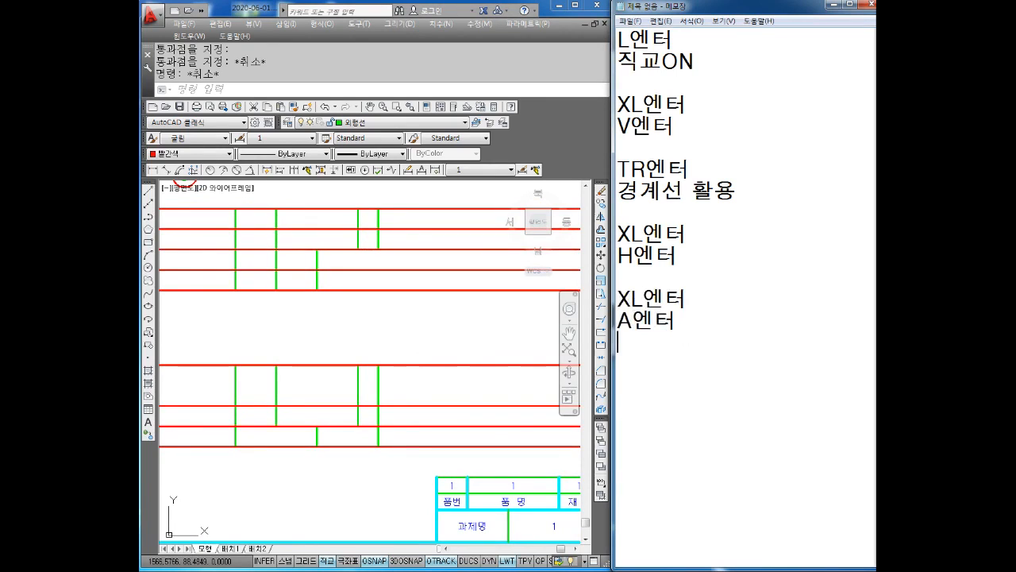
{"action": "type", "text": "45엔터"}
{"action": "key", "text": "Return"}
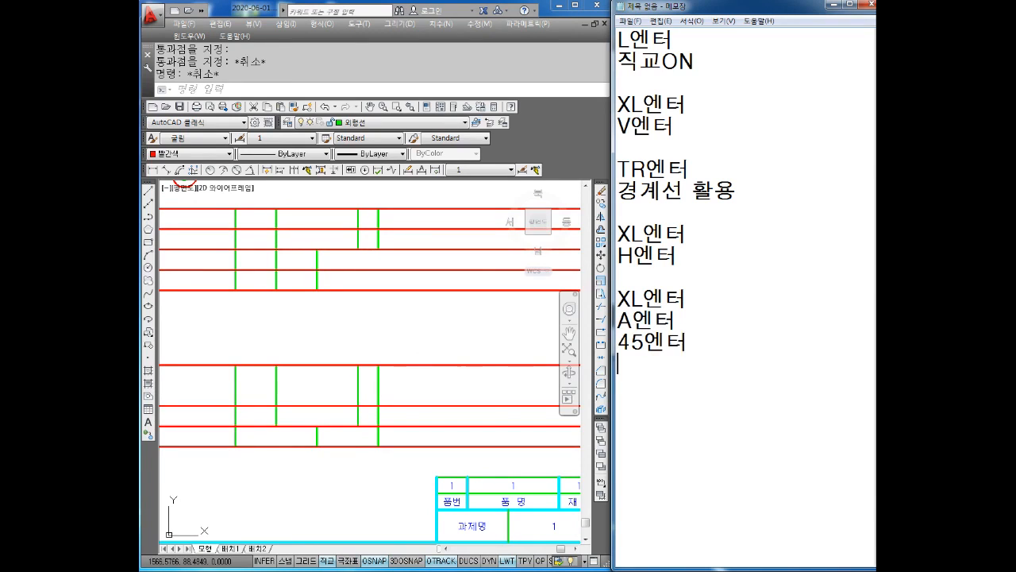
In AutoCAD, draw a 45-degree construction line through a point on the top view's middle horizontal line, right of the view
{"action": "left_click", "coordinate": [370, 329]}
{"action": "key", "text": "Escape"}
{"action": "key", "text": "Escape"}
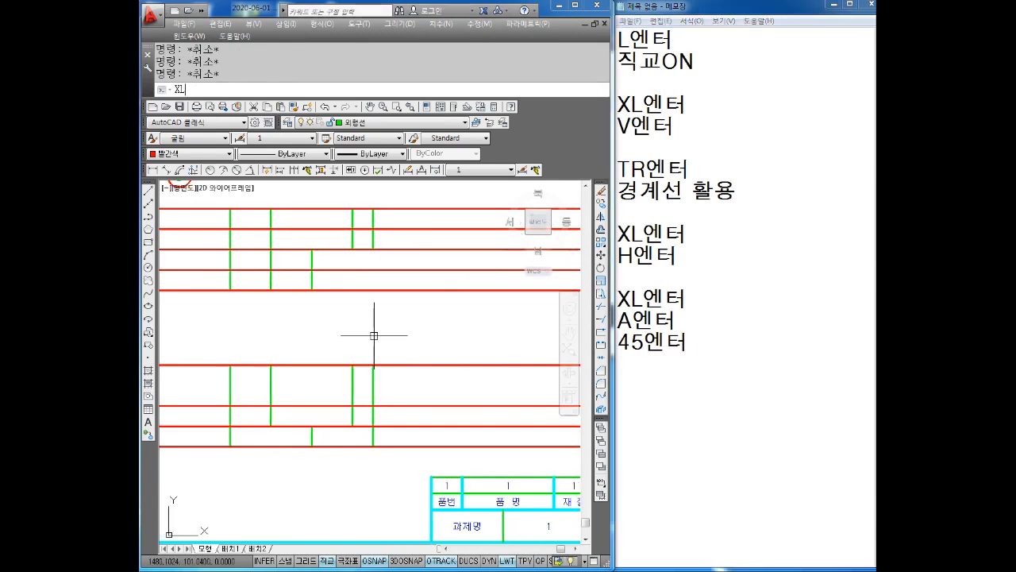
{"action": "key", "text": "Return"}
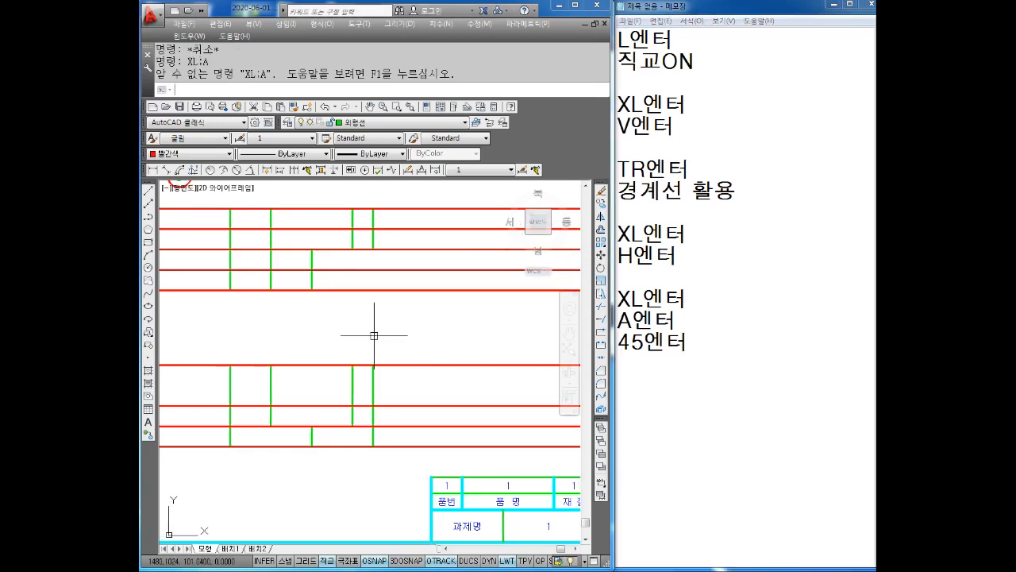
{"action": "type", "text": "XL"}
{"action": "key", "text": "Return"}
{"action": "type", "text": "A"}
{"action": "key", "text": "Return"}
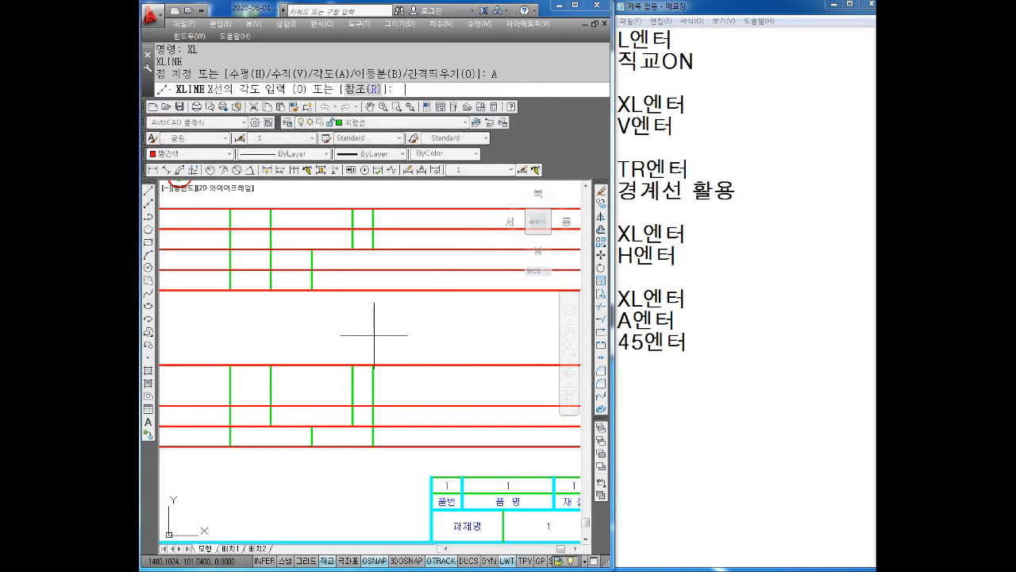
{"action": "key", "text": "Return"}
{"action": "mouse_move", "coordinate": [384, 291]}
{"action": "middle_mouse_down"}
{"action": "mouse_move", "coordinate": [297, 299]}
{"action": "mouse_move", "coordinate": [317, 297]}
{"action": "middle_mouse_up"}
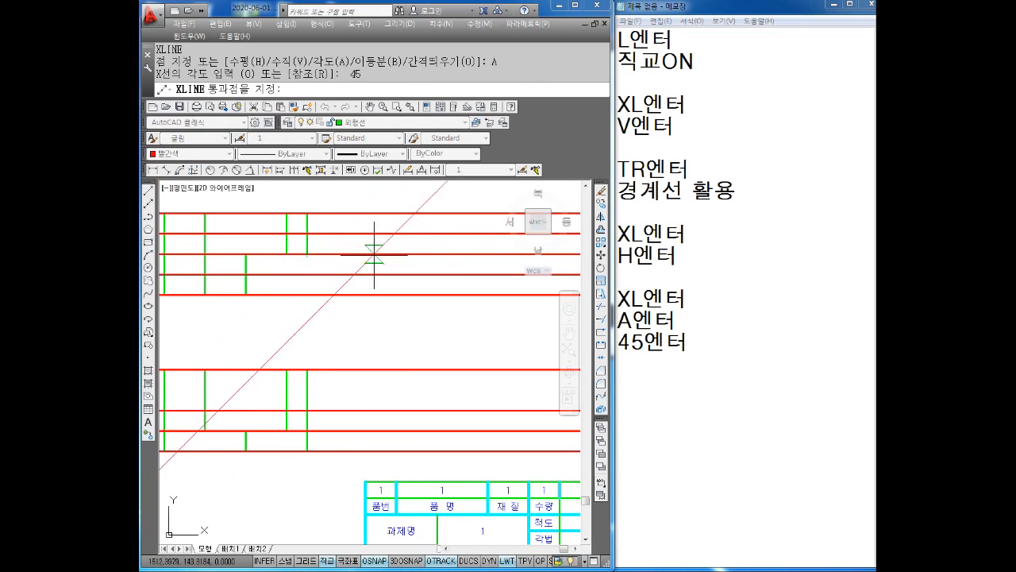
{"action": "left_click", "coordinate": [377, 254]}
{"action": "key", "text": "Escape"}
{"action": "key", "text": "Escape"}
{"action": "middle_click_drag", "start_coordinate": [367, 290], "coordinate": [402, 289]}
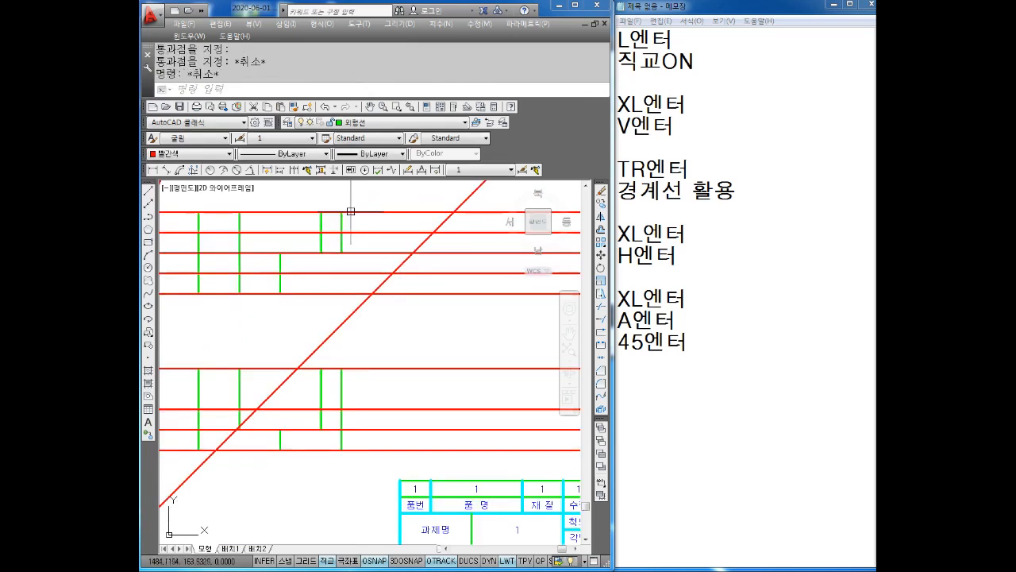
Move the 45-degree construction line a short distance horizontally to the right
{"action": "middle_click_drag", "start_coordinate": [336, 243], "coordinate": [294, 259]}
{"action": "key", "text": "Escape"}
{"action": "key", "text": "Escape"}
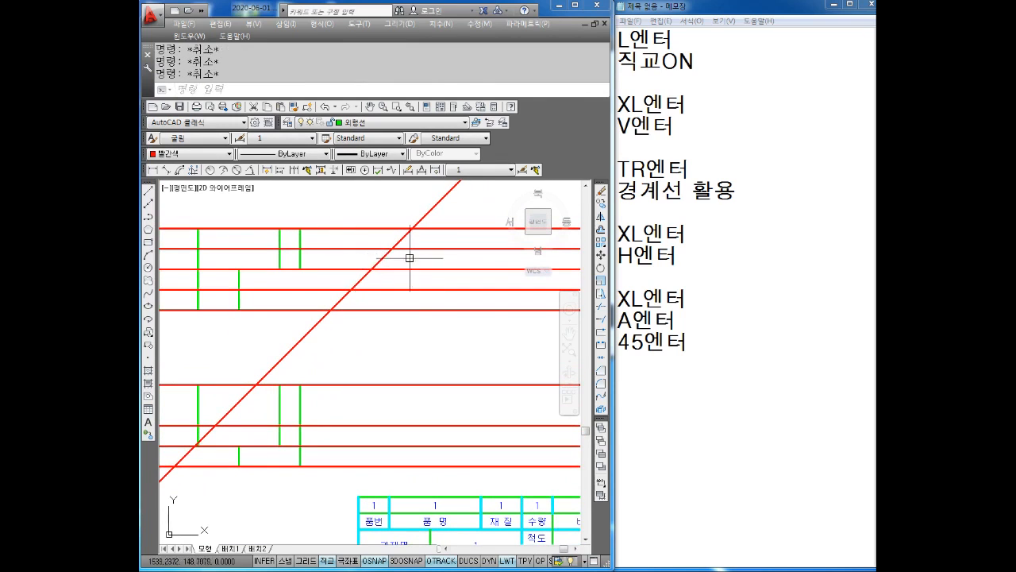
{"action": "left_click", "coordinate": [379, 261]}
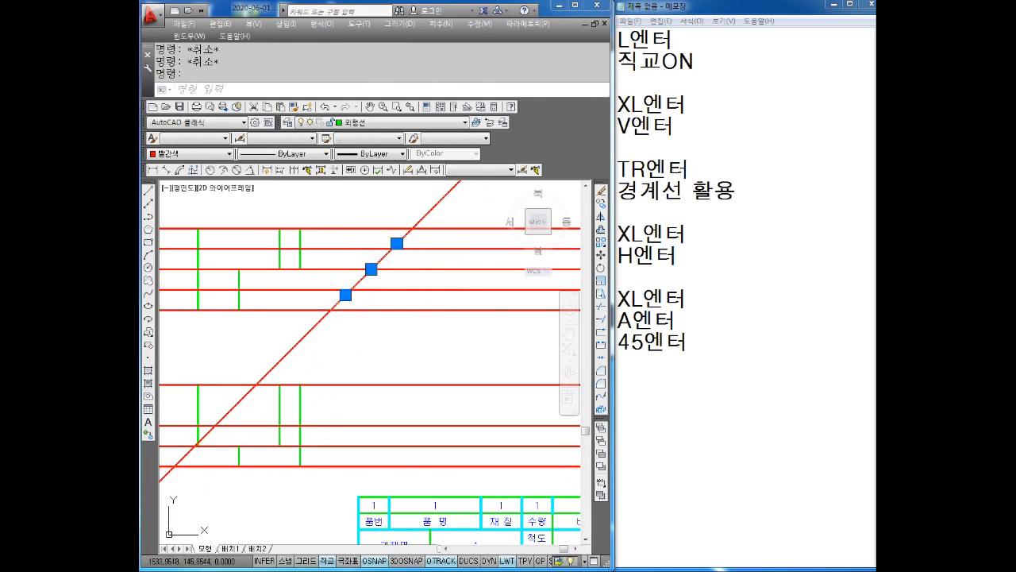
{"action": "key", "text": "Escape"}
{"action": "type", "text": "M"}
{"action": "key", "text": "Return"}
{"action": "left_click", "coordinate": [379, 266]}
{"action": "key", "text": "Return"}
{"action": "left_click", "coordinate": [380, 267]}
{"action": "left_click", "coordinate": [414, 260]}
{"action": "key", "text": "Escape"}
{"action": "key", "text": "Escape"}
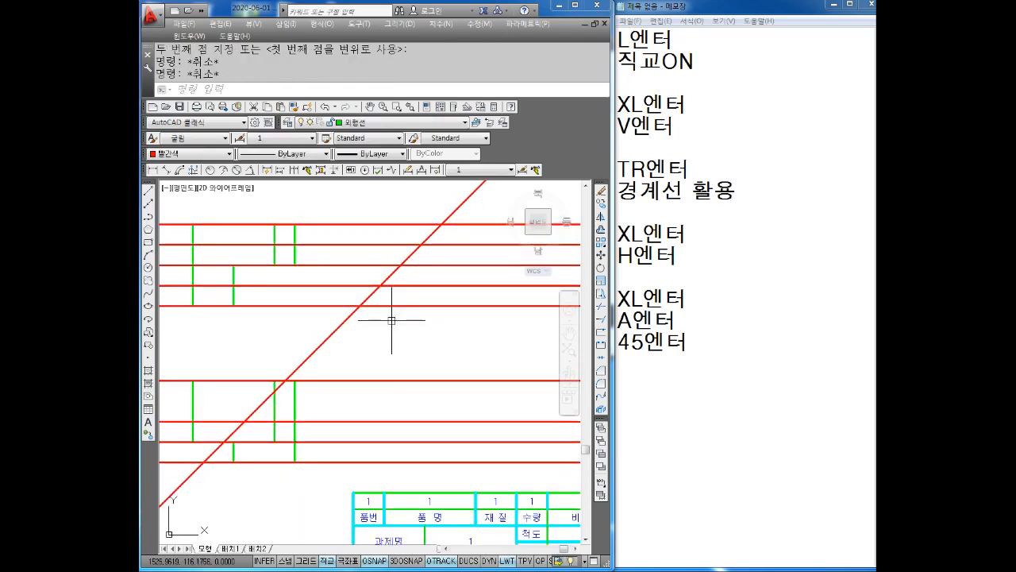
Switch to Notepad and add the note lines "XL엔터" and "V엔터" below the 45-degree note
{"action": "left_click", "coordinate": [642, 383]}
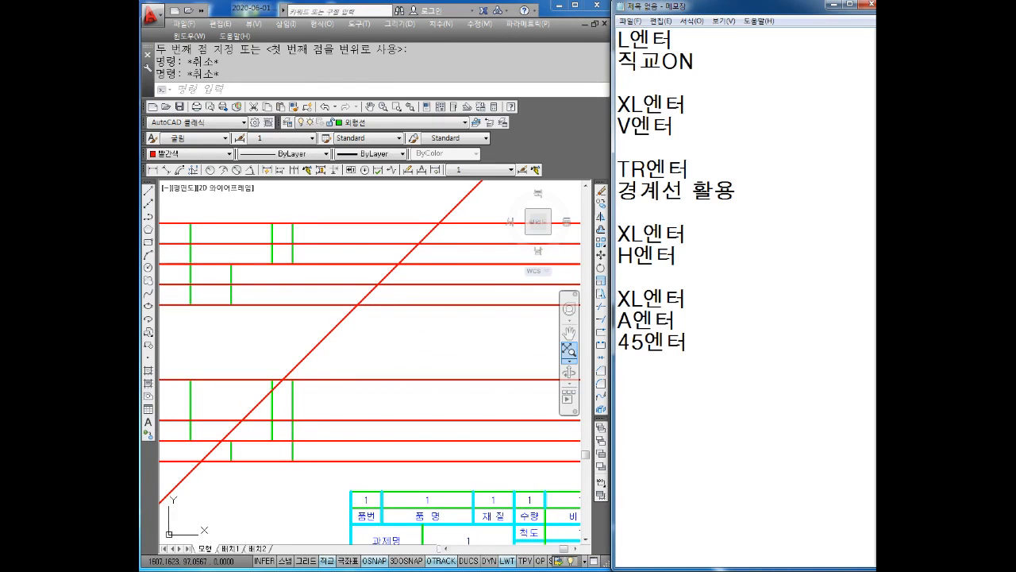
{"action": "type", "text": "XL엔터 "}
{"action": "type", "text": "V엔터"}
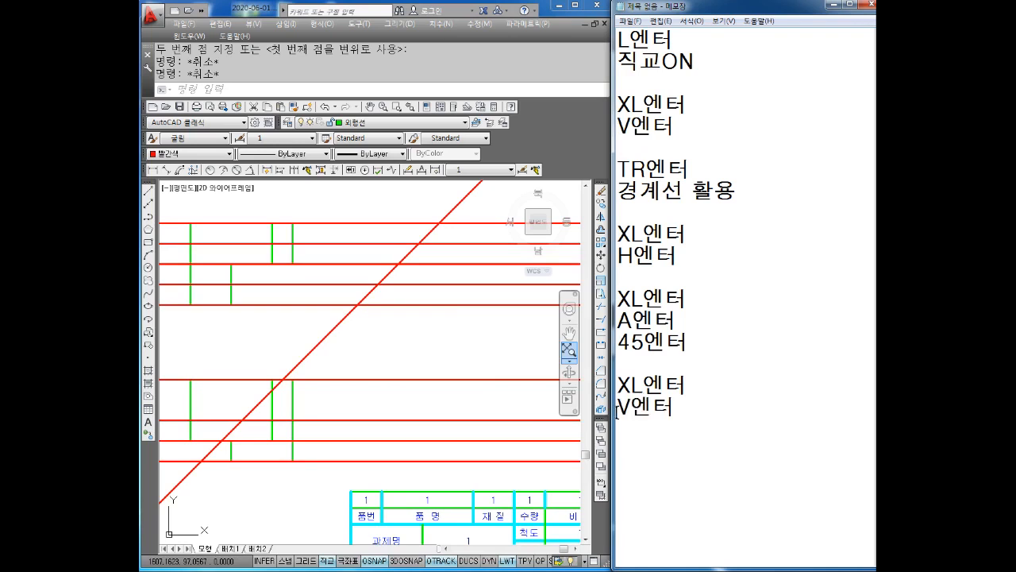
In AutoCAD, draw vertical construction lines where the 45-degree line crosses each of the top view's five horizontal construction lines
{"action": "left_click", "coordinate": [466, 356]}
{"action": "type", "text": "XL"}
{"action": "key", "text": "Return"}
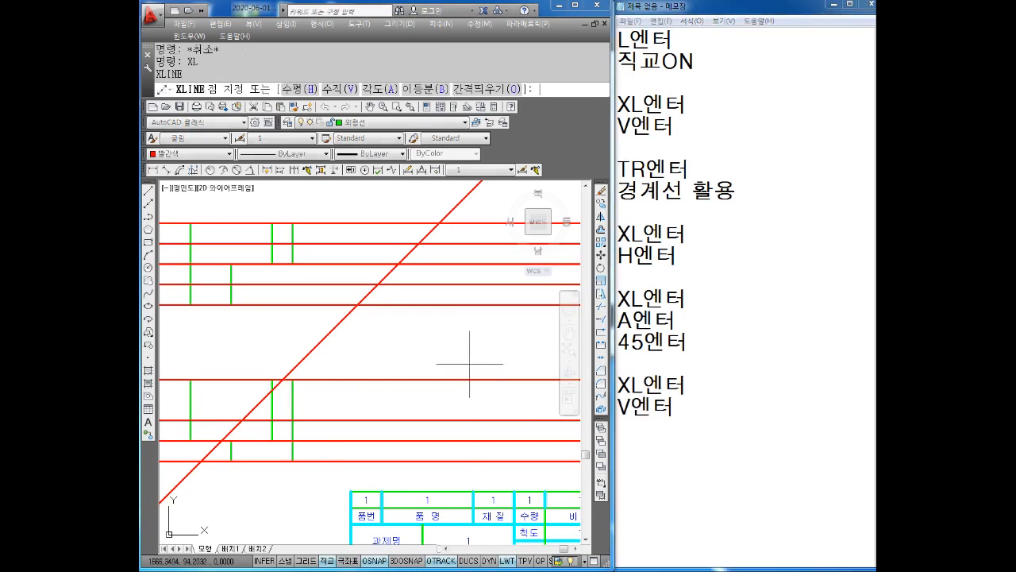
{"action": "type", "text": "V"}
{"action": "key", "text": "Return"}
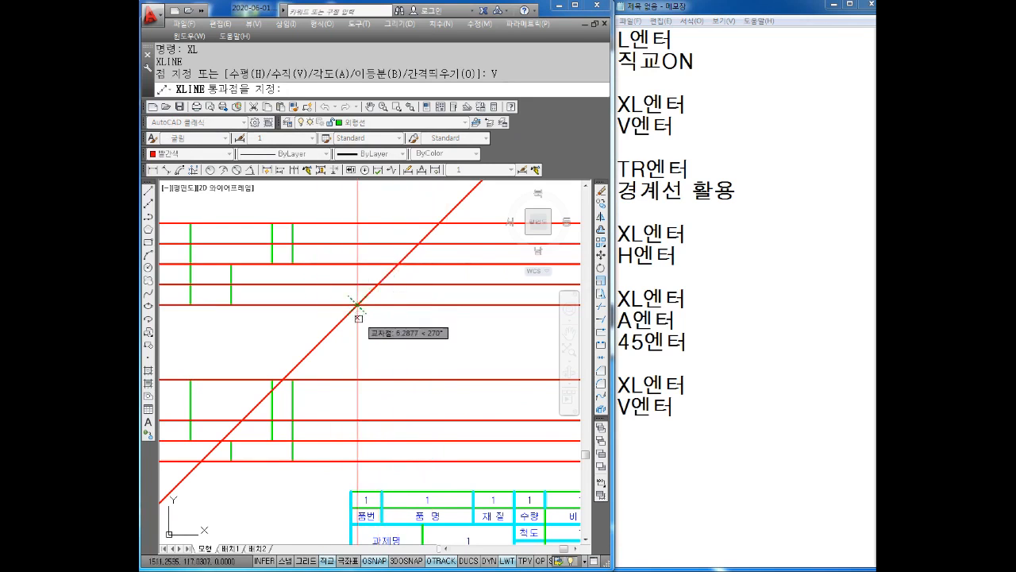
{"action": "left_click", "coordinate": [359, 305]}
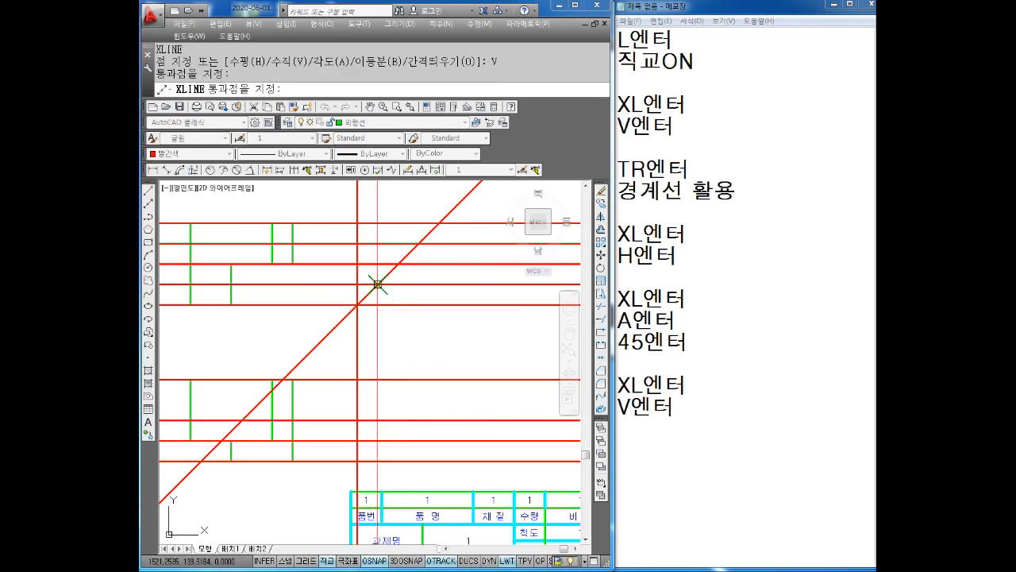
{"action": "left_click", "coordinate": [378, 284]}
{"action": "left_click", "coordinate": [397, 264]}
{"action": "left_click", "coordinate": [418, 243]}
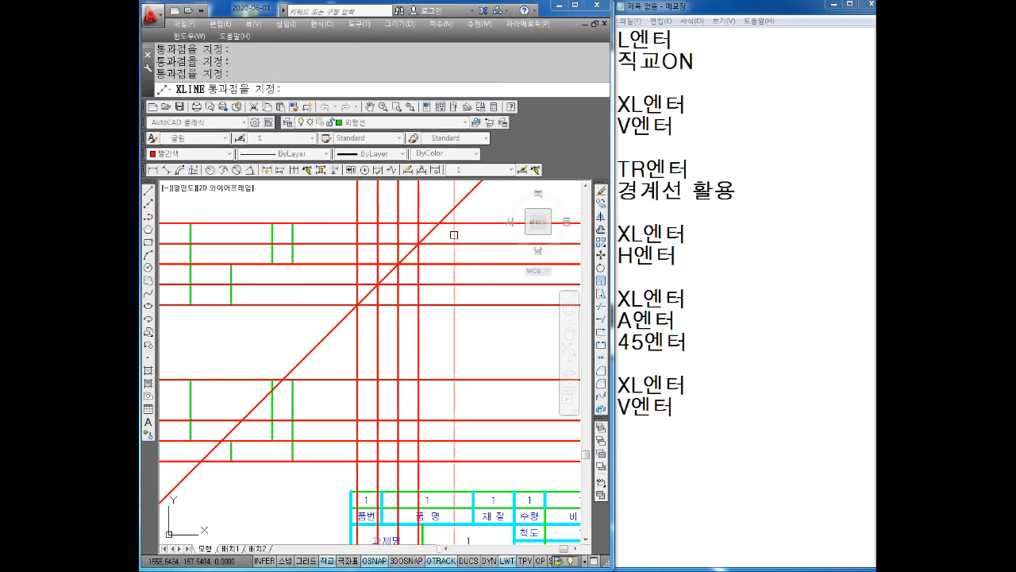
{"action": "left_click", "coordinate": [439, 223]}
{"action": "key", "text": "Escape"}
Draw a circle around the side view area, centered where the middle vertical line crosses the front view's hidden-line level
{"action": "middle_click_drag", "start_coordinate": [451, 342], "coordinate": [449, 320]}
{"action": "scroll", "coordinate": [450, 322], "scroll_direction": "down", "scroll_amount": 3}
{"action": "scroll", "coordinate": [448, 330], "scroll_direction": "up", "scroll_amount": 1}
{"action": "mouse_move", "coordinate": [447, 329]}
{"action": "middle_mouse_down"}
{"action": "mouse_move", "coordinate": [465, 321]}
{"action": "mouse_move", "coordinate": [489, 336]}
{"action": "middle_mouse_up"}
{"action": "key", "text": "Escape"}
{"action": "key", "text": "Escape"}
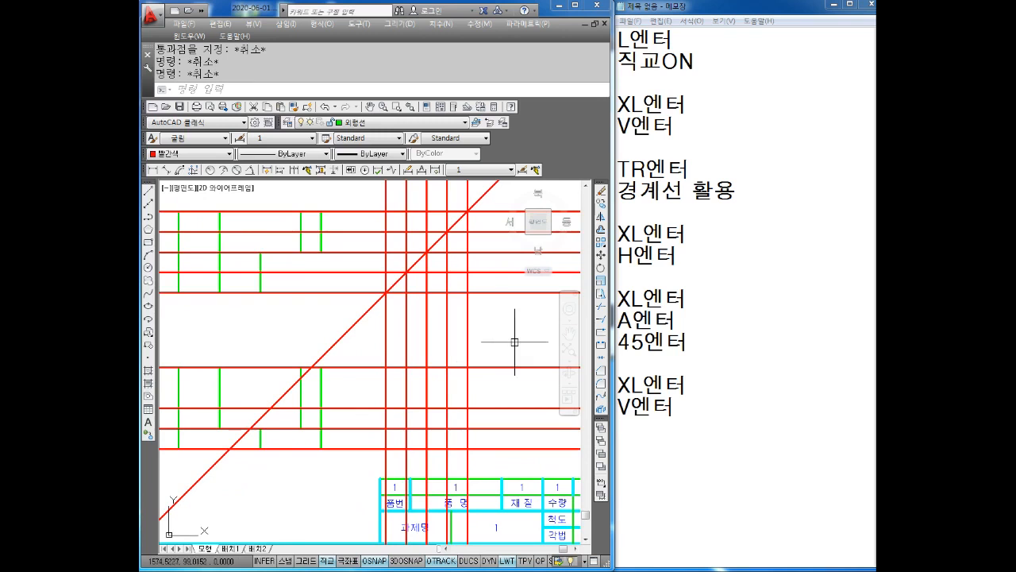
{"action": "mouse_move", "coordinate": [433, 407]}
{"action": "middle_mouse_down"}
{"action": "mouse_move", "coordinate": [408, 368]}
{"action": "mouse_move", "coordinate": [440, 315]}
{"action": "mouse_move", "coordinate": [457, 360]}
{"action": "mouse_move", "coordinate": [463, 339]}
{"action": "middle_mouse_up"}
{"action": "key", "text": "Escape"}
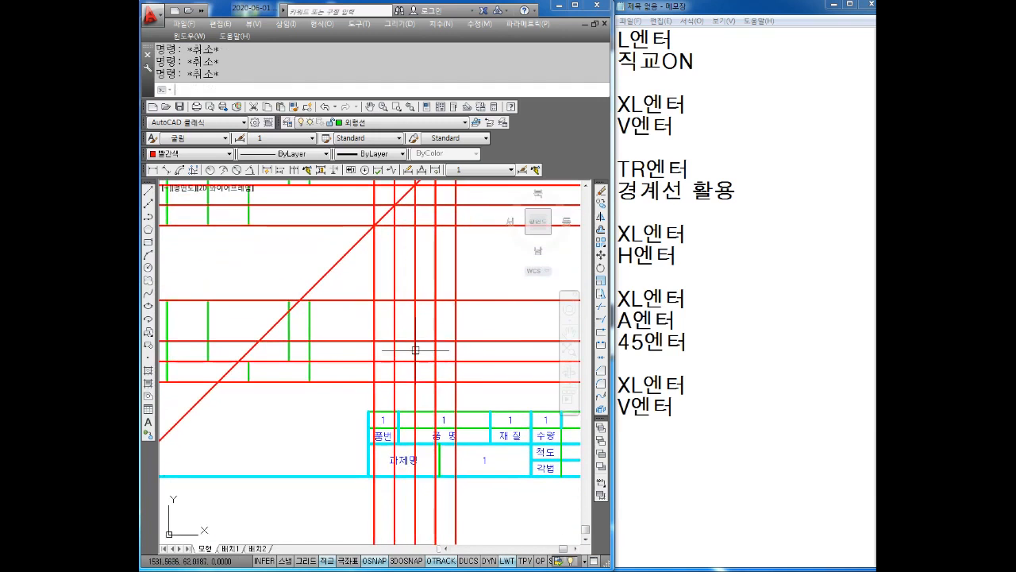
{"action": "type", "text": "C"}
{"action": "key", "text": "Return"}
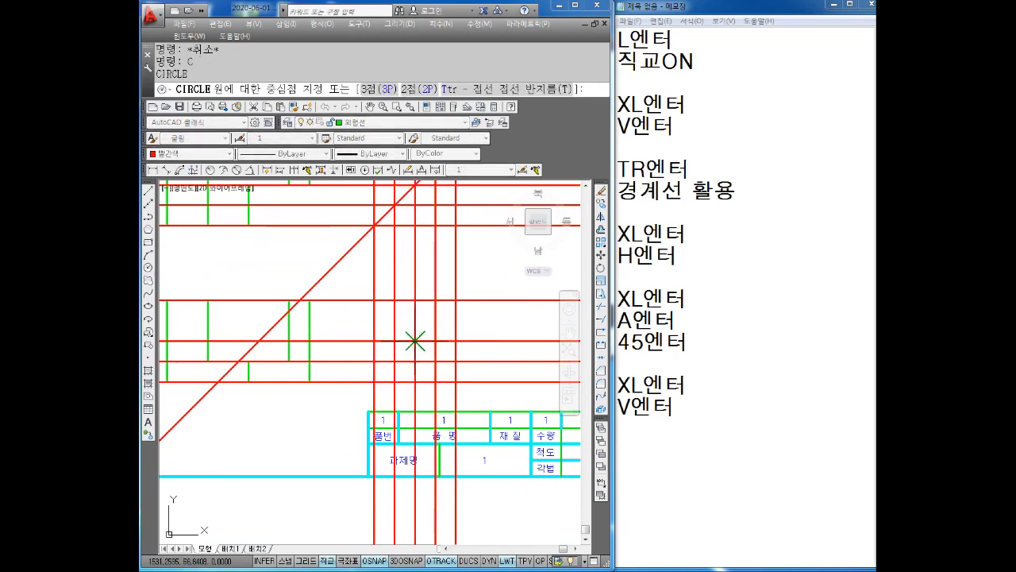
{"action": "left_click", "coordinate": [416, 341]}
{"action": "left_click", "coordinate": [476, 299]}
{"action": "key", "text": "Escape"}
{"action": "key", "text": "Escape"}
{"action": "middle_click_drag", "start_coordinate": [448, 268], "coordinate": [435, 280]}
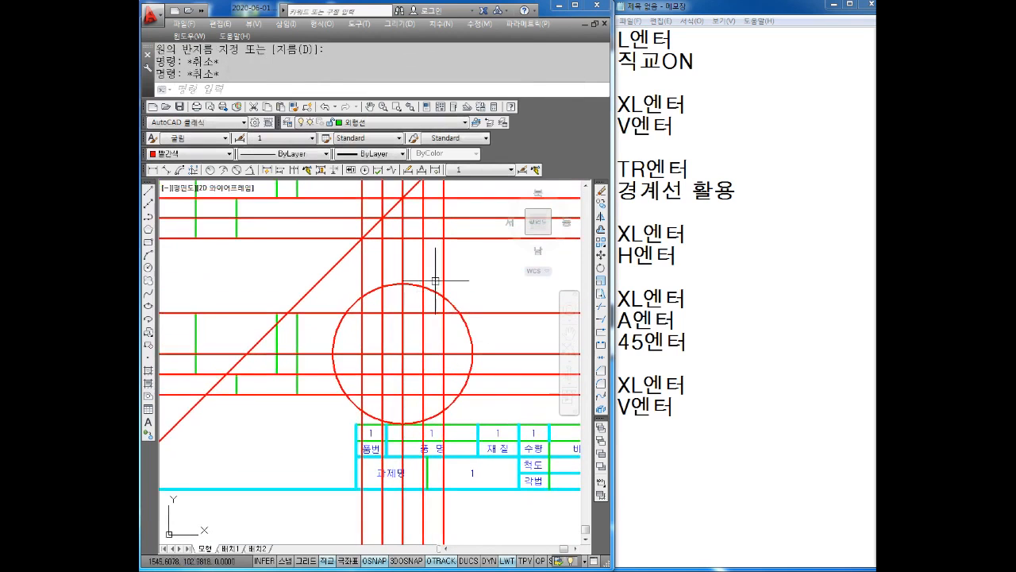
Set the color of the circle around the side view area to 선홍색 (magenta)
{"action": "left_click", "coordinate": [442, 296]}
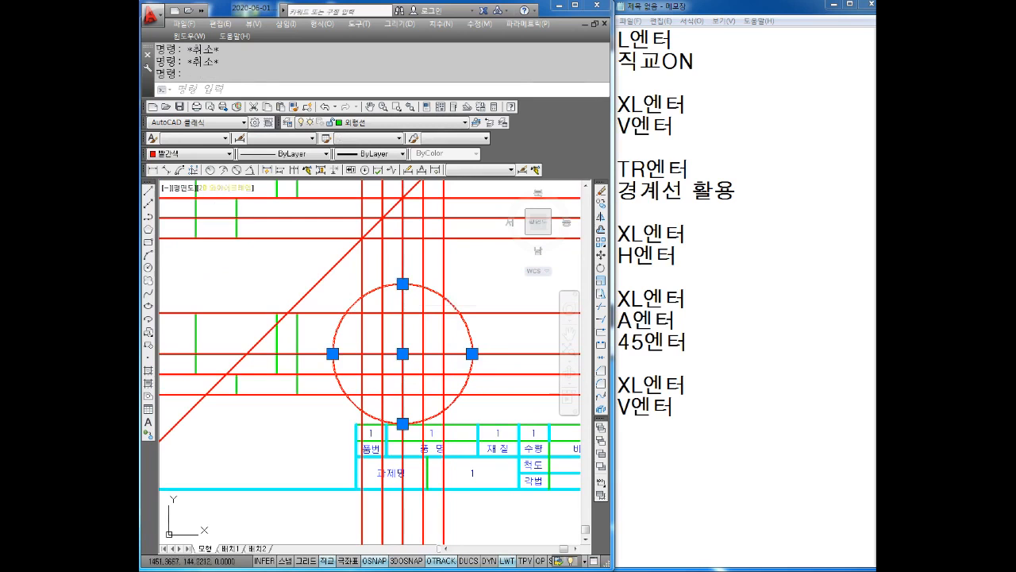
{"action": "left_click", "coordinate": [198, 154]}
{"action": "left_click", "coordinate": [168, 230]}
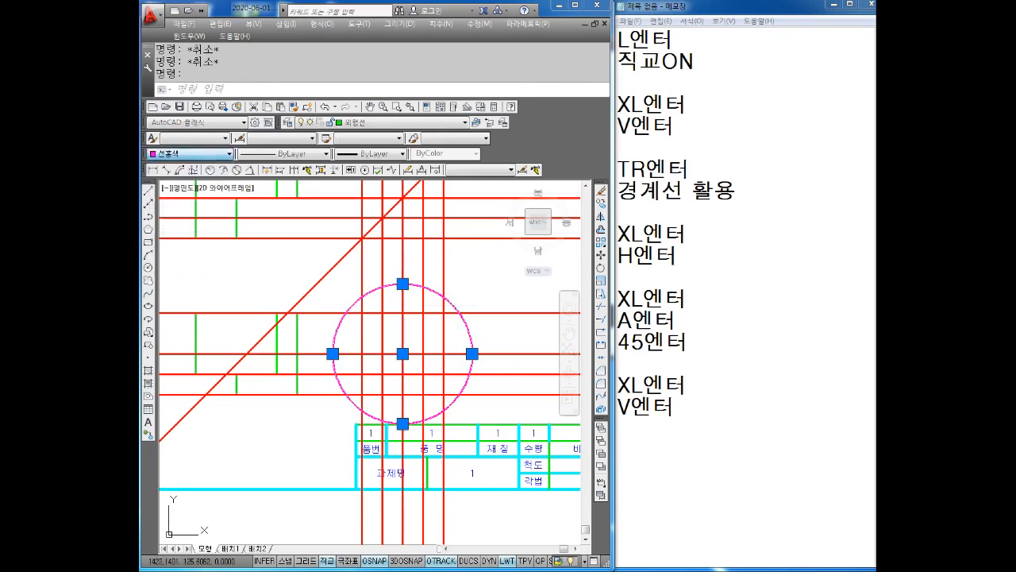
{"action": "key", "text": "Escape"}
{"action": "middle_click_drag", "start_coordinate": [410, 300], "coordinate": [394, 304]}
{"action": "mouse_move", "coordinate": [400, 339]}
{"action": "middle_mouse_down"}
{"action": "mouse_move", "coordinate": [452, 346]}
{"action": "mouse_move", "coordinate": [439, 351]}
{"action": "middle_mouse_up"}
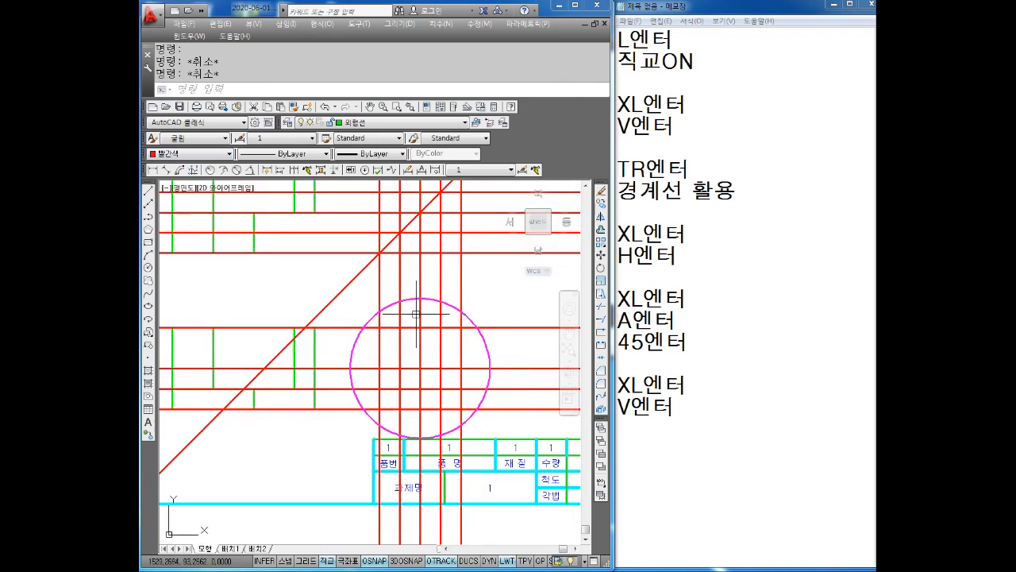
Switch to Notepad and add the note line "TR엔터" below the last XL and V notes
{"action": "left_click", "coordinate": [633, 450]}
{"action": "type", "text": "TR엔터ㅗ"}
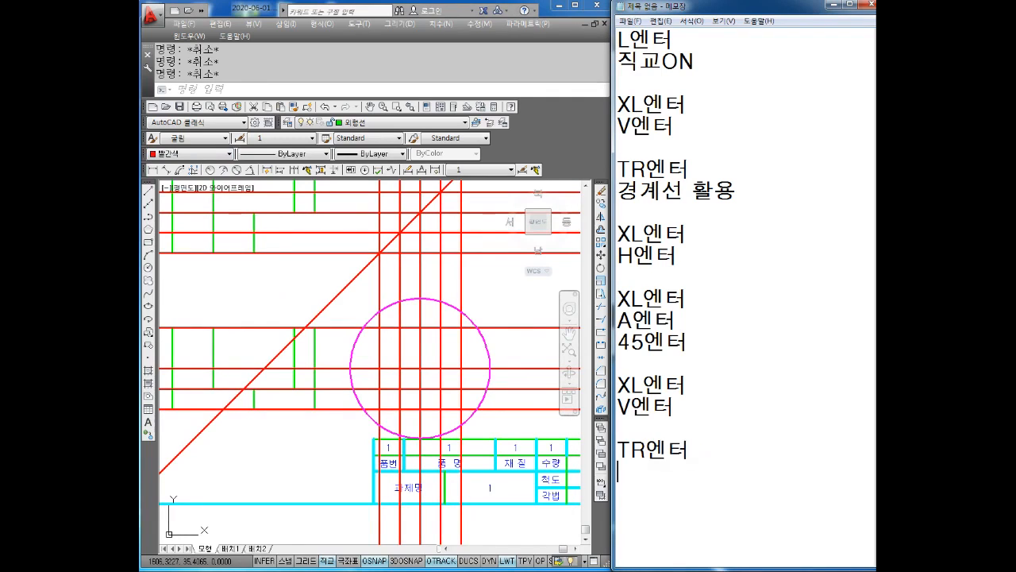
In AutoCAD, trim away the construction lines outside the magenta circle, using all objects as cutting edges
{"action": "left_click", "coordinate": [487, 408]}
{"action": "type", "text": "tr"}
{"action": "key", "text": "Return"}
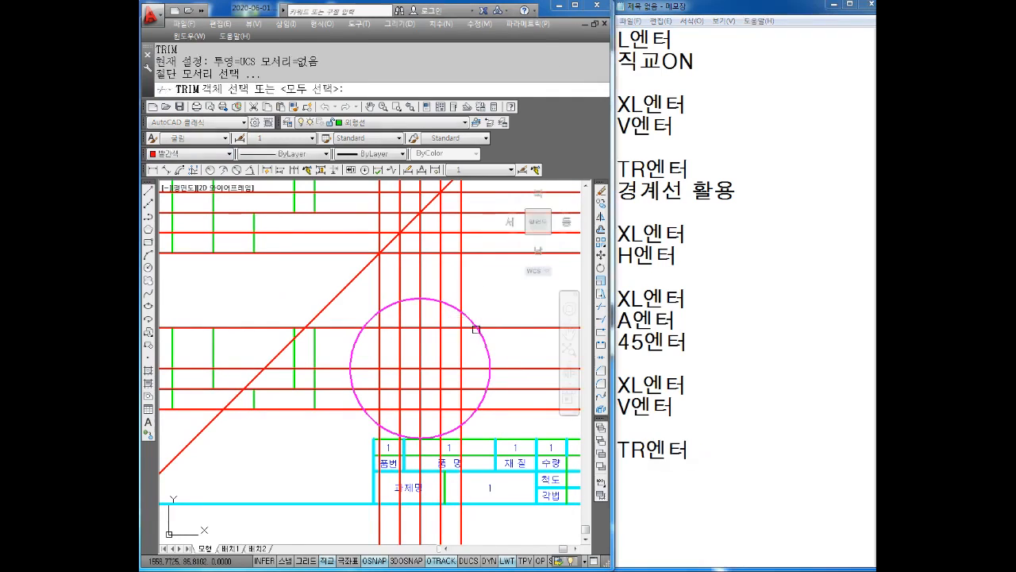
{"action": "key", "text": "Return"}
{"action": "left_click", "coordinate": [529, 353]}
{"action": "left_click", "coordinate": [506, 421]}
{"action": "middle_click_drag", "start_coordinate": [510, 525], "coordinate": [503, 459]}
{"action": "left_click", "coordinate": [470, 498]}
{"action": "left_click", "coordinate": [360, 458]}
{"action": "middle_click_drag", "start_coordinate": [367, 440], "coordinate": [392, 533]}
{"action": "left_click", "coordinate": [359, 356]}
{"action": "left_click", "coordinate": [338, 466]}
{"action": "left_click", "coordinate": [508, 310]}
{"action": "left_click", "coordinate": [395, 297]}
{"action": "middle_click_drag", "start_coordinate": [484, 282], "coordinate": [475, 326]}
{"action": "key", "text": "Escape"}
{"action": "key", "text": "Escape"}
Erase the leftover horizontal construction lines across the top view together with the 45-degree line
{"action": "left_click", "coordinate": [475, 326]}
{"action": "left_click", "coordinate": [404, 219]}
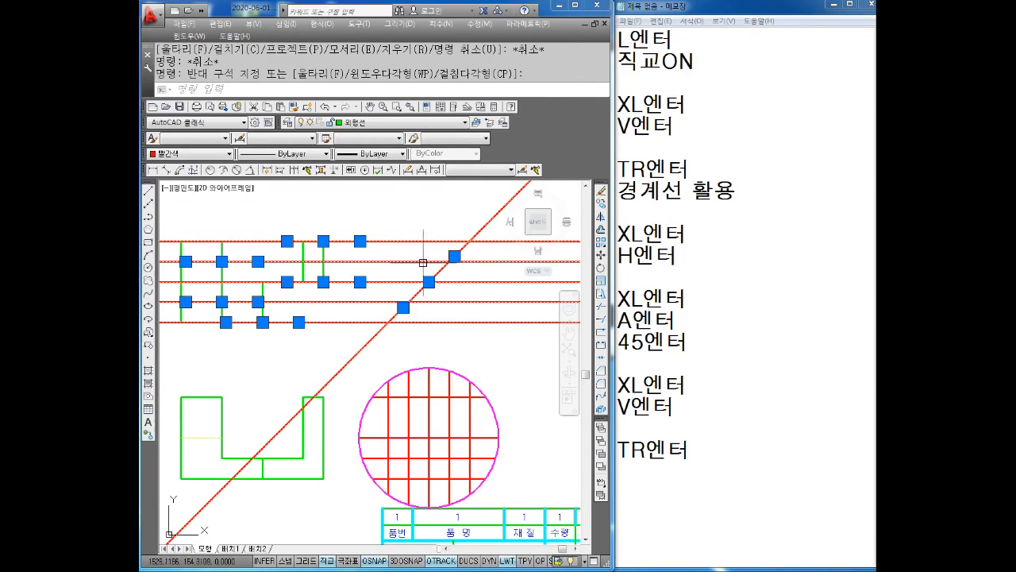
{"action": "key", "text": "Delete"}
{"action": "key", "text": "Escape"}
{"action": "scroll", "coordinate": [451, 313], "scroll_direction": "down", "scroll_amount": 2}
{"action": "middle_click_drag", "start_coordinate": [436, 332], "coordinate": [428, 305]}
{"action": "key", "text": "Escape"}
Erase the magenta circle around the side view grid
{"action": "scroll", "coordinate": [435, 337], "scroll_direction": "up", "scroll_amount": 2}
{"action": "key", "text": "Escape"}
{"action": "left_click", "coordinate": [452, 299]}
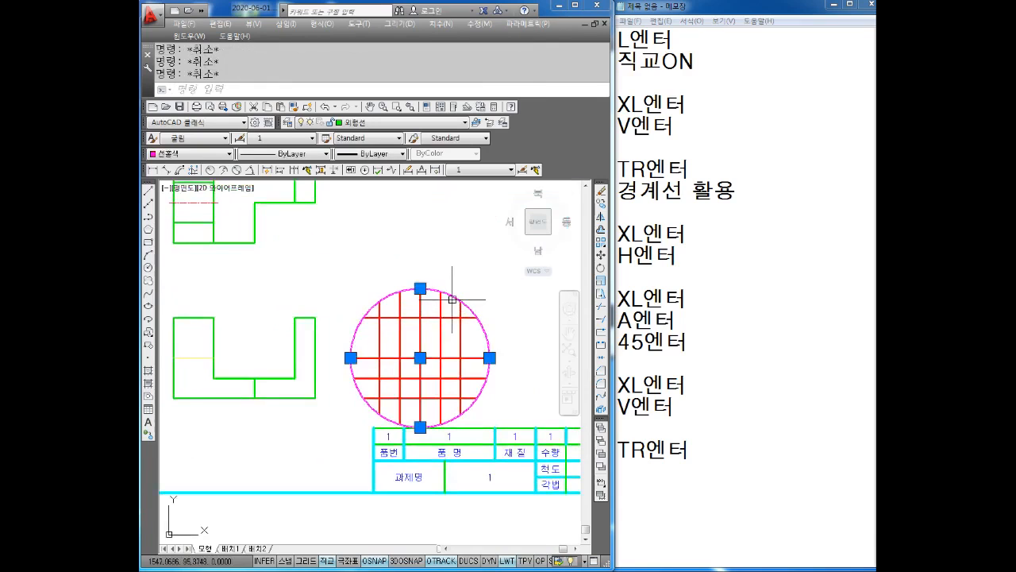
{"action": "key", "text": "Delete"}
{"action": "key", "text": "Escape"}
{"action": "key", "text": "Escape"}
Trim the overhanging line ends on all four sides of the side view grid to leave a closed square
{"action": "key", "text": "Return"}
{"action": "key", "text": "Return"}
{"action": "left_click", "coordinate": [490, 308]}
{"action": "left_click", "coordinate": [351, 277]}
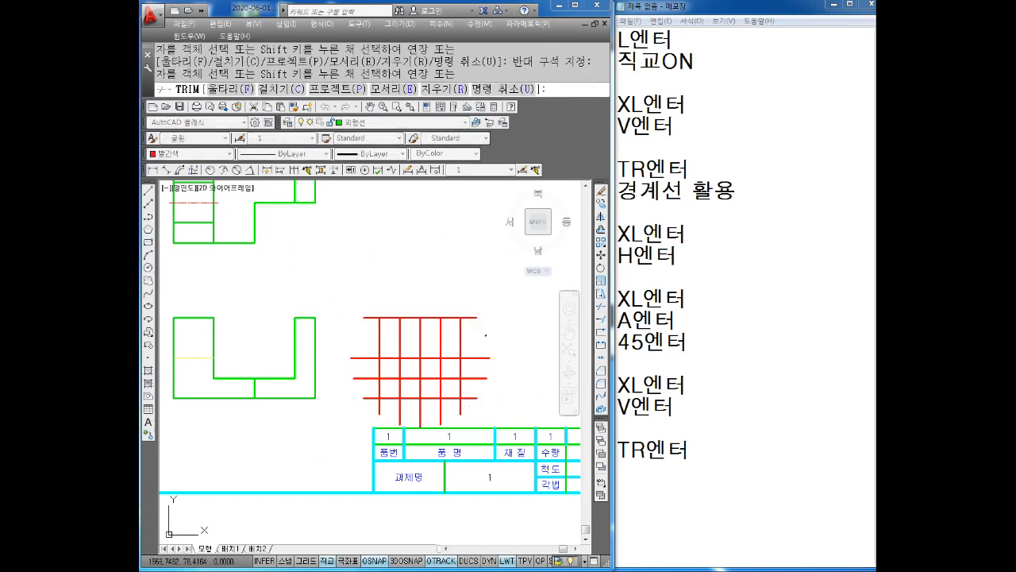
{"action": "left_click", "coordinate": [502, 294]}
{"action": "left_click", "coordinate": [469, 411]}
{"action": "left_click", "coordinate": [478, 404]}
{"action": "left_click", "coordinate": [350, 421]}
{"action": "left_click", "coordinate": [371, 303]}
{"action": "left_click", "coordinate": [347, 409]}
{"action": "key", "text": "Escape"}
{"action": "middle_click_drag", "start_coordinate": [409, 371], "coordinate": [428, 358]}
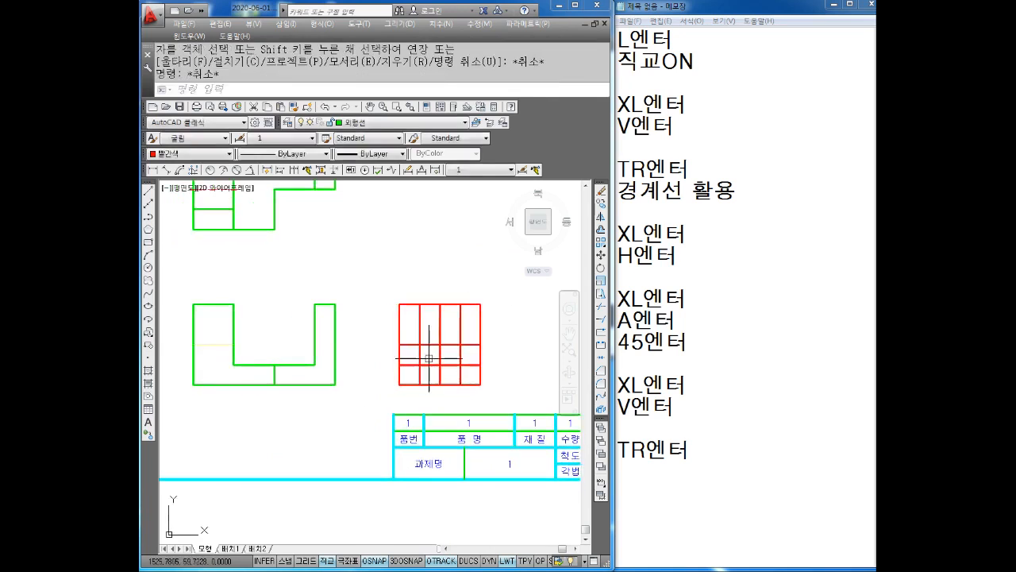
Trim the inner grid lines from the side view's right half and the vertical dividers from its bottom row
{"action": "scroll", "coordinate": [448, 358], "scroll_direction": "up", "scroll_amount": 2}
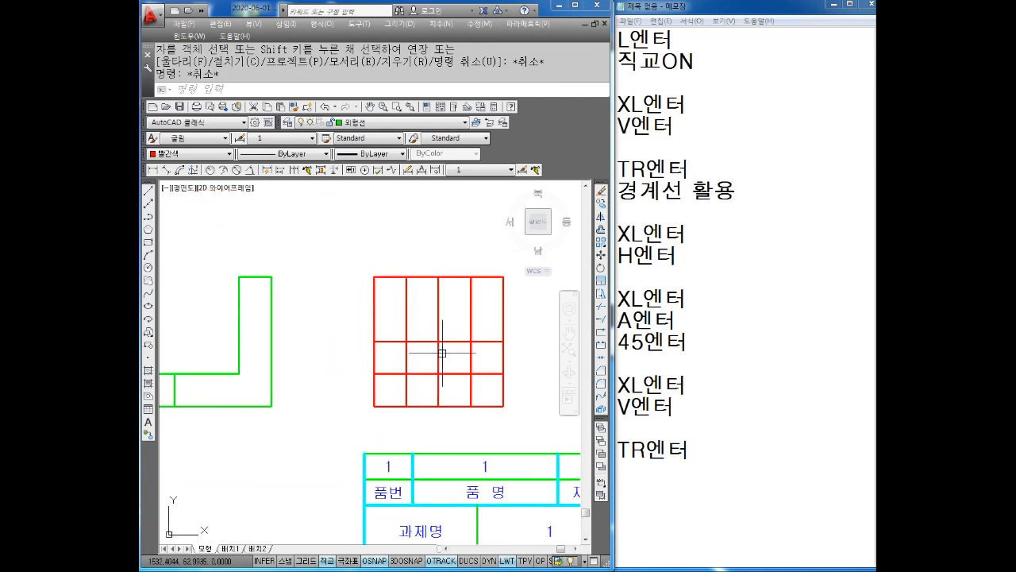
{"action": "key", "text": "Escape"}
{"action": "key", "text": "Escape"}
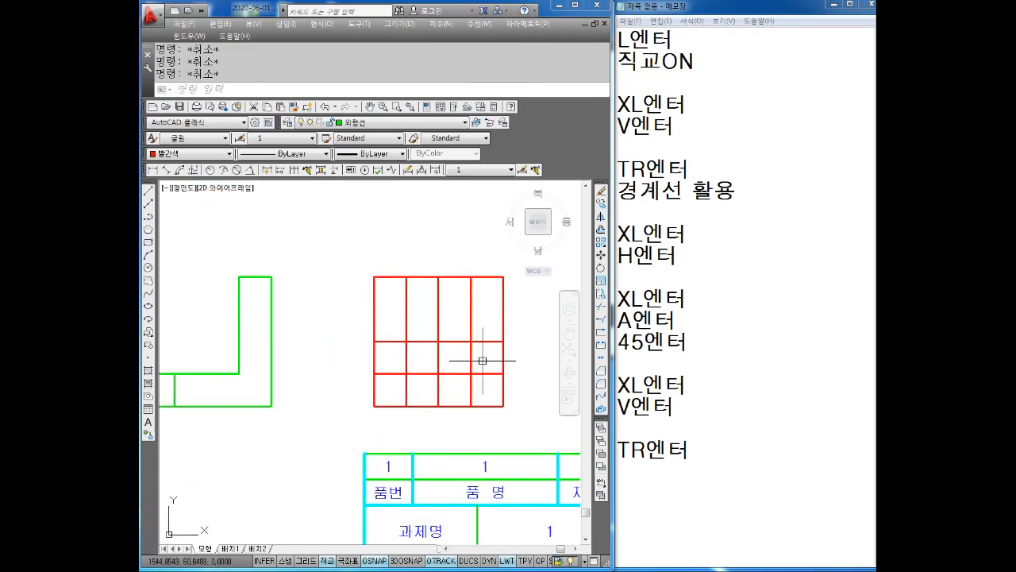
{"action": "key", "text": "Return"}
{"action": "key", "text": "Return"}
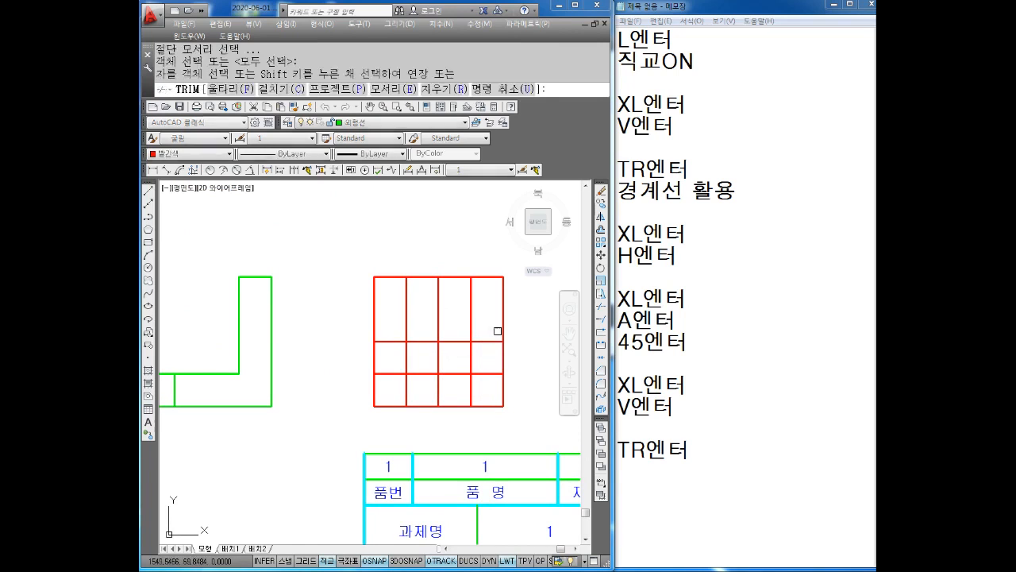
{"action": "left_click", "coordinate": [492, 315]}
{"action": "left_click", "coordinate": [461, 383]}
{"action": "left_click", "coordinate": [460, 386]}
{"action": "left_click", "coordinate": [390, 395]}
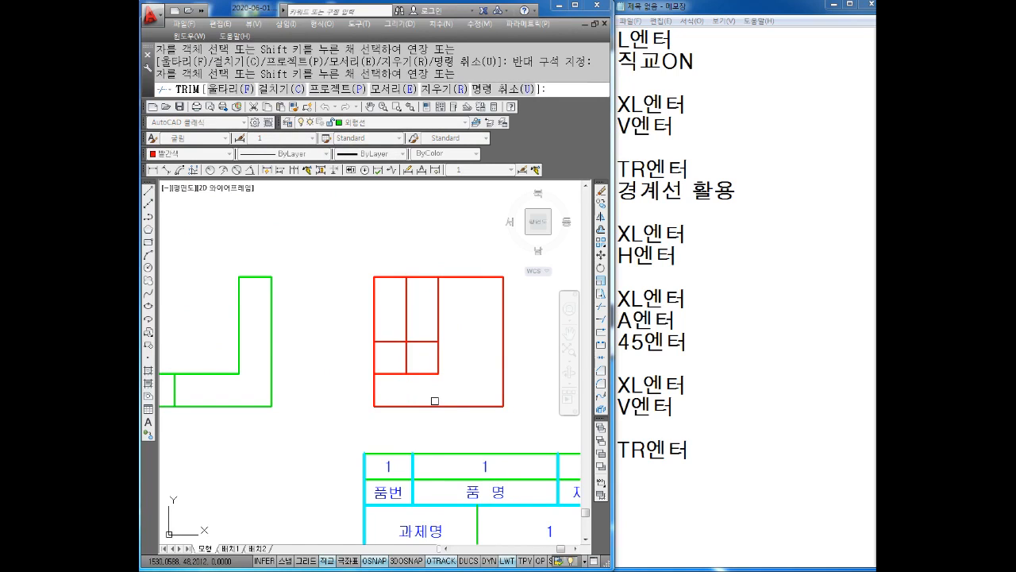
Draw a vertical line from the lower end of the side view's middle line down to the bottom edge
{"action": "key", "text": "Escape"}
{"action": "type", "text": "L"}
{"action": "key", "text": "Return"}
{"action": "left_click", "coordinate": [439, 373]}
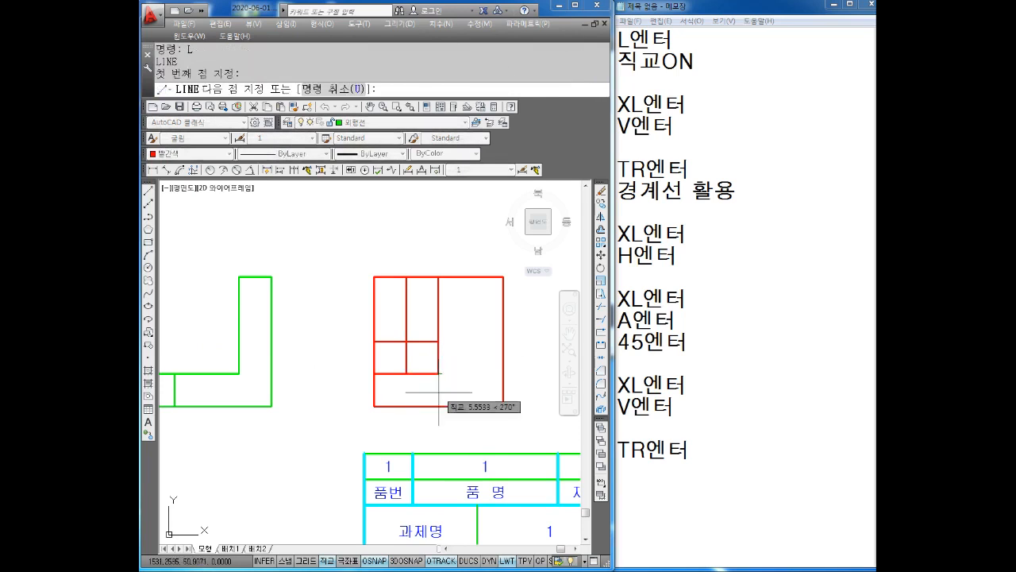
{"action": "left_click", "coordinate": [439, 405]}
{"action": "key", "text": "Escape"}
{"action": "key", "text": "Escape"}
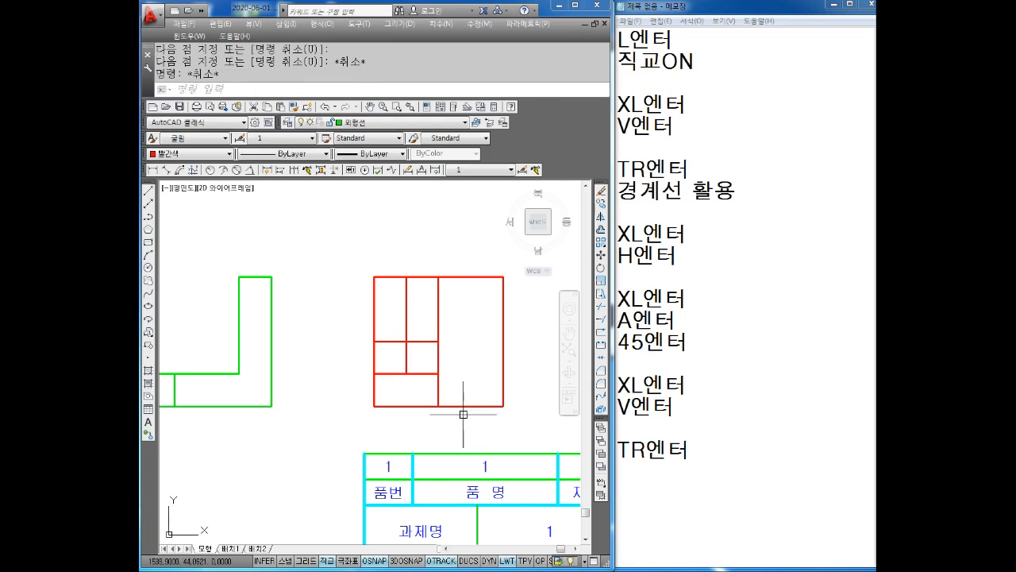
Trim the inner segments in the side view's left half that lie outside the notch beside the middle line
{"action": "key", "text": "Escape"}
{"action": "key", "text": "Escape"}
{"action": "type", "text": "TR"}
{"action": "key", "text": "Return"}
{"action": "key", "text": "Return"}
{"action": "left_click", "coordinate": [411, 351]}
{"action": "left_click", "coordinate": [396, 357]}
{"action": "left_click", "coordinate": [394, 334]}
{"action": "left_click", "coordinate": [390, 355]}
{"action": "middle_click_drag", "start_coordinate": [404, 345], "coordinate": [395, 352]}
{"action": "key", "text": "Escape"}
Trim the top edge of the side view between the notch's left wall and the middle line
{"action": "scroll", "coordinate": [410, 323], "scroll_direction": "up", "scroll_amount": 1}
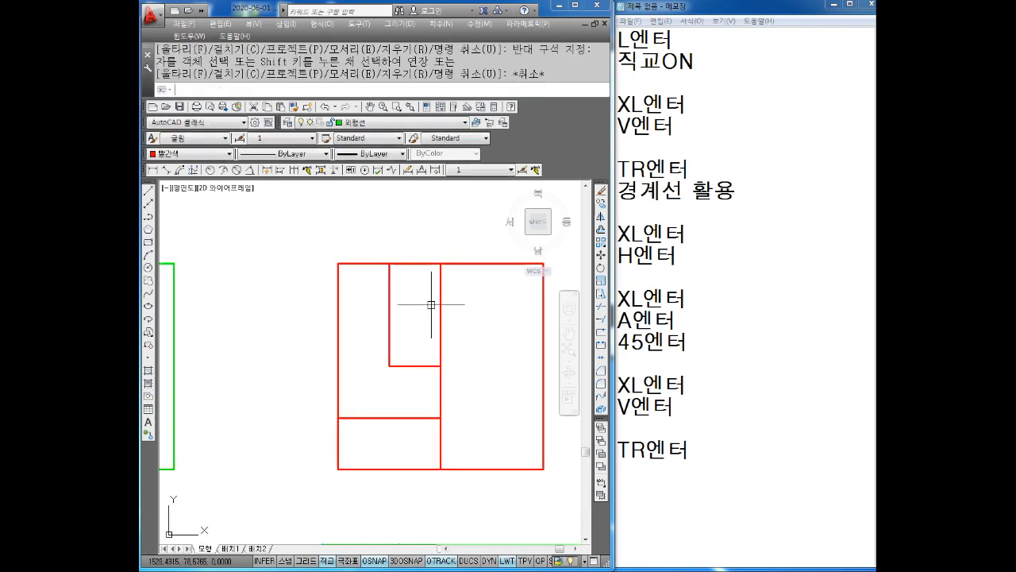
{"action": "key", "text": "Escape"}
{"action": "key", "text": "Escape"}
{"action": "type", "text": "TR"}
{"action": "key", "text": "Return"}
{"action": "key", "text": "Return"}
{"action": "left_click", "coordinate": [433, 276]}
{"action": "left_click", "coordinate": [427, 260]}
{"action": "key", "text": "Escape"}
Fillet the notch's lower inner corner in the side view with a radius of 10
{"action": "key", "text": "Escape"}
{"action": "key", "text": "Escape"}
{"action": "key", "text": "Escape"}
{"action": "type", "text": "F"}
{"action": "key", "text": "Return"}
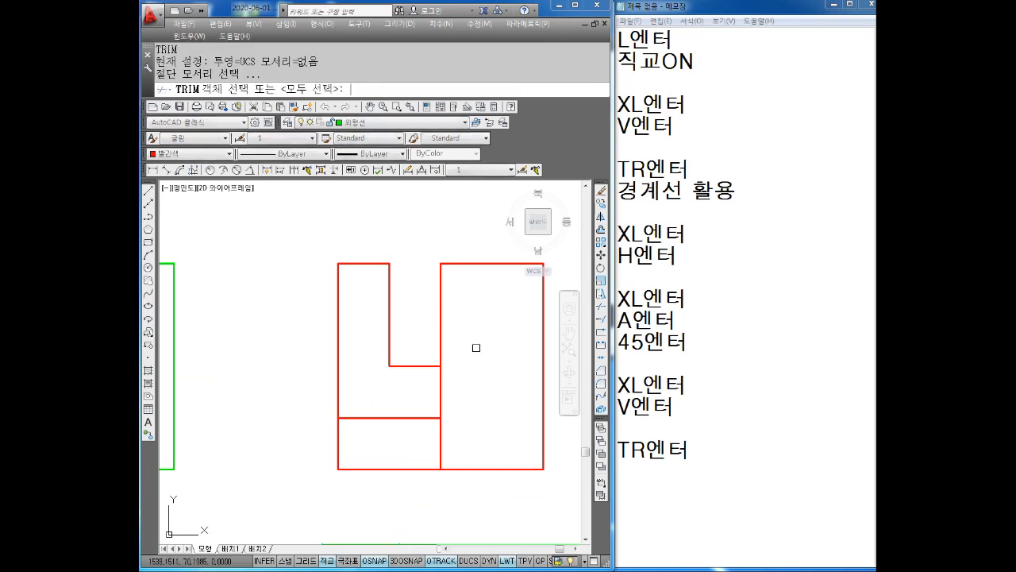
{"action": "type", "text": "R"}
{"action": "key", "text": "Return"}
{"action": "type", "text": "10"}
{"action": "key", "text": "Return"}
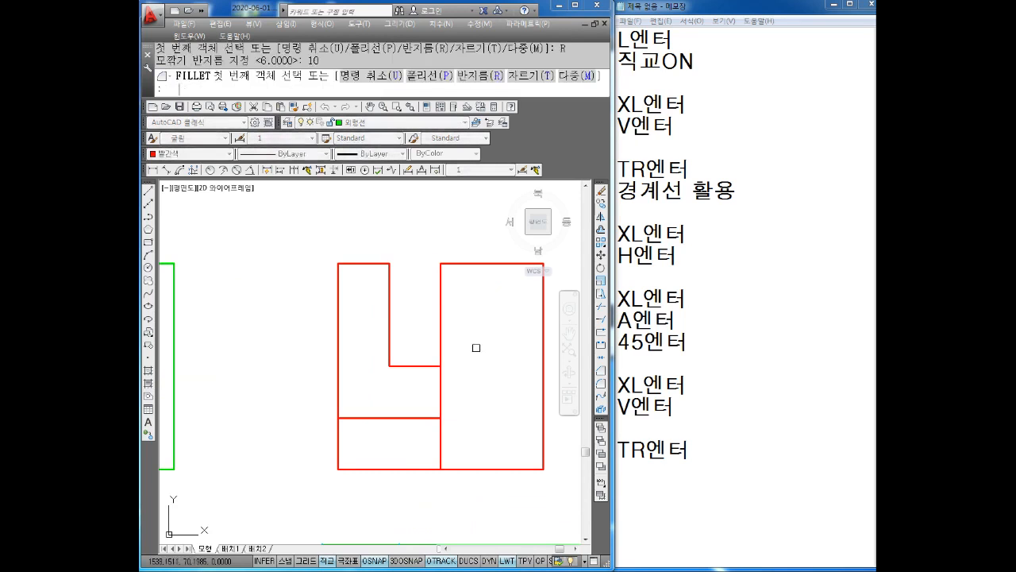
{"action": "left_click", "coordinate": [405, 366]}
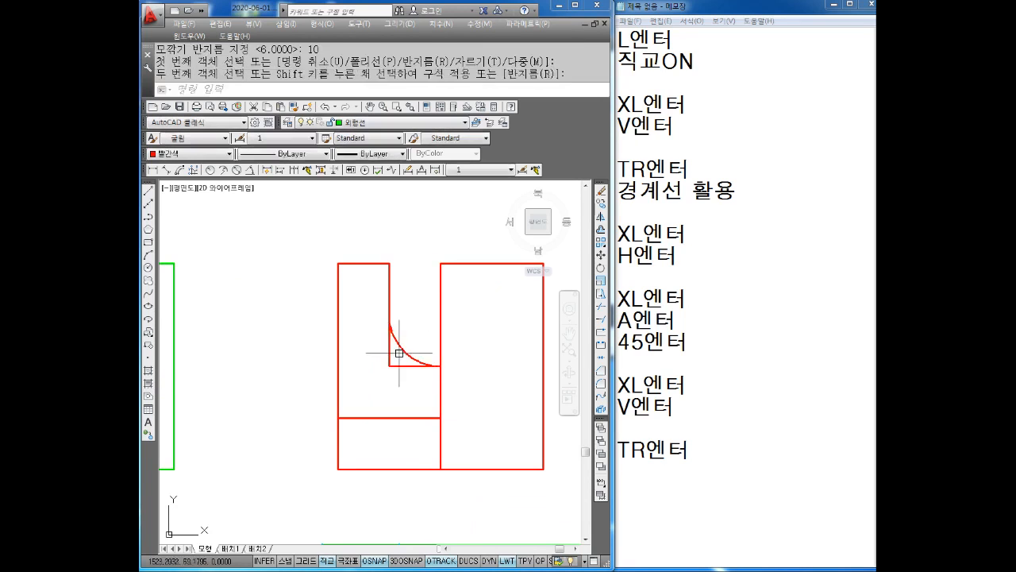
{"action": "left_click", "coordinate": [390, 349]}
Remove the leftover corner segments of the notch outside the fillet arc
{"action": "key", "text": "Escape"}
{"action": "key", "text": "Escape"}
{"action": "key", "text": "Escape"}
{"action": "type", "text": "TR"}
{"action": "key", "text": "Return"}
{"action": "key", "text": "Return"}
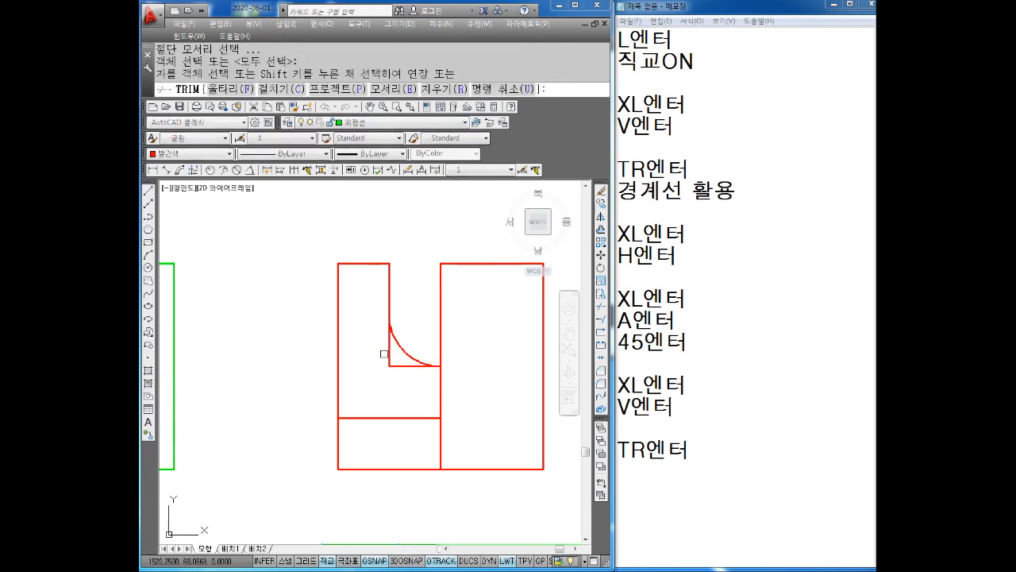
{"action": "key", "text": "Escape"}
{"action": "left_click", "coordinate": [397, 365]}
{"action": "key", "text": "Delete"}
{"action": "scroll", "coordinate": [427, 362], "scroll_direction": "down", "scroll_amount": 1}
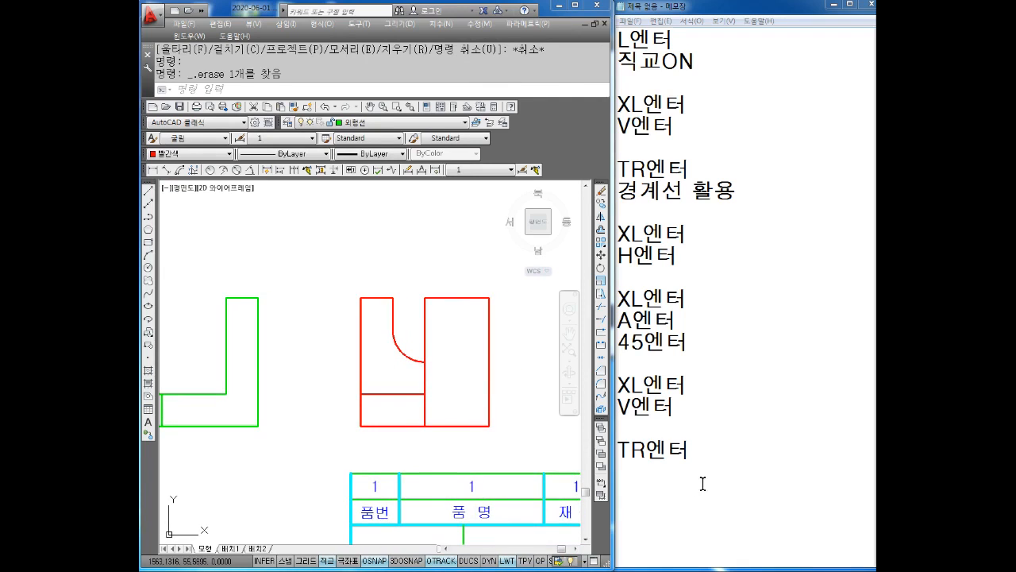
Switch to Notepad and add the note lines "F엔터", "R엔터", "10엔터", "T엔터" and "T엔터" below the TR note
{"action": "left_click", "coordinate": [673, 483]}
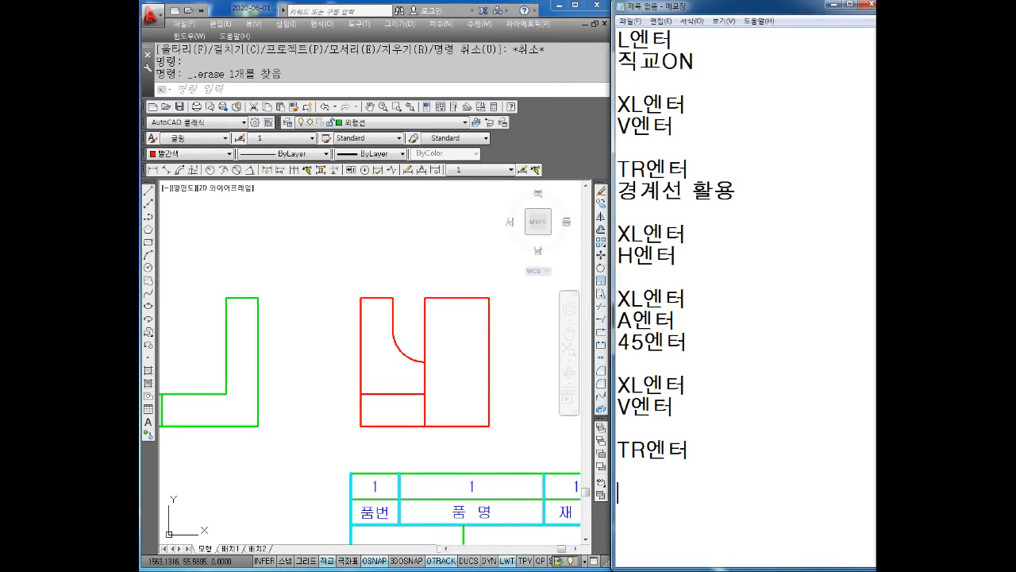
{"action": "type", "text": "F엔터"}
{"action": "key", "text": "BackSpace"}
{"action": "key", "text": "Return"}
{"action": "type", "text": "ㄱ"}
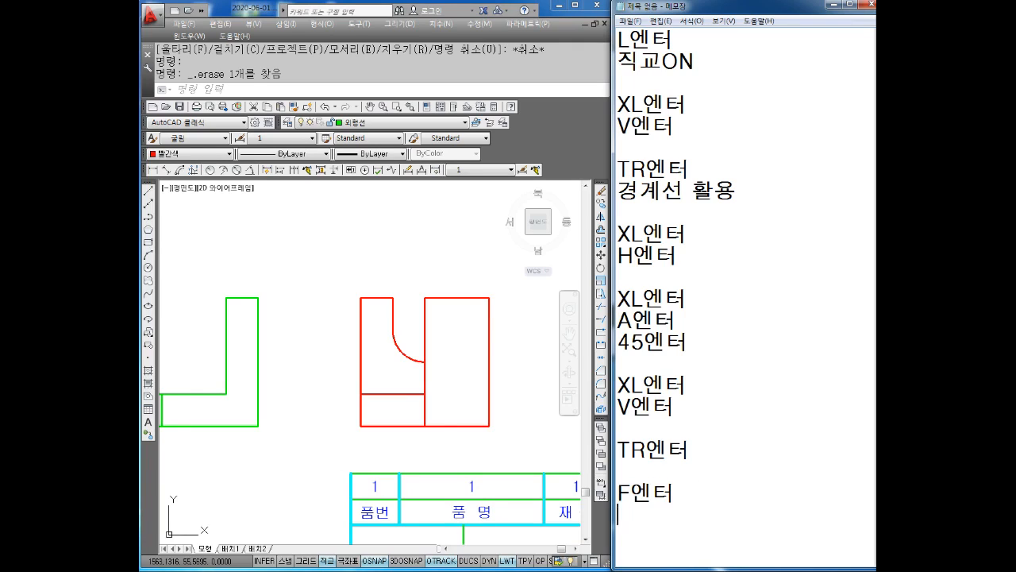
{"action": "type", "text": "터"}
{"action": "key", "text": "Return"}
{"action": "type", "text": "10엔터"}
{"action": "key", "text": "Return"}
{"action": "type", "text": "T엔터"}
{"action": "key", "text": "Return"}
{"action": "type", "text": "T엔터"}
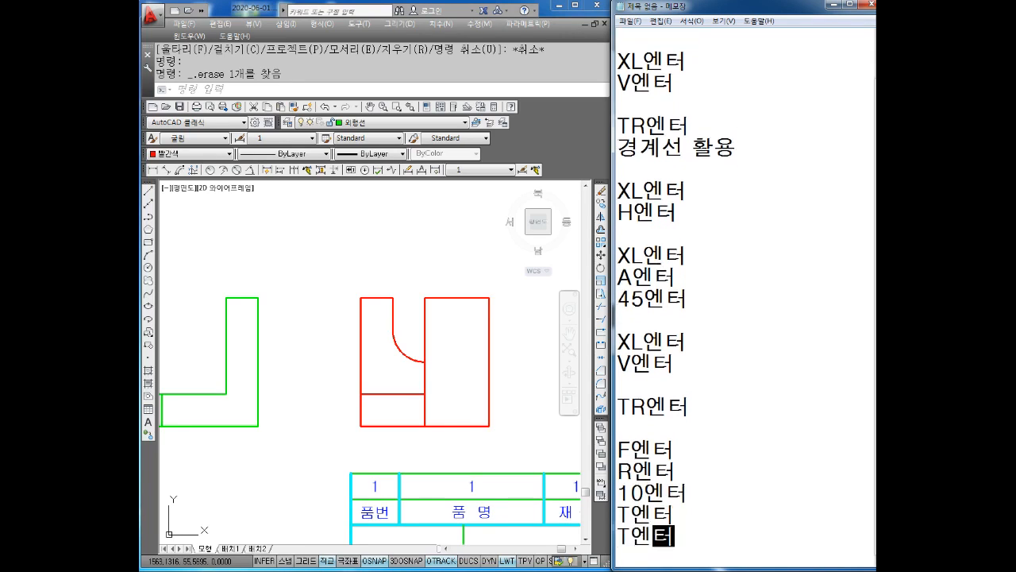
{"action": "key", "text": "Return"}
In AutoCAD, set the color of all side view lines to ByLayer
{"action": "left_click", "coordinate": [433, 398]}
{"action": "scroll", "coordinate": [438, 382], "scroll_direction": "down", "scroll_amount": 2}
{"action": "middle_click_drag", "start_coordinate": [442, 382], "coordinate": [380, 344]}
{"action": "scroll", "coordinate": [433, 365], "scroll_direction": "up", "scroll_amount": 1}
{"action": "left_click", "coordinate": [423, 297]}
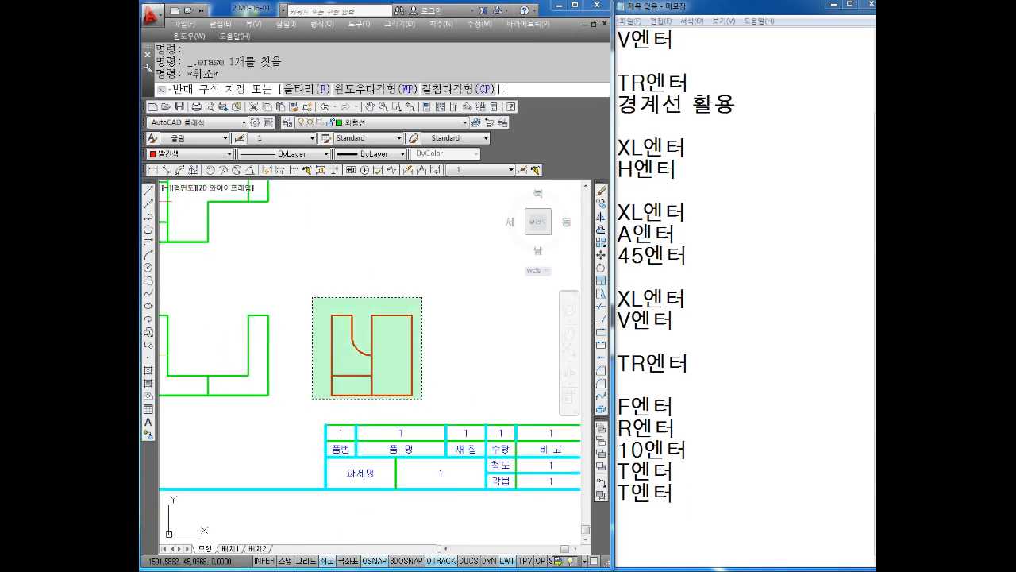
{"action": "left_click", "coordinate": [311, 400]}
{"action": "left_click", "coordinate": [217, 157]}
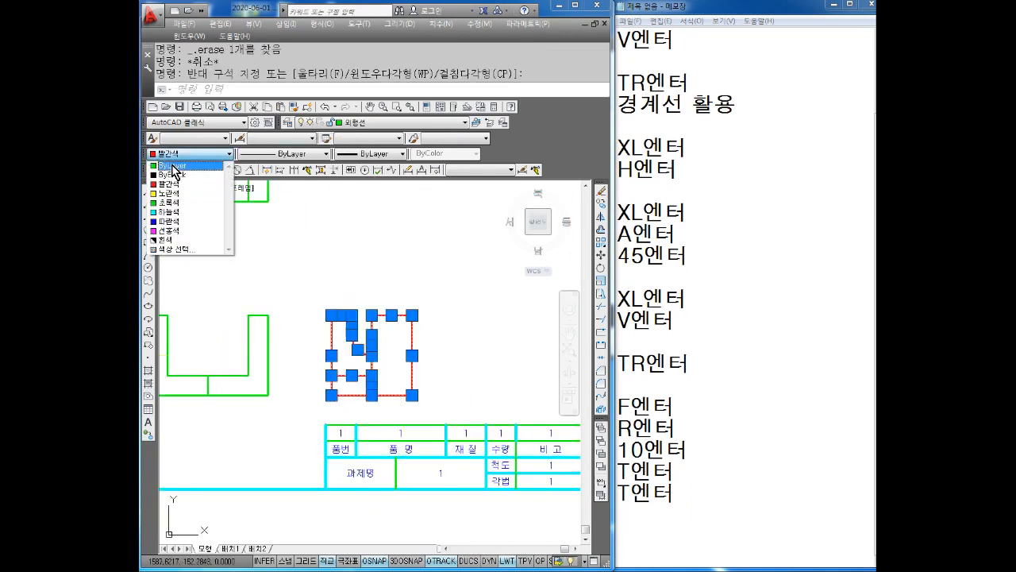
{"action": "left_click", "coordinate": [173, 165]}
{"action": "key", "text": "Escape"}
{"action": "key", "text": "Escape"}
Set the color of the notch's left wall, its fillet arc and the lower horizontal line to 파란색 (blue)
{"action": "scroll", "coordinate": [339, 331], "scroll_direction": "up", "scroll_amount": 4}
{"action": "middle_click_drag", "start_coordinate": [382, 345], "coordinate": [370, 326]}
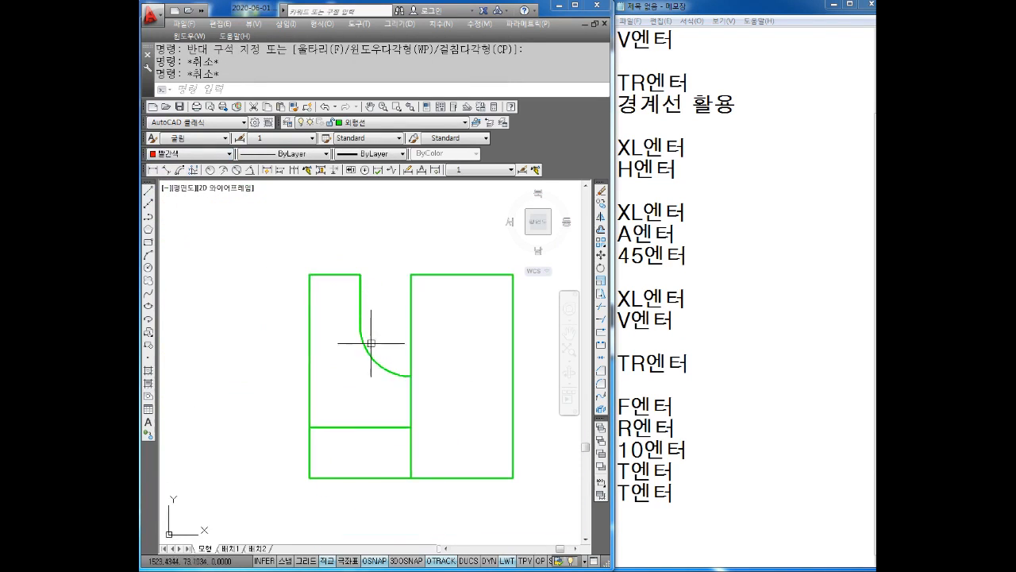
{"action": "scroll", "coordinate": [376, 360], "scroll_direction": "down", "scroll_amount": 2}
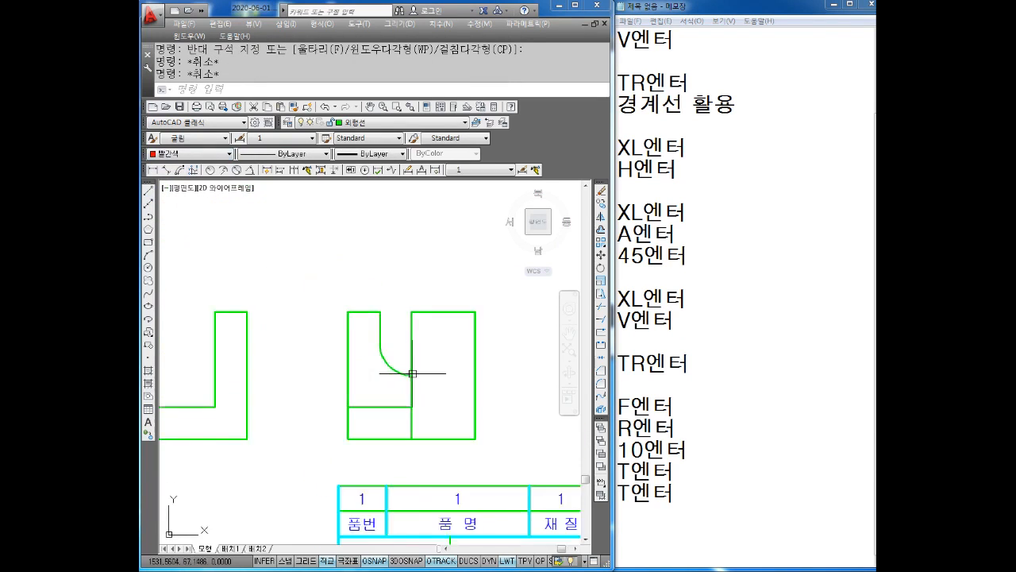
{"action": "middle_click_drag", "start_coordinate": [411, 370], "coordinate": [365, 352]}
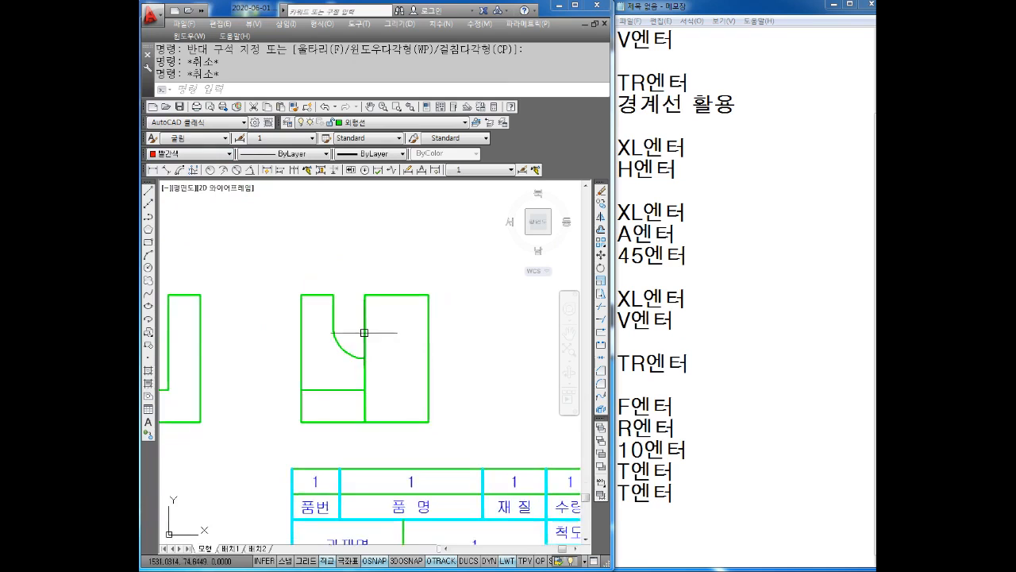
{"action": "key", "text": "Escape"}
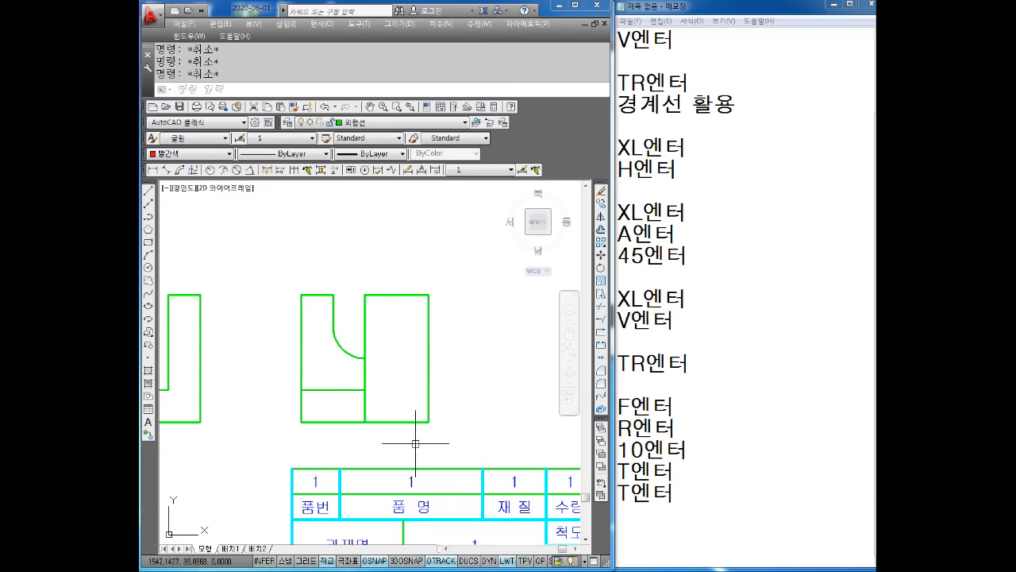
{"action": "scroll", "coordinate": [382, 409], "scroll_direction": "up", "scroll_amount": 2}
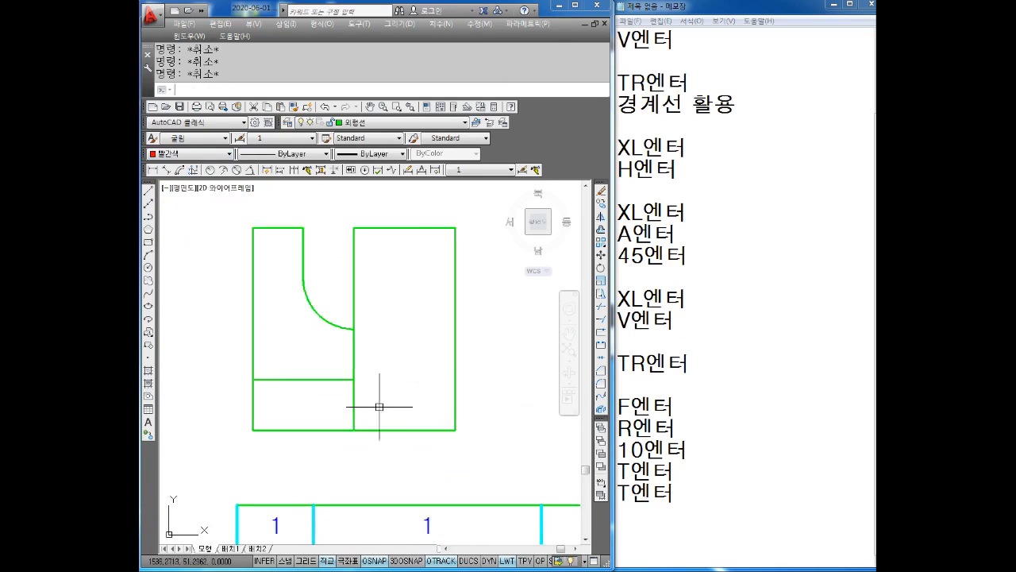
{"action": "key", "text": "Return"}
{"action": "key", "text": "Escape"}
{"action": "key", "text": "Escape"}
{"action": "left_click", "coordinate": [335, 272]}
{"action": "left_click", "coordinate": [298, 333]}
{"action": "left_click", "coordinate": [311, 358]}
{"action": "left_click", "coordinate": [303, 388]}
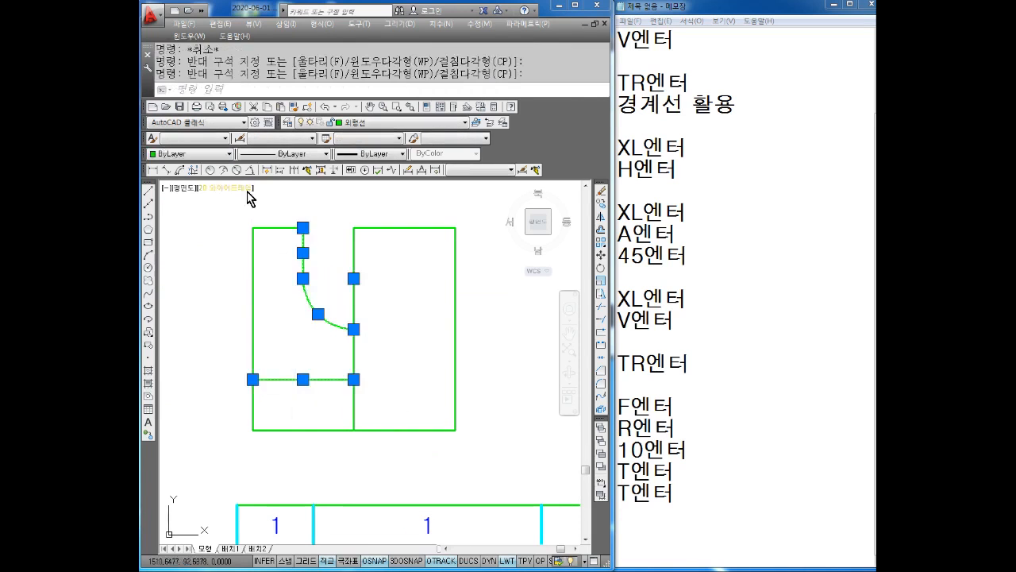
{"action": "left_click", "coordinate": [191, 154]}
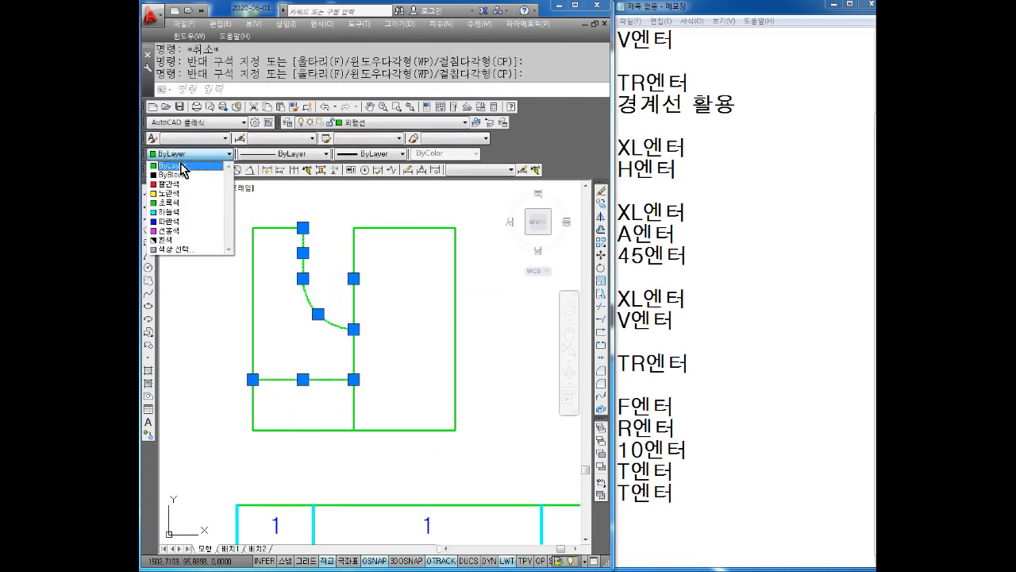
{"action": "left_click", "coordinate": [170, 222]}
{"action": "key", "text": "Escape"}
{"action": "key", "text": "Escape"}
{"action": "type", "text": "MO"}
{"action": "key", "text": "Escape"}
{"action": "key", "text": "Escape"}
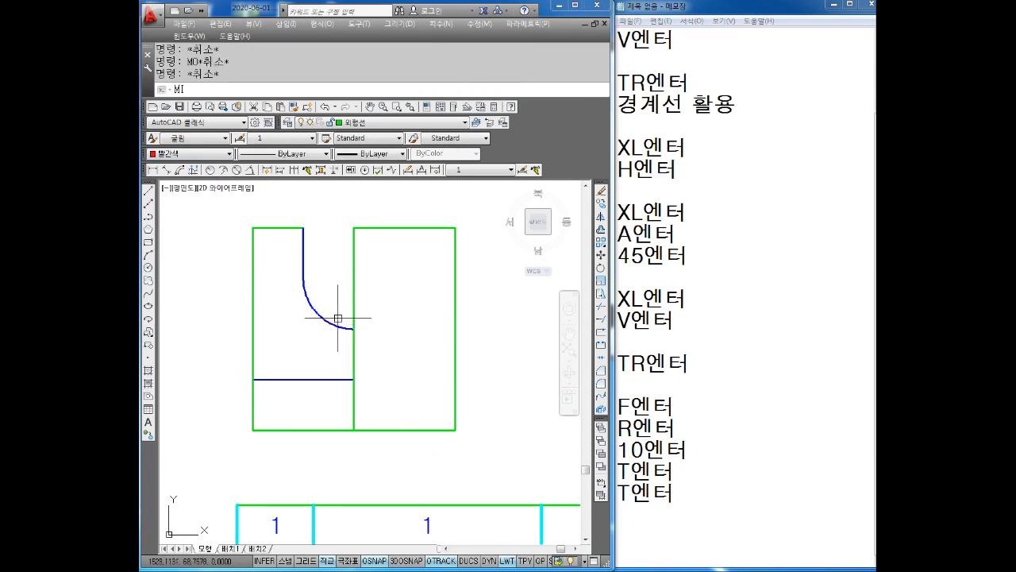
Mirror the blue notch wall, arc and horizontal line about the side view's vertical middle line, keeping the originals
{"action": "type", "text": "MI"}
{"action": "key", "text": "Return"}
{"action": "left_click", "coordinate": [343, 265]}
{"action": "left_click", "coordinate": [287, 384]}
{"action": "key", "text": "Return"}
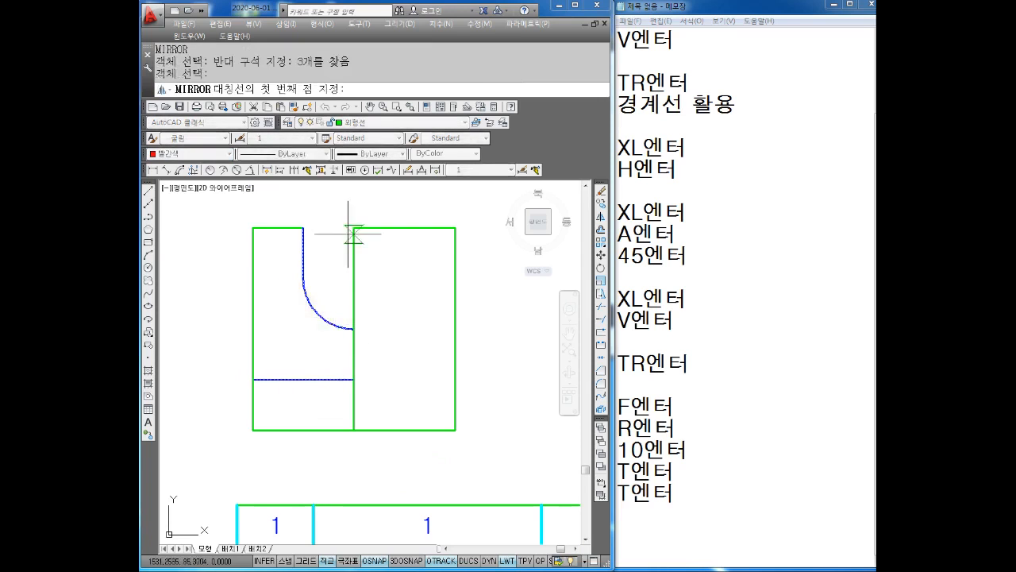
{"action": "left_click", "coordinate": [354, 228]}
{"action": "left_click", "coordinate": [355, 429]}
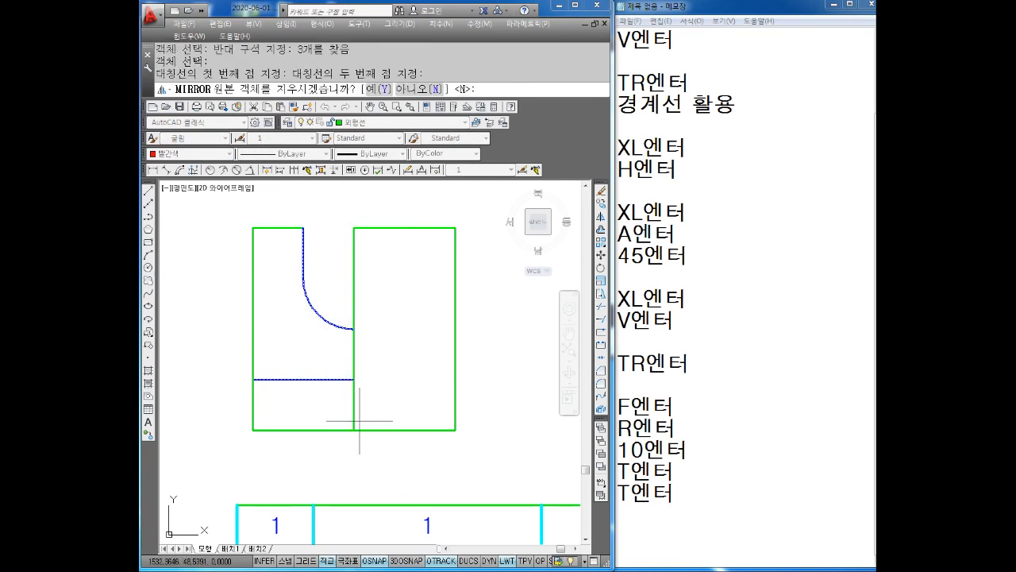
{"action": "key", "text": "Return"}
{"action": "key", "text": "Escape"}
Move the mirrored horizontal line in the side view's right half to the 숨은선 (hidden line) layer
{"action": "left_click", "coordinate": [420, 352]}
{"action": "left_click", "coordinate": [396, 401]}
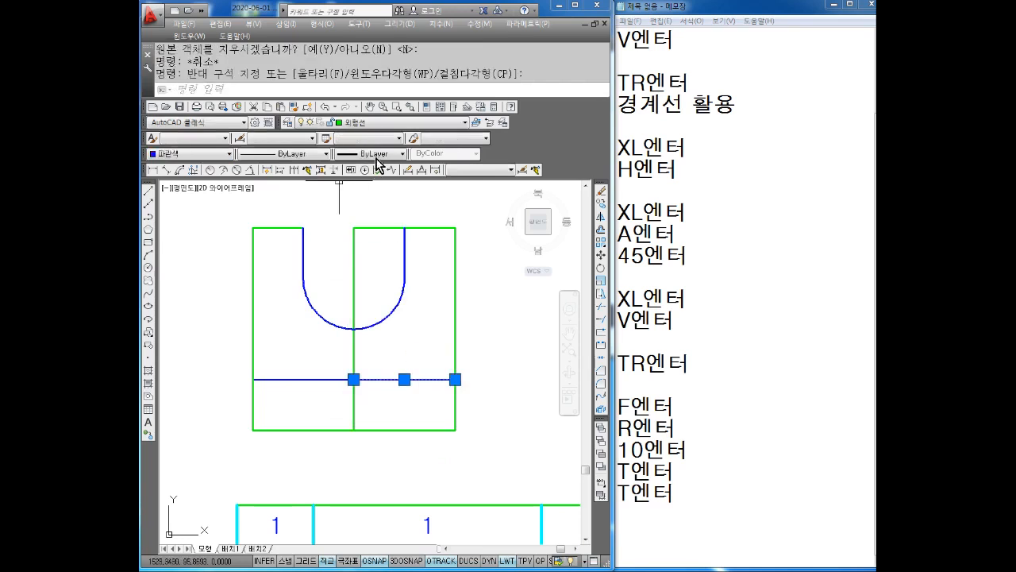
{"action": "left_click", "coordinate": [365, 128]}
{"action": "left_click", "coordinate": [355, 166]}
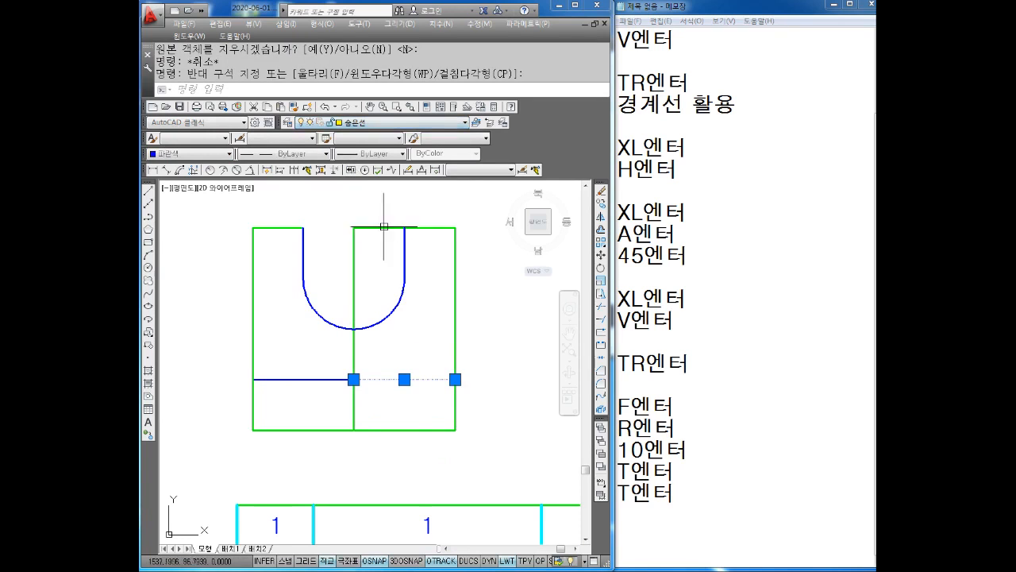
Set the color of the hidden horizontal line in the side view's right half to ByLayer
{"action": "key", "text": "Escape"}
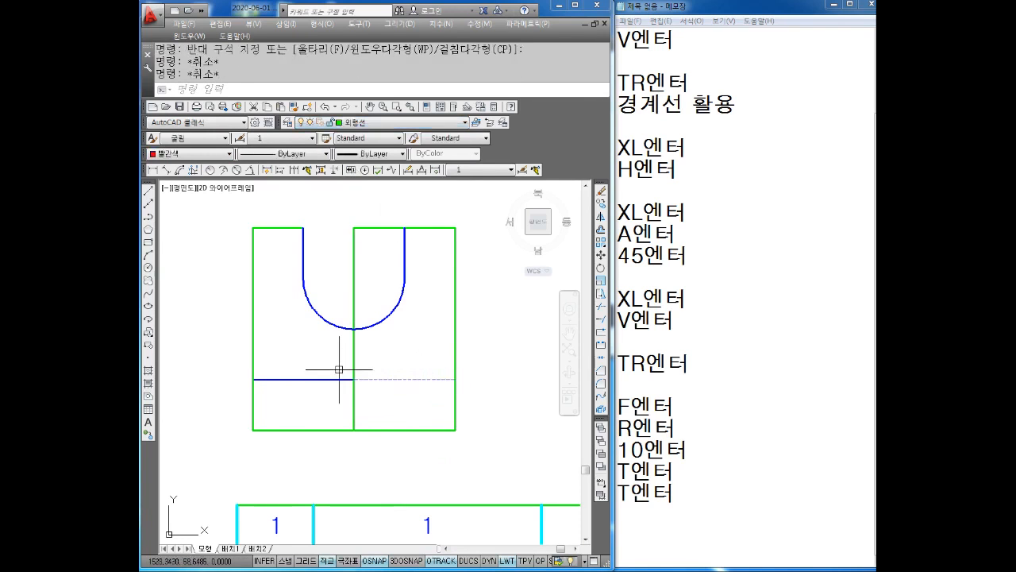
{"action": "left_click", "coordinate": [419, 362]}
{"action": "left_click", "coordinate": [386, 395]}
{"action": "left_click", "coordinate": [182, 155]}
{"action": "left_click", "coordinate": [180, 165]}
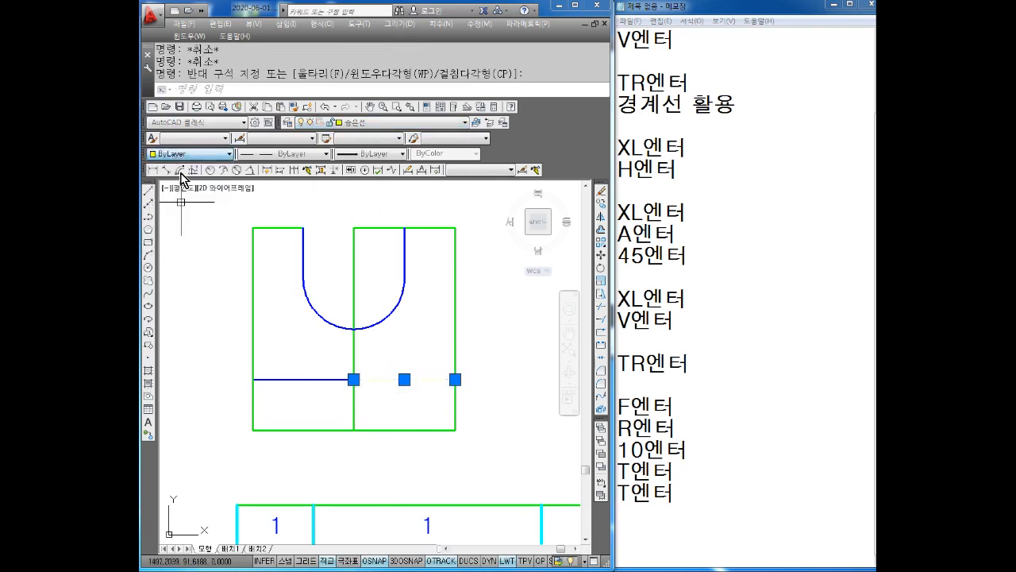
{"action": "key", "text": "Escape"}
{"action": "key", "text": "Escape"}
Set the color of the lower horizontal line in the side view's left half to ByLayer
{"action": "left_click", "coordinate": [307, 347]}
{"action": "left_click", "coordinate": [283, 390]}
{"action": "left_click", "coordinate": [181, 154]}
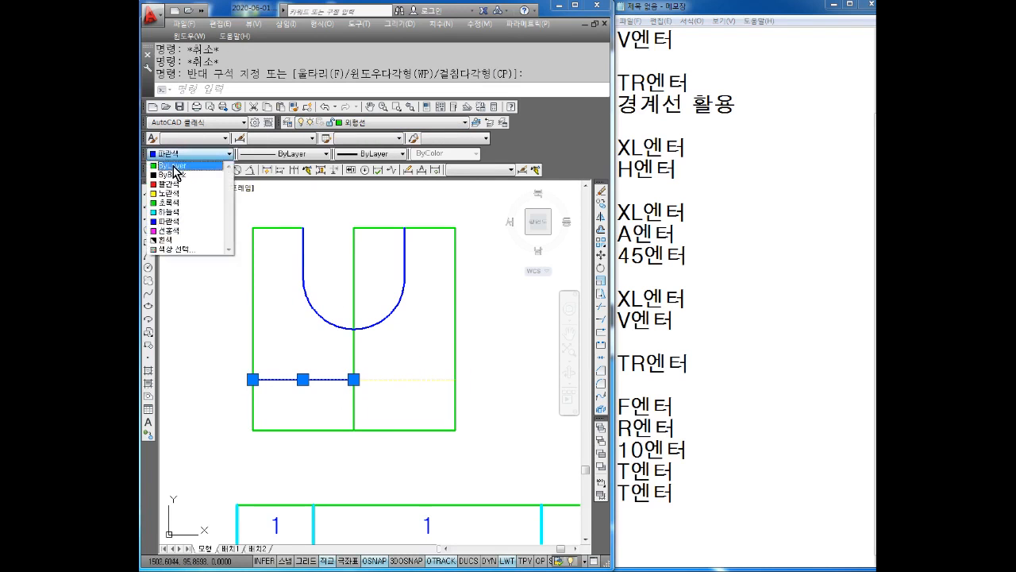
{"action": "left_click", "coordinate": [175, 166]}
{"action": "key", "text": "Escape"}
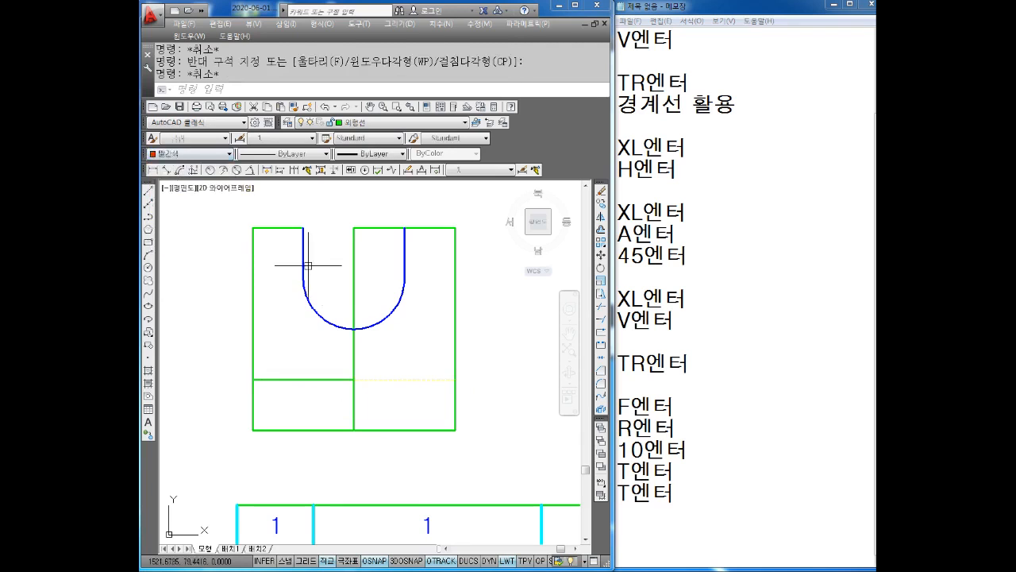
Move the notch's right wall and arc to the 숨은선 (hidden line) layer with color ByLayer
{"action": "left_click", "coordinate": [413, 272]}
{"action": "left_click", "coordinate": [364, 350]}
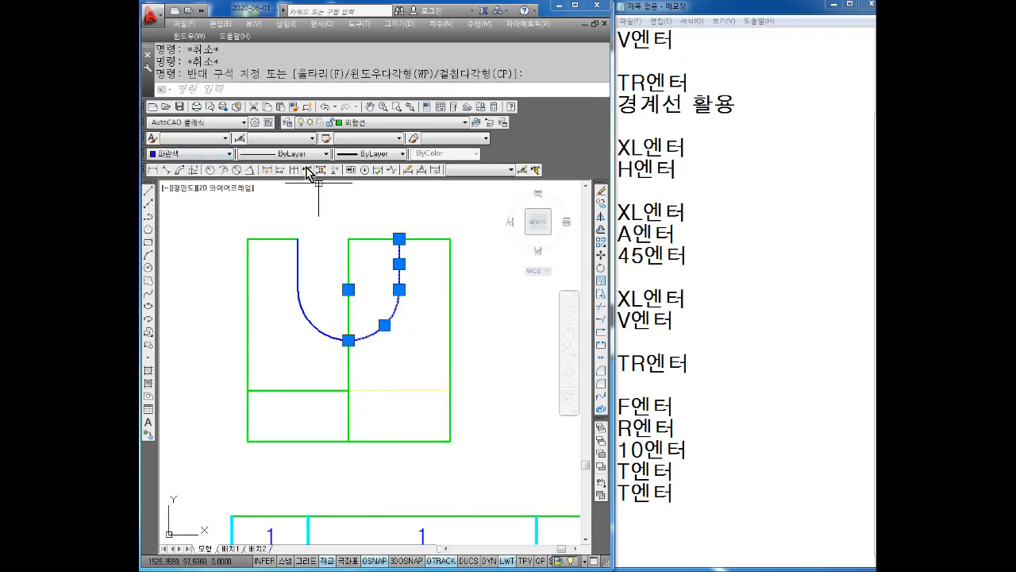
{"action": "left_click", "coordinate": [344, 126]}
{"action": "left_click", "coordinate": [381, 163]}
{"action": "left_click", "coordinate": [181, 154]}
{"action": "left_click", "coordinate": [176, 166]}
{"action": "key", "text": "Escape"}
{"action": "key", "text": "Escape"}
Set the color of the notch's left wall and left arc in the side view to ByLayer
{"action": "middle_click_drag", "start_coordinate": [414, 368], "coordinate": [426, 336]}
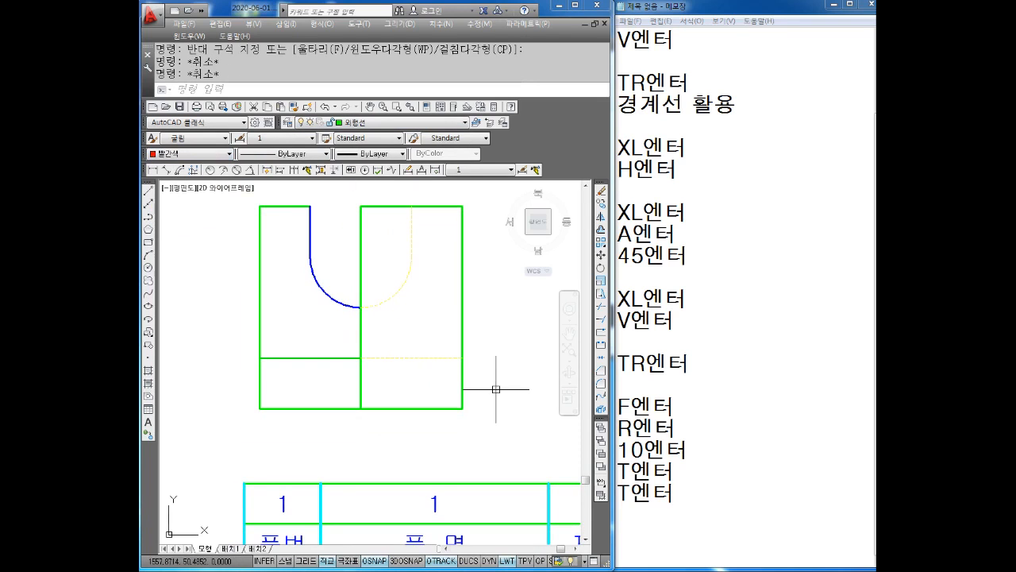
{"action": "scroll", "coordinate": [461, 355], "scroll_direction": "down", "scroll_amount": 2}
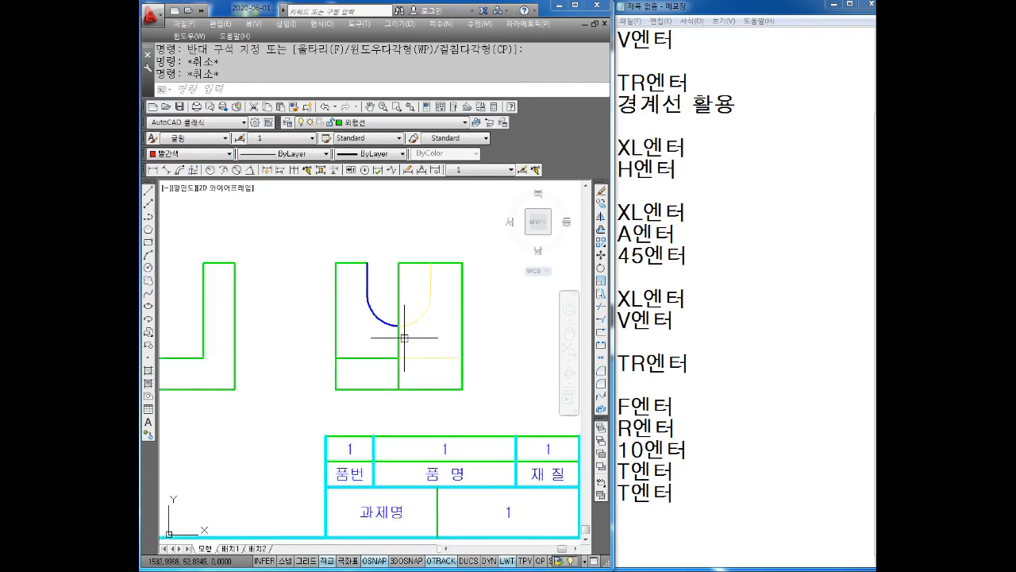
{"action": "scroll", "coordinate": [409, 343], "scroll_direction": "up", "scroll_amount": 2}
{"action": "left_click", "coordinate": [363, 263]}
{"action": "left_click", "coordinate": [337, 313]}
{"action": "left_click", "coordinate": [191, 154]}
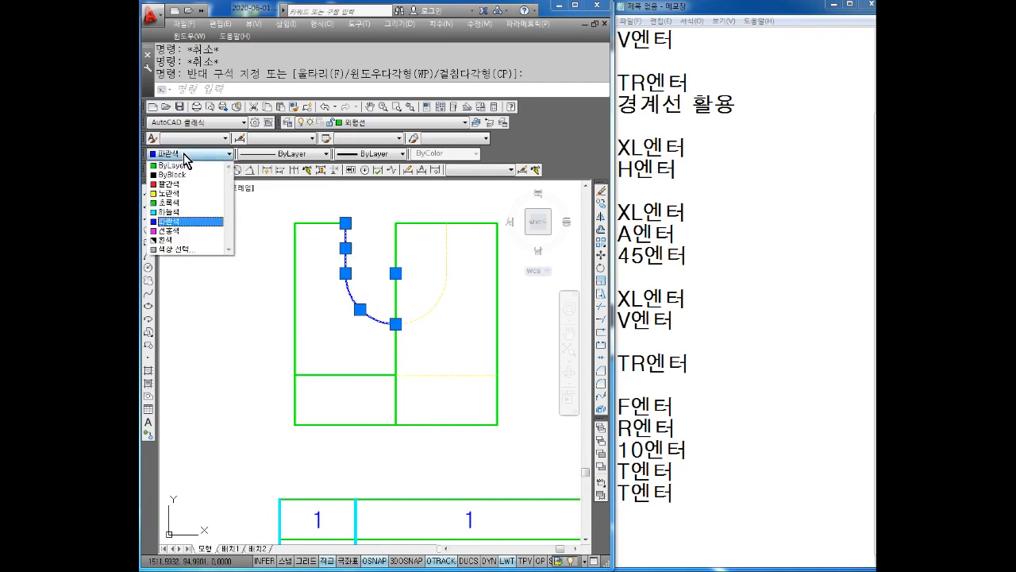
{"action": "left_click", "coordinate": [170, 165]}
{"action": "key", "text": "Escape"}
Draw a horizontal line joining the notch arcs' outer ends and a vertical line from its midpoint down to the notch bottom
{"action": "middle_click_drag", "start_coordinate": [368, 268], "coordinate": [327, 292]}
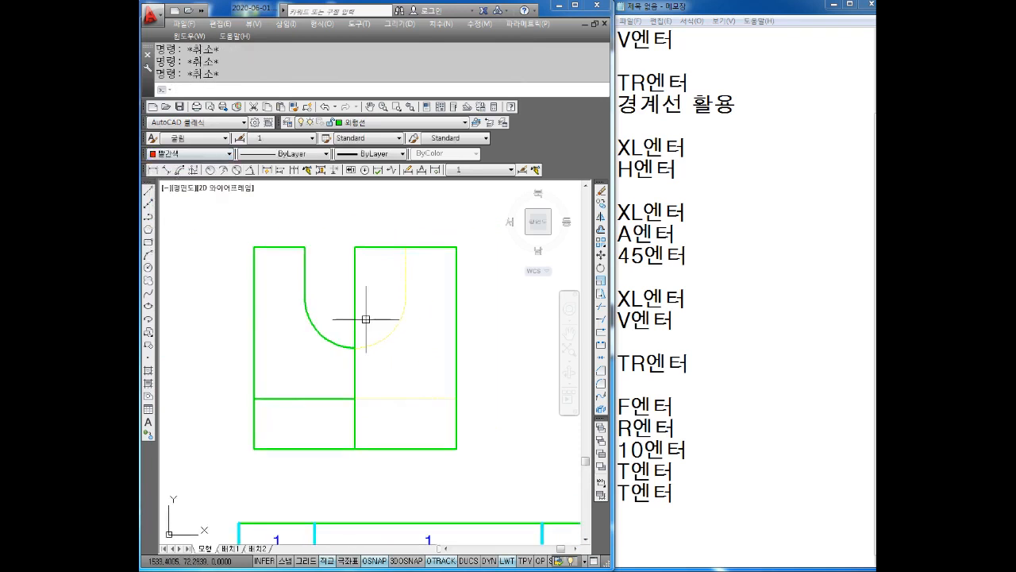
{"action": "type", "text": "L"}
{"action": "key", "text": "Return"}
{"action": "left_click", "coordinate": [304, 297]}
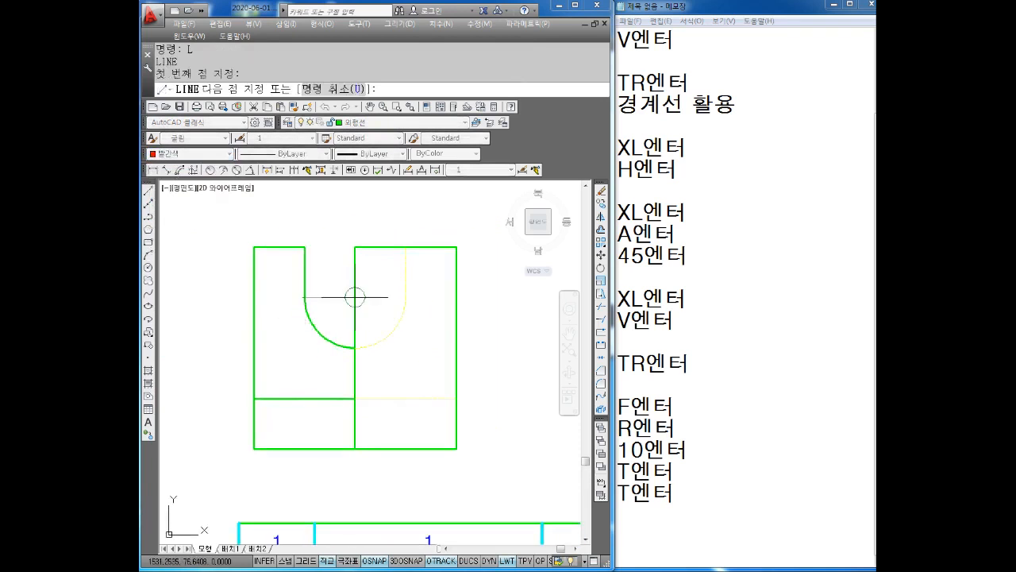
{"action": "left_click", "coordinate": [405, 297]}
{"action": "key", "text": "Escape"}
{"action": "key", "text": "Return"}
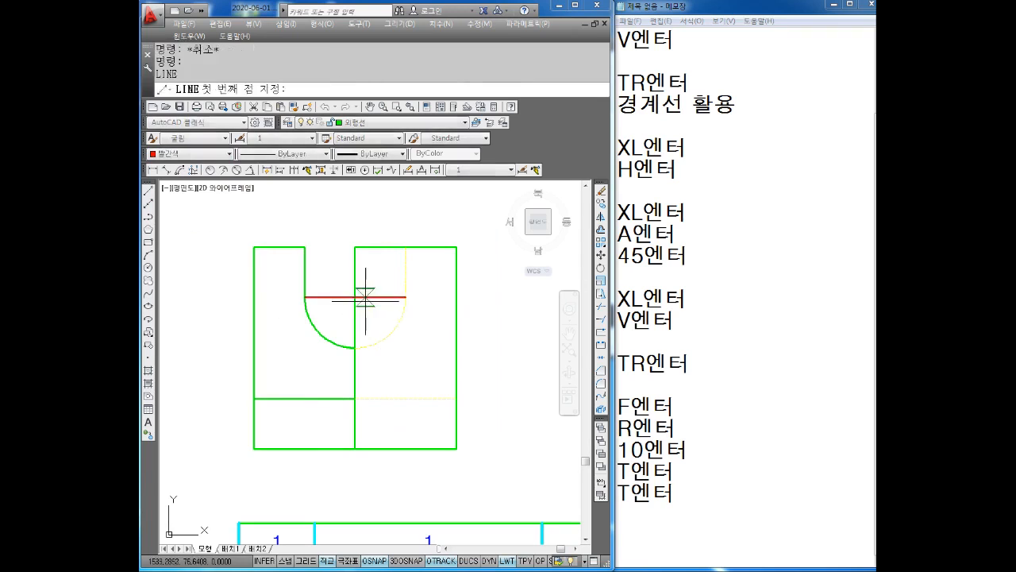
{"action": "left_click", "coordinate": [354, 297]}
{"action": "left_click", "coordinate": [354, 348]}
{"action": "key", "text": "Escape"}
{"action": "key", "text": "Escape"}
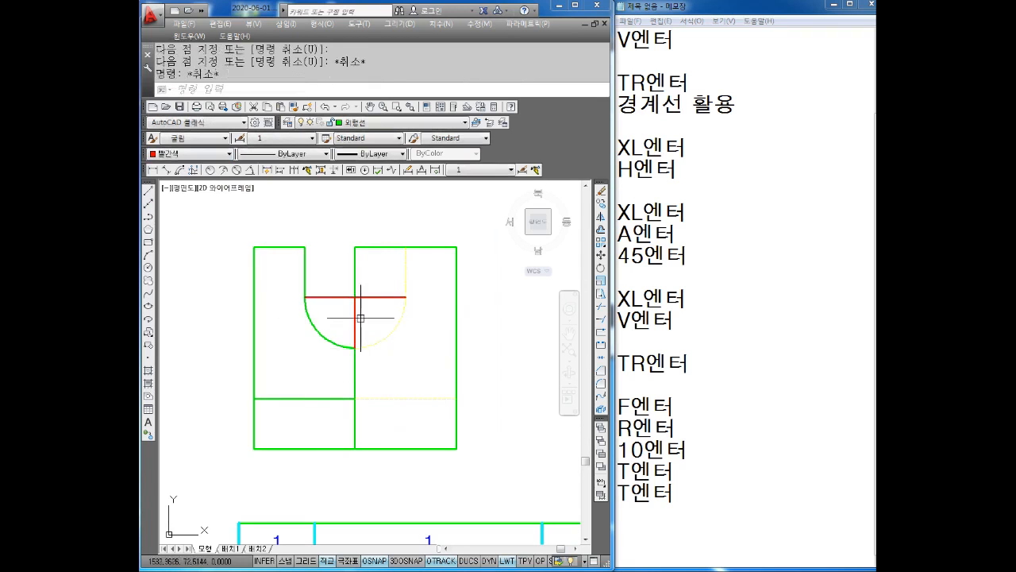
Stretch the short red vertical line outward by 2 units at both its upper and lower ends
{"action": "left_click", "coordinate": [354, 314]}
{"action": "left_click", "coordinate": [354, 297]}
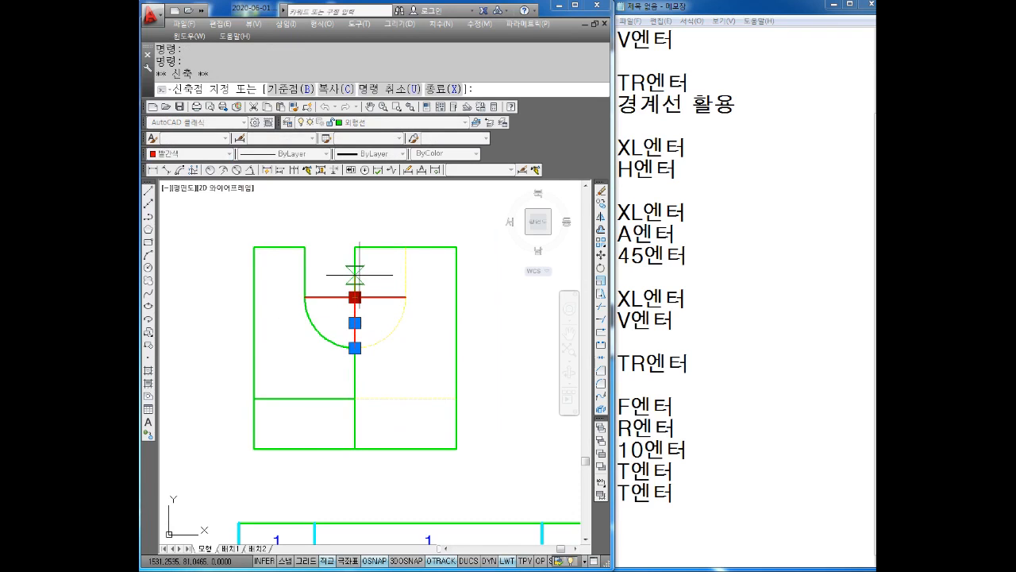
{"action": "left_click", "coordinate": [354, 287]}
{"action": "key", "text": "Escape"}
{"action": "key", "text": "Escape"}
{"action": "left_click", "coordinate": [354, 329]}
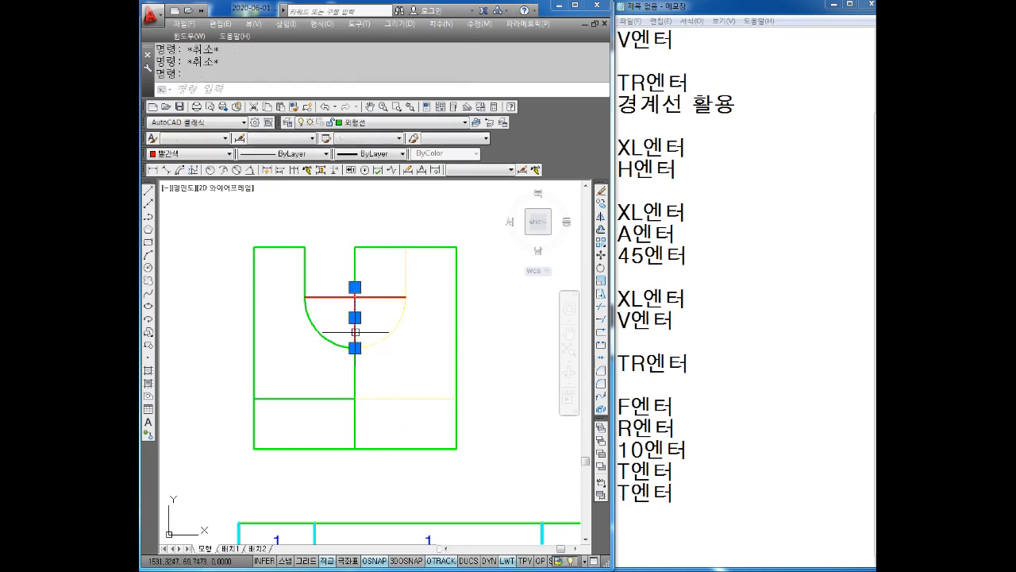
{"action": "left_click", "coordinate": [355, 347]}
{"action": "type", "text": "2"}
{"action": "key", "text": "Return"}
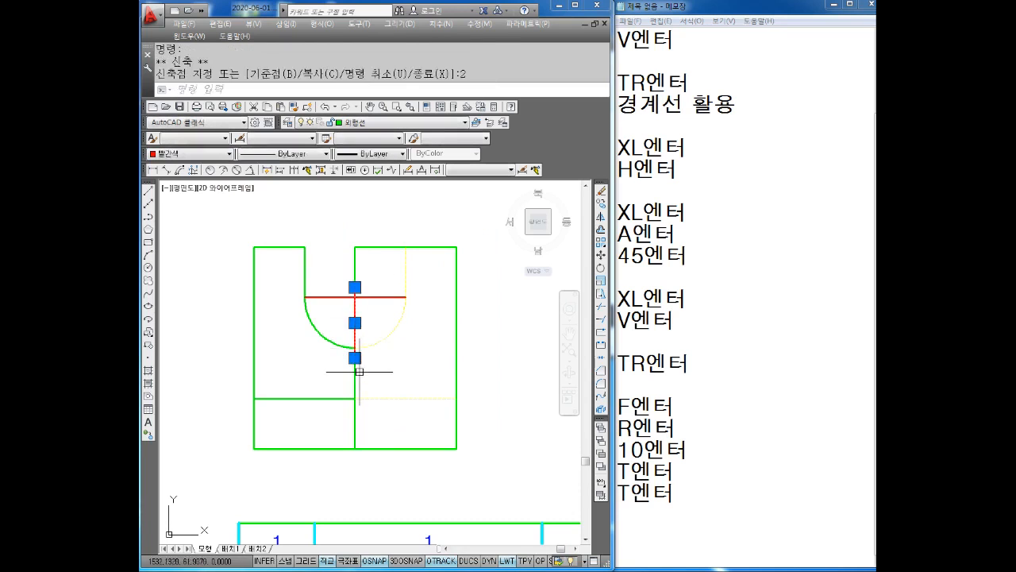
{"action": "key", "text": "Escape"}
{"action": "key", "text": "Escape"}
Stretch the red horizontal line across the notch outward by 2 units at both ends
{"action": "left_click", "coordinate": [383, 299]}
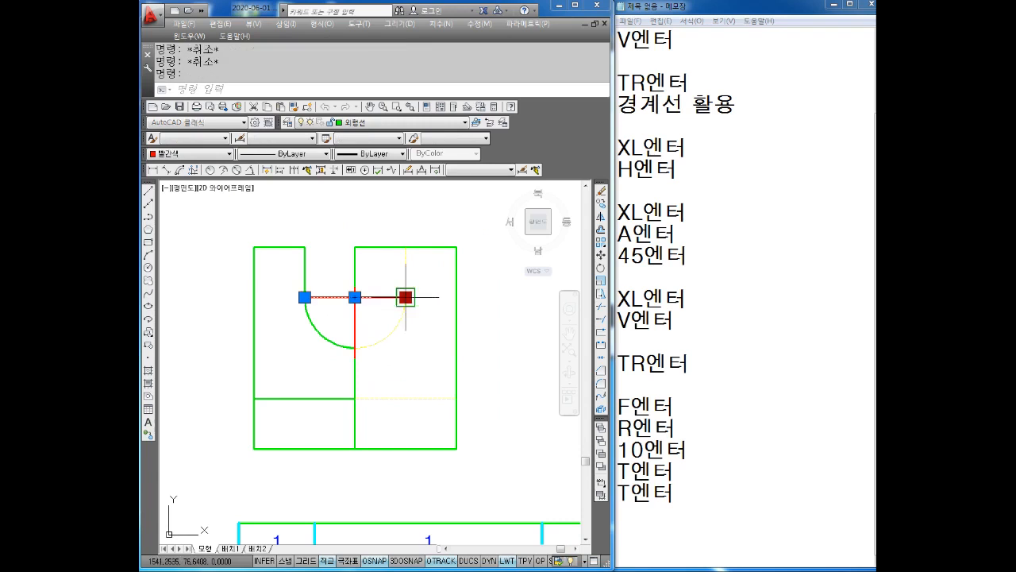
{"action": "left_click", "coordinate": [406, 297]}
{"action": "left_click", "coordinate": [415, 297]}
{"action": "key", "text": "Escape"}
{"action": "key", "text": "Escape"}
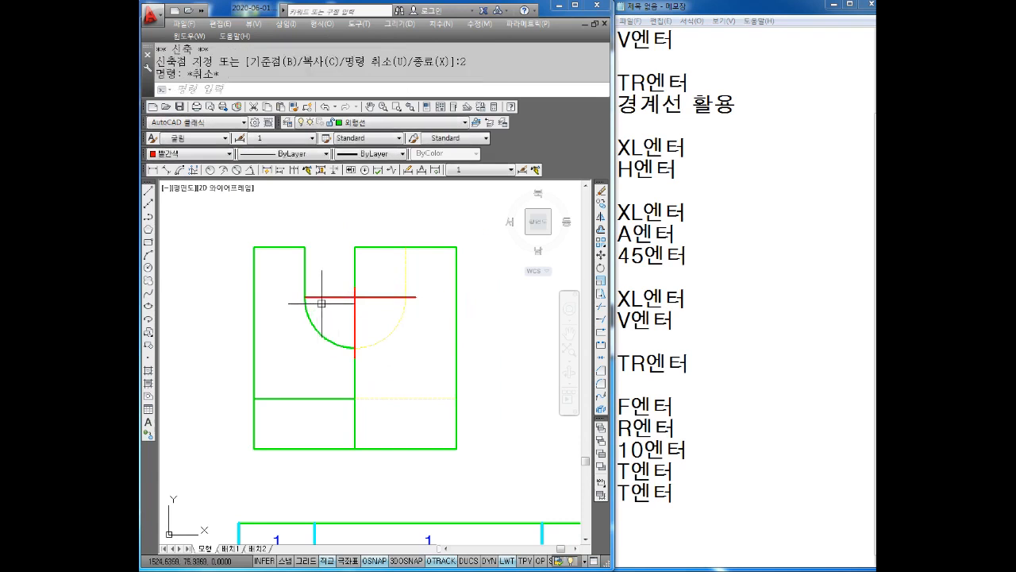
{"action": "left_click", "coordinate": [304, 297]}
{"action": "type", "text": "2"}
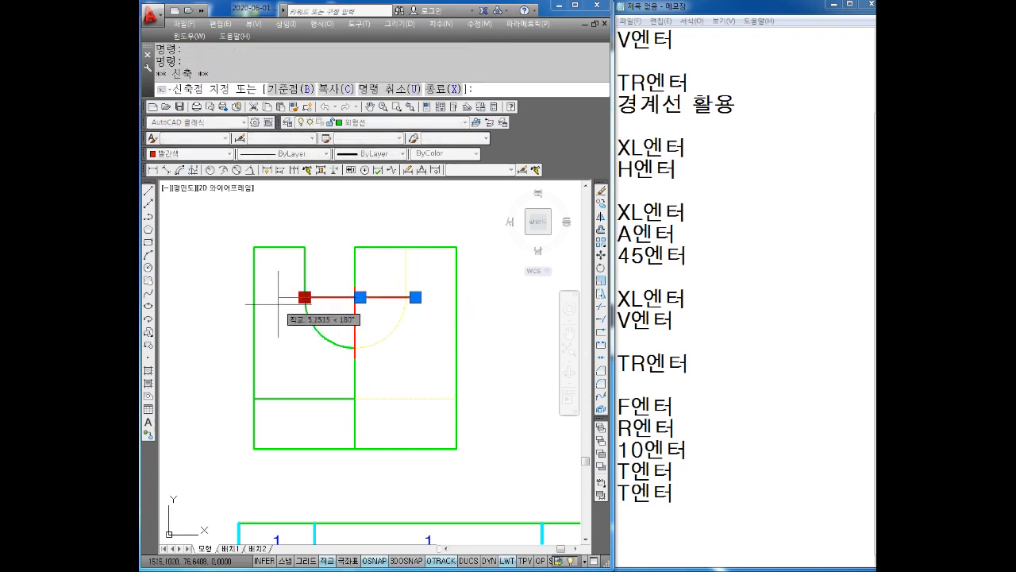
{"action": "key", "text": "Return"}
{"action": "key", "text": "Escape"}
{"action": "key", "text": "Escape"}
Move the notch's red horizontal and vertical lines to the 중심선 (center line) layer
{"action": "left_click", "coordinate": [368, 297]}
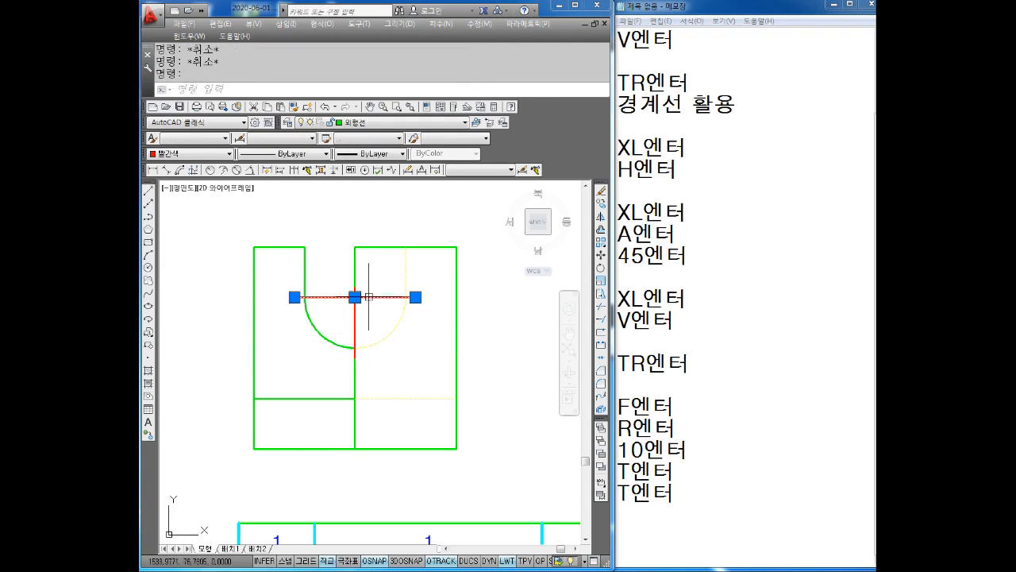
{"action": "left_click", "coordinate": [353, 314]}
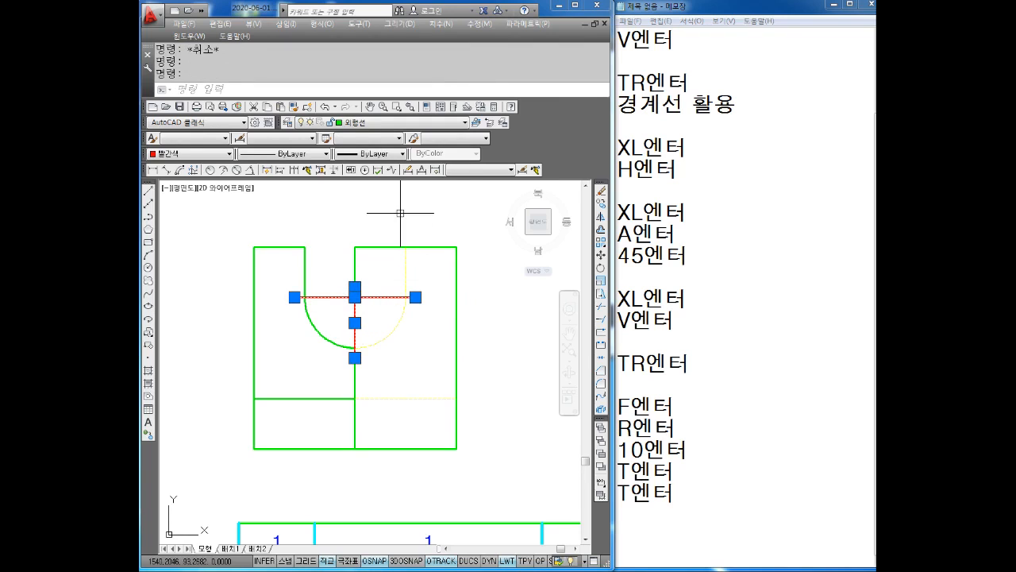
{"action": "left_click", "coordinate": [384, 125]}
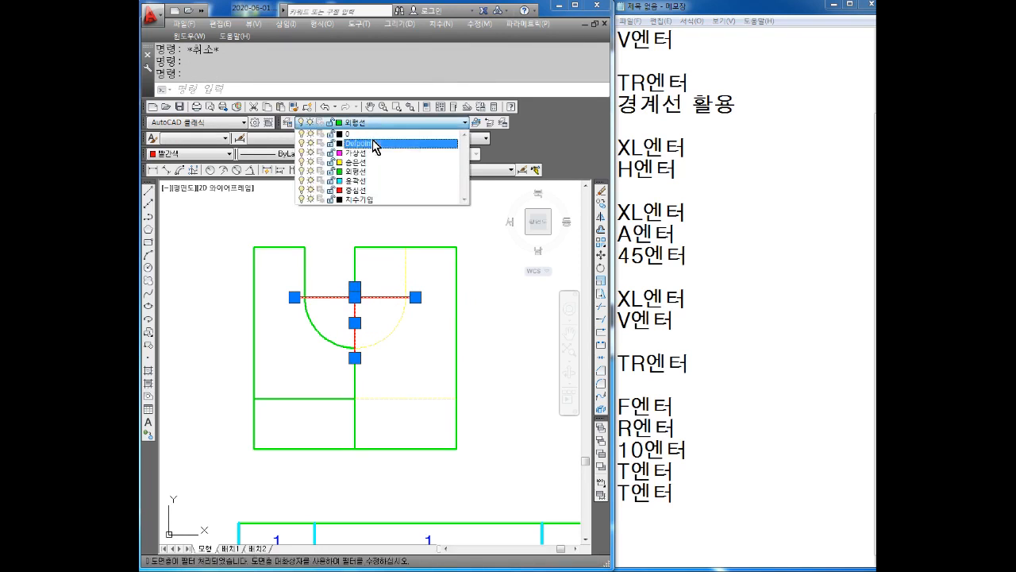
{"action": "left_click", "coordinate": [359, 190]}
{"action": "key", "text": "Escape"}
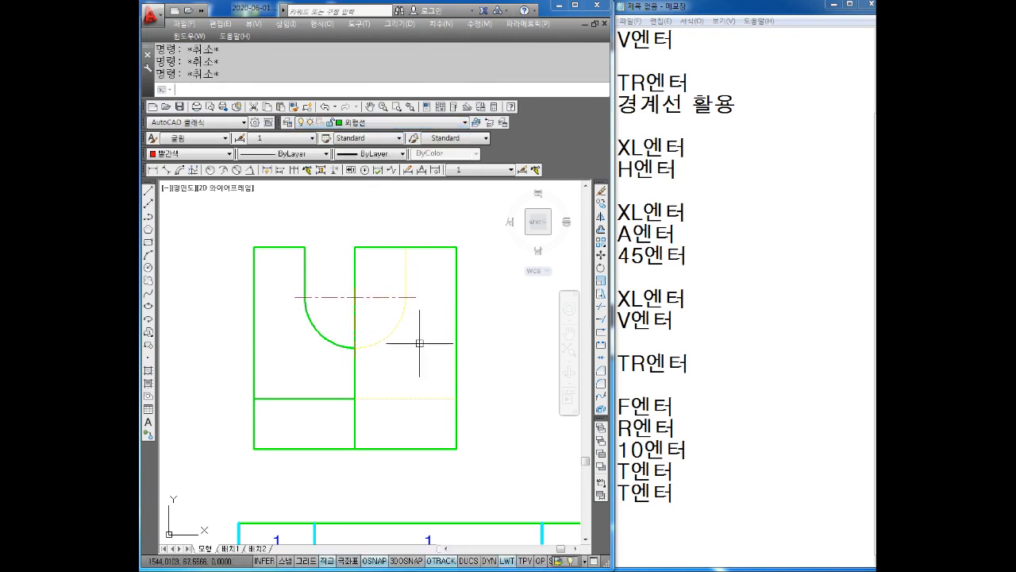
Offset the hidden line in the front view's left column upward by 10 units
{"action": "scroll", "coordinate": [419, 343], "scroll_direction": "down", "scroll_amount": 3}
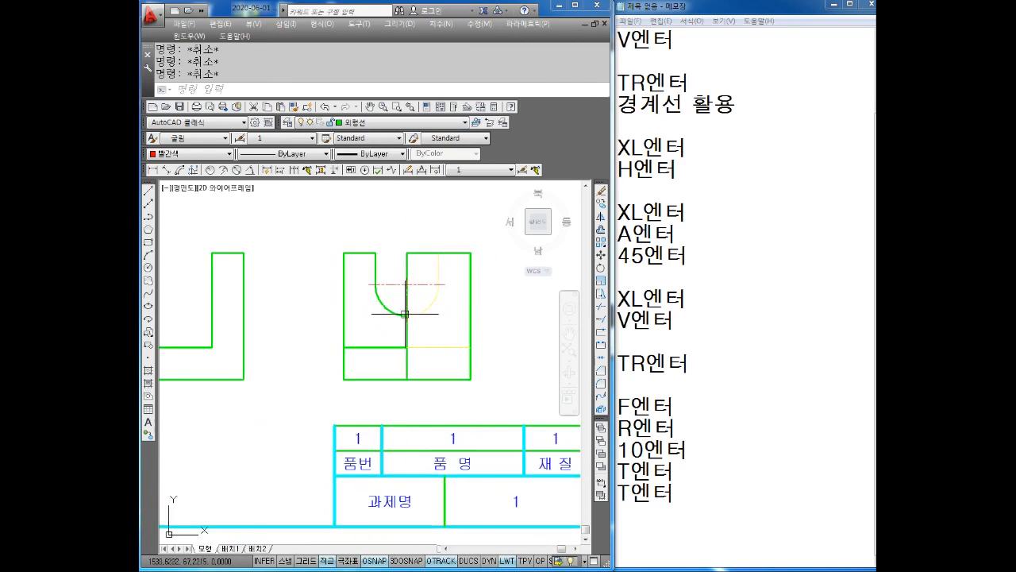
{"action": "scroll", "coordinate": [398, 312], "scroll_direction": "down", "scroll_amount": 2}
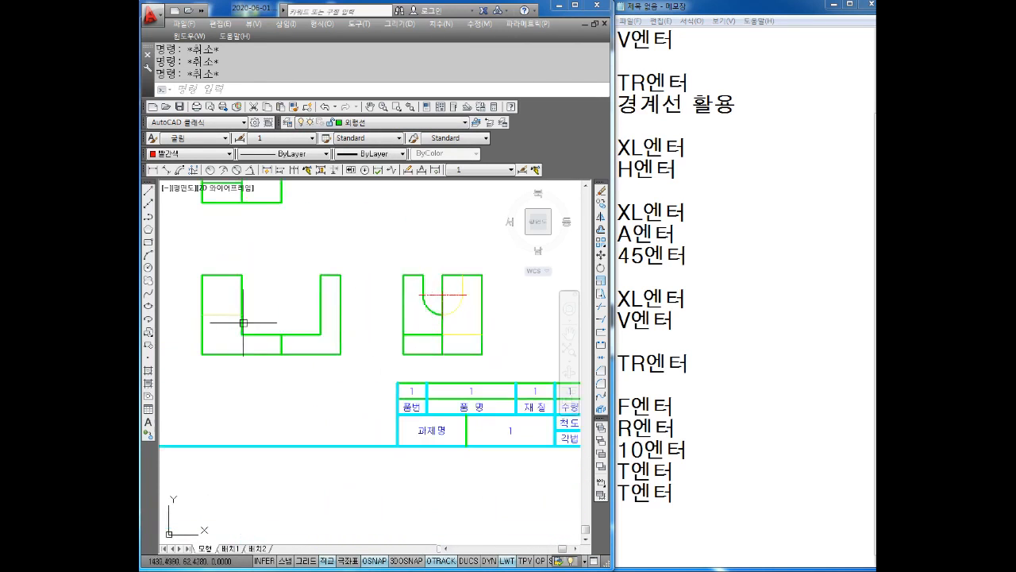
{"action": "middle_click_drag", "start_coordinate": [272, 309], "coordinate": [302, 304]}
{"action": "scroll", "coordinate": [272, 298], "scroll_direction": "up", "scroll_amount": 2}
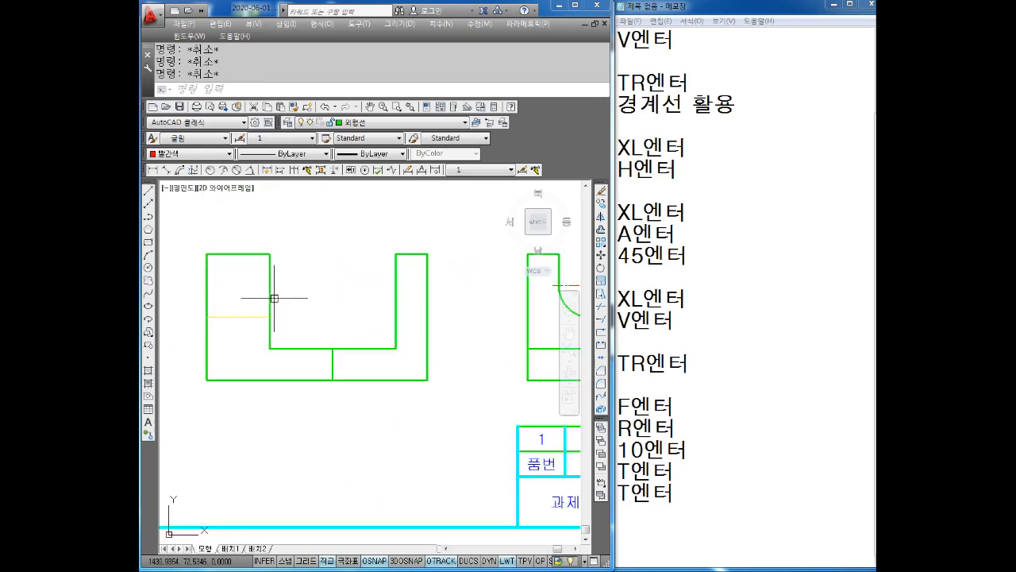
{"action": "key", "text": "Return"}
{"action": "type", "text": "10"}
{"action": "key", "text": "Return"}
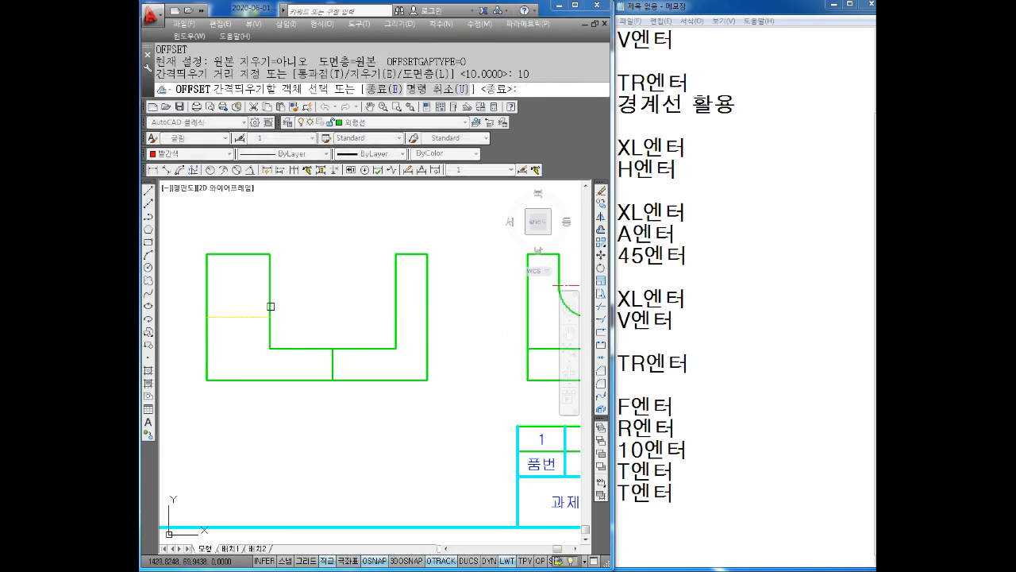
{"action": "left_click", "coordinate": [245, 321]}
{"action": "left_click", "coordinate": [235, 311]}
{"action": "key", "text": "Escape"}
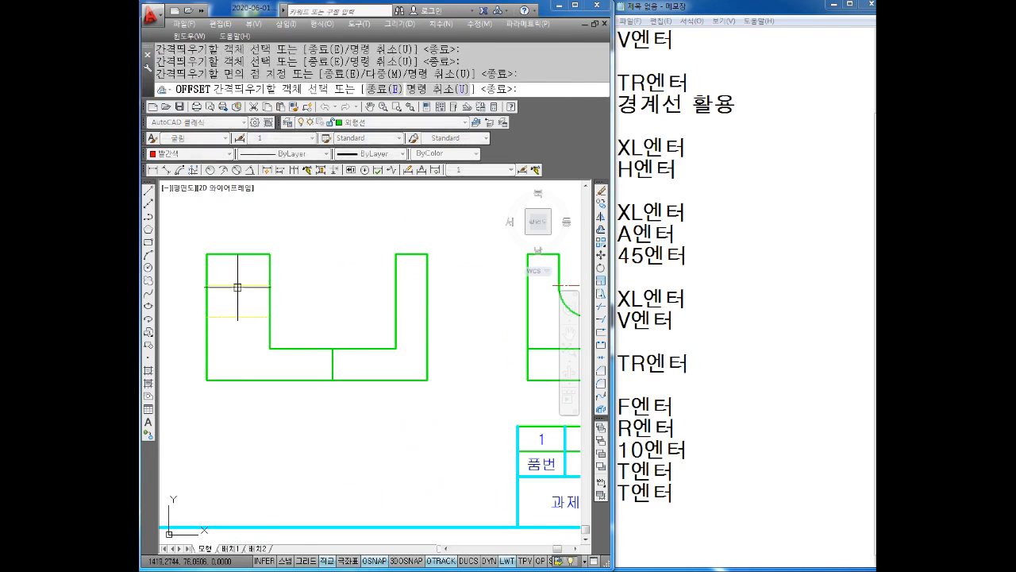
Move the offset line to the 중심선 (center line) layer and set its color to ByLayer
{"action": "left_click", "coordinate": [241, 296]}
{"action": "left_click", "coordinate": [231, 278]}
{"action": "left_click", "coordinate": [360, 123]}
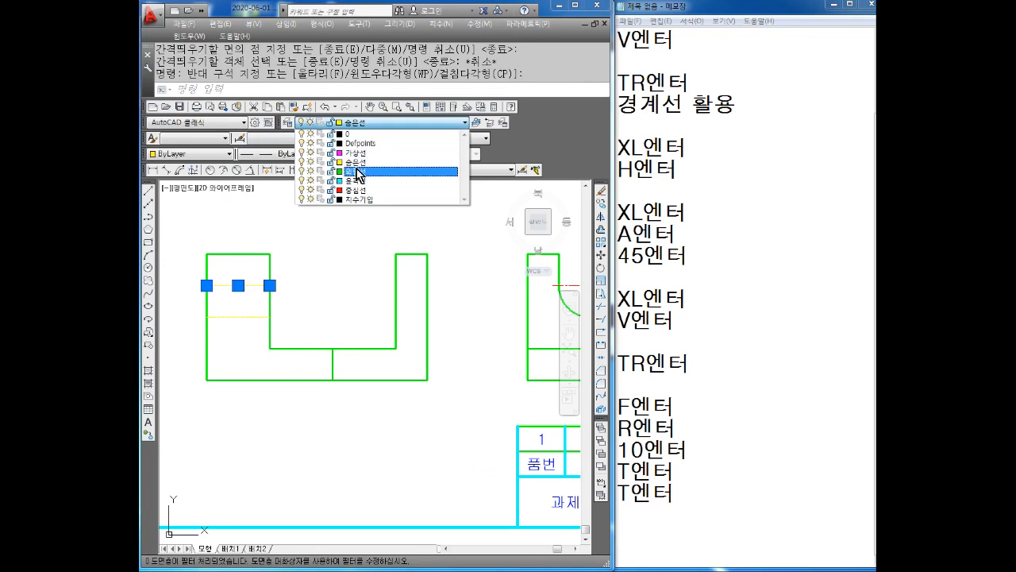
{"action": "left_click", "coordinate": [365, 188]}
{"action": "left_click", "coordinate": [204, 156]}
{"action": "left_click", "coordinate": [204, 164]}
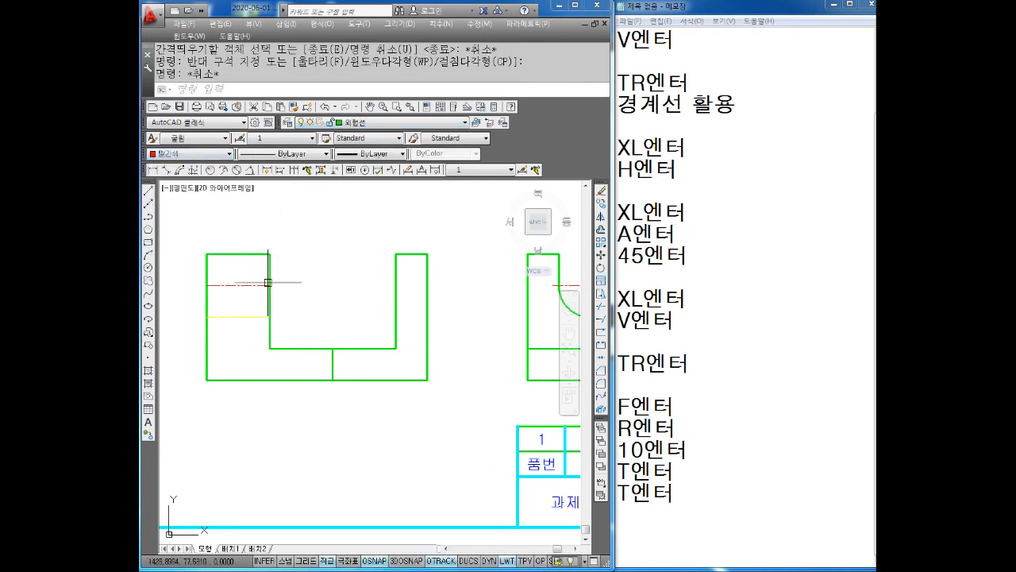
Stretch the front view's center line outward by 3 units at its right end and 2 units at its left end
{"action": "left_click", "coordinate": [270, 285]}
{"action": "type", "text": "3"}
{"action": "key", "text": "Return"}
{"action": "key", "text": "Escape"}
{"action": "key", "text": "Escape"}
{"action": "left_click", "coordinate": [262, 285]}
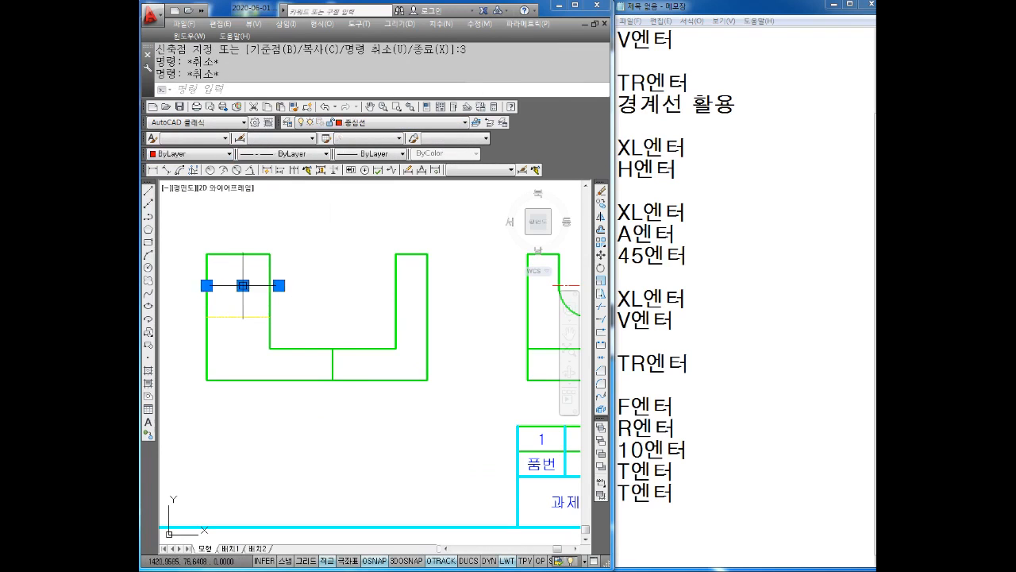
{"action": "left_click", "coordinate": [200, 285]}
{"action": "type", "text": "2"}
{"action": "key", "text": "Return"}
{"action": "key", "text": "Escape"}
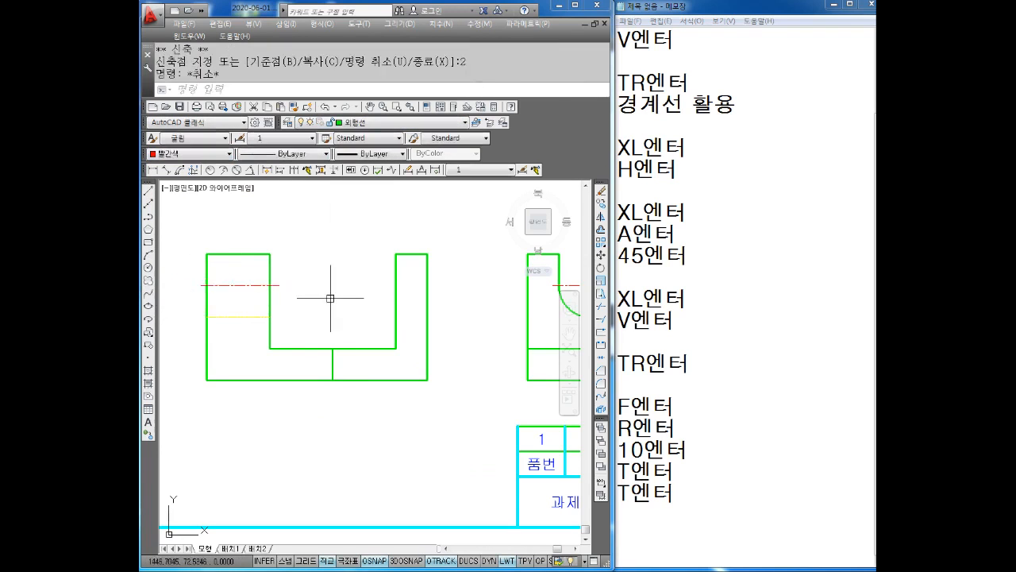
Readjust the right end of the front view's center line with a stretch distance of 2 units
{"action": "scroll", "coordinate": [276, 286], "scroll_direction": "up", "scroll_amount": 5}
{"action": "left_click", "coordinate": [280, 283]}
{"action": "left_click", "coordinate": [291, 281]}
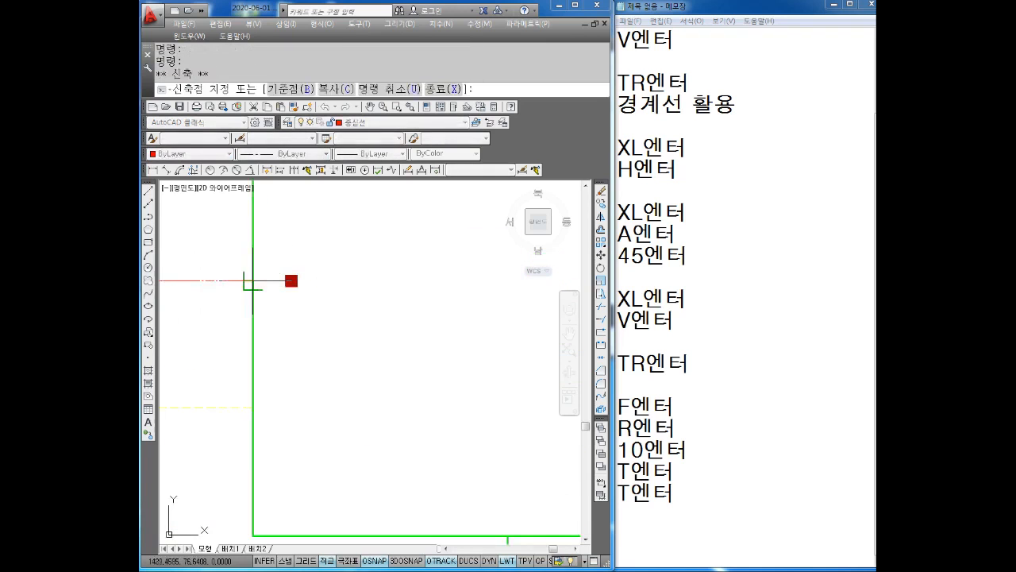
{"action": "type", "text": "2"}
{"action": "key", "text": "Return"}
{"action": "key", "text": "Escape"}
{"action": "key", "text": "Escape"}
Set the color of the side view's hidden notch wall, arc and horizontal line to 파란색 (blue)
{"action": "scroll", "coordinate": [368, 303], "scroll_direction": "down", "scroll_amount": 4}
{"action": "mouse_move", "coordinate": [418, 320]}
{"action": "middle_mouse_down"}
{"action": "mouse_move", "coordinate": [333, 302]}
{"action": "mouse_move", "coordinate": [336, 332]}
{"action": "mouse_move", "coordinate": [380, 374]}
{"action": "mouse_move", "coordinate": [306, 366]}
{"action": "mouse_move", "coordinate": [329, 358]}
{"action": "middle_mouse_up"}
{"action": "scroll", "coordinate": [433, 402], "scroll_direction": "up", "scroll_amount": 3}
{"action": "left_click", "coordinate": [465, 242]}
{"action": "left_click", "coordinate": [428, 265]}
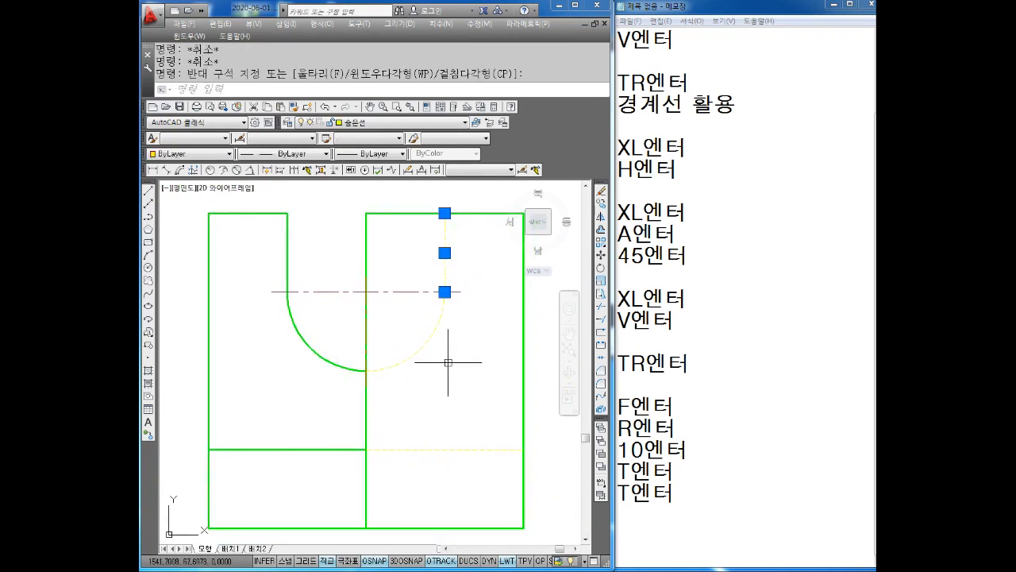
{"action": "left_click", "coordinate": [448, 362]}
{"action": "left_click", "coordinate": [413, 353]}
{"action": "left_click", "coordinate": [477, 428]}
{"action": "left_click", "coordinate": [451, 467]}
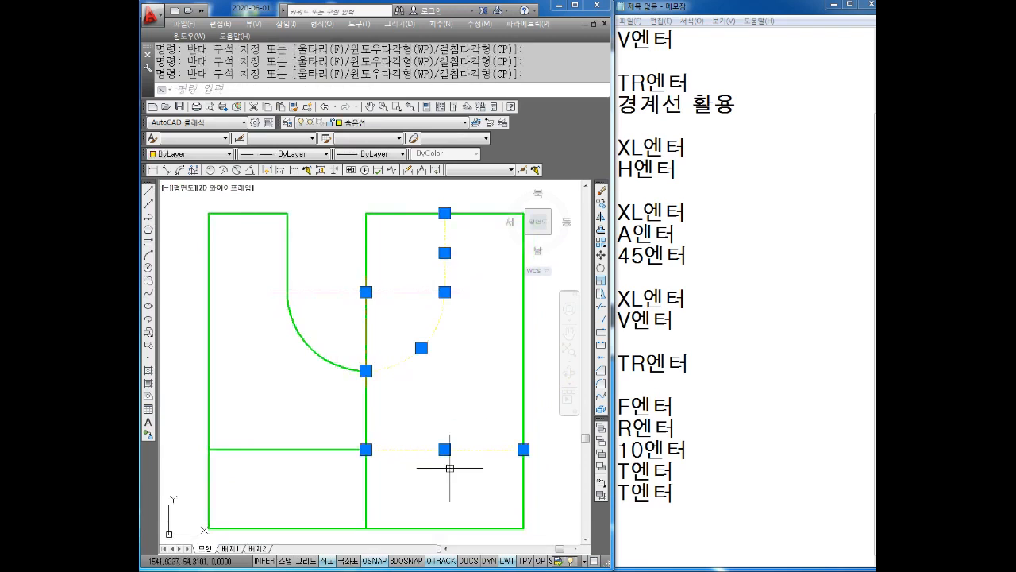
{"action": "left_click", "coordinate": [200, 153]}
{"action": "left_click", "coordinate": [205, 220]}
{"action": "key", "text": "Escape"}
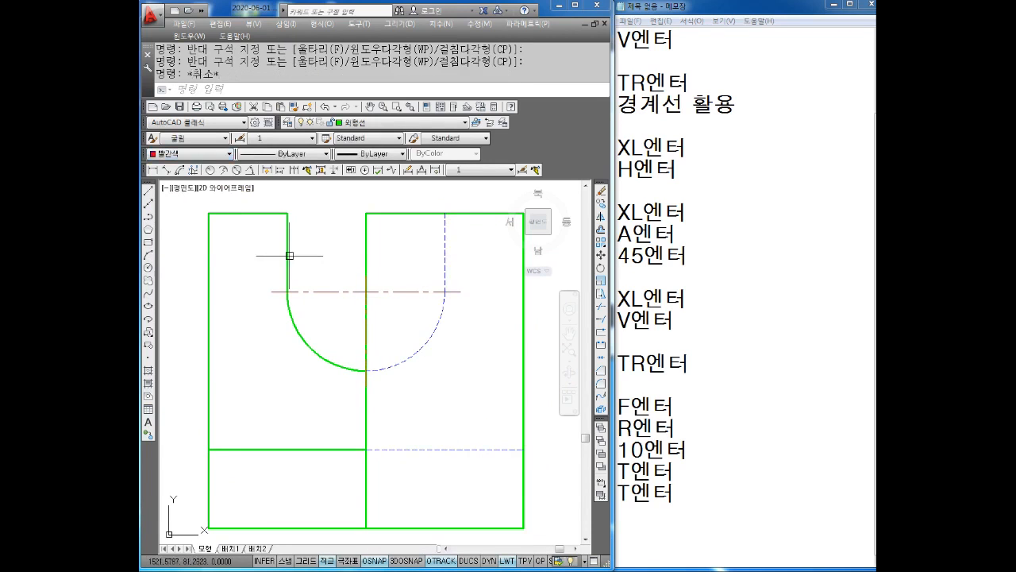
Set the color of the yellow hidden horizontal line in the front view to 파란색 (blue)
{"action": "middle_click_drag", "start_coordinate": [453, 360], "coordinate": [459, 360]}
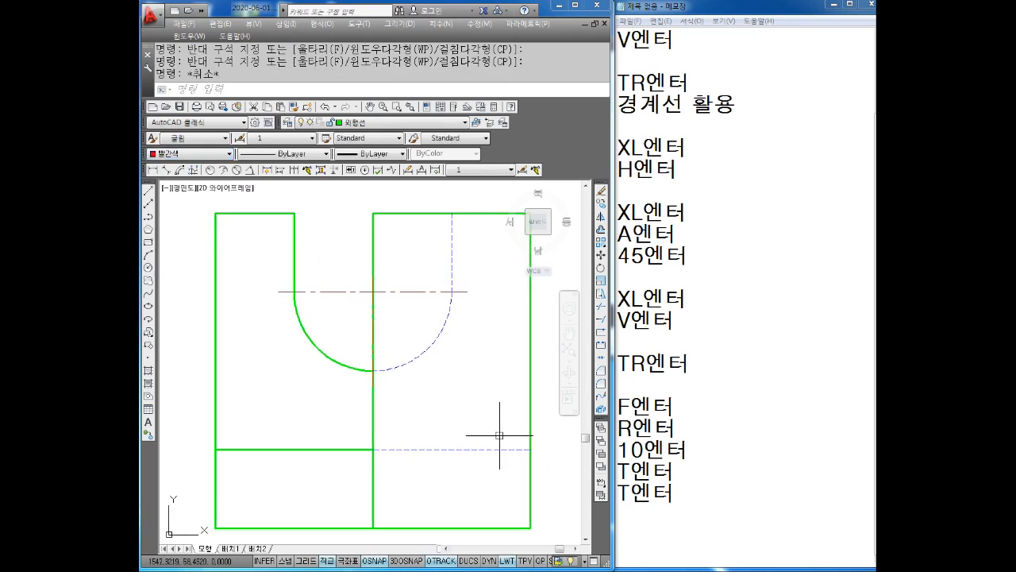
{"action": "mouse_move", "coordinate": [486, 413]}
{"action": "middle_mouse_down"}
{"action": "mouse_move", "coordinate": [527, 390]}
{"action": "mouse_move", "coordinate": [464, 395]}
{"action": "middle_mouse_up"}
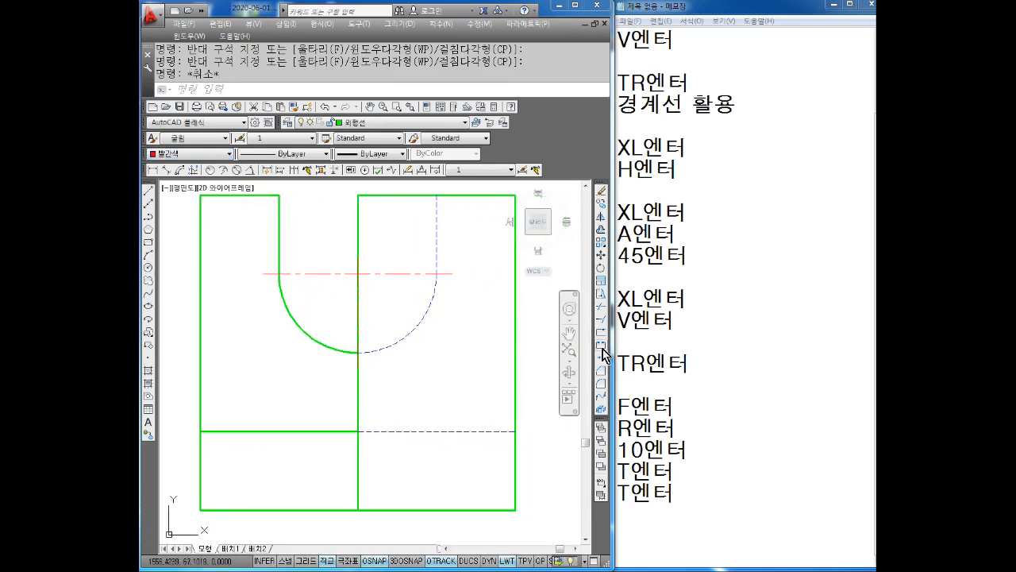
{"action": "key", "text": "Escape"}
{"action": "scroll", "coordinate": [388, 373], "scroll_direction": "down", "scroll_amount": 2}
{"action": "mouse_move", "coordinate": [358, 374]}
{"action": "middle_mouse_down"}
{"action": "mouse_move", "coordinate": [460, 341]}
{"action": "mouse_move", "coordinate": [554, 335]}
{"action": "middle_mouse_up"}
{"action": "middle_click_drag", "start_coordinate": [348, 345], "coordinate": [392, 370]}
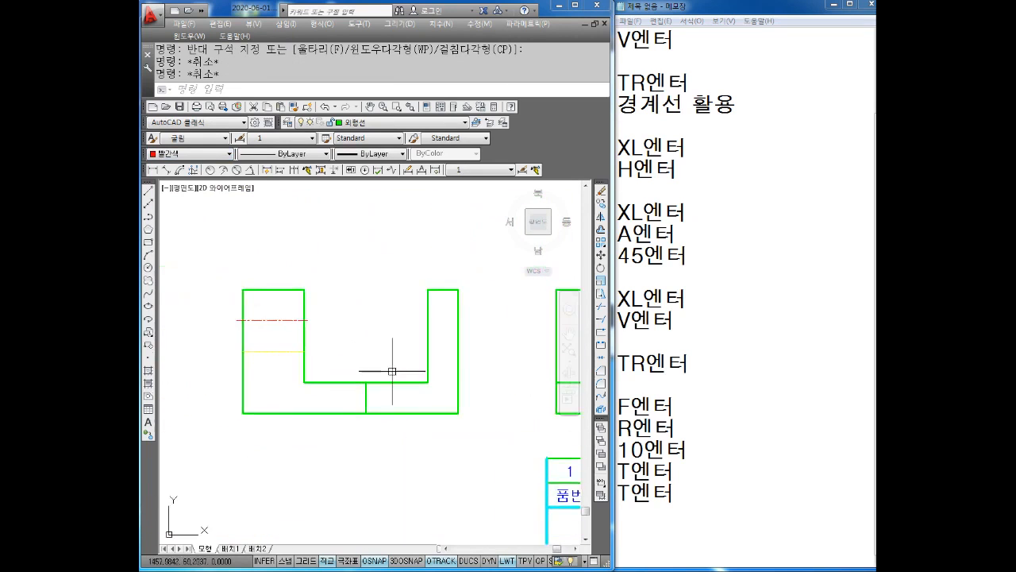
{"action": "left_click", "coordinate": [283, 310]}
{"action": "left_click", "coordinate": [276, 329]}
{"action": "key", "text": "Escape"}
{"action": "scroll", "coordinate": [277, 326], "scroll_direction": "up", "scroll_amount": 3}
{"action": "scroll", "coordinate": [313, 371], "scroll_direction": "down", "scroll_amount": 2}
{"action": "left_click", "coordinate": [317, 362]}
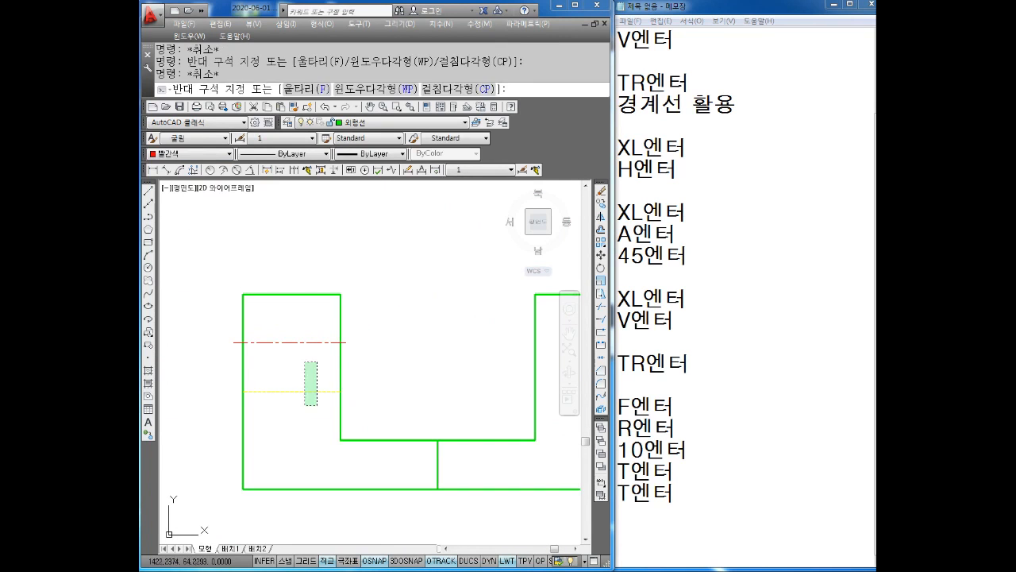
{"action": "left_click", "coordinate": [318, 390]}
{"action": "left_click", "coordinate": [204, 154]}
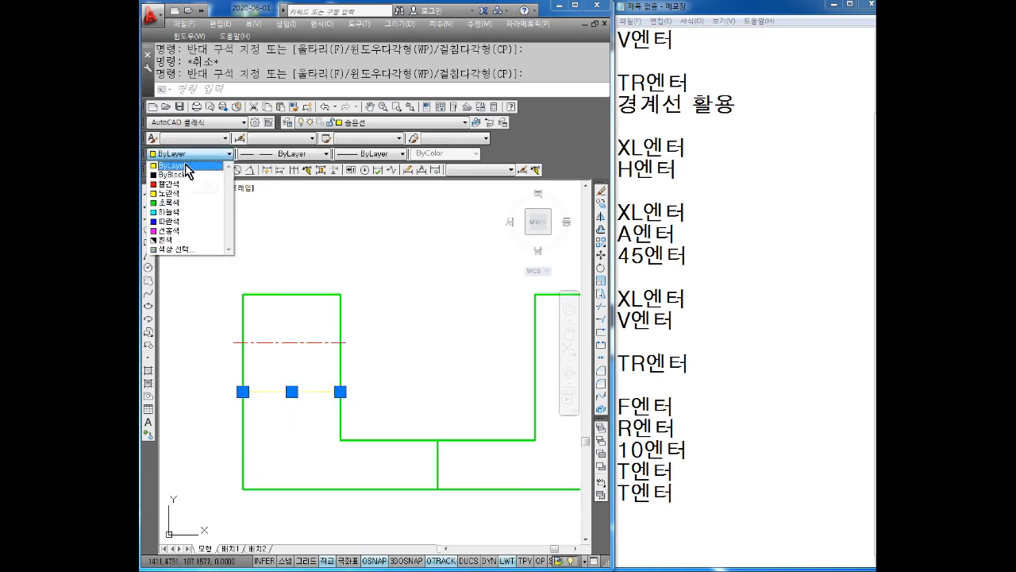
{"action": "left_click", "coordinate": [185, 164]}
{"action": "left_click", "coordinate": [191, 154]}
{"action": "left_click", "coordinate": [187, 221]}
{"action": "key", "text": "Escape"}
{"action": "scroll", "coordinate": [312, 333], "scroll_direction": "down", "scroll_amount": 4}
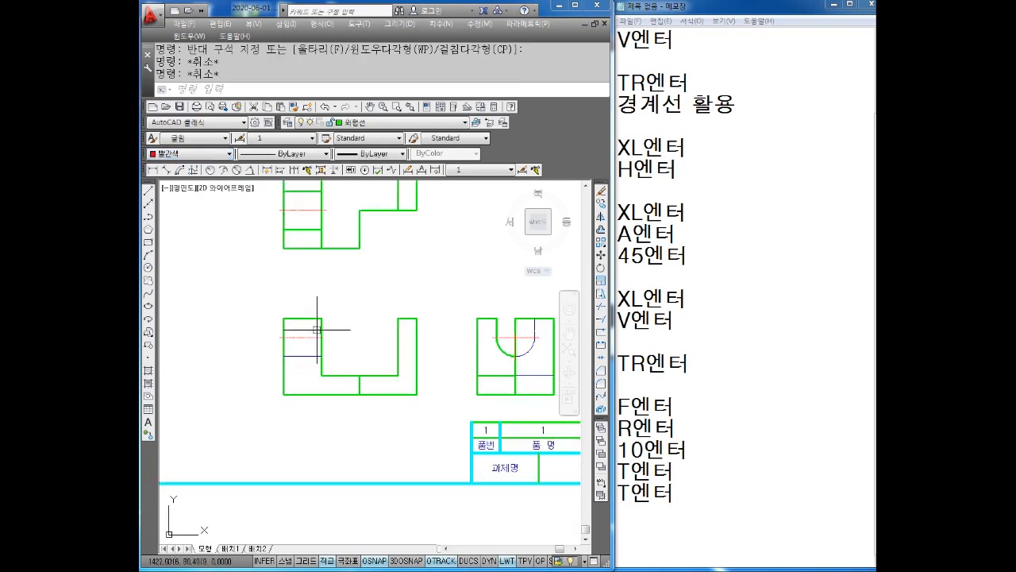
{"action": "scroll", "coordinate": [243, 393], "scroll_direction": "up", "scroll_amount": 5}
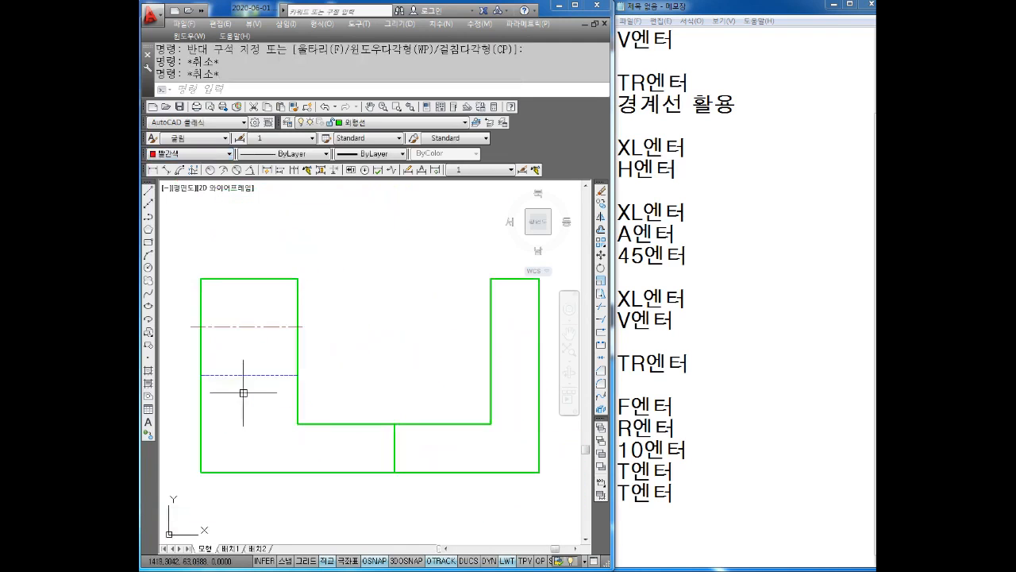
{"action": "scroll", "coordinate": [366, 389], "scroll_direction": "down", "scroll_amount": 4}
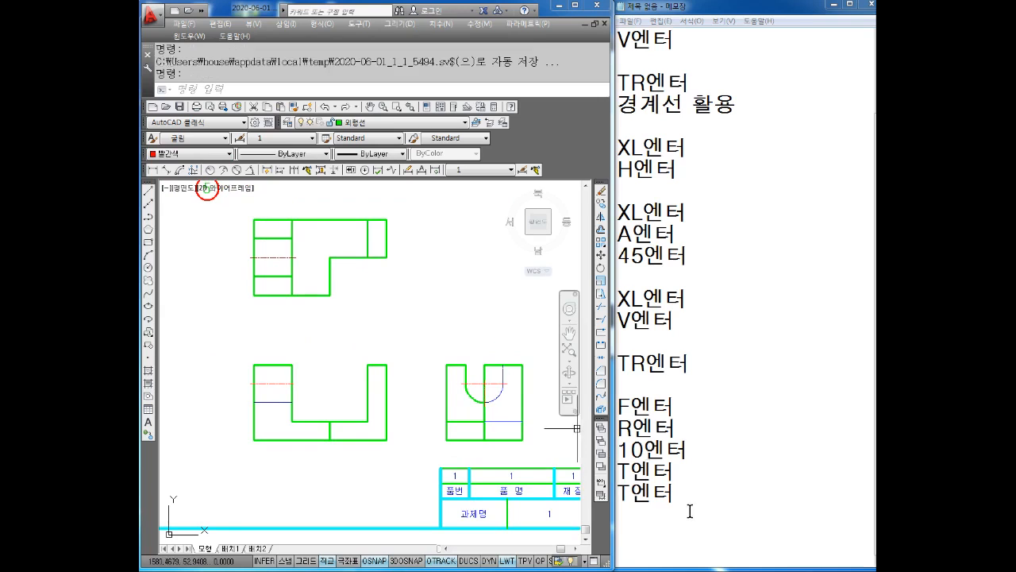
Switch to Notepad and add a "SNAP" heading followed by the line "SN엔터" below the existing notes
{"action": "left_click", "coordinate": [664, 511]}
{"action": "key", "text": "Return"}
{"action": "key", "text": "Return"}
{"action": "key", "text": "Return"}
{"action": "key", "text": "Return"}
{"action": "key", "text": "Return"}
{"action": "left_click", "coordinate": [664, 511]}
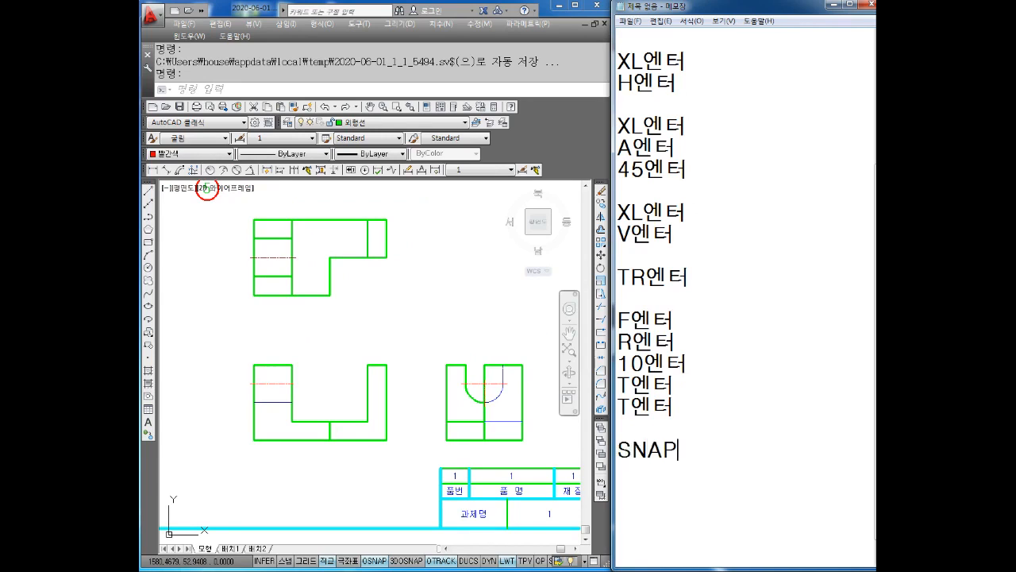
{"action": "type", "text": "누ㅣ"}
{"action": "type", "text": "터"}
{"action": "key", "text": "Return"}
{"action": "key", "text": "Return"}
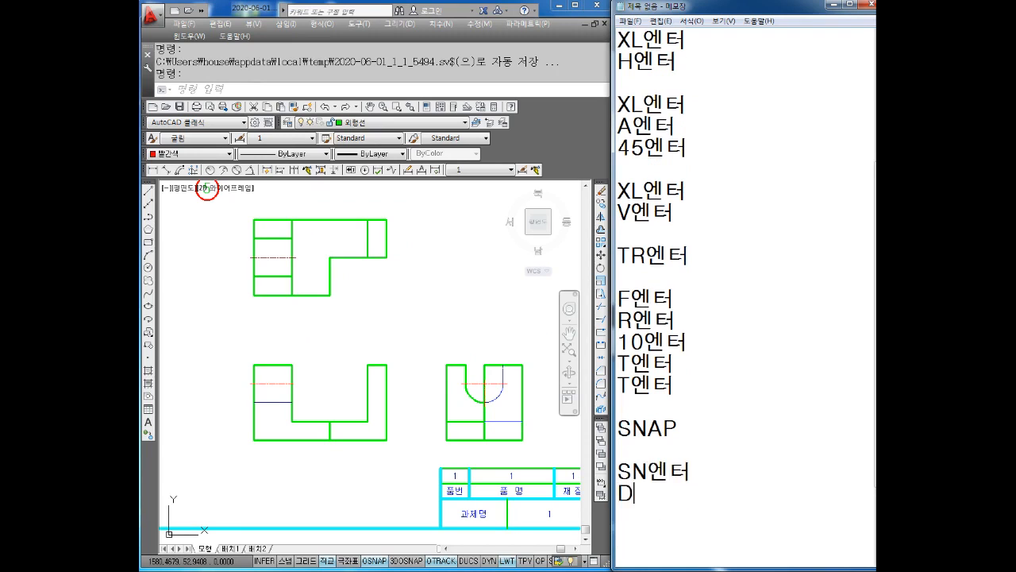
Add the lines "S엔터", "I엔터" and "엔터" to the SNAP notes
{"action": "type", "text": "터"}
{"action": "key", "text": "Return"}
{"action": "type", "text": "I엔터"}
{"action": "key", "text": "Return"}
{"action": "type", "text": "엔터"}
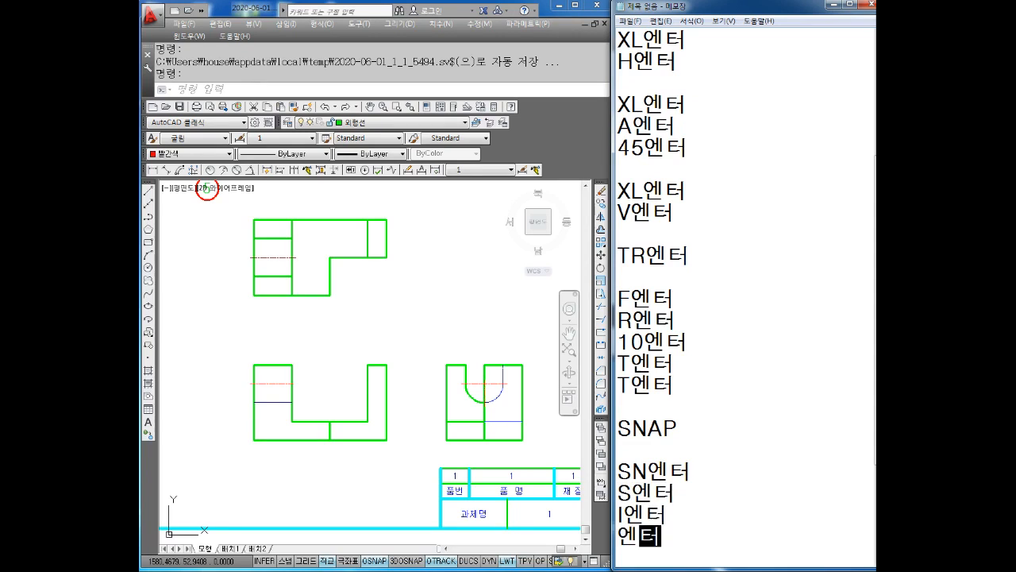
{"action": "key", "text": "Return"}
Switch to AutoCAD and set the snap style to isometric (등각투영), keeping the default vertical spacing
{"action": "left_click", "coordinate": [431, 297]}
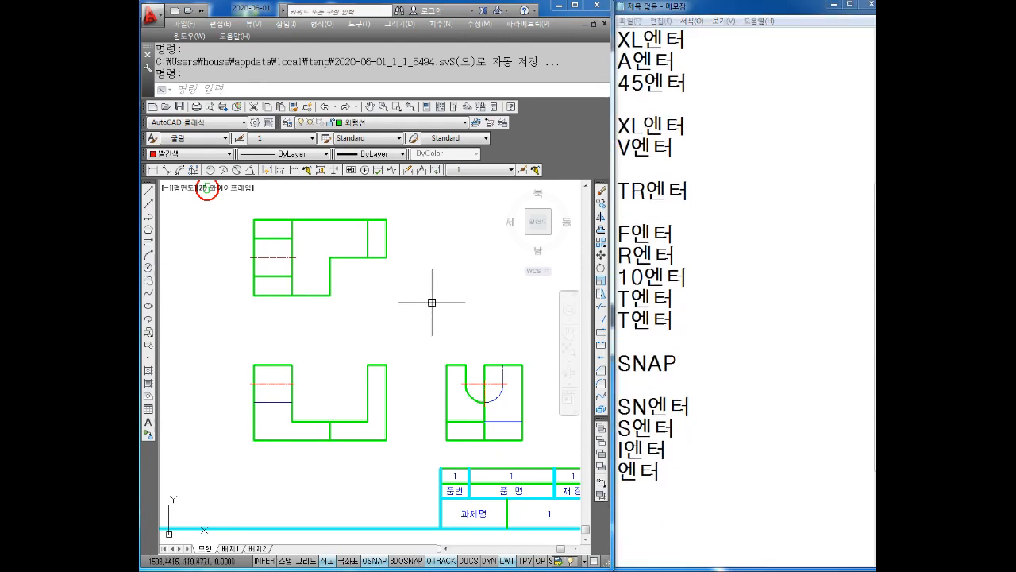
{"action": "key", "text": "Escape"}
{"action": "key", "text": "Escape"}
{"action": "key", "text": "Return"}
{"action": "type", "text": "S"}
{"action": "key", "text": "Return"}
{"action": "type", "text": "I"}
{"action": "key", "text": "Return"}
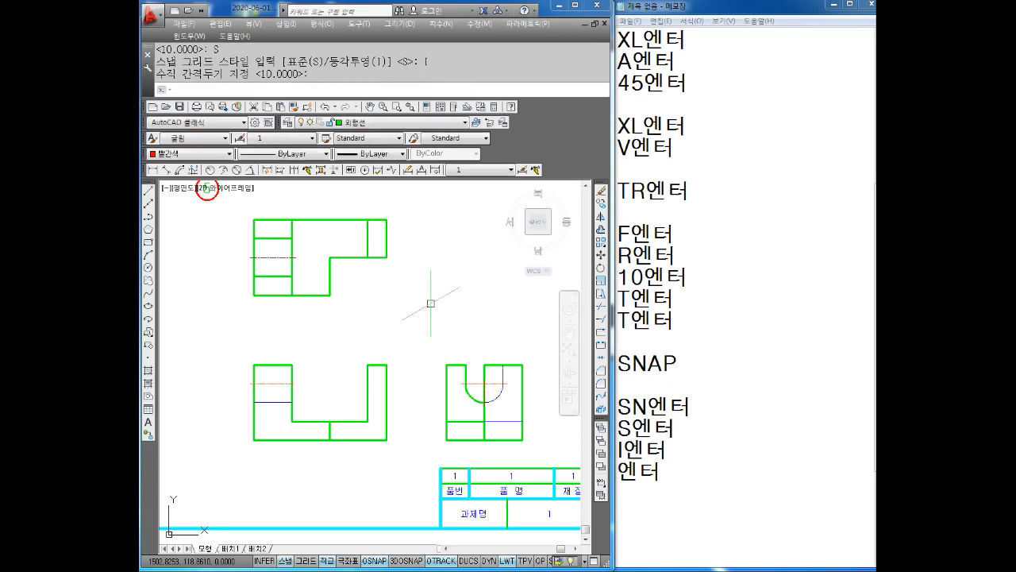
{"action": "key", "text": "Return"}
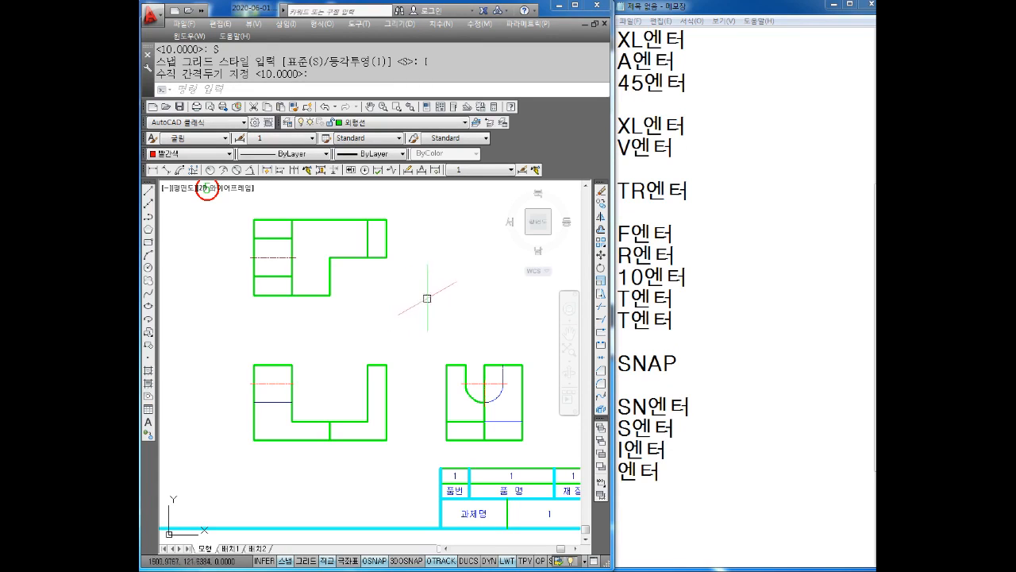
Add "스냅OFF" to the Notepad notes, and turn snap mode off in AutoCAD
{"action": "left_click", "coordinate": [627, 498]}
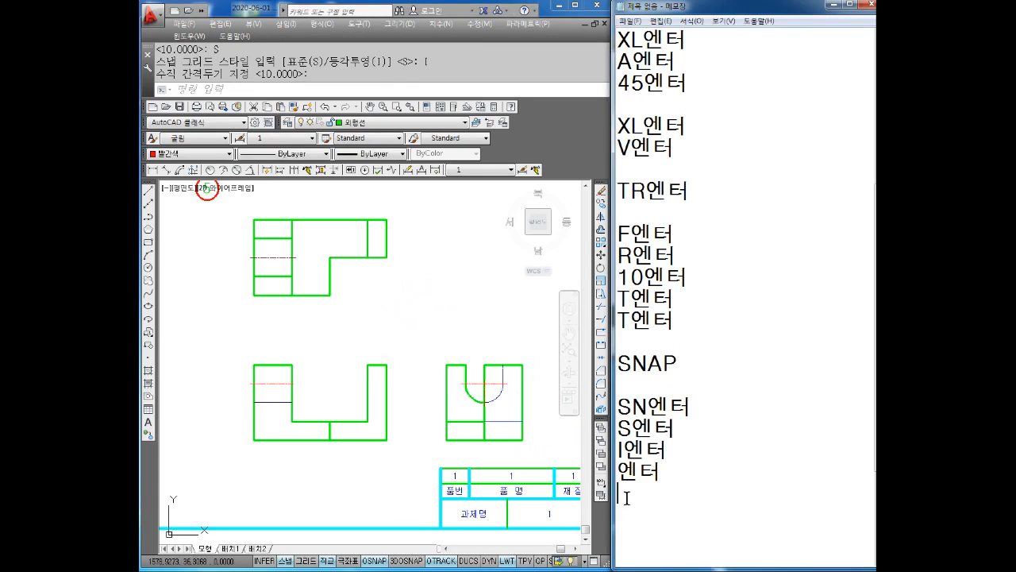
{"action": "type", "text": "스냅"}
{"action": "type", "text": "OFF"}
{"action": "key", "text": "Return"}
{"action": "key", "text": "Return"}
{"action": "key", "text": "Return"}
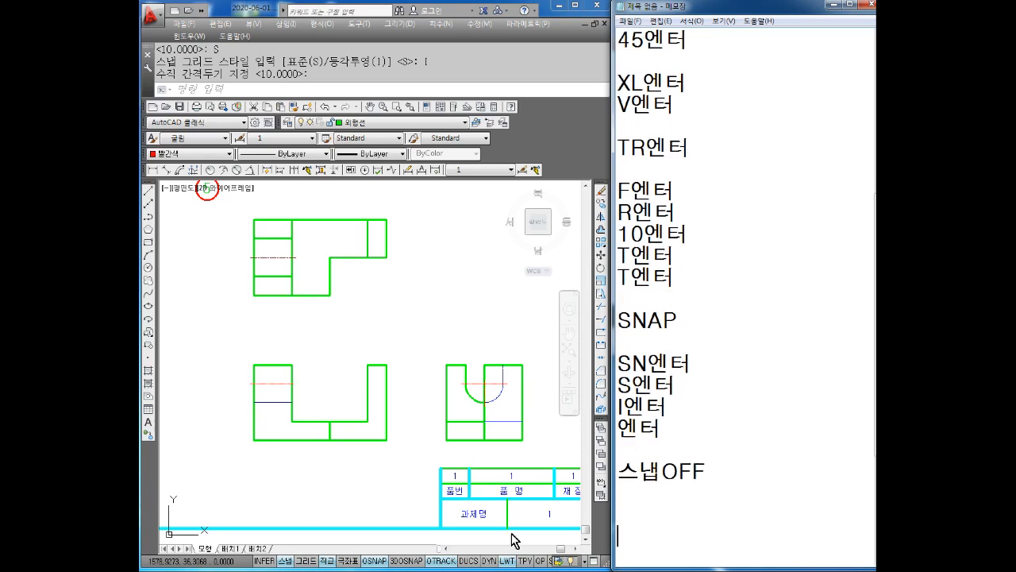
{"action": "left_click", "coordinate": [288, 562]}
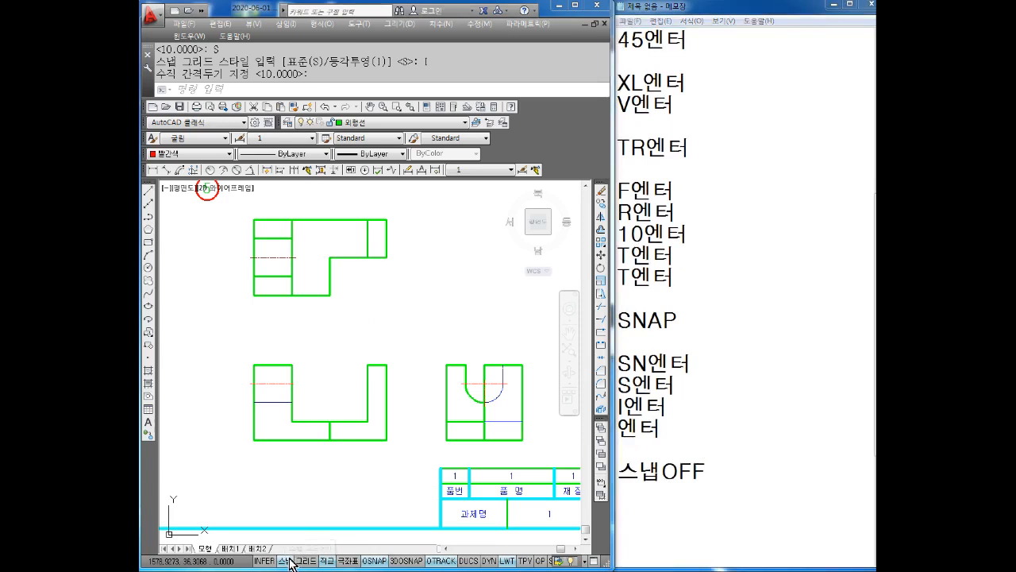
Add the line "F5" to the Notepad notes
{"action": "left_click", "coordinate": [624, 493]}
{"action": "key", "text": "Return"}
{"action": "type", "text": "ㄹㅣ"}
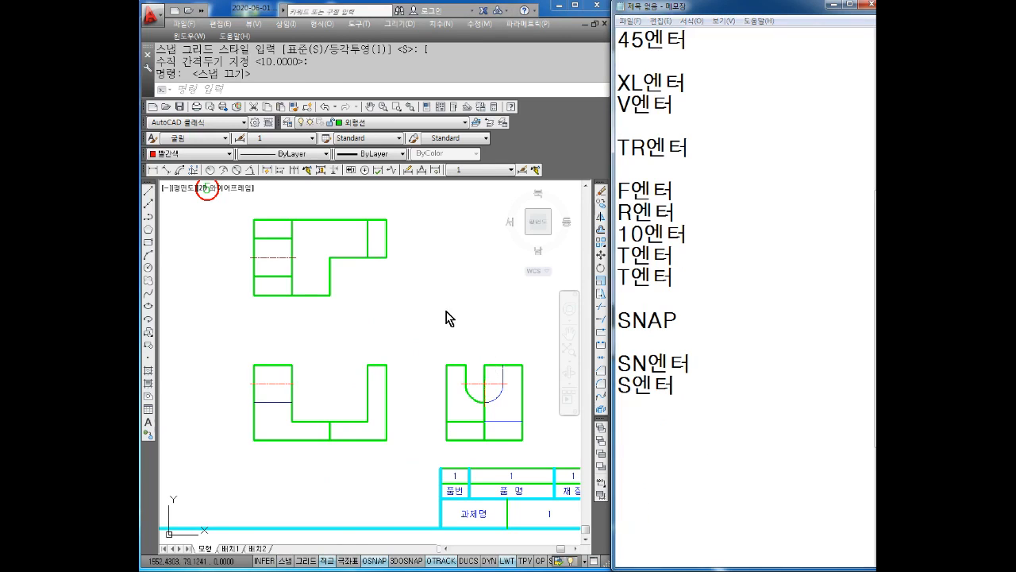
Cycle the AutoCAD isoplane repeatedly through 좌측면도 (left), 평면도 (top) and 우측면도 (right), stopping on 평면도
{"action": "left_click", "coordinate": [466, 328]}
{"action": "key", "text": "F5"}
{"action": "key", "text": "F5"}
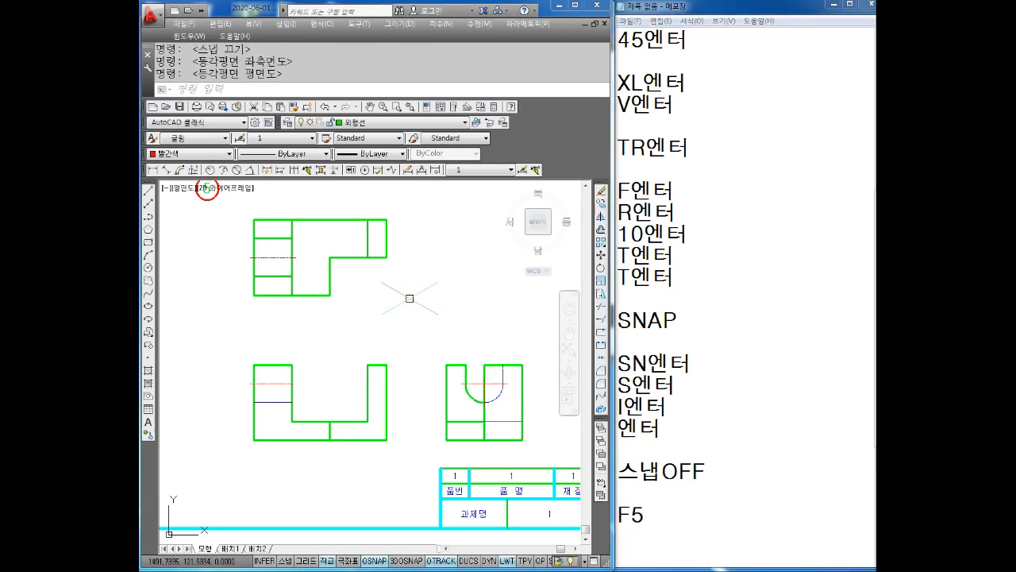
{"action": "key", "text": "F5"}
{"action": "key", "text": "F5"}
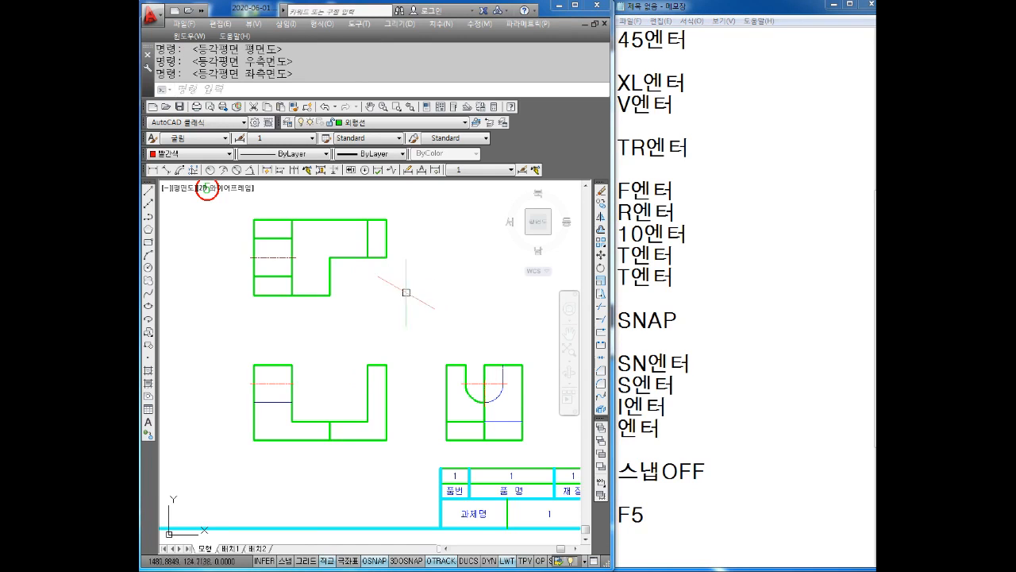
{"action": "key", "text": "F5"}
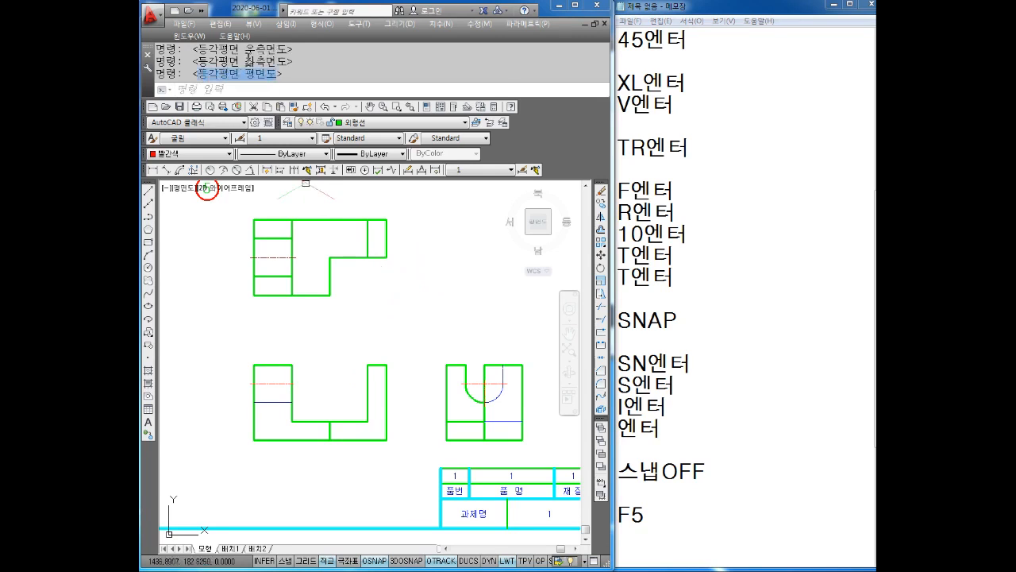
{"action": "left_click", "coordinate": [456, 325]}
{"action": "key", "text": "F5"}
{"action": "left_click", "coordinate": [417, 298]}
{"action": "key", "text": "F5"}
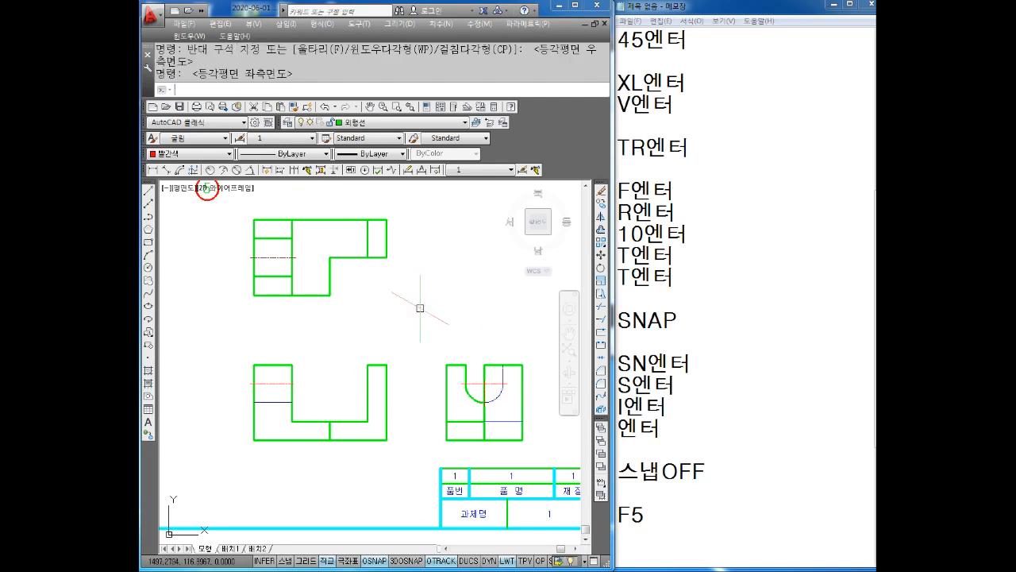
{"action": "key", "text": "F5"}
{"action": "key", "text": "F5"}
{"action": "key", "text": "F5"}
{"action": "key", "text": "F5"}
{"action": "key", "text": "F5"}
{"action": "key", "text": "F5"}
{"action": "key", "text": "F5"}
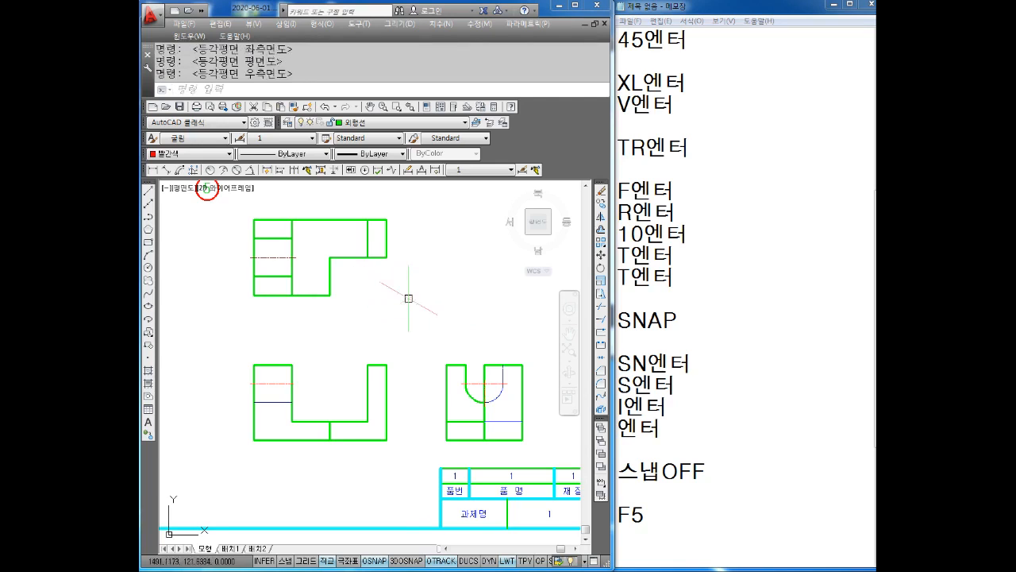
{"action": "key", "text": "F5"}
{"action": "key", "text": "F5"}
{"action": "key", "text": "F5"}
Complete the F5 note in Notepad with "작업평면 변환" and add blank lines below it
{"action": "left_click", "coordinate": [688, 516]}
{"action": "type", "text": "WK"}
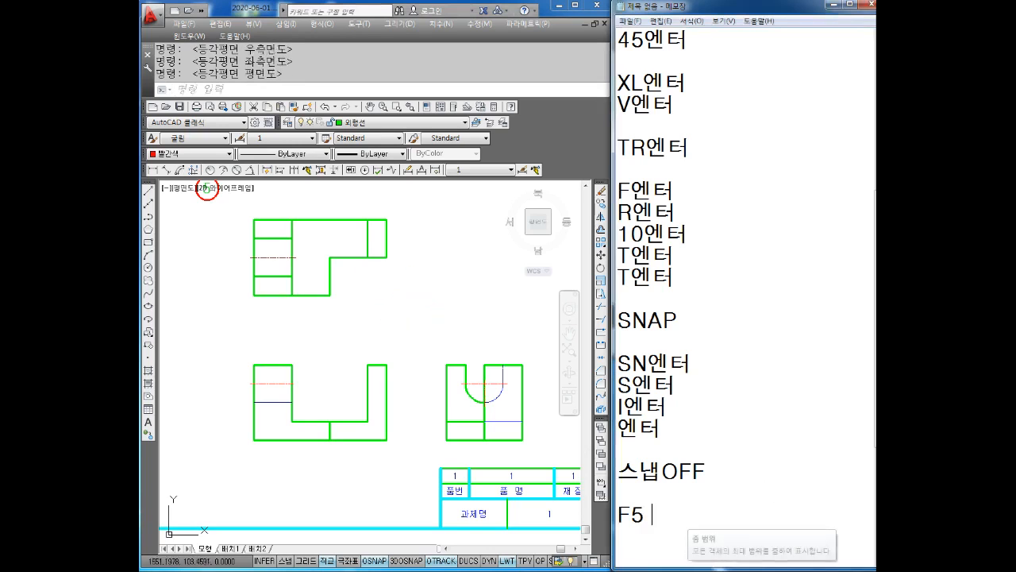
{"action": "type", "text": "rdjqvuda"}
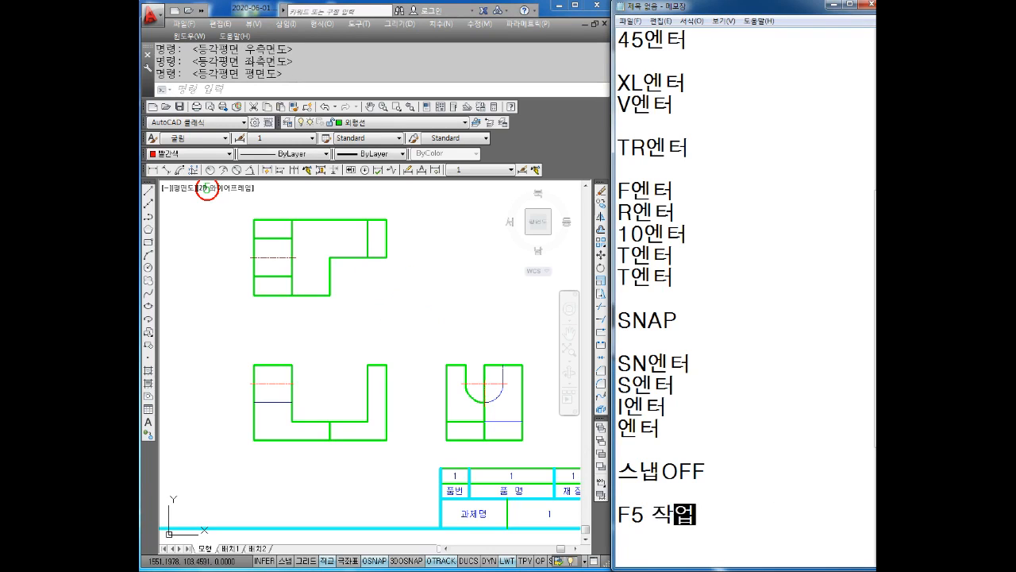
{"action": "type", "text": "js qjsghks"}
{"action": "key", "text": "Return"}
{"action": "key", "text": "Return"}
{"action": "key", "text": "Return"}
{"action": "key", "text": "Return"}
{"action": "key", "text": "Return"}
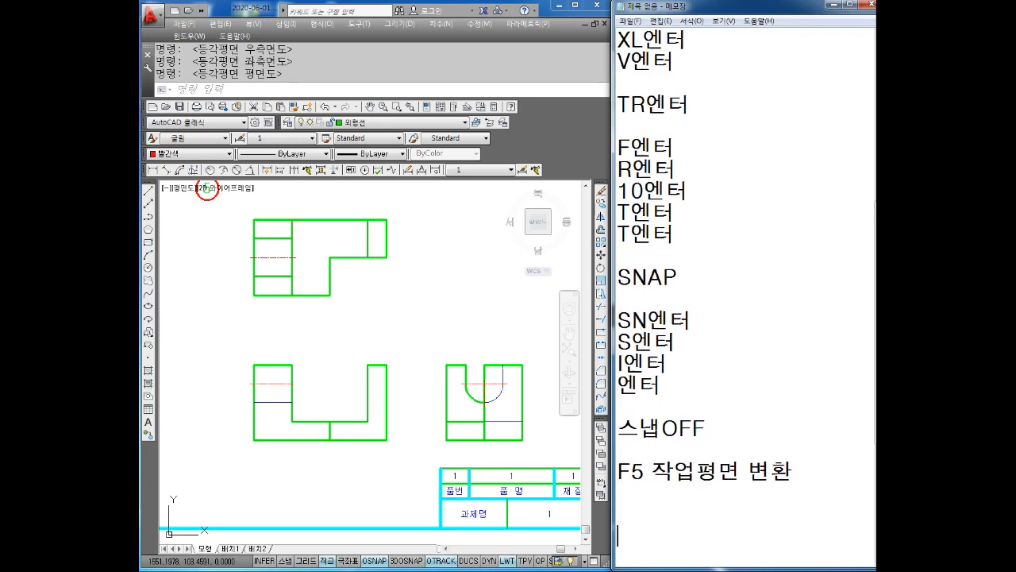
Switch the isoplane in AutoCAD to 좌측면도 (left)
{"action": "middle_click_drag", "start_coordinate": [420, 302], "coordinate": [344, 325]}
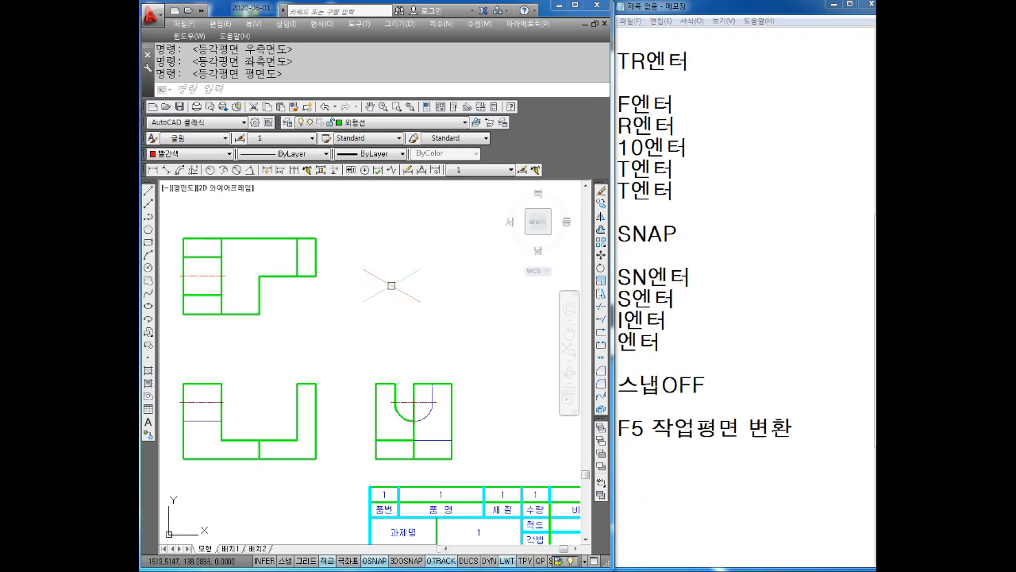
{"action": "key", "text": "F5"}
{"action": "key", "text": "F5"}
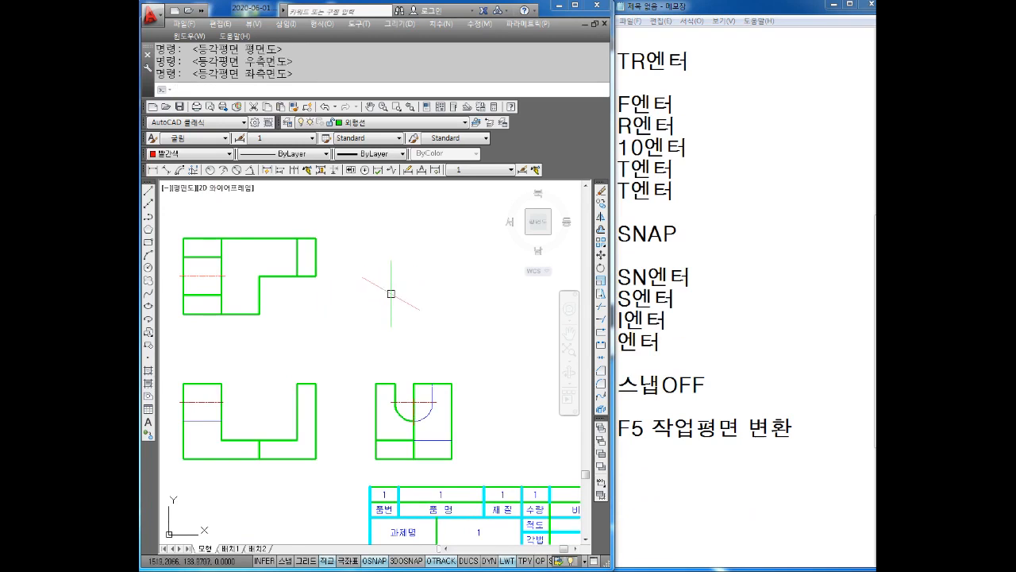
Add the lines "L엔터" and "직교ON" to the Notepad notes
{"action": "left_click", "coordinate": [709, 479]}
{"action": "type", "text": "L엔터"}
{"action": "key", "text": "Return"}
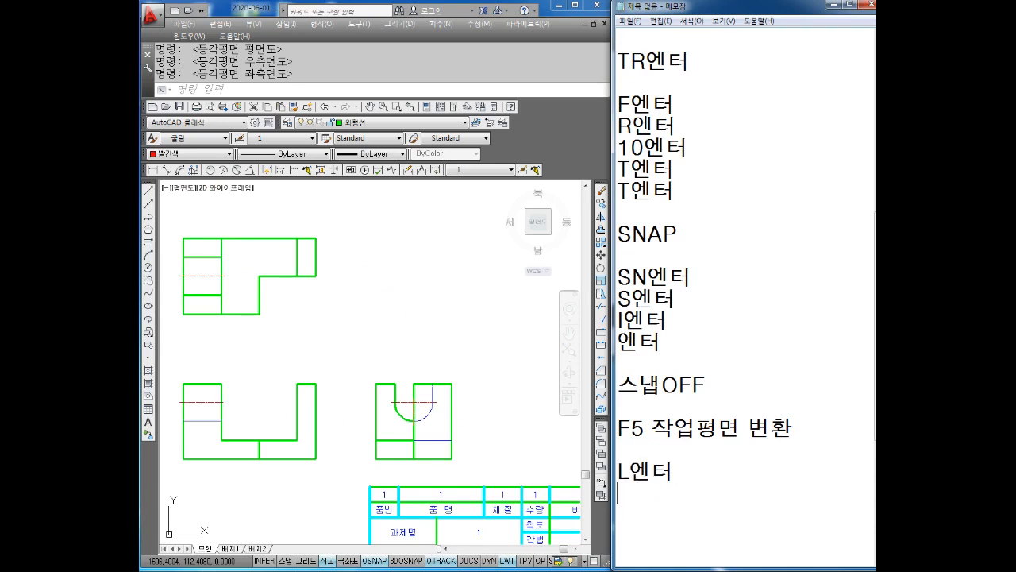
{"action": "type", "text": "지ㅏㄱㄱ"}
{"action": "key", "text": "BackSpace"}
{"action": "key", "text": "BackSpace"}
{"action": "key", "text": "BackSpace"}
{"action": "key", "text": "BackSpace"}
{"action": "type", "text": "직교ON"}
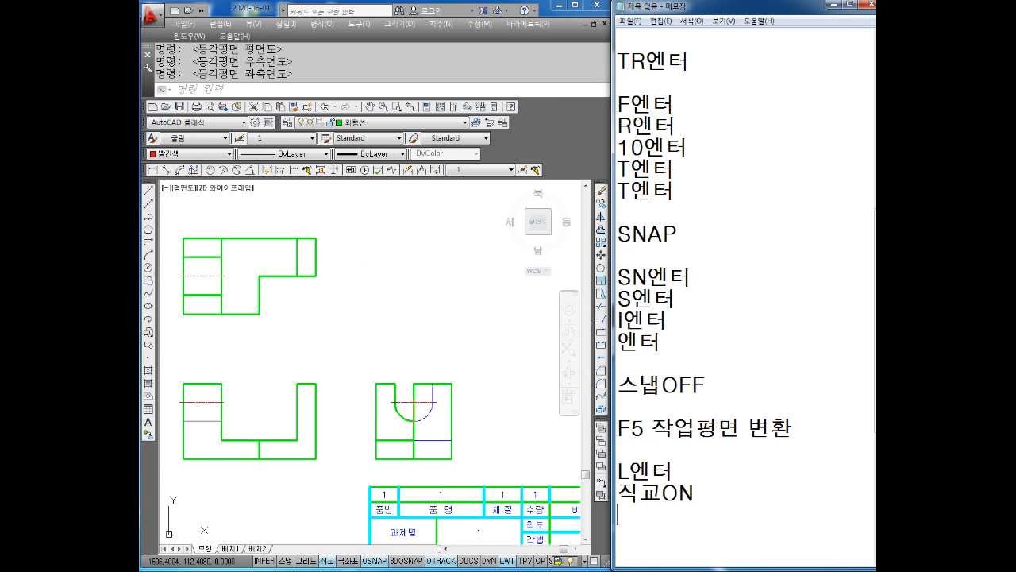
Start an isometric line profile in AutoCAD above the side view: 40 units straight down, then 40 units along 330°
{"action": "left_click", "coordinate": [415, 284]}
{"action": "middle_click_drag", "start_coordinate": [415, 284], "coordinate": [404, 295]}
{"action": "key", "text": "Escape"}
{"action": "key", "text": "Escape"}
{"action": "key", "text": "Escape"}
{"action": "type", "text": "L"}
{"action": "key", "text": "Return"}
{"action": "left_click", "coordinate": [373, 249]}
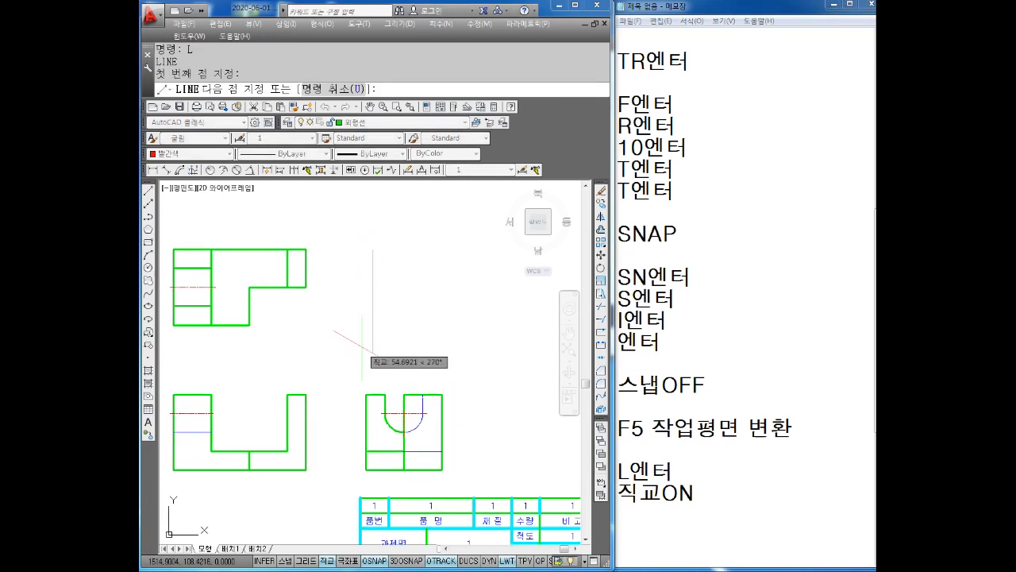
{"action": "type", "text": "40"}
{"action": "key", "text": "Return"}
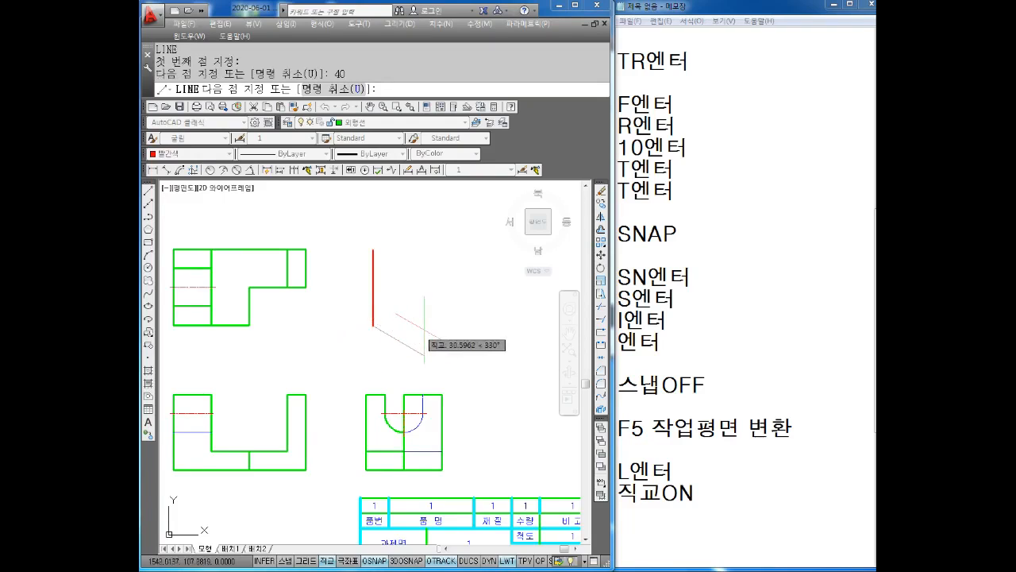
{"action": "type", "text": "40"}
{"action": "key", "text": "Return"}
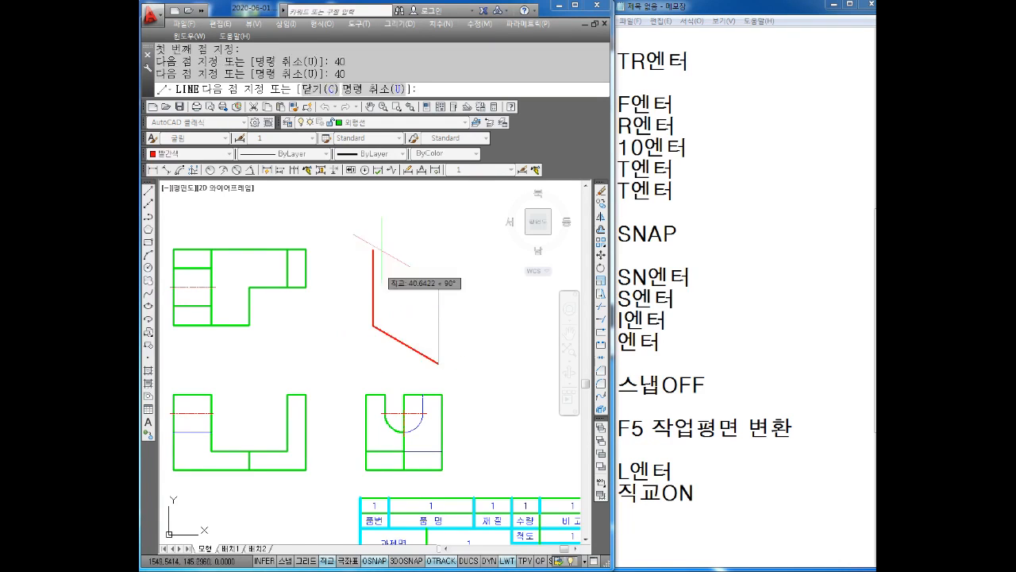
Close the isometric L profile with segments of 10 units up, 20 units along 150°, 30 units up and 20 units along 150°
{"action": "type", "text": "10"}
{"action": "key", "text": "Return"}
{"action": "type", "text": "20"}
{"action": "key", "text": "Return"}
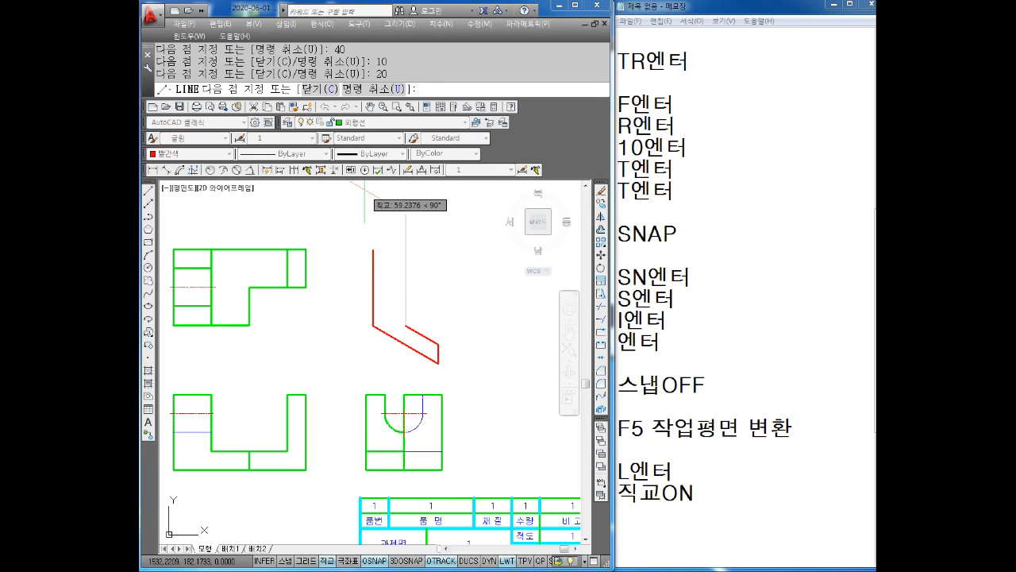
{"action": "type", "text": "30"}
{"action": "key", "text": "Return"}
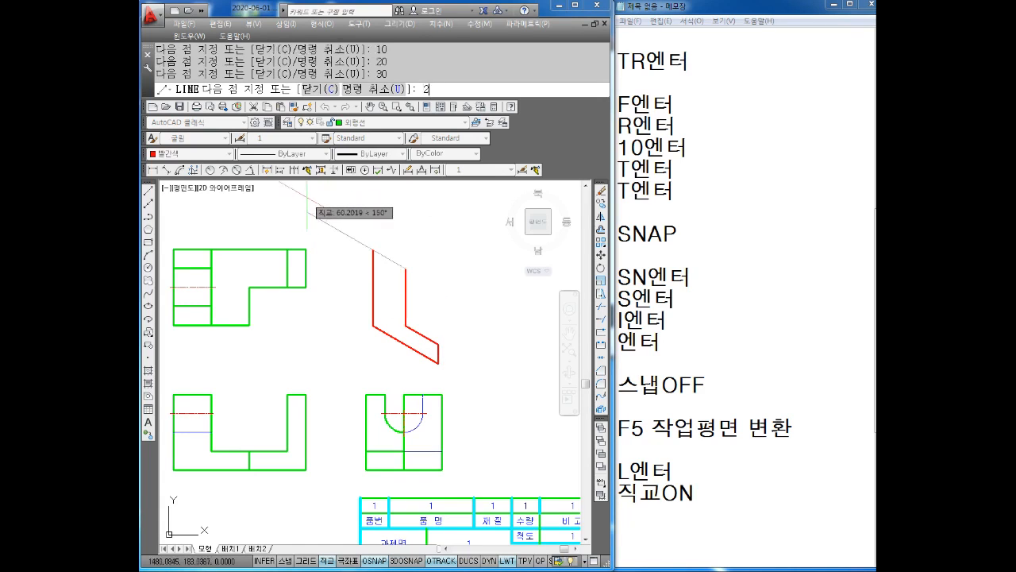
{"action": "key", "text": "Escape"}
{"action": "middle_click_drag", "start_coordinate": [453, 317], "coordinate": [432, 326]}
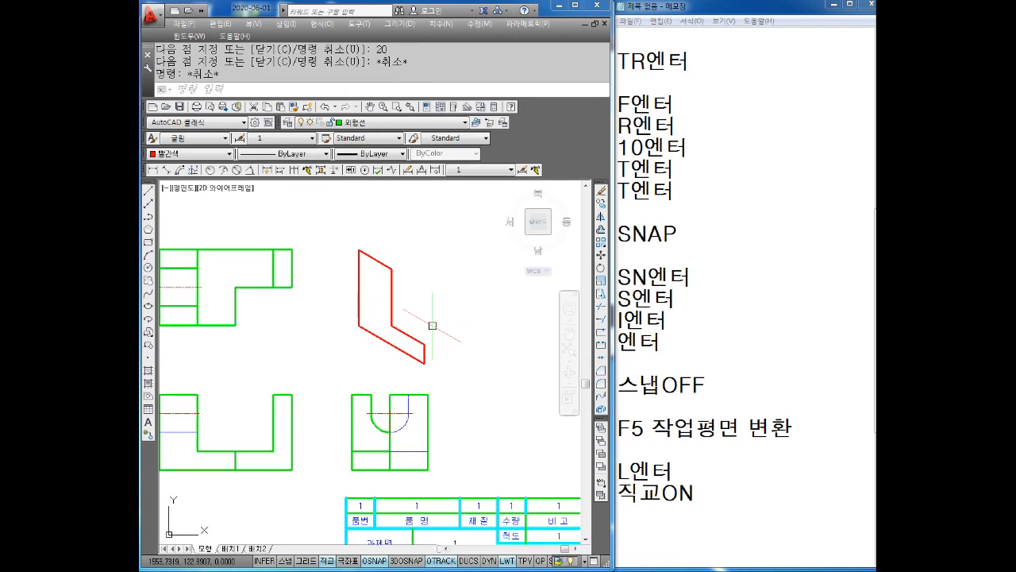
{"action": "middle_click_drag", "start_coordinate": [422, 318], "coordinate": [417, 324]}
{"action": "key", "text": "Escape"}
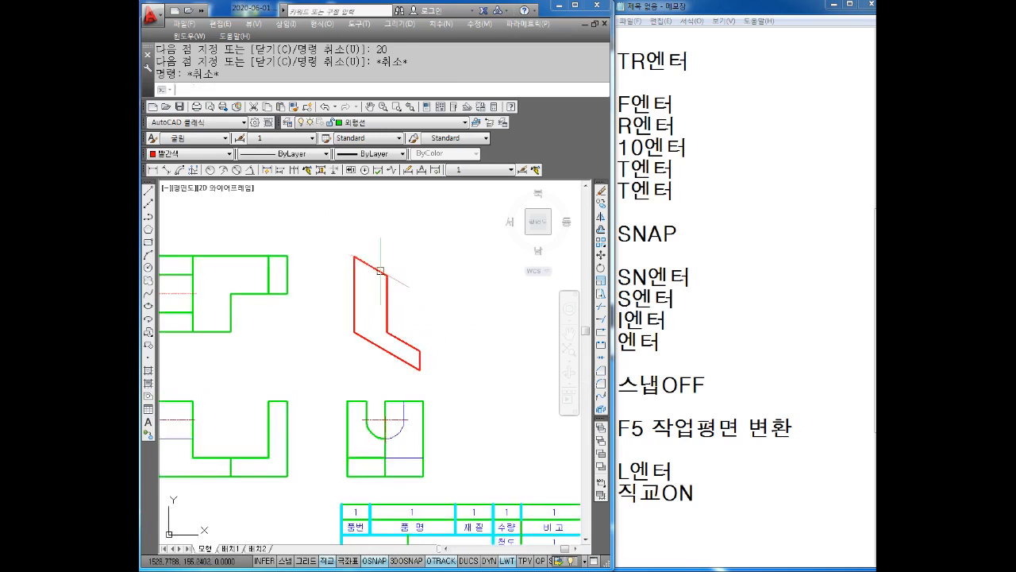
On the top isoplane (평면도), draw the upright's top face from its upper-left corner: 10 units at 30°, 20 at 330° and 10 at 210°
{"action": "key", "text": "F5"}
{"action": "scroll", "coordinate": [374, 256], "scroll_direction": "up", "scroll_amount": 2}
{"action": "key", "text": "Escape"}
{"action": "type", "text": "L"}
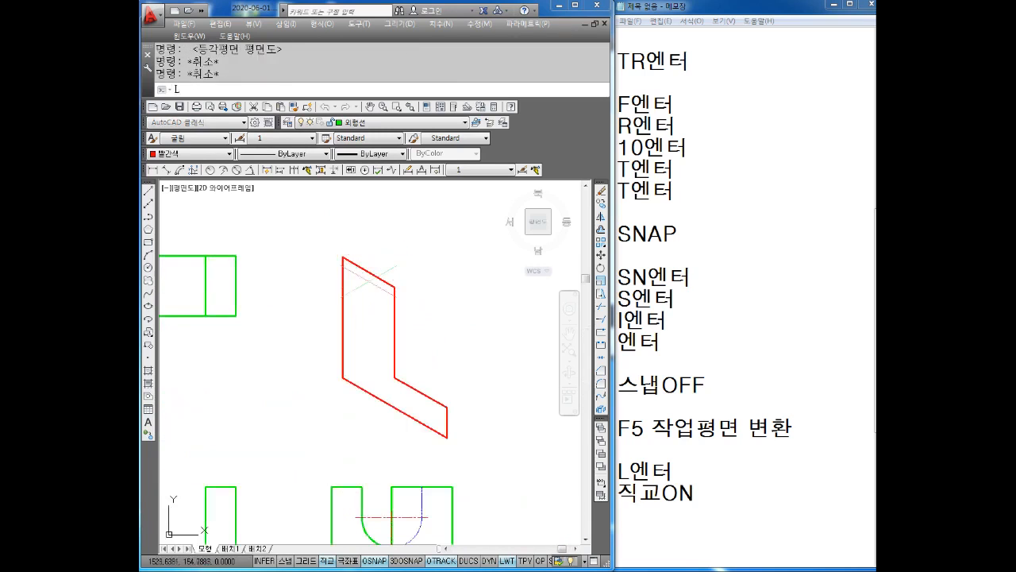
{"action": "key", "text": "Return"}
{"action": "left_click", "coordinate": [344, 256]}
{"action": "type", "text": "10"}
{"action": "key", "text": "Return"}
{"action": "type", "text": "20"}
{"action": "key", "text": "Return"}
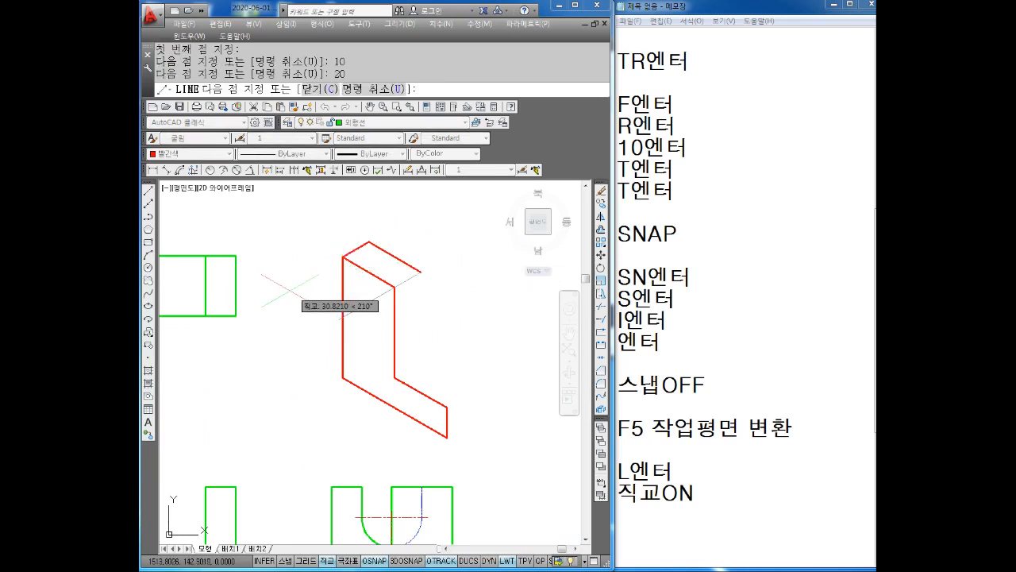
{"action": "type", "text": "10"}
{"action": "key", "text": "Return"}
{"action": "key", "text": "Escape"}
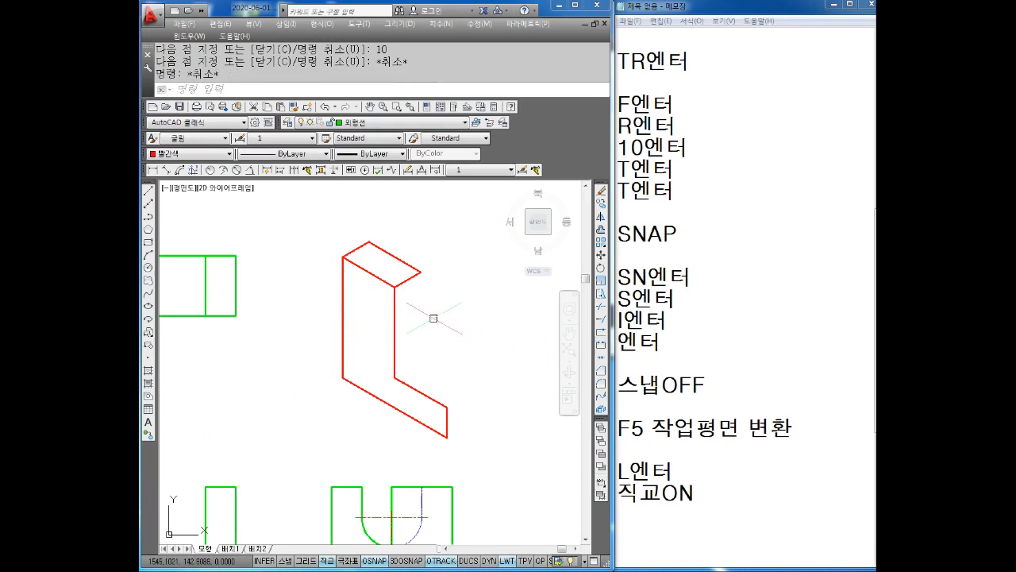
Try to draw a 10-unit line from the right corner of the upright's top face
{"action": "middle_click_drag", "start_coordinate": [434, 318], "coordinate": [413, 306]}
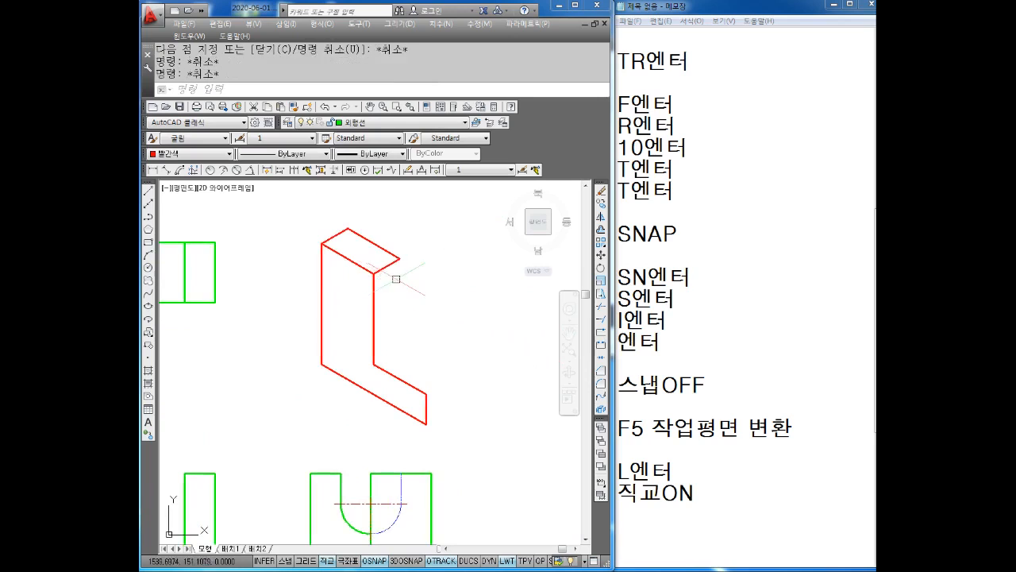
{"action": "type", "text": "L"}
{"action": "key", "text": "Return"}
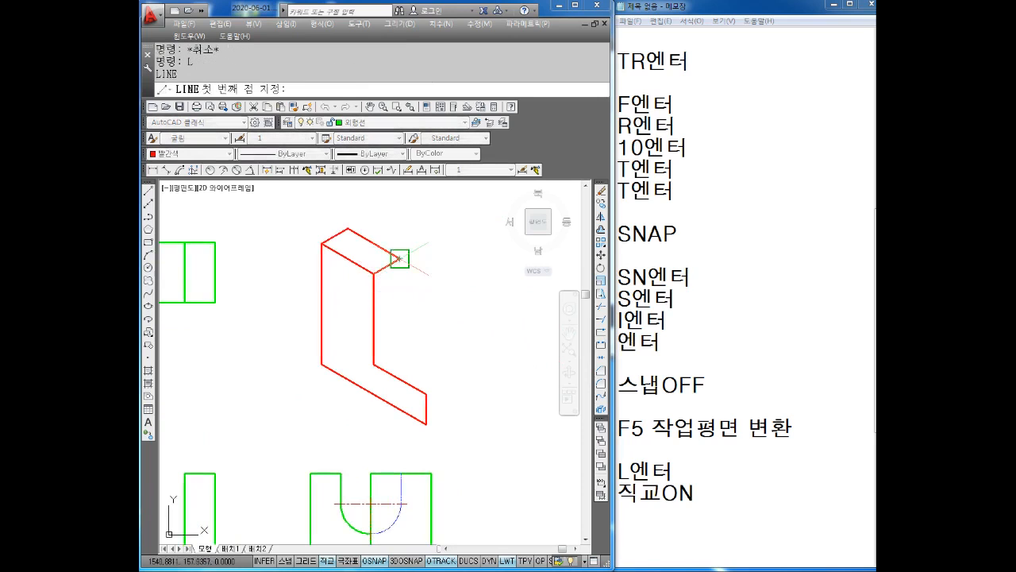
{"action": "left_click", "coordinate": [400, 258]}
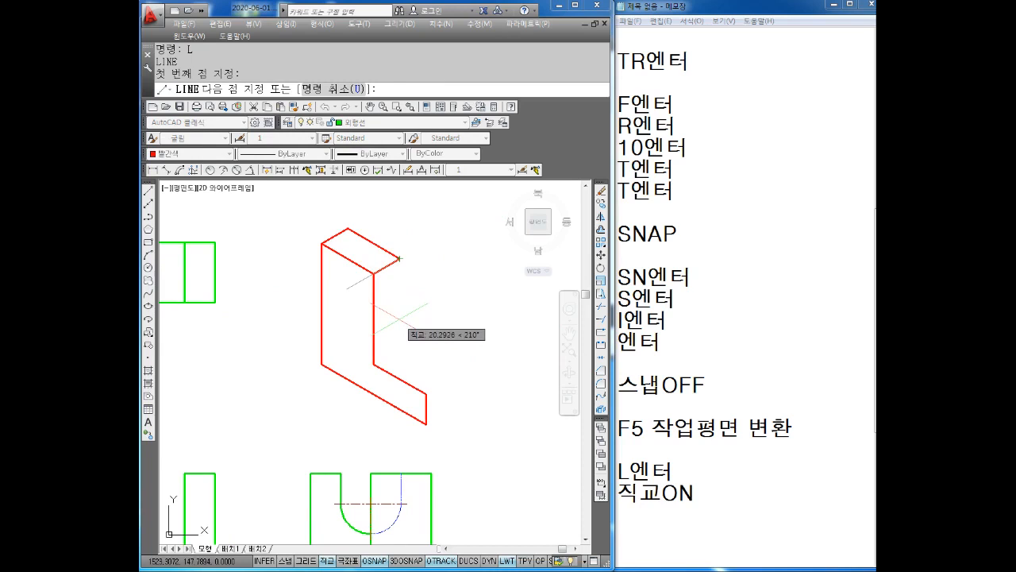
{"action": "key", "text": "Escape"}
{"action": "key", "text": "Escape"}
{"action": "key", "text": "Escape"}
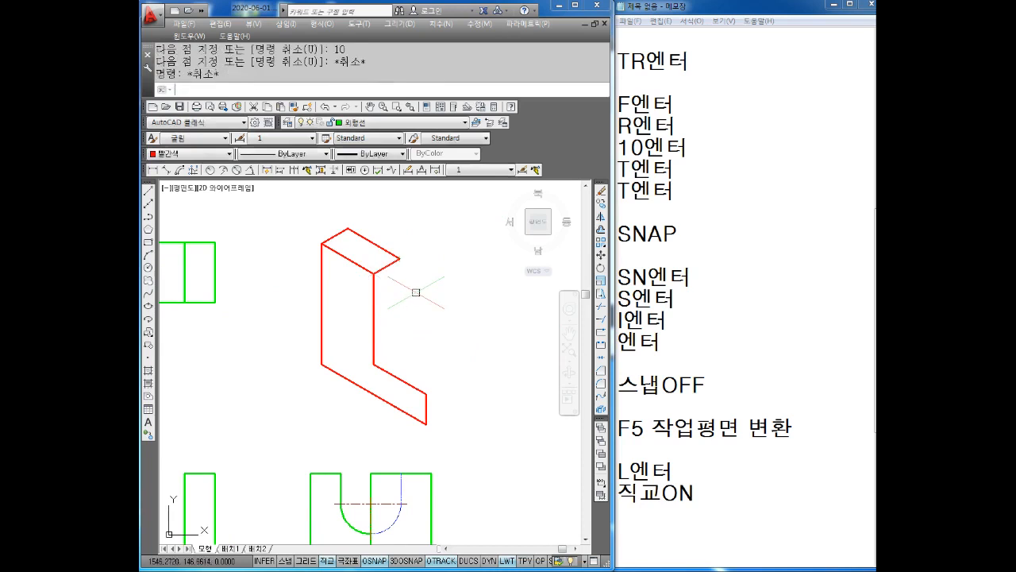
On the right isoplane (우측면도), draw a 10-unit line straight down from the right corner of the upright's top face
{"action": "type", "text": "L"}
{"action": "key", "text": "Return"}
{"action": "left_click", "coordinate": [400, 258]}
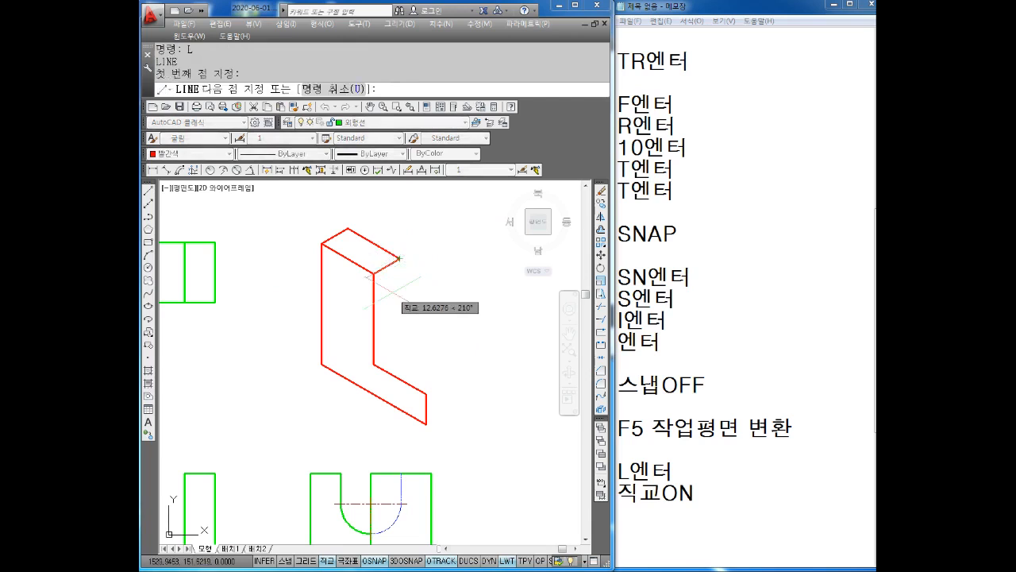
{"action": "key", "text": "F5"}
{"action": "type", "text": "10"}
{"action": "key", "text": "Return"}
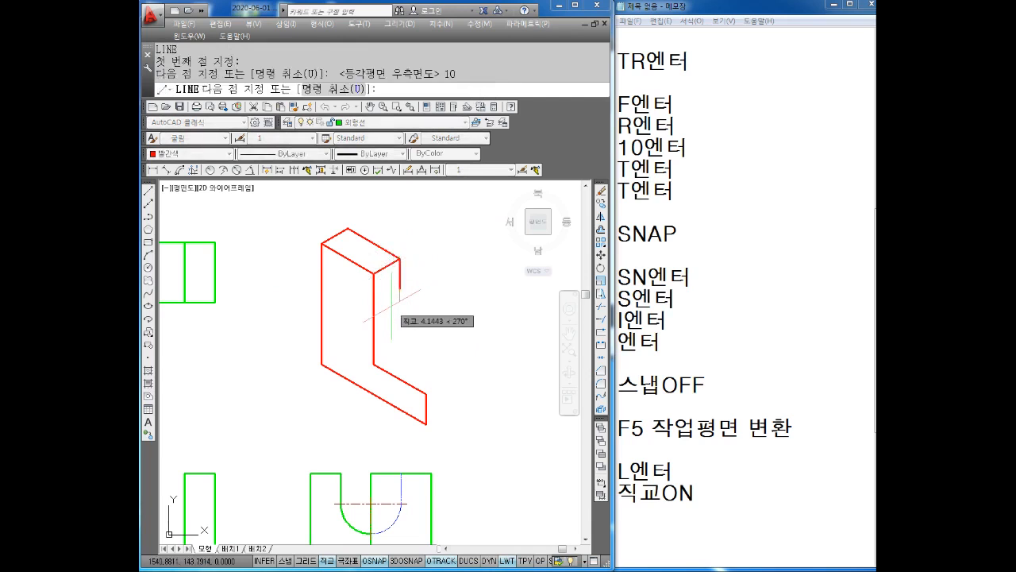
{"action": "key", "text": "Escape"}
{"action": "key", "text": "Escape"}
Erase the duplicate line lying over the short right edge of the upright's top face
{"action": "left_click", "coordinate": [387, 266]}
{"action": "key", "text": "Escape"}
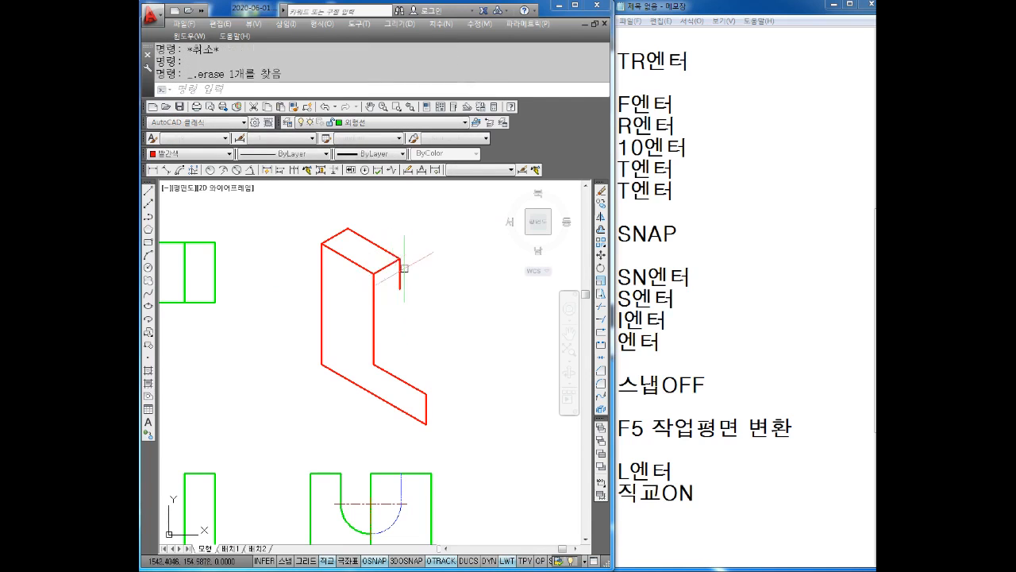
{"action": "left_click", "coordinate": [399, 274]}
{"action": "key", "text": "Escape"}
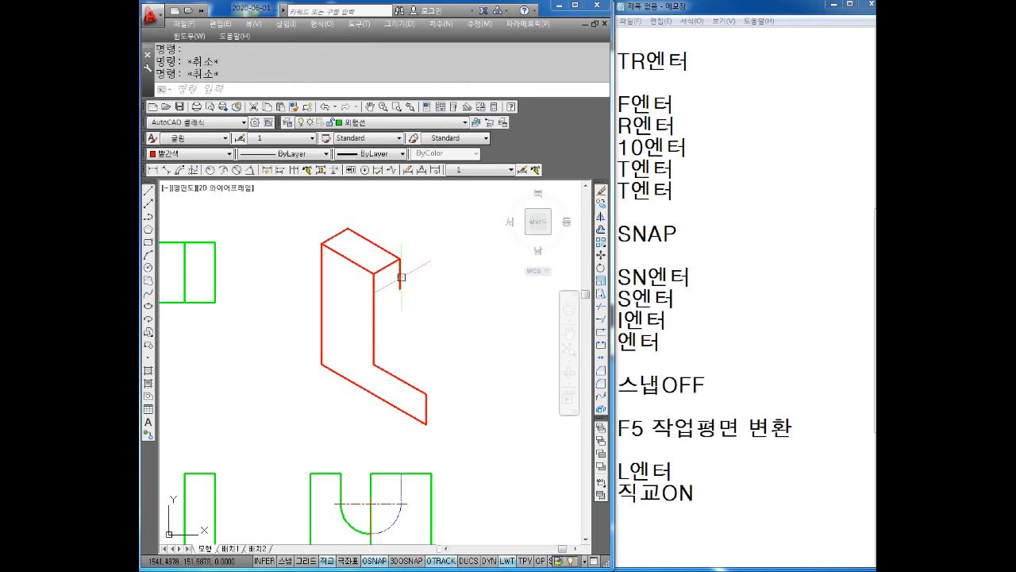
{"action": "middle_click_drag", "start_coordinate": [404, 302], "coordinate": [399, 300]}
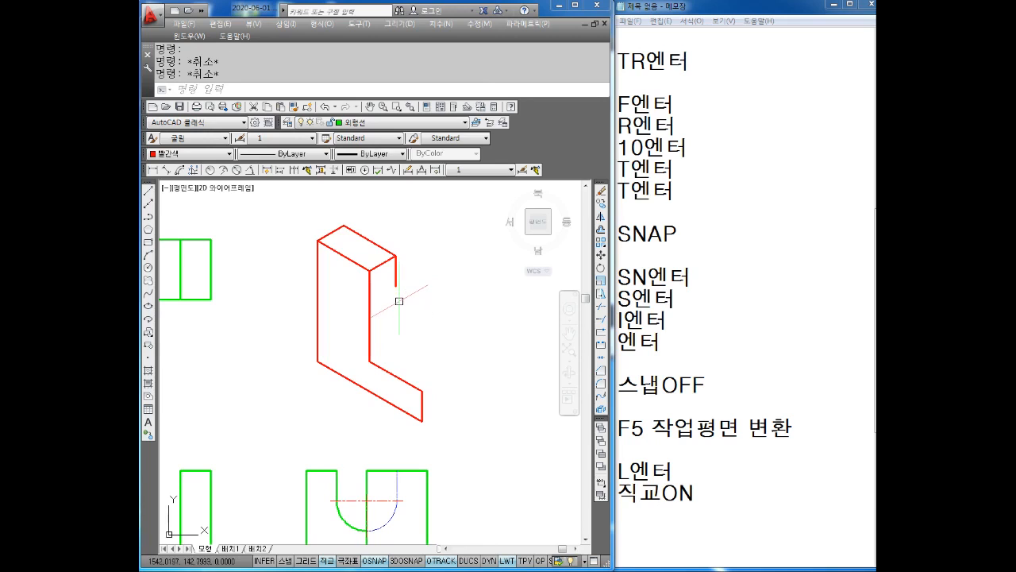
On the top isoplane (평면도), draw a 40-unit line at 30° from the inner corner of the L profile
{"action": "key", "text": "F5"}
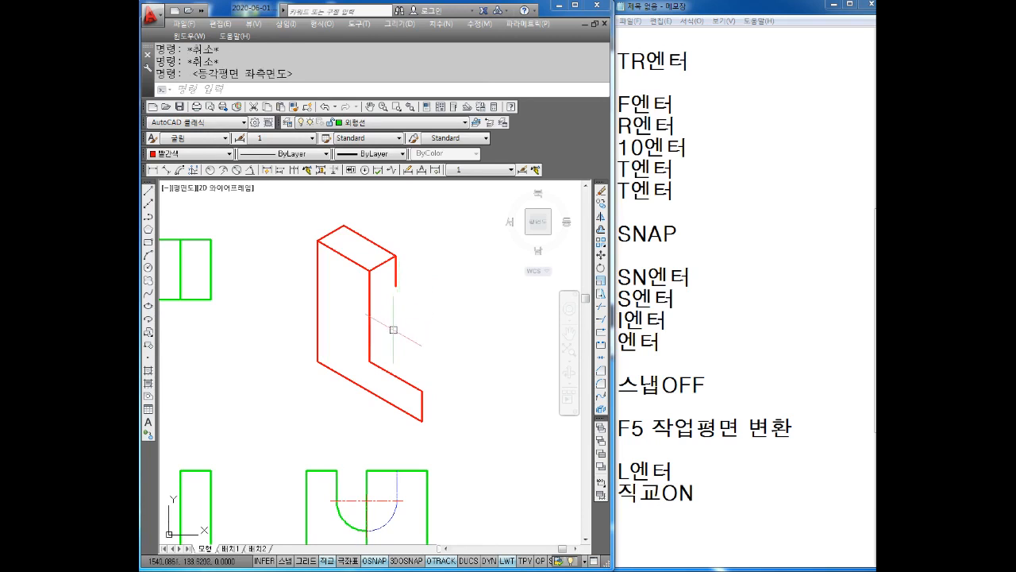
{"action": "type", "text": "L"}
{"action": "key", "text": "Return"}
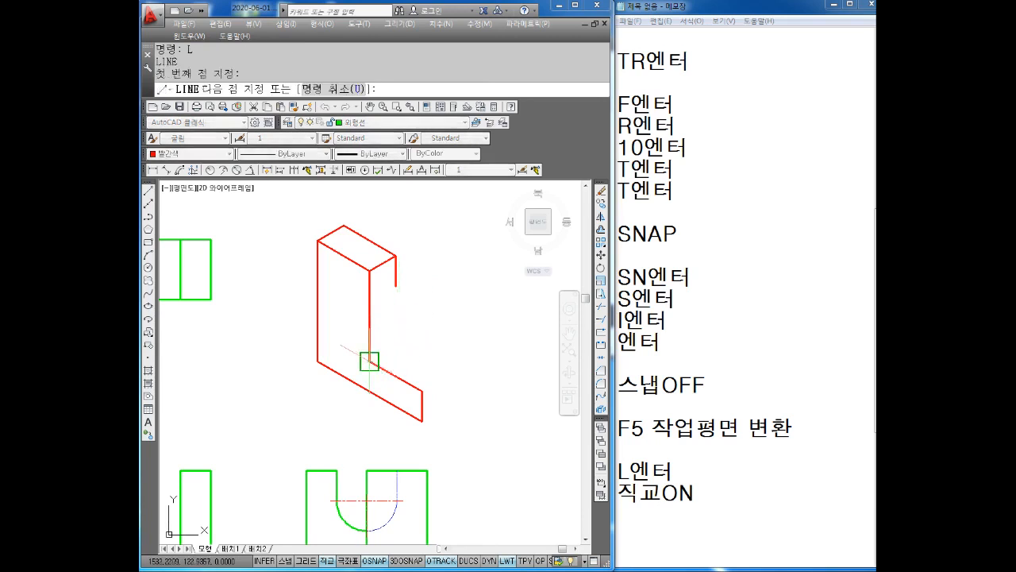
{"action": "left_click", "coordinate": [370, 362]}
{"action": "key", "text": "F5"}
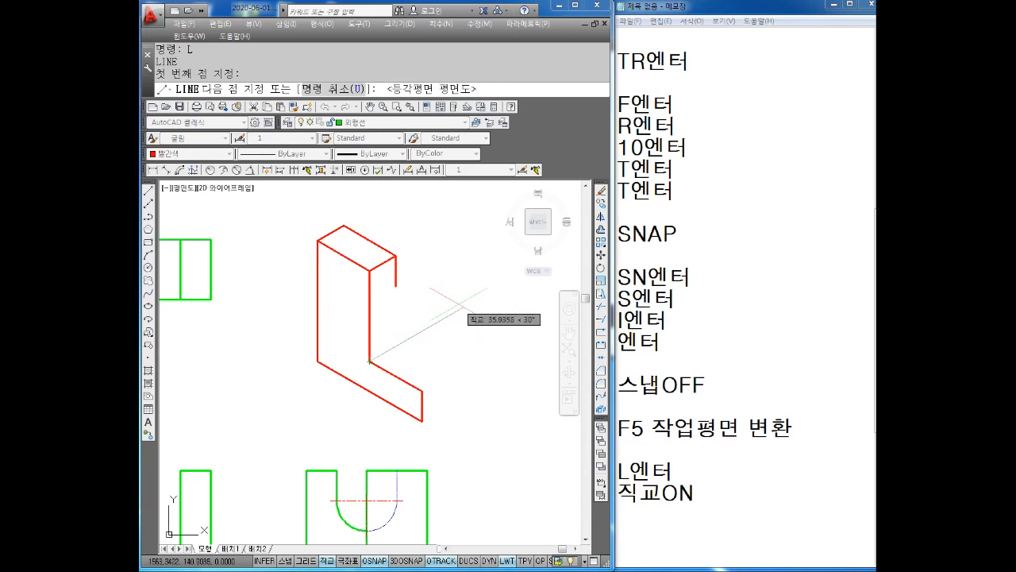
{"action": "type", "text": "40"}
{"action": "key", "text": "Return"}
{"action": "key", "text": "Escape"}
{"action": "key", "text": "Escape"}
From the upper corner of the profile's foot, draw lines of 20 units at 30° and 20 units at 330°
{"action": "middle_click_drag", "start_coordinate": [434, 329], "coordinate": [400, 316]}
{"action": "key", "text": "Return"}
{"action": "left_click", "coordinate": [388, 378]}
{"action": "type", "text": "2"}
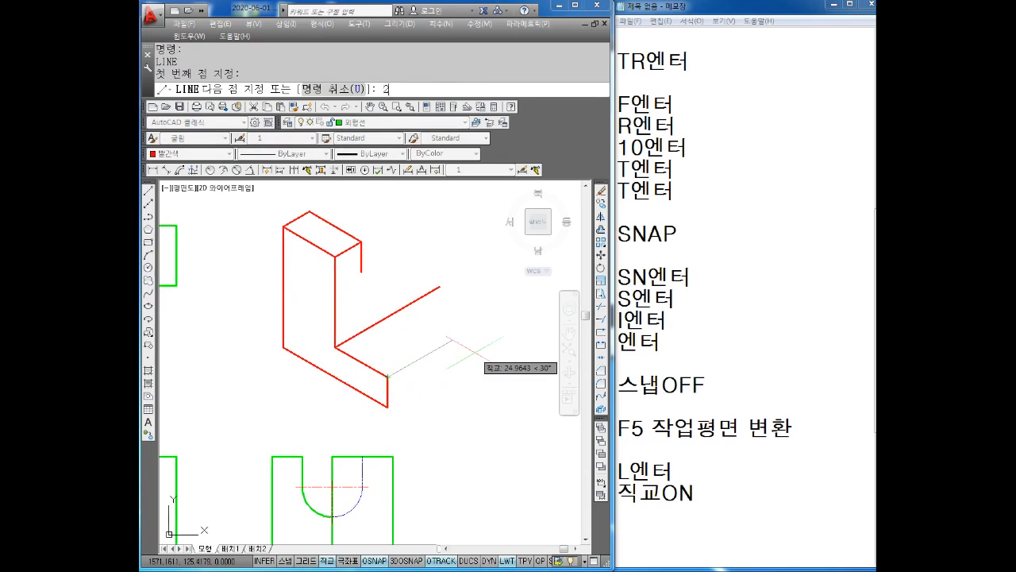
{"action": "type", "text": "0"}
{"action": "key", "text": "Return"}
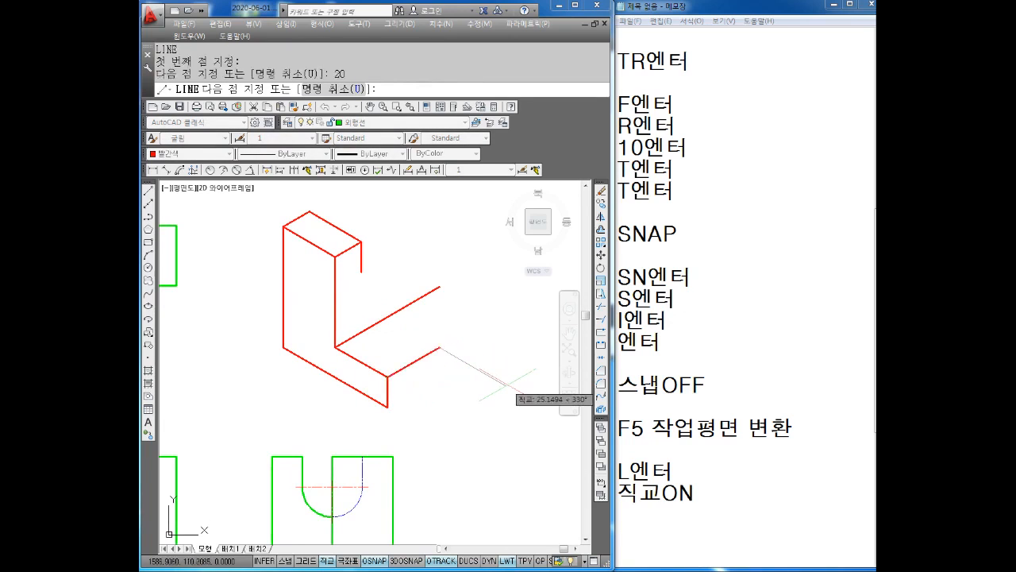
{"action": "type", "text": "20"}
{"action": "key", "text": "Return"}
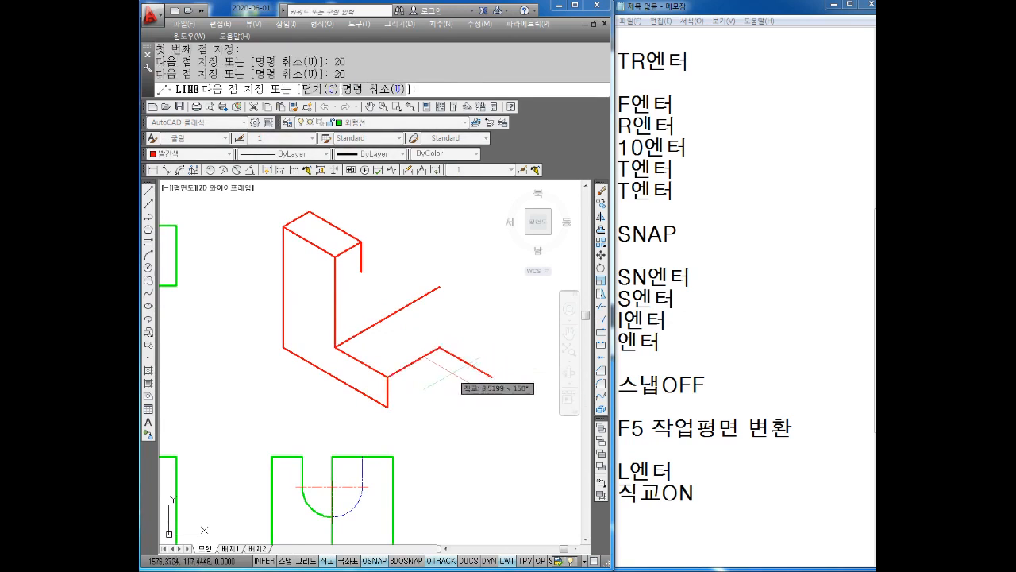
{"action": "middle_click_drag", "start_coordinate": [452, 382], "coordinate": [431, 370]}
{"action": "key", "text": "Escape"}
{"action": "key", "text": "Escape"}
From the lower corner of the profile's foot, draw parallel lines of 20 units at 30° and 20 units at 330°
{"action": "key", "text": "Return"}
{"action": "left_click", "coordinate": [366, 394]}
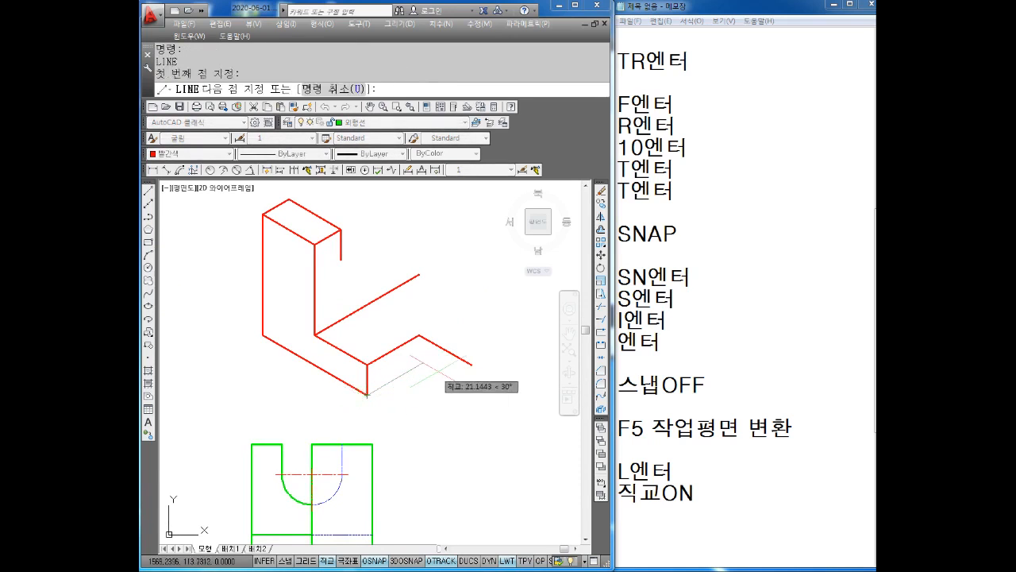
{"action": "type", "text": "20"}
{"action": "key", "text": "Return"}
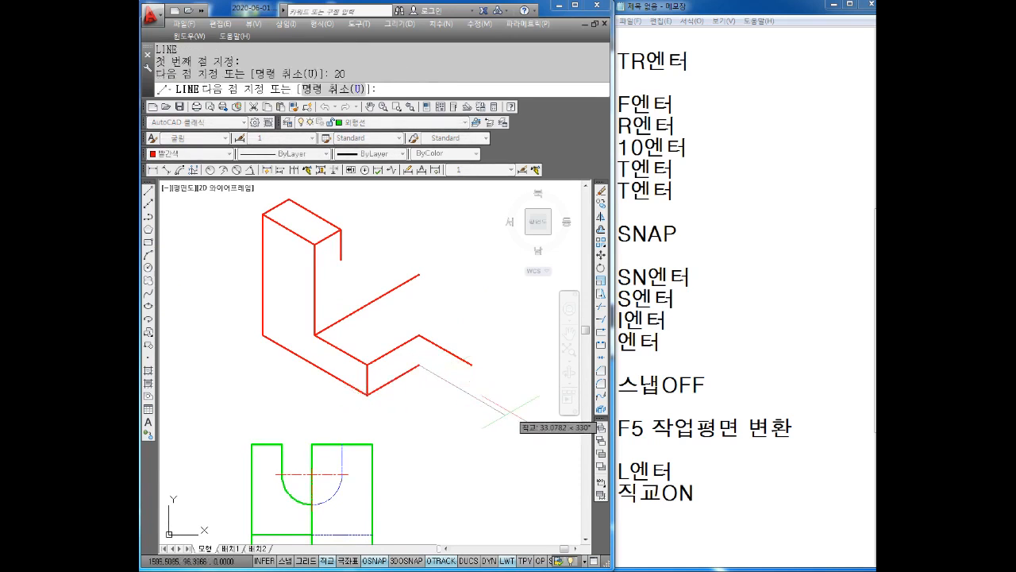
{"action": "type", "text": "20"}
{"action": "key", "text": "Return"}
{"action": "key", "text": "Escape"}
{"action": "key", "text": "Escape"}
{"action": "middle_click_drag", "start_coordinate": [459, 347], "coordinate": [448, 354]}
{"action": "key", "text": "Escape"}
{"action": "key", "text": "Escape"}
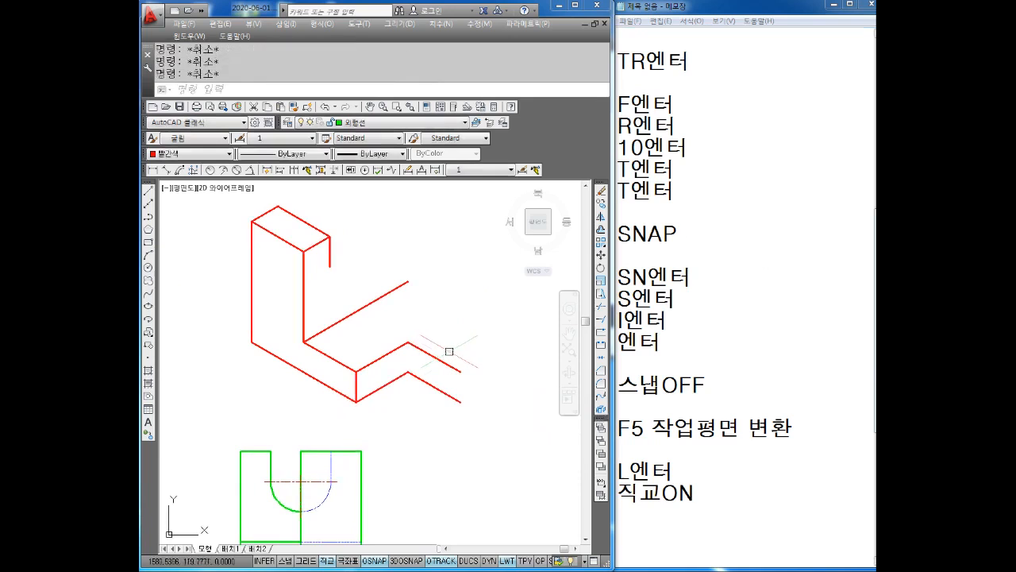
Connect the bends of the upper and lower base edges with a vertical line
{"action": "type", "text": "l"}
{"action": "key", "text": "Return"}
{"action": "left_click", "coordinate": [408, 343]}
{"action": "left_click", "coordinate": [408, 372]}
{"action": "key", "text": "Escape"}
{"action": "middle_click_drag", "start_coordinate": [502, 400], "coordinate": [479, 418]}
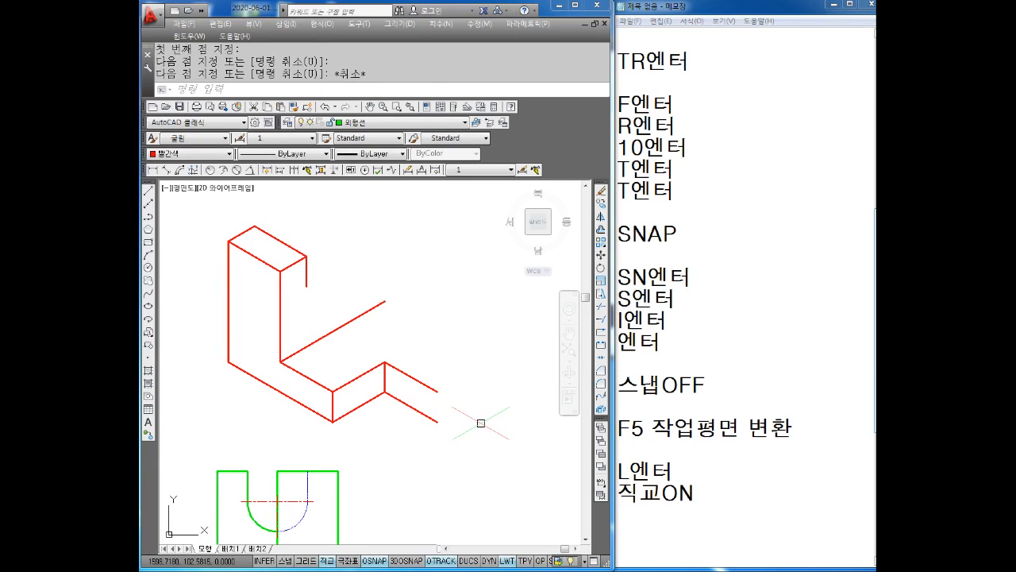
{"action": "key", "text": "Escape"}
{"action": "key", "text": "Escape"}
{"action": "key", "text": "Escape"}
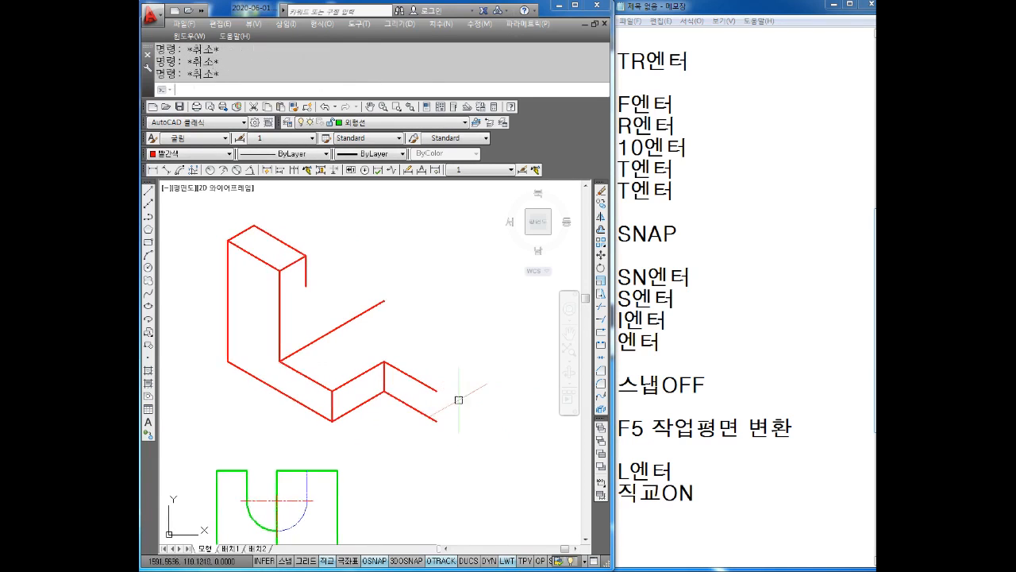
On the left isoplane (좌측면도), draw from the upper base edge's end: 30 units up, 10 at 330°, 40 down and 10 at 150°
{"action": "key", "text": "F5"}
{"action": "type", "text": "l"}
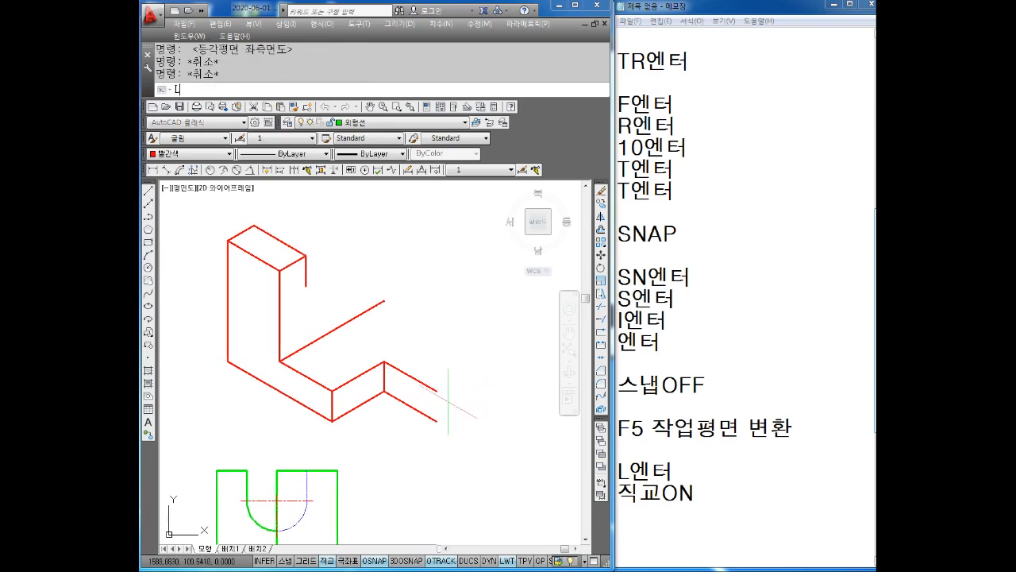
{"action": "key", "text": "Return"}
{"action": "left_click", "coordinate": [436, 390]}
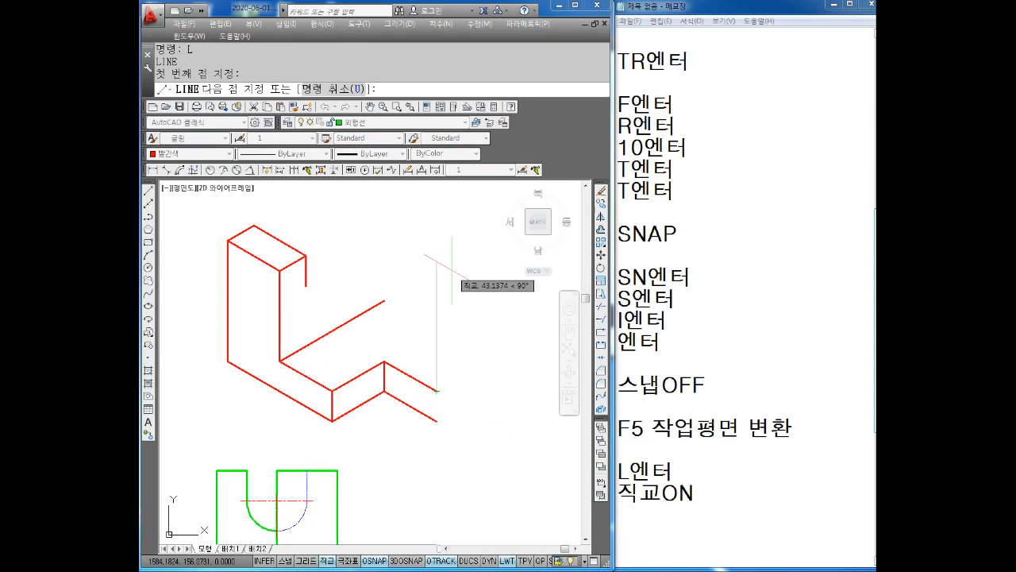
{"action": "type", "text": "30"}
{"action": "key", "text": "Return"}
{"action": "type", "text": "1"}
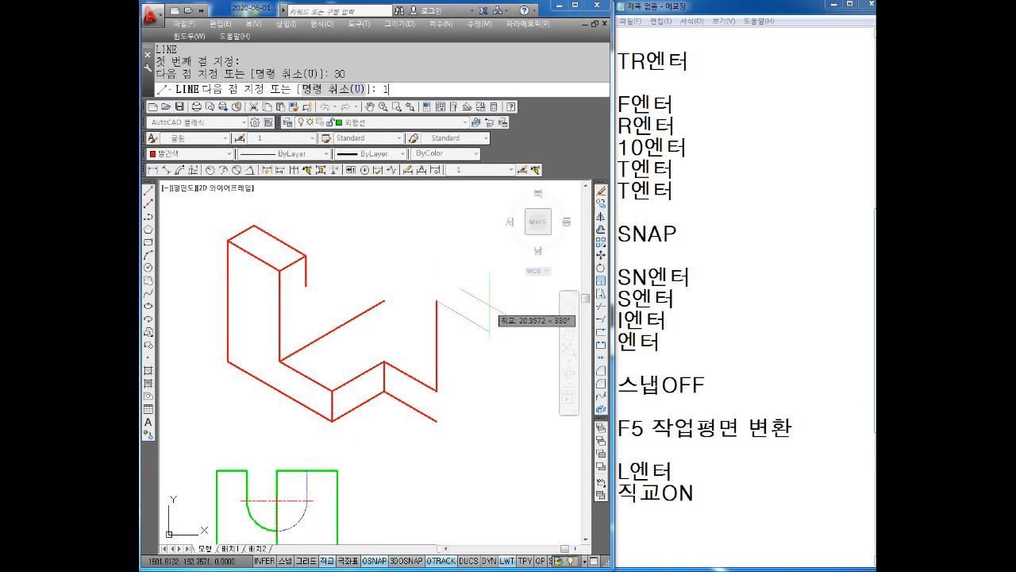
{"action": "type", "text": "0"}
{"action": "key", "text": "Return"}
{"action": "type", "text": "40"}
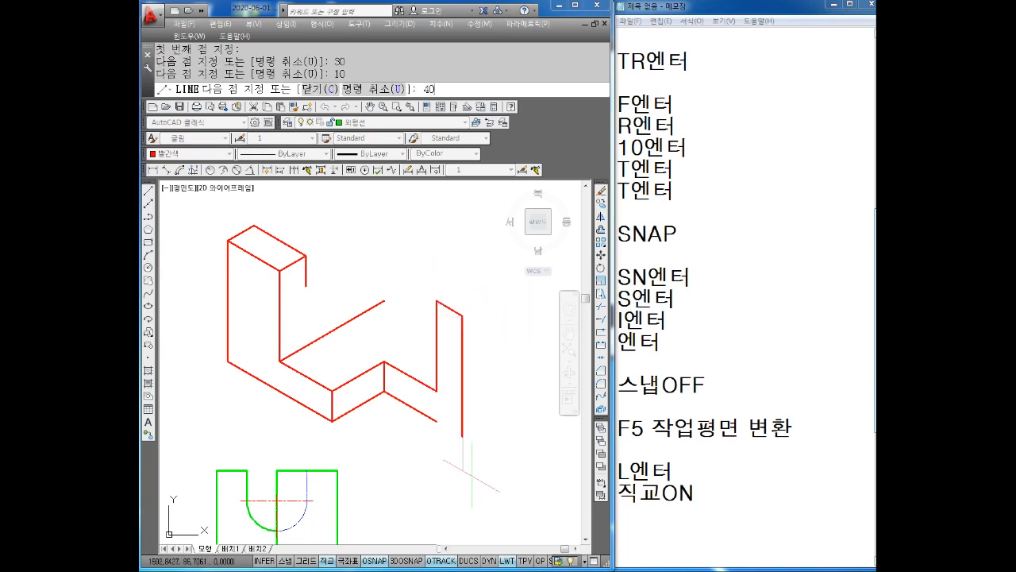
{"action": "key", "text": "Return"}
{"action": "key", "text": "Escape"}
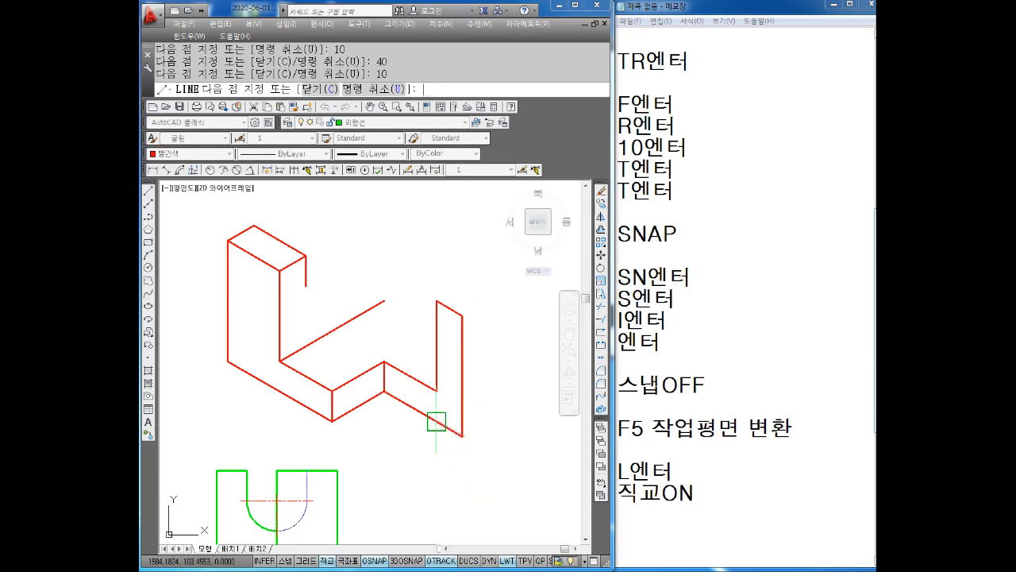
{"action": "middle_click_drag", "start_coordinate": [438, 415], "coordinate": [401, 420]}
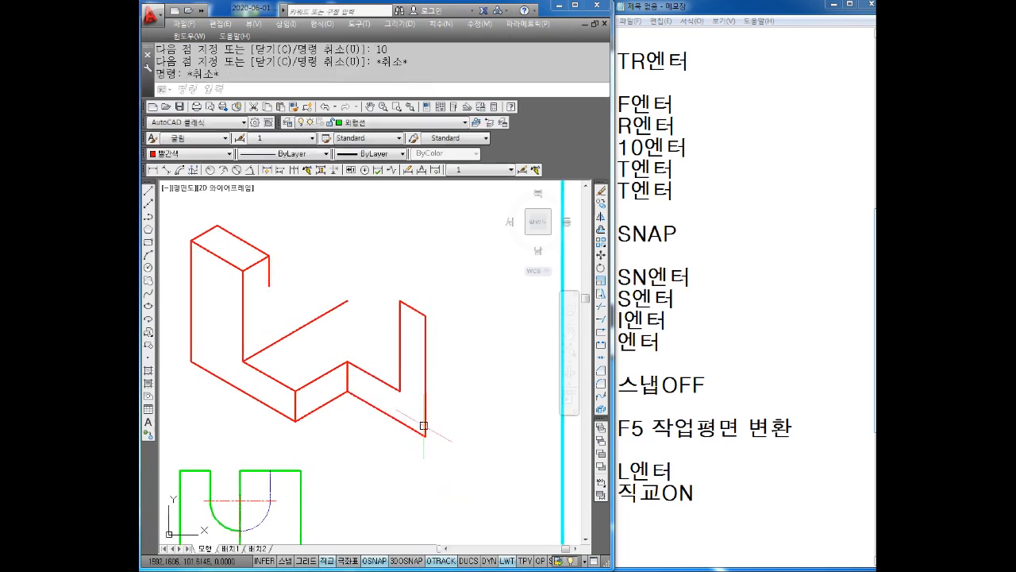
On the top isoplane (평면도), draw the right upright's top face from its upper corner: 20 at 30°, 10 at 330° and 20 at 210°
{"action": "key", "text": "Escape"}
{"action": "key", "text": "Escape"}
{"action": "key", "text": "F5"}
{"action": "key", "text": "Escape"}
{"action": "key", "text": "Escape"}
{"action": "type", "text": "L"}
{"action": "key", "text": "Return"}
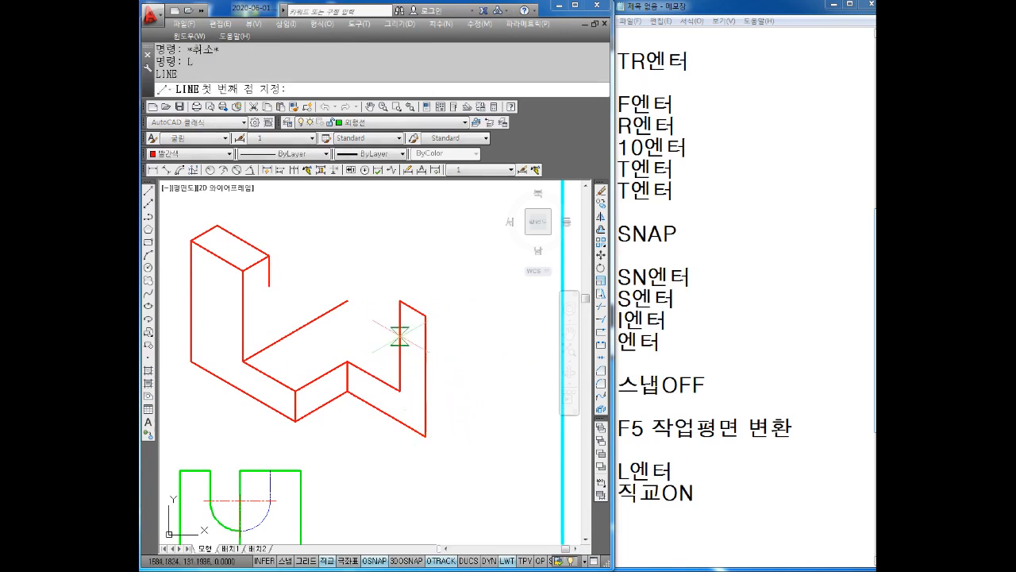
{"action": "left_click", "coordinate": [399, 301]}
{"action": "type", "text": "20"}
{"action": "key", "text": "Return"}
{"action": "type", "text": "10"}
{"action": "key", "text": "Return"}
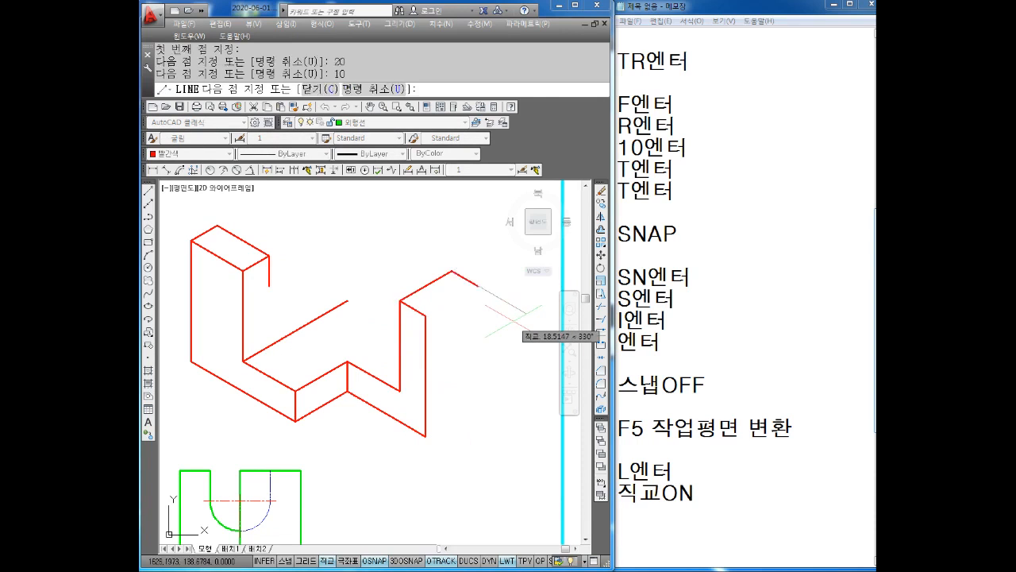
{"action": "left_click", "coordinate": [425, 315]}
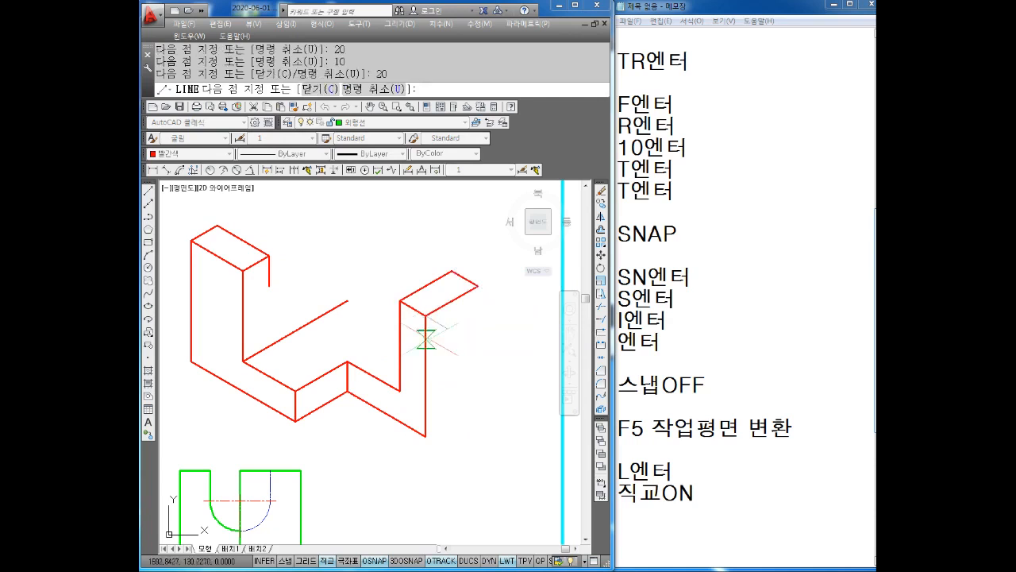
On the right isoplane (우측면도), draw from the outer corner of the right upright's top face: 40 units down and 20 at 210°
{"action": "key", "text": "Escape"}
{"action": "key", "text": "Escape"}
{"action": "key", "text": "Escape"}
{"action": "type", "text": "L"}
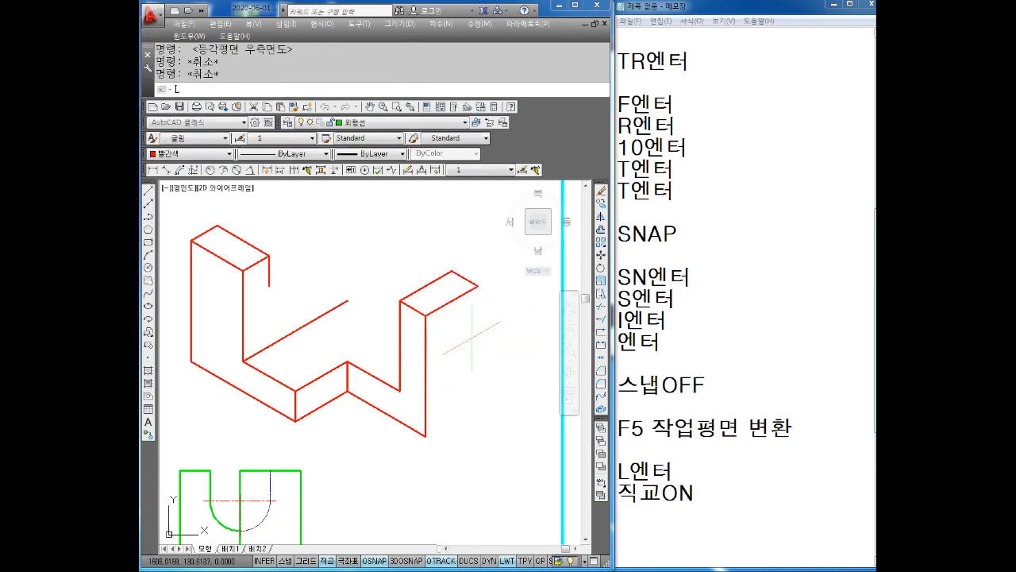
{"action": "key", "text": "Return"}
{"action": "left_click", "coordinate": [479, 285]}
{"action": "type", "text": "40"}
{"action": "key", "text": "Return"}
{"action": "type", "text": "2"}
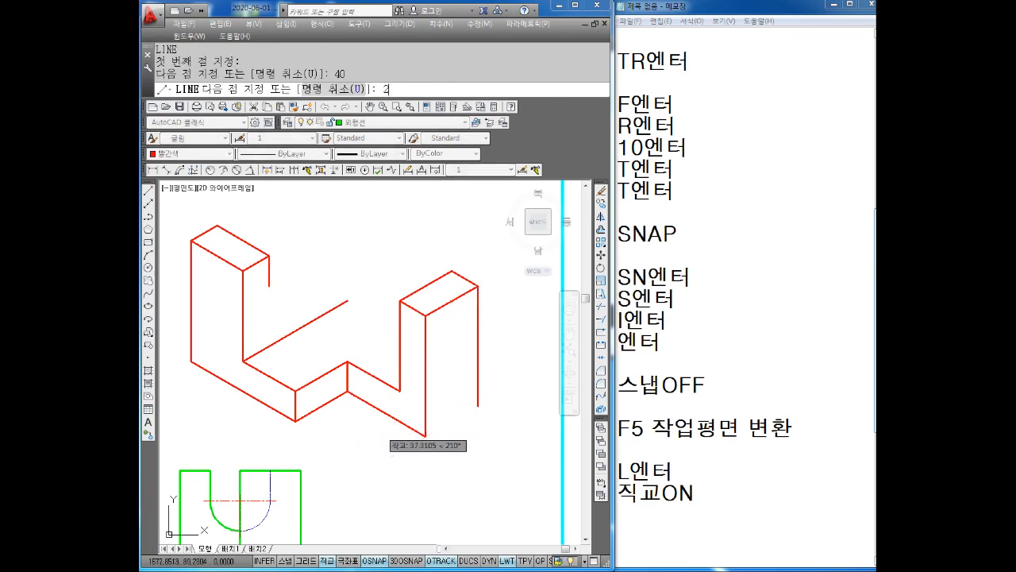
{"action": "type", "text": "0"}
{"action": "key", "text": "Return"}
{"action": "key", "text": "Escape"}
{"action": "middle_click_drag", "start_coordinate": [361, 370], "coordinate": [391, 395]}
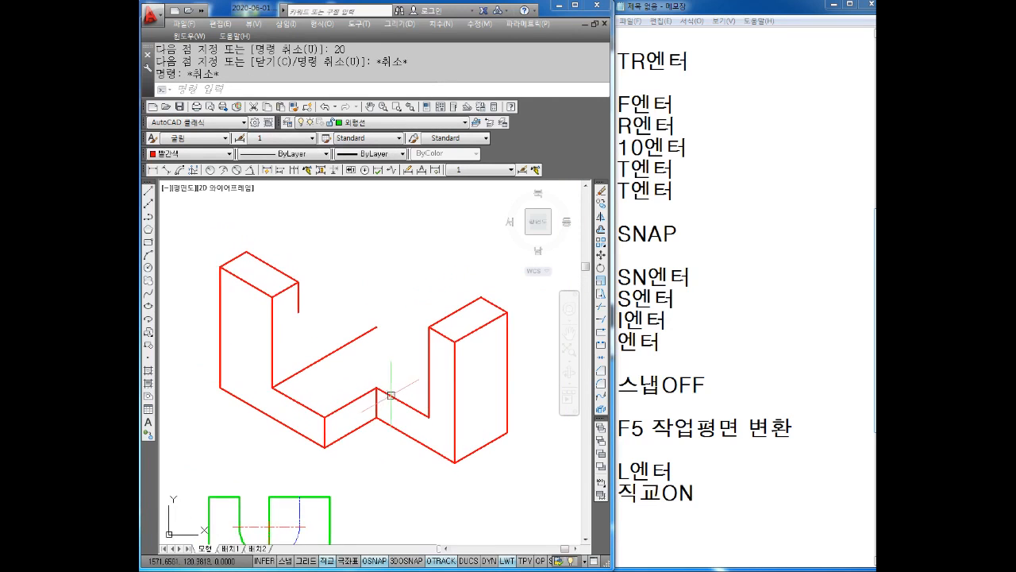
{"action": "middle_click_drag", "start_coordinate": [348, 354], "coordinate": [359, 370]}
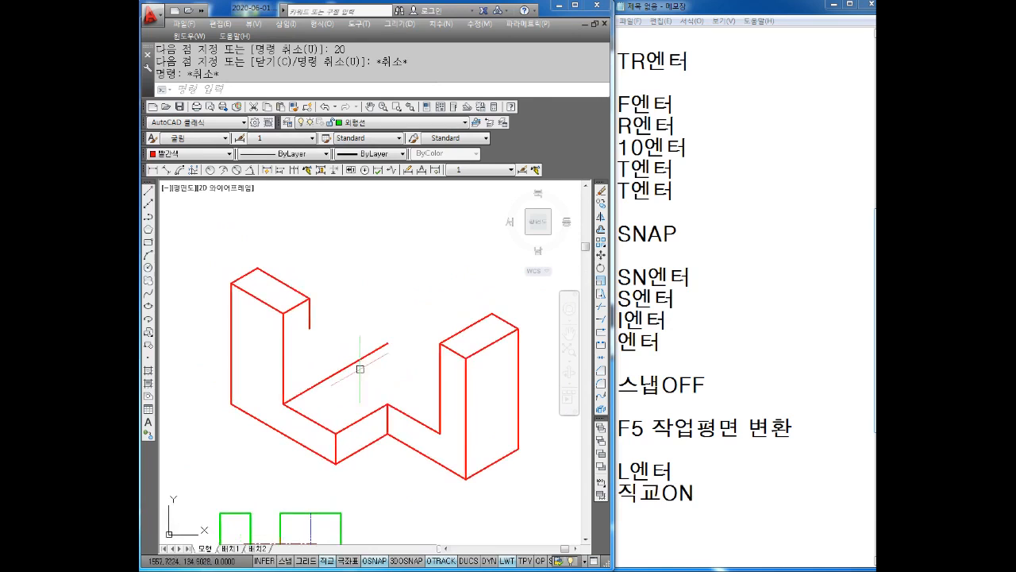
From the far end of the inner 30° base edge, draw lines of 30 units up, 10 at 210° and 10 down
{"action": "key", "text": "Escape"}
{"action": "key", "text": "Escape"}
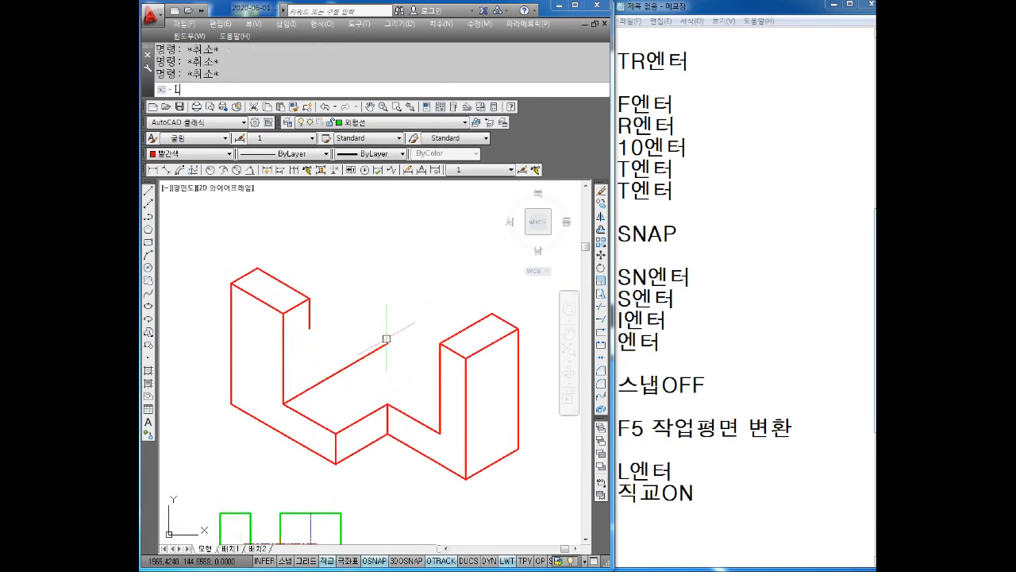
{"action": "key", "text": "Return"}
{"action": "left_click", "coordinate": [387, 343]}
{"action": "type", "text": "30"}
{"action": "key", "text": "Return"}
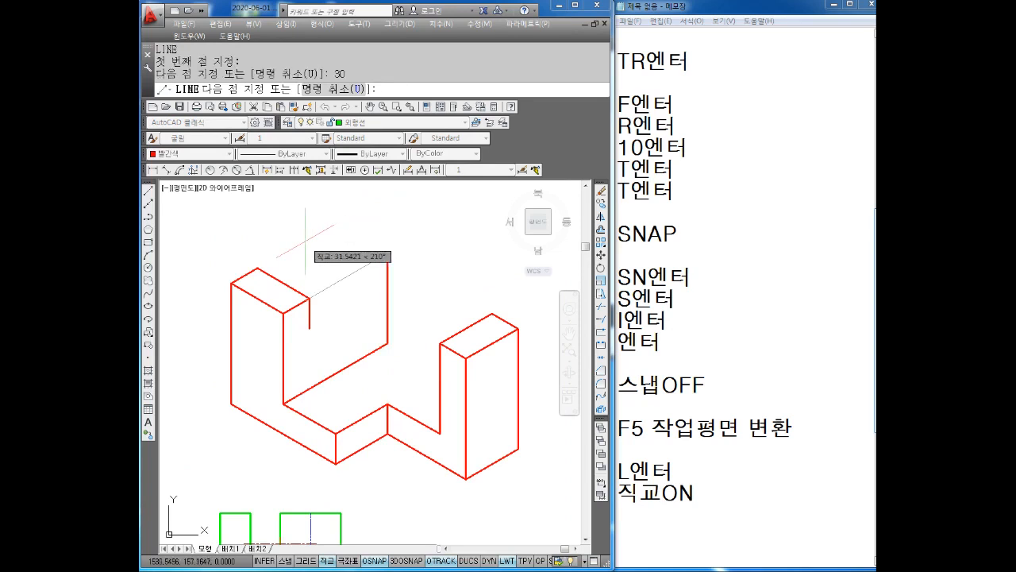
{"action": "type", "text": "10"}
{"action": "key", "text": "Return"}
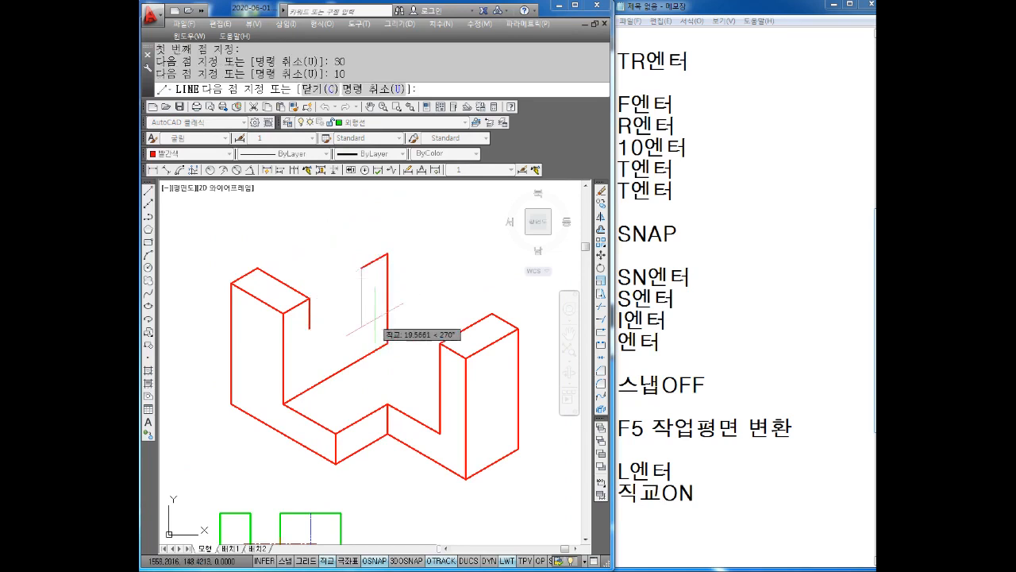
{"action": "type", "text": "10"}
{"action": "key", "text": "Return"}
{"action": "key", "text": "Escape"}
{"action": "key", "text": "Escape"}
On the top isoplane, draw the rear upright's top face from its front corner: 20 at 150°, 10 at 30° and 20 at 330°
{"action": "middle_click_drag", "start_coordinate": [343, 260], "coordinate": [352, 277]}
{"action": "key", "text": "Escape"}
{"action": "key", "text": "Escape"}
{"action": "key", "text": "F6"}
{"action": "key", "text": "F6"}
{"action": "key", "text": "F5"}
{"action": "key", "text": "Escape"}
{"action": "key", "text": "Escape"}
{"action": "key", "text": "Return"}
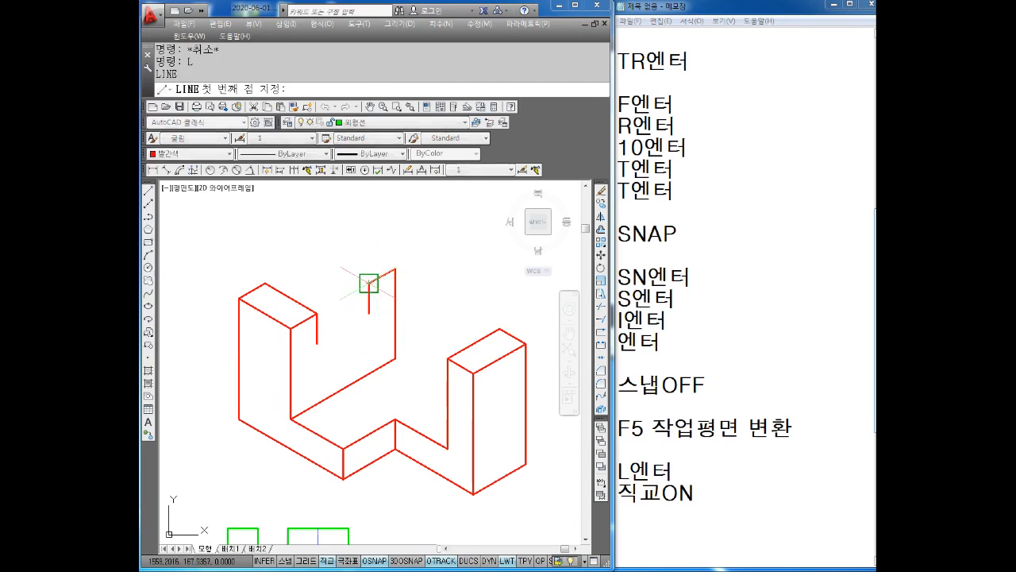
{"action": "left_click", "coordinate": [370, 281]}
{"action": "type", "text": "20"}
{"action": "key", "text": "Return"}
{"action": "type", "text": "10"}
{"action": "key", "text": "Return"}
{"action": "type", "text": "2"}
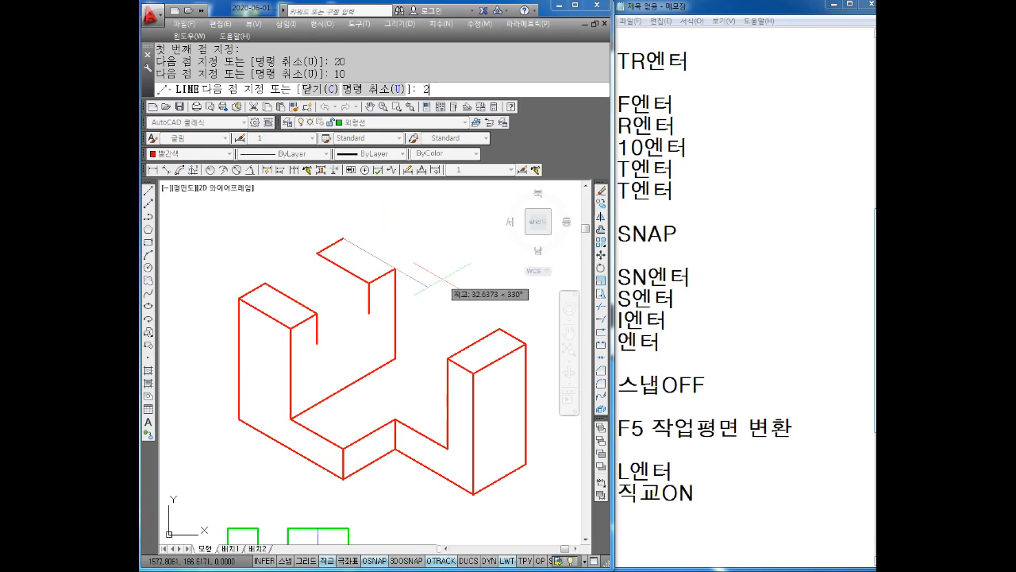
{"action": "type", "text": "0"}
{"action": "key", "text": "Return"}
{"action": "key", "text": "Escape"}
{"action": "key", "text": "Escape"}
{"action": "key", "text": "Escape"}
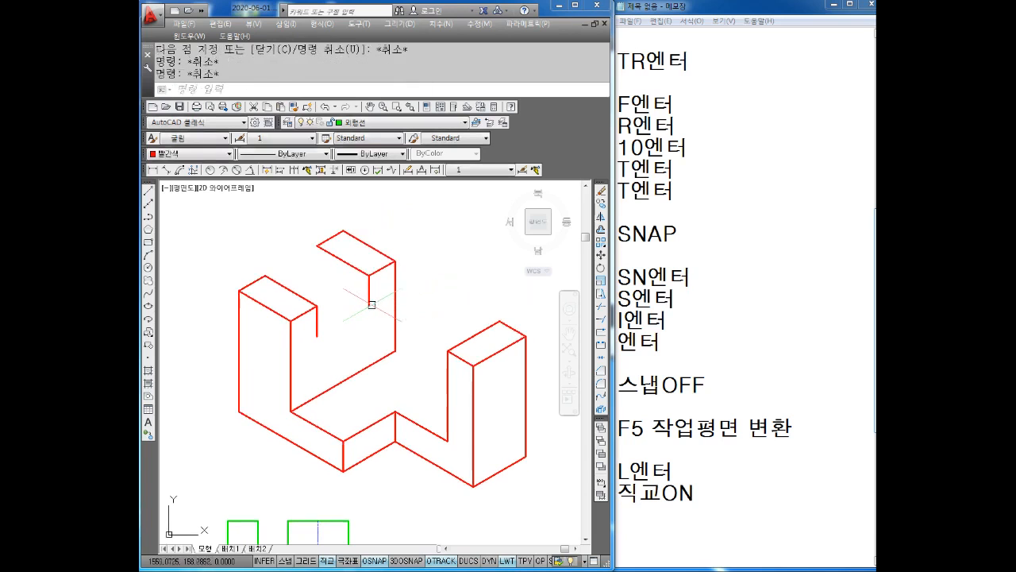
On the right isoplane (우측면도), draw a line 10 units down from the open left corner of the rear upright's top face
{"action": "key", "text": "Escape"}
{"action": "key", "text": "Return"}
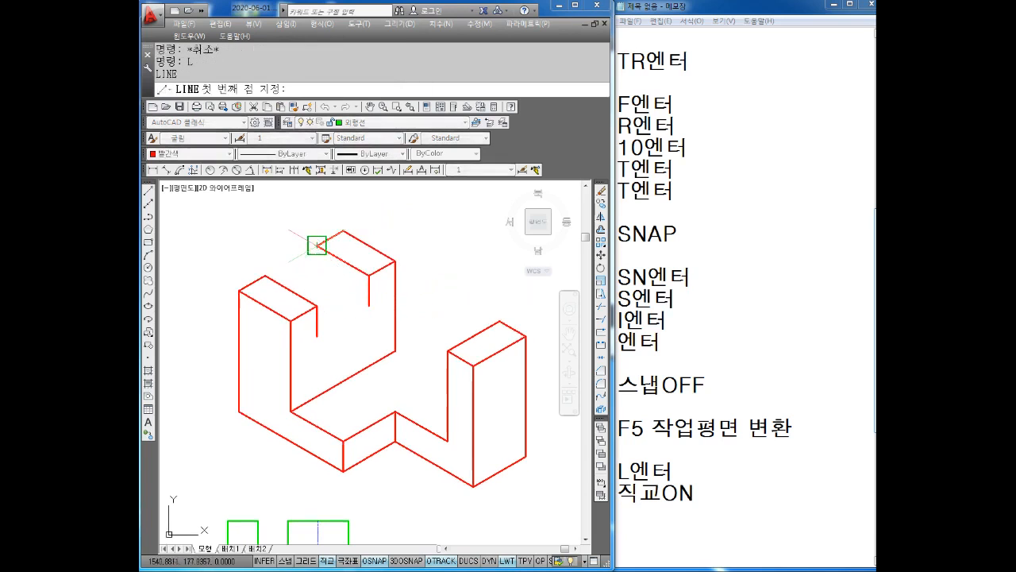
{"action": "left_click", "coordinate": [317, 246]}
{"action": "key", "text": "F5"}
{"action": "type", "text": "10"}
{"action": "key", "text": "Return"}
{"action": "key", "text": "Escape"}
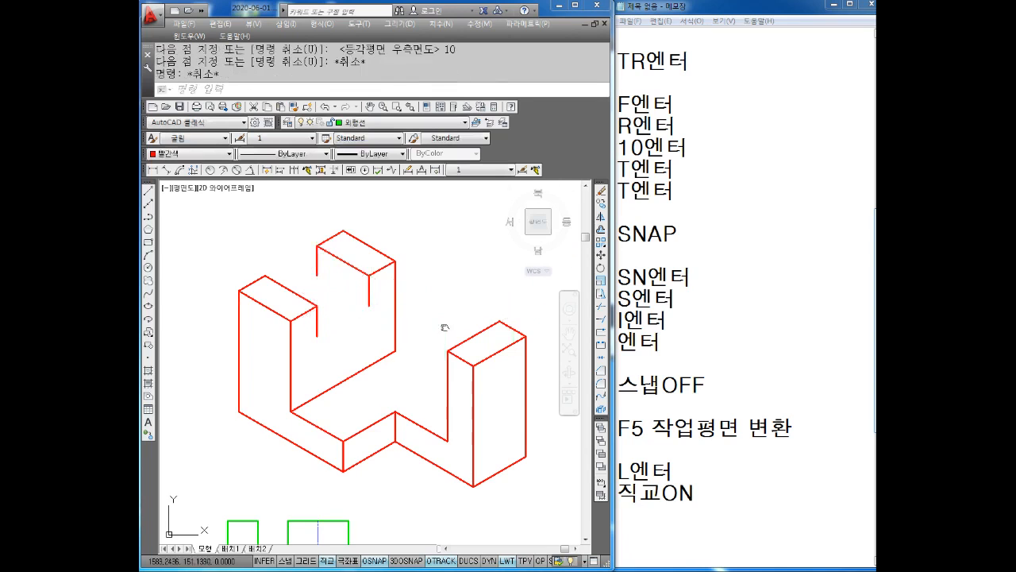
On the left isoplane (좌측면도), draw a line at 330° from the rear upright's bottom corner across to the right upright's front edge
{"action": "middle_click_drag", "start_coordinate": [445, 327], "coordinate": [444, 318]}
{"action": "type", "text": "L"}
{"action": "key", "text": "Return"}
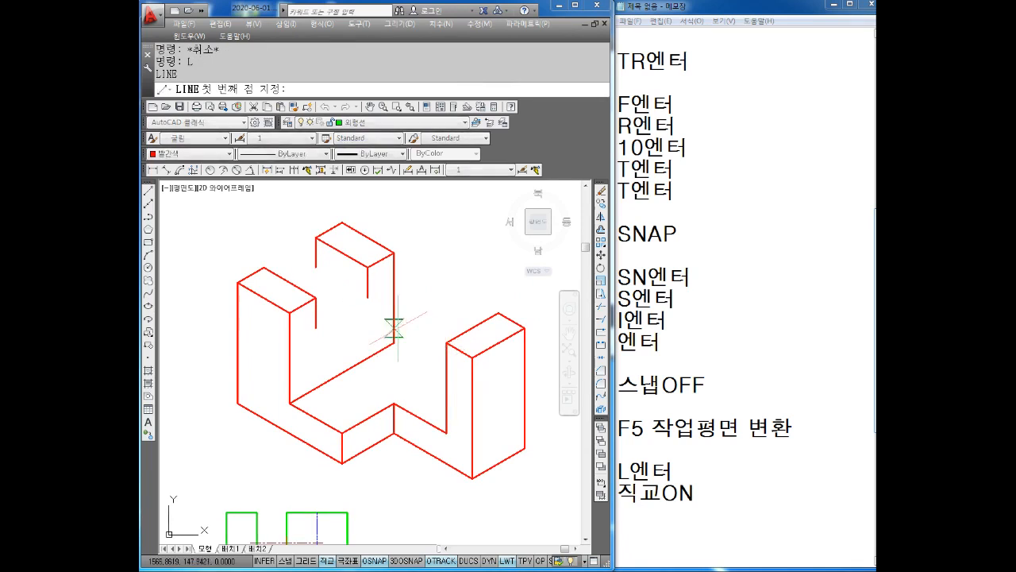
{"action": "left_click", "coordinate": [394, 343]}
{"action": "key", "text": "F5"}
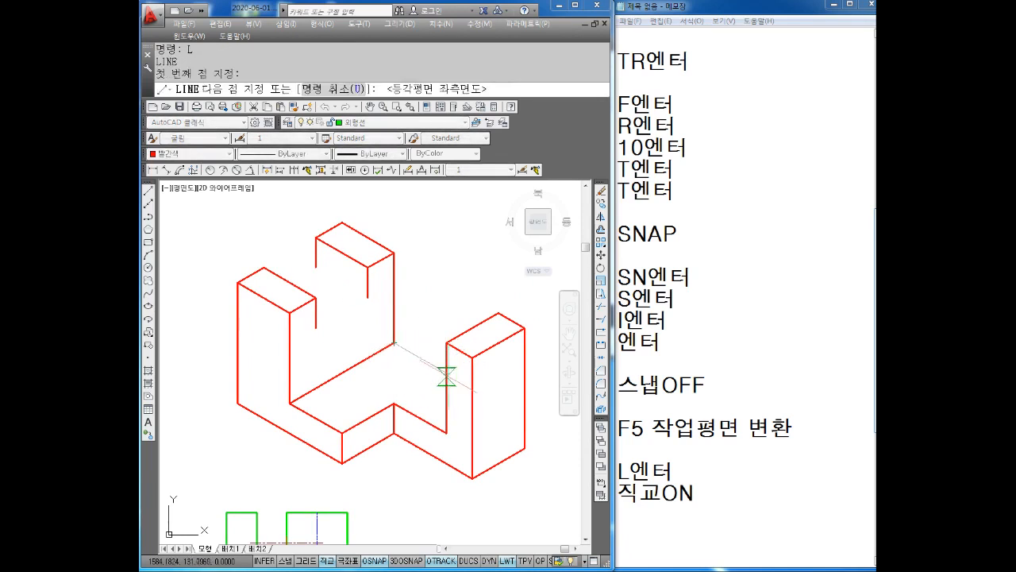
{"action": "left_click", "coordinate": [472, 386]}
{"action": "key", "text": "Escape"}
Trim the part of the new 330° line that runs across the right upright's front face
{"action": "key", "text": "Escape"}
{"action": "key", "text": "Escape"}
{"action": "key", "text": "Escape"}
{"action": "type", "text": "TR"}
{"action": "key", "text": "Return"}
{"action": "key", "text": "Return"}
{"action": "left_click", "coordinate": [458, 377]}
{"action": "key", "text": "Escape"}
{"action": "key", "text": "Escape"}
{"action": "middle_click_drag", "start_coordinate": [450, 372], "coordinate": [450, 358]}
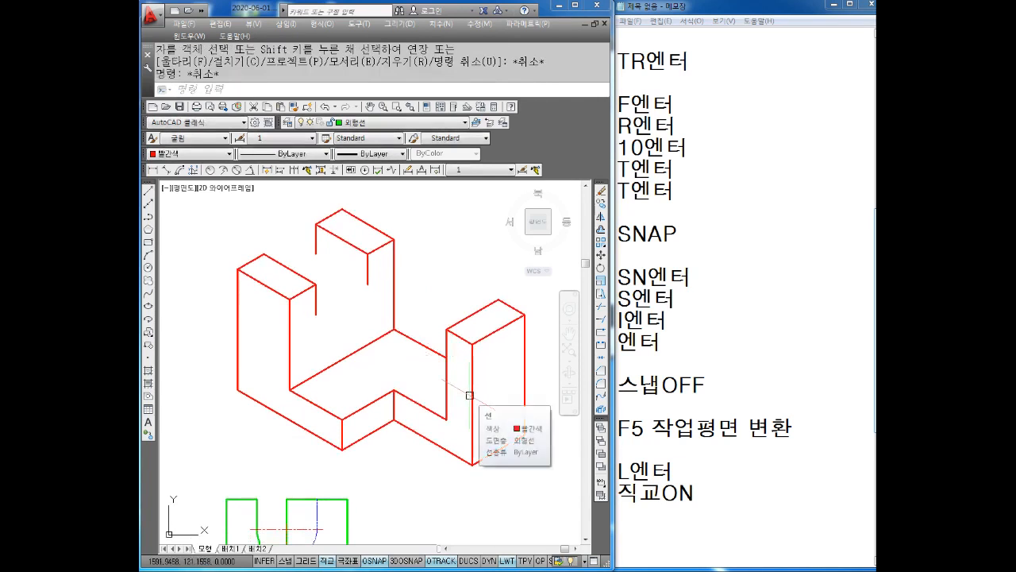
{"action": "middle_click_drag", "start_coordinate": [452, 382], "coordinate": [445, 374]}
{"action": "mouse_move", "coordinate": [461, 339]}
{"action": "middle_mouse_down"}
{"action": "mouse_move", "coordinate": [435, 342]}
{"action": "mouse_move", "coordinate": [441, 362]}
{"action": "mouse_move", "coordinate": [433, 352]}
{"action": "middle_mouse_up"}
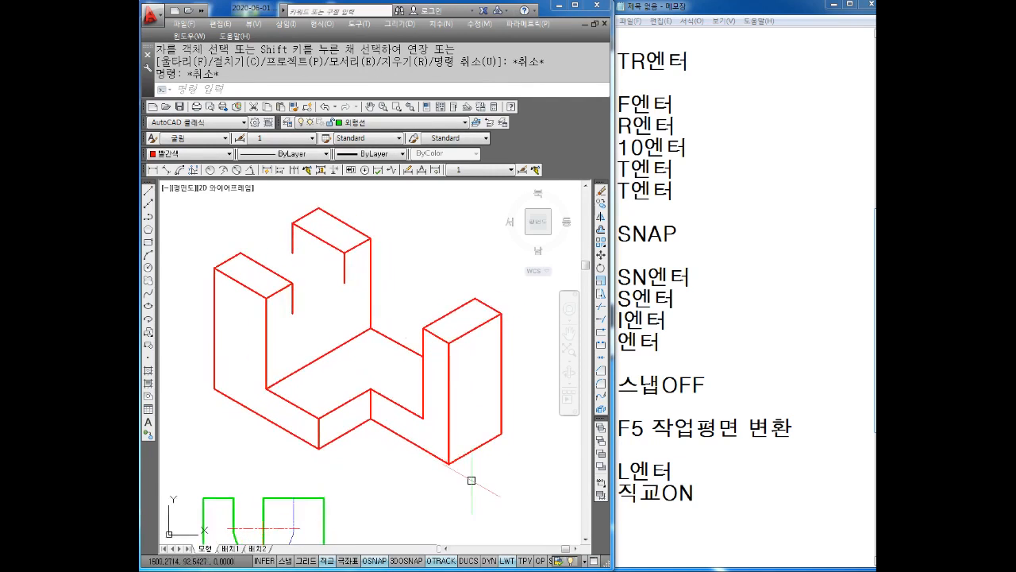
Set the colour to blue (파란색) and draw a 10-unit line at 30° on the top isoplane from the left upright's short vertical edge
{"action": "mouse_move", "coordinate": [367, 361]}
{"action": "middle_mouse_down"}
{"action": "mouse_move", "coordinate": [372, 352]}
{"action": "mouse_move", "coordinate": [378, 367]}
{"action": "middle_mouse_up"}
{"action": "key", "text": "Escape"}
{"action": "key", "text": "Escape"}
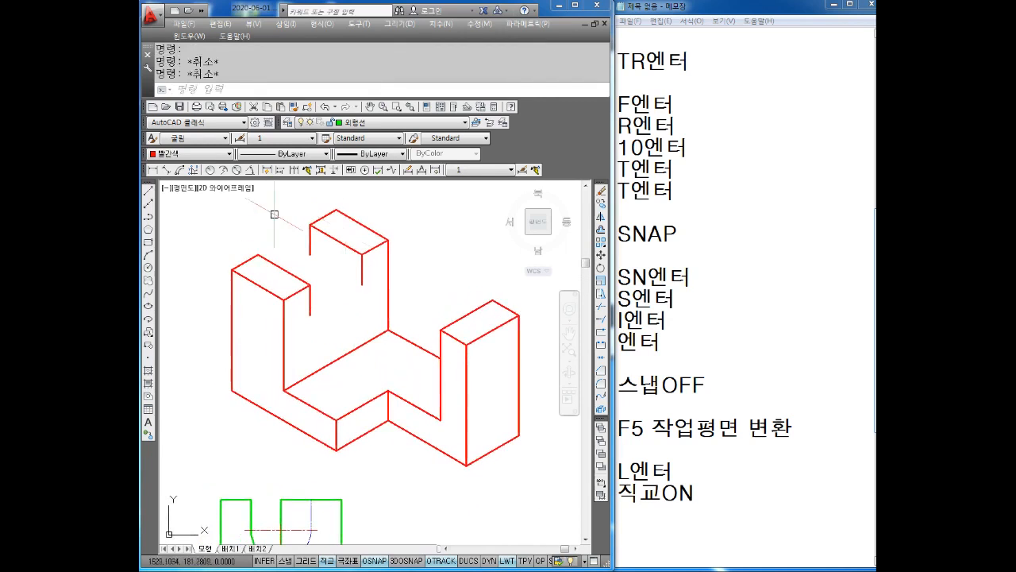
{"action": "left_click", "coordinate": [189, 154]}
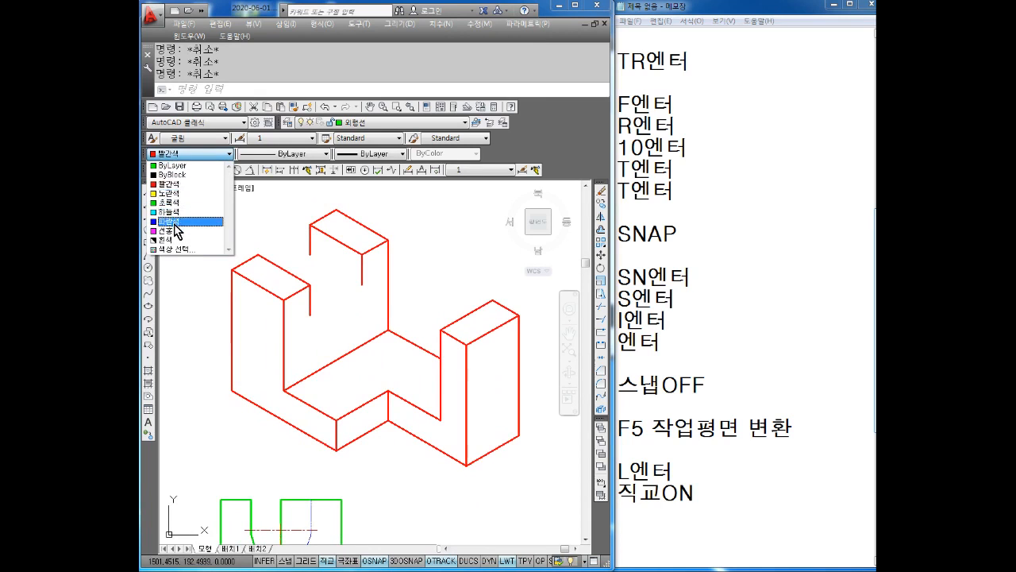
{"action": "left_click", "coordinate": [171, 221]}
{"action": "type", "text": "l"}
{"action": "key", "text": "Return"}
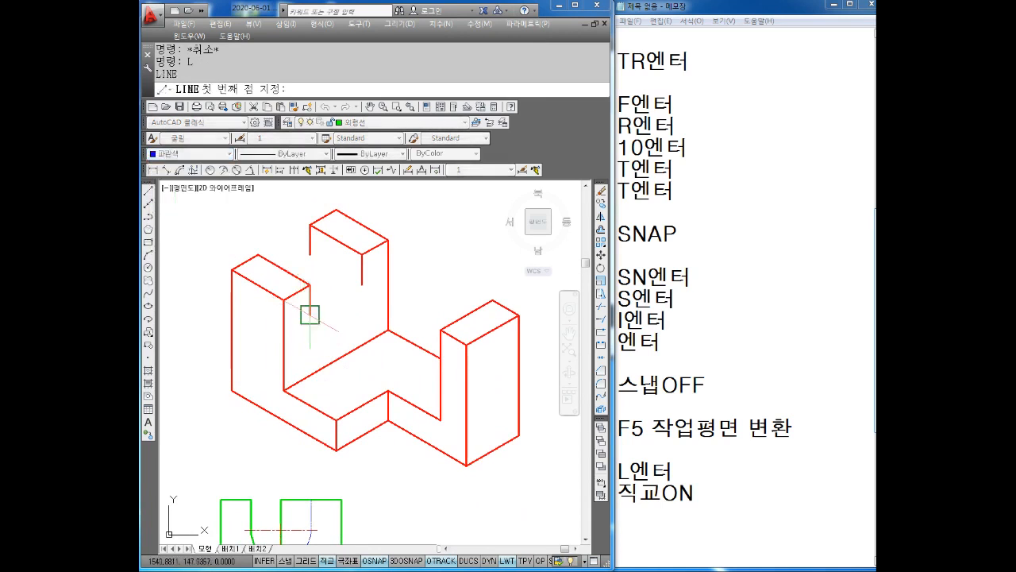
{"action": "left_click", "coordinate": [310, 314]}
{"action": "key", "text": "F5"}
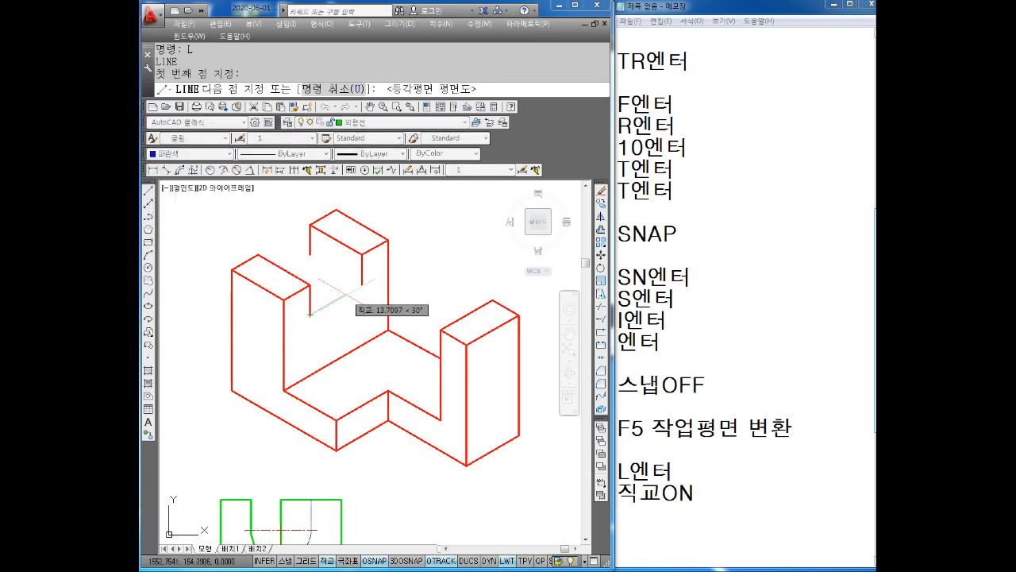
{"action": "type", "text": "10"}
{"action": "key", "text": "Return"}
{"action": "key", "text": "Escape"}
{"action": "scroll", "coordinate": [326, 307], "scroll_direction": "up", "scroll_amount": 4}
{"action": "left_click", "coordinate": [321, 312]}
{"action": "key", "text": "Escape"}
{"action": "scroll", "coordinate": [321, 313], "scroll_direction": "down", "scroll_amount": 4}
{"action": "key", "text": "Escape"}
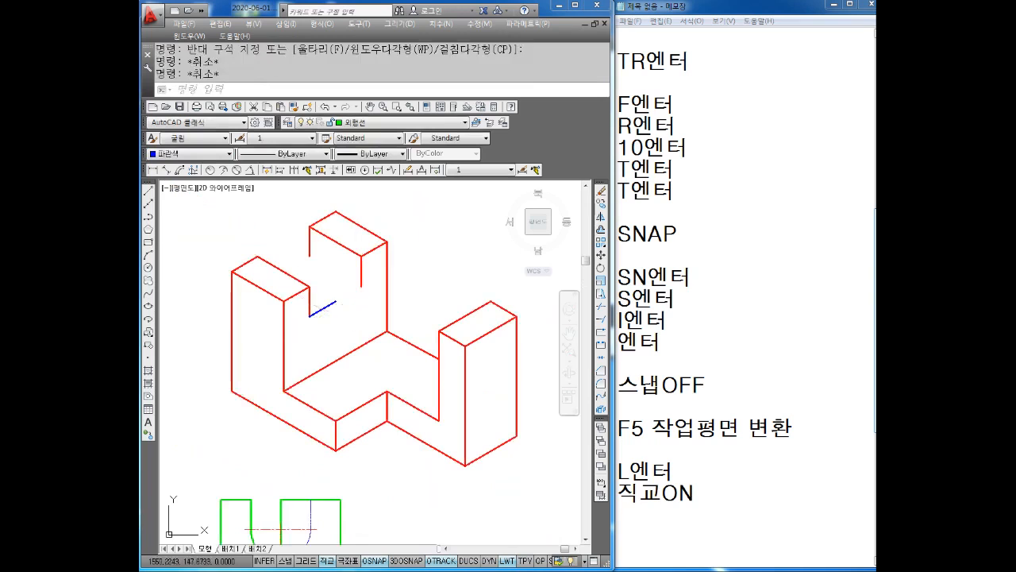
Draw a small trial circle centred on the blue line's free end and erase it
{"action": "left_click", "coordinate": [318, 292]}
{"action": "key", "text": "Escape"}
{"action": "key", "text": "Escape"}
{"action": "scroll", "coordinate": [320, 284], "scroll_direction": "up", "scroll_amount": 4}
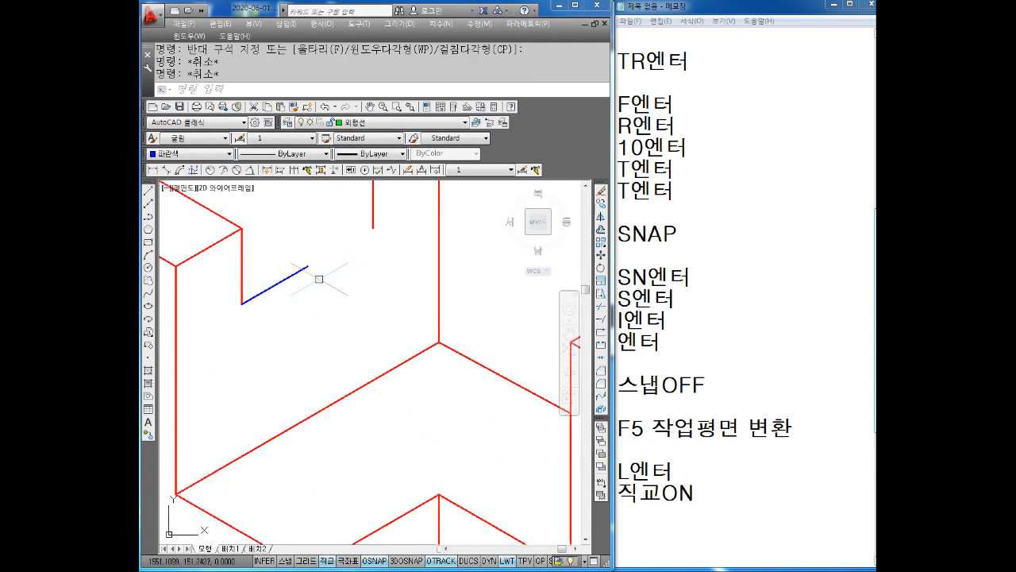
{"action": "type", "text": "c"}
{"action": "key", "text": "Return"}
{"action": "left_click", "coordinate": [311, 277]}
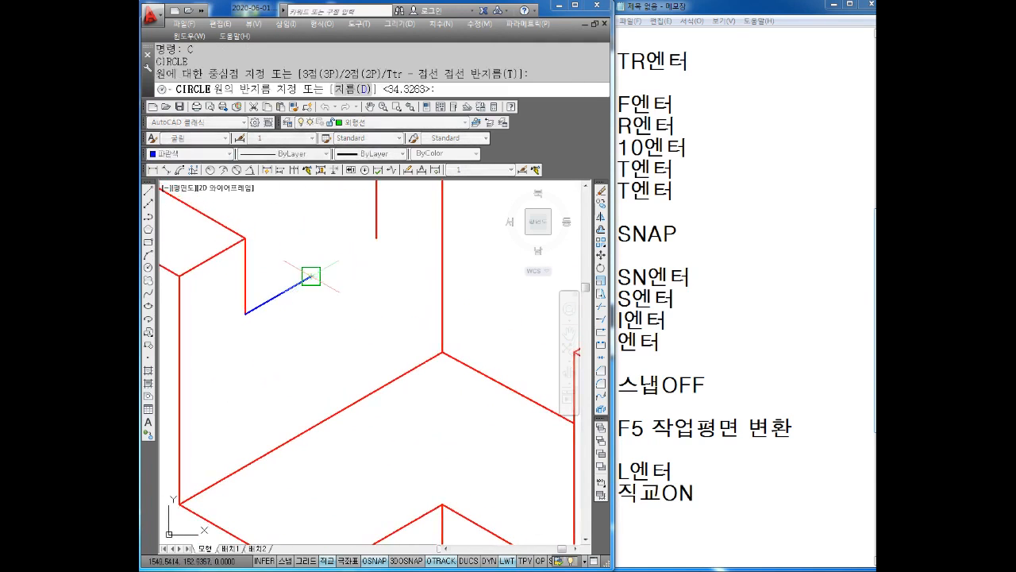
{"action": "left_click", "coordinate": [324, 268]}
{"action": "key", "text": "Escape"}
{"action": "key", "text": "Escape"}
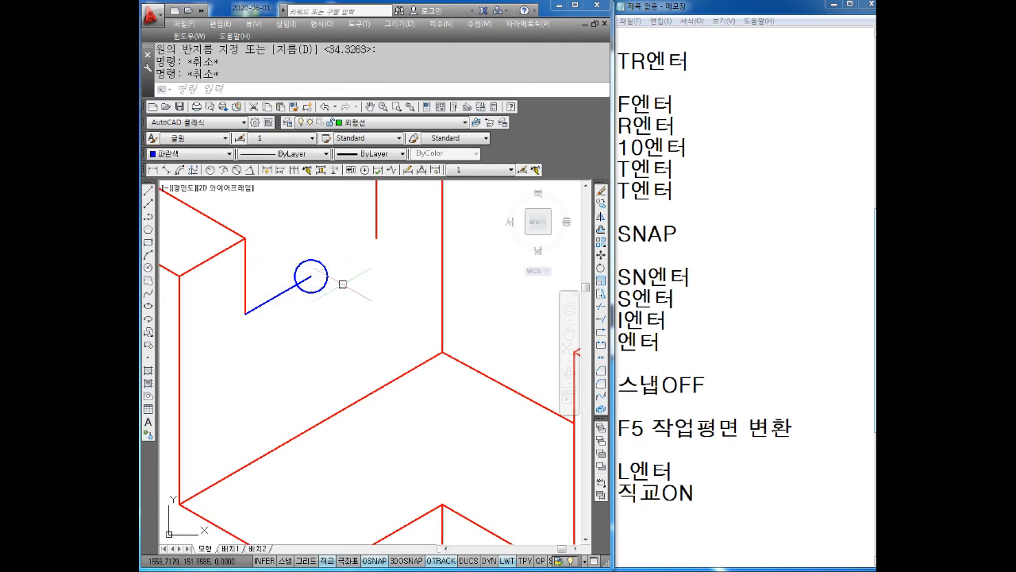
{"action": "scroll", "coordinate": [265, 290], "scroll_direction": "down", "scroll_amount": 1}
{"action": "middle_click_drag", "start_coordinate": [293, 309], "coordinate": [299, 345]}
{"action": "key", "text": "Escape"}
{"action": "left_click", "coordinate": [307, 327]}
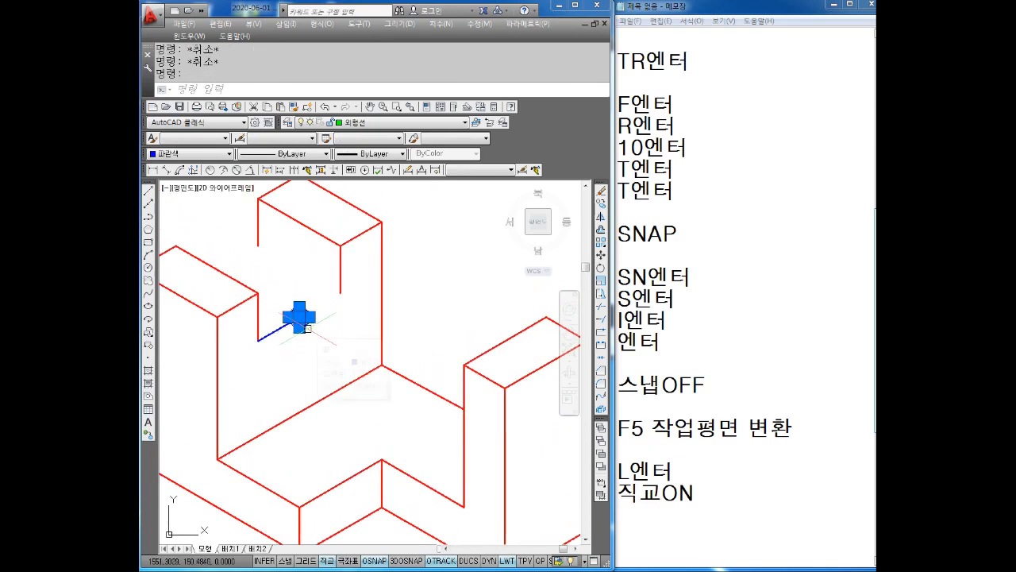
{"action": "key", "text": "Delete"}
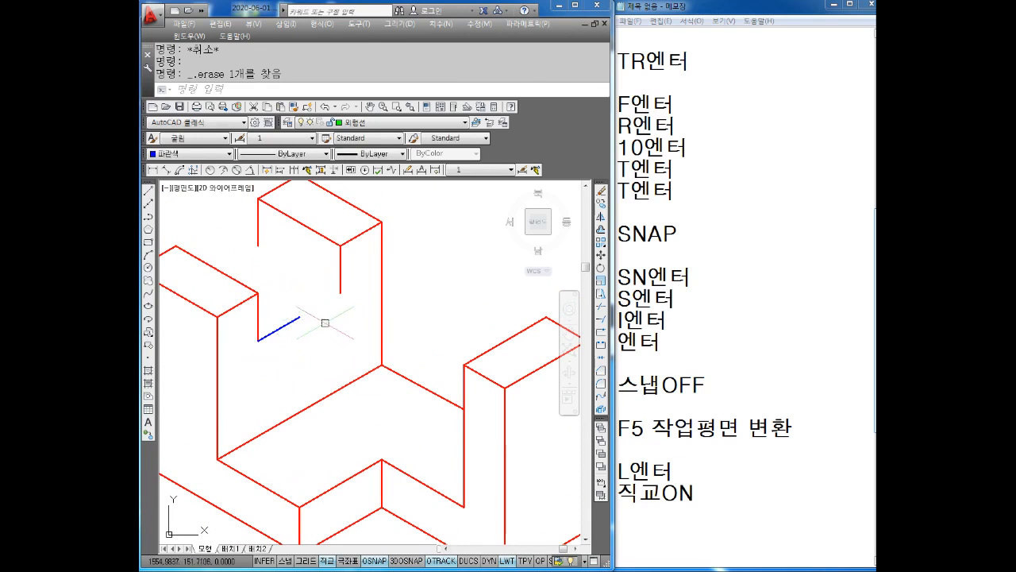
Switch to Notepad and add the note "EL엔터" below the existing commands, separated by blank lines
{"action": "scroll", "coordinate": [313, 321], "scroll_direction": "down", "scroll_amount": 2}
{"action": "mouse_move", "coordinate": [313, 321]}
{"action": "middle_mouse_down"}
{"action": "mouse_move", "coordinate": [305, 303]}
{"action": "mouse_move", "coordinate": [322, 305]}
{"action": "middle_mouse_up"}
{"action": "scroll", "coordinate": [327, 318], "scroll_direction": "up", "scroll_amount": 1}
{"action": "key", "text": "Escape"}
{"action": "key", "text": "Escape"}
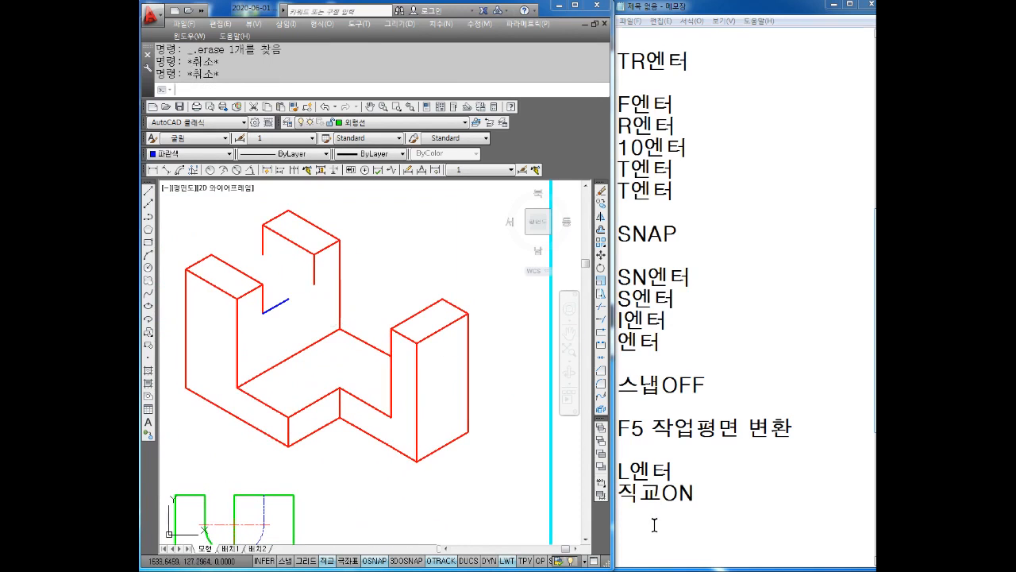
{"action": "left_click", "coordinate": [656, 525]}
{"action": "key", "text": "Return"}
{"action": "key", "text": "Return"}
{"action": "key", "text": "Return"}
{"action": "key", "text": "Return"}
{"action": "key", "text": "Return"}
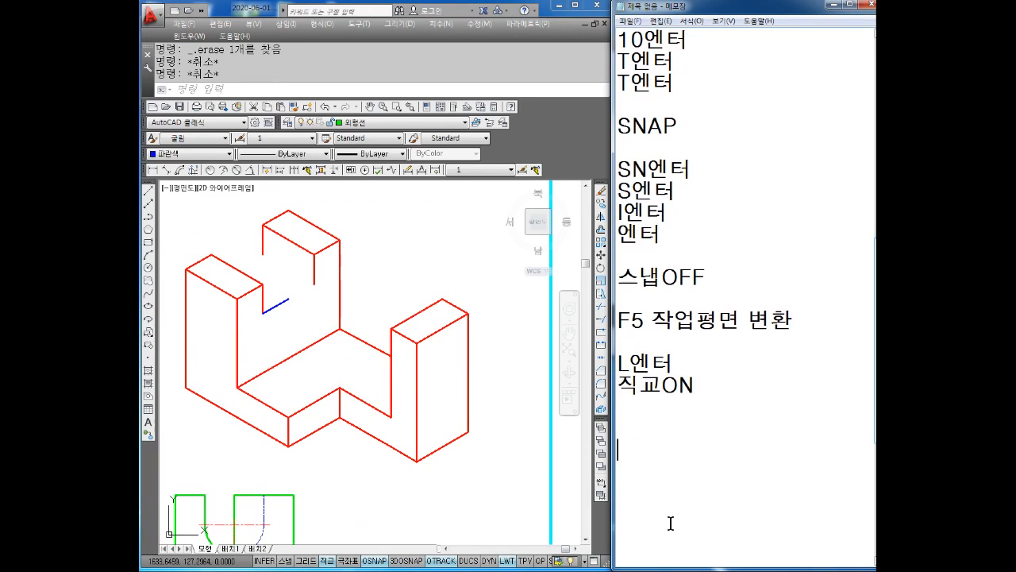
{"action": "type", "text": "EL엔터"}
{"action": "key", "text": "Return"}
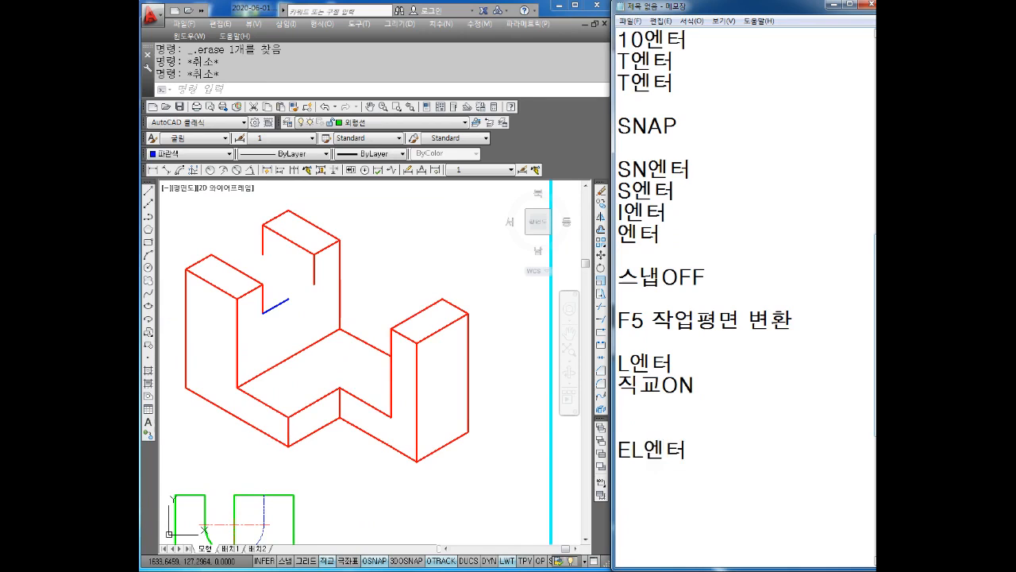
Start the Ellipse command in AutoCAD, switch to Notepad and add the note "I엔터" below "EL엔터"
{"action": "left_click", "coordinate": [450, 391]}
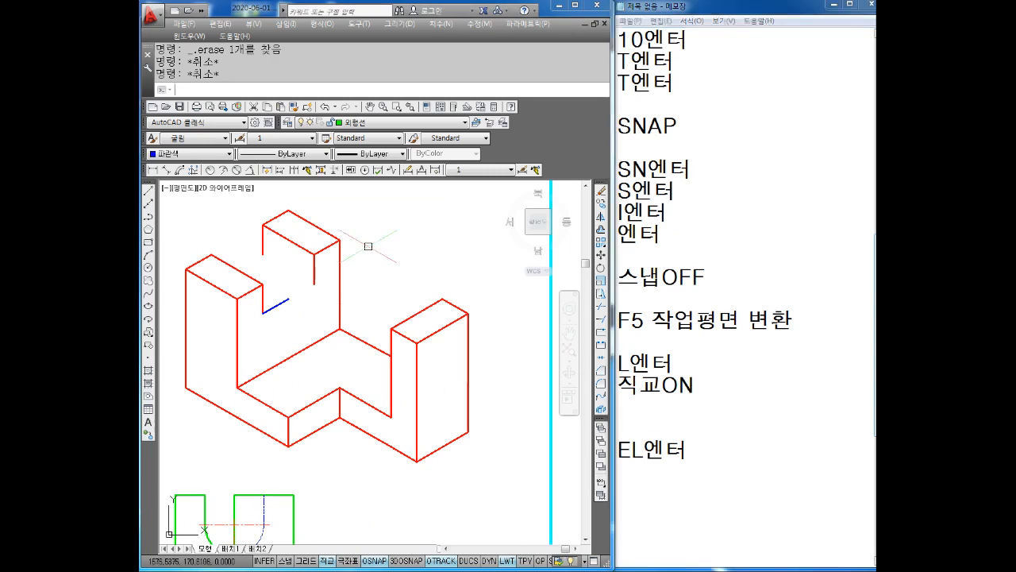
{"action": "type", "text": "EL"}
{"action": "key", "text": "Return"}
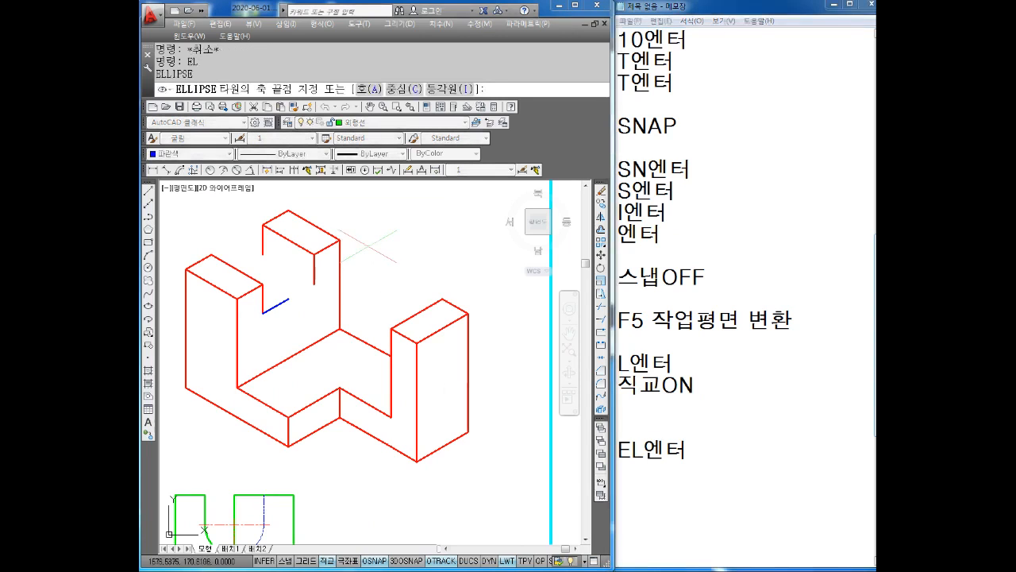
{"action": "left_click", "coordinate": [633, 471]}
{"action": "type", "text": "I엔터"}
{"action": "key", "text": "Return"}
Draw a trial isocircle with a radius of about 10 units on the left isoplane, in the empty space above the part
{"action": "left_click", "coordinate": [382, 264]}
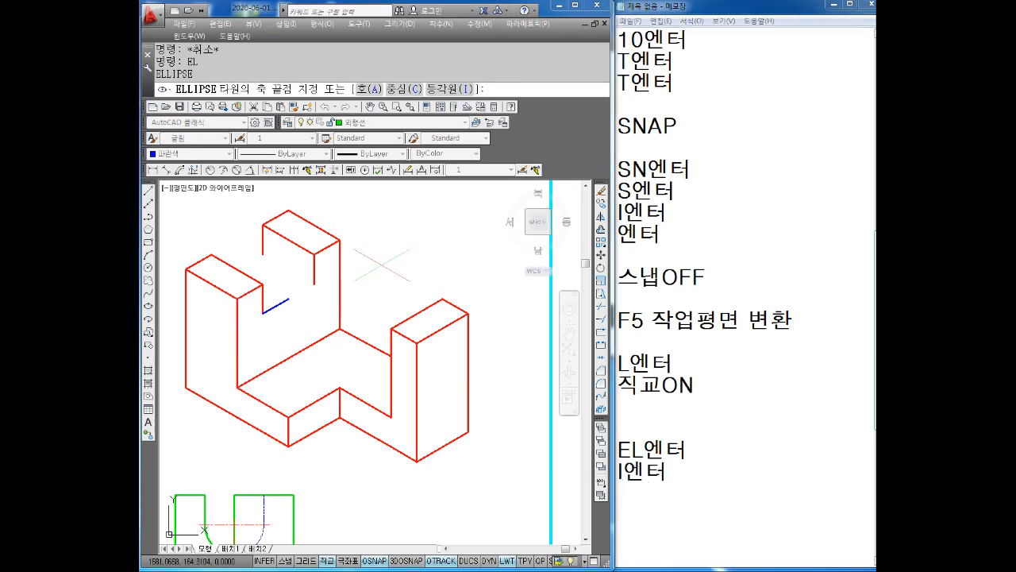
{"action": "key", "text": "Return"}
{"action": "middle_click_drag", "start_coordinate": [405, 241], "coordinate": [377, 276]}
{"action": "left_click", "coordinate": [386, 256]}
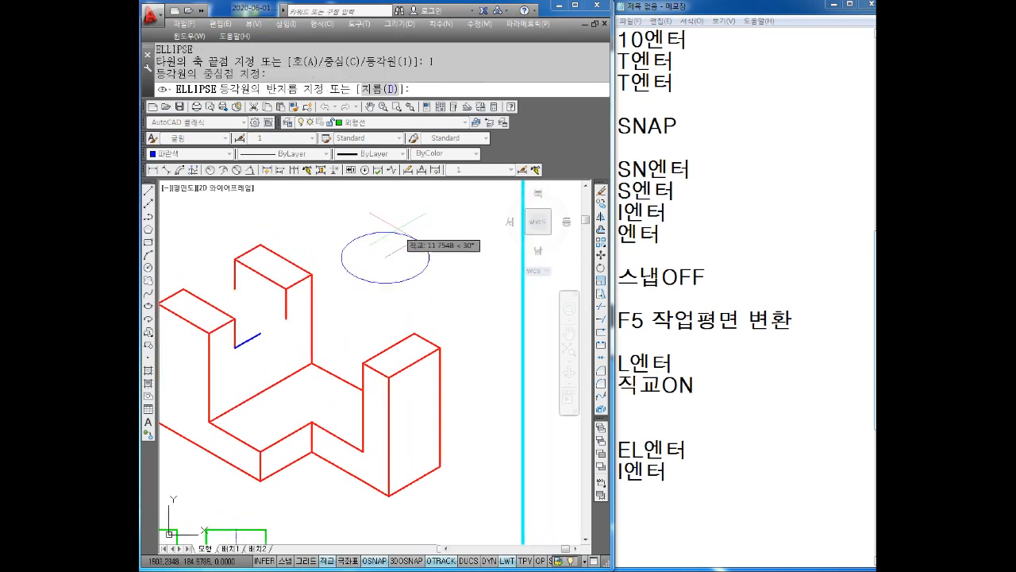
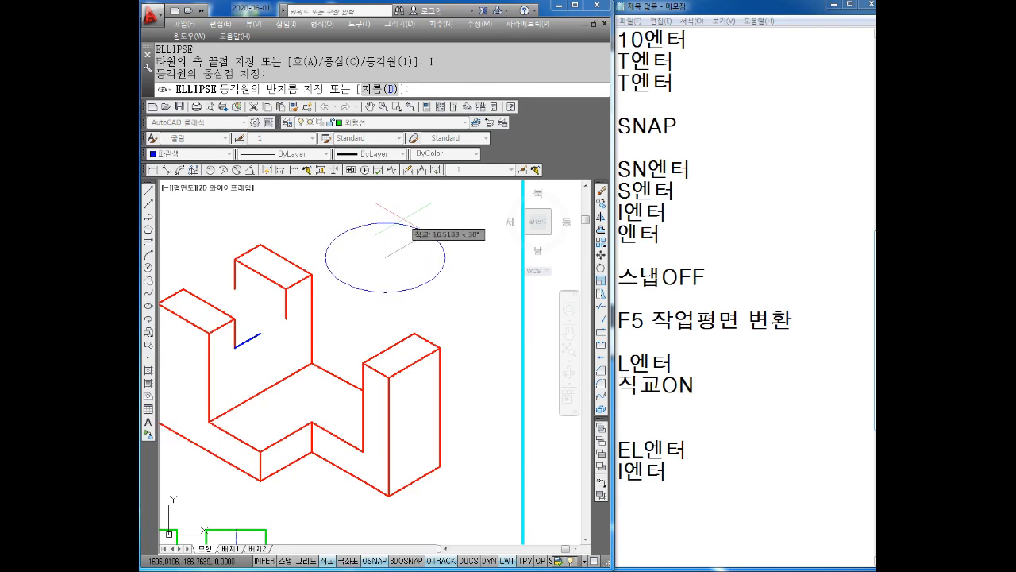
{"action": "key", "text": "F5"}
{"action": "key", "text": "F5"}
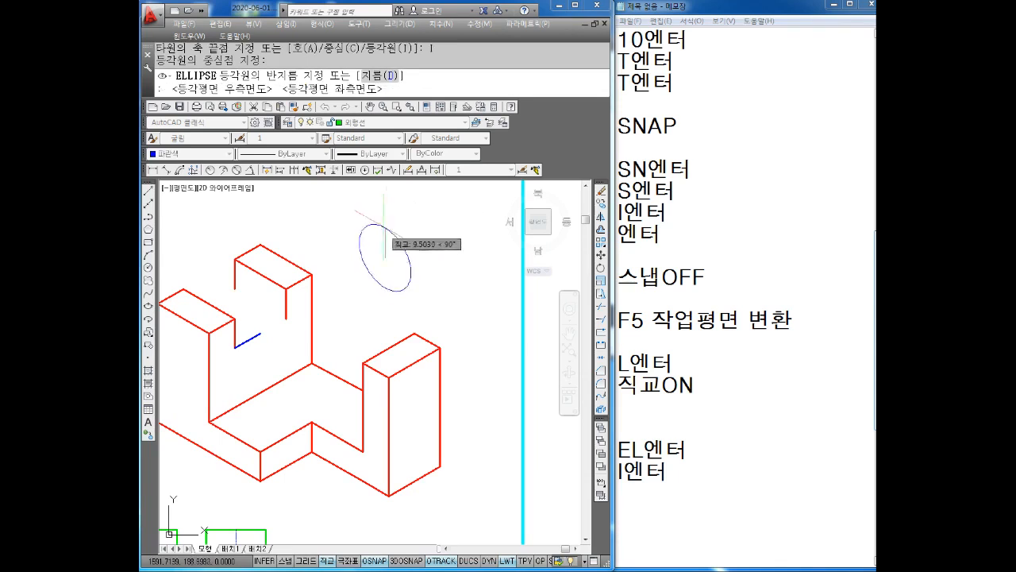
{"action": "left_click", "coordinate": [392, 230]}
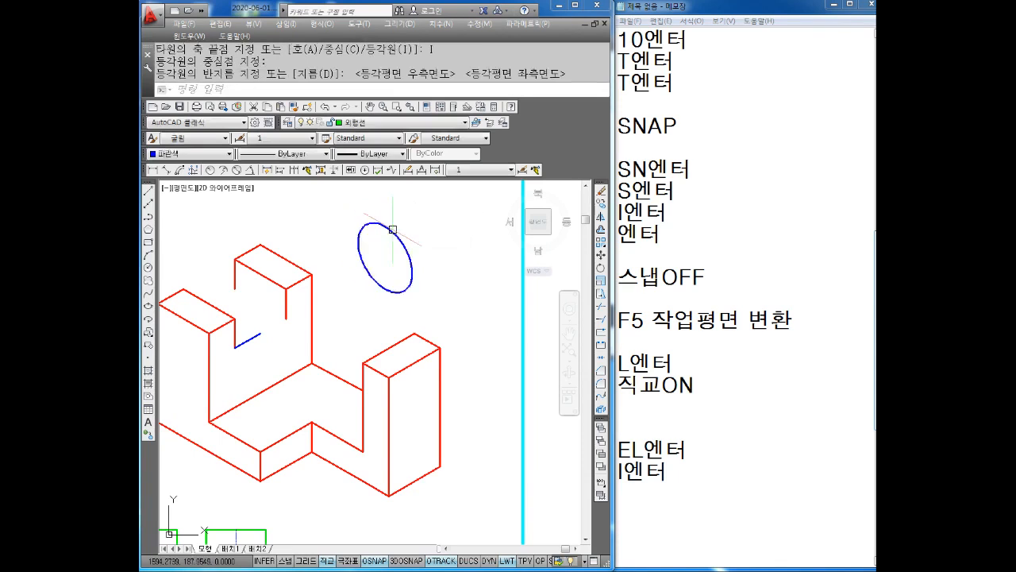
{"action": "middle_click_drag", "start_coordinate": [393, 229], "coordinate": [372, 242]}
{"action": "key", "text": "Escape"}
{"action": "key", "text": "Escape"}
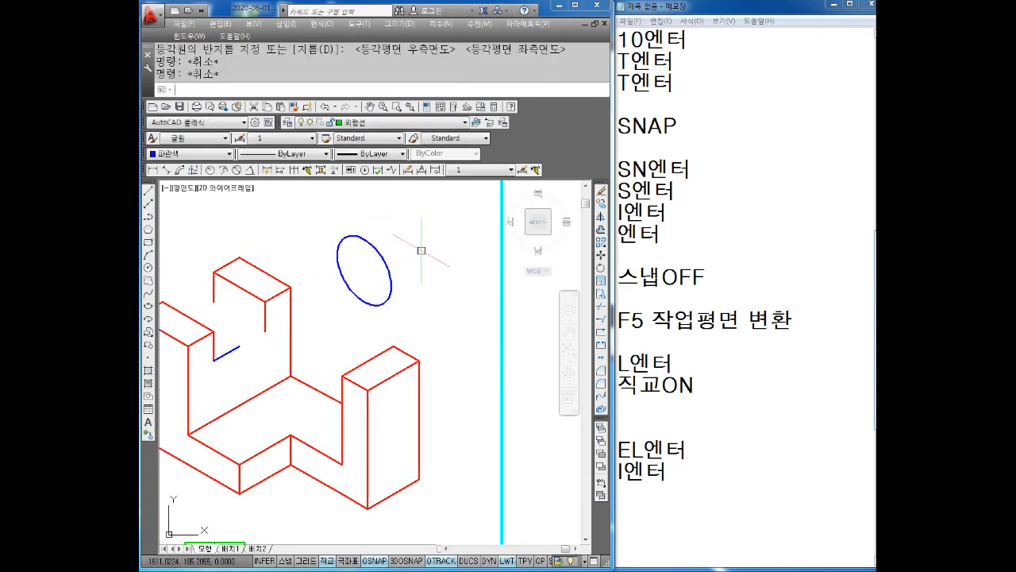
Draw a second trial isocircle with a radius of about 7 units on the top isoplane, beside the first one
{"action": "type", "text": "EL"}
{"action": "key", "text": "Return"}
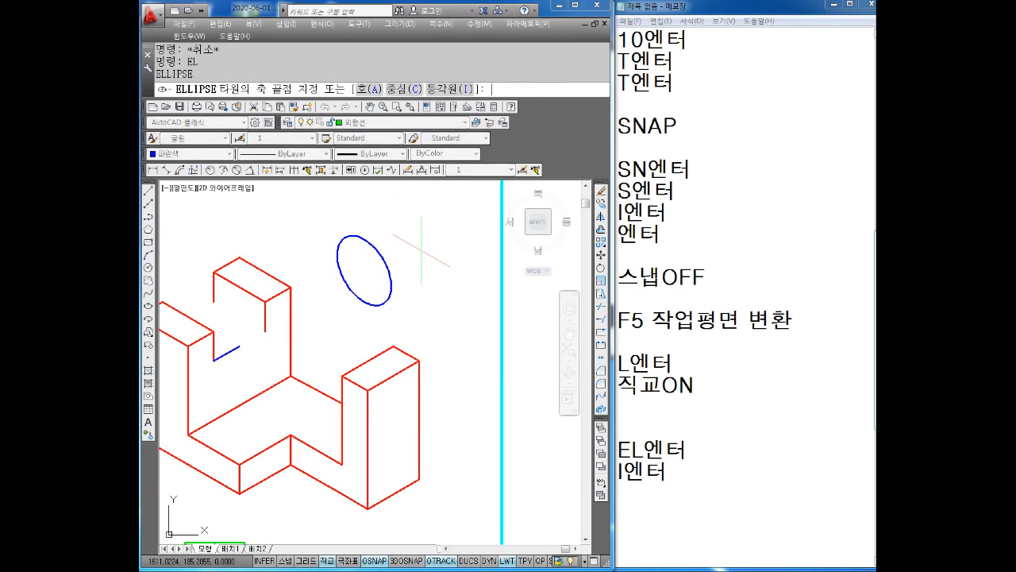
{"action": "type", "text": "I"}
{"action": "key", "text": "Return"}
{"action": "left_click", "coordinate": [411, 240]}
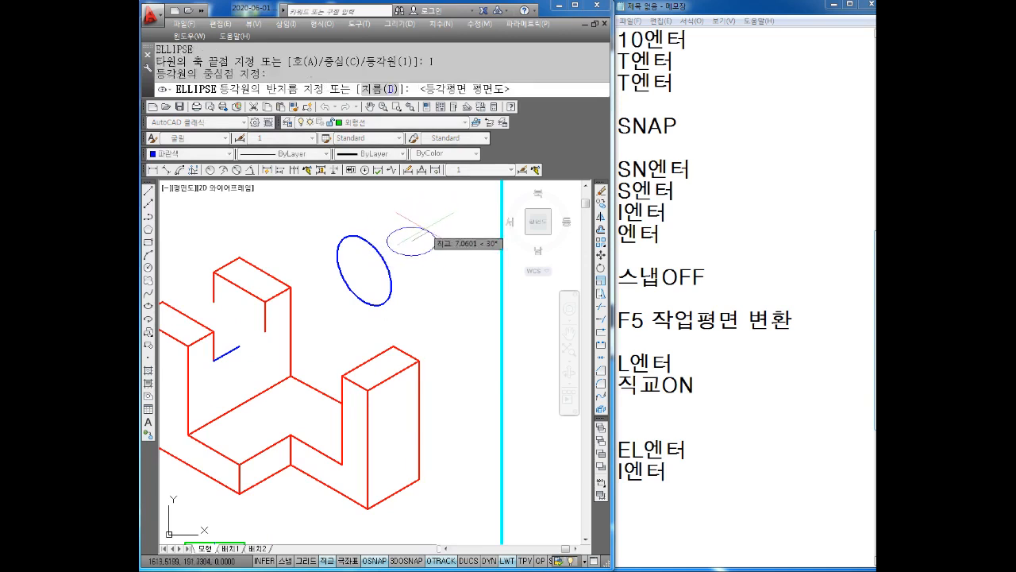
{"action": "left_click", "coordinate": [424, 228]}
{"action": "middle_click_drag", "start_coordinate": [414, 290], "coordinate": [376, 282]}
Draw a third trial isocircle on the right isoplane, just below the top-isoplane one
{"action": "key", "text": "Return"}
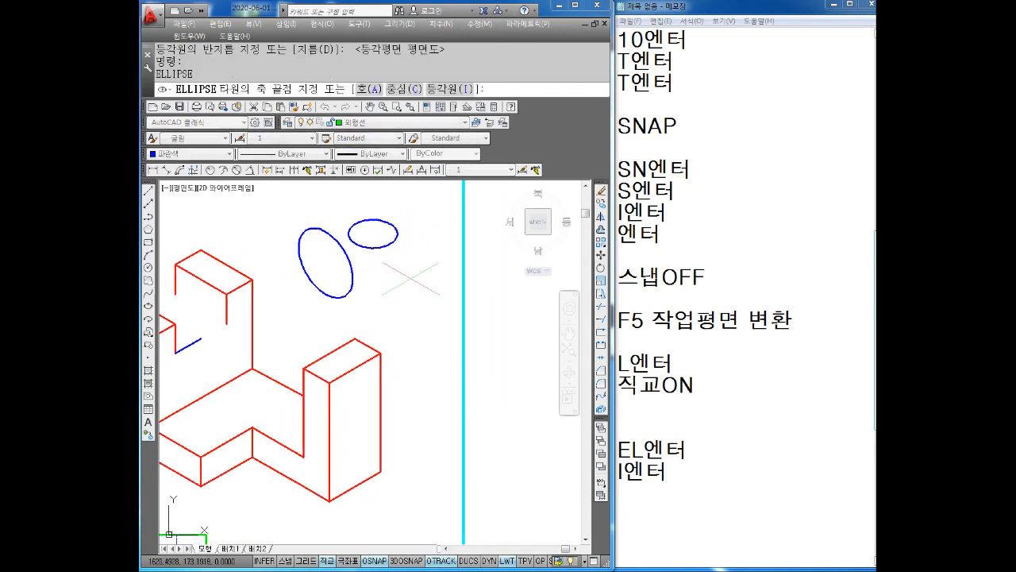
{"action": "type", "text": "I"}
{"action": "key", "text": "Return"}
{"action": "left_click", "coordinate": [408, 294]}
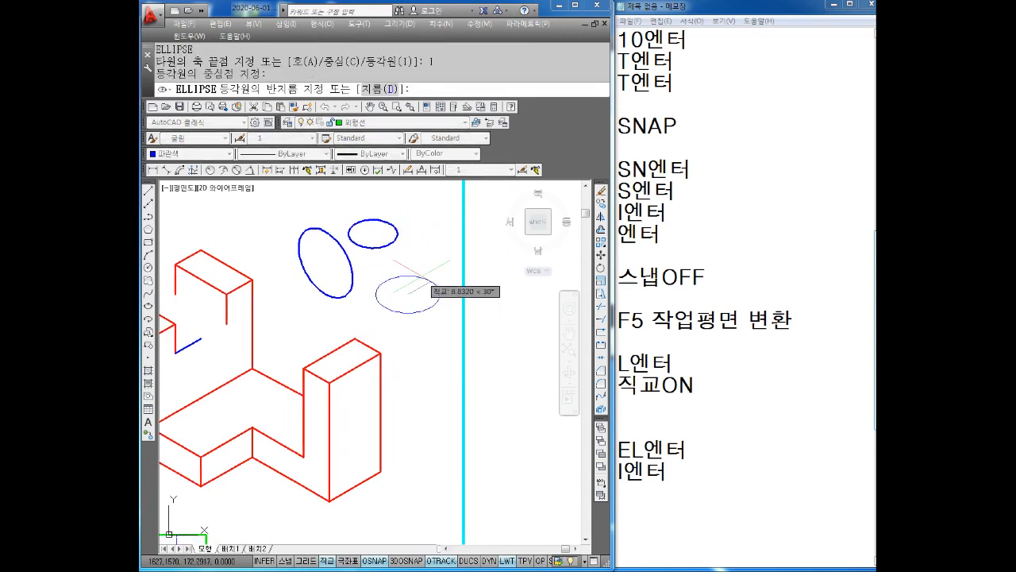
{"action": "key", "text": "F5"}
{"action": "left_click", "coordinate": [422, 265]}
{"action": "key", "text": "Escape"}
{"action": "key", "text": "Escape"}
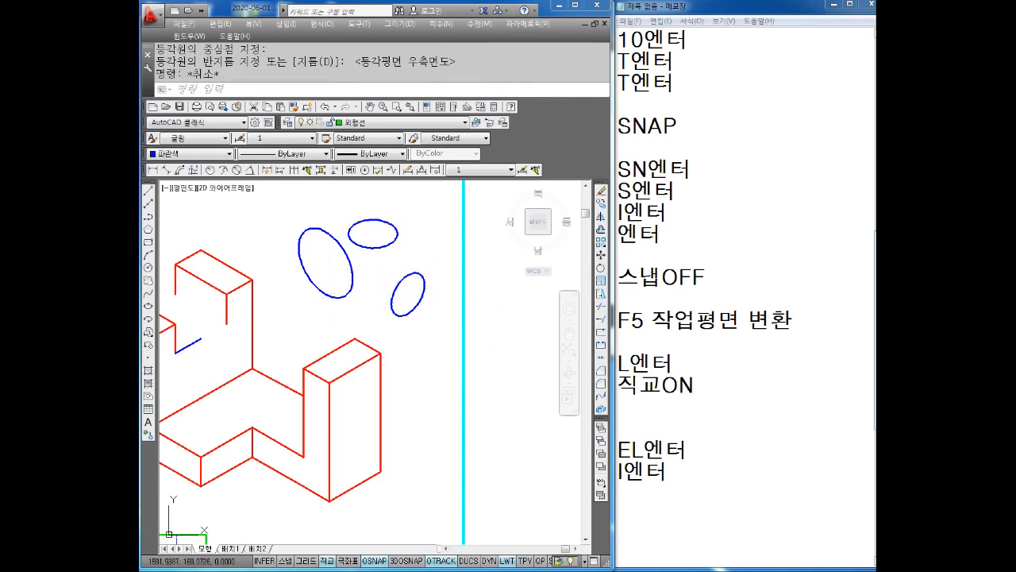
{"action": "middle_click_drag", "start_coordinate": [331, 293], "coordinate": [376, 283]}
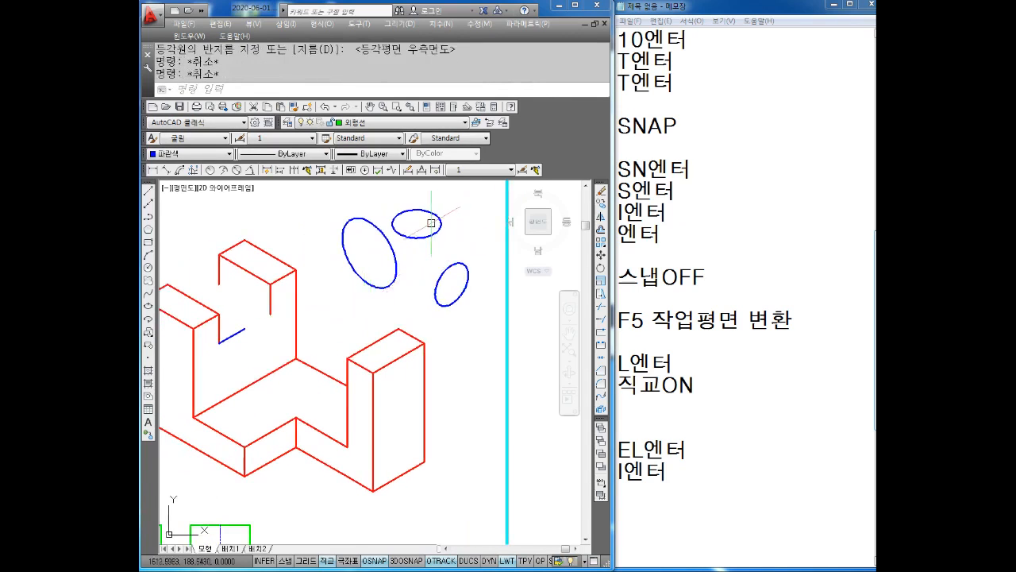
{"action": "left_click", "coordinate": [446, 282]}
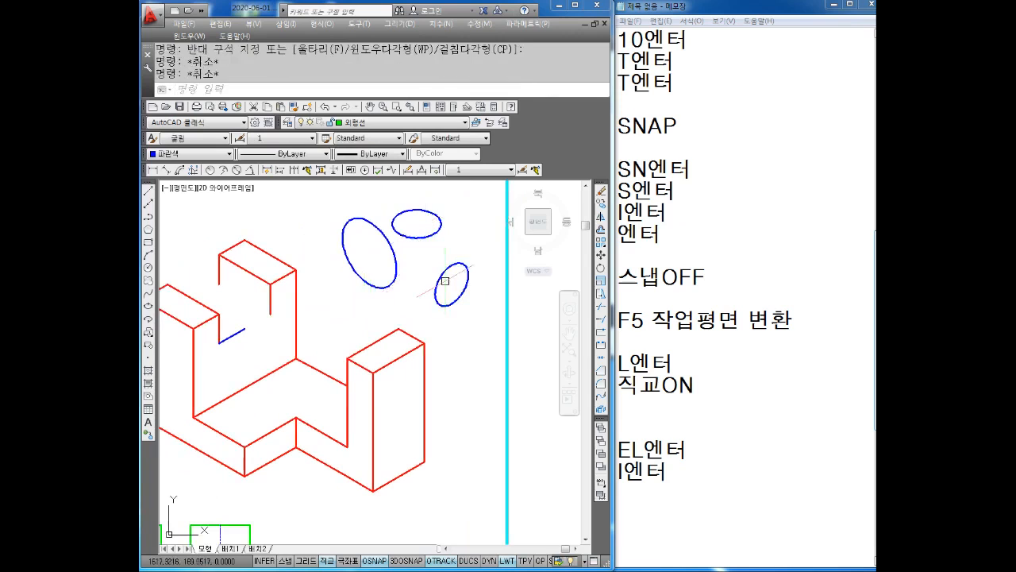
{"action": "middle_click_drag", "start_coordinate": [382, 278], "coordinate": [408, 272]}
{"action": "scroll", "coordinate": [408, 270], "scroll_direction": "up", "scroll_amount": 1}
{"action": "mouse_move", "coordinate": [322, 304]}
{"action": "middle_mouse_down"}
{"action": "mouse_move", "coordinate": [365, 293]}
{"action": "mouse_move", "coordinate": [353, 299]}
{"action": "middle_mouse_up"}
{"action": "scroll", "coordinate": [370, 287], "scroll_direction": "down", "scroll_amount": 1}
{"action": "scroll", "coordinate": [352, 299], "scroll_direction": "up", "scroll_amount": 2}
{"action": "key", "text": "Escape"}
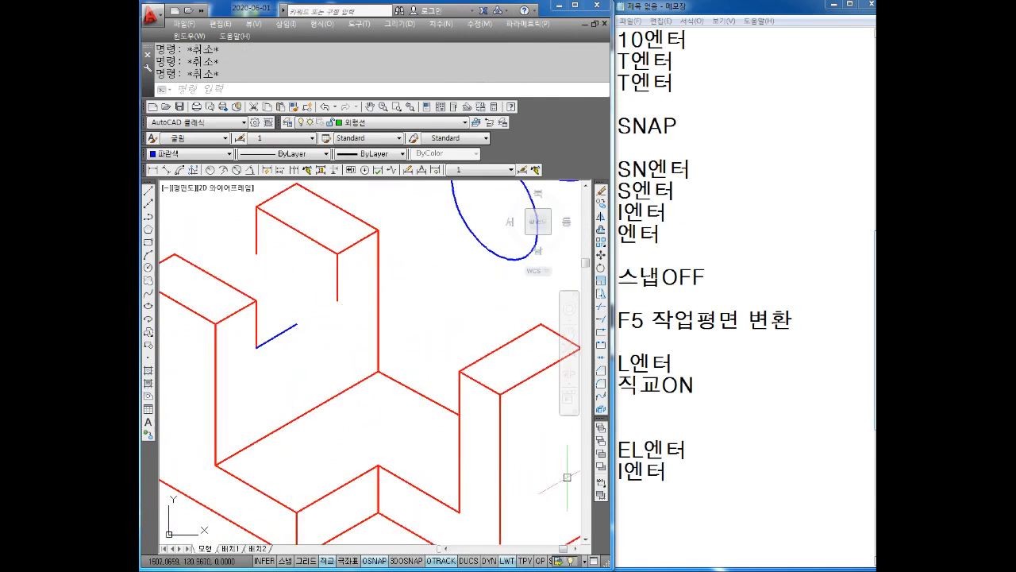
Add the notes "중심점 클릭" and "10엔터" on separate lines below "I엔터" in Notepad
{"action": "left_click", "coordinate": [631, 501]}
{"action": "type", "text": "중심점 클리"}
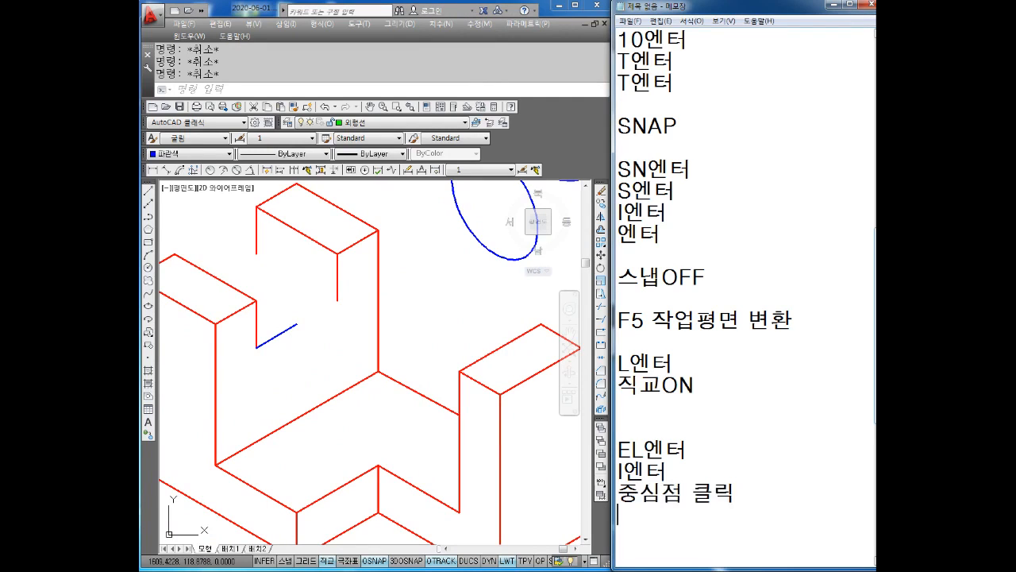
{"action": "type", "text": "10엔터"}
{"action": "key", "text": "Return"}
Draw an isocircle of radius 10 on the right isoplane in AutoCAD, centred on the blue line's free end
{"action": "left_click", "coordinate": [324, 352]}
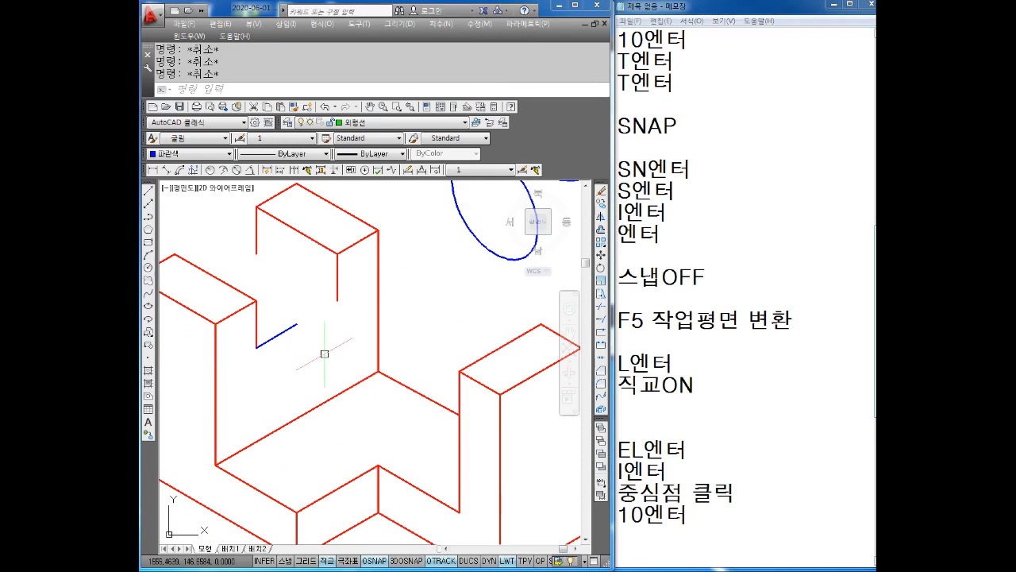
{"action": "middle_click_drag", "start_coordinate": [324, 352], "coordinate": [355, 371]}
{"action": "type", "text": "EL"}
{"action": "key", "text": "Return"}
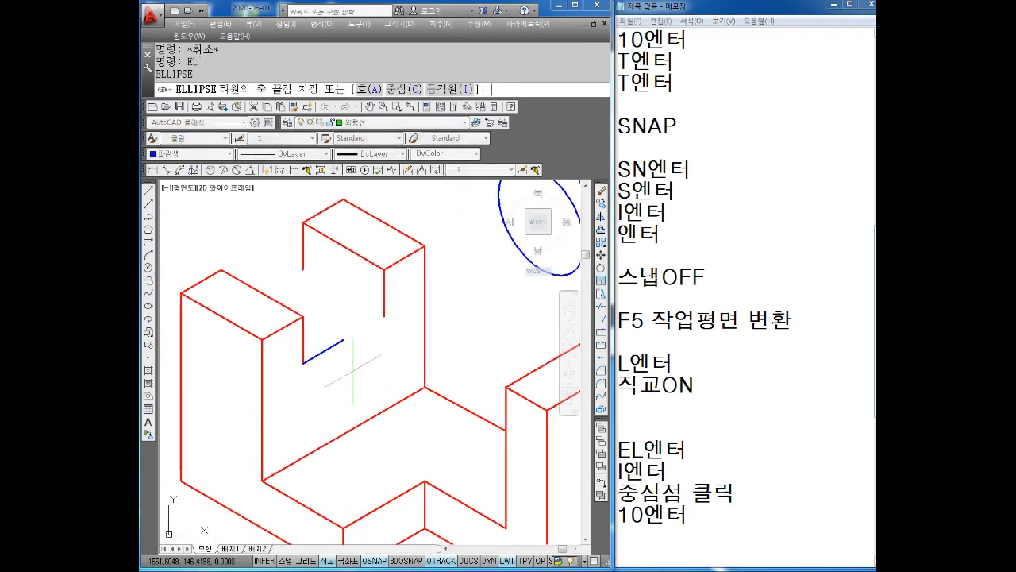
{"action": "type", "text": "I"}
{"action": "key", "text": "Return"}
{"action": "left_click", "coordinate": [343, 339]}
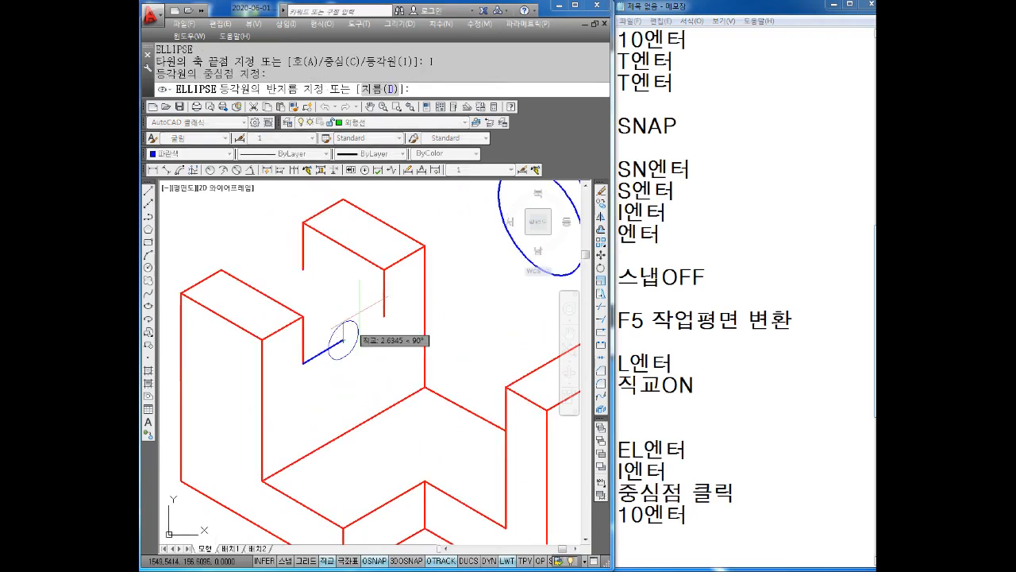
{"action": "type", "text": "10"}
{"action": "key", "text": "Return"}
{"action": "key", "text": "Escape"}
{"action": "key", "text": "Escape"}
{"action": "mouse_move", "coordinate": [355, 354]}
{"action": "middle_mouse_down"}
{"action": "mouse_move", "coordinate": [358, 332]}
{"action": "mouse_move", "coordinate": [344, 367]}
{"action": "mouse_move", "coordinate": [380, 366]}
{"action": "middle_mouse_up"}
{"action": "key", "text": "Escape"}
Add the note "TR엔터" below "10엔터" in Notepad, separated by a blank line
{"action": "left_click", "coordinate": [717, 515]}
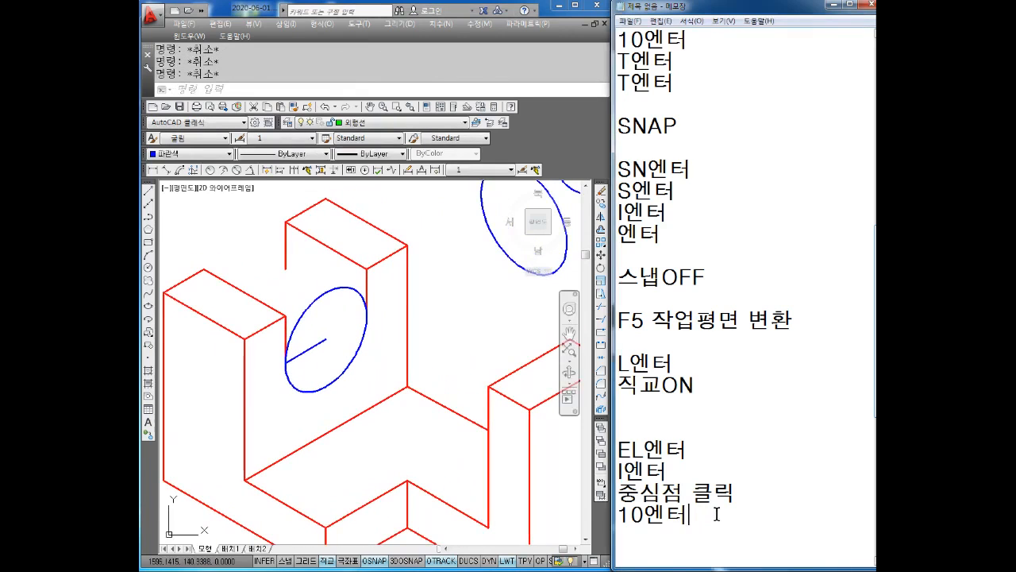
{"action": "key", "text": "Return"}
{"action": "key", "text": "Return"}
{"action": "key", "text": "Return"}
{"action": "key", "text": "Return"}
{"action": "key", "text": "Return"}
{"action": "key", "text": "Return"}
{"action": "key", "text": "Return"}
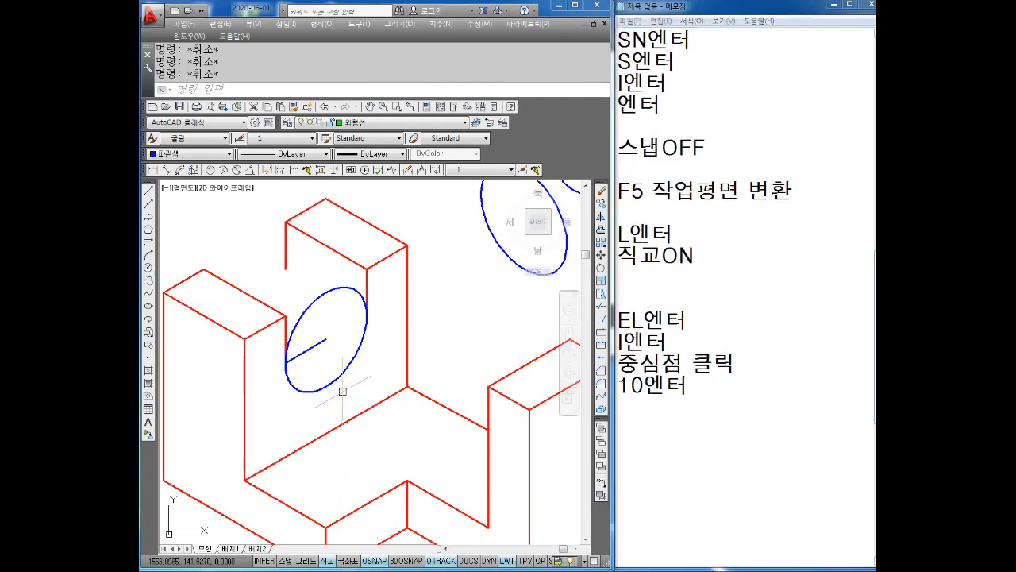
{"action": "left_click", "coordinate": [642, 438]}
{"action": "type", "text": "TR엔터"}
{"action": "key", "text": "Return"}
Trim the upper half of the isocircle between the slot's vertical edges in AutoCAD and erase the blue construction line
{"action": "left_click", "coordinate": [457, 411]}
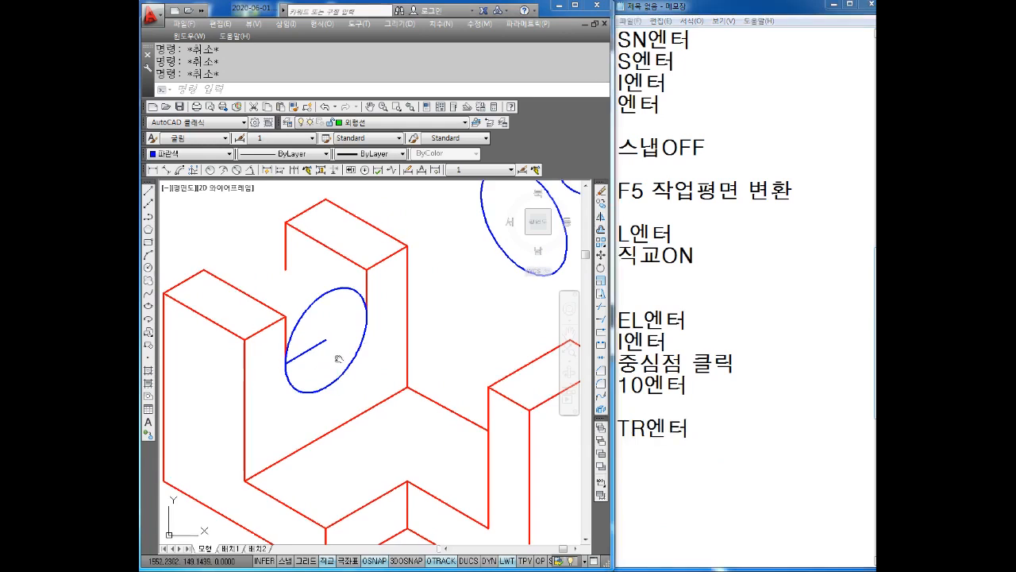
{"action": "middle_click_drag", "start_coordinate": [338, 358], "coordinate": [337, 367]}
{"action": "key", "text": "Return"}
{"action": "key", "text": "Return"}
{"action": "left_click", "coordinate": [323, 305]}
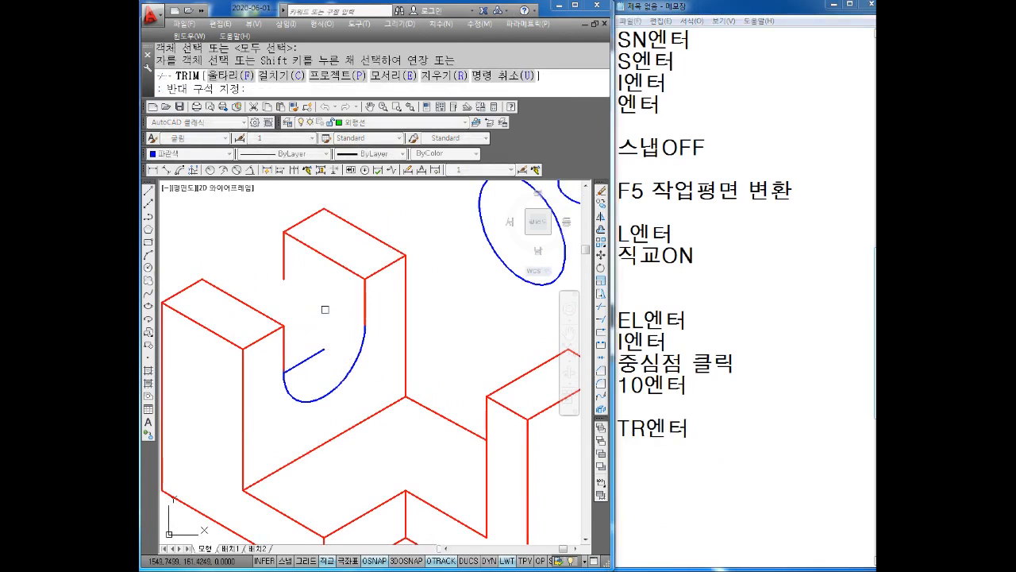
{"action": "key", "text": "Escape"}
{"action": "left_click", "coordinate": [304, 362]}
{"action": "key", "text": "Delete"}
Set the colour of the slot's remaining lower arc to ByLayer
{"action": "left_click", "coordinate": [359, 378]}
{"action": "left_click", "coordinate": [325, 369]}
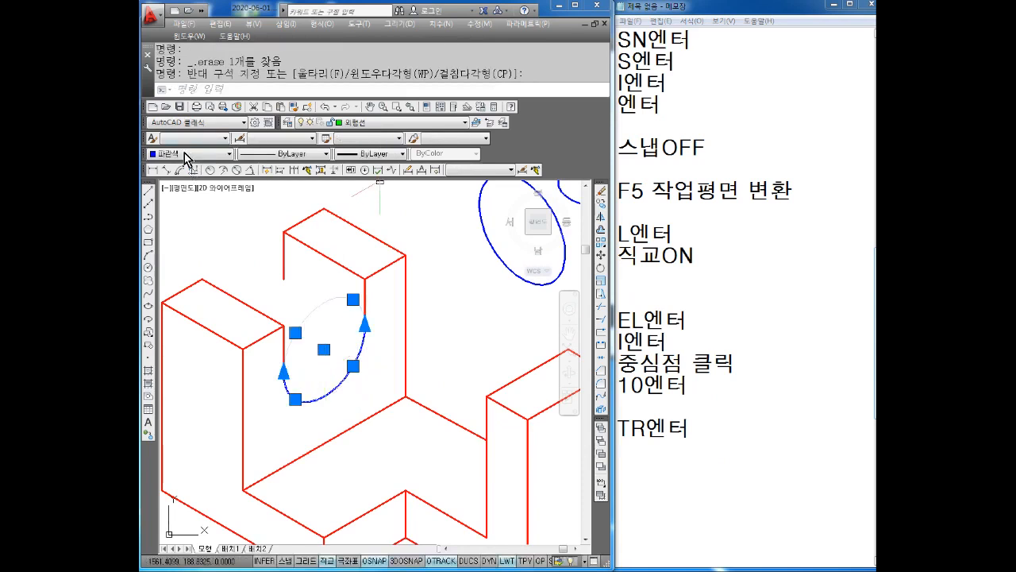
{"action": "left_click", "coordinate": [220, 152]}
{"action": "left_click", "coordinate": [180, 166]}
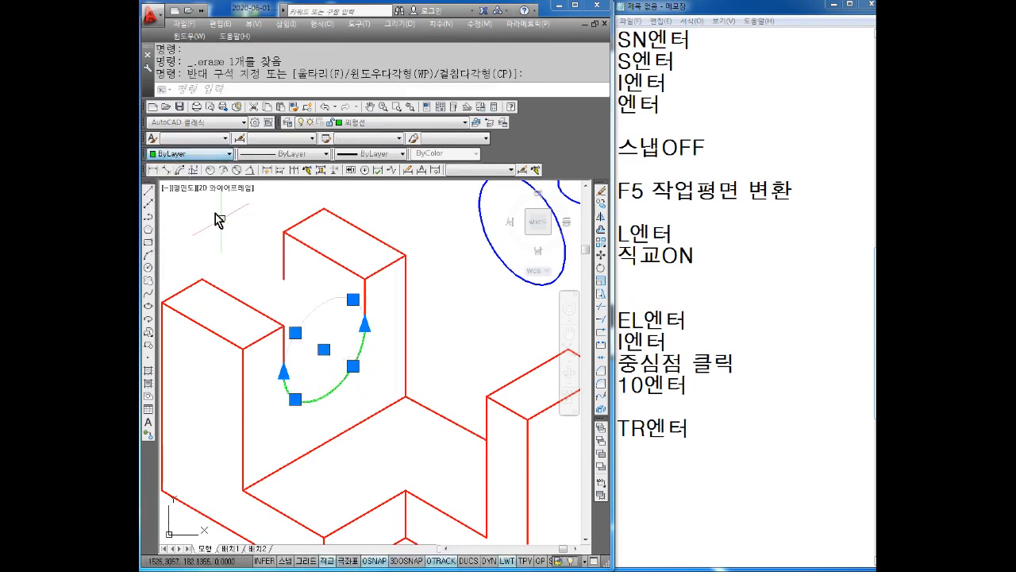
{"action": "key", "text": "Escape"}
Erase the three trial isocircles in the empty space above the part
{"action": "scroll", "coordinate": [365, 252], "scroll_direction": "down", "scroll_amount": 3}
{"action": "scroll", "coordinate": [366, 252], "scroll_direction": "up", "scroll_amount": 4}
{"action": "key", "text": "Escape"}
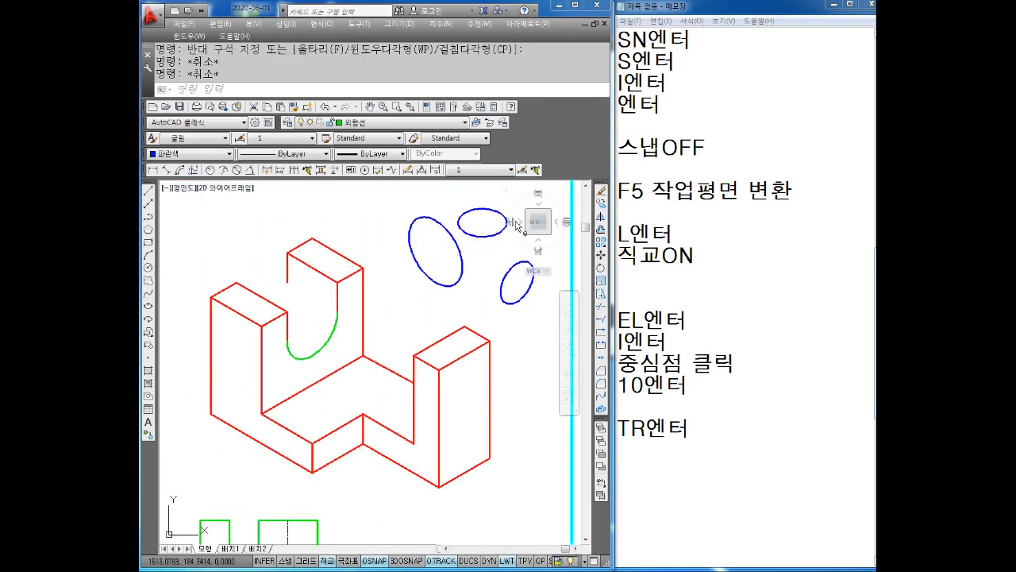
{"action": "middle_click_drag", "start_coordinate": [479, 202], "coordinate": [438, 218]}
{"action": "key", "text": "Escape"}
{"action": "left_click", "coordinate": [445, 209]}
{"action": "left_click", "coordinate": [363, 283]}
{"action": "key", "text": "Delete"}
{"action": "left_click", "coordinate": [469, 316]}
{"action": "left_click", "coordinate": [445, 325]}
{"action": "key", "text": "Delete"}
{"action": "key", "text": "Delete"}
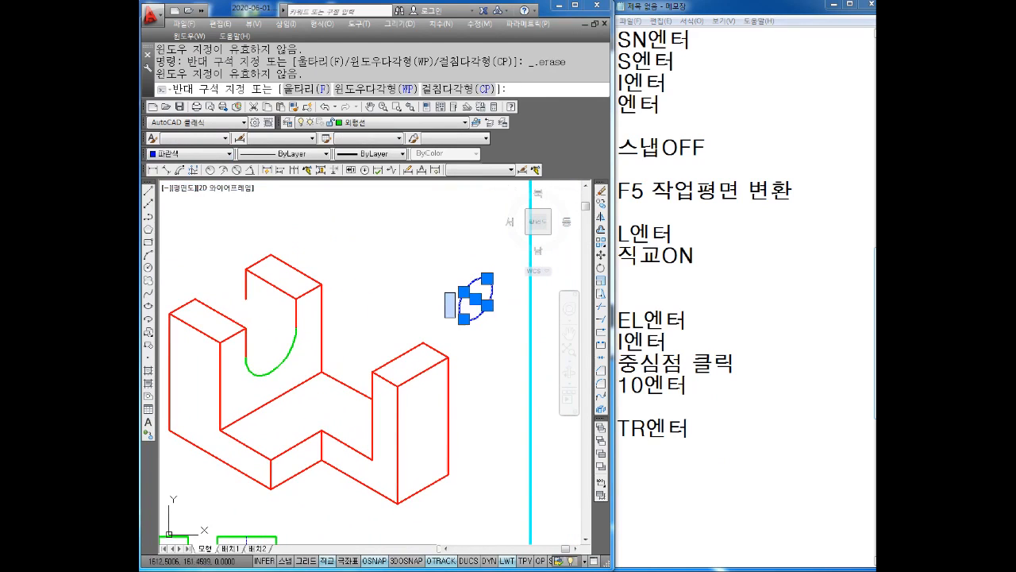
{"action": "key", "text": "Escape"}
{"action": "left_click", "coordinate": [483, 334]}
{"action": "left_click", "coordinate": [455, 291]}
{"action": "key", "text": "Delete"}
Select the whole isometric view and set its colour to ByLayer
{"action": "scroll", "coordinate": [446, 286], "scroll_direction": "down", "scroll_amount": 2}
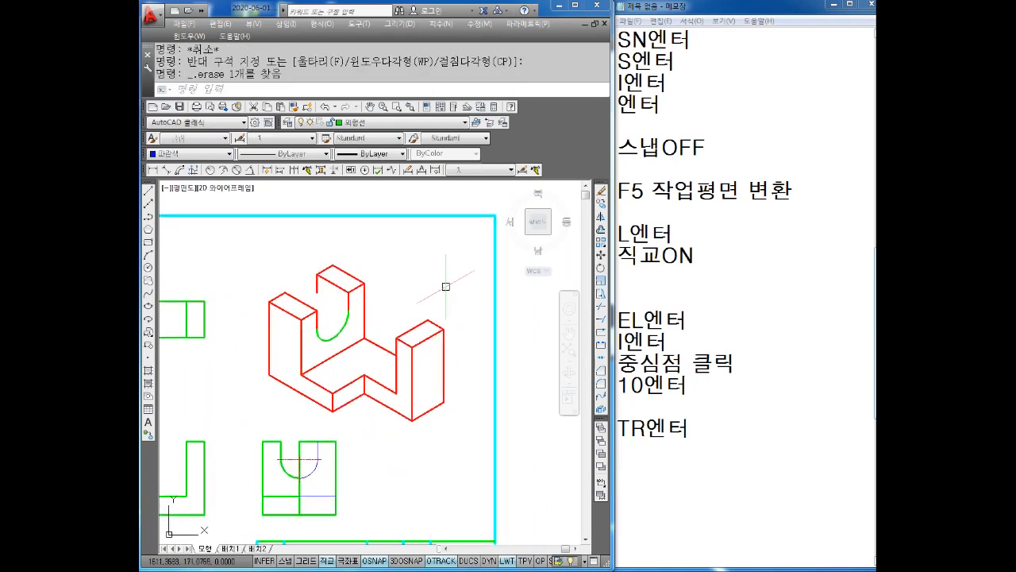
{"action": "key", "text": "Escape"}
{"action": "left_click", "coordinate": [466, 243]}
{"action": "left_click", "coordinate": [227, 425]}
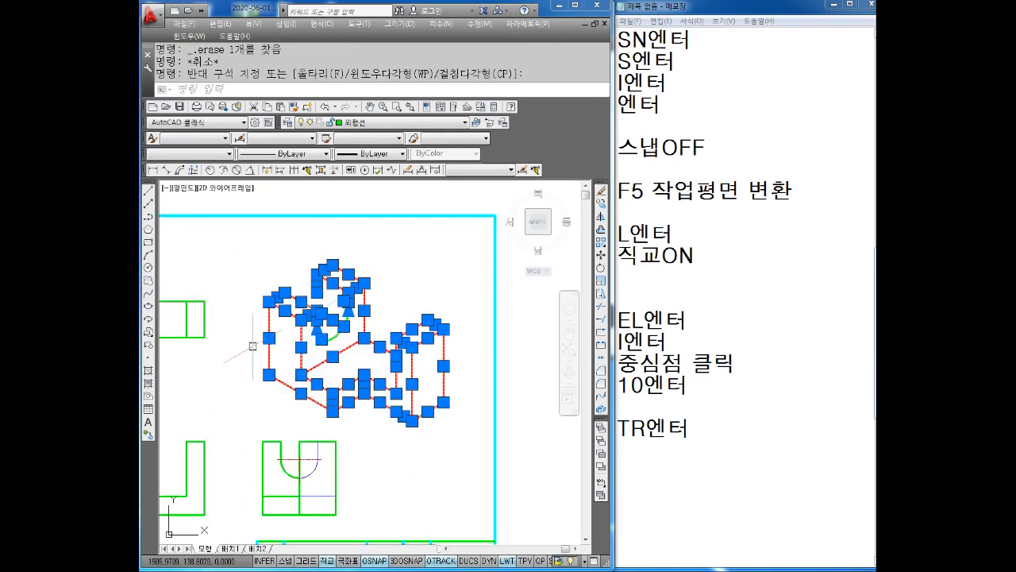
{"action": "left_click", "coordinate": [191, 153]}
{"action": "left_click", "coordinate": [183, 205]}
{"action": "key", "text": "Escape"}
{"action": "key", "text": "Escape"}
{"action": "scroll", "coordinate": [299, 309], "scroll_direction": "up", "scroll_amount": 4}
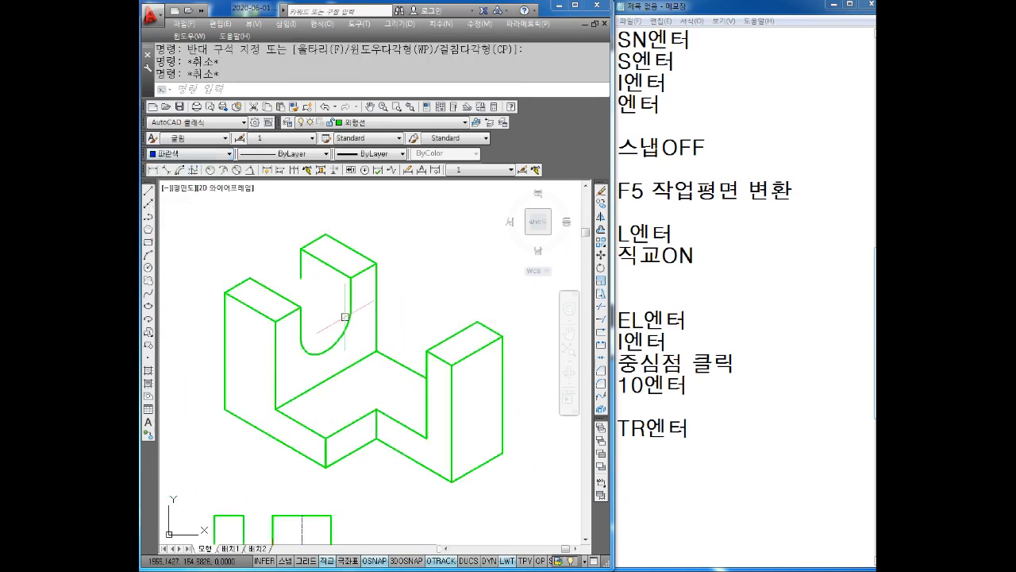
Start a new note "CO" below "TR엔터" in Notepad, separated by a blank line
{"action": "middle_click_drag", "start_coordinate": [300, 309], "coordinate": [324, 317]}
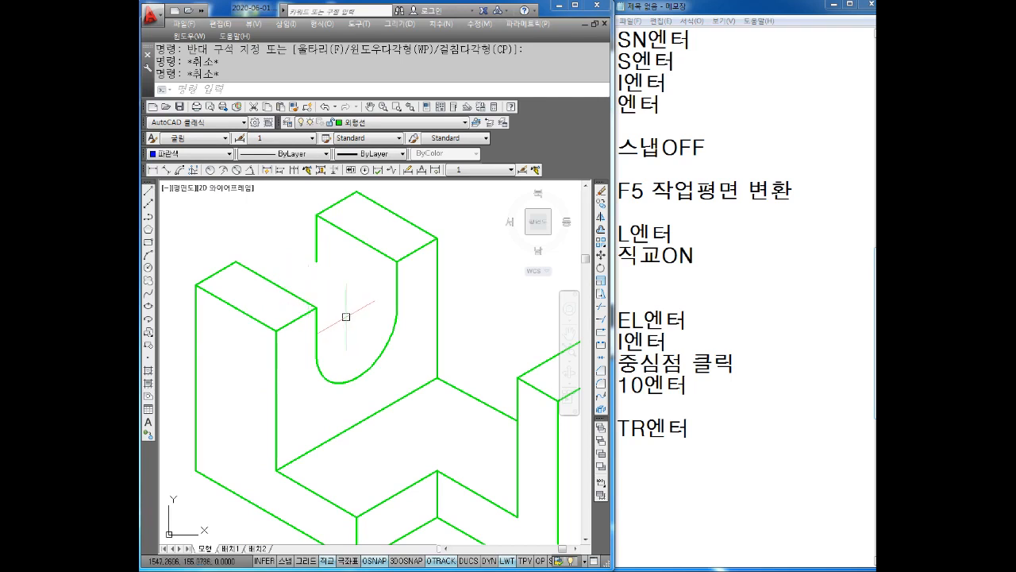
{"action": "left_click", "coordinate": [642, 464]}
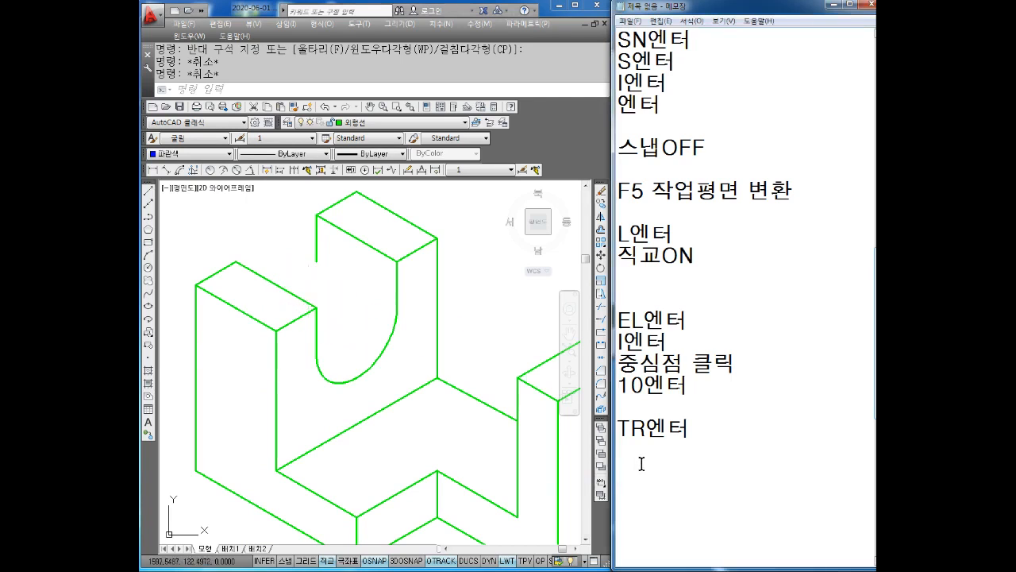
Set the colour of the slot's arc in AutoCAD to blue (파란색)
{"action": "left_click", "coordinate": [399, 379]}
{"action": "left_click", "coordinate": [322, 241]}
{"action": "left_click", "coordinate": [192, 153]}
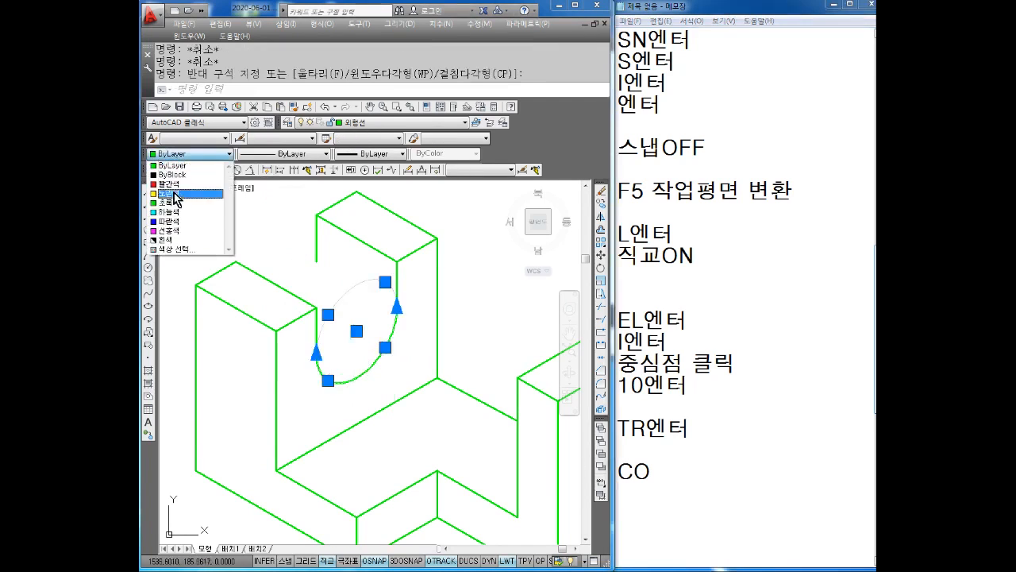
{"action": "left_click", "coordinate": [186, 221]}
{"action": "key", "text": "Escape"}
Set the rear upright's top edge on the slot side to red (빨간색) to mark the copy direction
{"action": "left_click", "coordinate": [369, 293]}
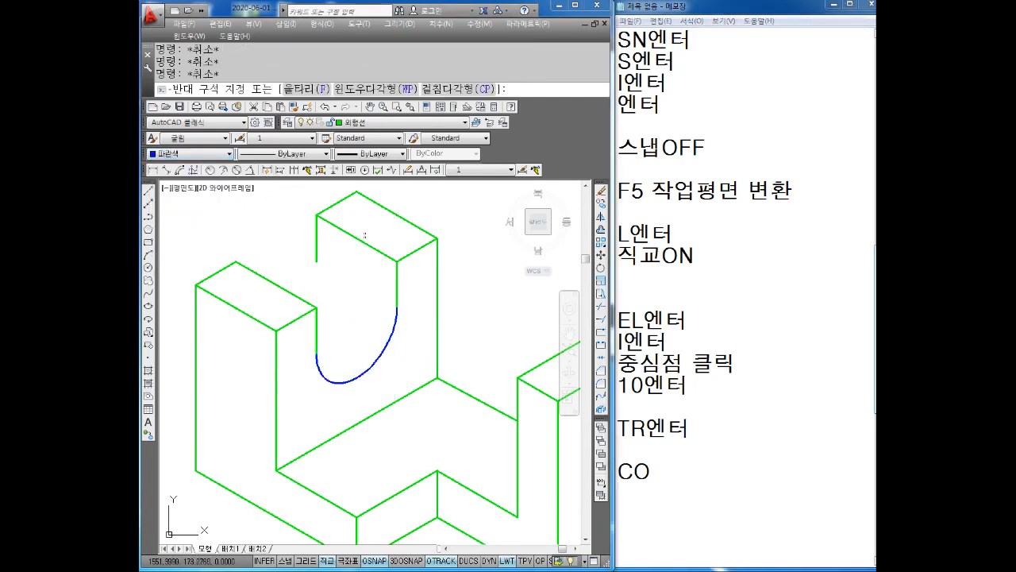
{"action": "left_click", "coordinate": [319, 226]}
{"action": "left_click", "coordinate": [191, 154]}
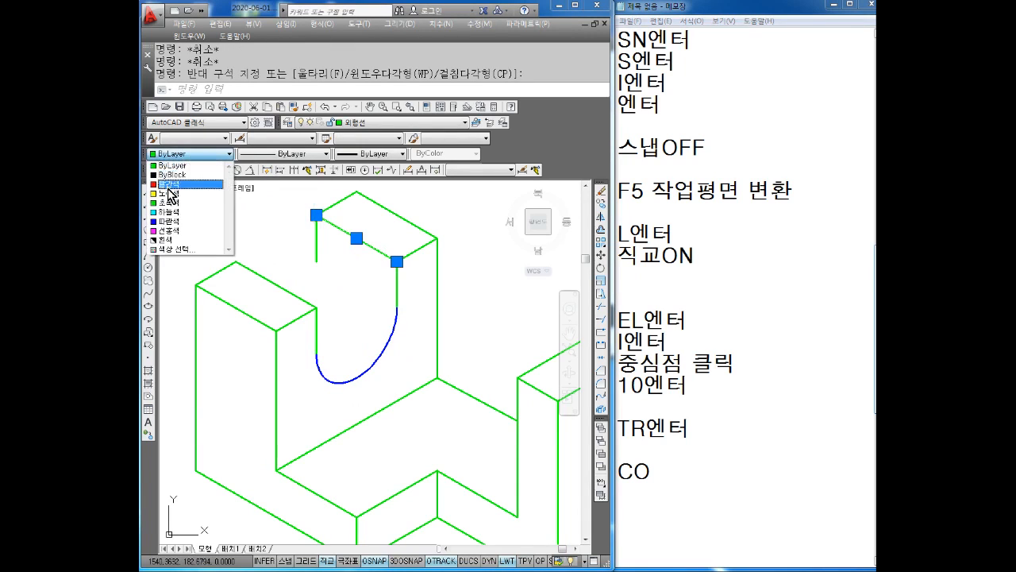
{"action": "left_click", "coordinate": [170, 183]}
{"action": "key", "text": "Escape"}
Draw small marker circles centred on both ends of the red edge, the front one with a radius of about 1.6 units
{"action": "key", "text": "Return"}
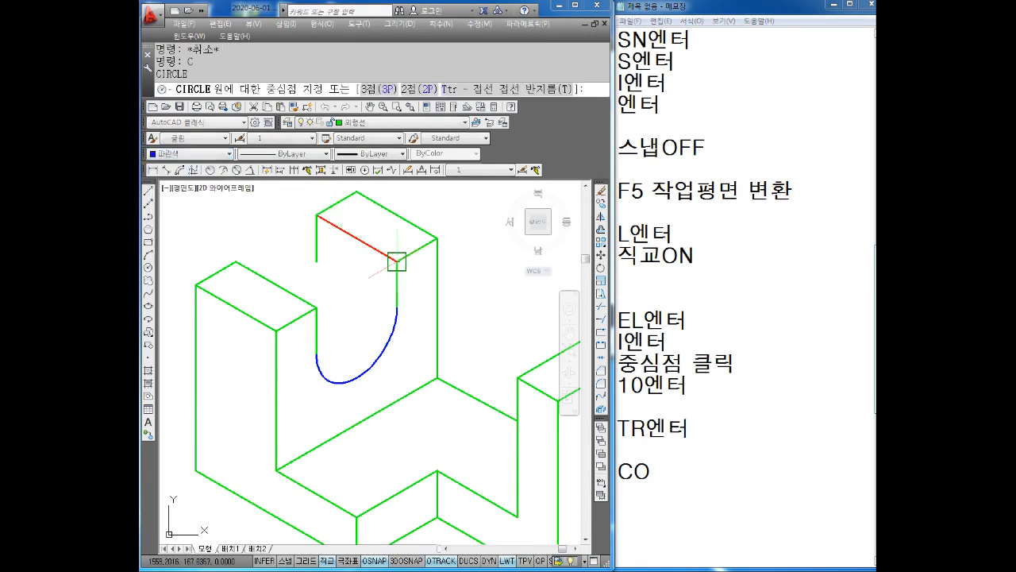
{"action": "left_click", "coordinate": [397, 261]}
{"action": "key", "text": "Return"}
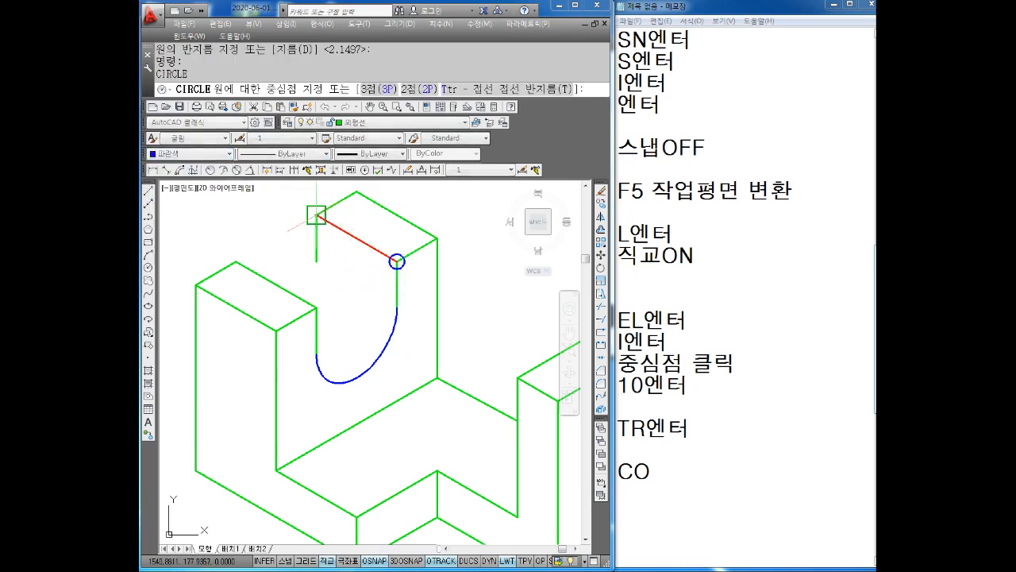
{"action": "left_click", "coordinate": [317, 215]}
{"action": "left_click", "coordinate": [324, 205]}
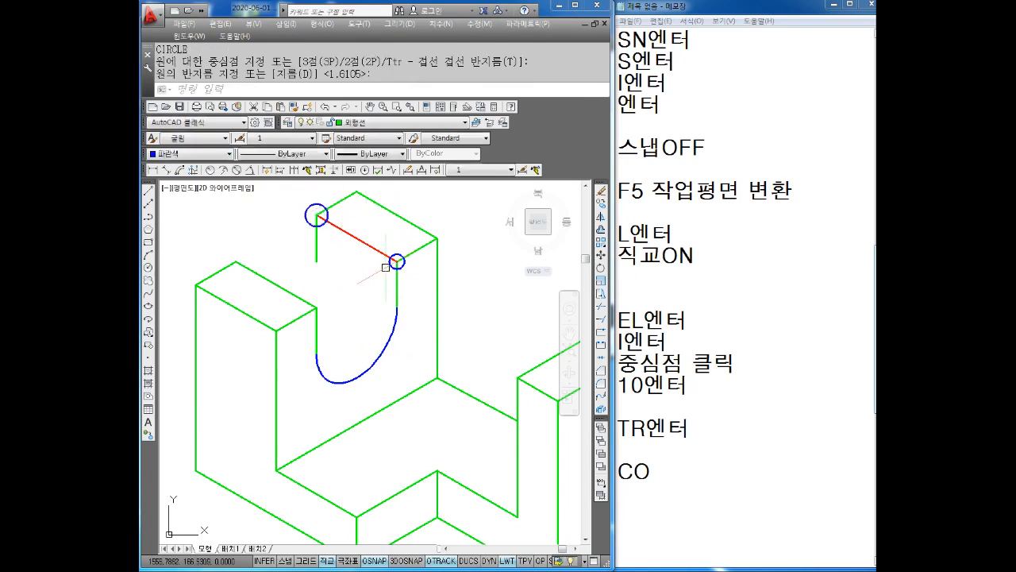
{"action": "key", "text": "Escape"}
{"action": "key", "text": "Escape"}
{"action": "key", "text": "Escape"}
Complete the last note in Notepad as "CO엔터" and return to the AutoCAD drawing
{"action": "left_click", "coordinate": [669, 469]}
{"action": "type", "text": "엔터"}
{"action": "key", "text": "Return"}
{"action": "left_click", "coordinate": [274, 395]}
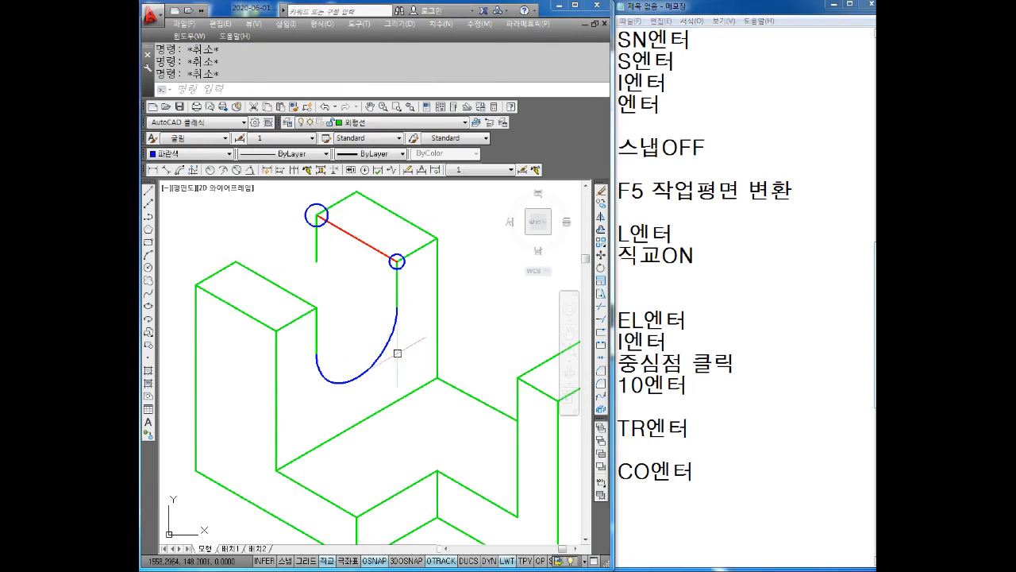
Copy the blue slot arc in the isometric view from the red line's front end to its rear end
{"action": "type", "text": "CO"}
{"action": "key", "text": "Return"}
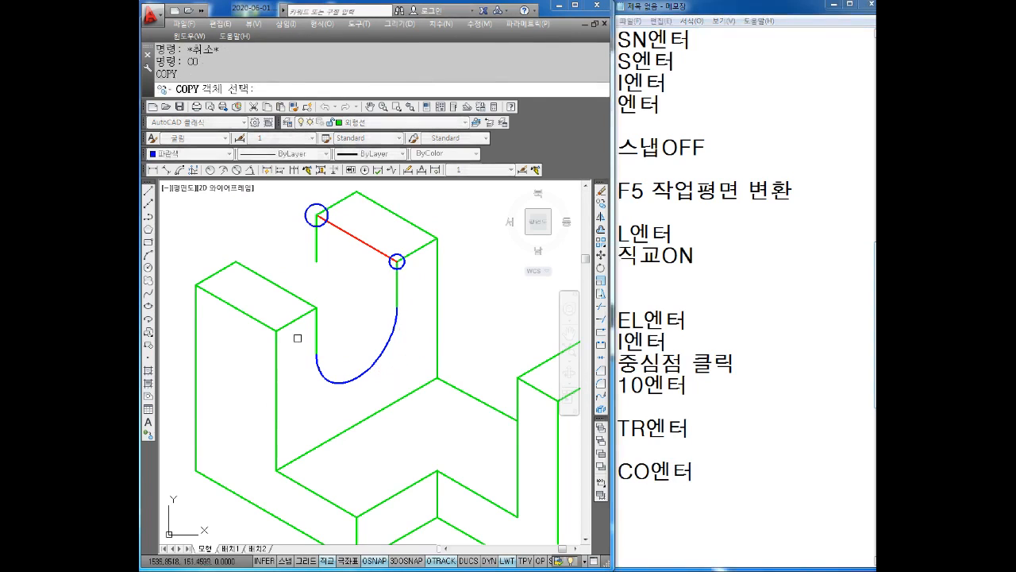
{"action": "left_click", "coordinate": [363, 379]}
{"action": "left_click", "coordinate": [338, 357]}
{"action": "key", "text": "Return"}
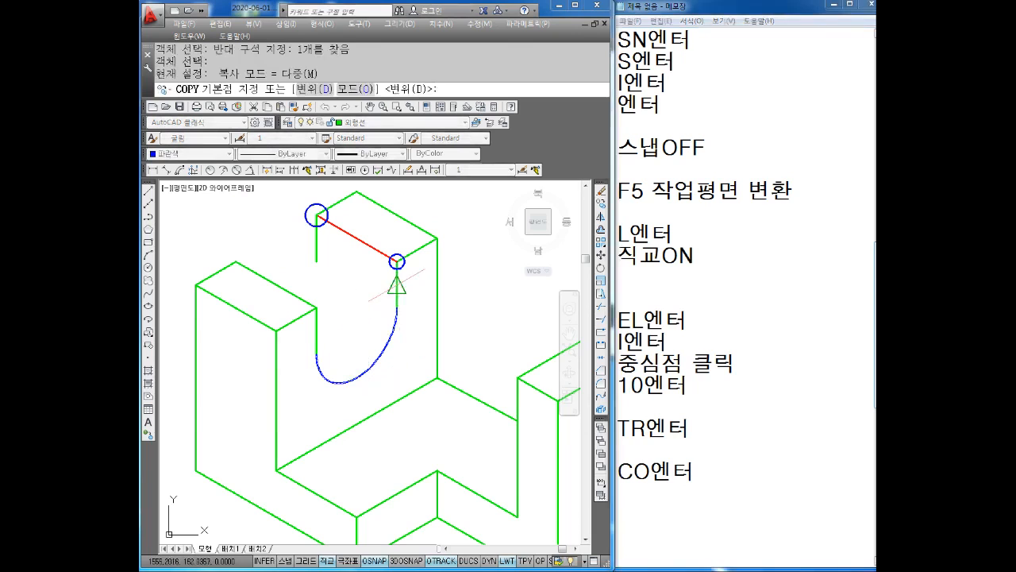
{"action": "scroll", "coordinate": [397, 261], "scroll_direction": "up", "scroll_amount": 2}
{"action": "scroll", "coordinate": [397, 260], "scroll_direction": "up", "scroll_amount": 2}
{"action": "left_click", "coordinate": [399, 259]}
{"action": "scroll", "coordinate": [339, 243], "scroll_direction": "down", "scroll_amount": 3}
{"action": "middle_click_drag", "start_coordinate": [304, 220], "coordinate": [336, 251]}
{"action": "scroll", "coordinate": [336, 251], "scroll_direction": "up", "scroll_amount": 2}
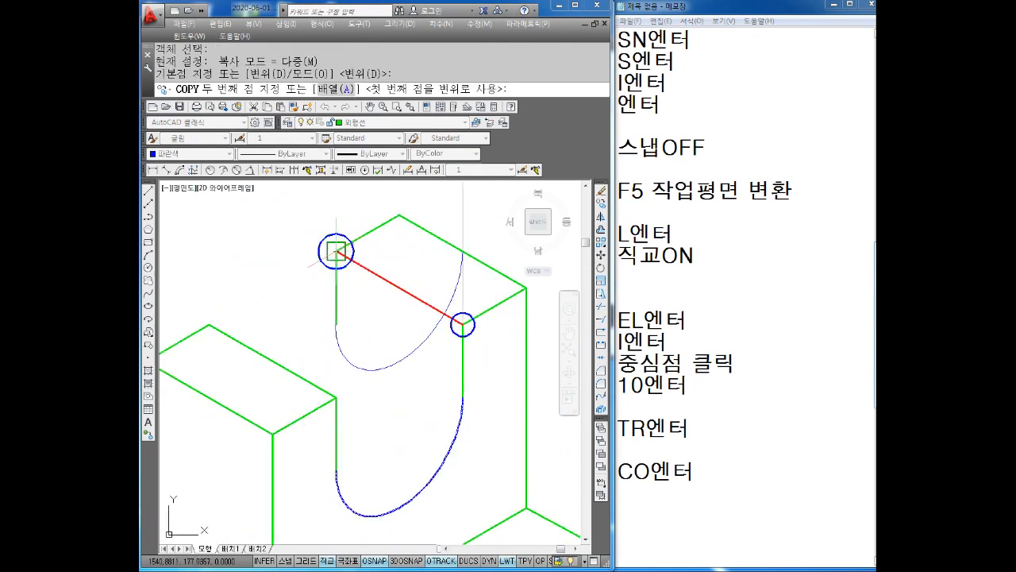
{"action": "left_click", "coordinate": [337, 252]}
{"action": "key", "text": "Escape"}
{"action": "scroll", "coordinate": [342, 255], "scroll_direction": "down", "scroll_amount": 2}
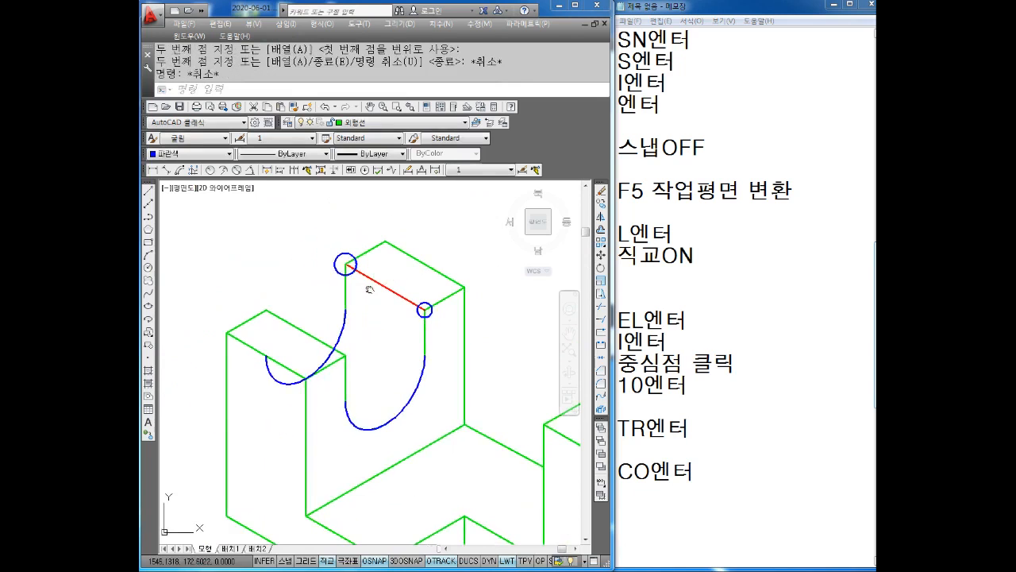
{"action": "middle_click_drag", "start_coordinate": [402, 331], "coordinate": [398, 326]}
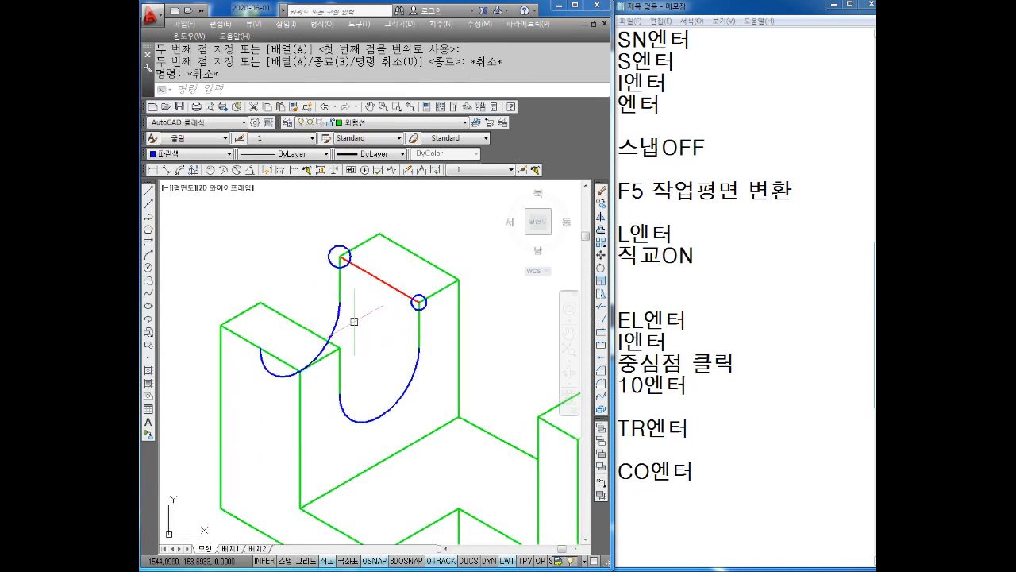
Delete the two small blue circles at the ends of the red line in the isometric view
{"action": "left_click", "coordinate": [340, 256]}
{"action": "key", "text": "Delete"}
{"action": "left_click", "coordinate": [422, 295]}
{"action": "key", "text": "Delete"}
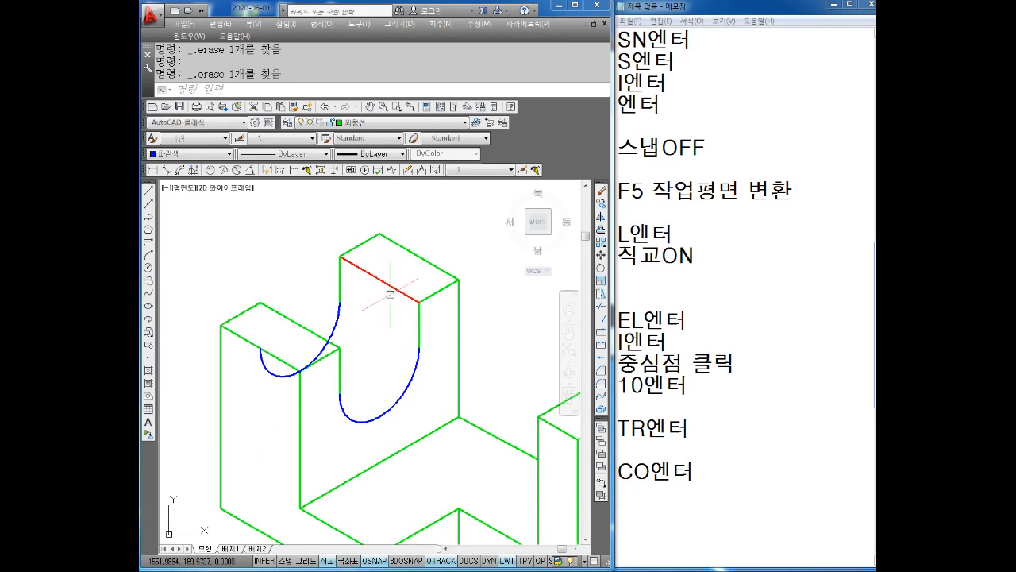
Trim away the portions of the copied arc that are hidden behind the left block of the isometric view
{"action": "type", "text": "tr"}
{"action": "key", "text": "Return"}
{"action": "key", "text": "Return"}
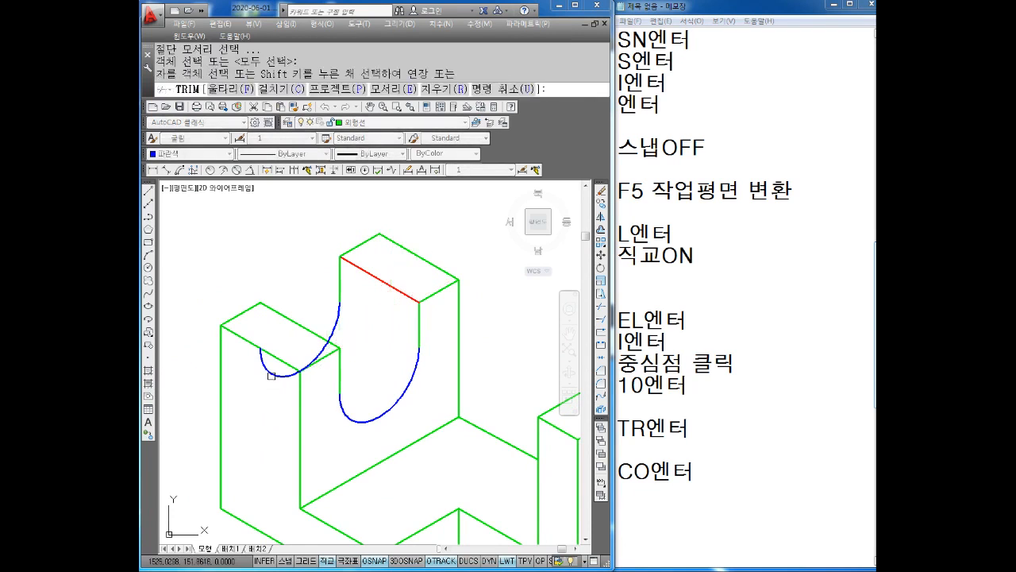
{"action": "left_click", "coordinate": [272, 376]}
{"action": "scroll", "coordinate": [307, 354], "scroll_direction": "up", "scroll_amount": 6}
{"action": "left_click", "coordinate": [315, 355]}
{"action": "scroll", "coordinate": [342, 358], "scroll_direction": "down", "scroll_amount": 6}
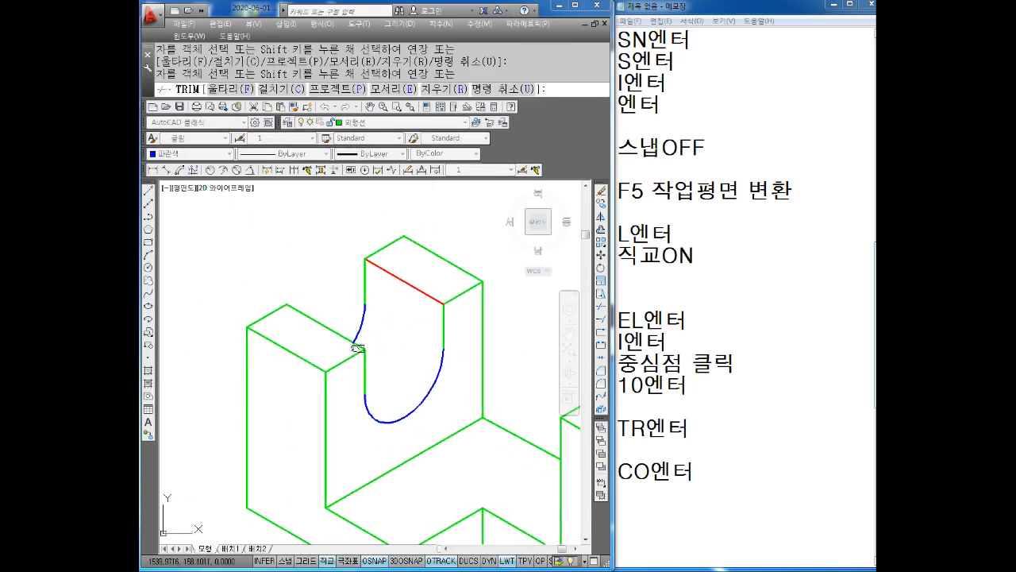
{"action": "middle_click_drag", "start_coordinate": [359, 348], "coordinate": [357, 348]}
{"action": "key", "text": "Escape"}
Change both blue slot arcs and the red top edge to match the green outlines of the isometric view
{"action": "left_click", "coordinate": [453, 386]}
{"action": "left_click", "coordinate": [422, 369]}
{"action": "left_click", "coordinate": [367, 321]}
{"action": "left_click", "coordinate": [353, 324]}
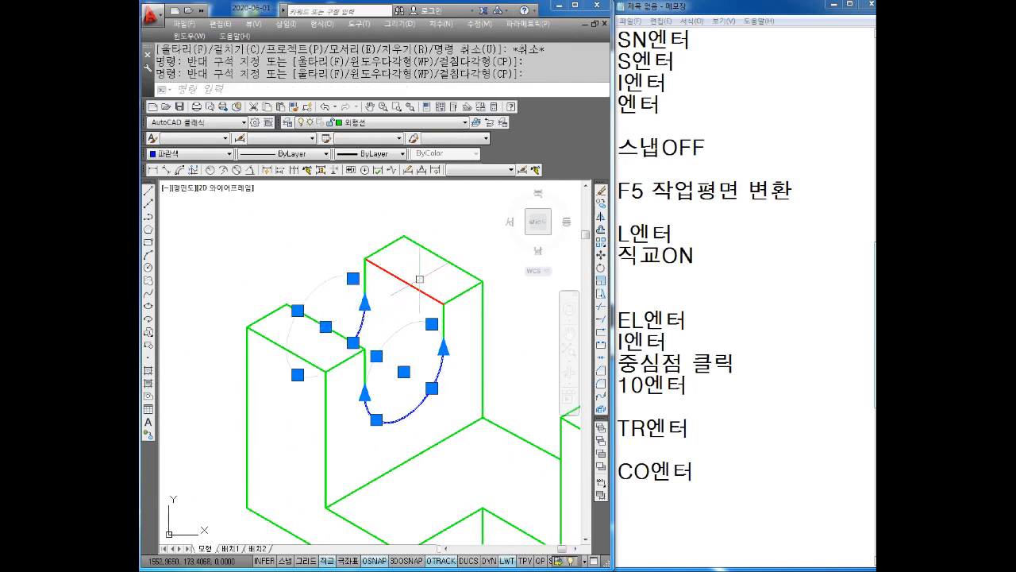
{"action": "left_click", "coordinate": [407, 284]}
{"action": "left_click", "coordinate": [198, 139]}
{"action": "left_click", "coordinate": [198, 139]}
{"action": "left_click", "coordinate": [197, 155]}
{"action": "left_click", "coordinate": [170, 164]}
{"action": "key", "text": "Escape"}
{"action": "scroll", "coordinate": [240, 239], "scroll_direction": "down", "scroll_amount": 4}
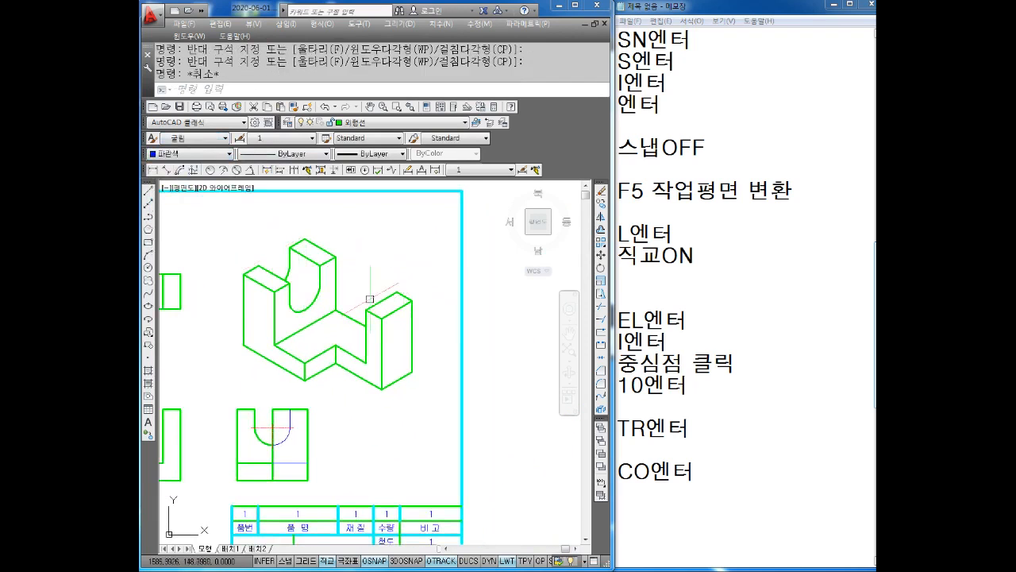
{"action": "mouse_move", "coordinate": [322, 297]}
{"action": "middle_mouse_down"}
{"action": "mouse_move", "coordinate": [337, 290]}
{"action": "mouse_move", "coordinate": [334, 298]}
{"action": "middle_mouse_up"}
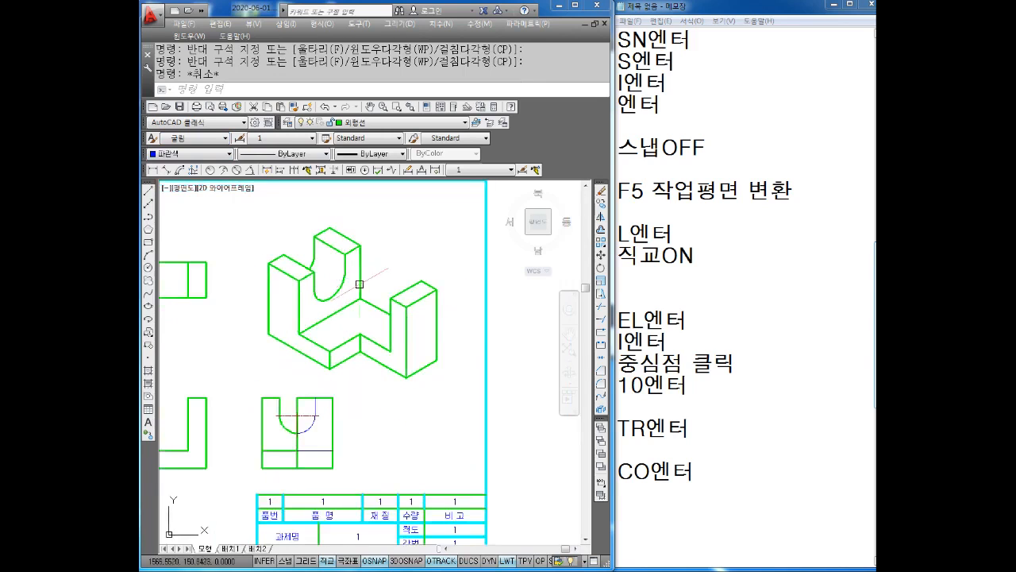
{"action": "key", "text": "Escape"}
{"action": "key", "text": "Escape"}
Switch to Notepad and add the line "SC엔터" to the end of the notes
{"action": "left_click", "coordinate": [678, 518]}
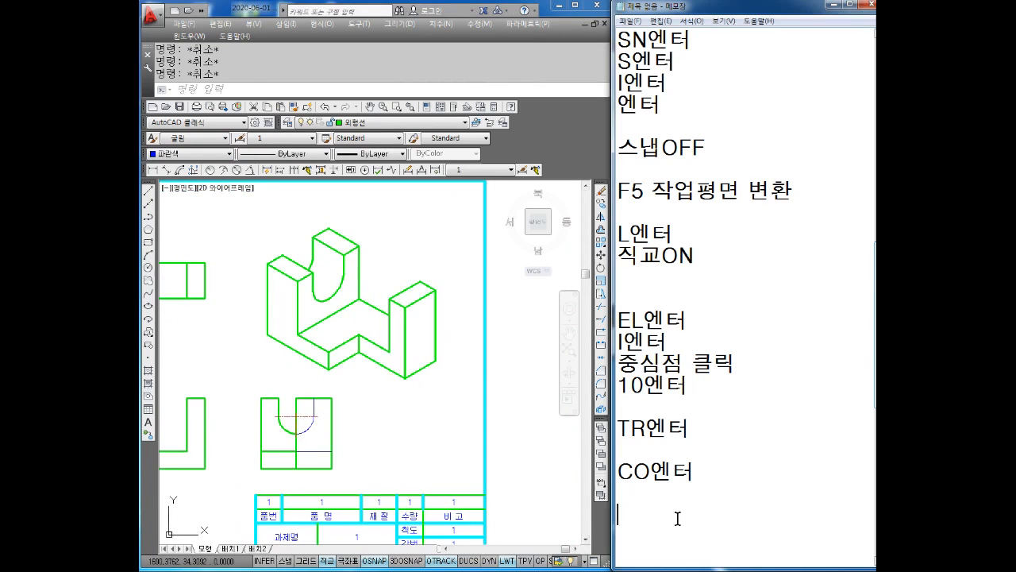
{"action": "type", "text": "SC애ㅔㄴㅌ"}
Switch back to AutoCAD and scale the whole isometric view by a factor of 0.7 about a point near its centre
{"action": "left_click", "coordinate": [508, 476]}
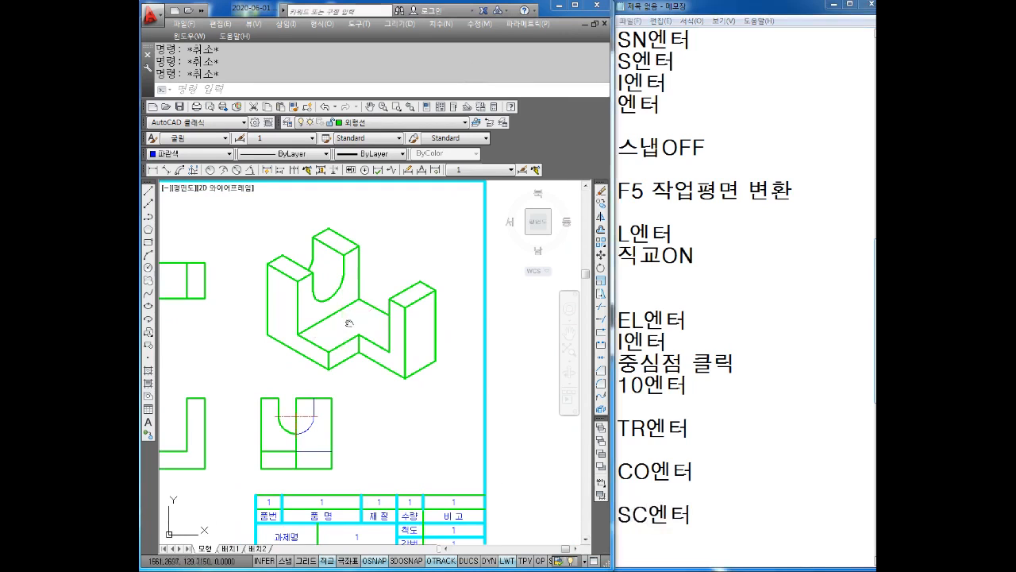
{"action": "left_click", "coordinate": [447, 221]}
{"action": "left_click", "coordinate": [254, 386]}
{"action": "key", "text": "Return"}
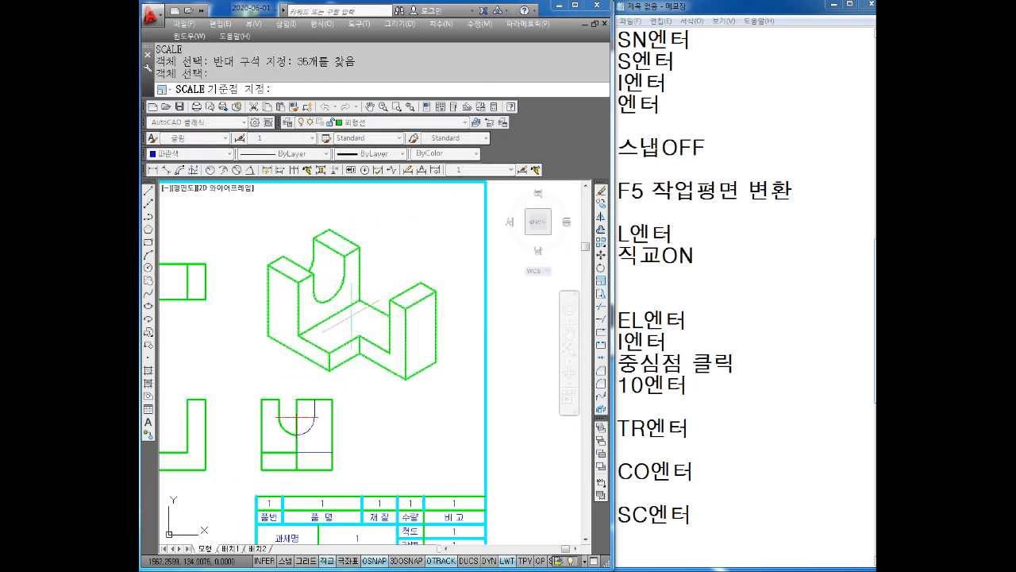
{"action": "left_click", "coordinate": [339, 313]}
{"action": "type", "text": "0.7"}
{"action": "key", "text": "Return"}
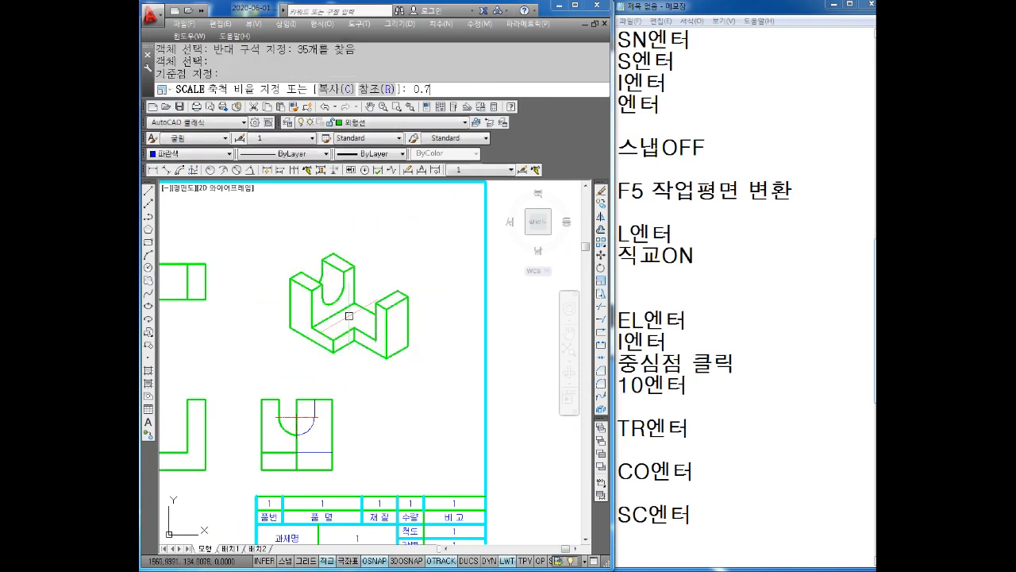
{"action": "key", "text": "Escape"}
{"action": "scroll", "coordinate": [316, 291], "scroll_direction": "down", "scroll_amount": 3}
{"action": "middle_click_drag", "start_coordinate": [316, 291], "coordinate": [310, 271]}
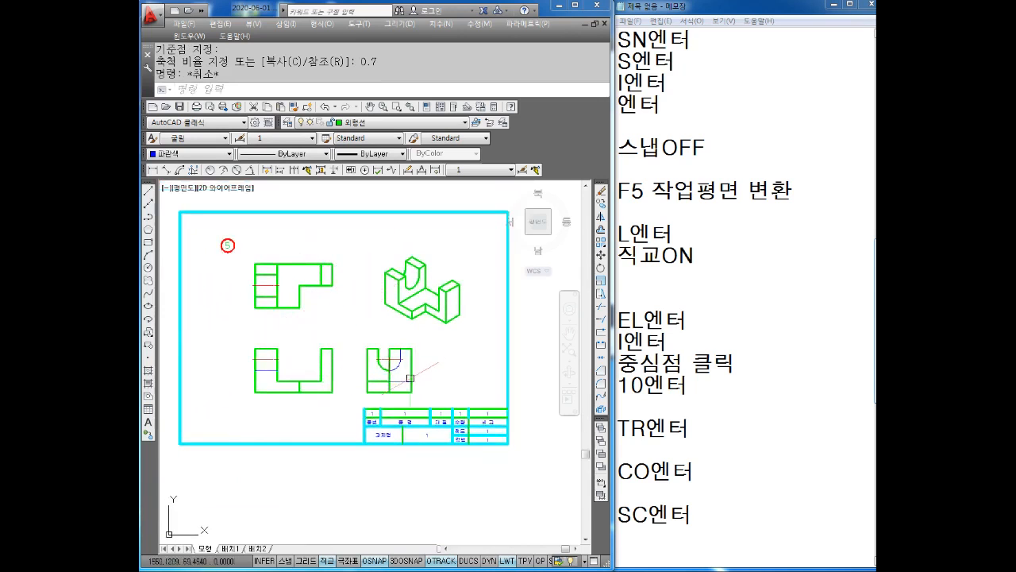
Move the isometric view slightly closer to the top view with Ortho turned off
{"action": "scroll", "coordinate": [441, 295], "scroll_direction": "up", "scroll_amount": 3}
{"action": "type", "text": "m"}
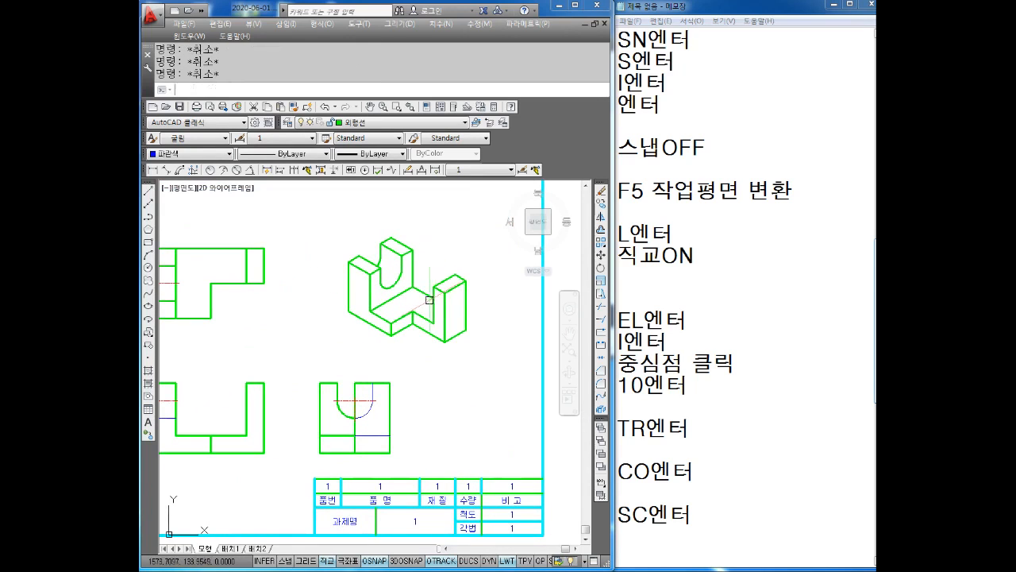
{"action": "key", "text": "Return"}
{"action": "left_click", "coordinate": [483, 222]}
{"action": "left_click", "coordinate": [297, 378]}
{"action": "key", "text": "Return"}
{"action": "left_click", "coordinate": [342, 286]}
{"action": "key", "text": "F8"}
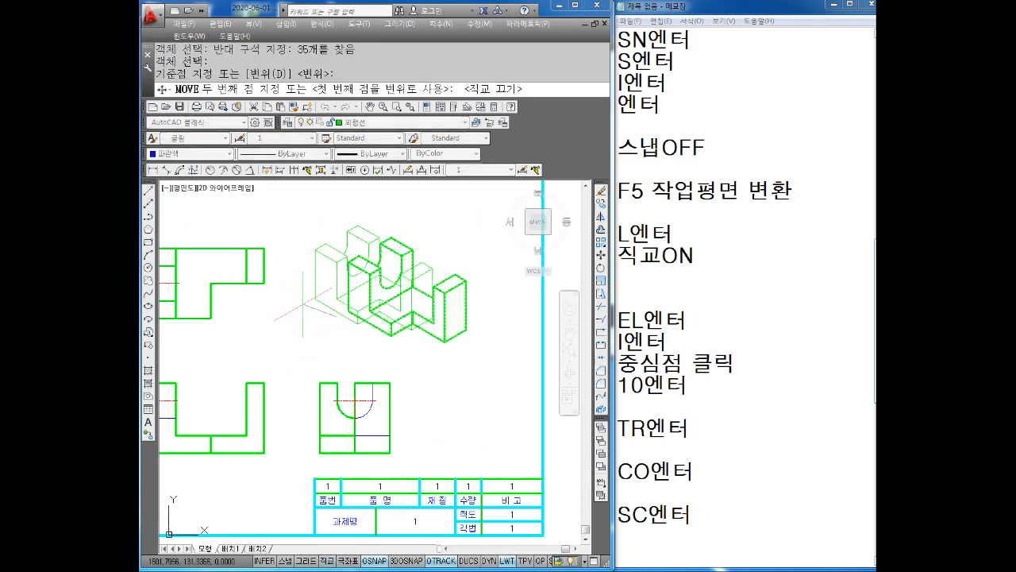
{"action": "key", "text": "Escape"}
{"action": "middle_click_drag", "start_coordinate": [324, 320], "coordinate": [387, 310]}
{"action": "key", "text": "Escape"}
{"action": "key", "text": "Escape"}
Switch to Notepad and add "0.7" below the "SC엔터" line, followed by a blank line
{"action": "left_click", "coordinate": [710, 520]}
{"action": "key", "text": "Return"}
{"action": "type", "text": "0.7"}
{"action": "key", "text": "Return"}
{"action": "key", "text": "Return"}
{"action": "key", "text": "Return"}
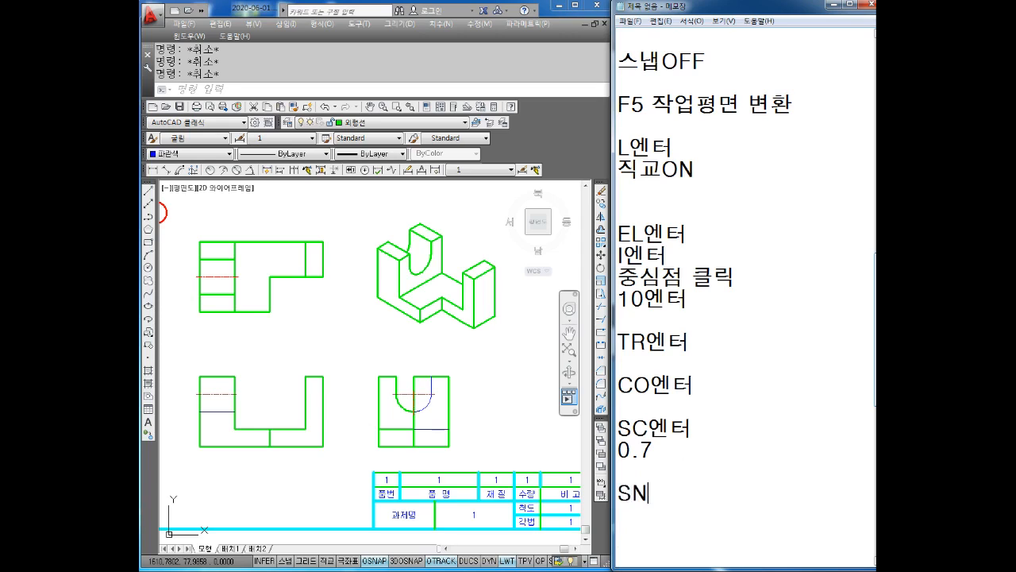
Append the note lines "SN엔터", "S엔터", "S엔터", "엔터" and "스냅OFF"
{"action": "type", "text": "SN엔터"}
{"action": "key", "text": "Return"}
{"action": "type", "text": "S엔터ㄴD"}
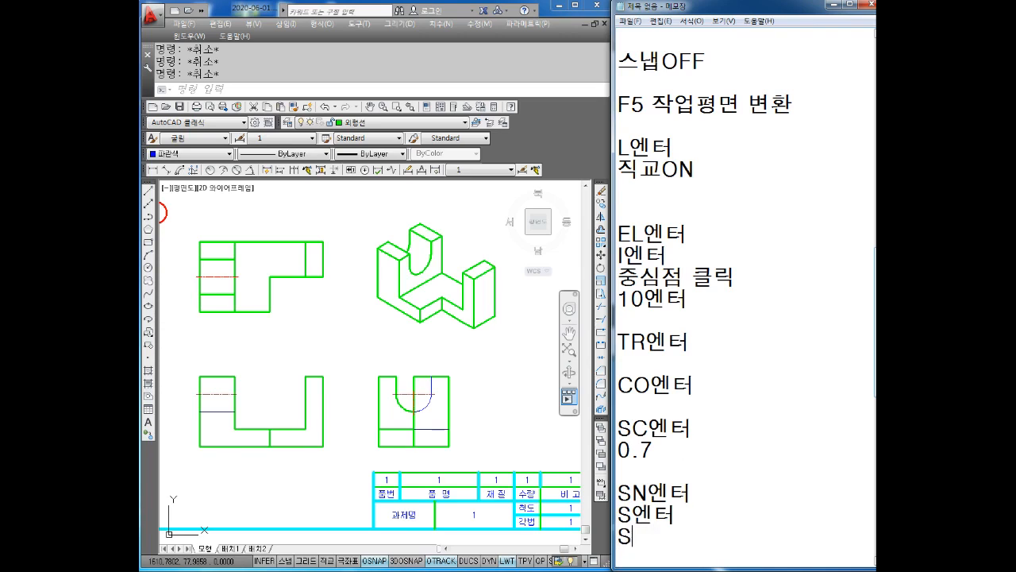
{"action": "type", "text": "엔터"}
{"action": "key", "text": "Return"}
{"action": "type", "text": "엔터"}
{"action": "key", "text": "Return"}
{"action": "type", "text": "스냅"}
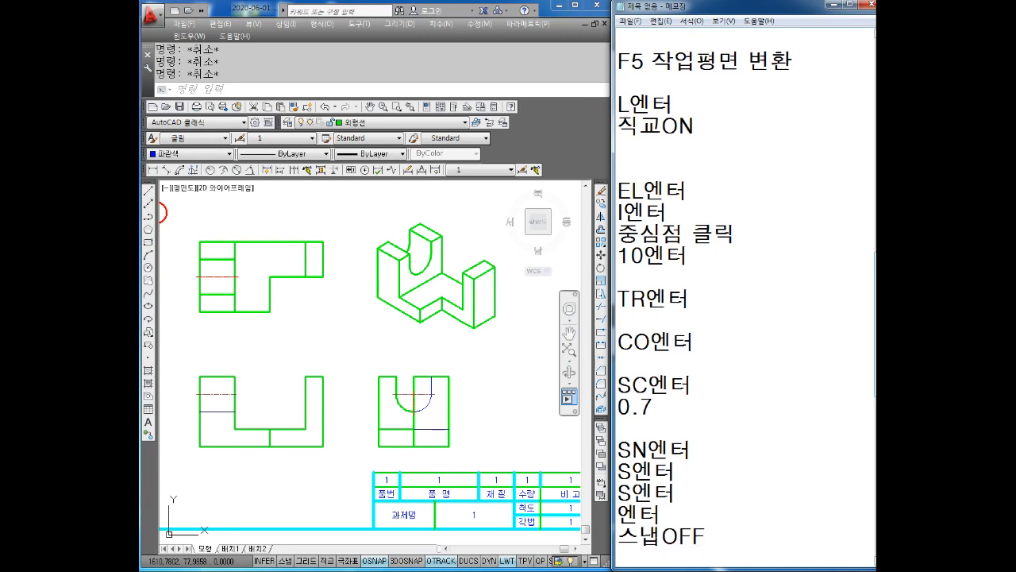
{"action": "type", "text": "OFF"}
{"action": "key", "text": "Return"}
{"action": "key", "text": "Return"}
Switch back to AutoCAD, set the snap style to Standard with the default spacing, and turn snap off
{"action": "middle_click_drag", "start_coordinate": [295, 329], "coordinate": [312, 336]}
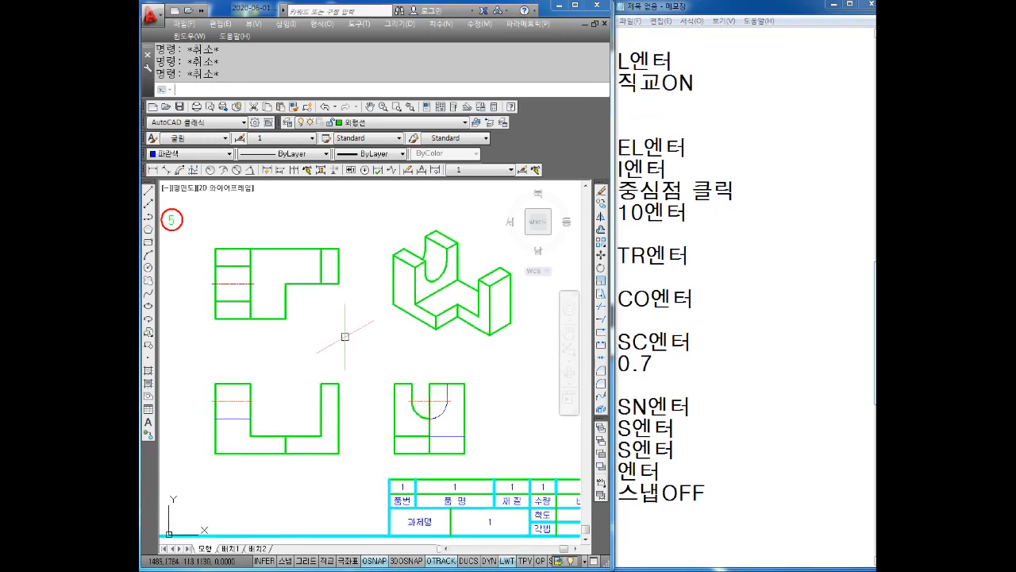
{"action": "type", "text": "SN"}
{"action": "key", "text": "Return"}
{"action": "type", "text": "S"}
{"action": "key", "text": "Return"}
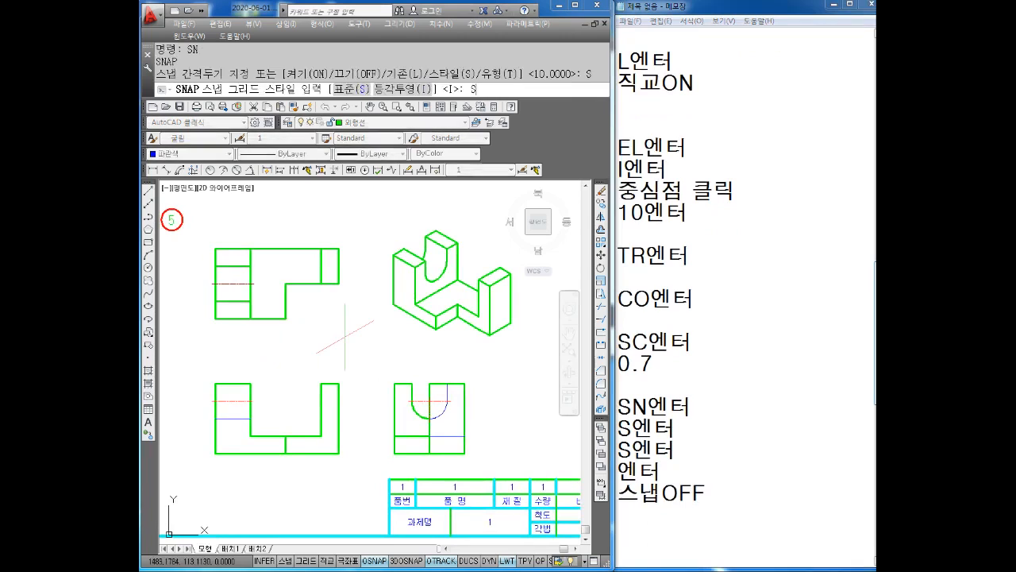
{"action": "type", "text": "S"}
{"action": "key", "text": "Return"}
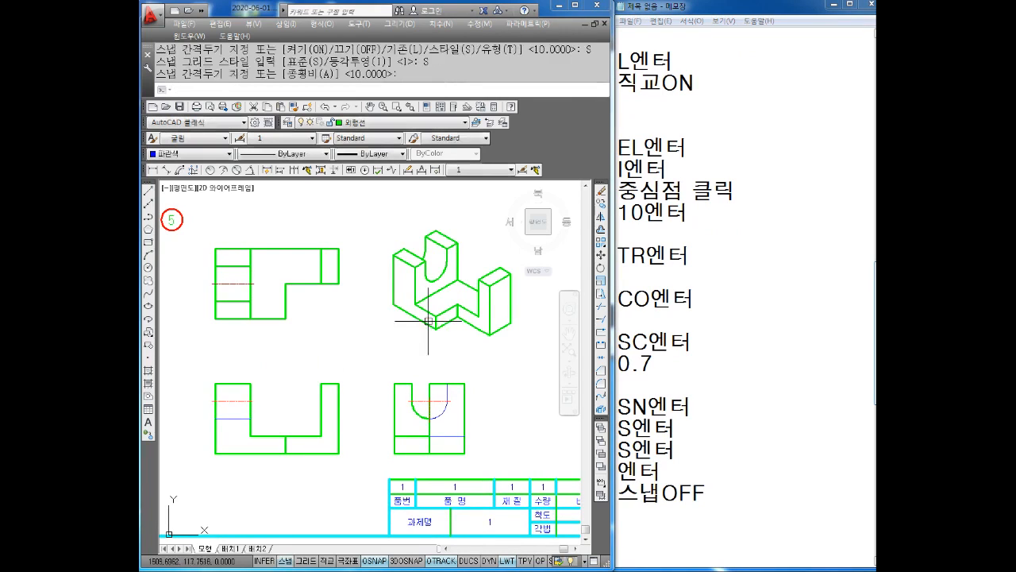
{"action": "left_click", "coordinate": [284, 561]}
{"action": "key", "text": "Escape"}
{"action": "key", "text": "Escape"}
Add a linear dimension above the front view for the width of its left upright
{"action": "mouse_move", "coordinate": [319, 368]}
{"action": "middle_mouse_down"}
{"action": "mouse_move", "coordinate": [329, 329]}
{"action": "mouse_move", "coordinate": [326, 348]}
{"action": "mouse_move", "coordinate": [297, 332]}
{"action": "mouse_move", "coordinate": [330, 320]}
{"action": "middle_mouse_up"}
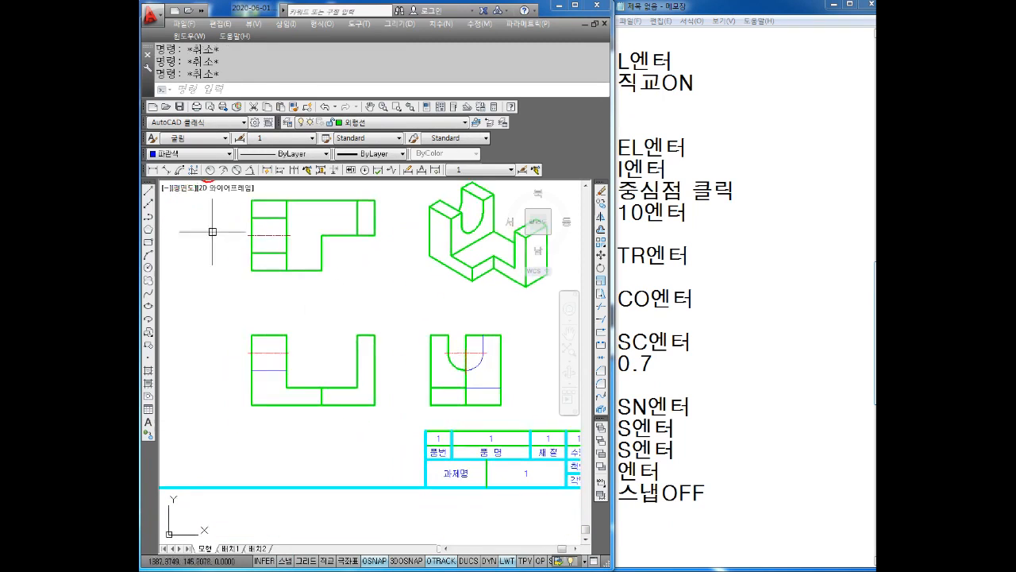
{"action": "left_click", "coordinate": [158, 172]}
{"action": "scroll", "coordinate": [273, 298], "scroll_direction": "up", "scroll_amount": 2}
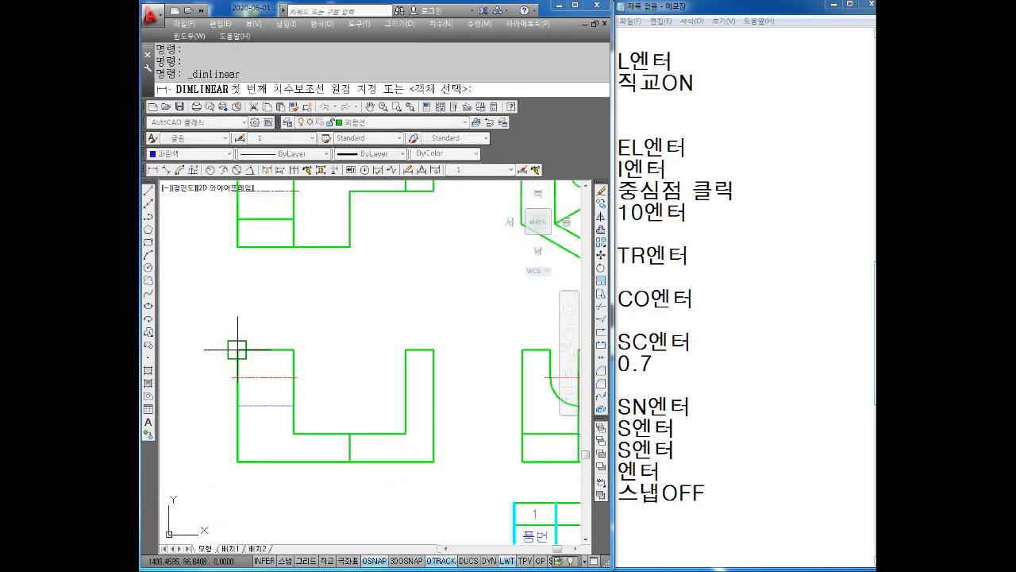
{"action": "left_click", "coordinate": [294, 349]}
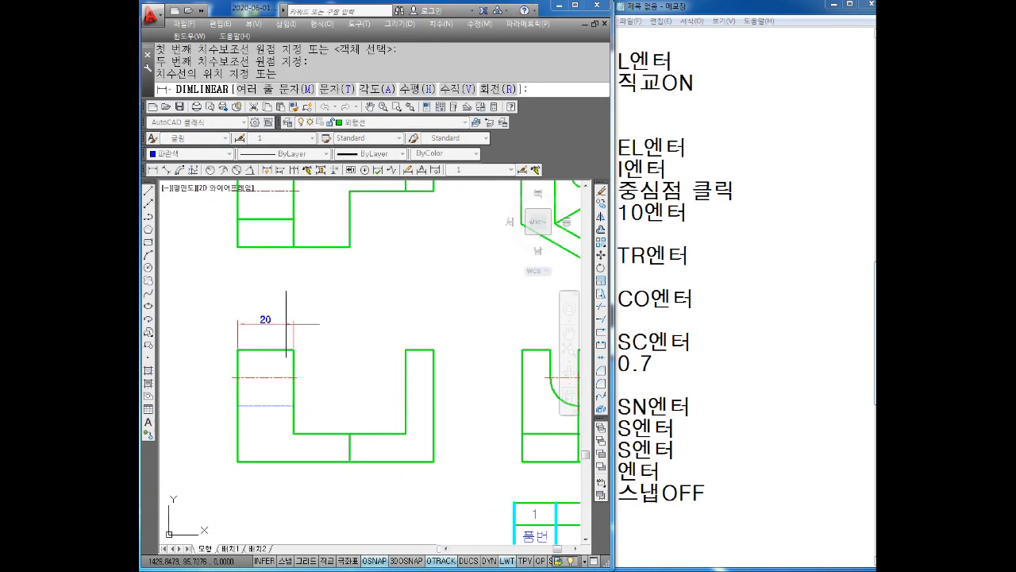
{"action": "left_click", "coordinate": [286, 323]}
{"action": "middle_click_drag", "start_coordinate": [313, 336], "coordinate": [292, 338]}
Dimension the gap between the front view's two uprights, aligned with the left upright's width dimension
{"action": "key", "text": "Return"}
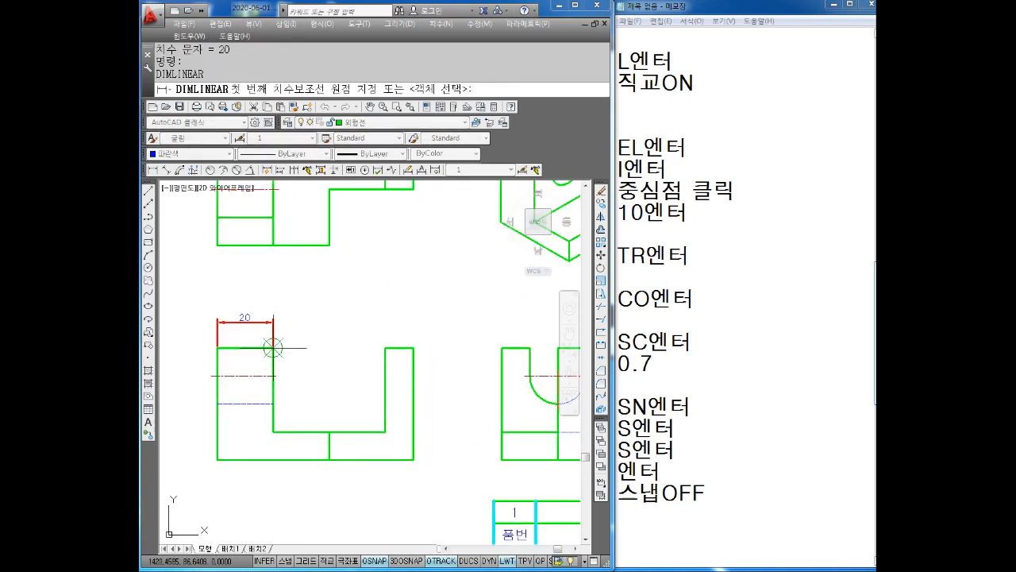
{"action": "left_click", "coordinate": [273, 347]}
{"action": "left_click", "coordinate": [385, 347]}
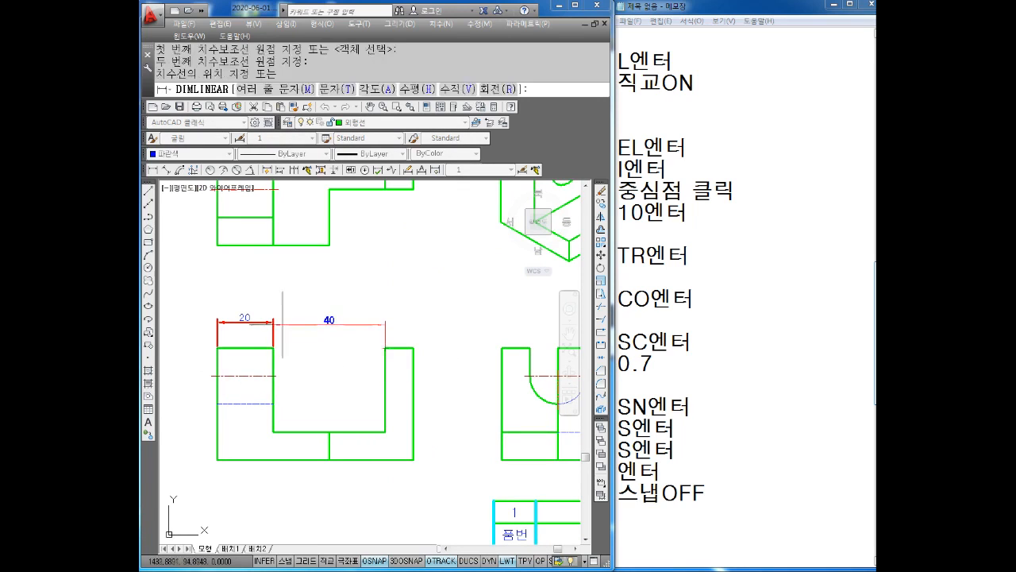
{"action": "left_click", "coordinate": [282, 322]}
{"action": "key", "text": "Return"}
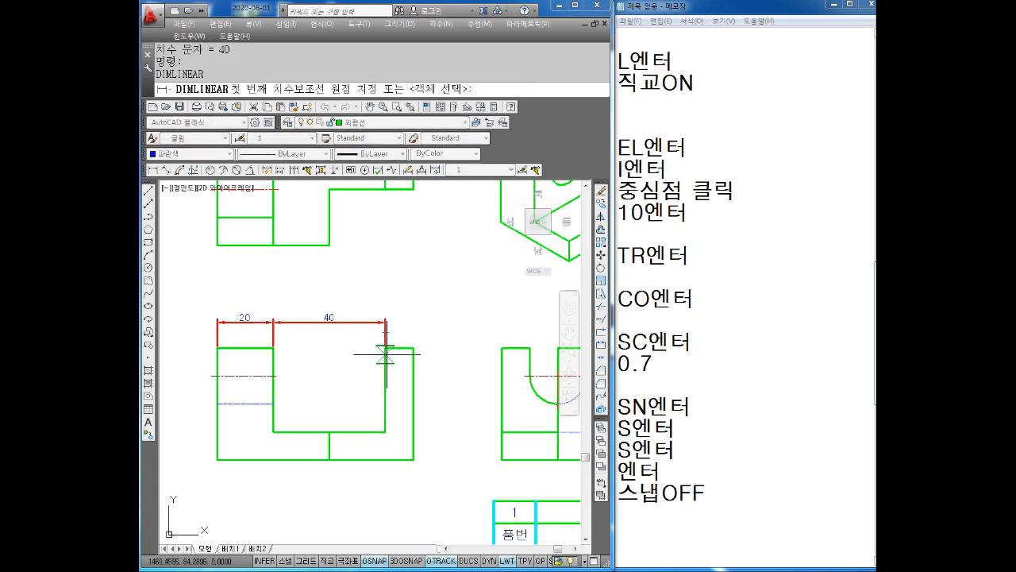
Dimension the width of the front view's right upright in line with the other two upper dimensions
{"action": "left_click", "coordinate": [385, 347]}
{"action": "left_click", "coordinate": [413, 347]}
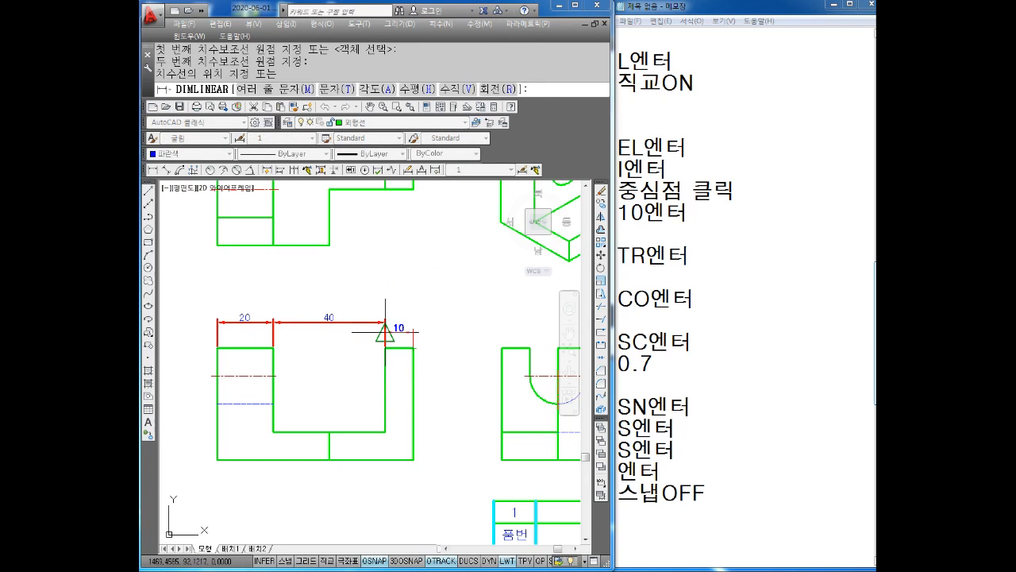
{"action": "left_click", "coordinate": [385, 323]}
{"action": "key", "text": "Escape"}
{"action": "mouse_move", "coordinate": [358, 356]}
{"action": "middle_mouse_down"}
{"action": "mouse_move", "coordinate": [350, 336]}
{"action": "mouse_move", "coordinate": [326, 343]}
{"action": "mouse_move", "coordinate": [329, 305]}
{"action": "middle_mouse_up"}
{"action": "scroll", "coordinate": [323, 365], "scroll_direction": "down", "scroll_amount": 2}
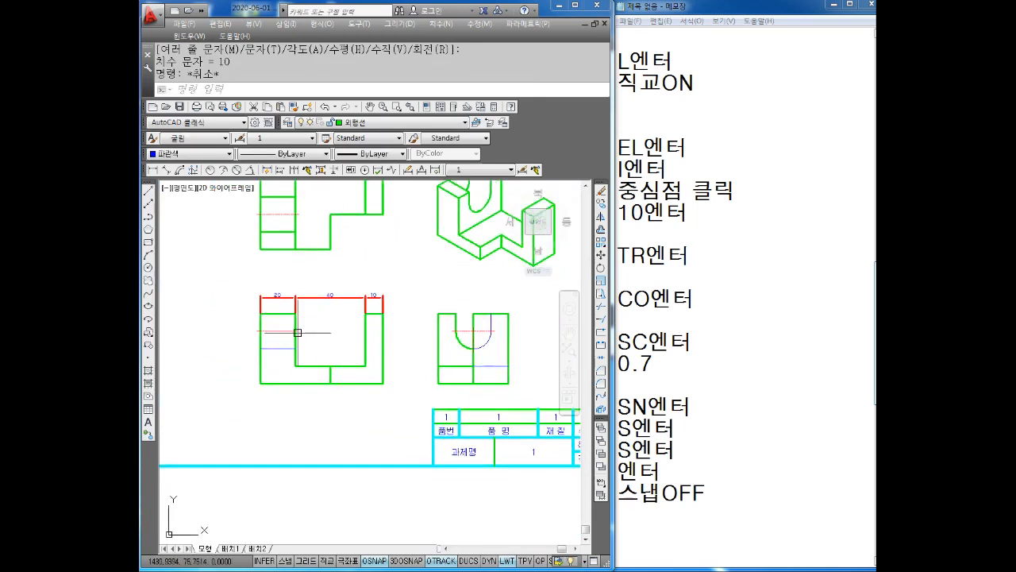
Add a linear dimension below the front view from its lower-left corner to the short vertical line in the base
{"action": "left_click", "coordinate": [152, 169]}
{"action": "left_click", "coordinate": [260, 384]}
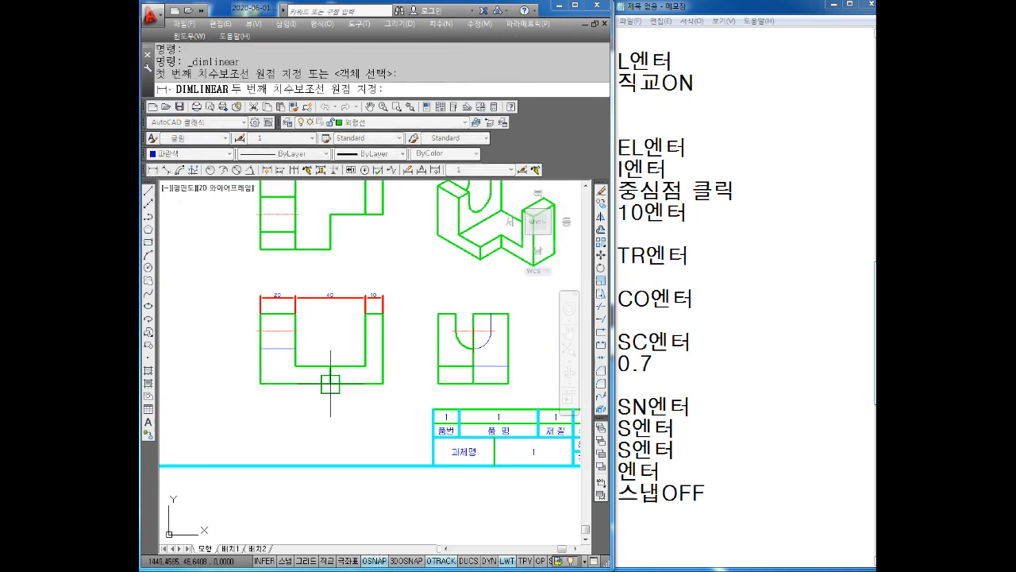
{"action": "left_click", "coordinate": [317, 383]}
{"action": "left_click", "coordinate": [295, 400]}
{"action": "scroll", "coordinate": [284, 387], "scroll_direction": "up", "scroll_amount": 5}
Add a linear dimension for the front view's overall width below the existing lower dimension
{"action": "key", "text": "Return"}
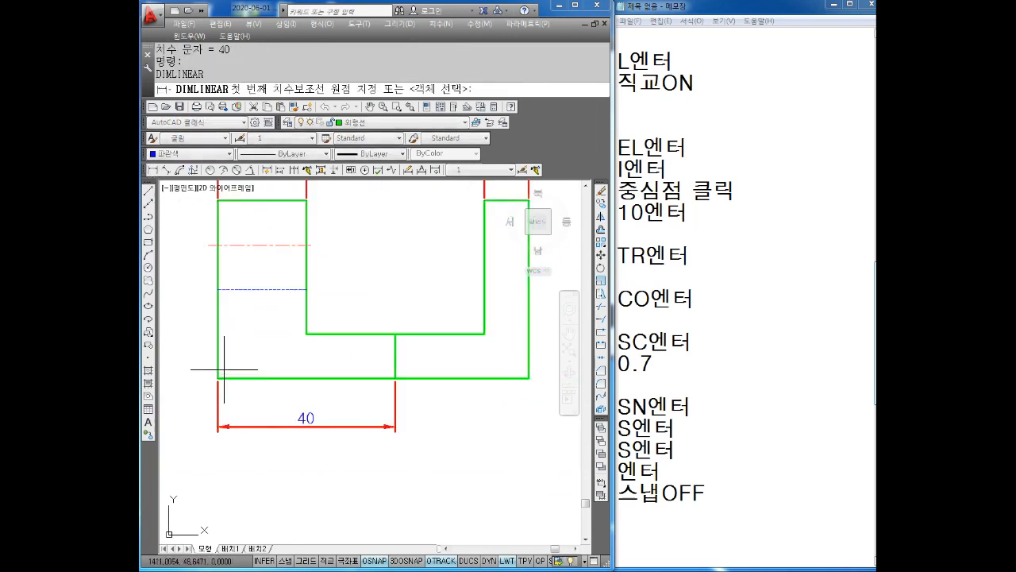
{"action": "left_click", "coordinate": [218, 378]}
{"action": "left_click", "coordinate": [529, 378]}
{"action": "left_click", "coordinate": [501, 442]}
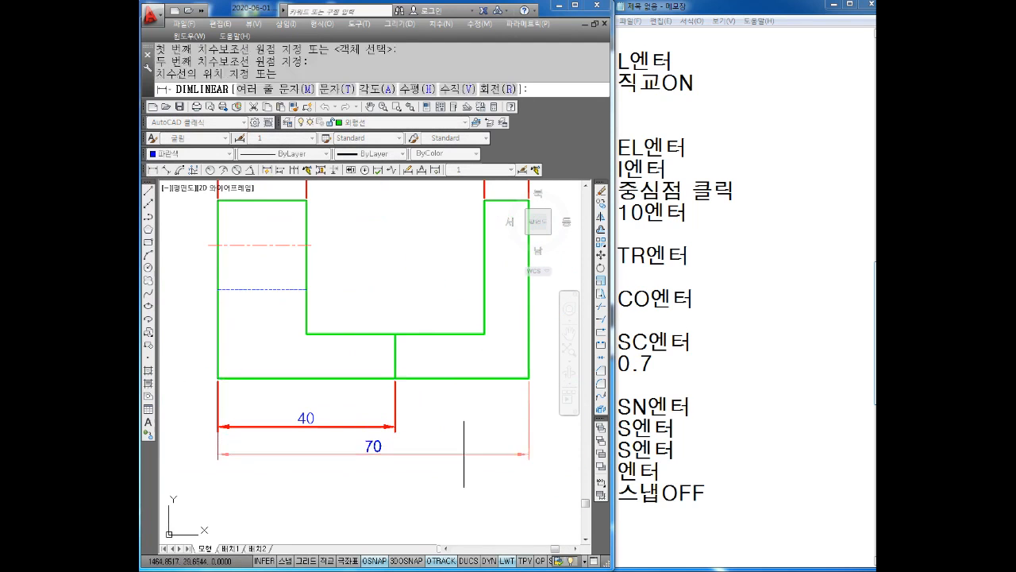
Dimension the height from the front view's base to the slot centre line, placed left of the view
{"action": "scroll", "coordinate": [409, 405], "scroll_direction": "down", "scroll_amount": 3}
{"action": "key", "text": "Return"}
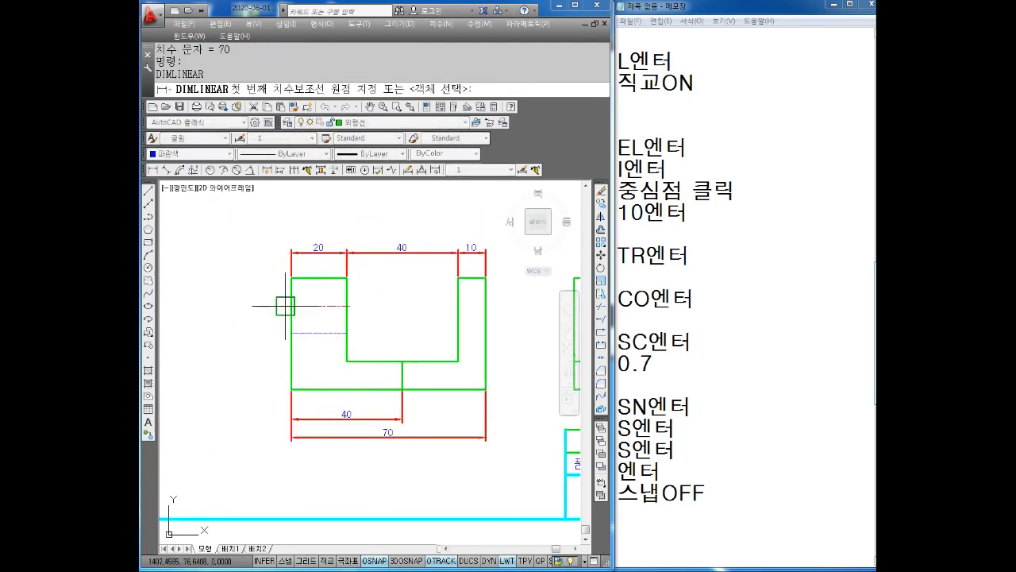
{"action": "left_click", "coordinate": [291, 306]}
{"action": "left_click", "coordinate": [291, 389]}
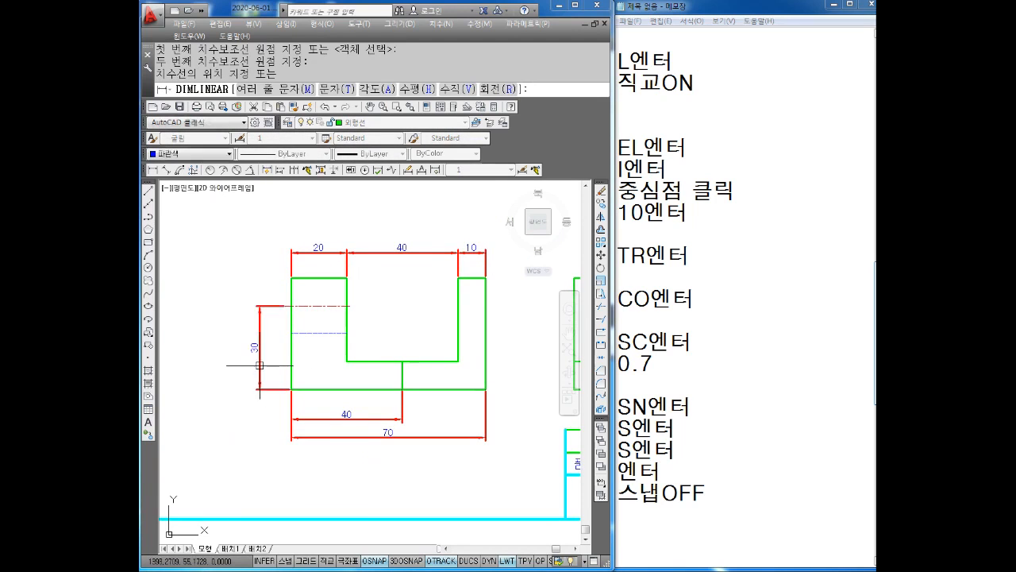
{"action": "left_click", "coordinate": [256, 366]}
Dimension the front view's overall height, placed outside the centre line height dimension
{"action": "key", "text": "Return"}
{"action": "scroll", "coordinate": [301, 296], "scroll_direction": "up", "scroll_amount": 4}
{"action": "left_click", "coordinate": [275, 248]}
{"action": "scroll", "coordinate": [275, 248], "scroll_direction": "down", "scroll_amount": 2}
{"action": "left_click", "coordinate": [275, 433]}
{"action": "left_click", "coordinate": [205, 413]}
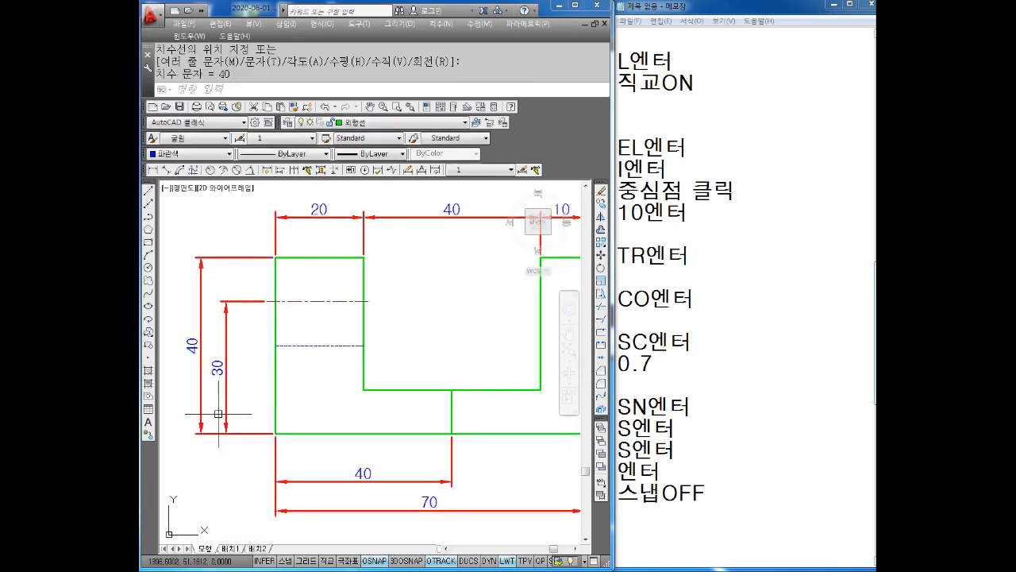
Dimension the front view's base thickness, placing it inside the view beside the left upright
{"action": "key", "text": "Return"}
{"action": "middle_click_drag", "start_coordinate": [473, 306], "coordinate": [391, 306]}
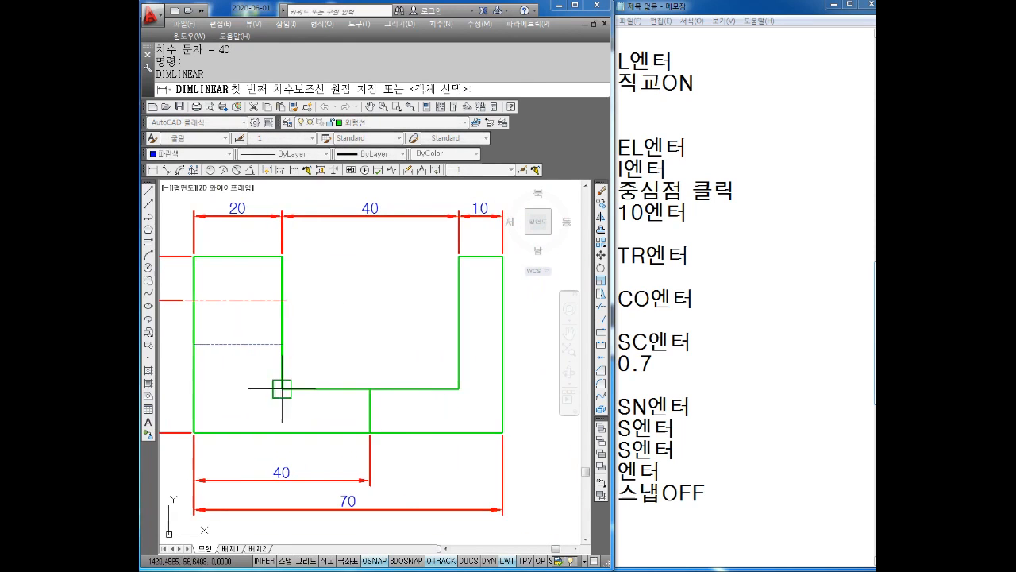
{"action": "left_click", "coordinate": [282, 389]}
{"action": "left_click", "coordinate": [304, 433]}
{"action": "left_click", "coordinate": [316, 409]}
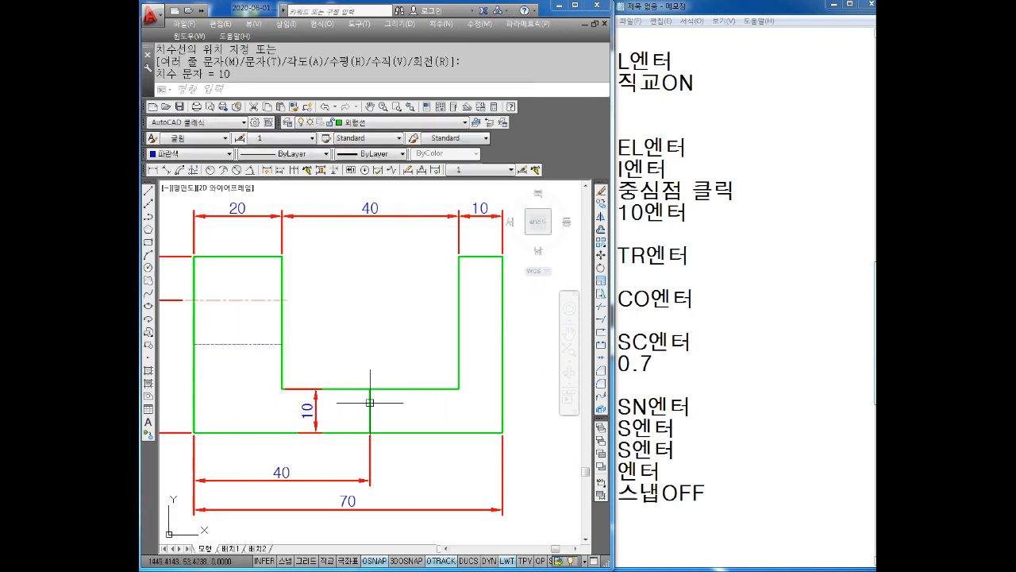
{"action": "key", "text": "Escape"}
Dimension the vertical edge of the top view's lower-right notch, with the dimension line left of that edge
{"action": "scroll", "coordinate": [367, 404], "scroll_direction": "down", "scroll_amount": 3}
{"action": "scroll", "coordinate": [372, 325], "scroll_direction": "up", "scroll_amount": 2}
{"action": "middle_click_drag", "start_coordinate": [372, 326], "coordinate": [351, 336]}
{"action": "key", "text": "Return"}
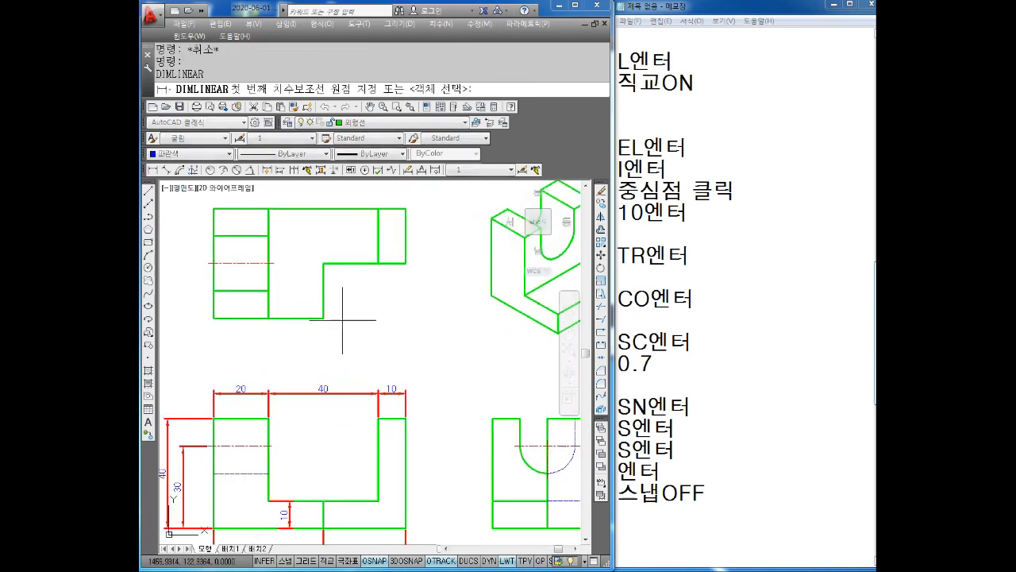
{"action": "left_click", "coordinate": [323, 317]}
{"action": "left_click", "coordinate": [323, 263]}
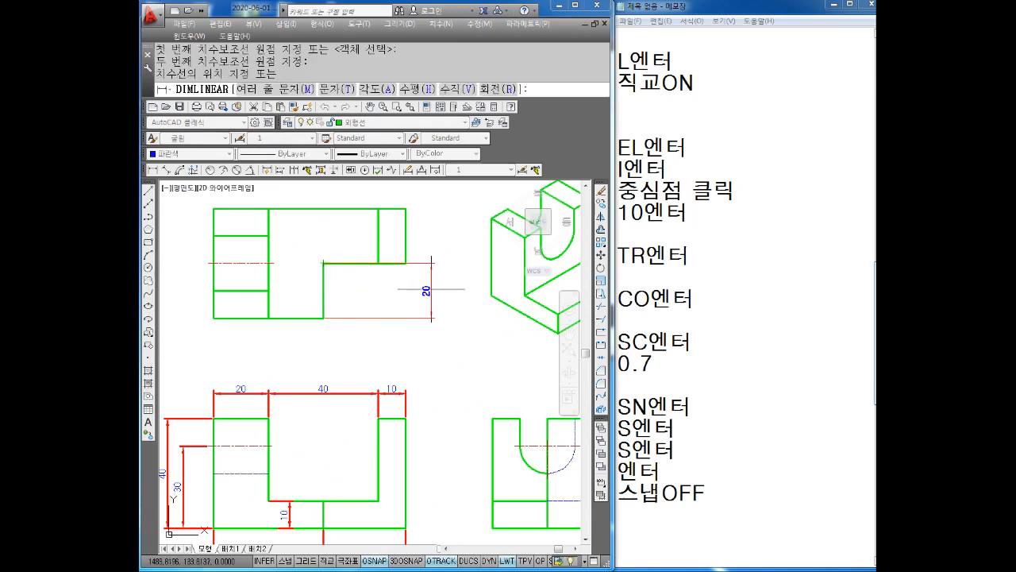
{"action": "left_click", "coordinate": [304, 291]}
Add a vertical linear dimension for the top view's overall depth to the right of the view
{"action": "key", "text": "Return"}
{"action": "left_click", "coordinate": [406, 208]}
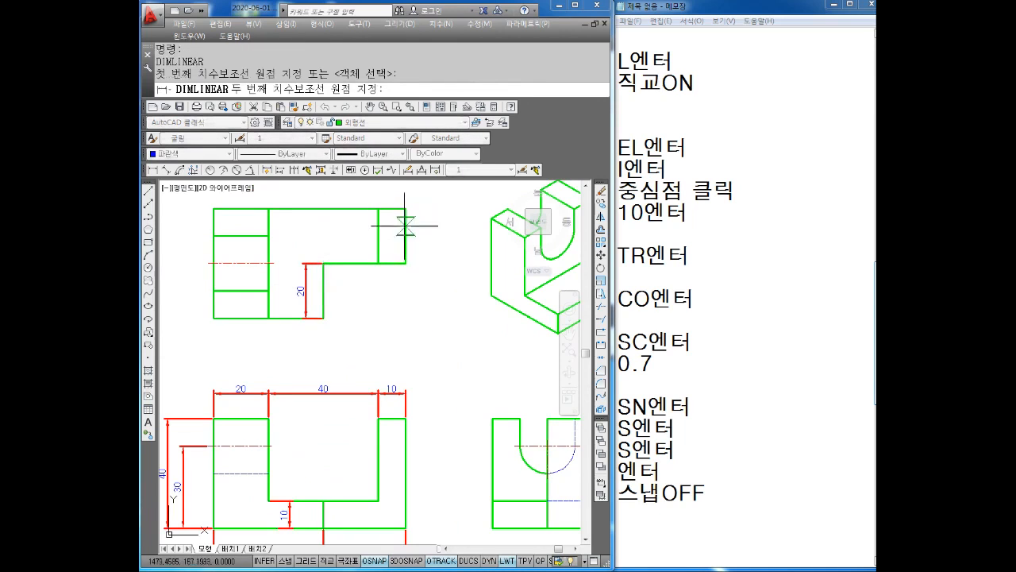
{"action": "left_click", "coordinate": [323, 317]}
{"action": "left_click", "coordinate": [437, 289]}
{"action": "key", "text": "Escape"}
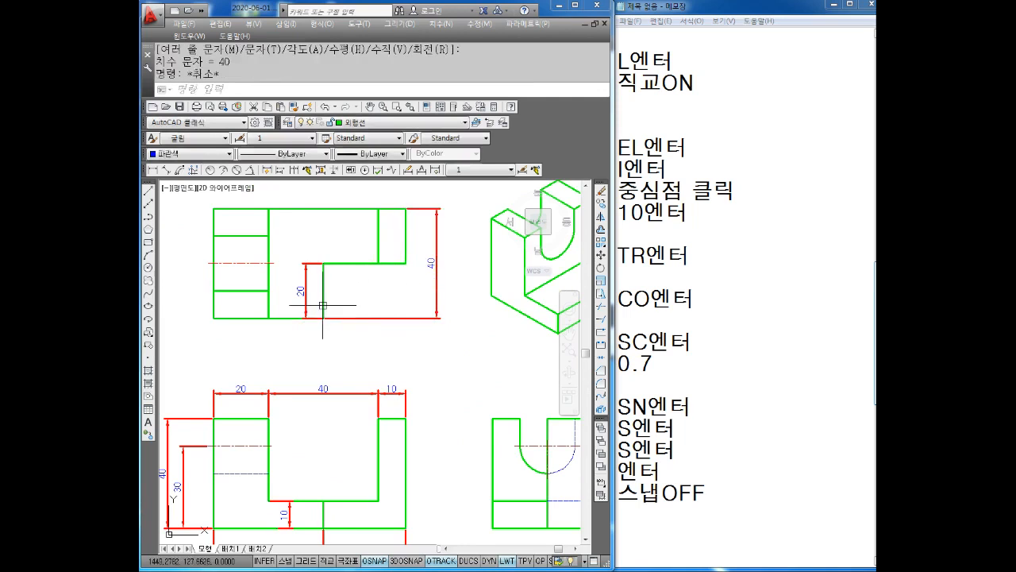
Move the notch dimension in the top view to the right of the notch's vertical edge
{"action": "left_click", "coordinate": [315, 316]}
{"action": "left_click", "coordinate": [306, 318]}
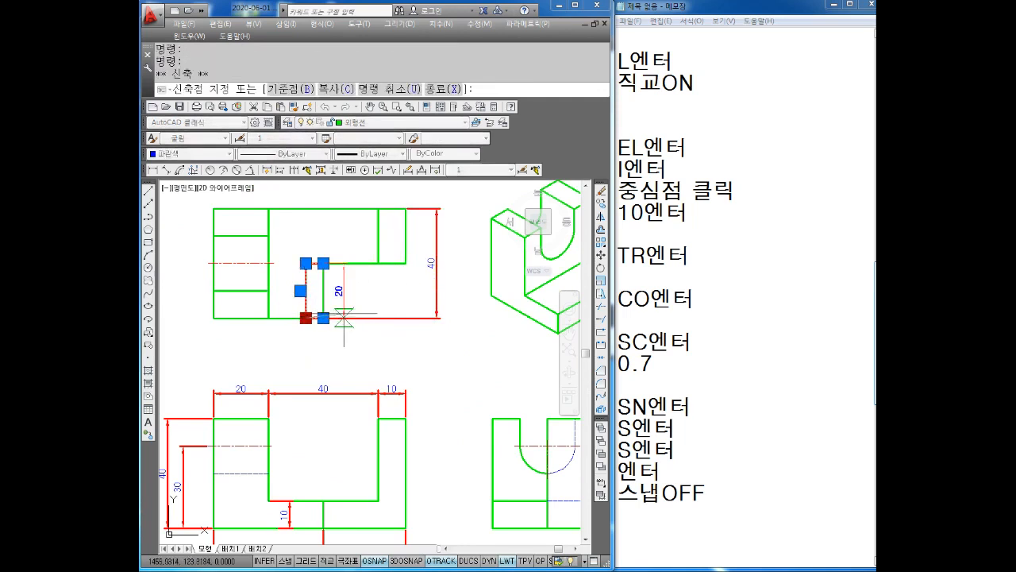
{"action": "left_click", "coordinate": [347, 317]}
{"action": "key", "text": "Escape"}
{"action": "key", "text": "Escape"}
{"action": "scroll", "coordinate": [369, 317], "scroll_direction": "down", "scroll_amount": 2}
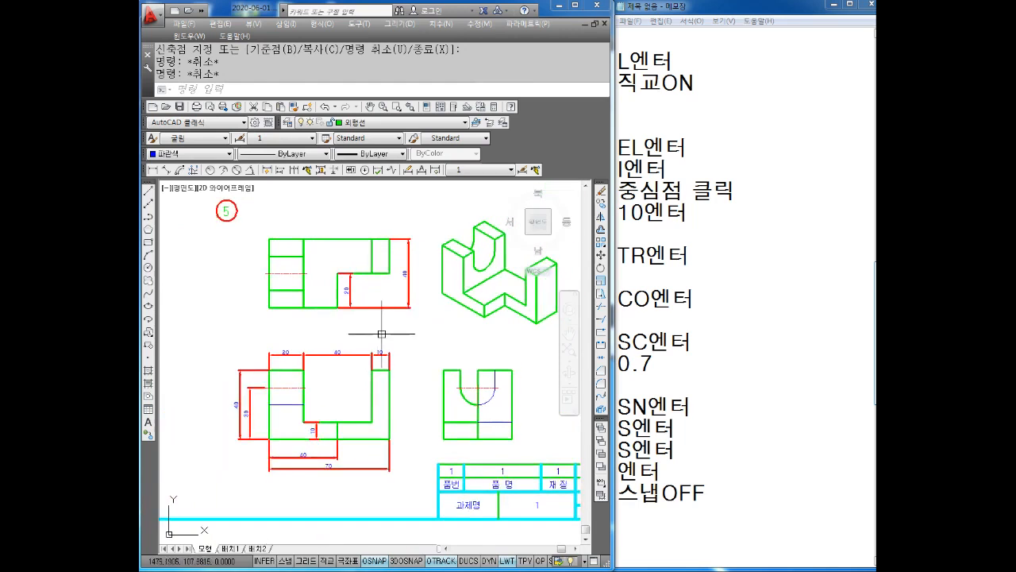
Add a radius dimension to the slot arc in the side view, placed to the arc's lower left
{"action": "middle_click_drag", "start_coordinate": [413, 343], "coordinate": [410, 337]}
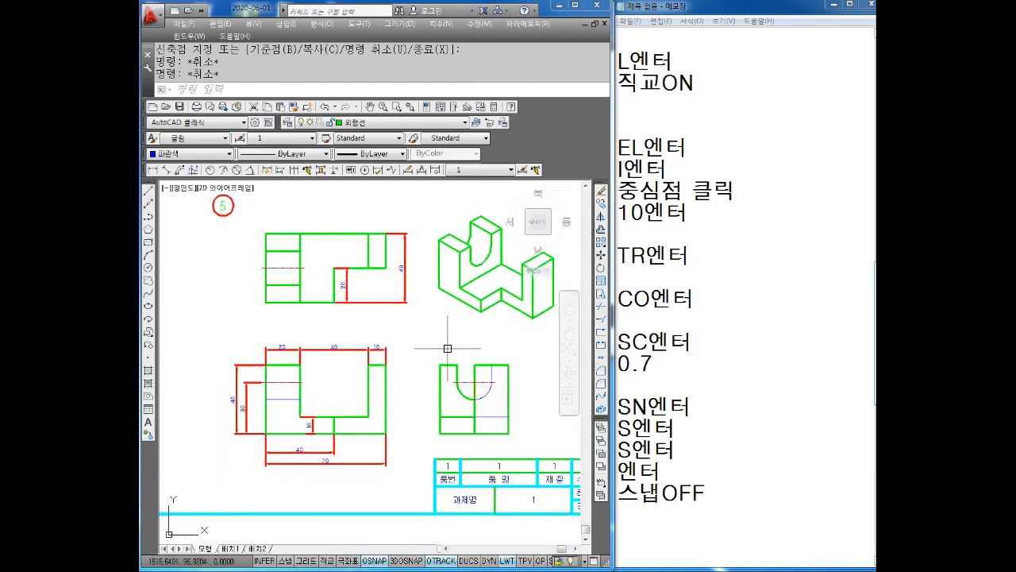
{"action": "scroll", "coordinate": [370, 276], "scroll_direction": "up", "scroll_amount": 2}
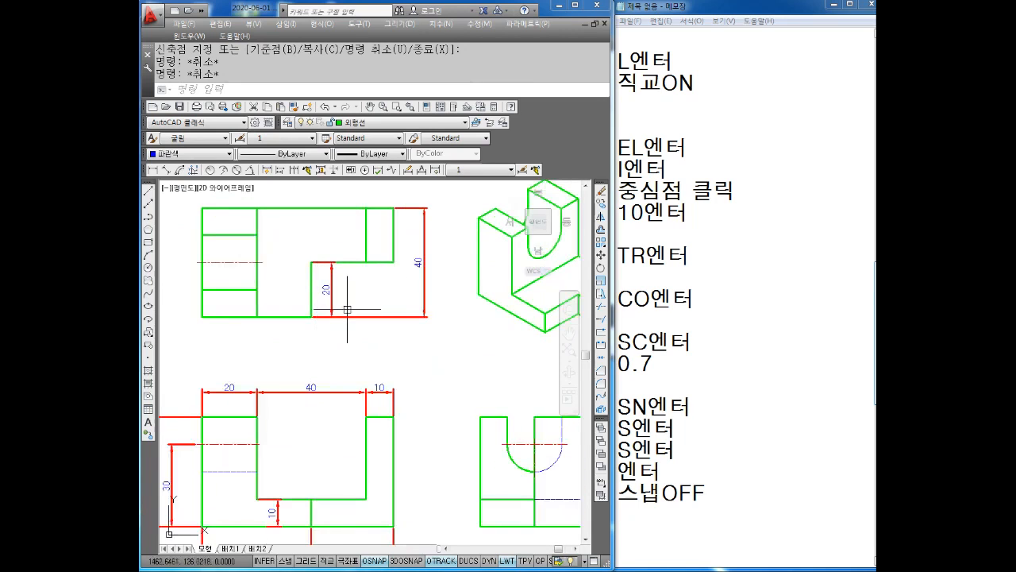
{"action": "mouse_move", "coordinate": [360, 300]}
{"action": "middle_mouse_down"}
{"action": "mouse_move", "coordinate": [366, 252]}
{"action": "mouse_move", "coordinate": [366, 292]}
{"action": "mouse_move", "coordinate": [356, 301]}
{"action": "mouse_move", "coordinate": [349, 293]}
{"action": "middle_mouse_up"}
{"action": "scroll", "coordinate": [368, 266], "scroll_direction": "down", "scroll_amount": 2}
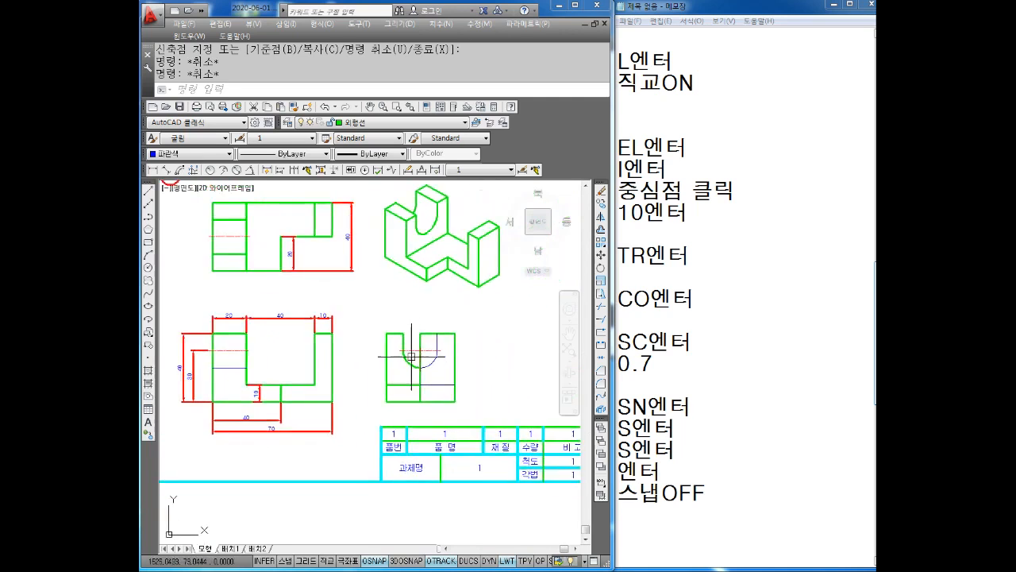
{"action": "scroll", "coordinate": [411, 359], "scroll_direction": "up", "scroll_amount": 1}
{"action": "left_click", "coordinate": [189, 169]}
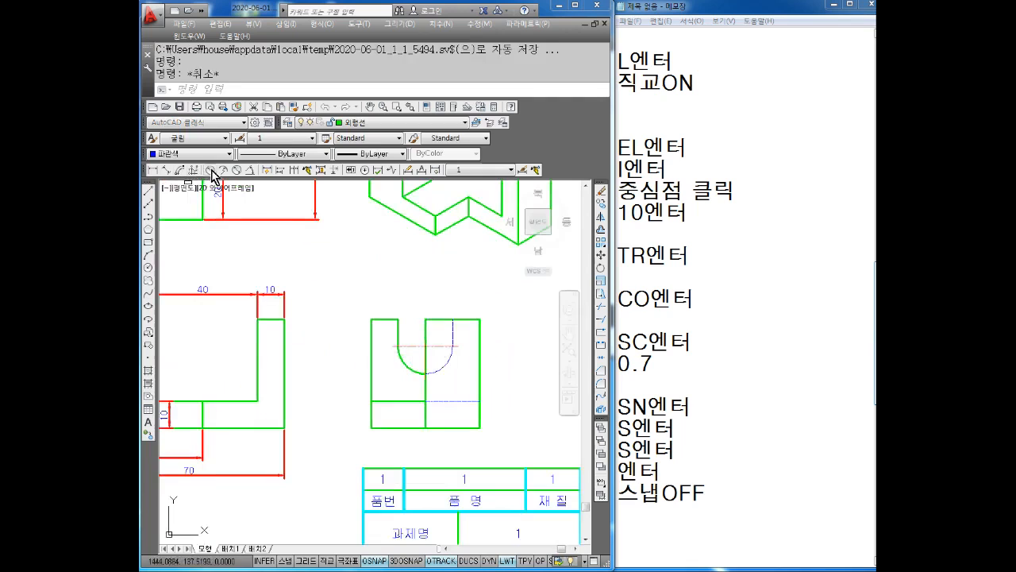
{"action": "left_click", "coordinate": [406, 366]}
{"action": "key", "text": "Escape"}
Copy the complete sheet with its views horizontally to the right by about 331 units, using Ortho
{"action": "middle_click_drag", "start_coordinate": [386, 377], "coordinate": [389, 362]}
{"action": "scroll", "coordinate": [347, 336], "scroll_direction": "down", "scroll_amount": 2}
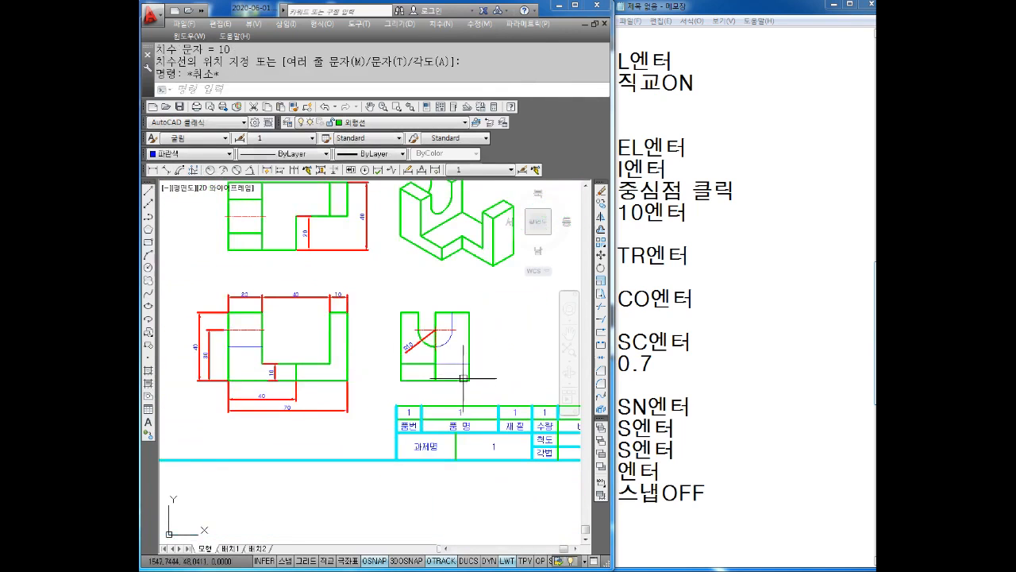
{"action": "middle_click_drag", "start_coordinate": [441, 362], "coordinate": [430, 354]}
{"action": "middle_click_drag", "start_coordinate": [380, 301], "coordinate": [405, 360]}
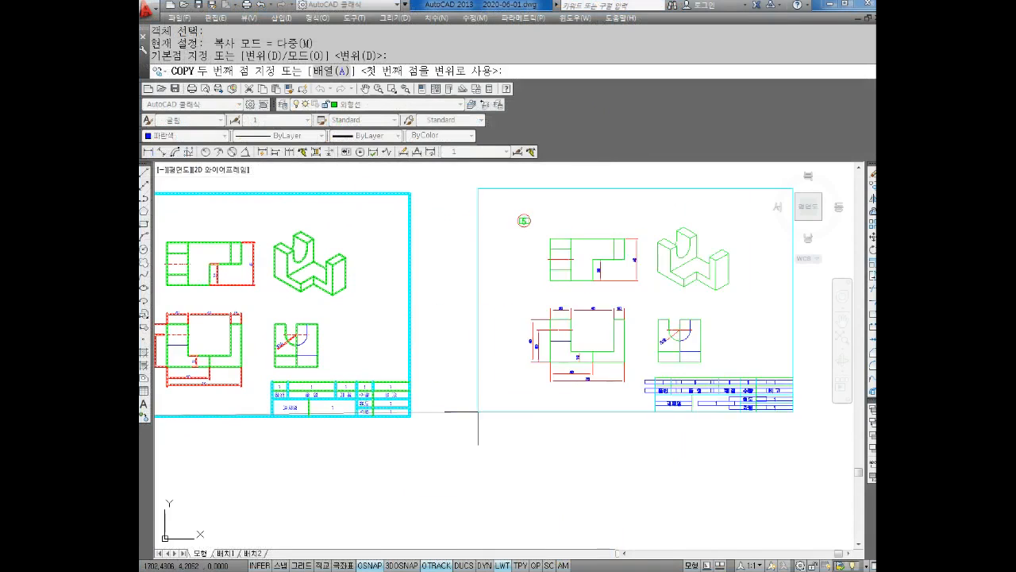
{"action": "key", "text": "F8"}
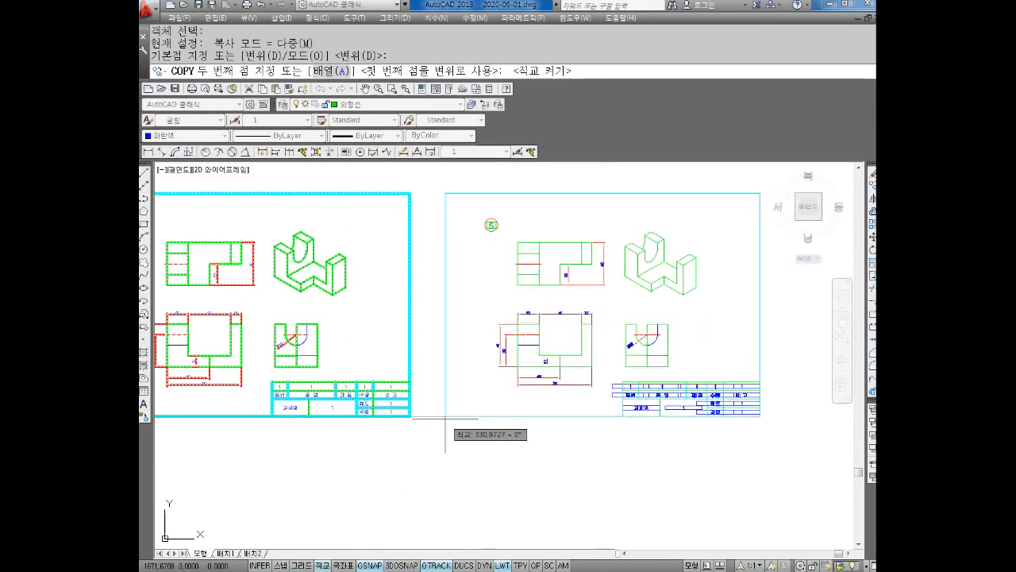
{"action": "left_click", "coordinate": [445, 418]}
{"action": "key", "text": "Escape"}
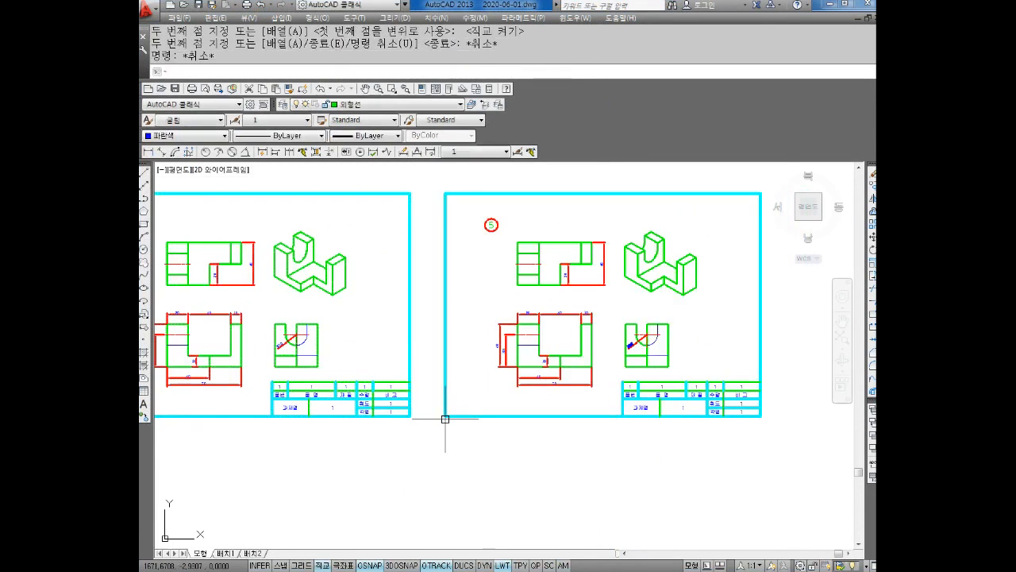
Look over the row of drawing sheets from the earlier exercises to the new copy at the end
{"action": "scroll", "coordinate": [442, 420], "scroll_direction": "down", "scroll_amount": 2}
{"action": "middle_click_drag", "start_coordinate": [431, 454], "coordinate": [556, 415]}
{"action": "scroll", "coordinate": [453, 420], "scroll_direction": "down", "scroll_amount": 5}
{"action": "scroll", "coordinate": [452, 410], "scroll_direction": "up", "scroll_amount": 6}
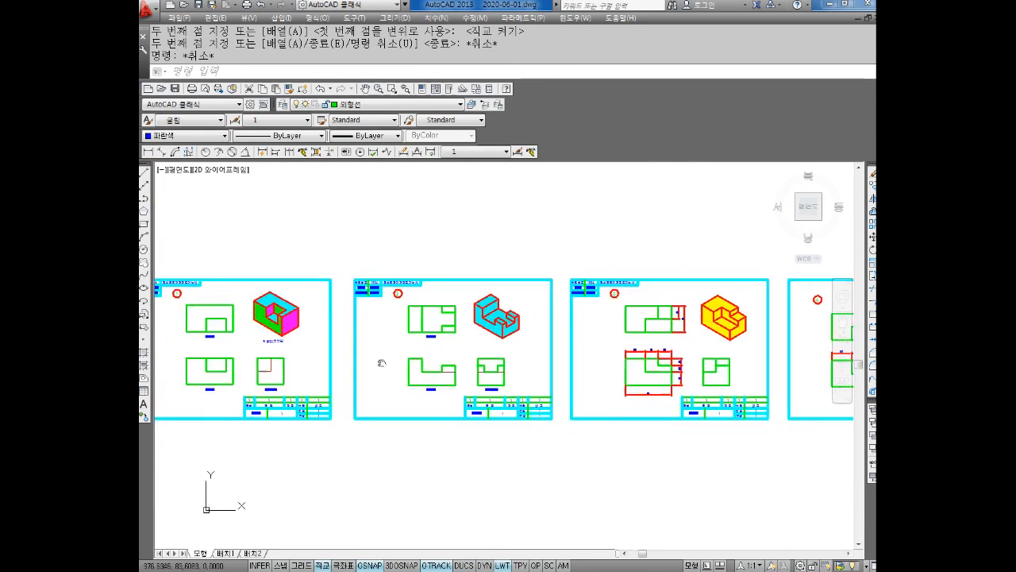
{"action": "mouse_move", "coordinate": [602, 385]}
{"action": "middle_mouse_down"}
{"action": "mouse_move", "coordinate": [488, 356]}
{"action": "mouse_move", "coordinate": [374, 357]}
{"action": "middle_mouse_up"}
{"action": "mouse_move", "coordinate": [638, 340]}
{"action": "middle_mouse_down"}
{"action": "mouse_move", "coordinate": [456, 334]}
{"action": "mouse_move", "coordinate": [469, 340]}
{"action": "mouse_move", "coordinate": [431, 347]}
{"action": "middle_mouse_up"}
{"action": "middle_click_drag", "start_coordinate": [514, 346], "coordinate": [434, 359]}
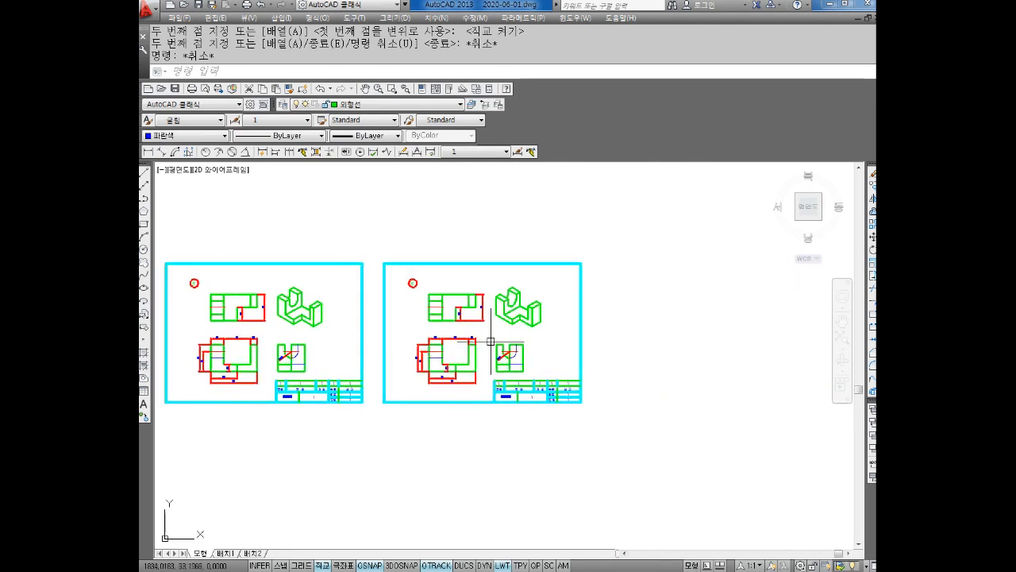
{"action": "key", "text": "Escape"}
Delete all views and dimensions in the copied sheet, leaving its frame, title block and number balloon
{"action": "scroll", "coordinate": [508, 348], "scroll_direction": "up", "scroll_amount": 4}
{"action": "key", "text": "Escape"}
{"action": "left_click", "coordinate": [620, 208]}
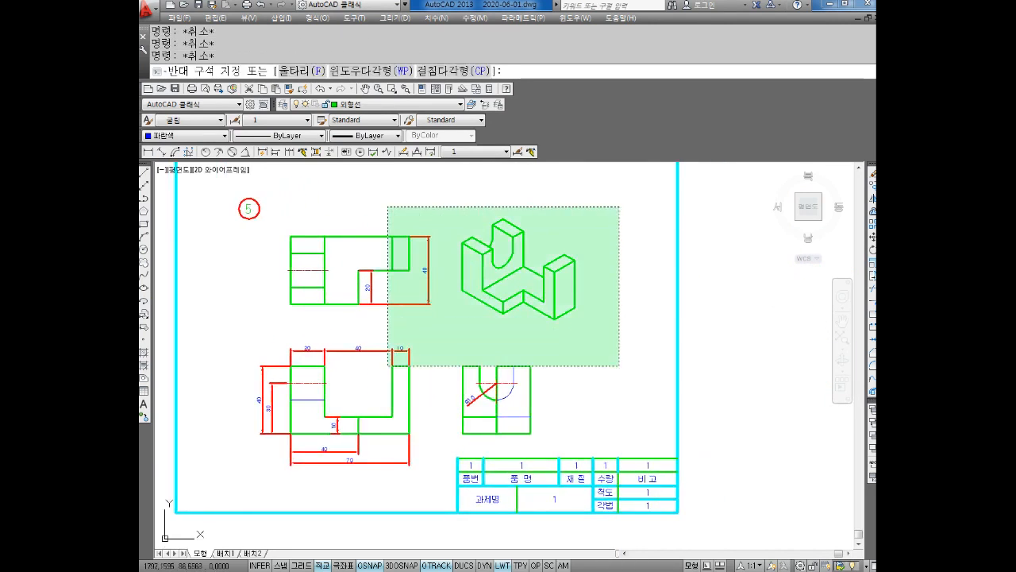
{"action": "left_click", "coordinate": [270, 446]}
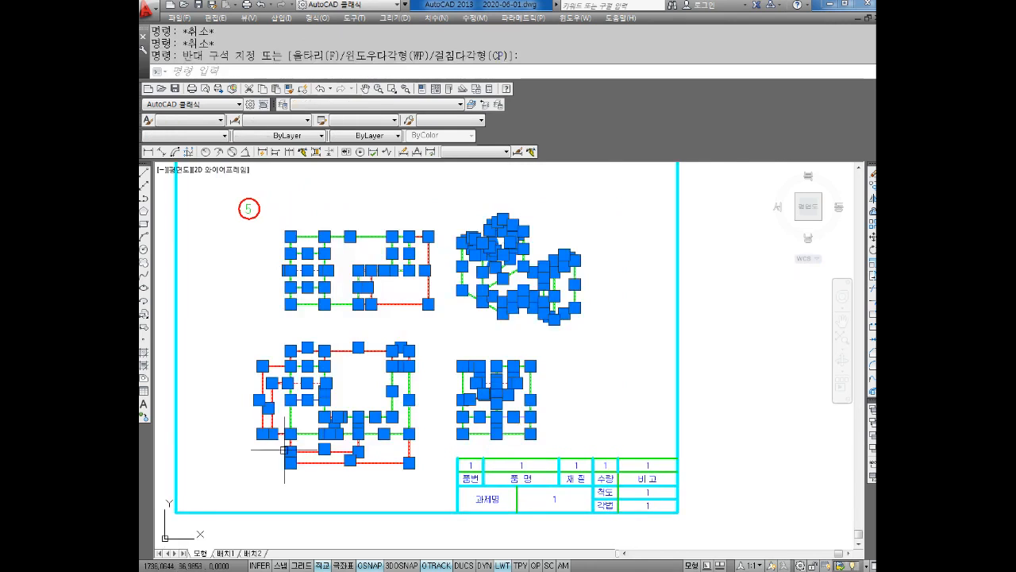
{"action": "key", "text": "Delete"}
{"action": "middle_click_drag", "start_coordinate": [367, 420], "coordinate": [424, 421]}
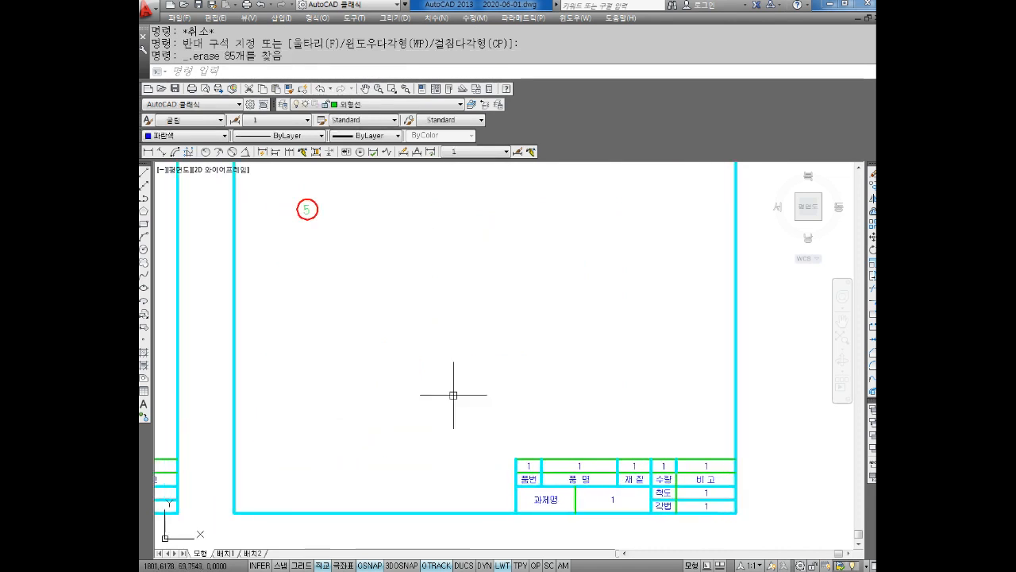
{"action": "key", "text": "Escape"}
{"action": "key", "text": "Escape"}
{"action": "middle_click_drag", "start_coordinate": [426, 353], "coordinate": [441, 337]}
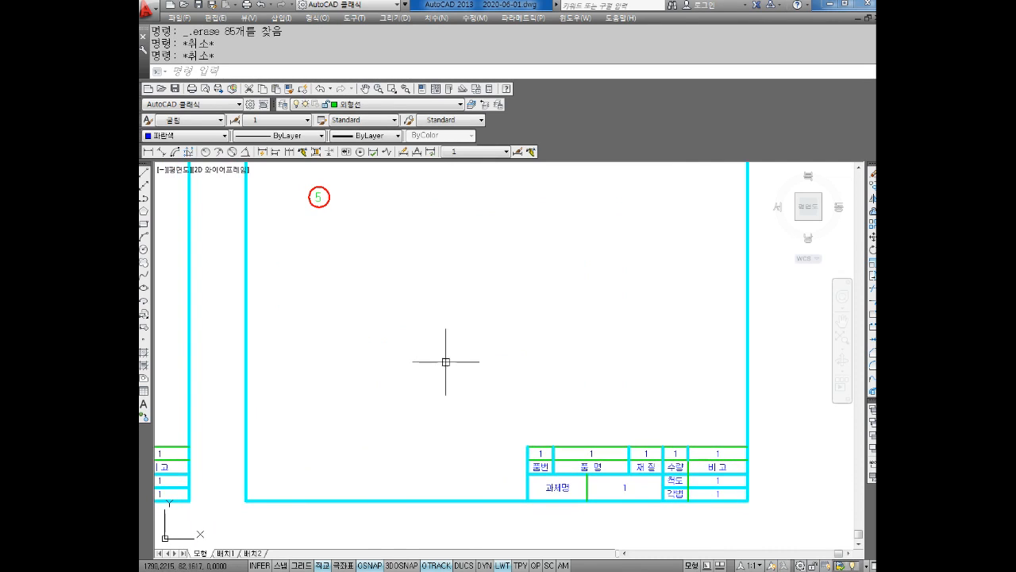
{"action": "middle_click_drag", "start_coordinate": [426, 363], "coordinate": [420, 350]}
{"action": "key", "text": "Escape"}
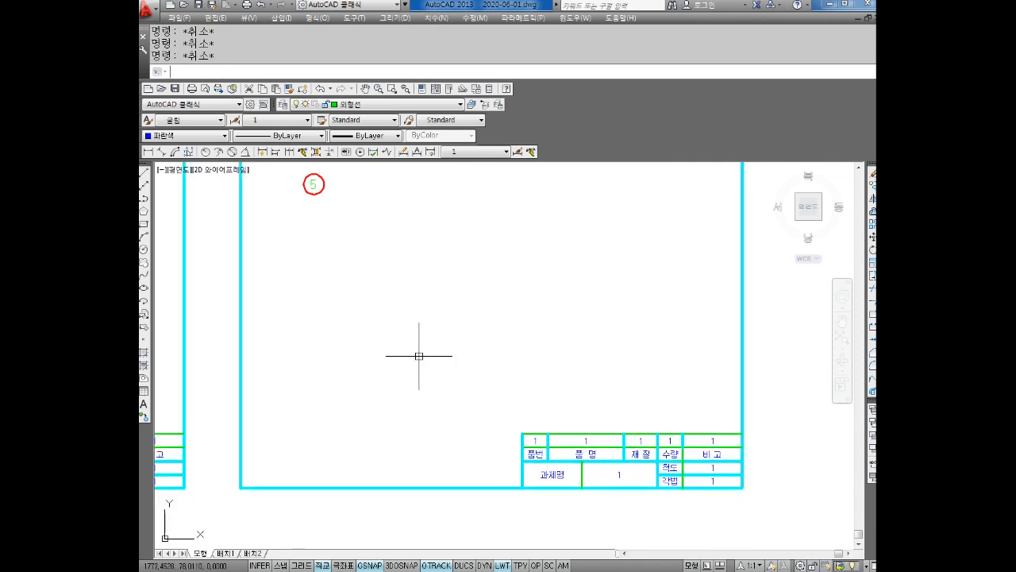
{"action": "left_click", "coordinate": [174, 140]}
{"action": "left_click", "coordinate": [302, 228]}
Start an L-shaped outline in the emptied sheet with a line 40 down and 70 to the right
{"action": "type", "text": "L"}
{"action": "key", "text": "Return"}
{"action": "left_click", "coordinate": [359, 332]}
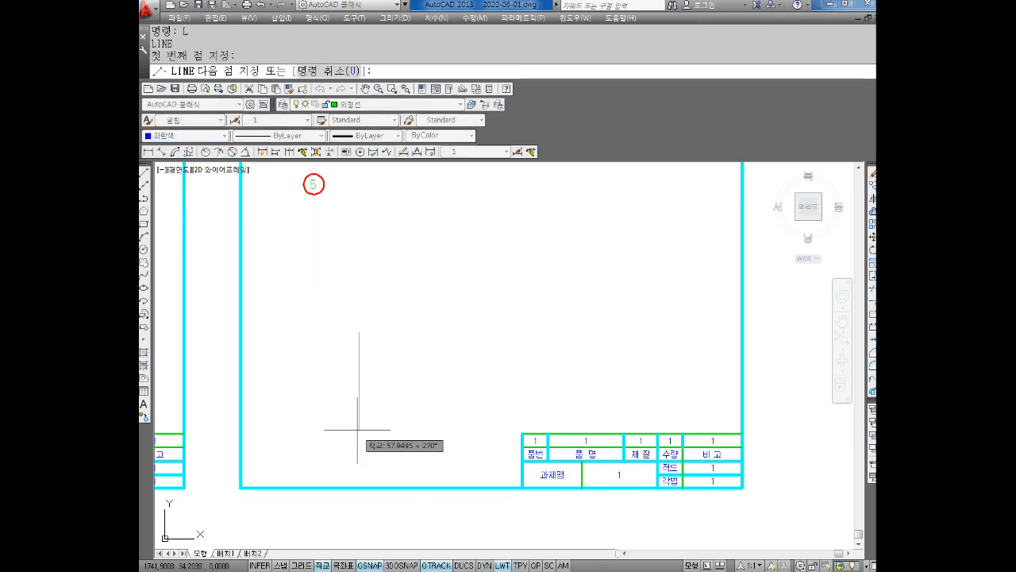
{"action": "type", "text": "40"}
{"action": "key", "text": "Return"}
{"action": "type", "text": "70"}
{"action": "key", "text": "Return"}
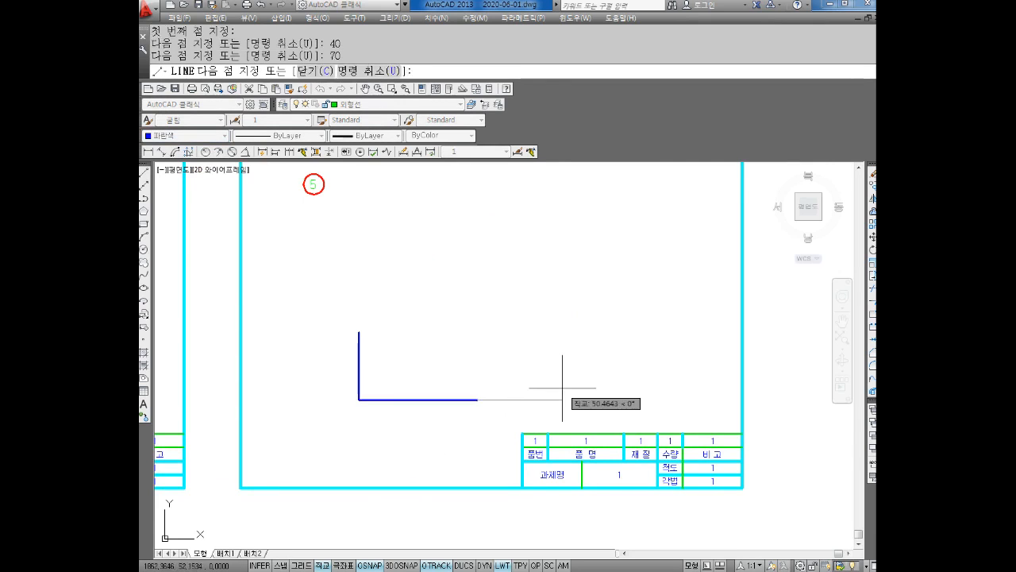
Complete the L-shaped outline with segments 20 up, 50 left, 20 up and 20 left to the start point
{"action": "type", "text": "20"}
{"action": "key", "text": "Return"}
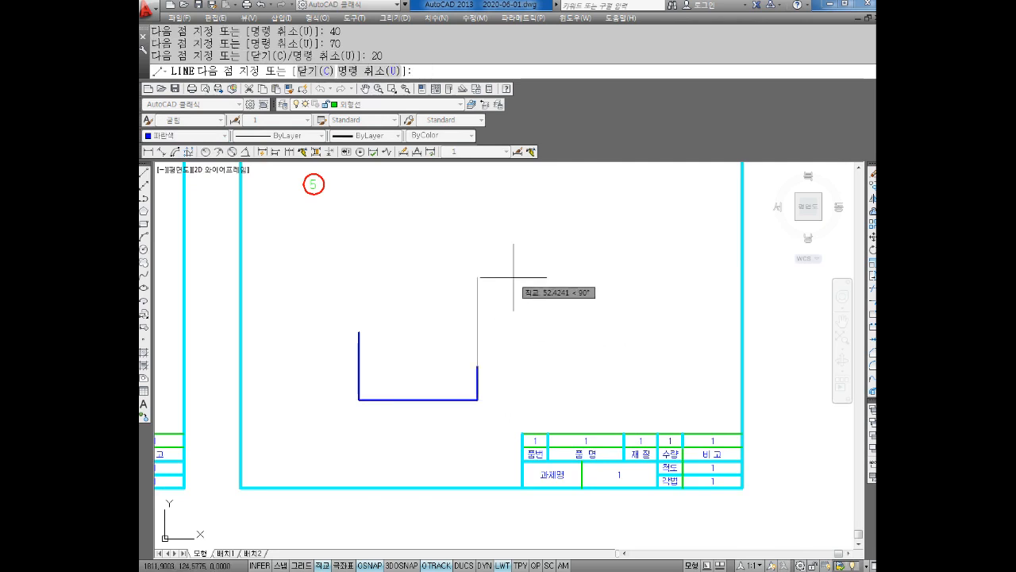
{"action": "type", "text": "50"}
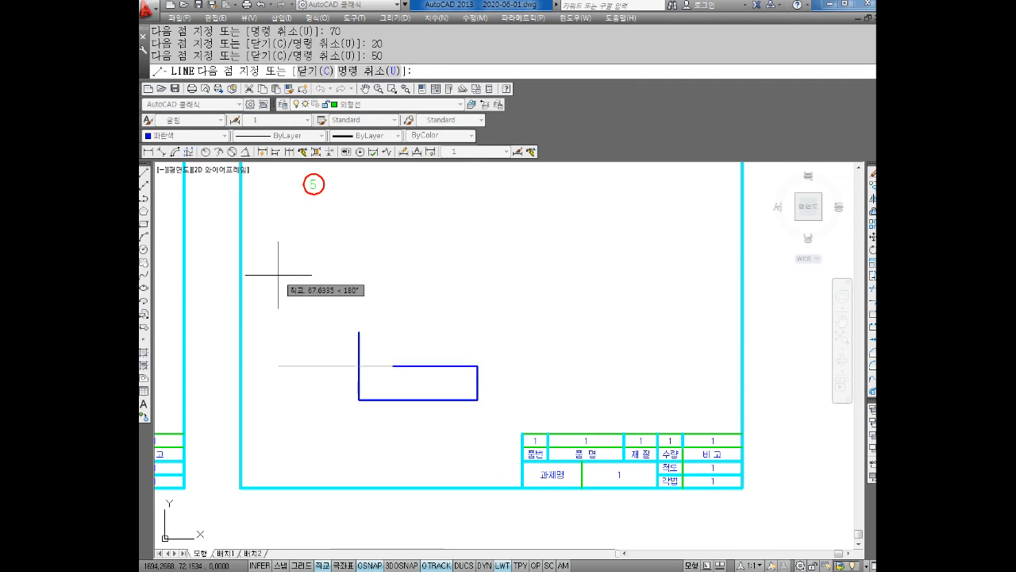
{"action": "key", "text": "Return"}
{"action": "type", "text": "20"}
{"action": "key", "text": "Return"}
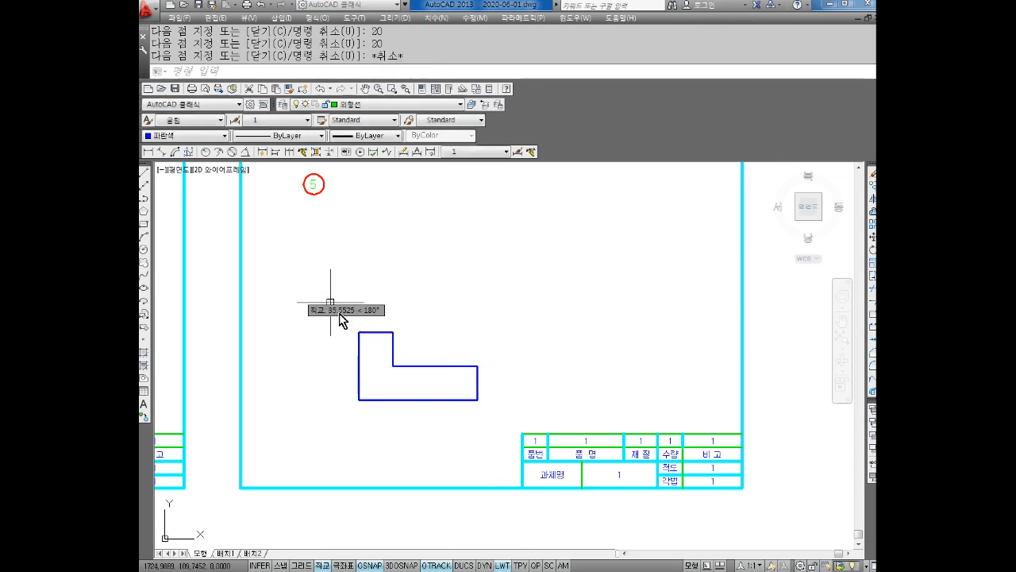
{"action": "key", "text": "Escape"}
{"action": "scroll", "coordinate": [421, 375], "scroll_direction": "up", "scroll_amount": 4}
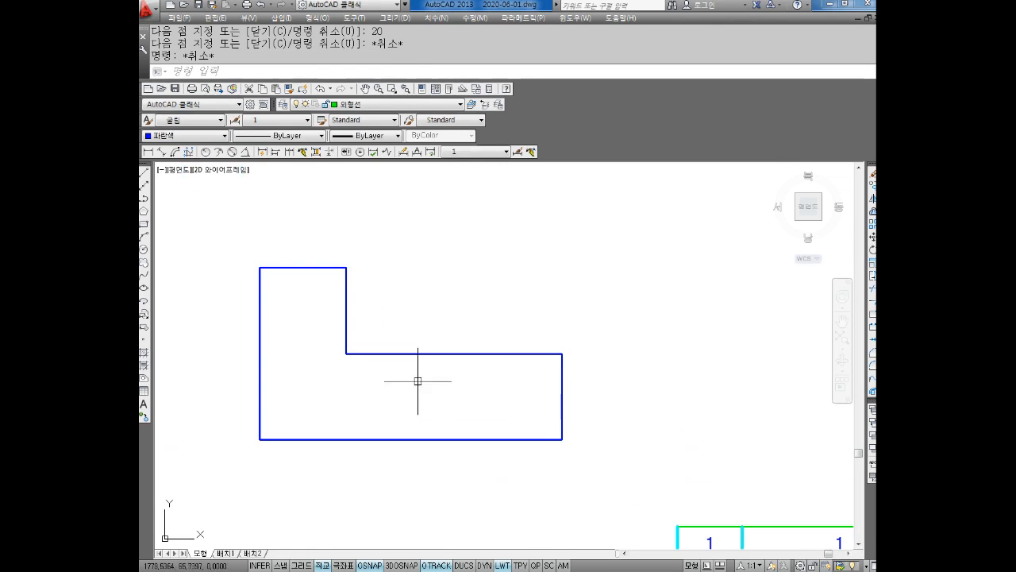
{"action": "middle_click_drag", "start_coordinate": [367, 318], "coordinate": [465, 346]}
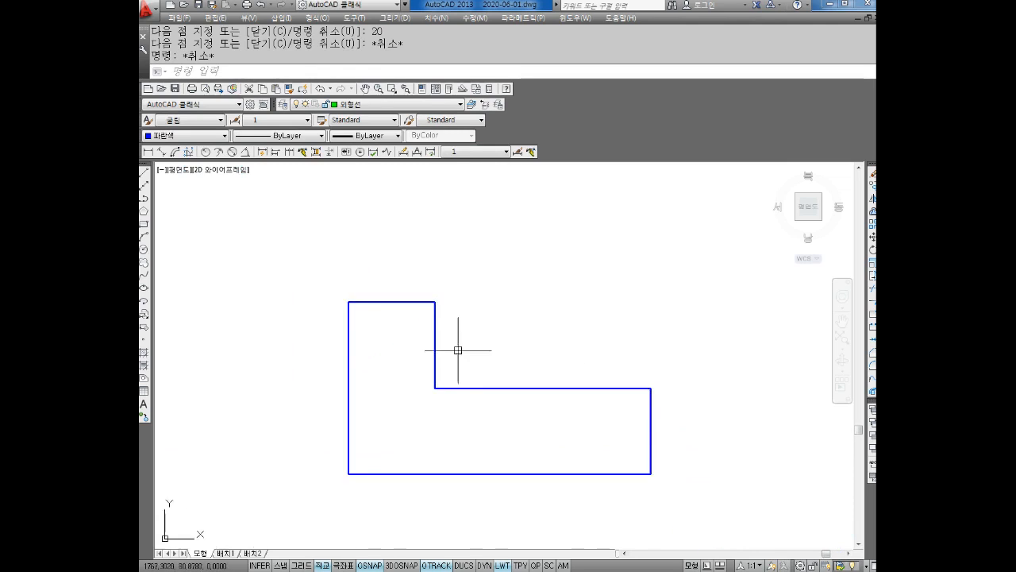
Draw a line from the tall part's upper inner corner, 10 to the right and 20 down to the ledge
{"action": "key", "text": "Escape"}
{"action": "key", "text": "Escape"}
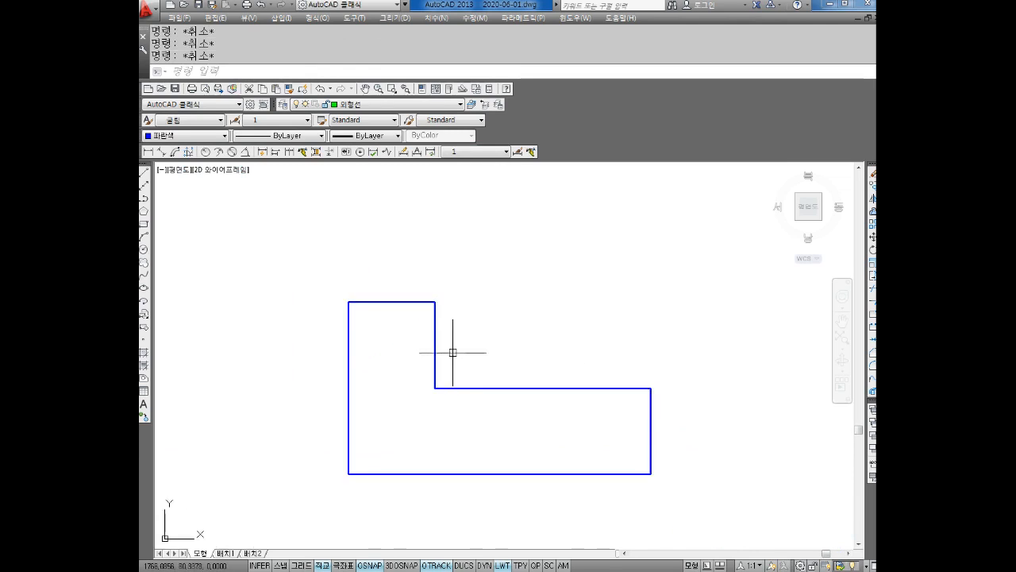
{"action": "type", "text": "L"}
{"action": "key", "text": "Return"}
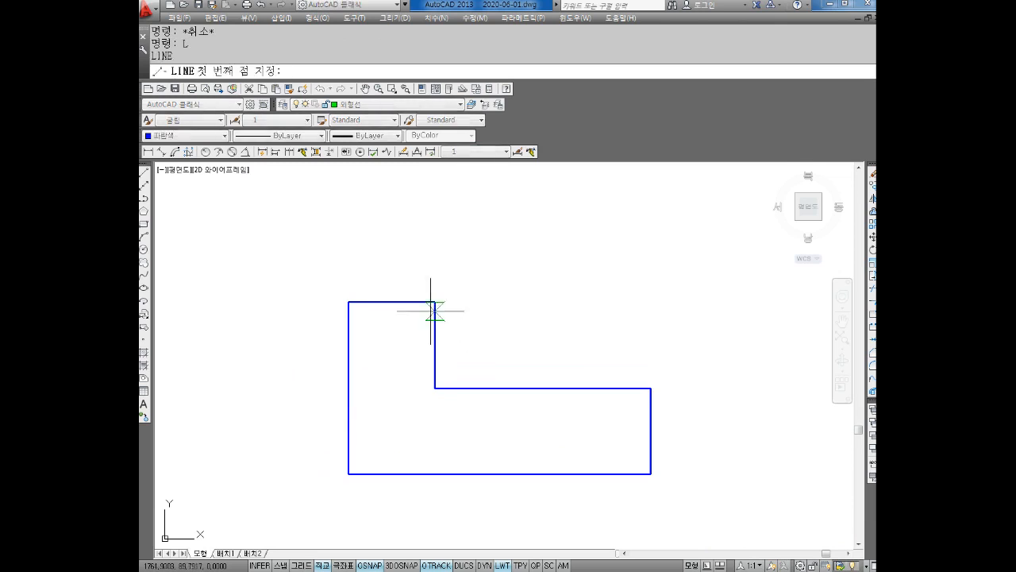
{"action": "left_click", "coordinate": [435, 302]}
{"action": "type", "text": "10"}
{"action": "key", "text": "Return"}
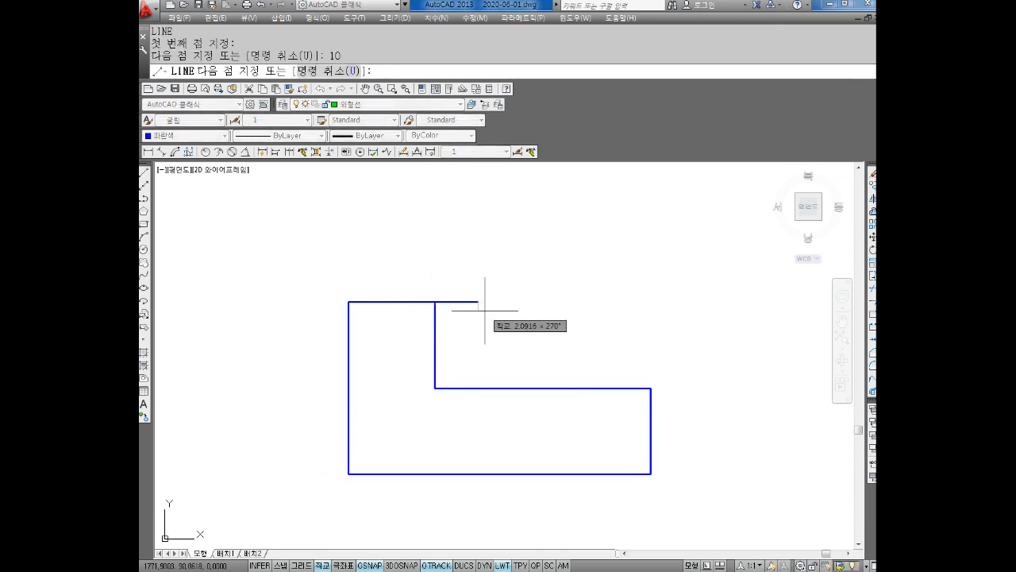
{"action": "type", "text": "20"}
{"action": "key", "text": "Return"}
{"action": "key", "text": "Escape"}
Offset the outline's bottom edge upward by 10
{"action": "middle_click_drag", "start_coordinate": [496, 443], "coordinate": [494, 423]}
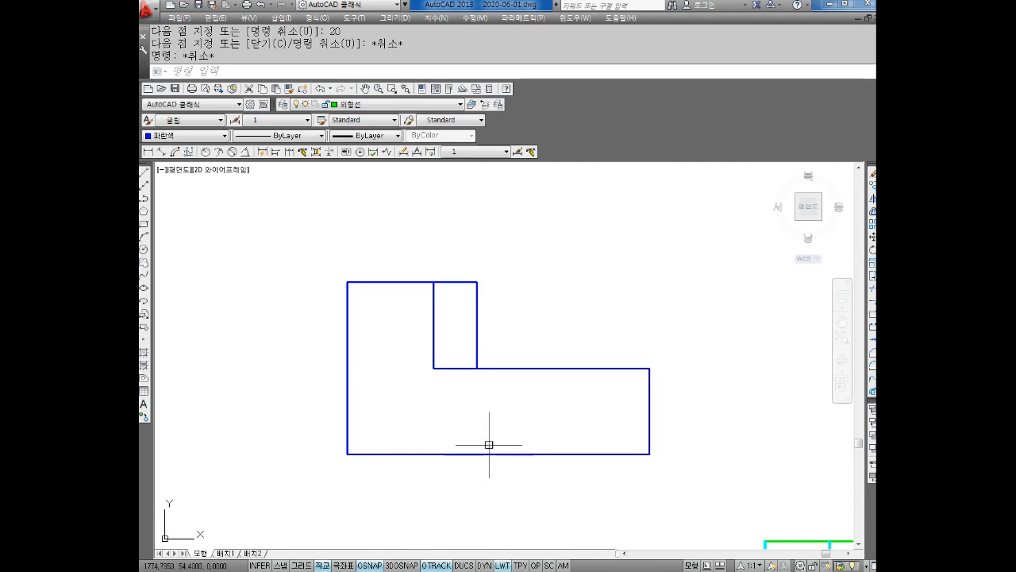
{"action": "middle_click_drag", "start_coordinate": [513, 439], "coordinate": [497, 415]}
{"action": "key", "text": "Escape"}
{"action": "left_click", "coordinate": [536, 431]}
{"action": "key", "text": "Escape"}
{"action": "key", "text": "Escape"}
{"action": "left_click", "coordinate": [537, 425]}
{"action": "key", "text": "Escape"}
{"action": "type", "text": "o"}
{"action": "key", "text": "Return"}
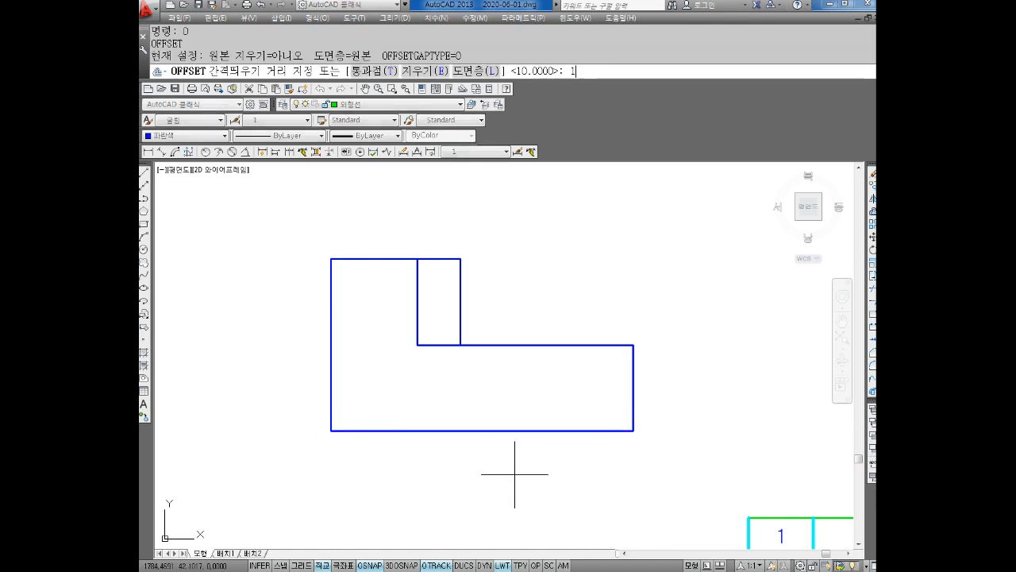
{"action": "type", "text": "10"}
{"action": "key", "text": "Return"}
{"action": "left_click", "coordinate": [497, 431]}
{"action": "left_click", "coordinate": [504, 376]}
{"action": "key", "text": "Escape"}
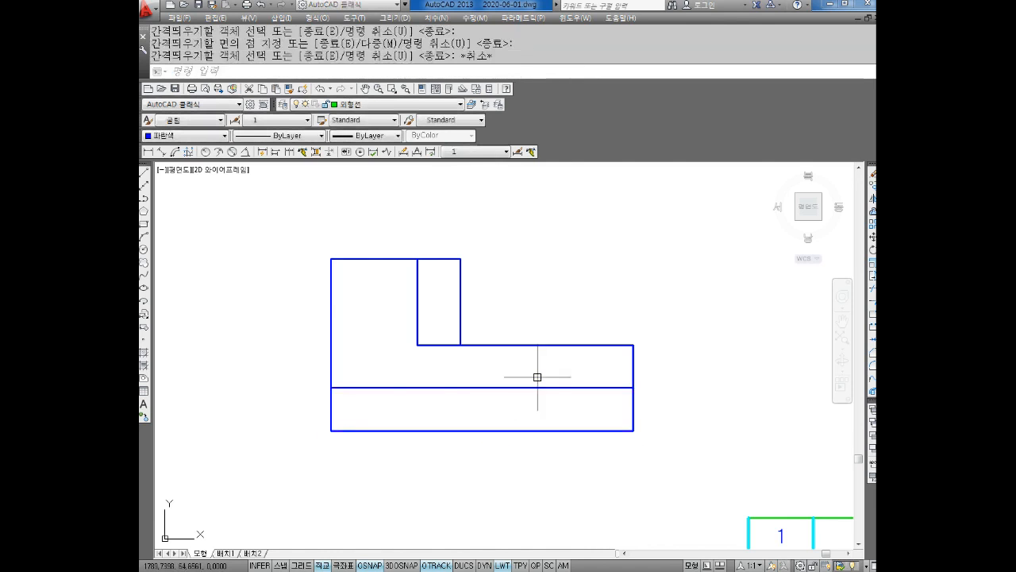
Assign the offset horizontal line to the hidden line layer (숨은선) with magenta (선홍색) colour
{"action": "left_click", "coordinate": [538, 377]}
{"action": "left_click", "coordinate": [500, 401]}
{"action": "left_click", "coordinate": [358, 104]}
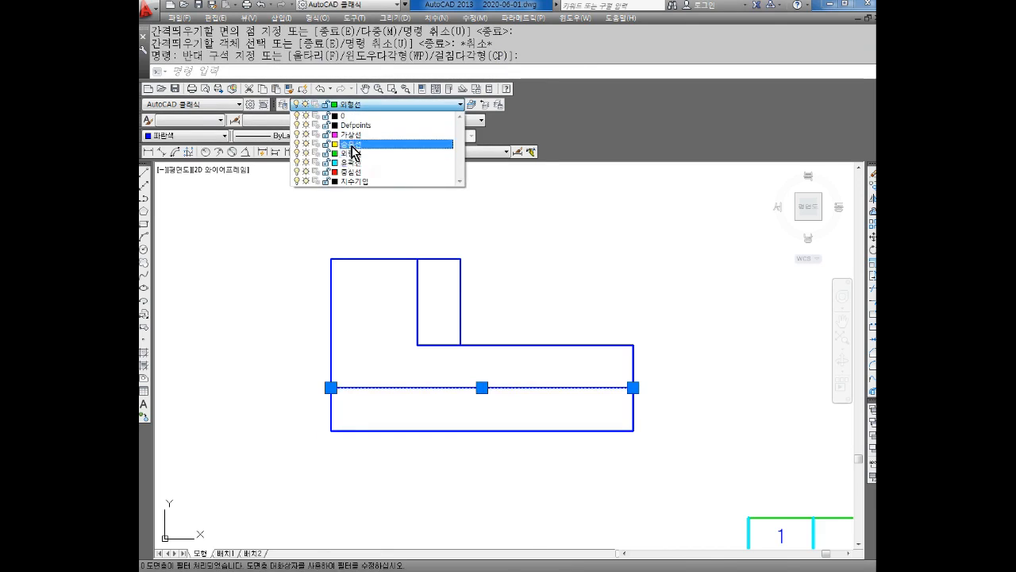
{"action": "left_click", "coordinate": [352, 150]}
{"action": "left_click", "coordinate": [182, 136]}
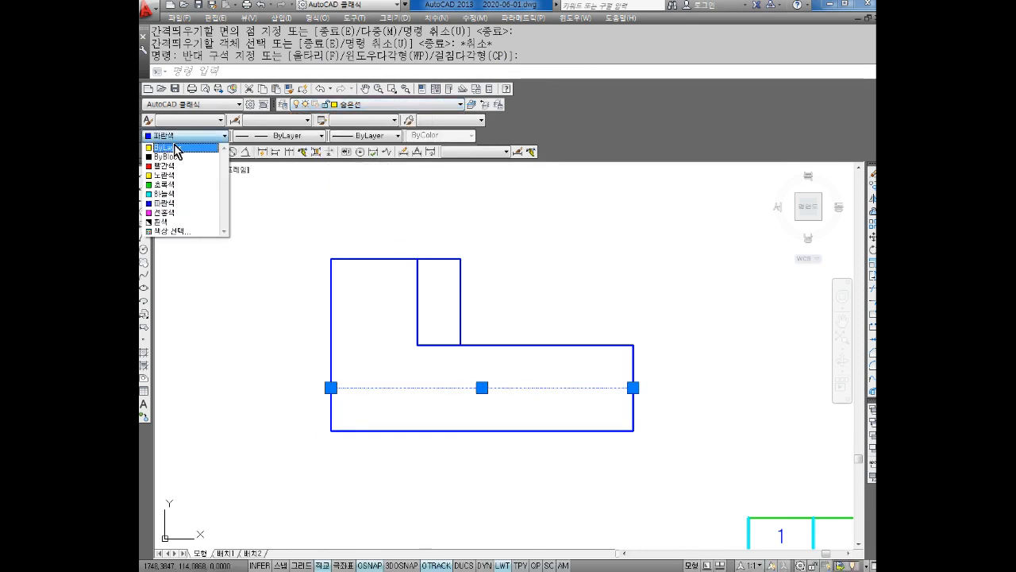
{"action": "left_click", "coordinate": [164, 213]}
{"action": "key", "text": "Escape"}
{"action": "key", "text": "Escape"}
{"action": "key", "text": "Escape"}
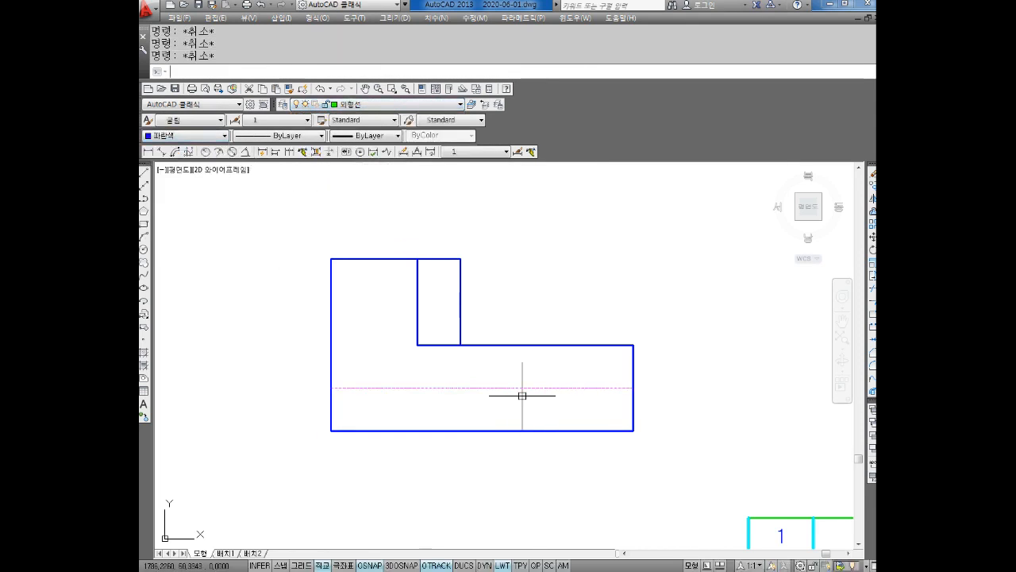
Set the global linetype scale to 0.7
{"action": "type", "text": "LTS"}
{"action": "key", "text": "Return"}
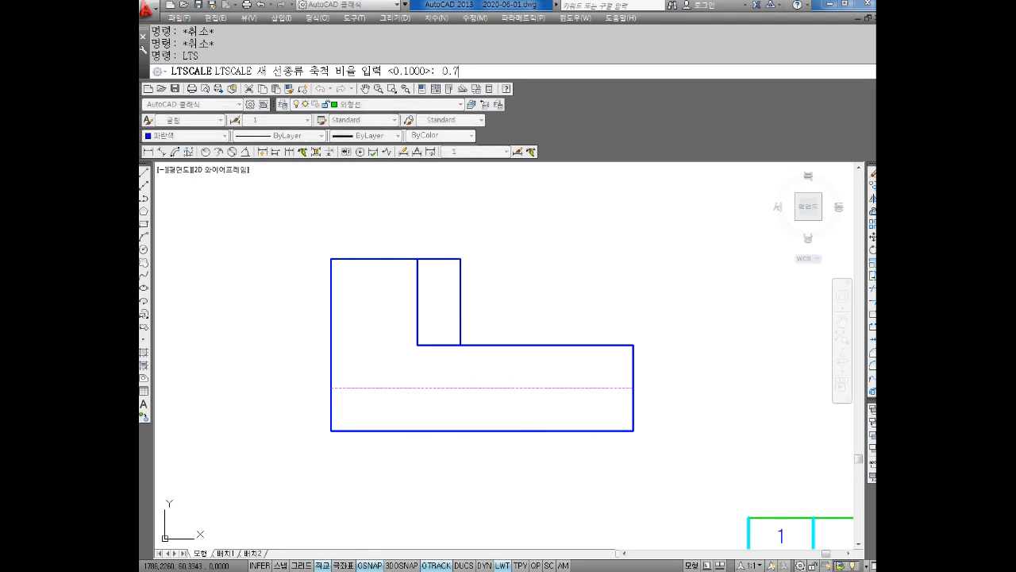
{"action": "type", "text": "0.7"}
{"action": "key", "text": "Return"}
{"action": "key", "text": "Escape"}
Set the horizontal hidden line's lineweight to 0.30 mm
{"action": "scroll", "coordinate": [521, 385], "scroll_direction": "up", "scroll_amount": 2}
{"action": "left_click", "coordinate": [492, 380]}
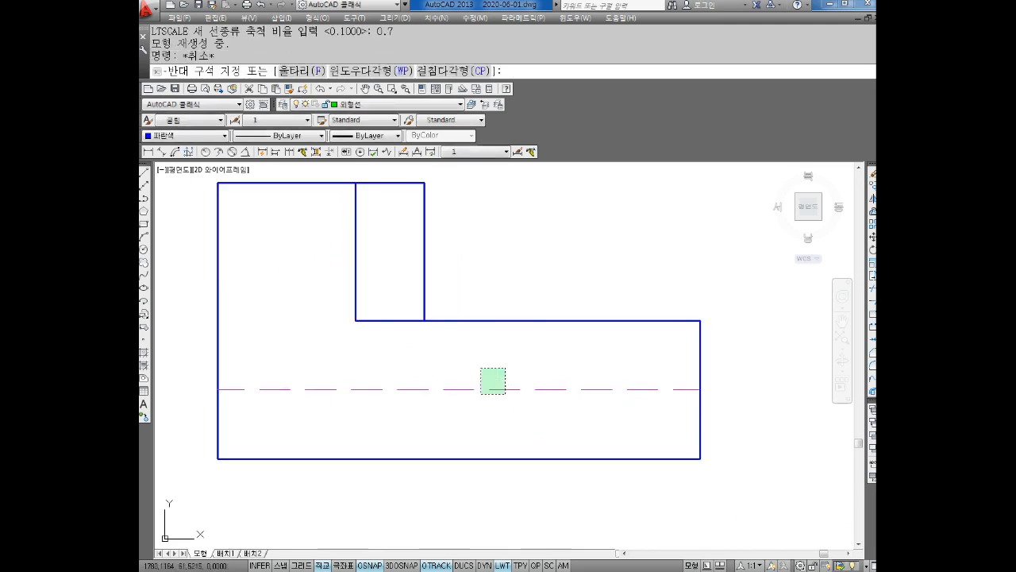
{"action": "left_click", "coordinate": [482, 369]}
{"action": "left_click", "coordinate": [366, 136]}
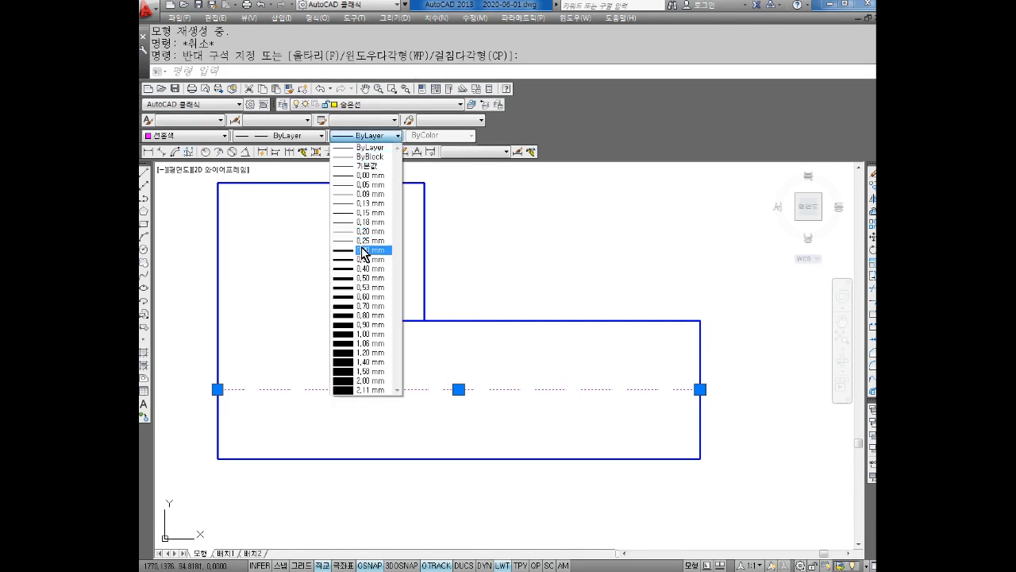
{"action": "key", "text": "Escape"}
{"action": "key", "text": "Escape"}
{"action": "scroll", "coordinate": [519, 336], "scroll_direction": "down", "scroll_amount": 2}
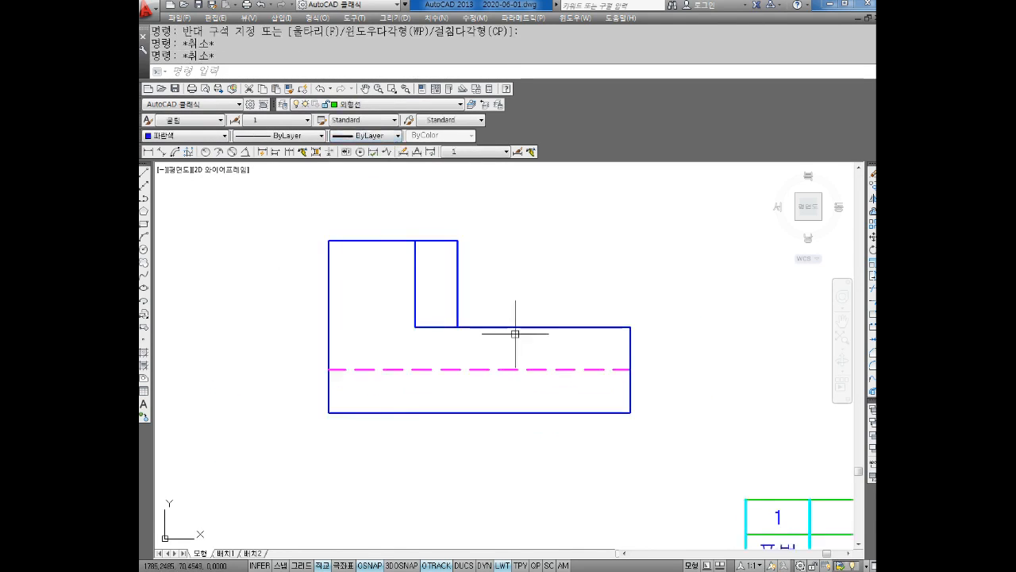
Offset the outline's right edge inward by 20
{"action": "middle_click_drag", "start_coordinate": [519, 336], "coordinate": [511, 356]}
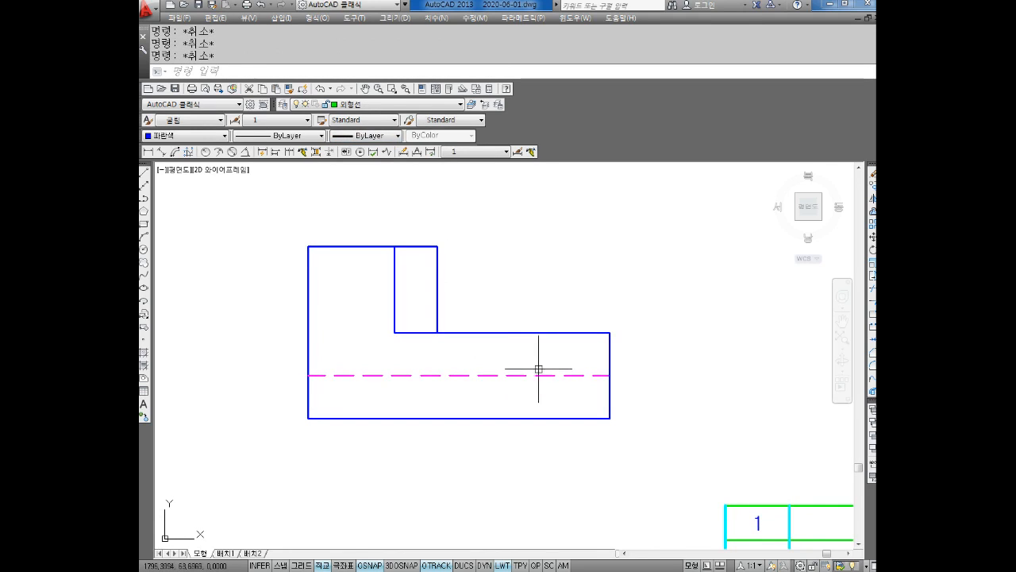
{"action": "middle_click_drag", "start_coordinate": [550, 371], "coordinate": [520, 368]}
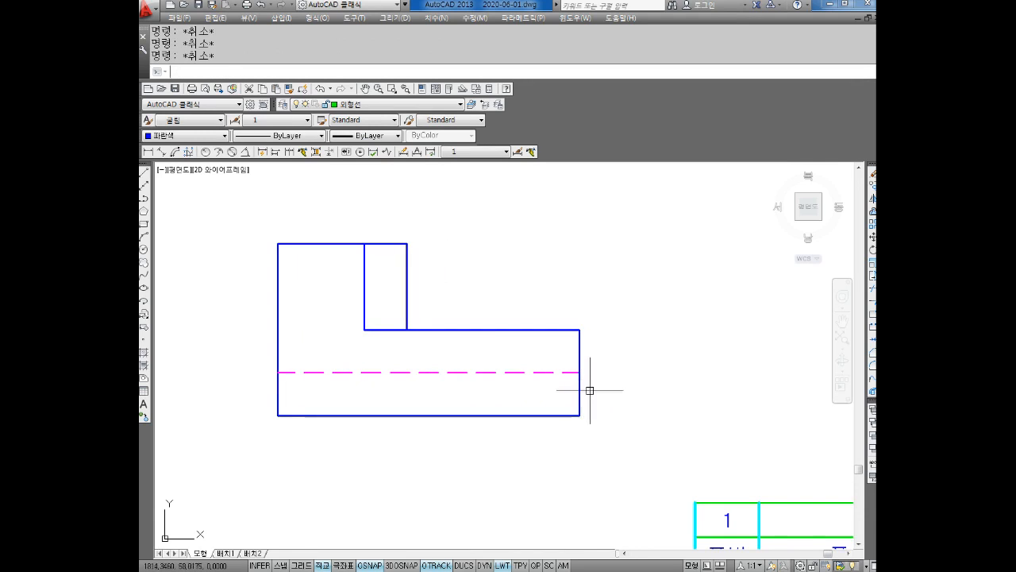
{"action": "type", "text": "o"}
{"action": "key", "text": "Return"}
{"action": "type", "text": "20"}
{"action": "key", "text": "Return"}
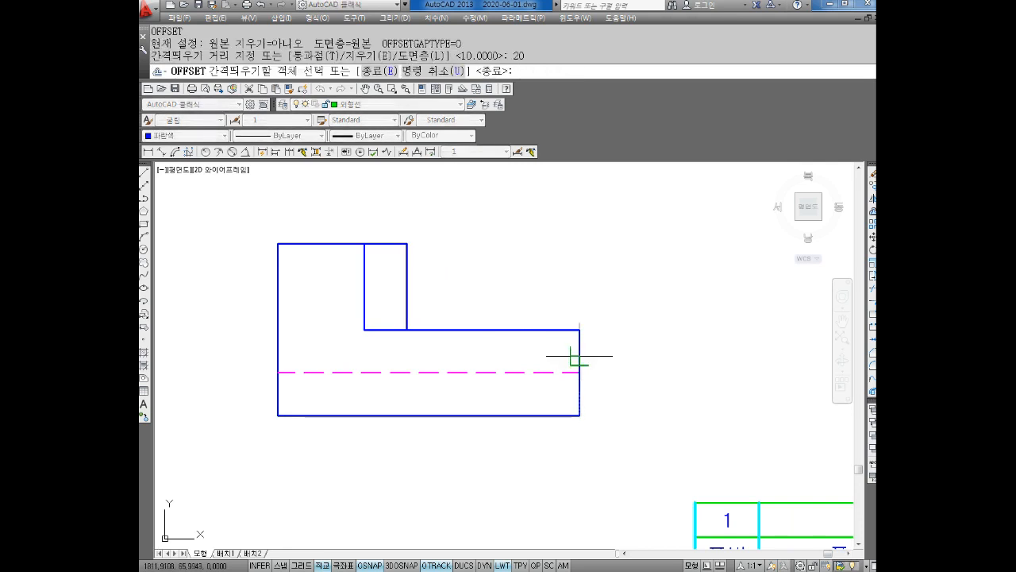
{"action": "left_click", "coordinate": [580, 355]}
{"action": "left_click", "coordinate": [508, 367]}
{"action": "key", "text": "Escape"}
{"action": "key", "text": "Escape"}
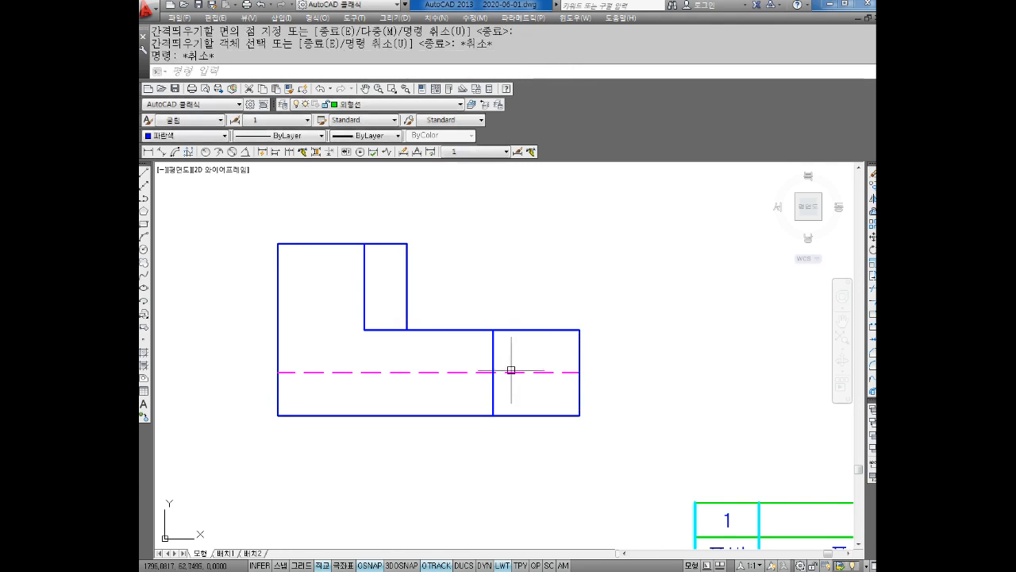
Assign the offset vertical line to the centre line layer (중심선) with its colour set to ByLayer
{"action": "left_click", "coordinate": [493, 370]}
{"action": "left_click", "coordinate": [350, 107]}
{"action": "left_click", "coordinate": [373, 161]}
{"action": "key", "text": "Escape"}
{"action": "key", "text": "Escape"}
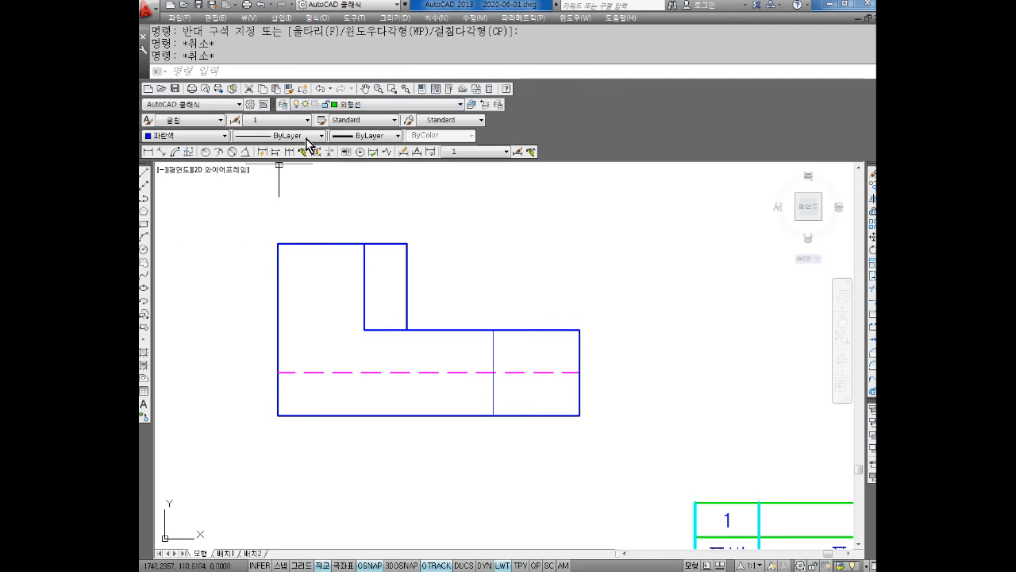
{"action": "left_click", "coordinate": [339, 104]}
{"action": "left_click", "coordinate": [493, 340]}
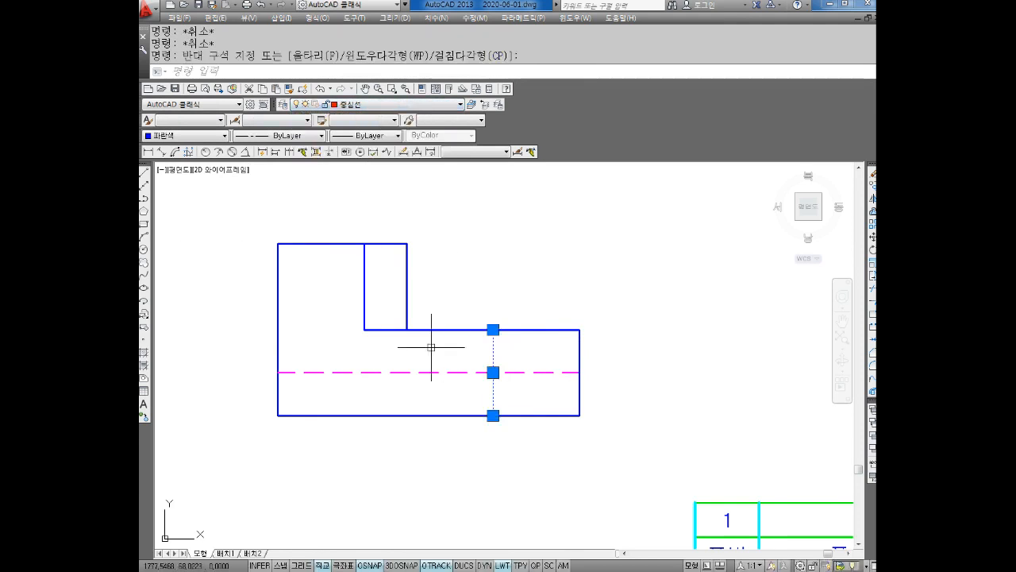
{"action": "left_click", "coordinate": [350, 107]}
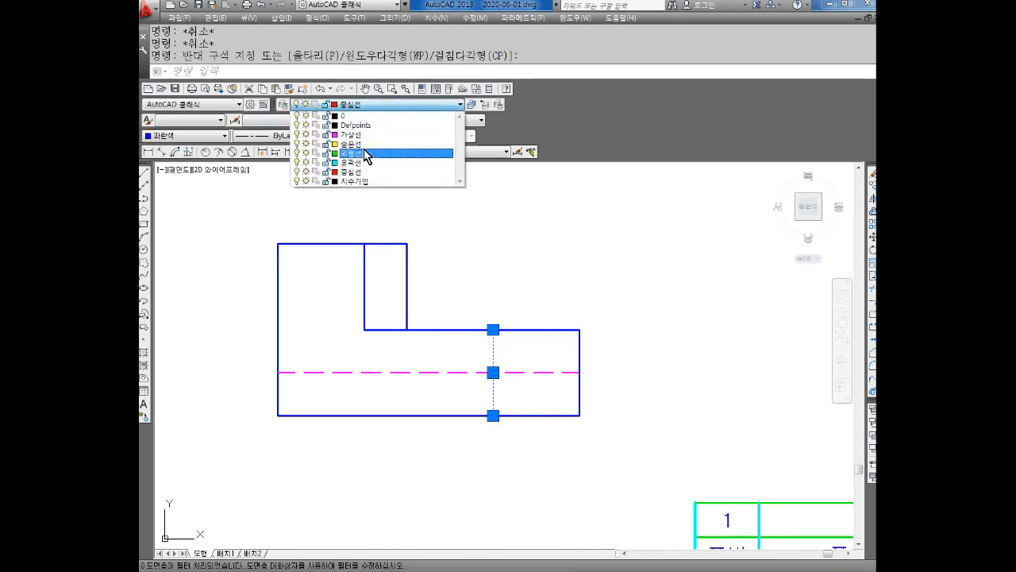
{"action": "left_click", "coordinate": [170, 136]}
{"action": "left_click", "coordinate": [163, 147]}
{"action": "key", "text": "Escape"}
{"action": "key", "text": "Escape"}
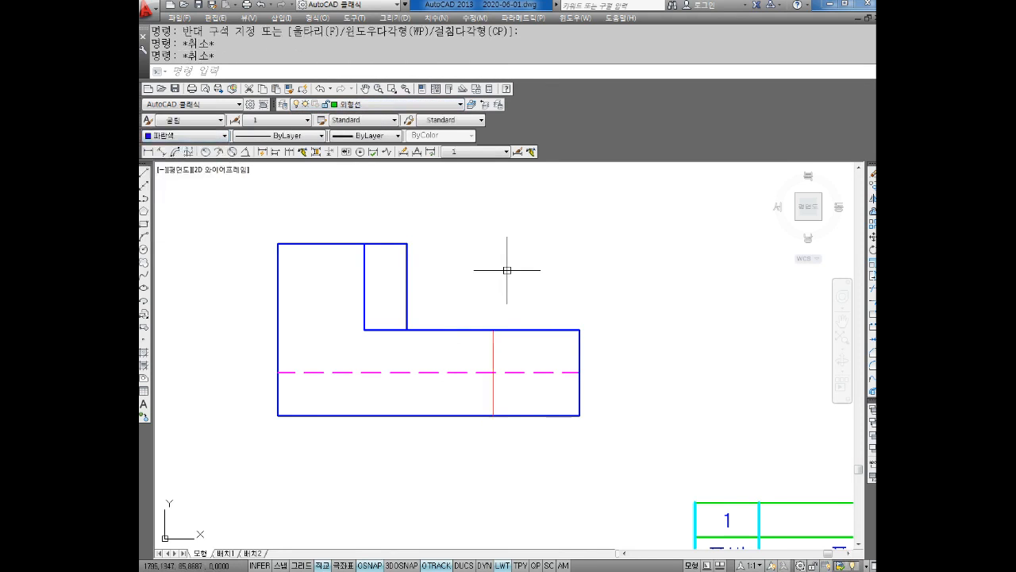
Set the global linetype scale to 0.5
{"action": "type", "text": "lts"}
{"action": "key", "text": "Return"}
{"action": "type", "text": "0.5"}
{"action": "key", "text": "Return"}
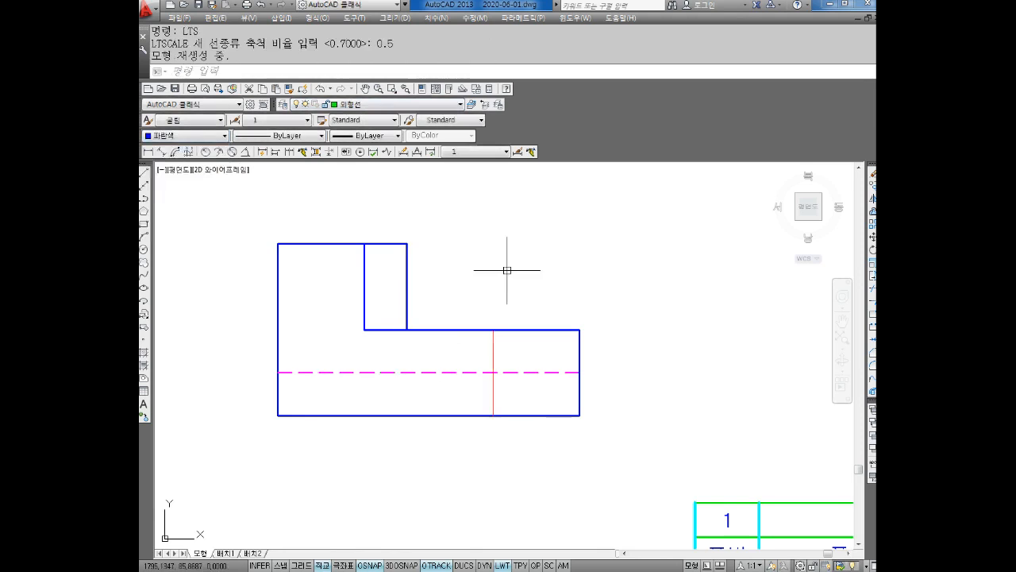
{"action": "left_click", "coordinate": [493, 351]}
{"action": "key", "text": "Escape"}
{"action": "left_click", "coordinate": [493, 338]}
{"action": "key", "text": "Escape"}
Offset the vertical centre line by 10 to both sides
{"action": "type", "text": "o"}
{"action": "key", "text": "Return"}
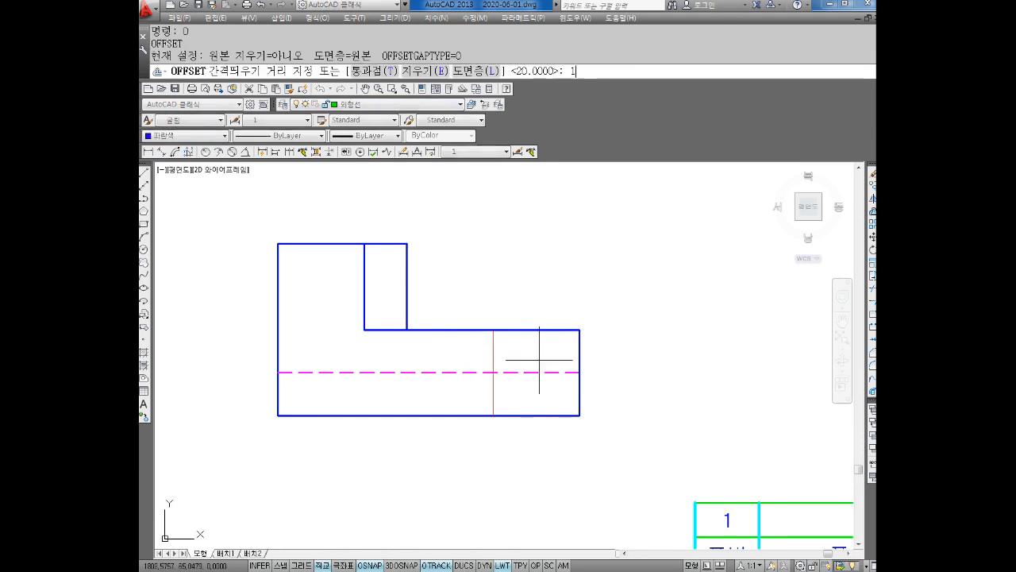
{"action": "type", "text": "10"}
{"action": "key", "text": "Return"}
{"action": "left_click", "coordinate": [493, 351]}
{"action": "left_click", "coordinate": [545, 351]}
{"action": "key", "text": "Escape"}
{"action": "key", "text": "Escape"}
{"action": "key", "text": "Escape"}
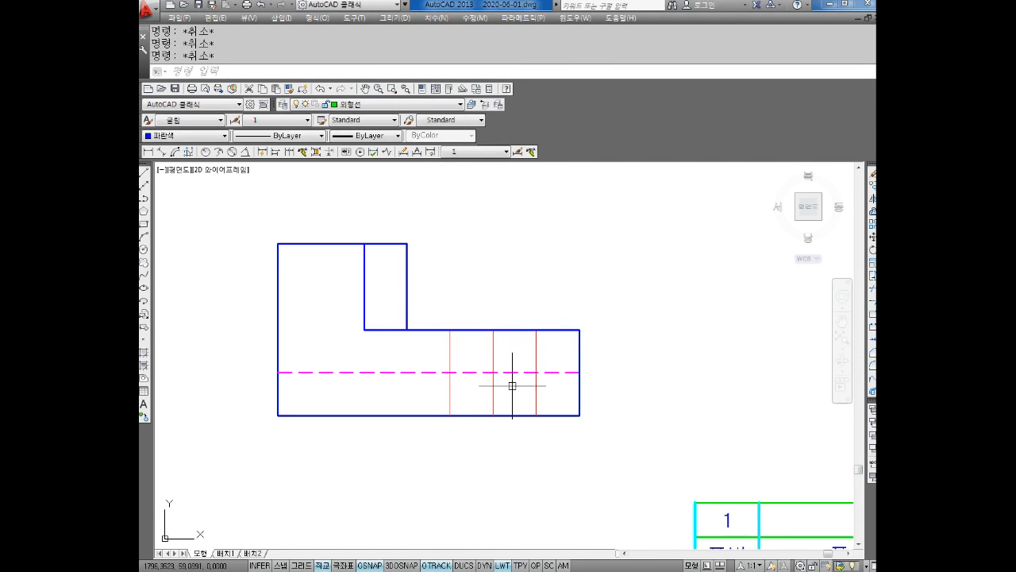
Trim the two offset vertical lines below the horizontal hidden line
{"action": "key", "text": "Return"}
{"action": "key", "text": "Return"}
{"action": "left_click", "coordinate": [474, 395]}
{"action": "left_click", "coordinate": [436, 404]}
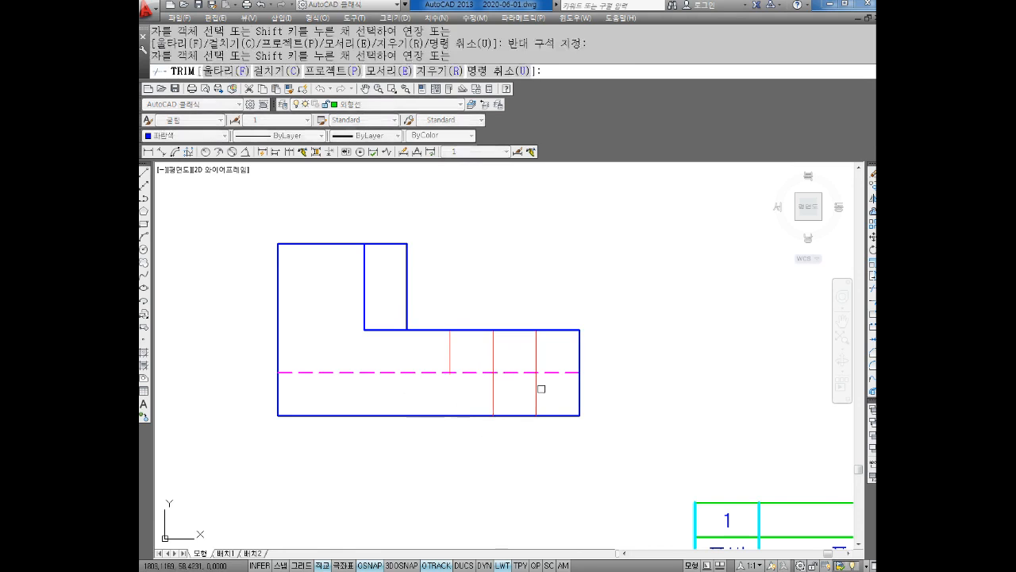
{"action": "key", "text": "Escape"}
Assign both trimmed vertical lines to the hidden line layer (숨은선) with magenta (선홍색) colour
{"action": "left_click", "coordinate": [562, 343]}
{"action": "left_click", "coordinate": [518, 360]}
{"action": "left_click", "coordinate": [483, 347]}
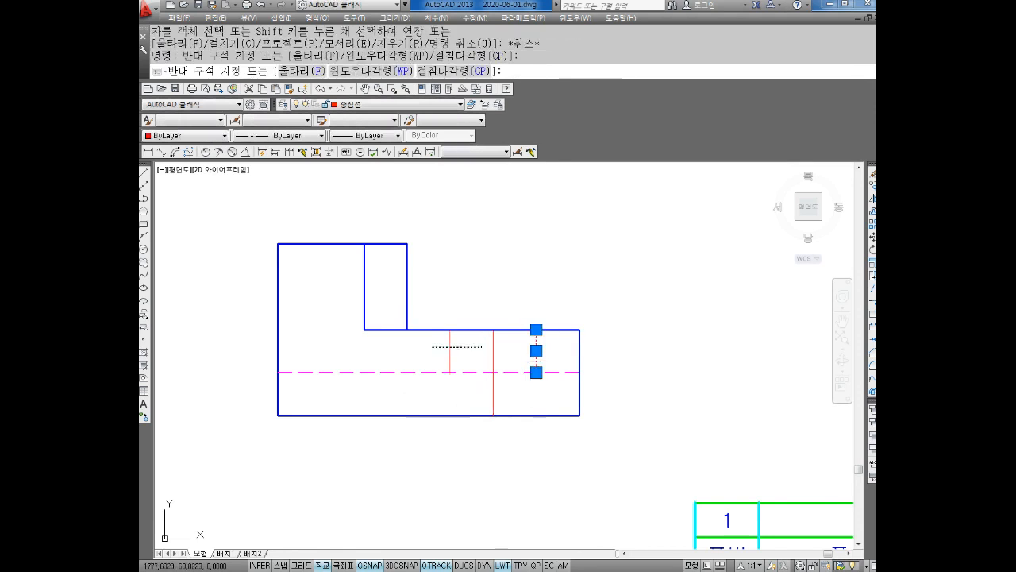
{"action": "left_click", "coordinate": [428, 347]}
{"action": "left_click", "coordinate": [347, 104]}
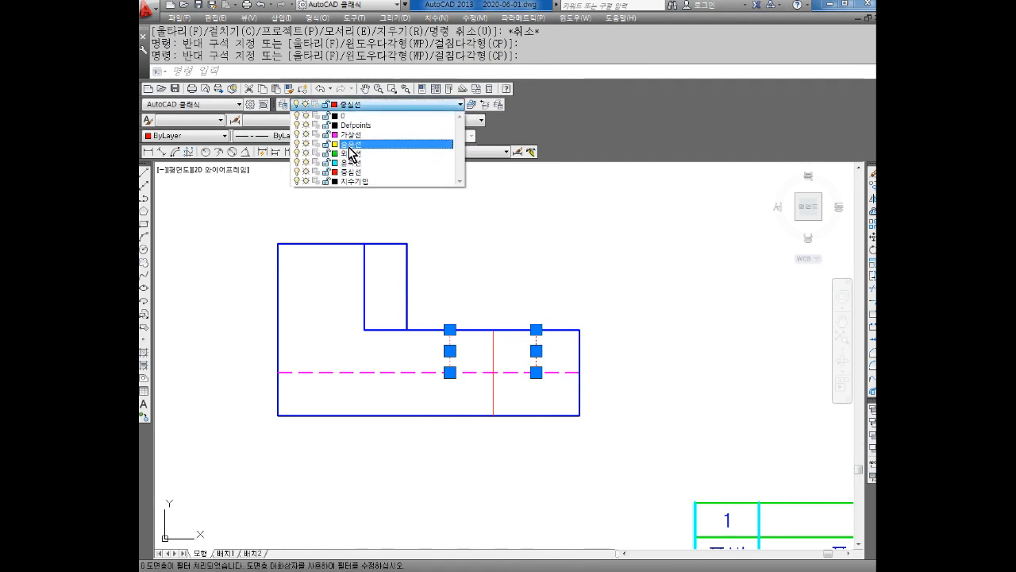
{"action": "left_click", "coordinate": [354, 143]}
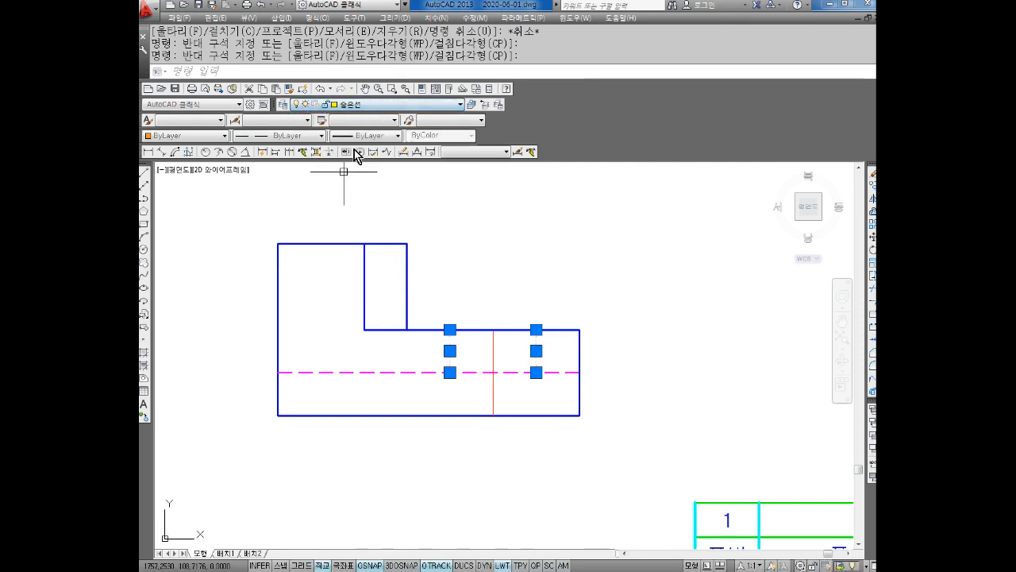
{"action": "left_click", "coordinate": [211, 139]}
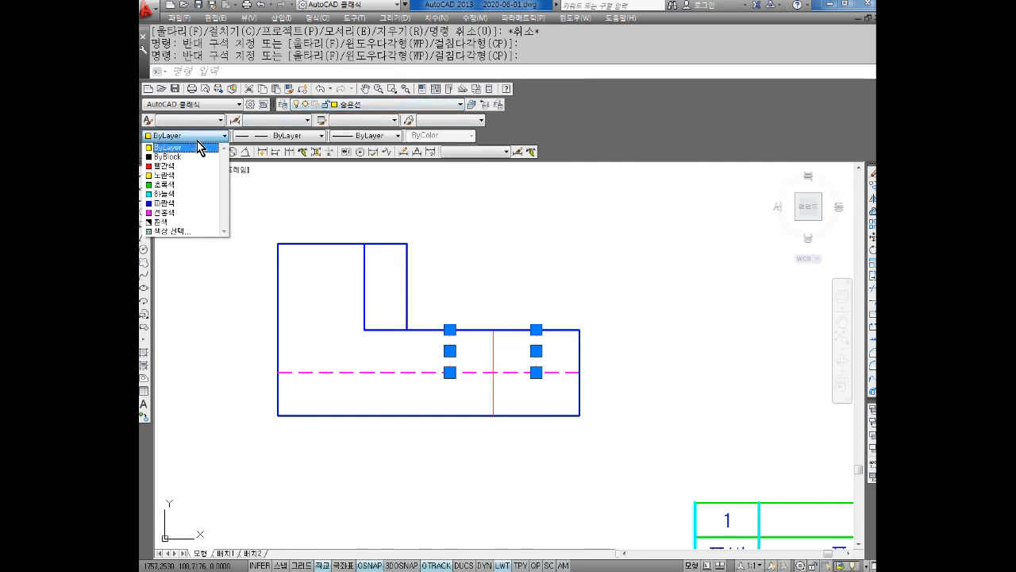
{"action": "left_click", "coordinate": [161, 213]}
{"action": "key", "text": "Escape"}
Set the lineweight of the two short vertical hidden lines to 0.30 mm
{"action": "scroll", "coordinate": [487, 351], "scroll_direction": "up", "scroll_amount": 2}
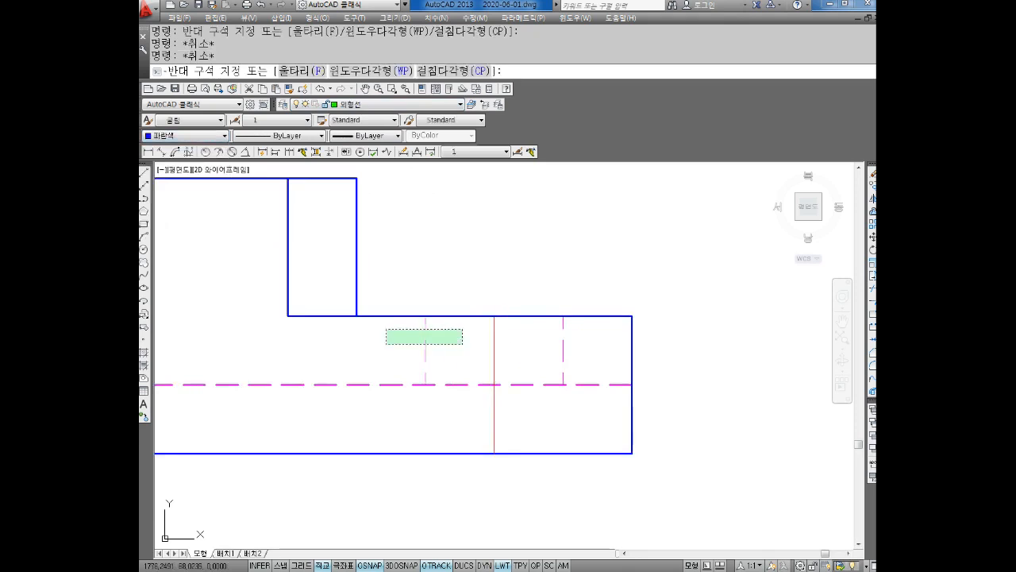
{"action": "left_click", "coordinate": [425, 342]}
{"action": "left_click", "coordinate": [569, 342]}
{"action": "left_click", "coordinate": [353, 137]}
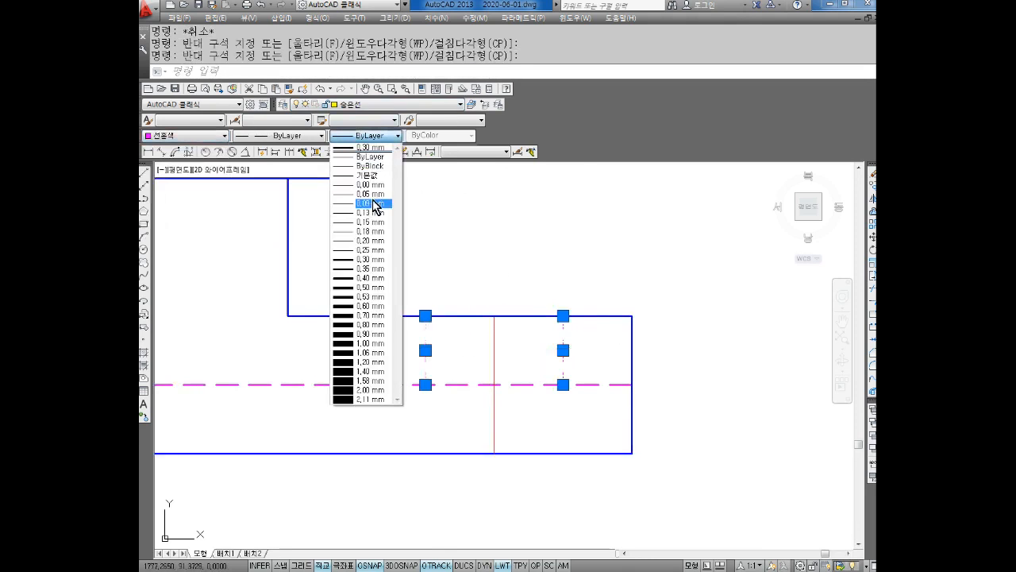
{"action": "left_click", "coordinate": [370, 263]}
{"action": "key", "text": "Escape"}
{"action": "key", "text": "Escape"}
{"action": "scroll", "coordinate": [564, 262], "scroll_direction": "down", "scroll_amount": 2}
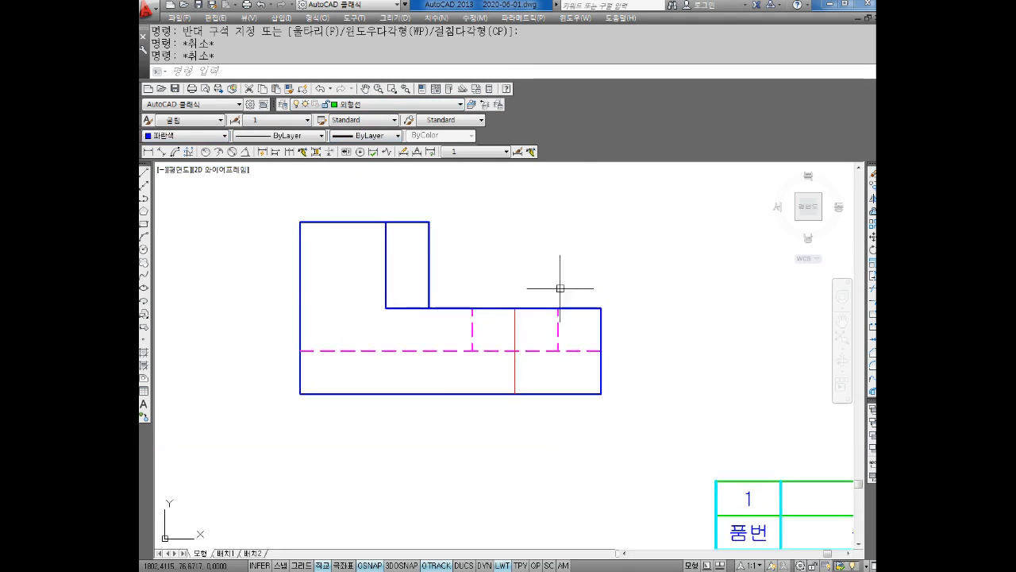
Extend the vertical centre line by 2 beyond both the upper and lower outline edges
{"action": "left_click", "coordinate": [514, 329]}
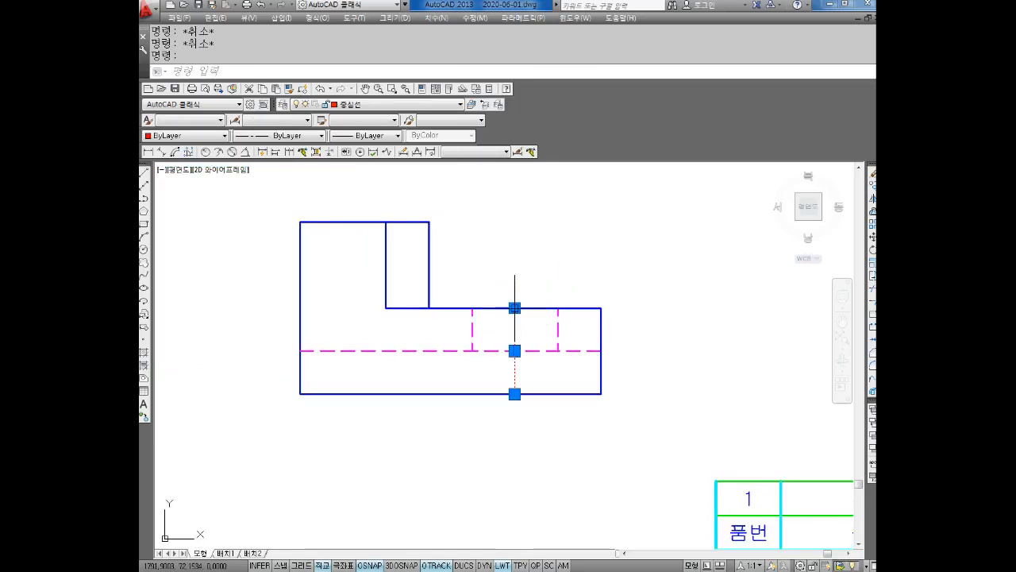
{"action": "left_click", "coordinate": [514, 307]}
{"action": "type", "text": "2"}
{"action": "key", "text": "Return"}
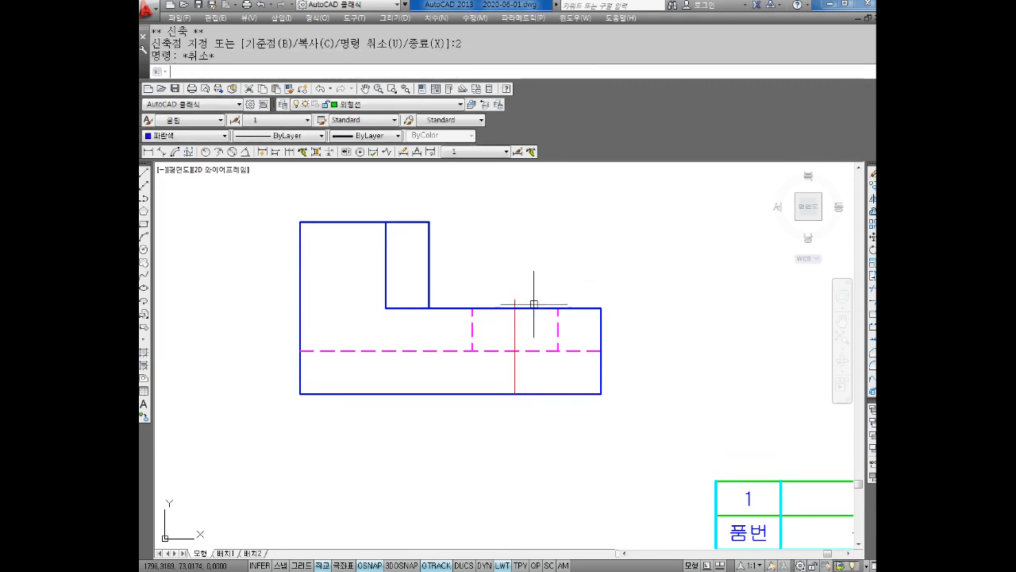
{"action": "left_click", "coordinate": [515, 393]}
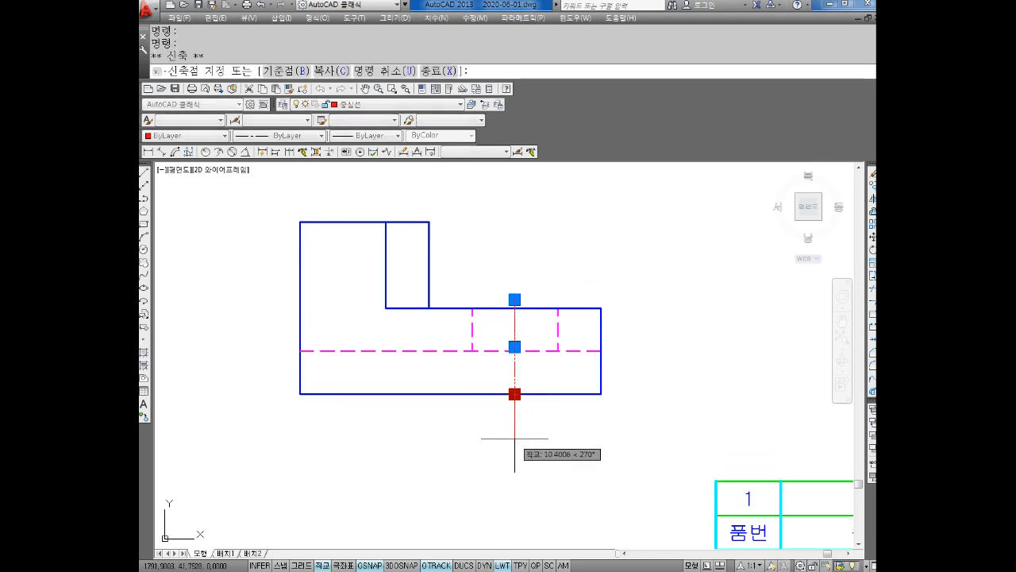
{"action": "type", "text": "2"}
{"action": "key", "text": "Return"}
{"action": "key", "text": "Escape"}
{"action": "key", "text": "Escape"}
{"action": "key", "text": "Escape"}
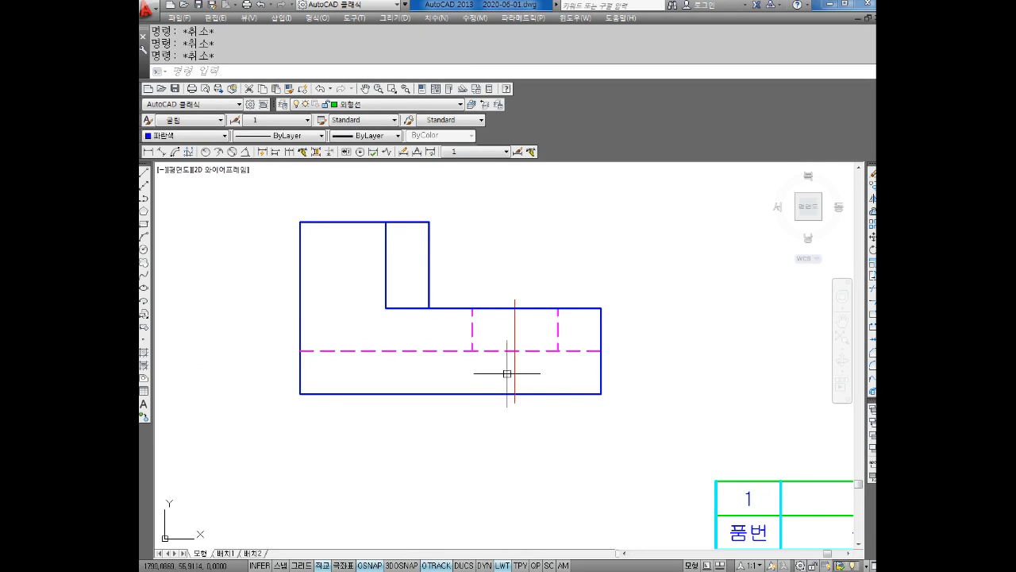
Set the vertical centre line's linetype scale (선종류 축척) to 0.3
{"action": "left_click", "coordinate": [516, 368]}
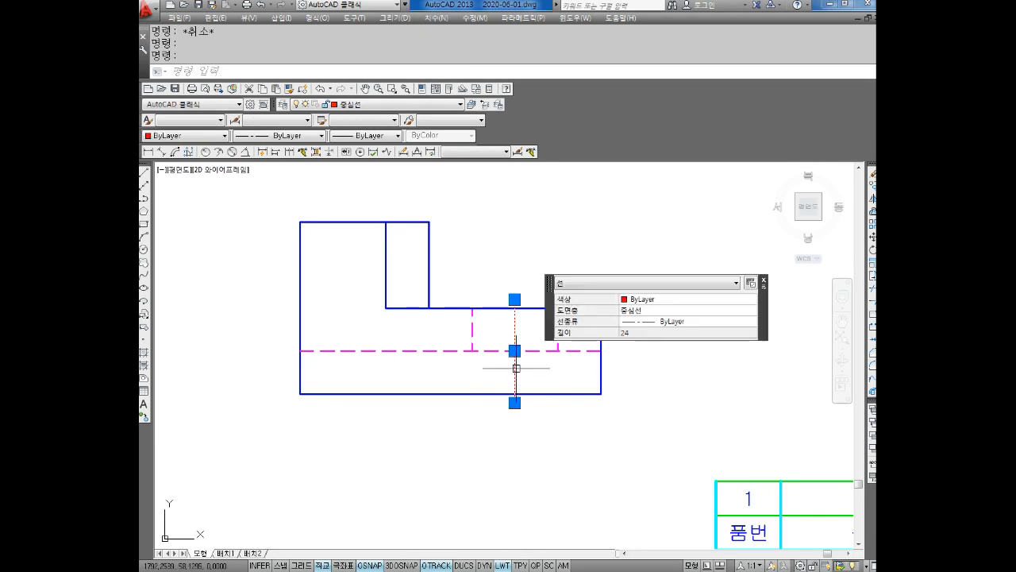
{"action": "key", "text": "Escape"}
{"action": "key", "text": "Escape"}
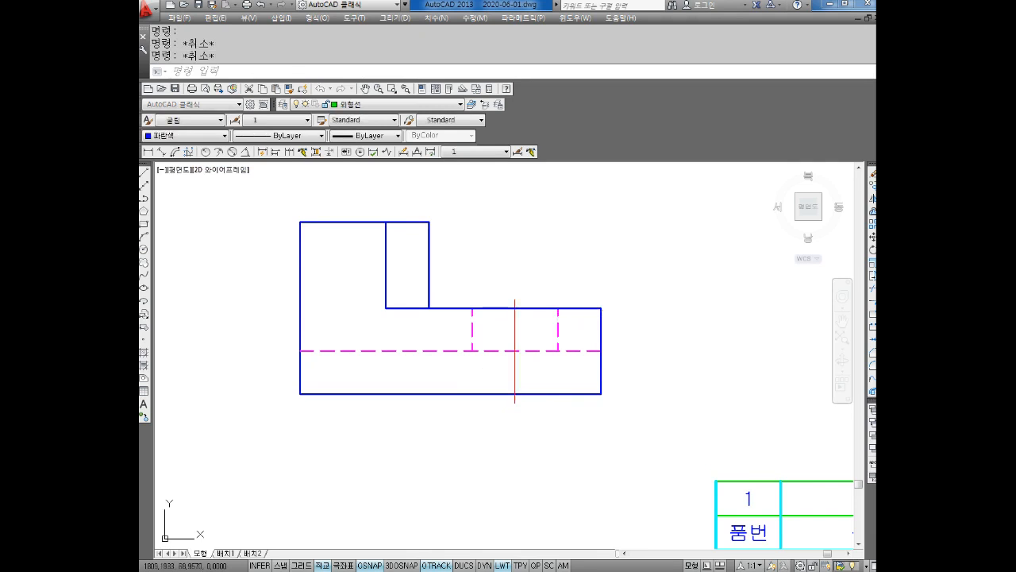
{"action": "key", "text": "ctrl+1"}
{"action": "left_click", "coordinate": [515, 372]}
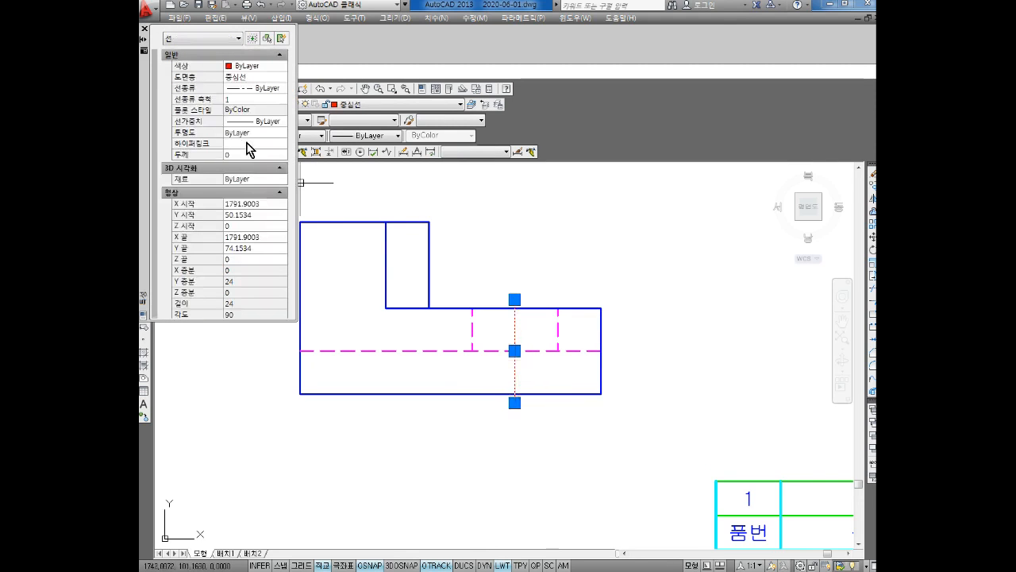
{"action": "left_click", "coordinate": [224, 99]}
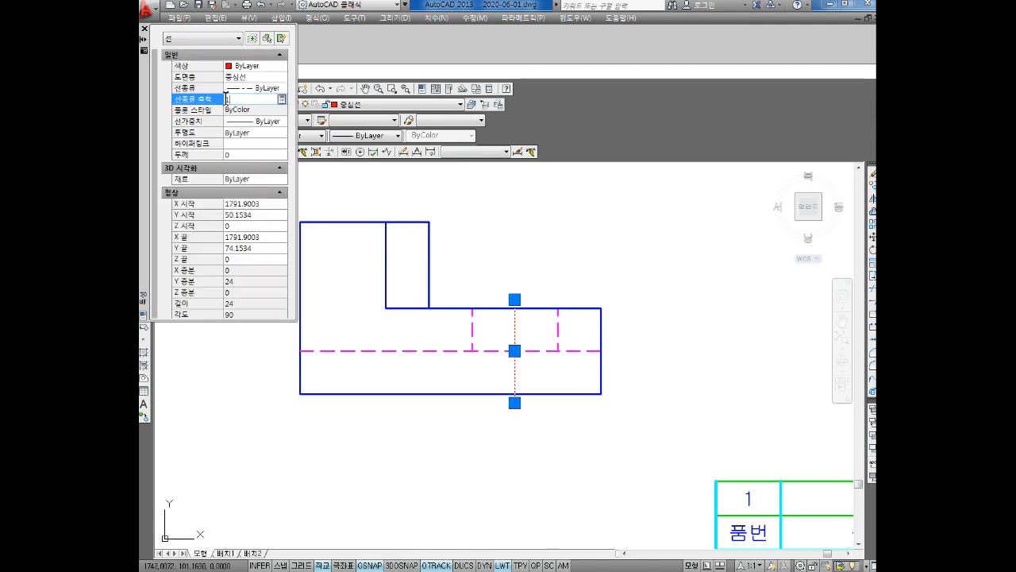
{"action": "type", "text": "0.3"}
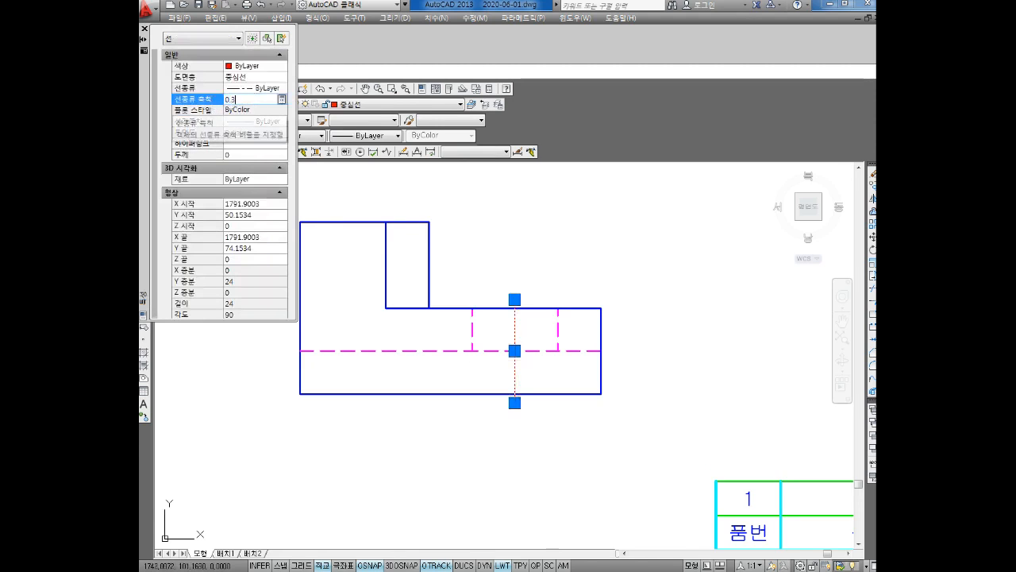
{"action": "key", "text": "Return"}
{"action": "key", "text": "Escape"}
{"action": "left_click", "coordinate": [427, 179]}
{"action": "key", "text": "Escape"}
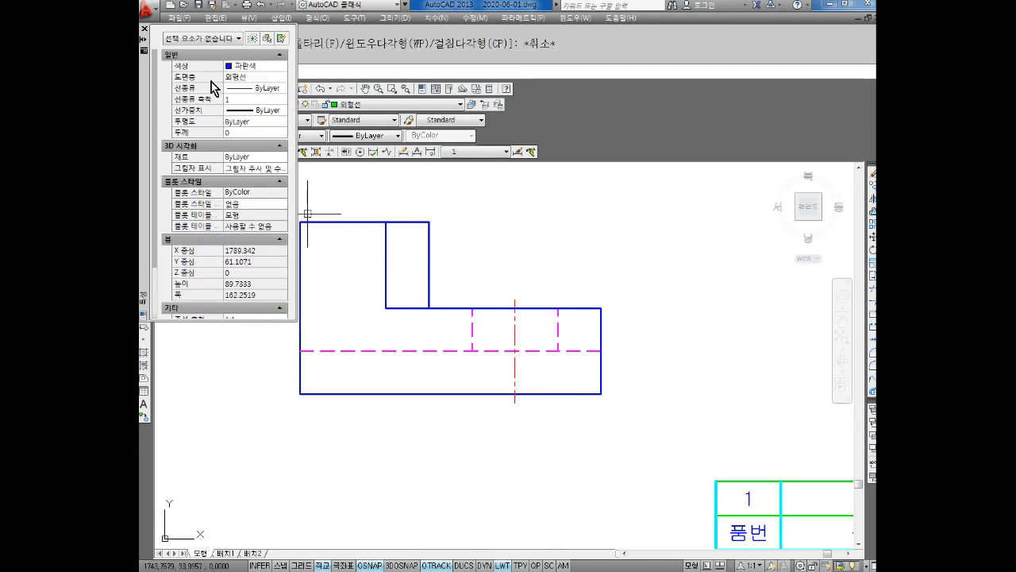
{"action": "left_click", "coordinate": [145, 28]}
Project vertical construction lines (XLINE) through the L-shaped view's corners, its short vertical hidden lines and its centre line
{"action": "middle_click_drag", "start_coordinate": [527, 281], "coordinate": [549, 298]}
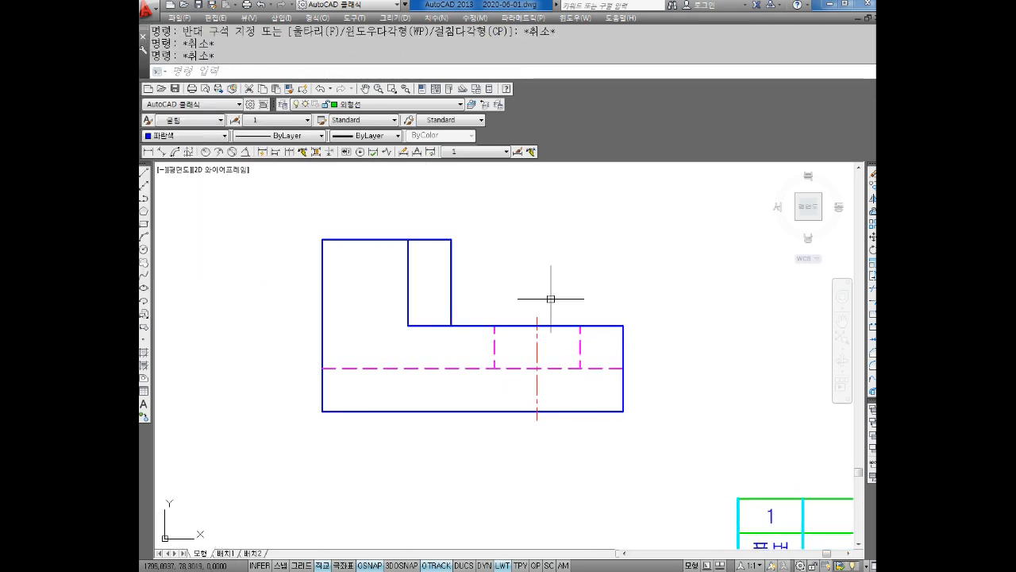
{"action": "mouse_move", "coordinate": [599, 333]}
{"action": "middle_mouse_down"}
{"action": "mouse_move", "coordinate": [608, 347]}
{"action": "mouse_move", "coordinate": [660, 359]}
{"action": "mouse_move", "coordinate": [649, 370]}
{"action": "mouse_move", "coordinate": [675, 361]}
{"action": "middle_mouse_up"}
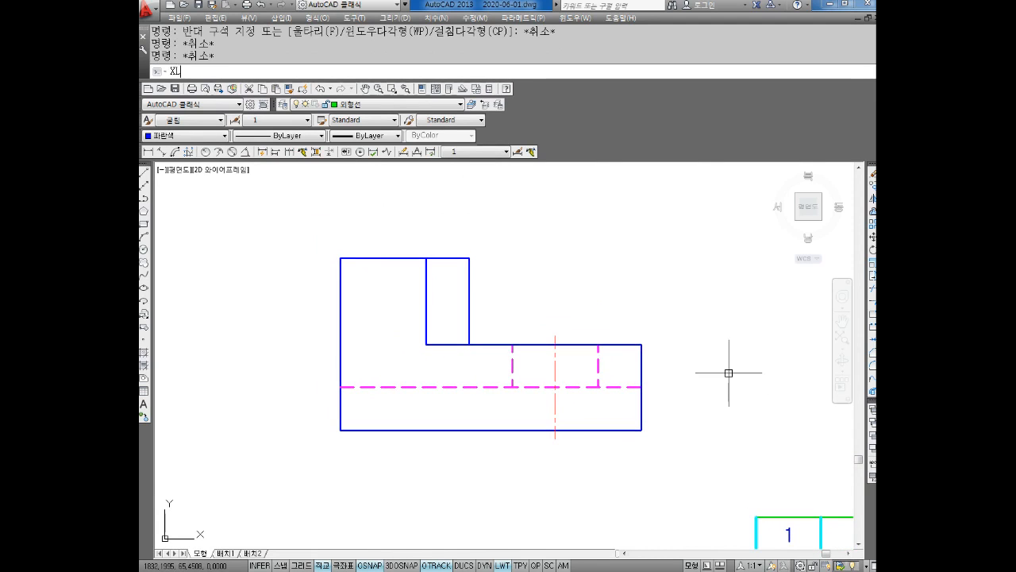
{"action": "key", "text": "Return"}
{"action": "type", "text": "V"}
{"action": "key", "text": "Return"}
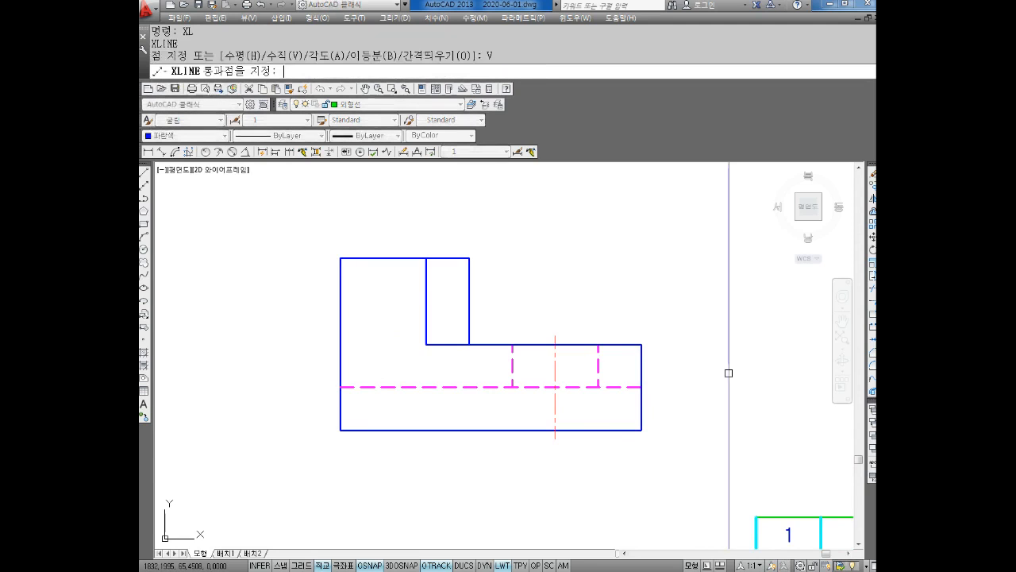
{"action": "left_click", "coordinate": [341, 258]}
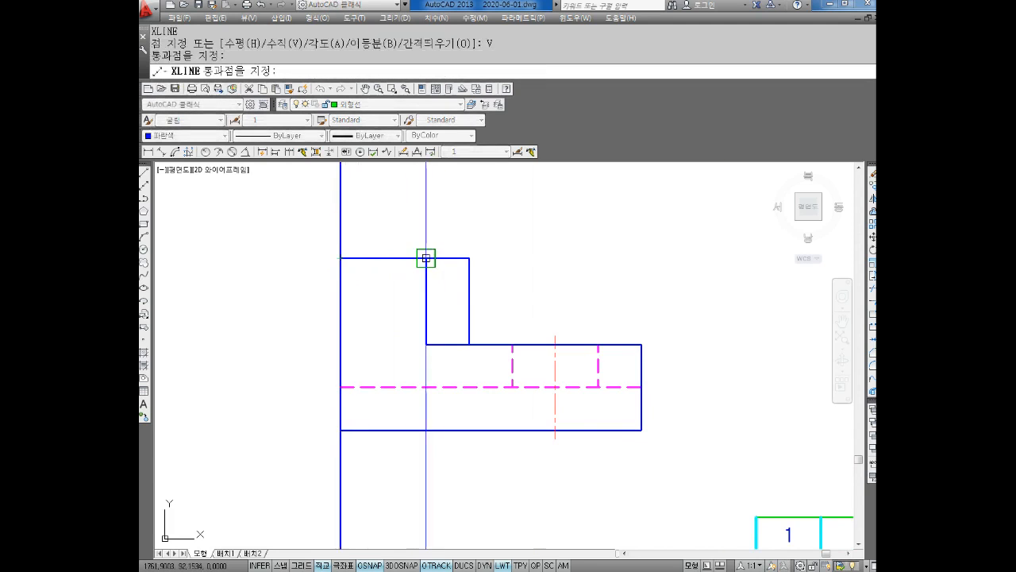
{"action": "left_click", "coordinate": [427, 258]}
{"action": "left_click", "coordinate": [469, 258]}
{"action": "left_click", "coordinate": [512, 345]}
{"action": "left_click", "coordinate": [555, 337]}
{"action": "left_click", "coordinate": [599, 345]}
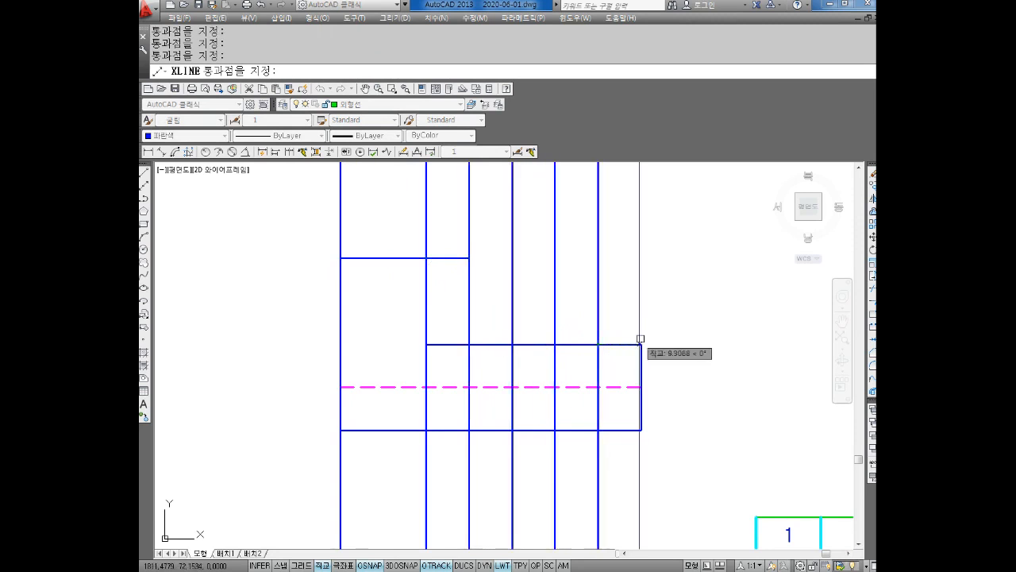
{"action": "left_click", "coordinate": [642, 353]}
{"action": "key", "text": "Escape"}
{"action": "key", "text": "Escape"}
Draw a horizontal line above the L-shaped view, crossing all the vertical construction lines
{"action": "scroll", "coordinate": [551, 335], "scroll_direction": "down", "scroll_amount": 2}
{"action": "middle_click_drag", "start_coordinate": [551, 336], "coordinate": [540, 417]}
{"action": "scroll", "coordinate": [483, 347], "scroll_direction": "up", "scroll_amount": 2}
{"action": "type", "text": "L"}
{"action": "key", "text": "Return"}
{"action": "left_click", "coordinate": [256, 334]}
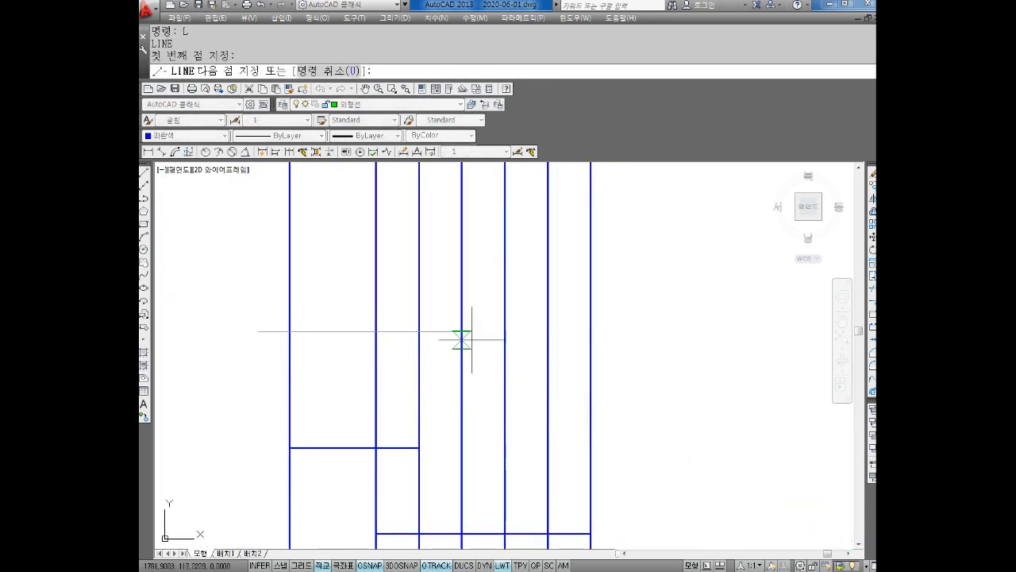
{"action": "left_click", "coordinate": [652, 332]}
{"action": "key", "text": "Escape"}
{"action": "key", "text": "Escape"}
{"action": "middle_click_drag", "start_coordinate": [651, 332], "coordinate": [603, 397]}
Offset the new horizontal line upward by 40
{"action": "key", "text": "Escape"}
{"action": "type", "text": "O"}
{"action": "key", "text": "Return"}
{"action": "type", "text": "40"}
{"action": "key", "text": "Return"}
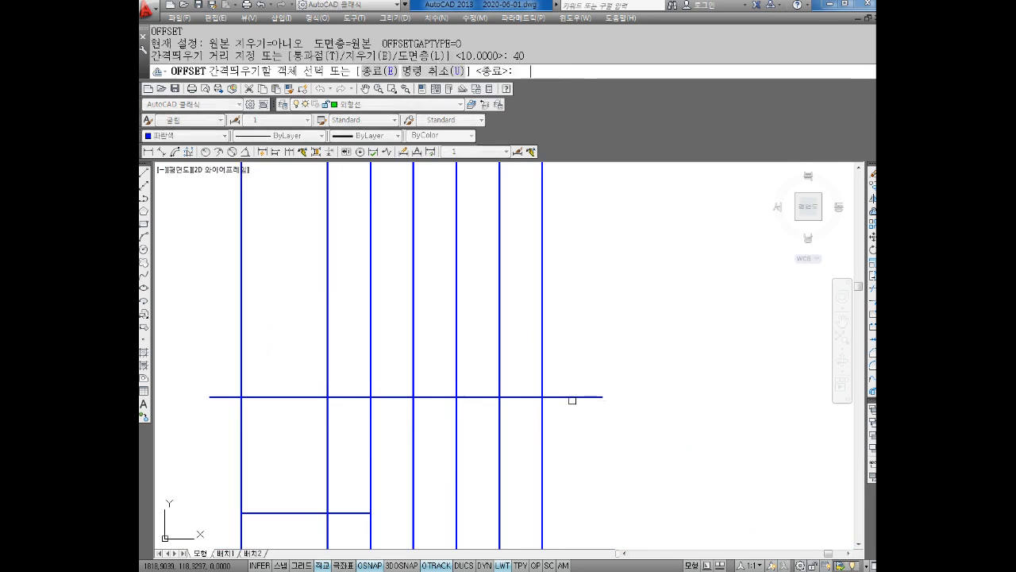
{"action": "left_click", "coordinate": [573, 397]}
{"action": "left_click", "coordinate": [590, 284]}
{"action": "key", "text": "Escape"}
Trim the vertical construction lines above and below the two horizontal lines, using those horizontals as cutting edges
{"action": "scroll", "coordinate": [551, 320], "scroll_direction": "down", "scroll_amount": 4}
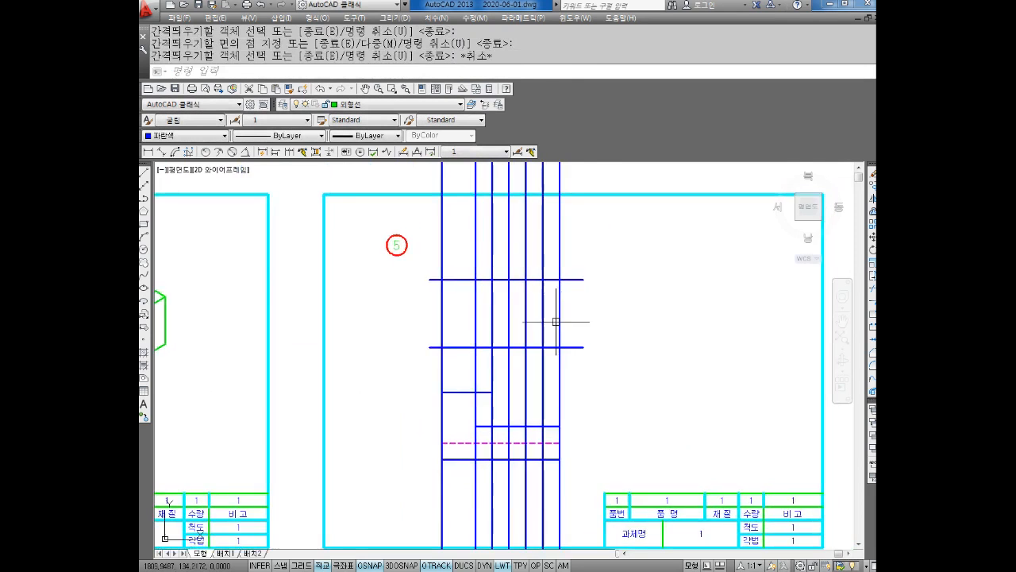
{"action": "scroll", "coordinate": [553, 326], "scroll_direction": "up", "scroll_amount": 2}
{"action": "type", "text": "tr"}
{"action": "key", "text": "Return"}
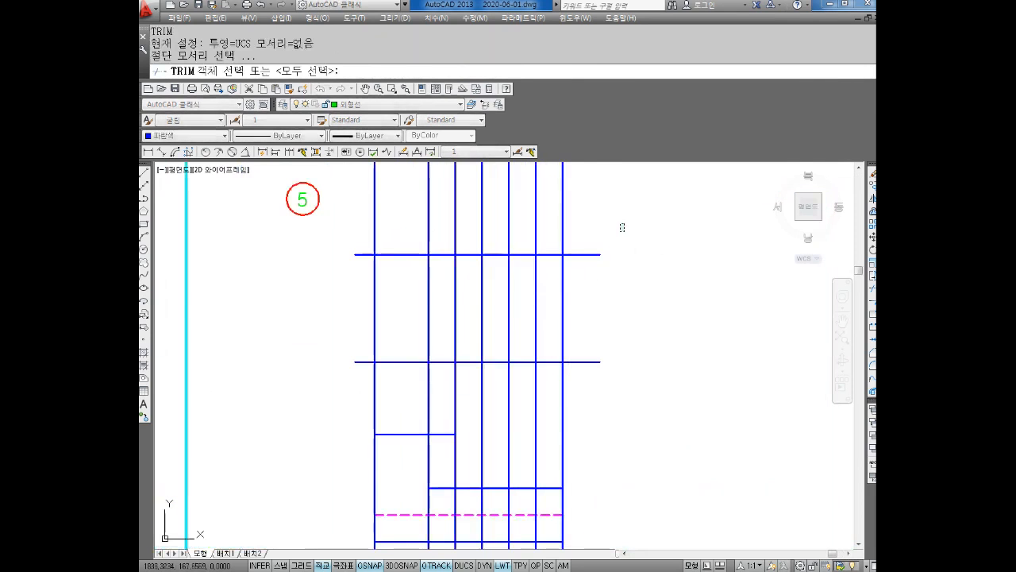
{"action": "left_click", "coordinate": [625, 223]}
{"action": "left_click", "coordinate": [566, 392]}
{"action": "key", "text": "Return"}
{"action": "left_click", "coordinate": [619, 389]}
{"action": "left_click", "coordinate": [411, 389]}
{"action": "left_click", "coordinate": [420, 381]}
{"action": "left_click", "coordinate": [384, 392]}
{"action": "left_click", "coordinate": [604, 222]}
{"action": "left_click", "coordinate": [372, 232]}
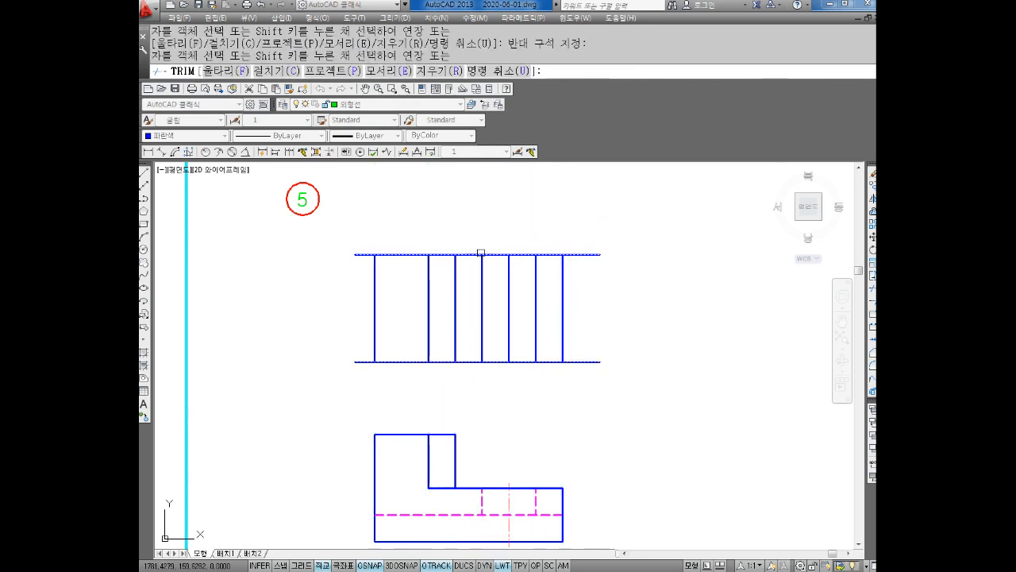
{"action": "key", "text": "Escape"}
Trim the overhanging ends of both horizontal lines at the outermost verticals to close the upper view's rectangle
{"action": "type", "text": "tr"}
{"action": "key", "text": "Return"}
{"action": "key", "text": "Return"}
{"action": "left_click", "coordinate": [611, 235]}
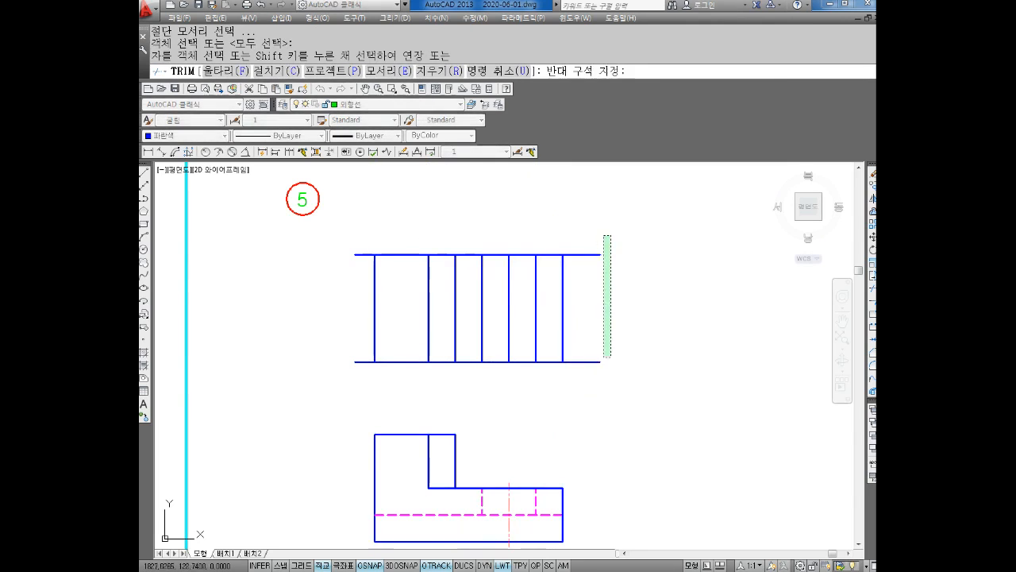
{"action": "left_click", "coordinate": [594, 397]}
{"action": "left_click", "coordinate": [373, 242]}
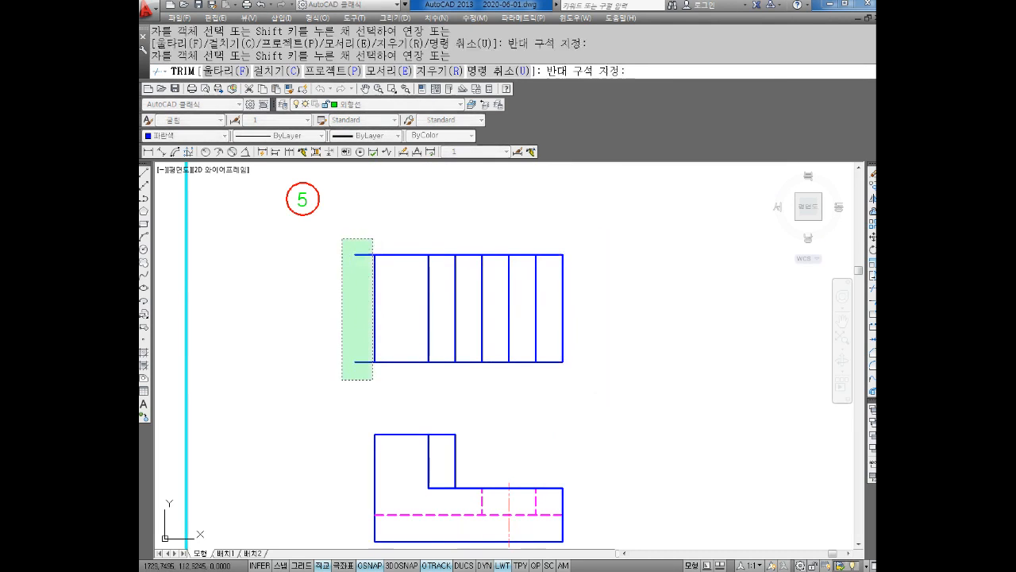
{"action": "left_click", "coordinate": [340, 377]}
{"action": "key", "text": "Escape"}
{"action": "middle_click_drag", "start_coordinate": [461, 385], "coordinate": [445, 348]}
{"action": "key", "text": "Escape"}
{"action": "key", "text": "Escape"}
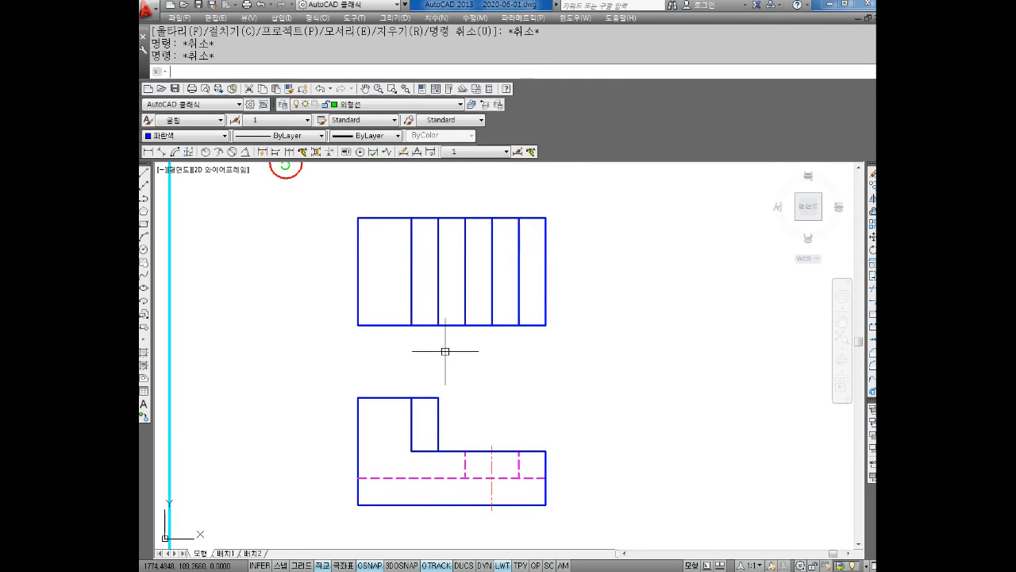
Draw a horizontal line across the upper view between the midpoints of its two outer vertical edges
{"action": "middle_click_drag", "start_coordinate": [453, 308], "coordinate": [449, 320]}
{"action": "key", "text": "Escape"}
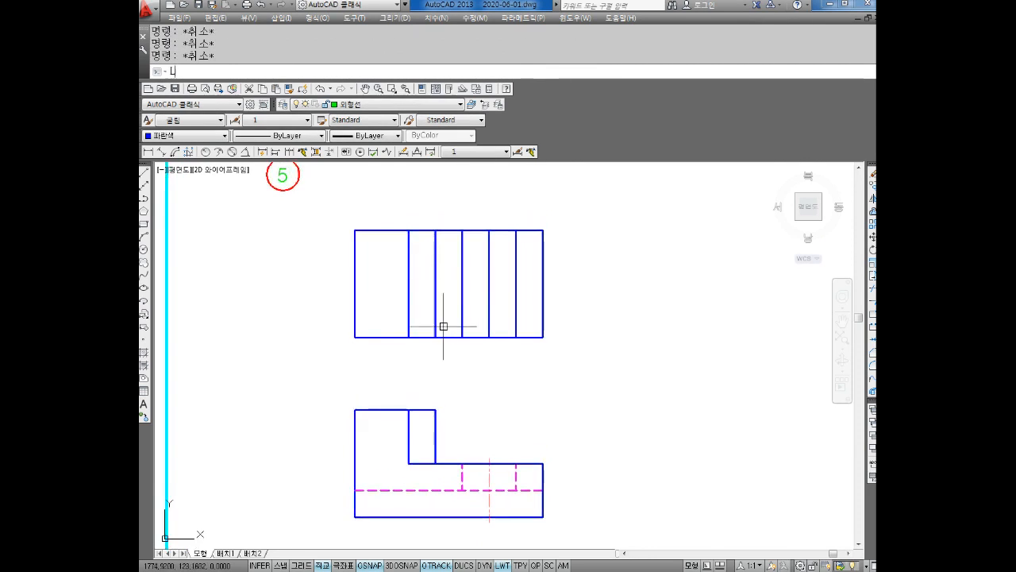
{"action": "type", "text": "l"}
{"action": "key", "text": "Return"}
{"action": "left_click", "coordinate": [354, 283]}
{"action": "left_click", "coordinate": [543, 284]}
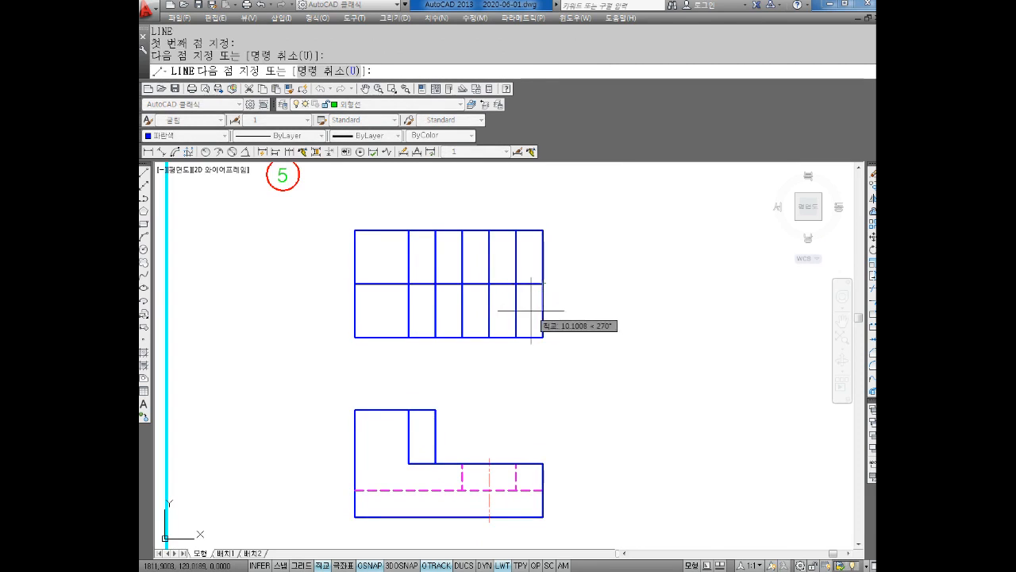
{"action": "key", "text": "Escape"}
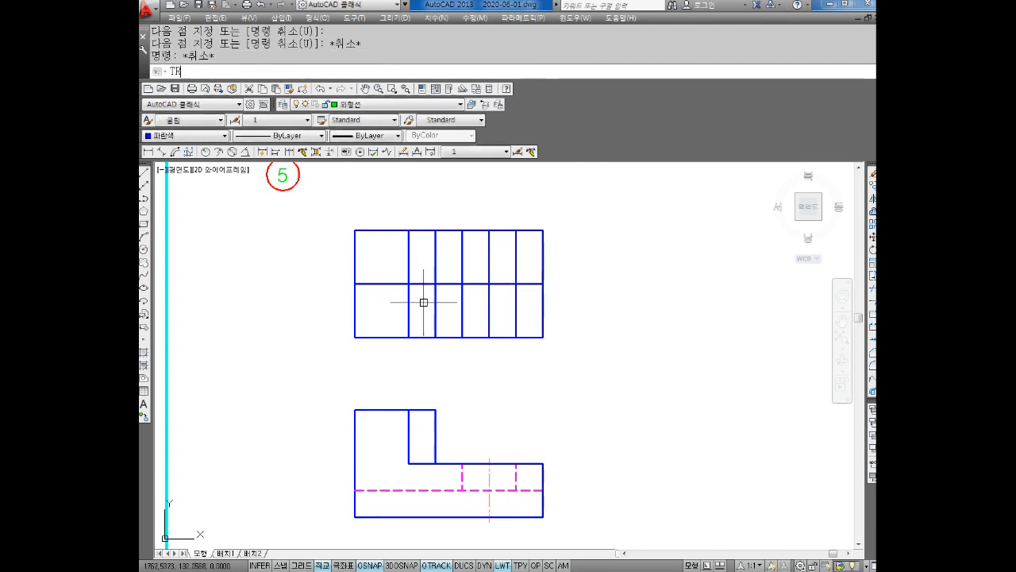
Trim the upper view's inner lines to form the stepped edge, keeping the hole's vertical axis and its width lines below the midline
{"action": "key", "text": "Return"}
{"action": "key", "text": "Return"}
{"action": "left_click", "coordinate": [422, 251]}
{"action": "left_click", "coordinate": [381, 252]}
{"action": "left_click", "coordinate": [388, 261]}
{"action": "left_click", "coordinate": [376, 301]}
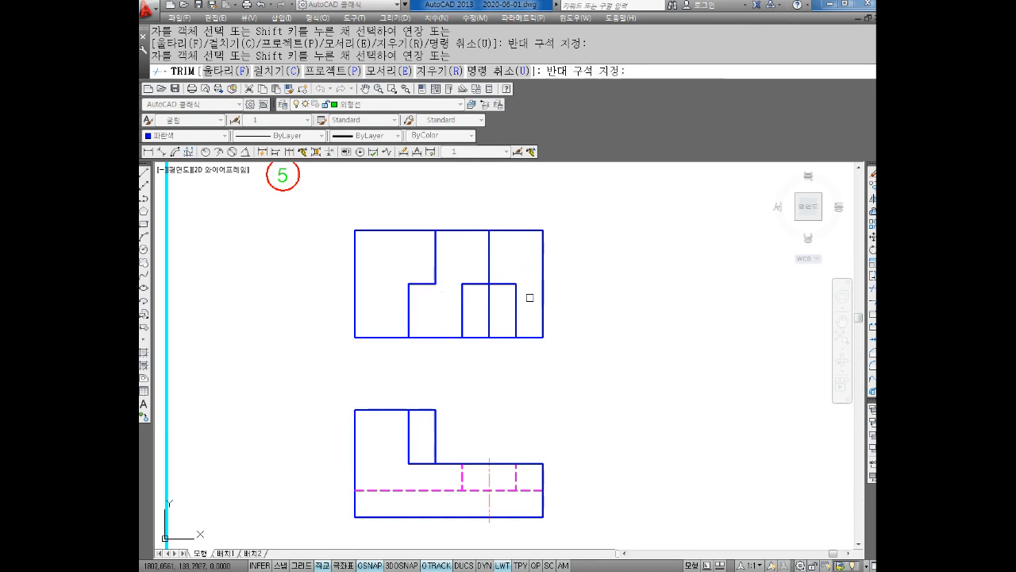
{"action": "key", "text": "Escape"}
Erase the two short vertical lines on either side of the hole's vertical axis in the upper view
{"action": "left_click", "coordinate": [529, 305]}
{"action": "left_click", "coordinate": [503, 317]}
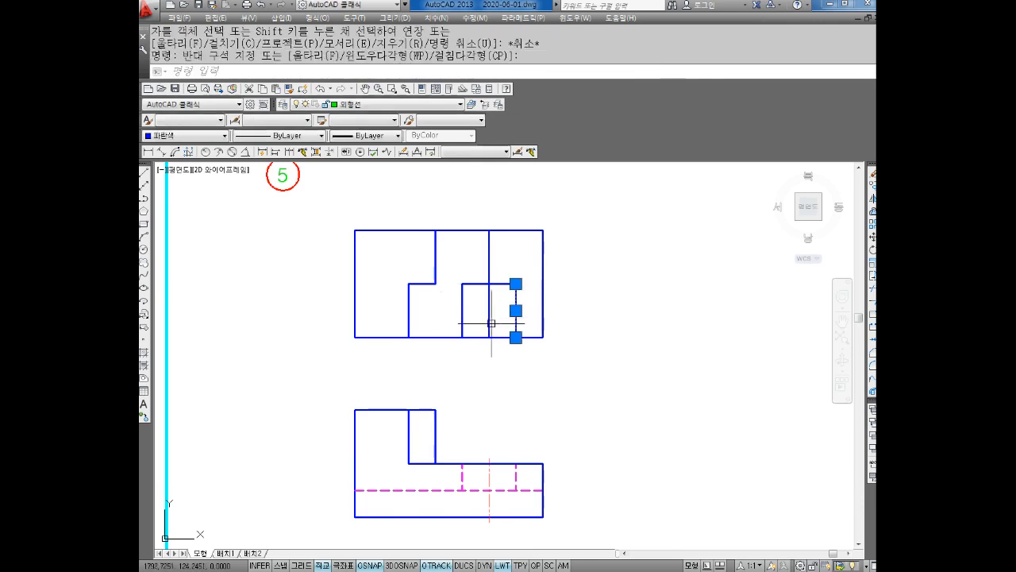
{"action": "key", "text": "Delete"}
{"action": "left_click", "coordinate": [476, 309]}
{"action": "left_click", "coordinate": [437, 320]}
{"action": "key", "text": "Delete"}
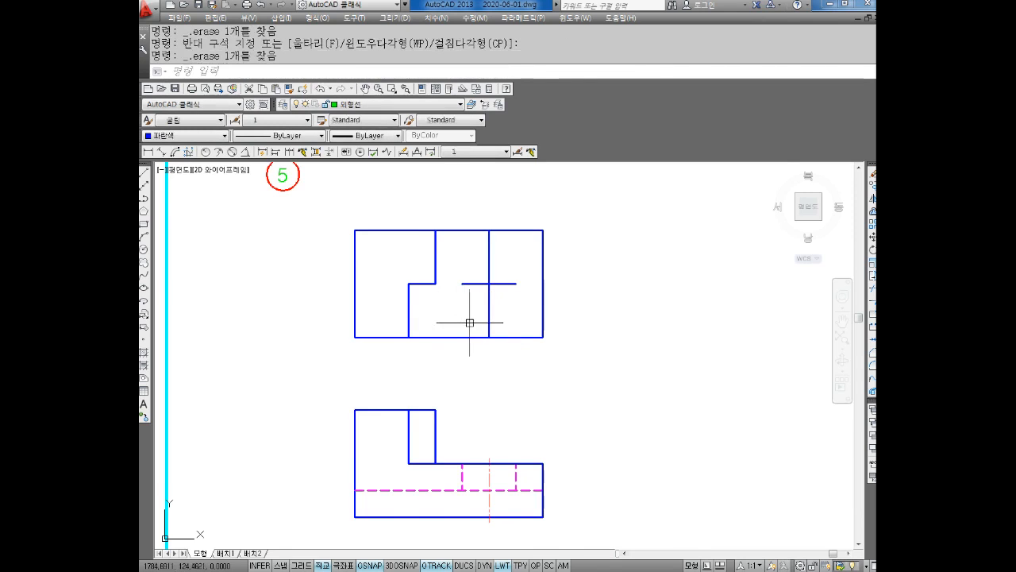
{"action": "key", "text": "Escape"}
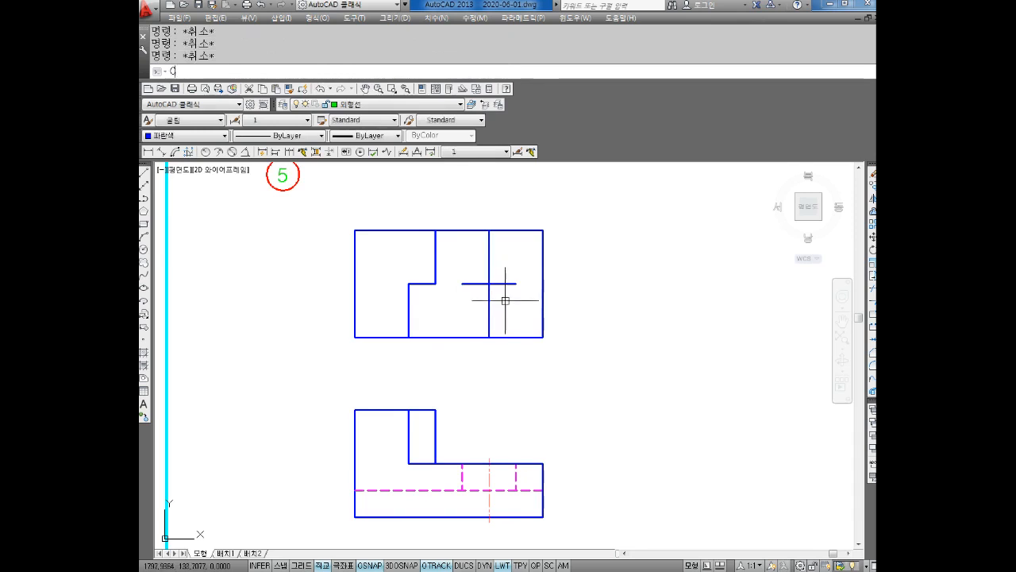
Draw a circle of radius 10 centred where the vertical axis crosses the short horizontal line
{"action": "type", "text": "c"}
{"action": "key", "text": "Return"}
{"action": "left_click", "coordinate": [489, 283]}
{"action": "type", "text": "10"}
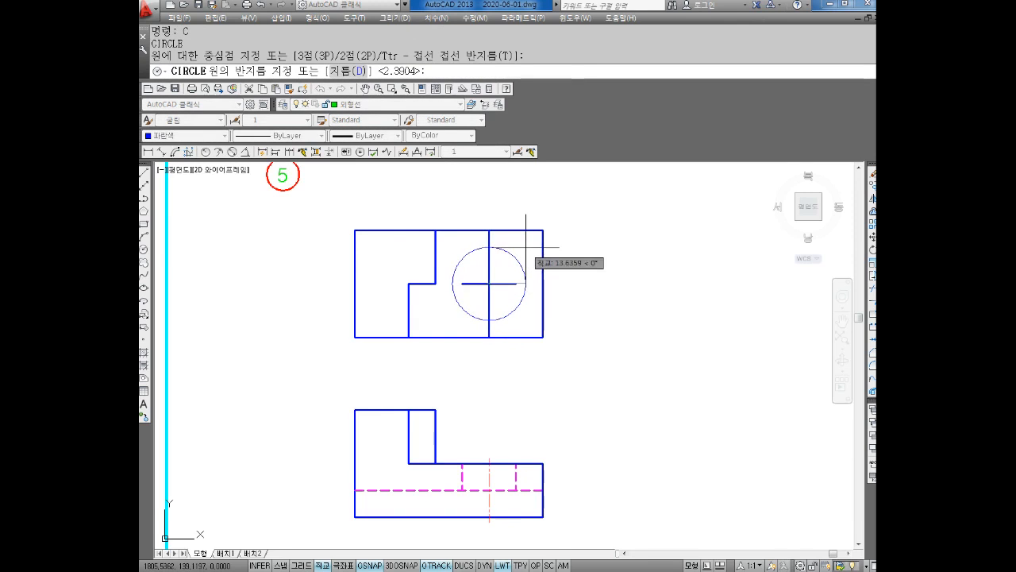
{"action": "key", "text": "Return"}
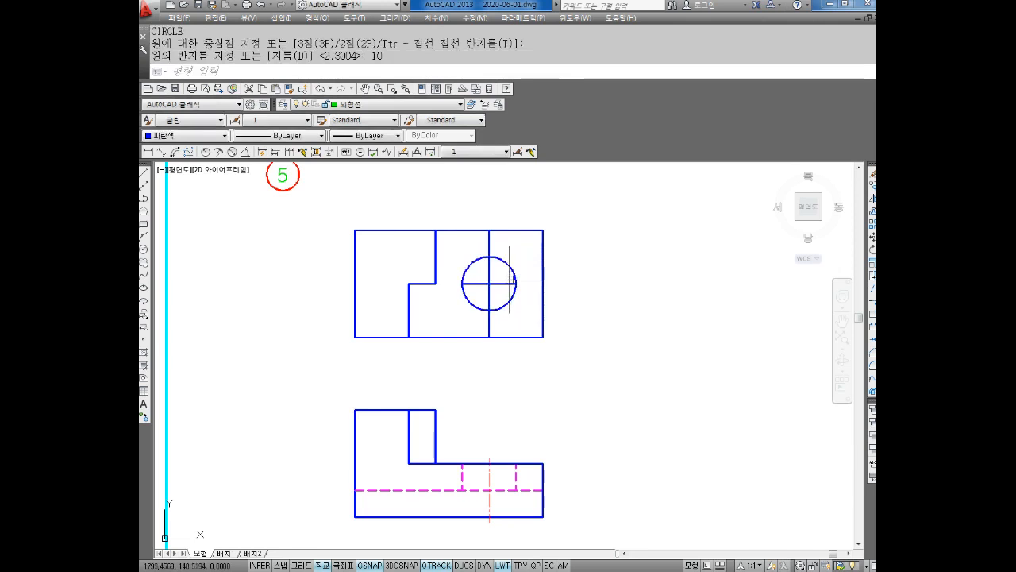
Trim the vertical axis line outside the circle, both above and below it
{"action": "scroll", "coordinate": [481, 276], "scroll_direction": "up", "scroll_amount": 2}
{"action": "scroll", "coordinate": [503, 283], "scroll_direction": "down", "scroll_amount": 2}
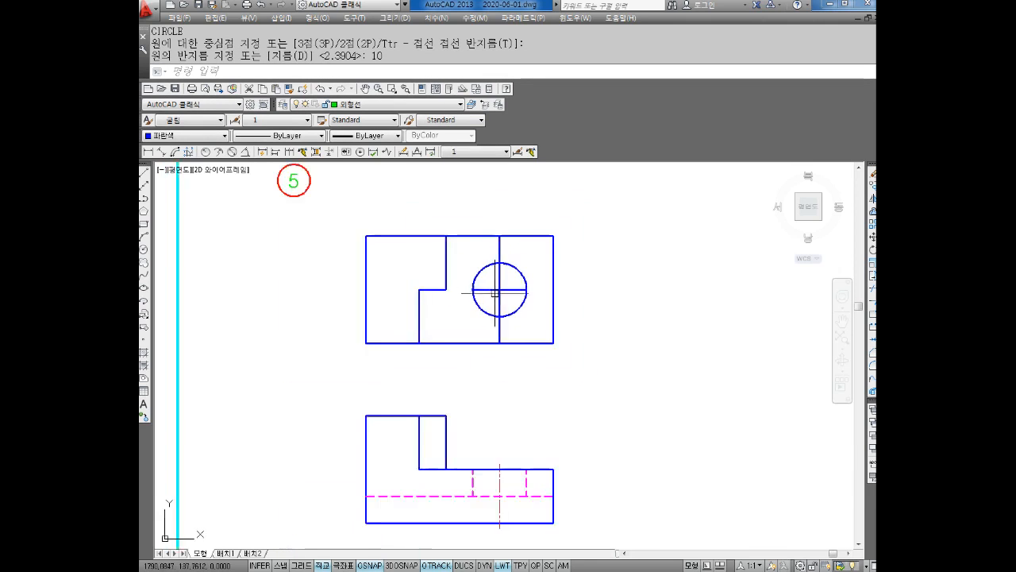
{"action": "key", "text": "Escape"}
{"action": "key", "text": "Escape"}
{"action": "key", "text": "Escape"}
{"action": "type", "text": "tr"}
{"action": "key", "text": "Return"}
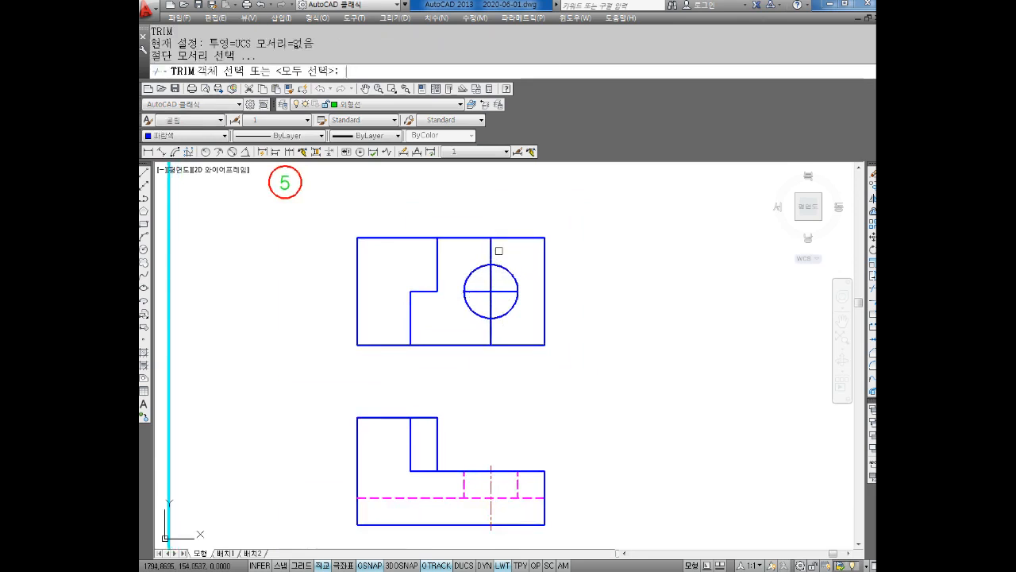
{"action": "key", "text": "Return"}
{"action": "left_click", "coordinate": [499, 251]}
{"action": "left_click", "coordinate": [475, 259]}
{"action": "key", "text": "Escape"}
{"action": "key", "text": "Escape"}
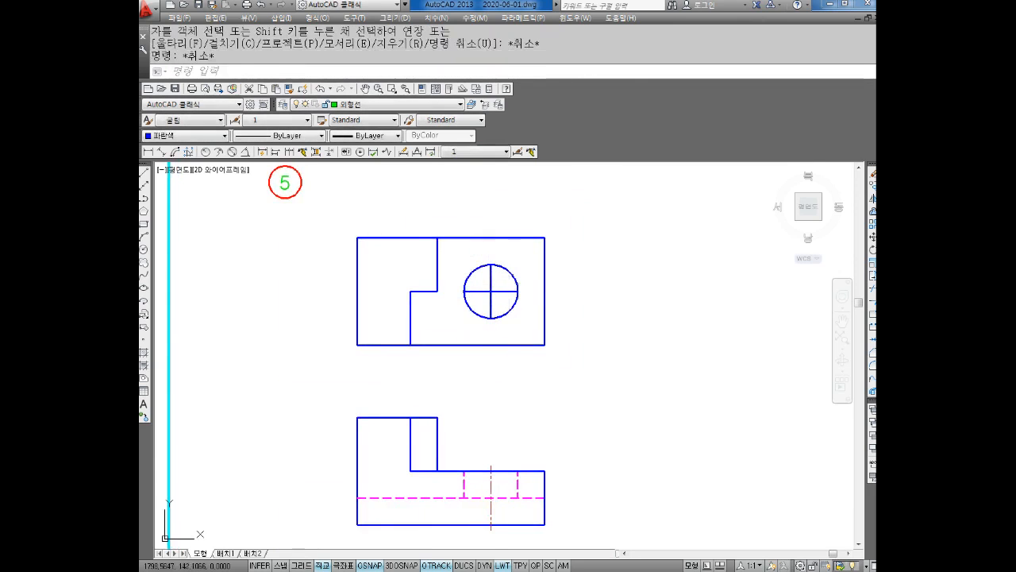
Put the hole's horizontal and vertical axis lines in the upper view on the 중심선 layer with ByLayer colour
{"action": "left_click", "coordinate": [500, 283]}
{"action": "left_click", "coordinate": [485, 299]}
{"action": "left_click", "coordinate": [374, 104]}
{"action": "left_click", "coordinate": [373, 151]}
{"action": "key", "text": "Escape"}
{"action": "left_click", "coordinate": [504, 282]}
{"action": "left_click", "coordinate": [484, 298]}
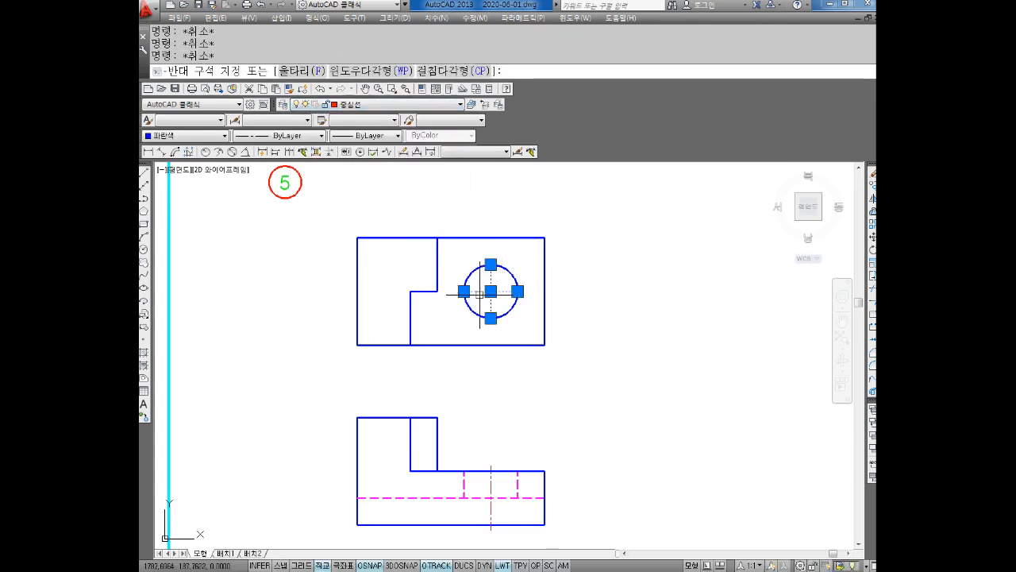
{"action": "left_click", "coordinate": [199, 136]}
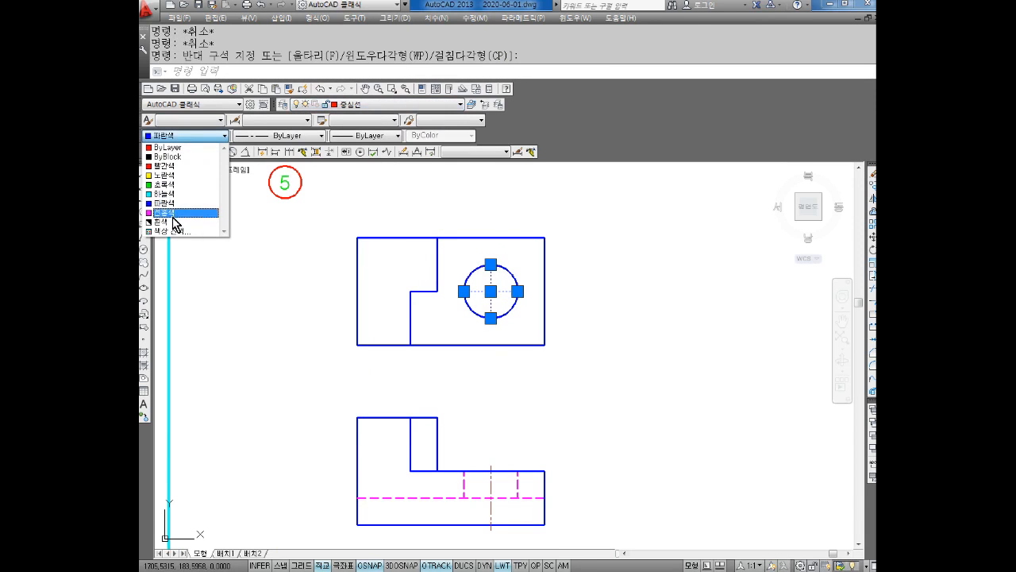
{"action": "left_click", "coordinate": [168, 165]}
{"action": "left_click", "coordinate": [174, 137]}
{"action": "left_click", "coordinate": [173, 166]}
{"action": "key", "text": "Escape"}
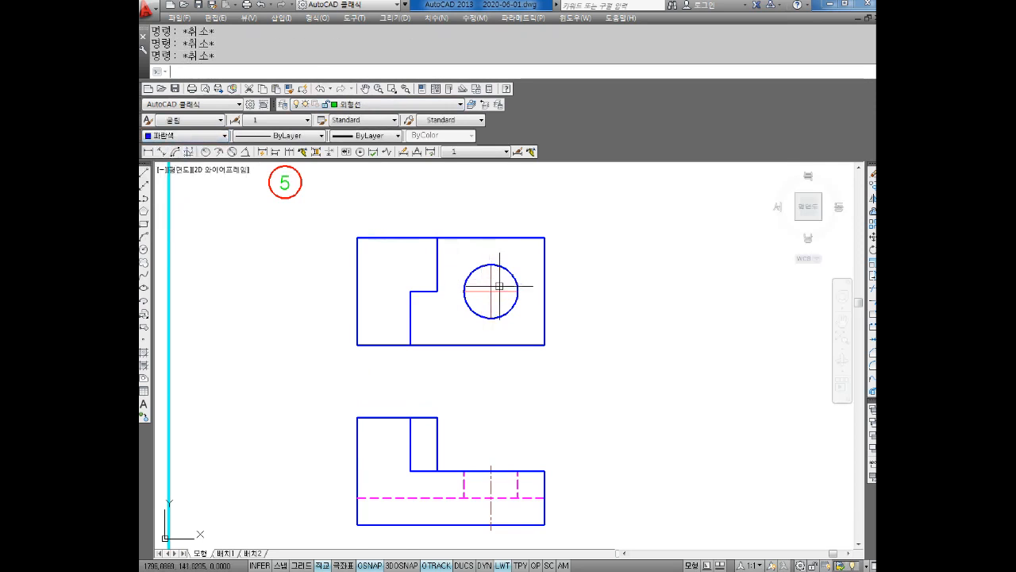
Set the linetype scale of the hole's two centre lines in the upper view to 0.5
{"action": "left_click", "coordinate": [499, 285]}
{"action": "left_click", "coordinate": [483, 299]}
{"action": "key", "text": "ctrl+1"}
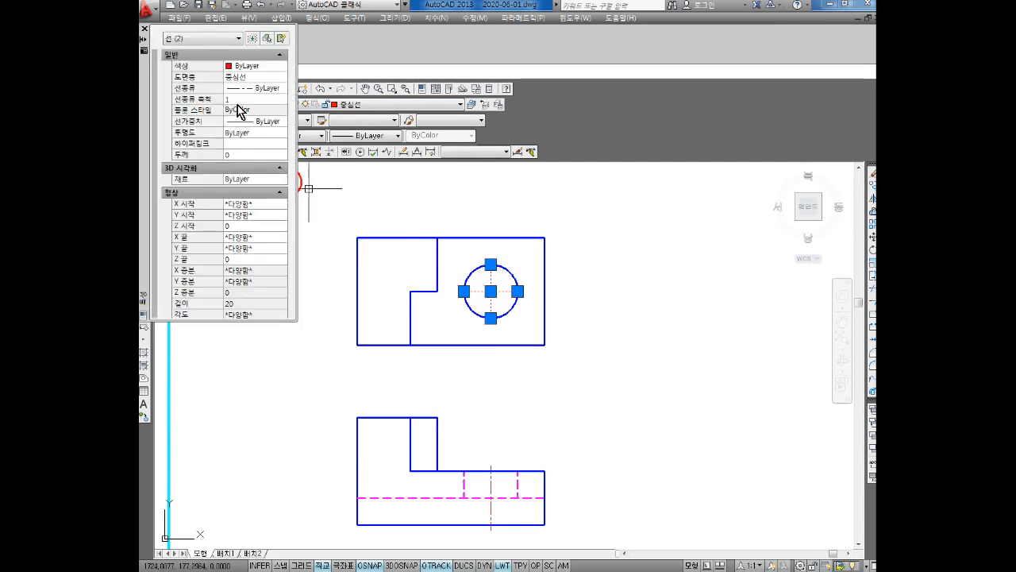
{"action": "left_click", "coordinate": [200, 100]}
{"action": "type", "text": "0.5"}
{"action": "key", "text": "Return"}
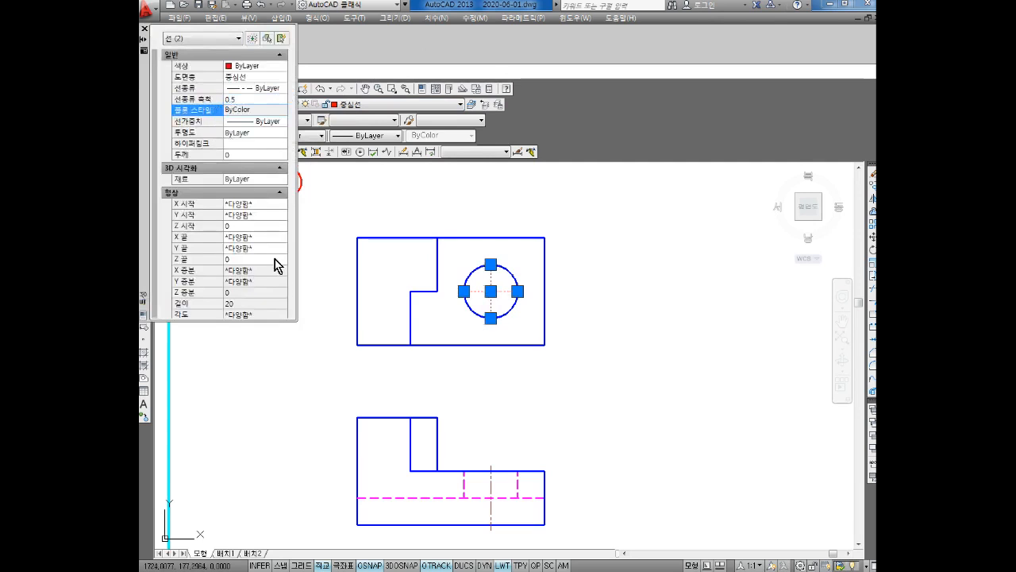
{"action": "key", "text": "Escape"}
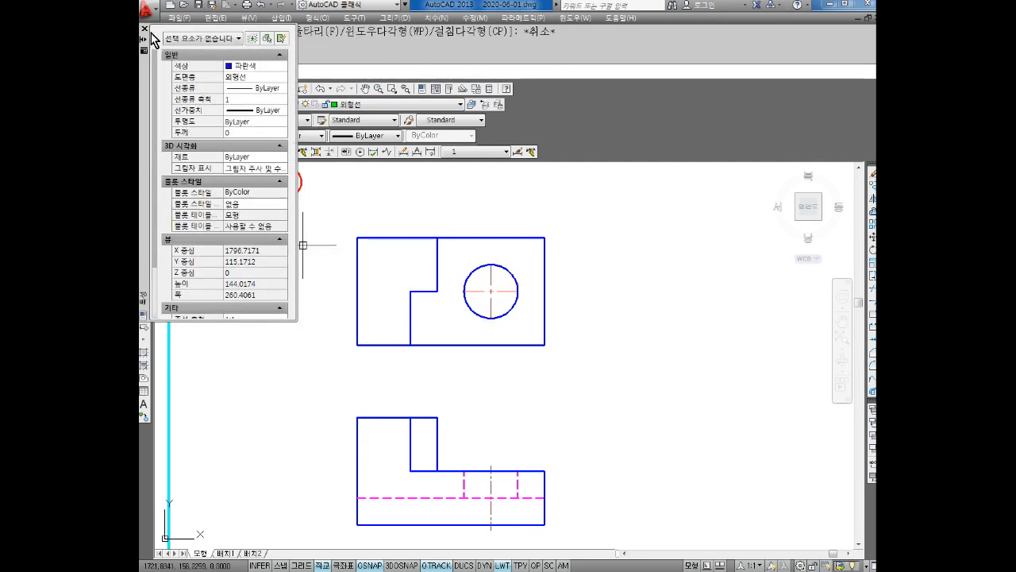
{"action": "left_click", "coordinate": [144, 29]}
{"action": "key", "text": "Escape"}
Offset the upper view's top and bottom edges 10 inward
{"action": "middle_click_drag", "start_coordinate": [496, 262], "coordinate": [495, 234]}
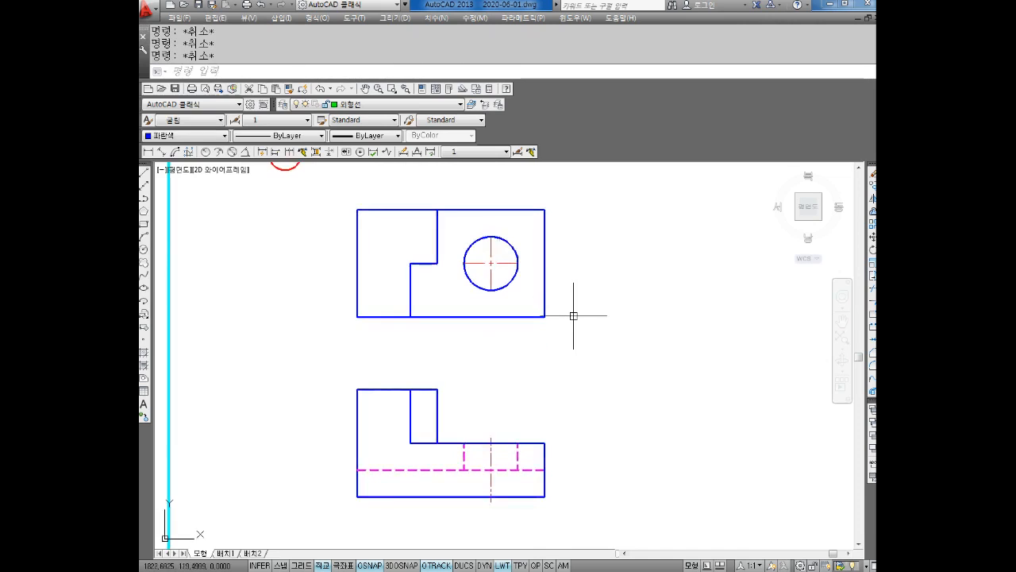
{"action": "middle_click_drag", "start_coordinate": [519, 264], "coordinate": [524, 280]}
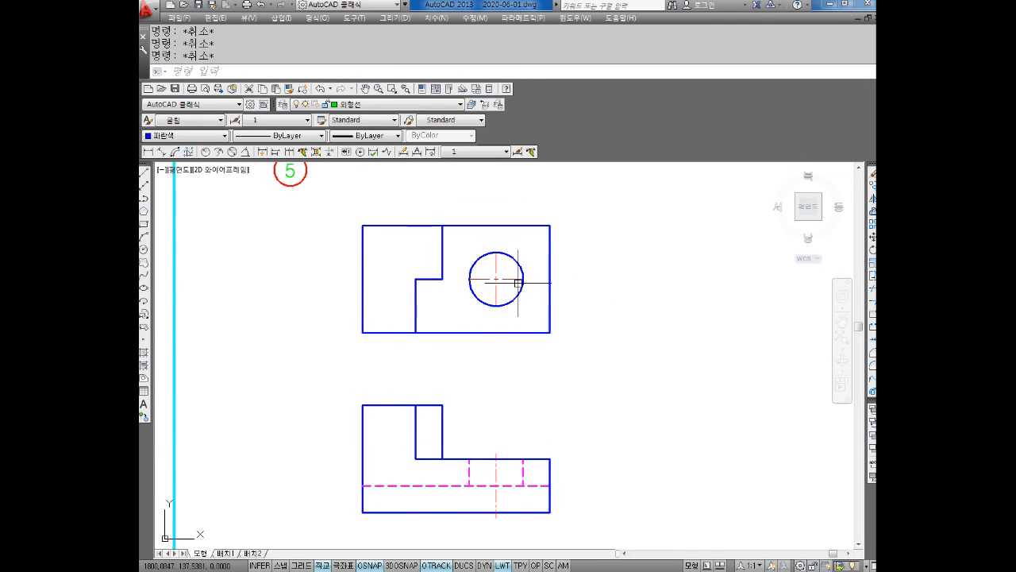
{"action": "type", "text": "O"}
{"action": "key", "text": "Return"}
{"action": "key", "text": "Return"}
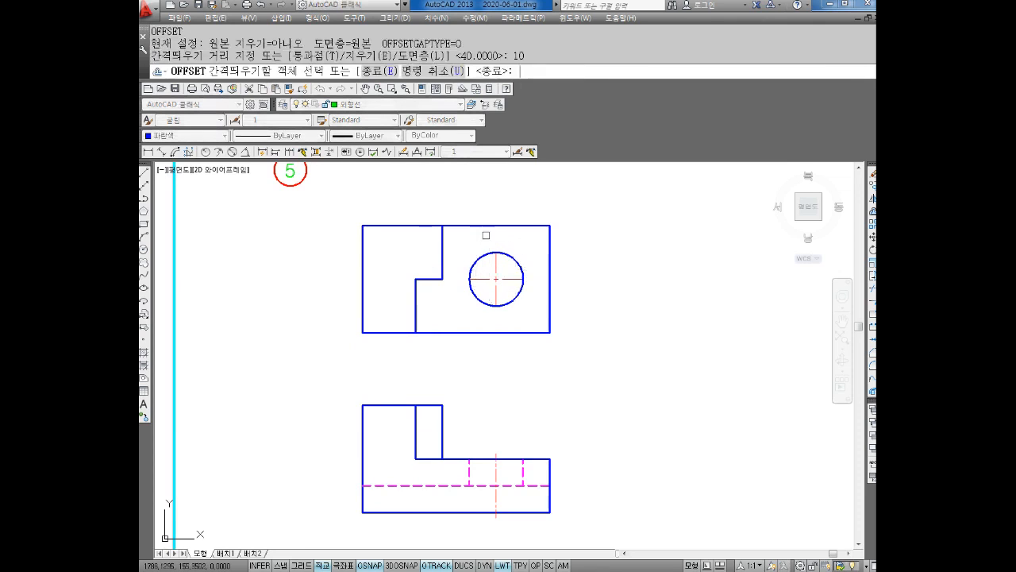
{"action": "left_click", "coordinate": [477, 225]}
{"action": "left_click", "coordinate": [456, 266]}
{"action": "left_click", "coordinate": [445, 332]}
{"action": "left_click", "coordinate": [460, 295]}
{"action": "key", "text": "Escape"}
{"action": "key", "text": "Escape"}
Put the two offset lines in the upper view on the 숨은선 layer and colour them 선홍색
{"action": "left_click", "coordinate": [400, 252]}
{"action": "left_click", "coordinate": [396, 306]}
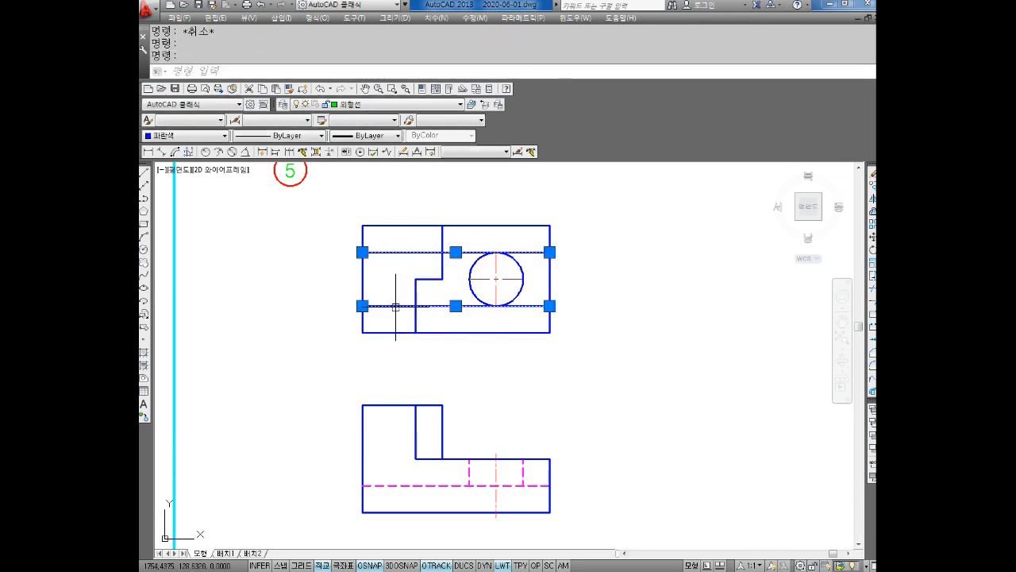
{"action": "left_click", "coordinate": [352, 105]}
{"action": "left_click", "coordinate": [373, 138]}
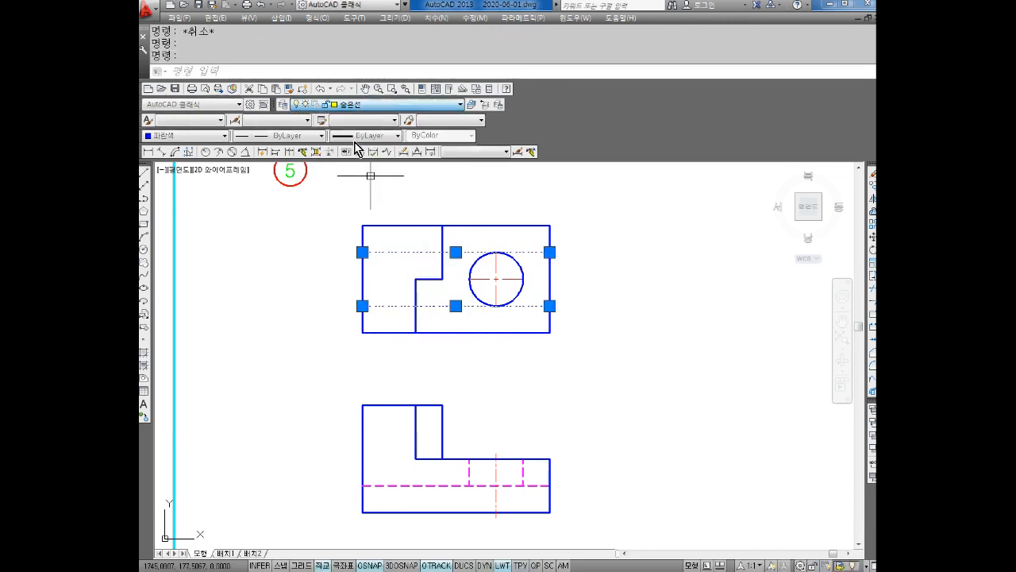
{"action": "left_click", "coordinate": [182, 137]}
{"action": "left_click", "coordinate": [162, 213]}
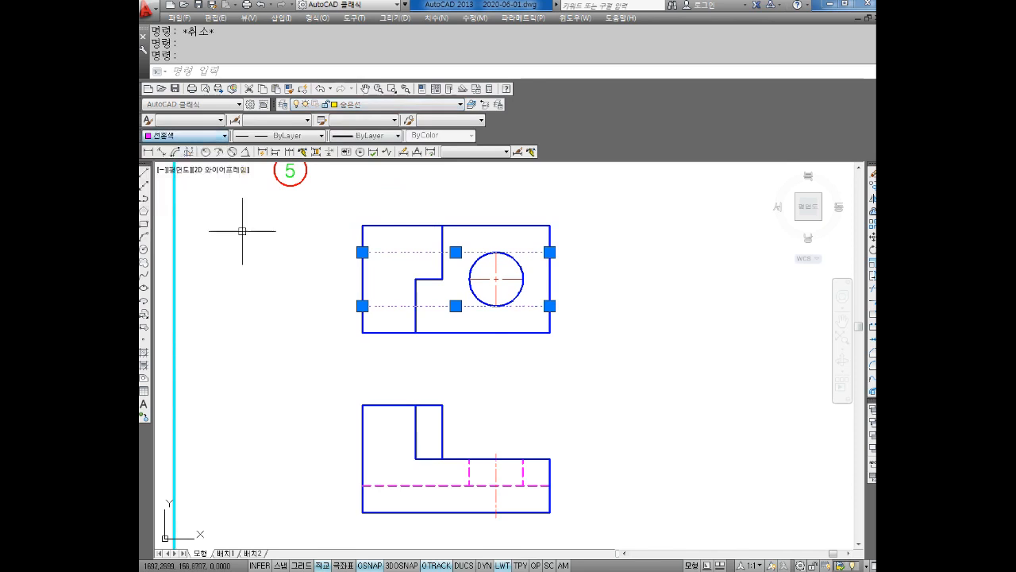
{"action": "key", "text": "Escape"}
{"action": "key", "text": "Escape"}
Set the lineweight of the upper view's two hidden lines to 0.30 mm
{"action": "middle_click_drag", "start_coordinate": [493, 328], "coordinate": [494, 327]}
{"action": "left_click", "coordinate": [535, 252]}
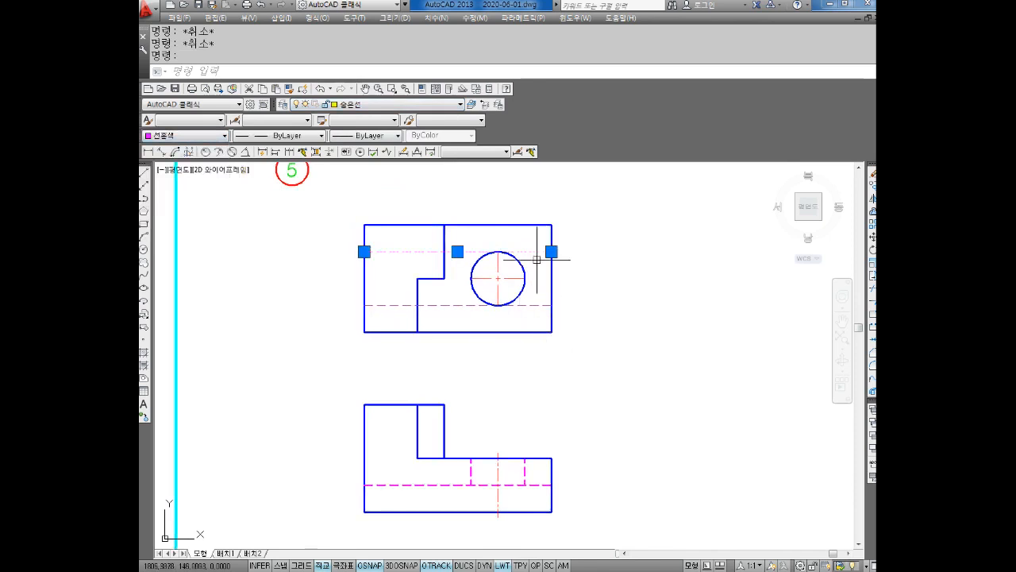
{"action": "left_click", "coordinate": [532, 305]}
{"action": "left_click", "coordinate": [373, 135]}
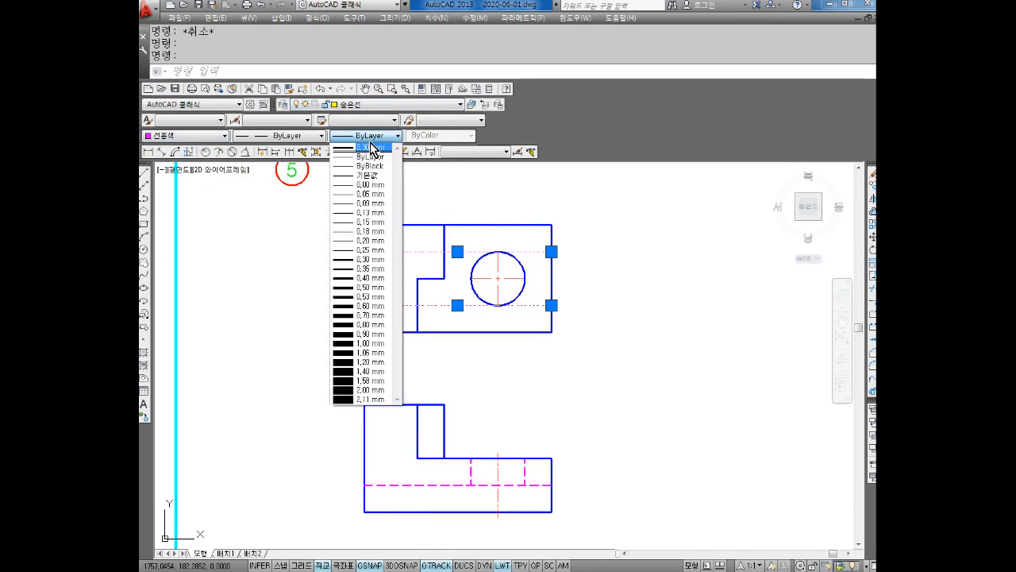
{"action": "left_click", "coordinate": [357, 262]}
{"action": "key", "text": "Escape"}
Stretch the right end of the hole's horizontal centre line and the upper end of its vertical one outward by 2
{"action": "middle_click_drag", "start_coordinate": [576, 338], "coordinate": [583, 352]}
{"action": "scroll", "coordinate": [521, 318], "scroll_direction": "up", "scroll_amount": 2}
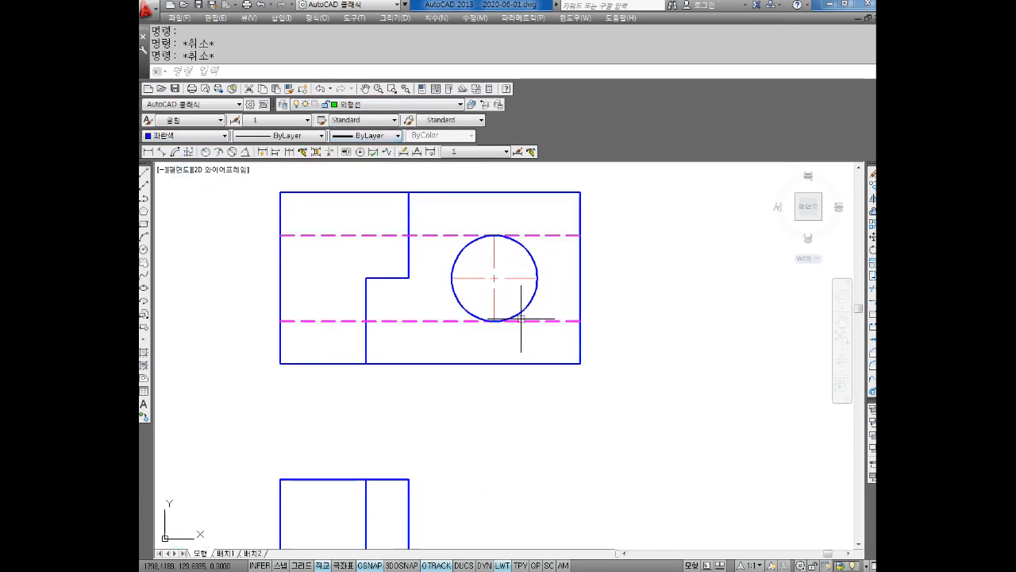
{"action": "left_click", "coordinate": [524, 279]}
{"action": "left_click", "coordinate": [538, 277]}
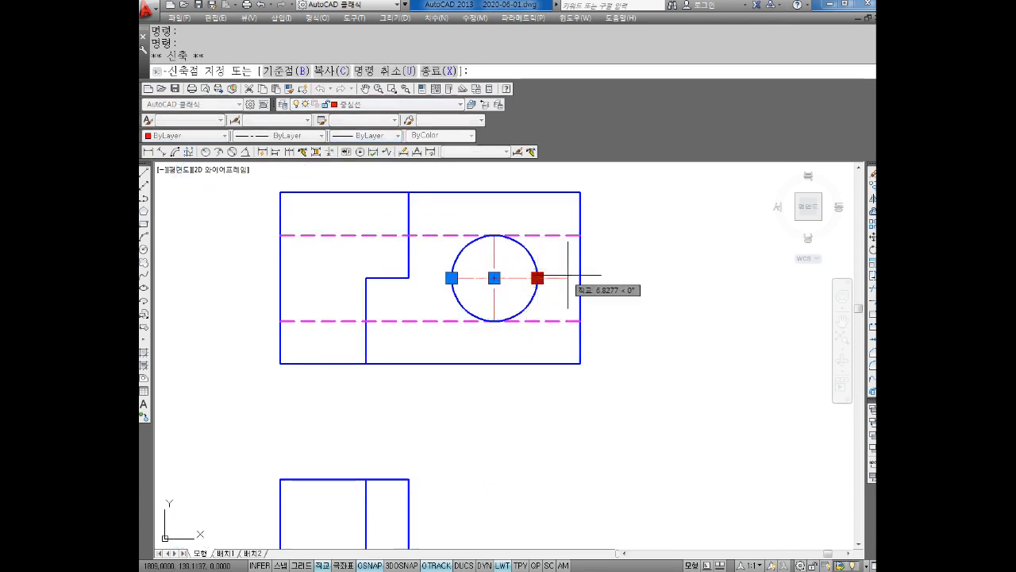
{"action": "type", "text": "2"}
{"action": "key", "text": "Escape"}
{"action": "key", "text": "Escape"}
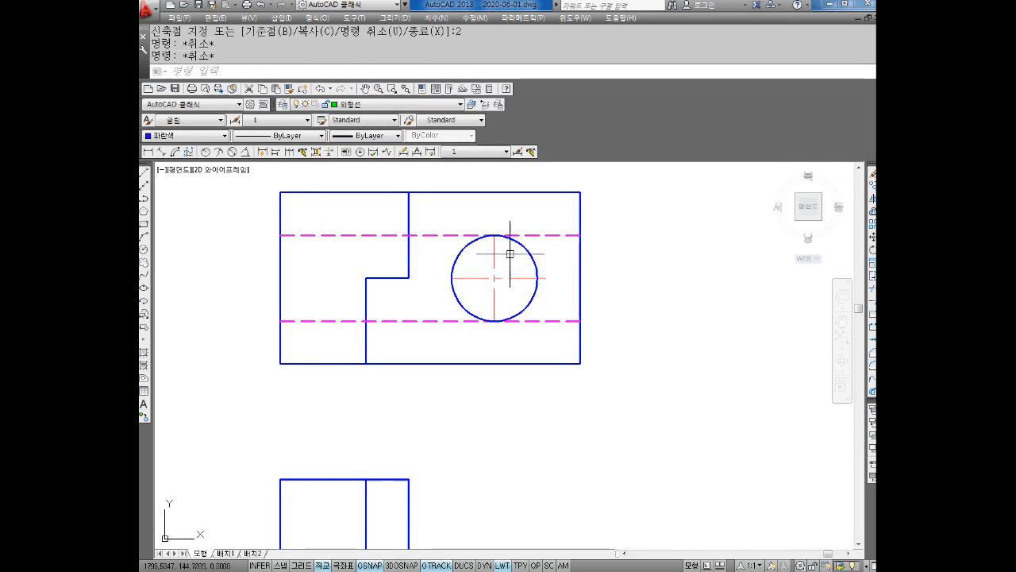
{"action": "left_click", "coordinate": [496, 252]}
{"action": "left_click", "coordinate": [494, 227]}
{"action": "type", "text": "2"}
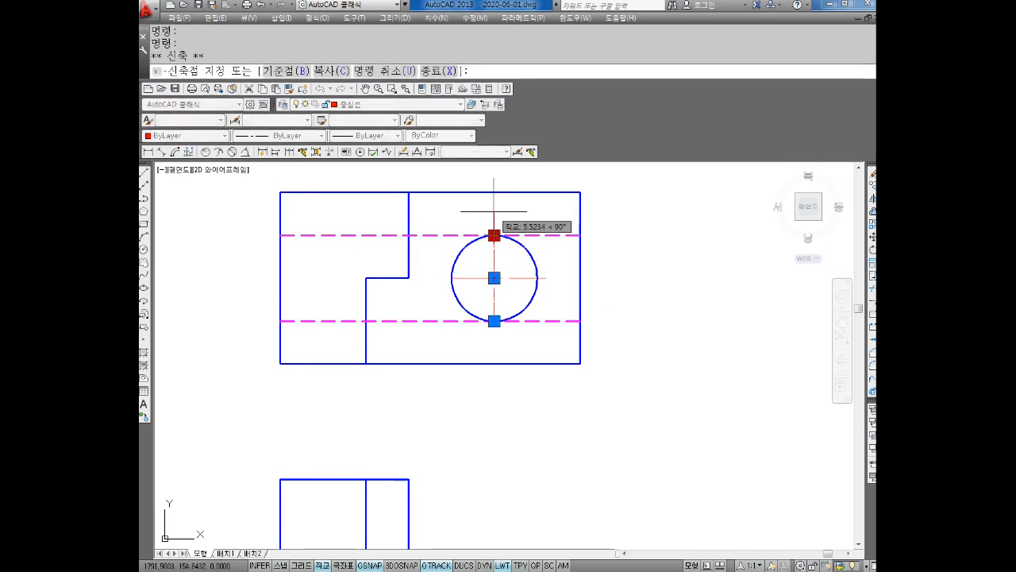
{"action": "key", "text": "Return"}
{"action": "key", "text": "Escape"}
Stretch the left end of the hole's horizontal centre line and the lower end of its vertical one outward by 2
{"action": "left_click", "coordinate": [468, 278]}
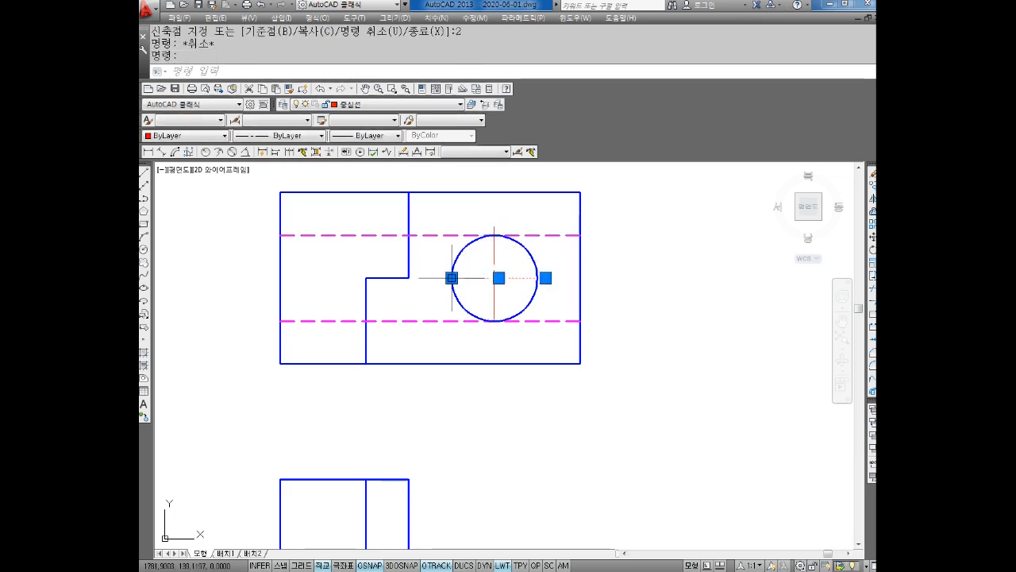
{"action": "left_click", "coordinate": [451, 278]}
{"action": "type", "text": "2"}
{"action": "key", "text": "Return"}
{"action": "key", "text": "Escape"}
{"action": "key", "text": "Escape"}
{"action": "left_click", "coordinate": [493, 309]}
{"action": "type", "text": "2"}
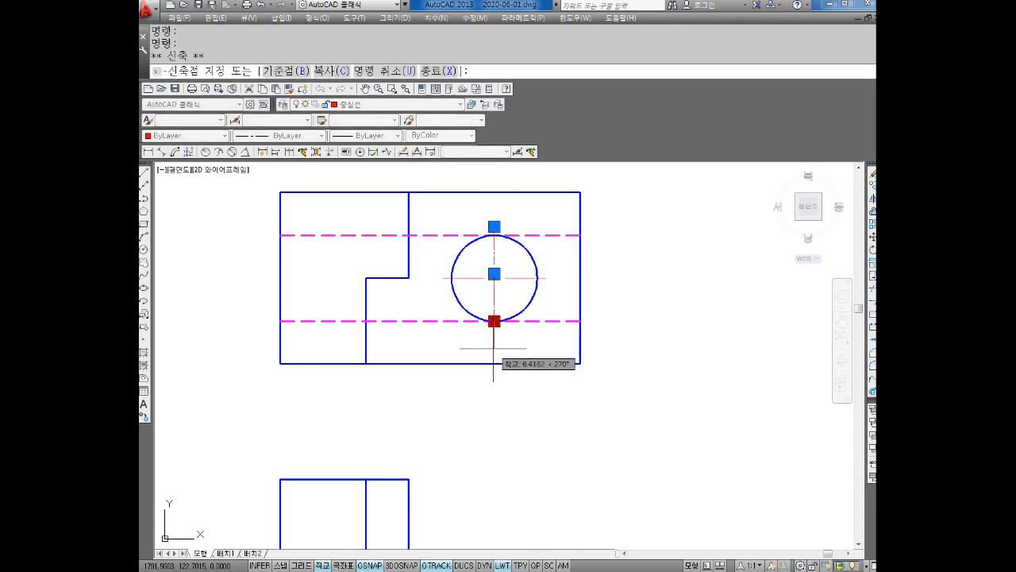
{"action": "key", "text": "Escape"}
{"action": "key", "text": "Escape"}
Draw horizontal construction lines through the front view's bottom edge, hidden line, step edge and top edge
{"action": "scroll", "coordinate": [531, 360], "scroll_direction": "down", "scroll_amount": 2}
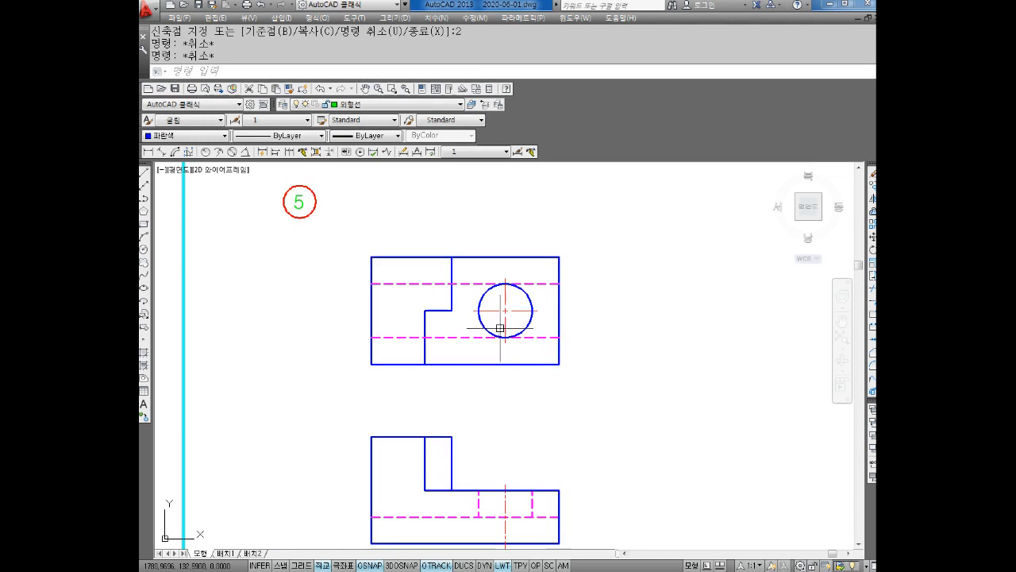
{"action": "middle_click_drag", "start_coordinate": [496, 352], "coordinate": [482, 318]}
{"action": "mouse_move", "coordinate": [509, 367]}
{"action": "middle_mouse_down"}
{"action": "mouse_move", "coordinate": [480, 357]}
{"action": "mouse_move", "coordinate": [484, 344]}
{"action": "mouse_move", "coordinate": [489, 352]}
{"action": "middle_mouse_up"}
{"action": "key", "text": "Escape"}
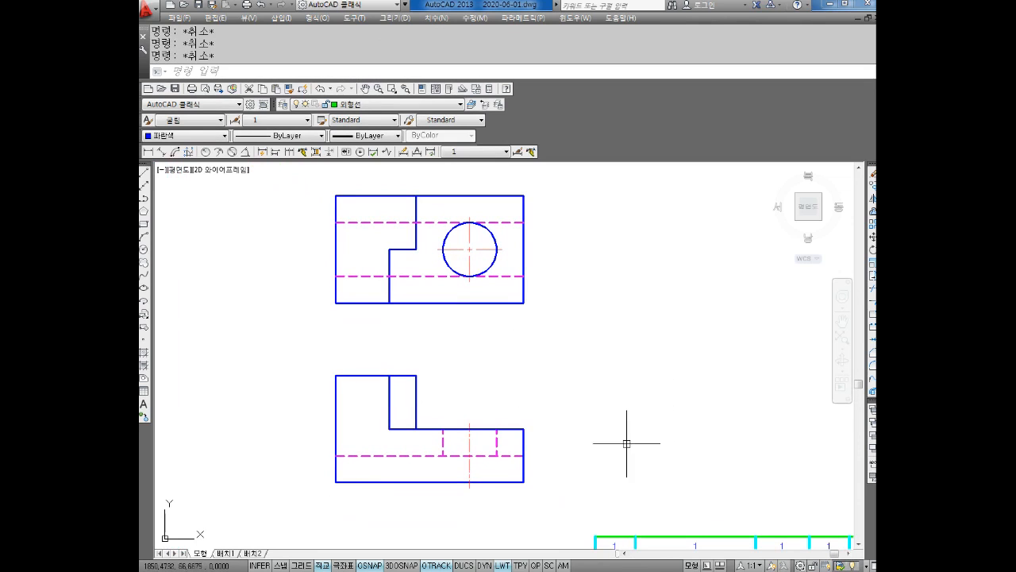
{"action": "mouse_move", "coordinate": [568, 403]}
{"action": "middle_mouse_down"}
{"action": "mouse_move", "coordinate": [562, 363]}
{"action": "mouse_move", "coordinate": [551, 379]}
{"action": "mouse_move", "coordinate": [556, 370]}
{"action": "middle_mouse_up"}
{"action": "type", "text": "xl"}
{"action": "key", "text": "Return"}
{"action": "type", "text": "h"}
{"action": "key", "text": "Return"}
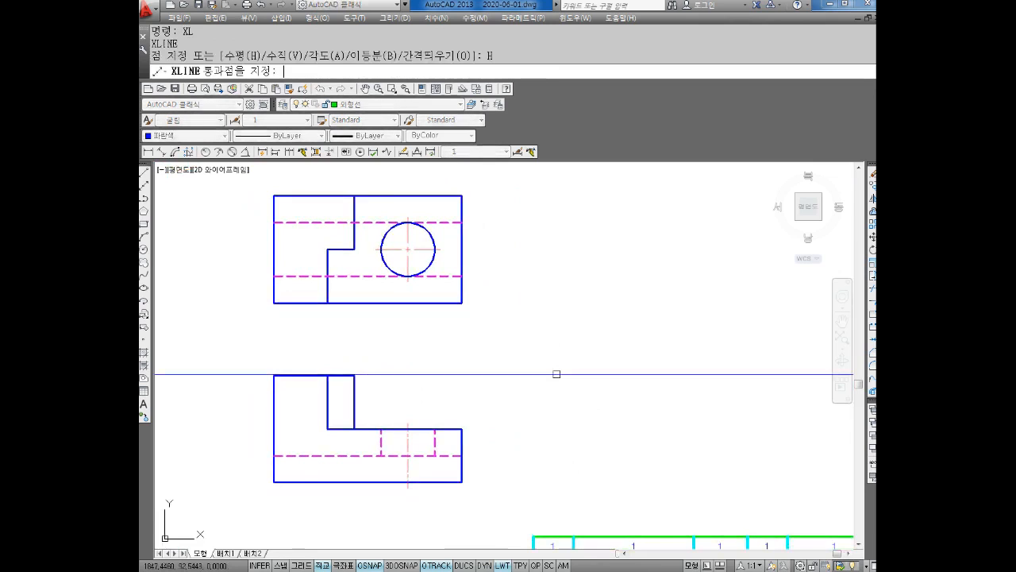
{"action": "left_click", "coordinate": [461, 481]}
{"action": "left_click", "coordinate": [461, 455]}
{"action": "left_click", "coordinate": [462, 429]}
{"action": "left_click", "coordinate": [354, 376]}
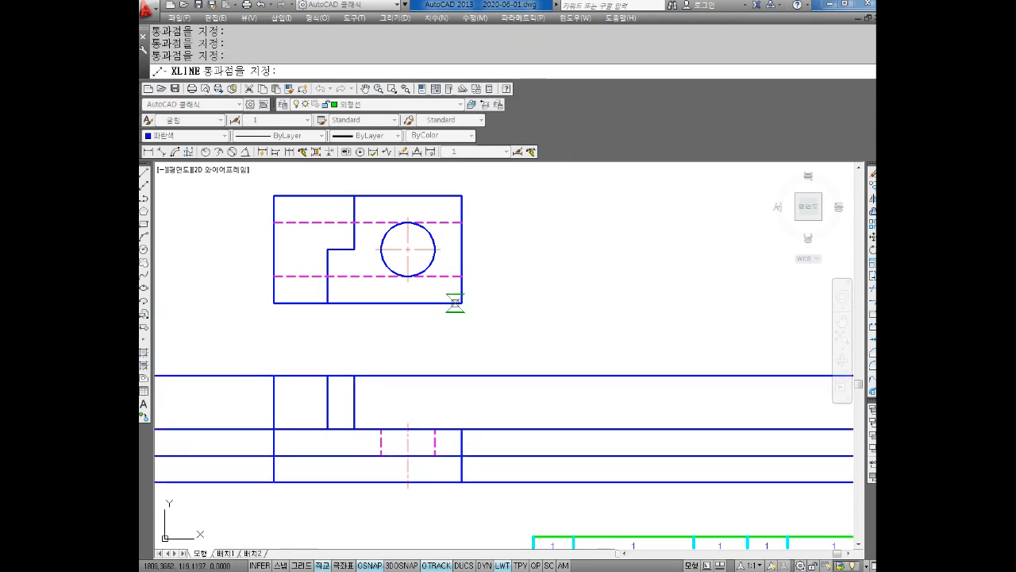
Add horizontal construction lines through the upper view's bottom edge, both hidden lines, midline and top edge
{"action": "left_click", "coordinate": [461, 302]}
{"action": "left_click", "coordinate": [461, 275]}
{"action": "left_click", "coordinate": [435, 249]}
{"action": "left_click", "coordinate": [462, 222]}
{"action": "left_click", "coordinate": [461, 200]}
{"action": "key", "text": "Escape"}
{"action": "key", "text": "Escape"}
Draw a 45-degree construction line to the right of the views, passing between them
{"action": "type", "text": "X"}
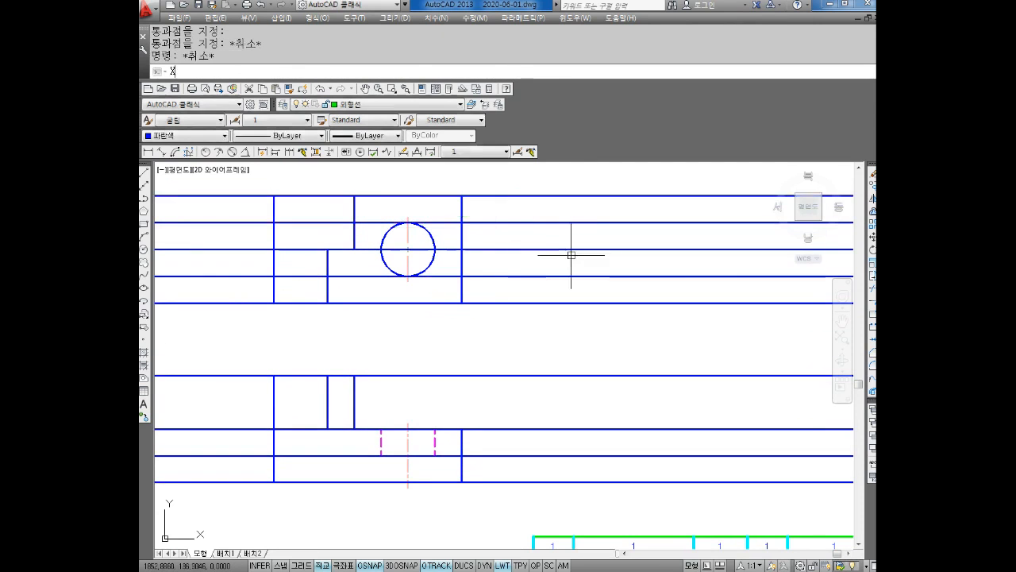
{"action": "type", "text": "L"}
{"action": "key", "text": "Return"}
{"action": "type", "text": "A"}
{"action": "key", "text": "Return"}
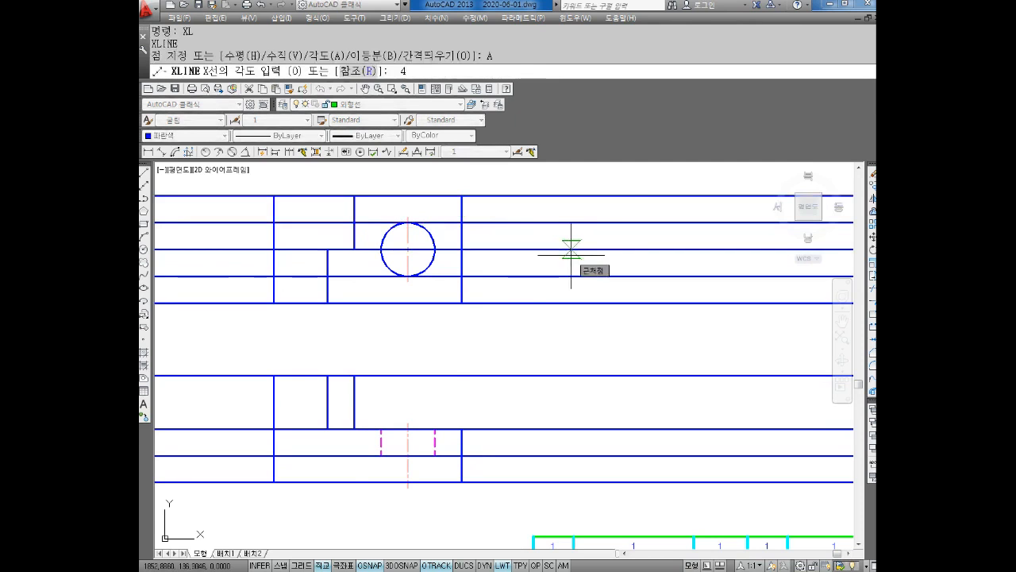
{"action": "type", "text": "45"}
{"action": "key", "text": "Return"}
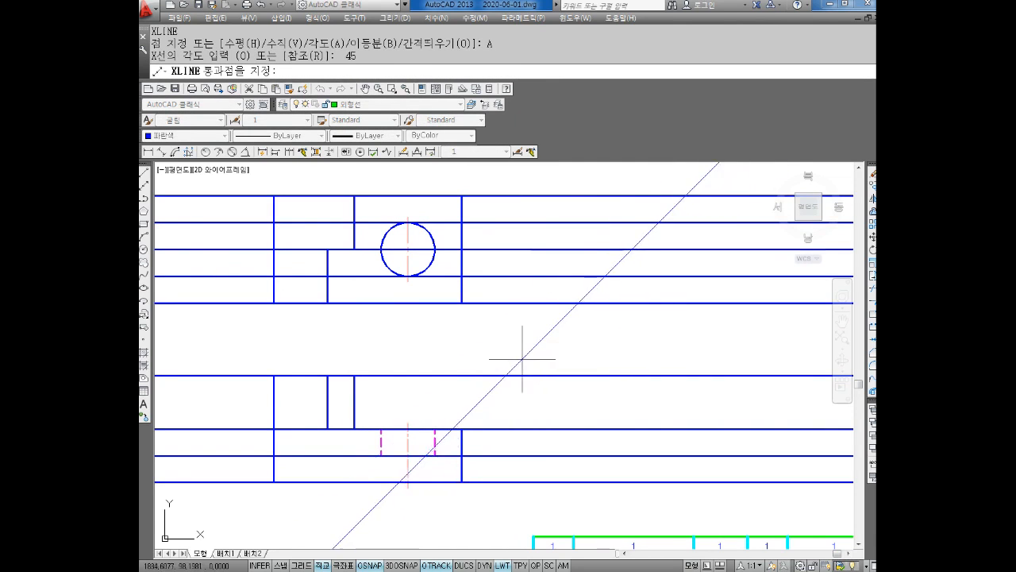
{"action": "left_click", "coordinate": [499, 363]}
{"action": "middle_click_drag", "start_coordinate": [583, 378], "coordinate": [536, 372]}
{"action": "key", "text": "Escape"}
{"action": "key", "text": "Escape"}
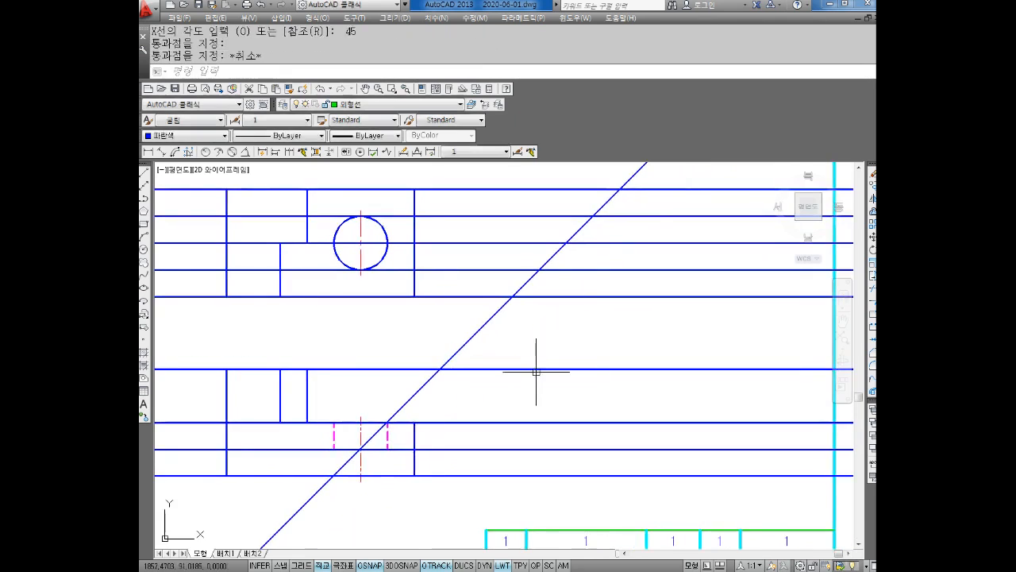
Draw vertical construction lines where the 45-degree line crosses the upper view's five projection lines
{"action": "type", "text": "XL"}
{"action": "key", "text": "Return"}
{"action": "type", "text": "V"}
{"action": "key", "text": "Return"}
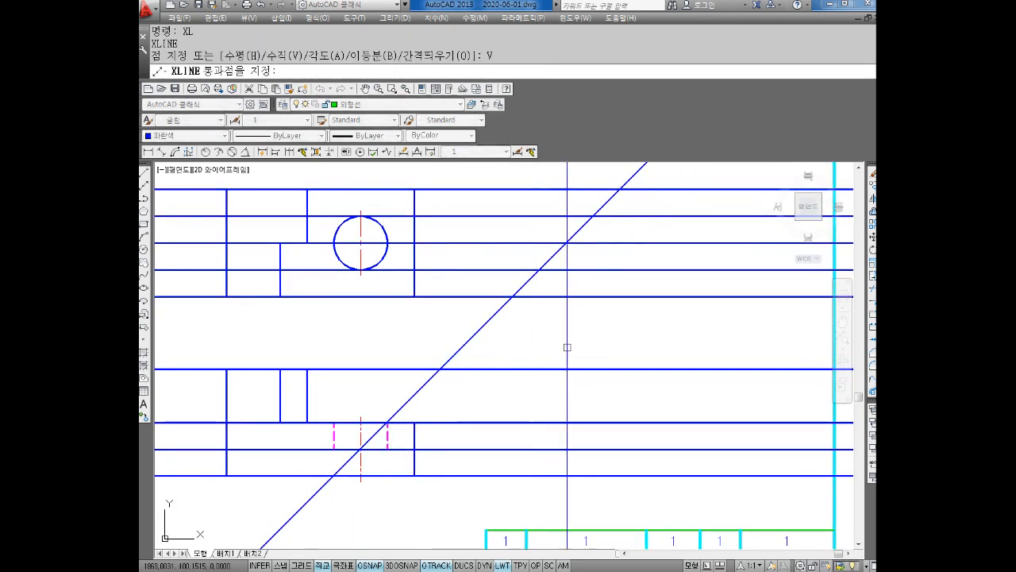
{"action": "left_click", "coordinate": [513, 298]}
{"action": "left_click", "coordinate": [539, 270]}
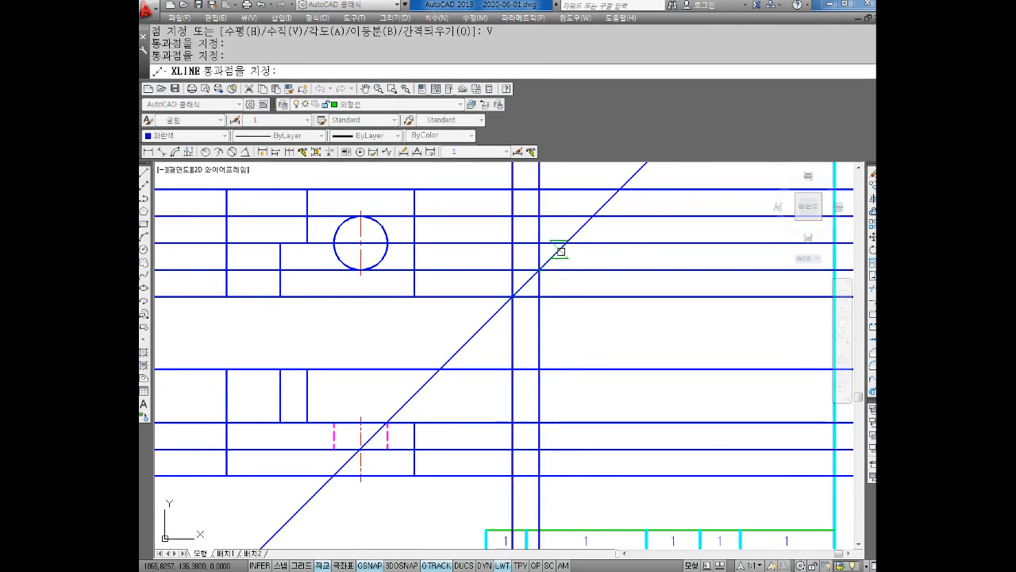
{"action": "left_click", "coordinate": [566, 244]}
{"action": "left_click", "coordinate": [593, 213]}
{"action": "left_click", "coordinate": [621, 196]}
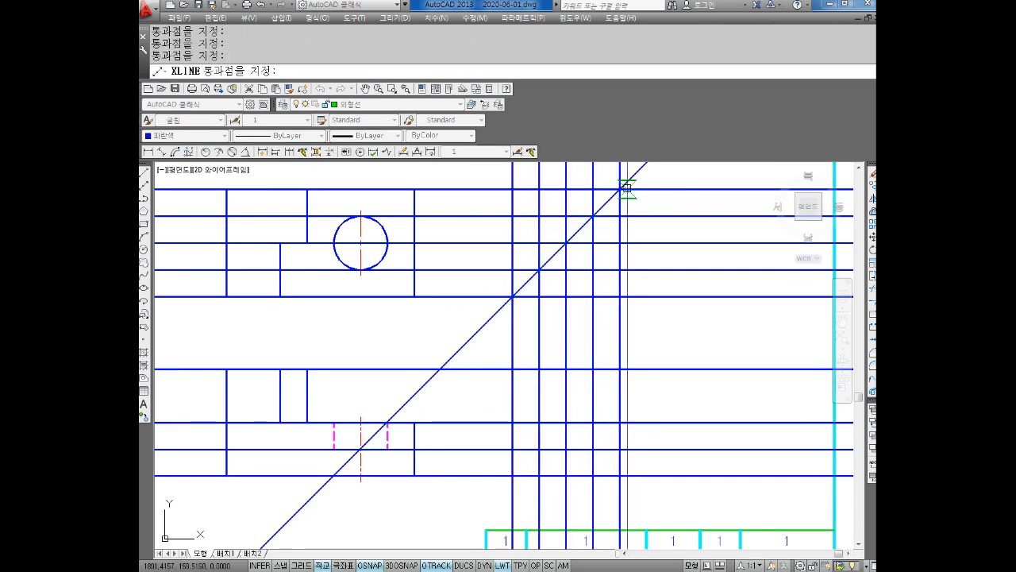
{"action": "key", "text": "Escape"}
Draw a circle enclosing the side-view grid, centred where the middle vertical construction line crosses the front view's step line
{"action": "scroll", "coordinate": [619, 393], "scroll_direction": "up", "scroll_amount": 2}
{"action": "scroll", "coordinate": [619, 393], "scroll_direction": "down", "scroll_amount": 2}
{"action": "middle_click_drag", "start_coordinate": [579, 358], "coordinate": [560, 360]}
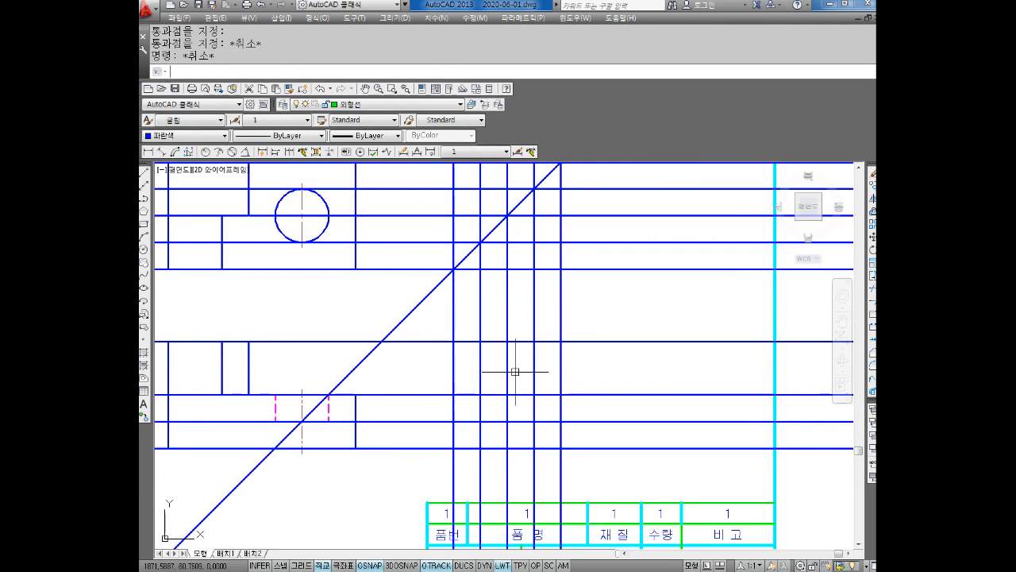
{"action": "key", "text": "Escape"}
{"action": "key", "text": "Escape"}
{"action": "type", "text": "C"}
{"action": "key", "text": "Return"}
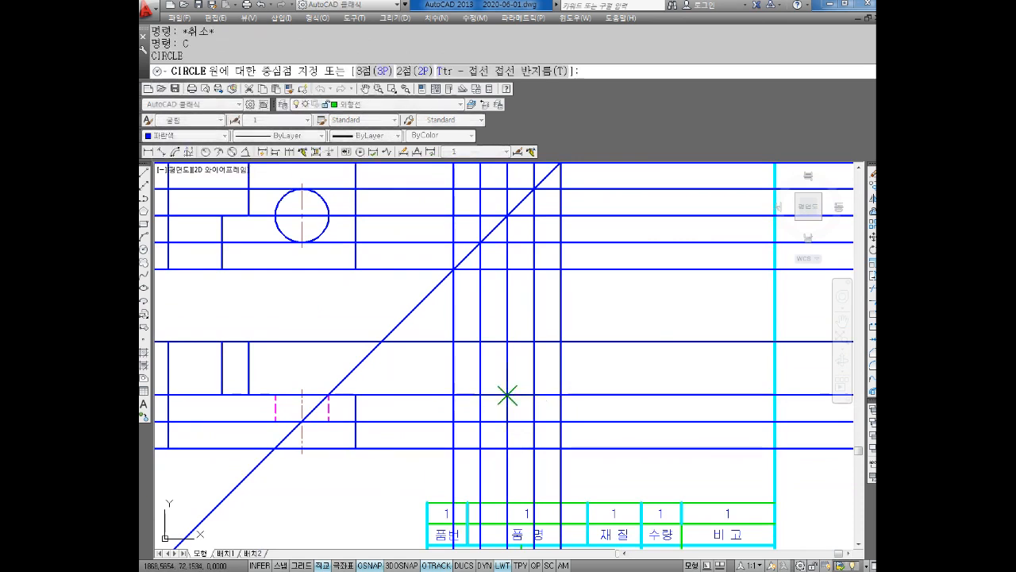
{"action": "left_click", "coordinate": [508, 393]}
{"action": "left_click", "coordinate": [578, 336]}
{"action": "key", "text": "Escape"}
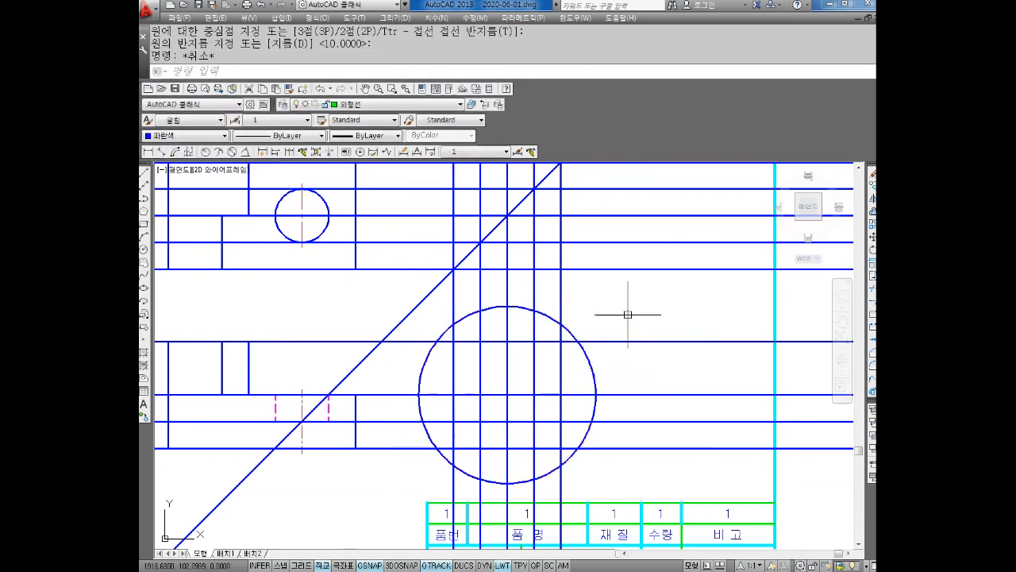
{"action": "scroll", "coordinate": [586, 337], "scroll_direction": "down", "scroll_amount": 2}
{"action": "key", "text": "Escape"}
{"action": "middle_click_drag", "start_coordinate": [544, 371], "coordinate": [570, 358]}
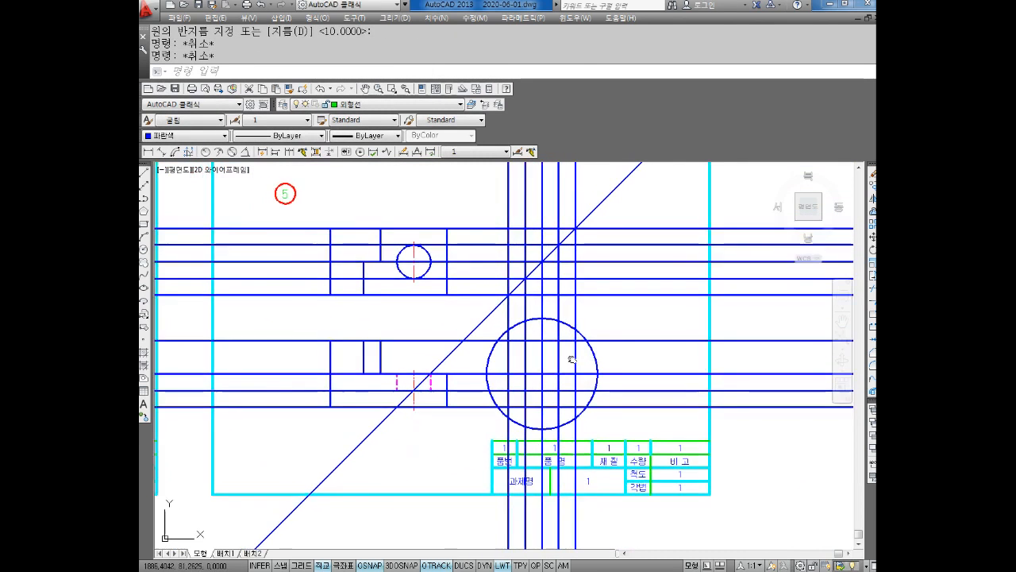
Trim away all horizontal and vertical construction lines outside the circle around the side-view grid
{"action": "key", "text": "Escape"}
{"action": "type", "text": "TR"}
{"action": "key", "text": "Return"}
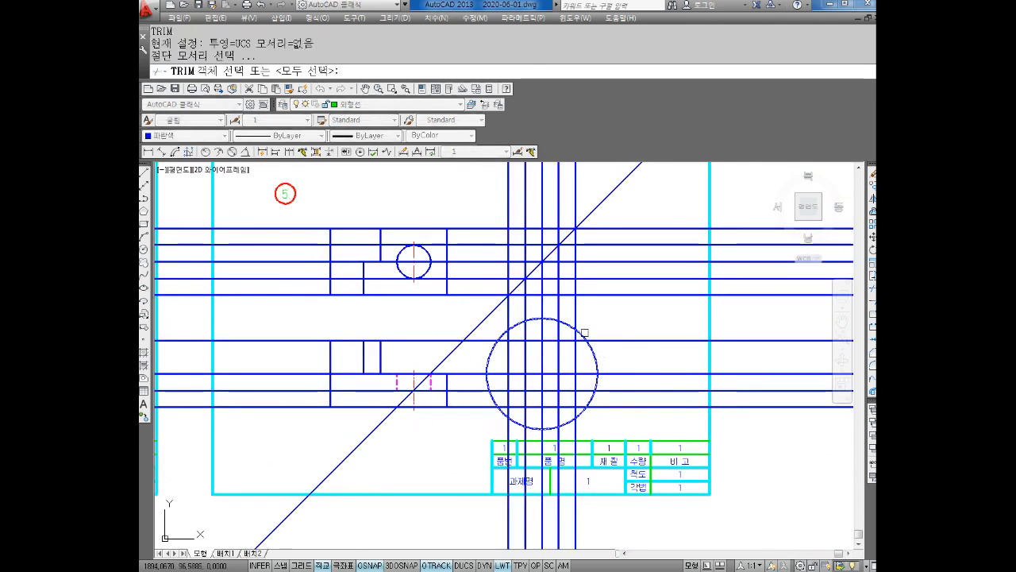
{"action": "left_click", "coordinate": [589, 333]}
{"action": "key", "text": "Return"}
{"action": "left_click", "coordinate": [640, 323]}
{"action": "left_click", "coordinate": [626, 407]}
{"action": "left_click", "coordinate": [612, 522]}
{"action": "left_click", "coordinate": [461, 538]}
{"action": "left_click", "coordinate": [481, 320]}
{"action": "left_click", "coordinate": [451, 439]}
{"action": "left_click", "coordinate": [600, 304]}
{"action": "left_click", "coordinate": [469, 270]}
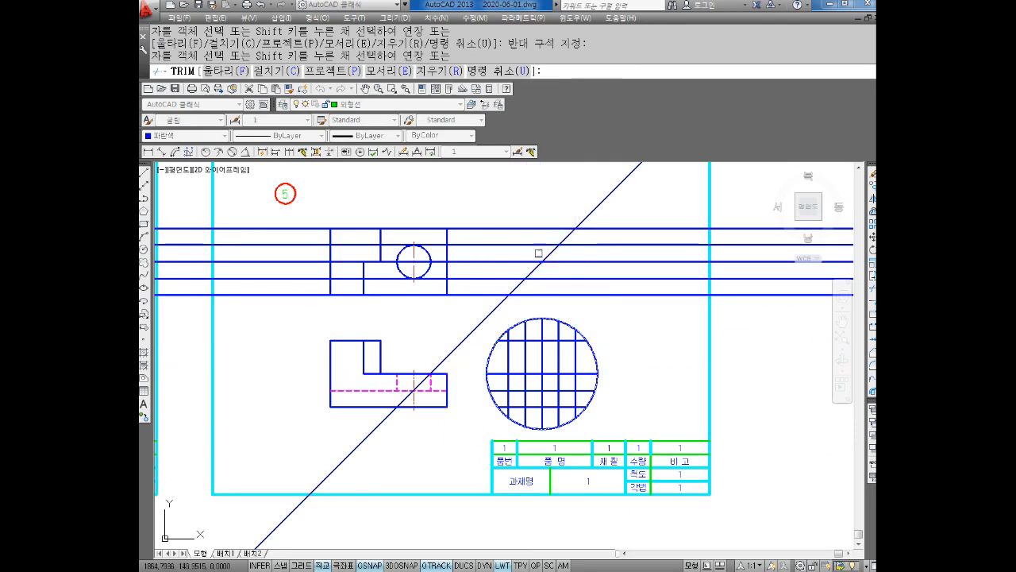
Erase the 45-degree line and the five horizontal construction lines running through the upper view
{"action": "key", "text": "Escape"}
{"action": "left_click", "coordinate": [579, 304]}
{"action": "left_click", "coordinate": [500, 216]}
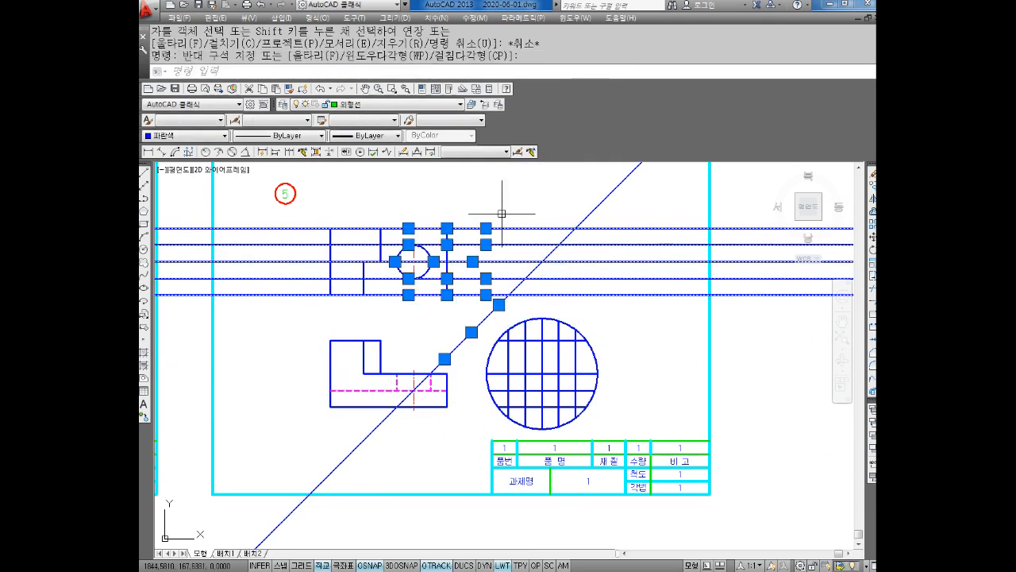
{"action": "key", "text": "Escape"}
{"action": "key", "text": "Escape"}
{"action": "left_click", "coordinate": [567, 302]}
{"action": "left_click", "coordinate": [506, 205]}
{"action": "key", "text": "Escape"}
{"action": "key", "text": "Escape"}
{"action": "left_click", "coordinate": [607, 307]}
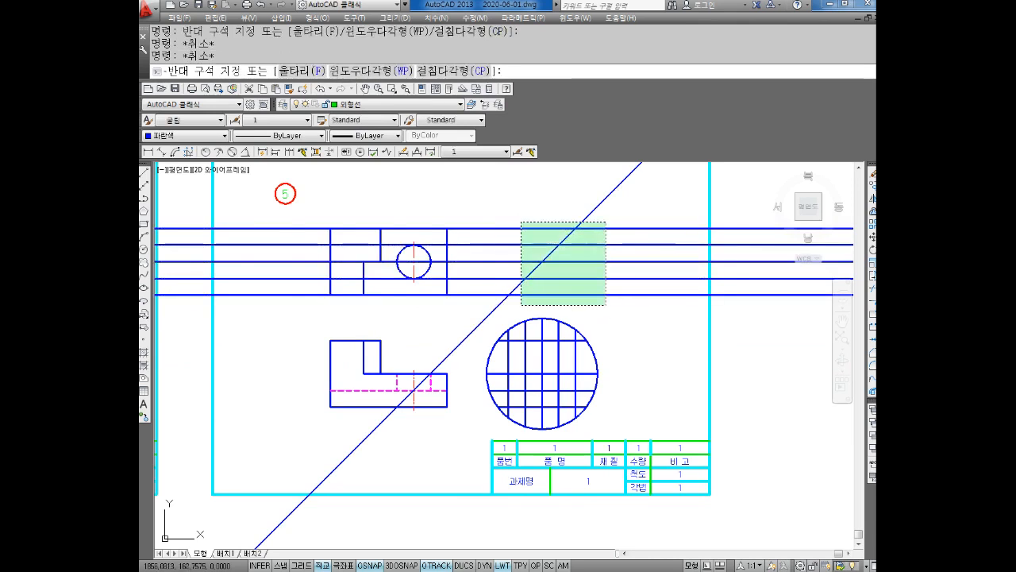
{"action": "left_click", "coordinate": [510, 206]}
{"action": "key", "text": "Delete"}
Delete the circle enclosing the side-view grid
{"action": "scroll", "coordinate": [535, 285], "scroll_direction": "up", "scroll_amount": 3}
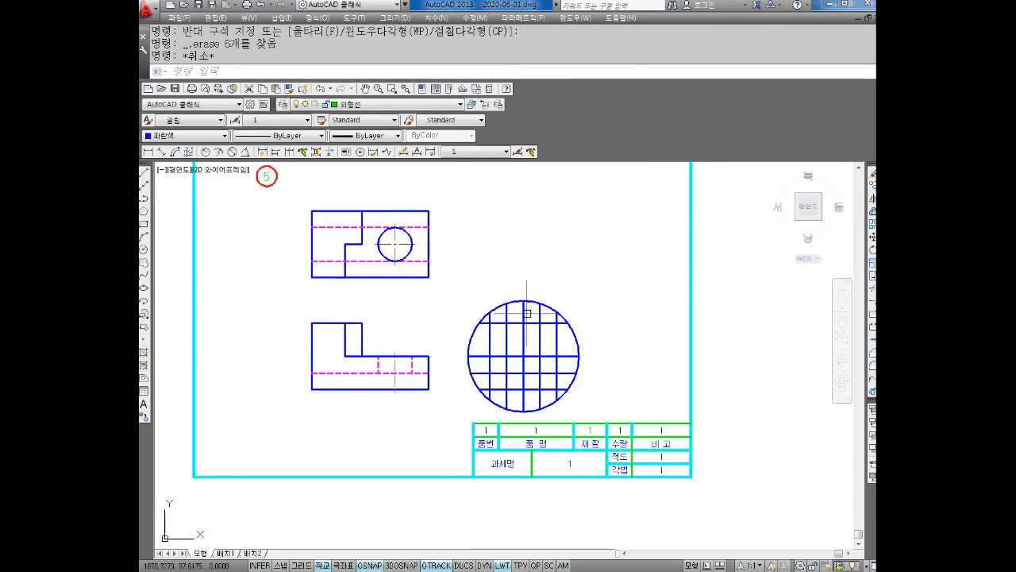
{"action": "left_click", "coordinate": [536, 302]}
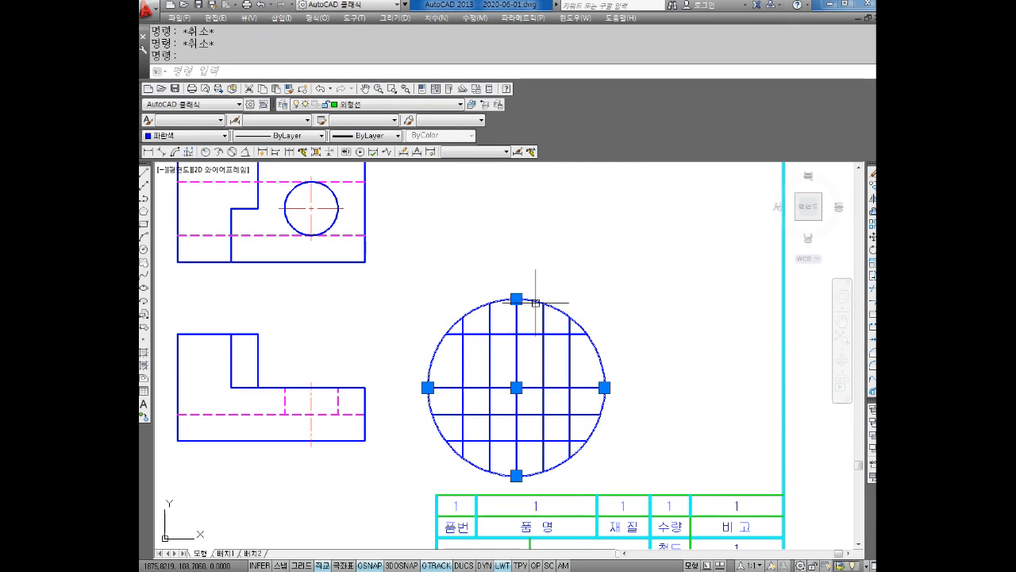
{"action": "key", "text": "Escape"}
{"action": "left_click", "coordinate": [529, 300]}
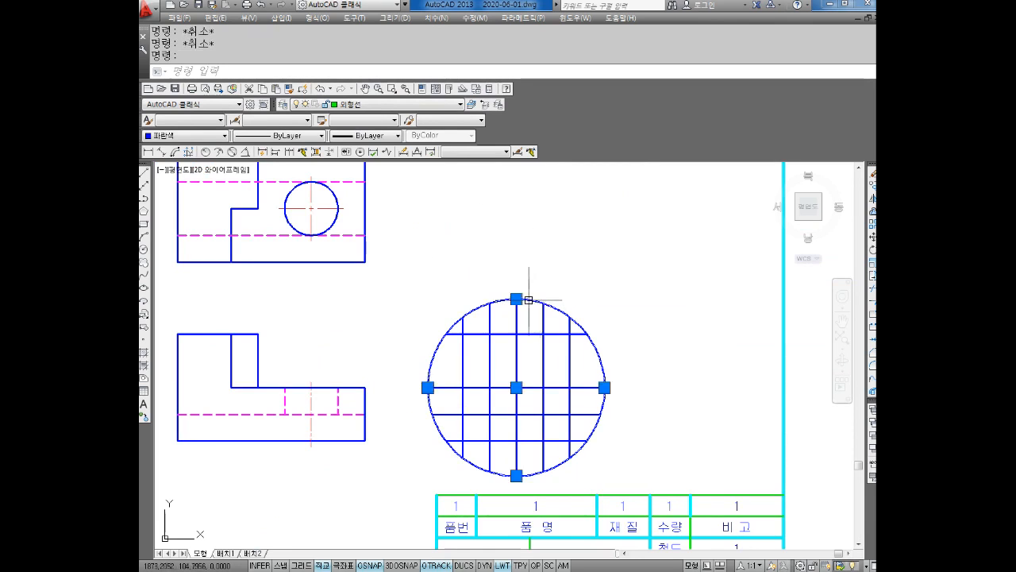
{"action": "key", "text": "Delete"}
{"action": "type", "text": "tr"}
{"action": "key", "text": "Return"}
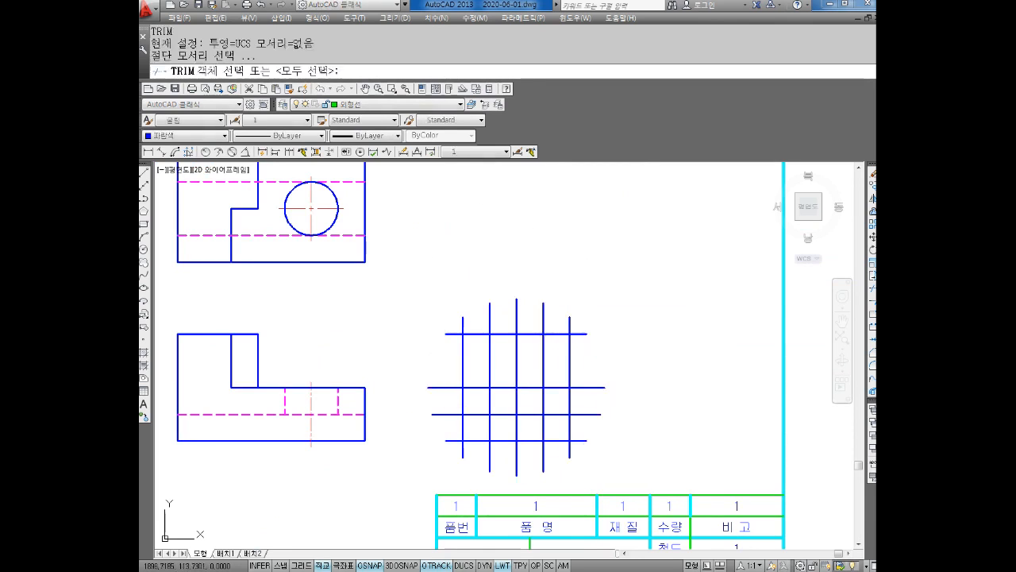
{"action": "key", "text": "Return"}
{"action": "left_click", "coordinate": [605, 274]}
{"action": "key", "text": "Escape"}
{"action": "key", "text": "Escape"}
{"action": "key", "text": "Escape"}
Trim the overhanging line ends on all four sides of the side-view grid to leave a closed square
{"action": "type", "text": "tr"}
{"action": "key", "text": "Return"}
{"action": "key", "text": "Return"}
{"action": "left_click", "coordinate": [597, 278]}
{"action": "left_click", "coordinate": [492, 307]}
{"action": "left_click", "coordinate": [584, 294]}
{"action": "left_click", "coordinate": [583, 470]}
{"action": "left_click", "coordinate": [596, 457]}
{"action": "left_click", "coordinate": [429, 483]}
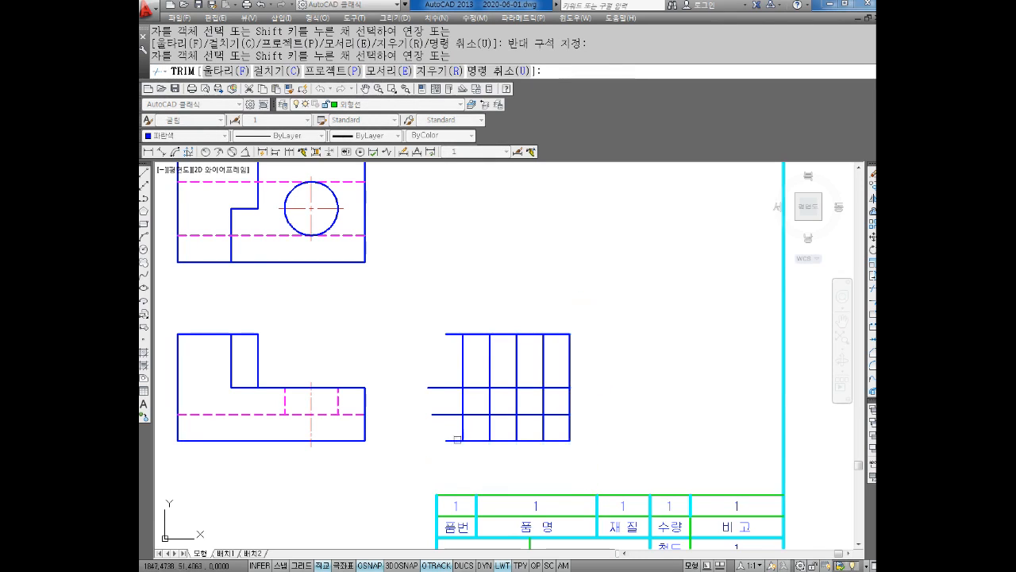
{"action": "left_click", "coordinate": [457, 318]}
{"action": "left_click", "coordinate": [432, 449]}
{"action": "key", "text": "Escape"}
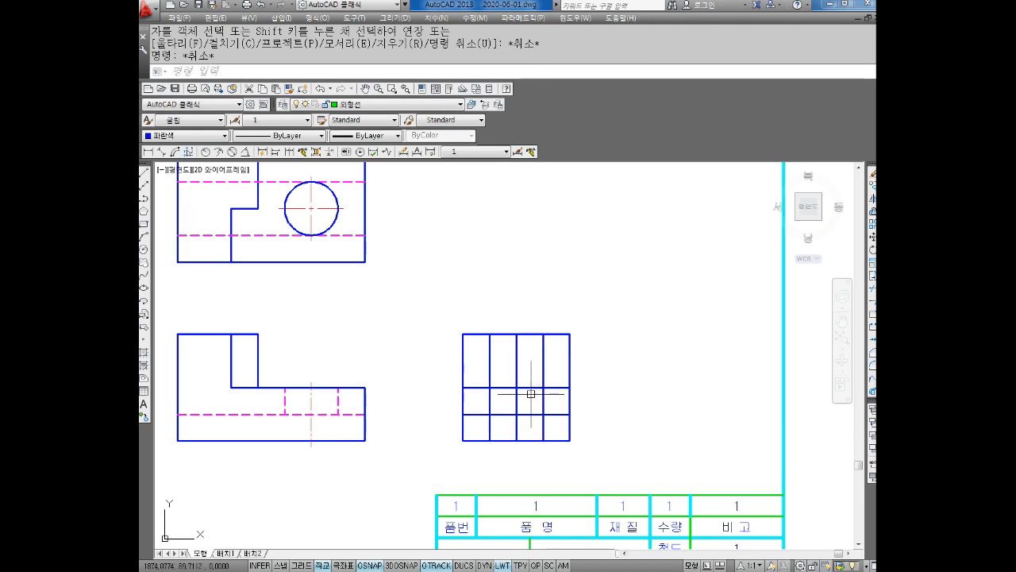
Trim the side view's two off-centre inner vertical lines above the step line
{"action": "scroll", "coordinate": [543, 387], "scroll_direction": "up", "scroll_amount": 2}
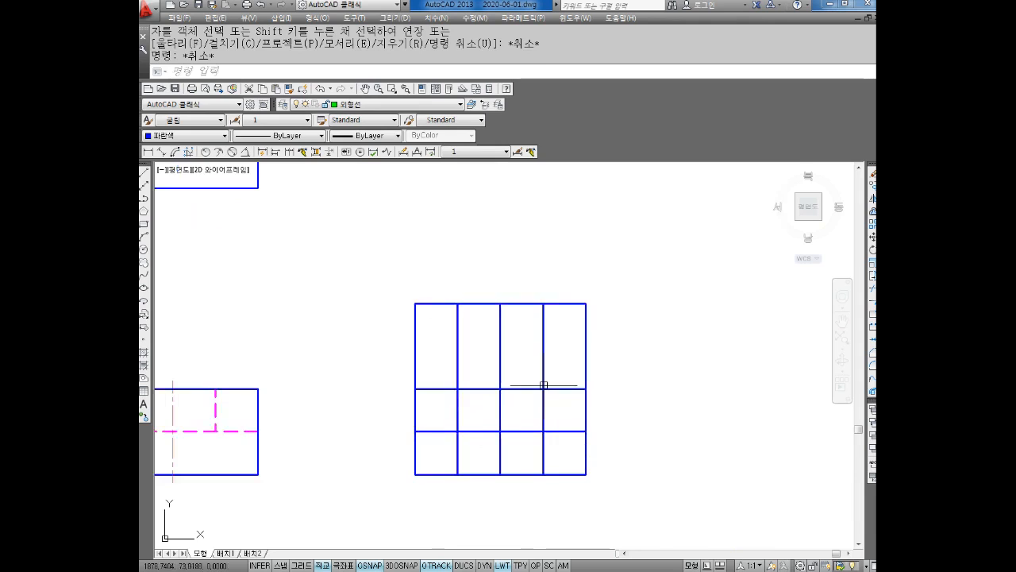
{"action": "key", "text": "Escape"}
{"action": "key", "text": "Escape"}
{"action": "type", "text": "TR"}
{"action": "key", "text": "Return"}
{"action": "key", "text": "Return"}
{"action": "left_click", "coordinate": [491, 325]}
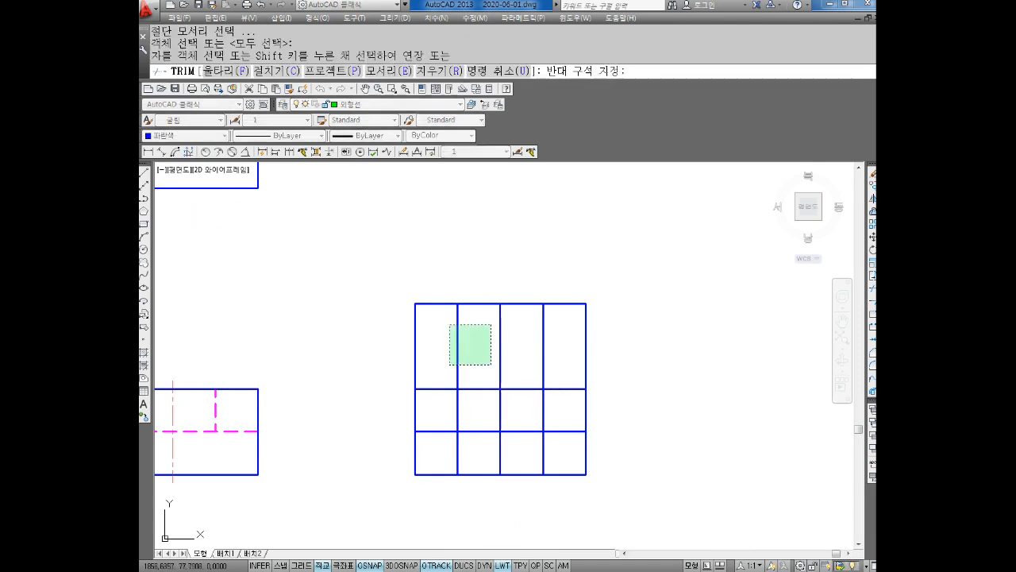
{"action": "left_click", "coordinate": [455, 359]}
{"action": "left_click", "coordinate": [556, 352]}
{"action": "left_click", "coordinate": [532, 323]}
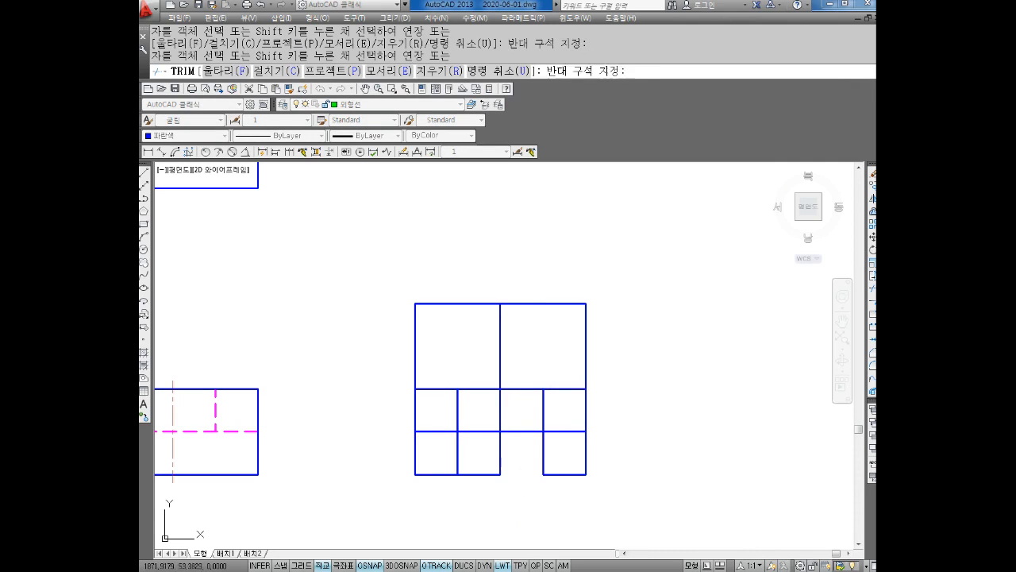
Trim the remaining inner grid segments below the step line to form the side view's central bottom notch
{"action": "left_click", "coordinate": [485, 474]}
{"action": "left_click", "coordinate": [517, 453]}
{"action": "left_click", "coordinate": [492, 477]}
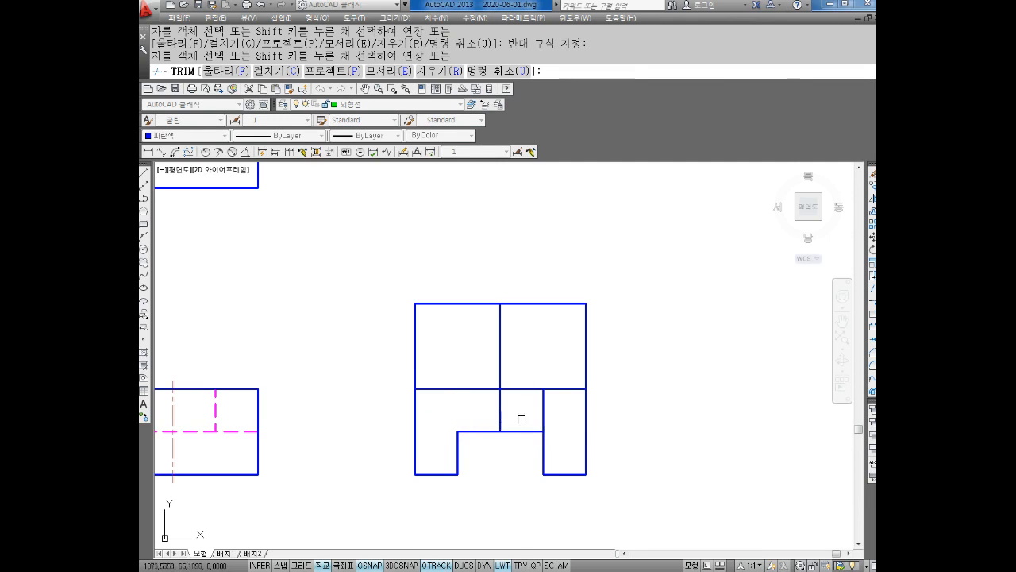
{"action": "left_click", "coordinate": [545, 406]}
{"action": "key", "text": "Escape"}
Draw two vertical lines from the notch's upper corners up to the side view's step line
{"action": "type", "text": "L"}
{"action": "key", "text": "Return"}
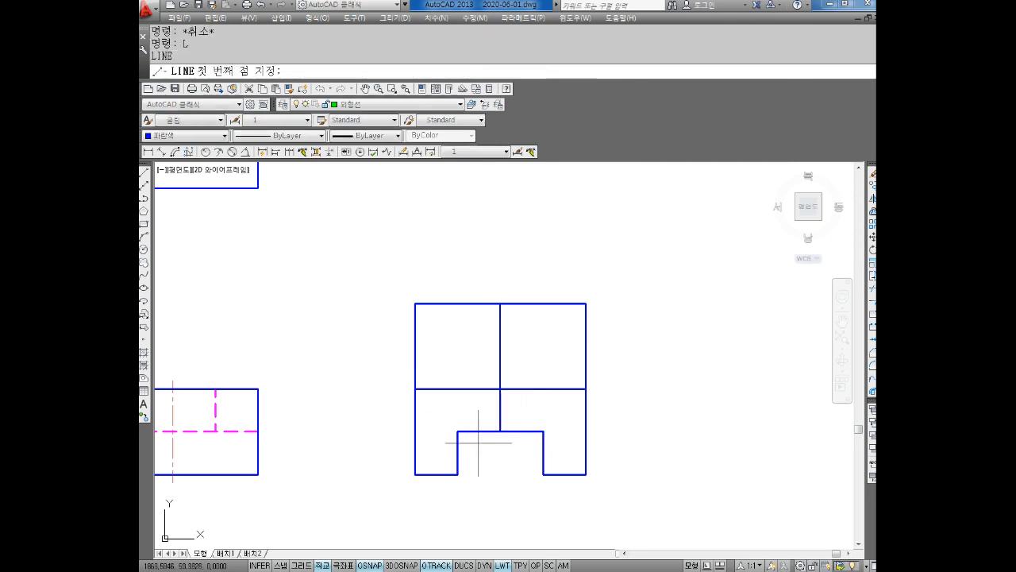
{"action": "left_click", "coordinate": [458, 431]}
{"action": "left_click", "coordinate": [457, 389]}
{"action": "key", "text": "Escape"}
{"action": "key", "text": "Return"}
{"action": "left_click", "coordinate": [543, 431]}
{"action": "left_click", "coordinate": [543, 389]}
{"action": "key", "text": "Escape"}
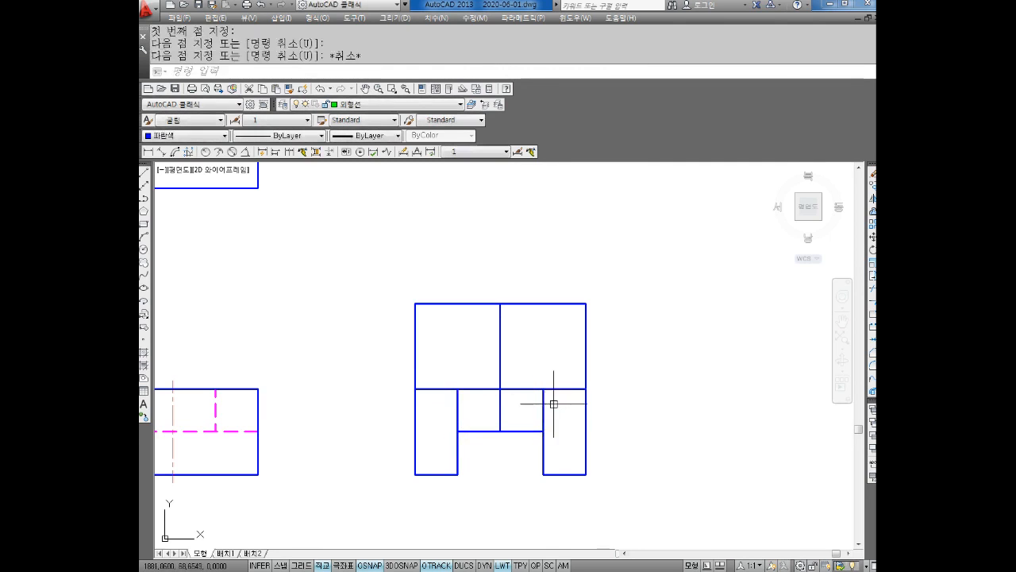
Put the two vertical lines above the notch on the 숨은선 layer with colour 선홍색 and lineweight 0.30 mm
{"action": "left_click", "coordinate": [554, 404]}
{"action": "left_click", "coordinate": [533, 415]}
{"action": "left_click", "coordinate": [468, 406]}
{"action": "left_click", "coordinate": [447, 414]}
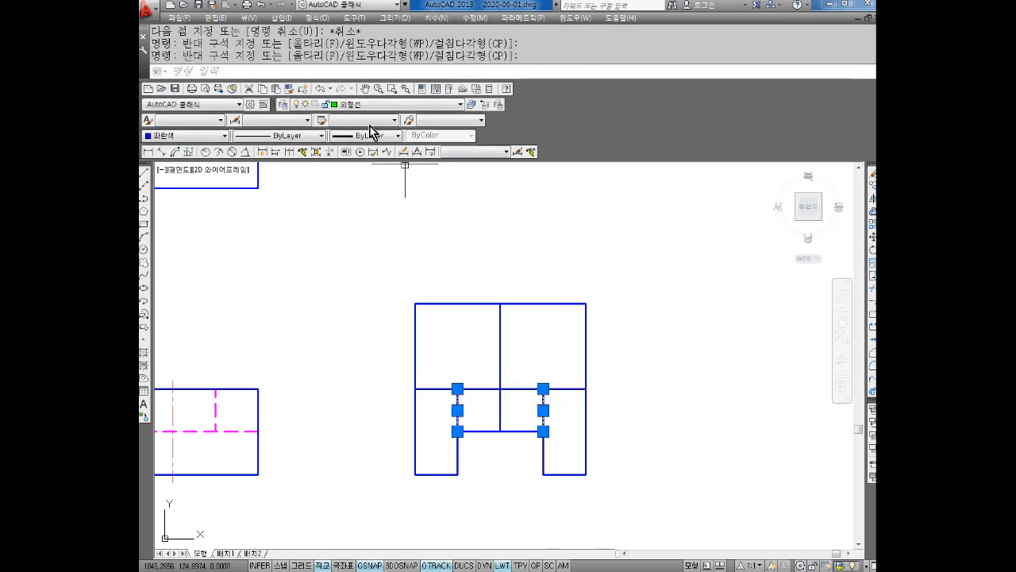
{"action": "left_click", "coordinate": [381, 104]}
{"action": "left_click", "coordinate": [350, 143]}
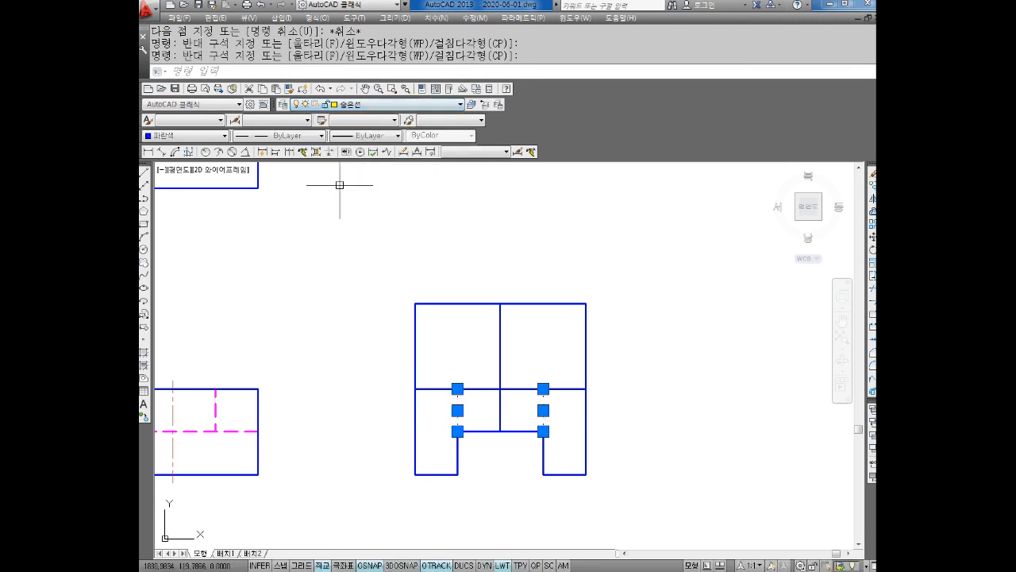
{"action": "left_click", "coordinate": [181, 136]}
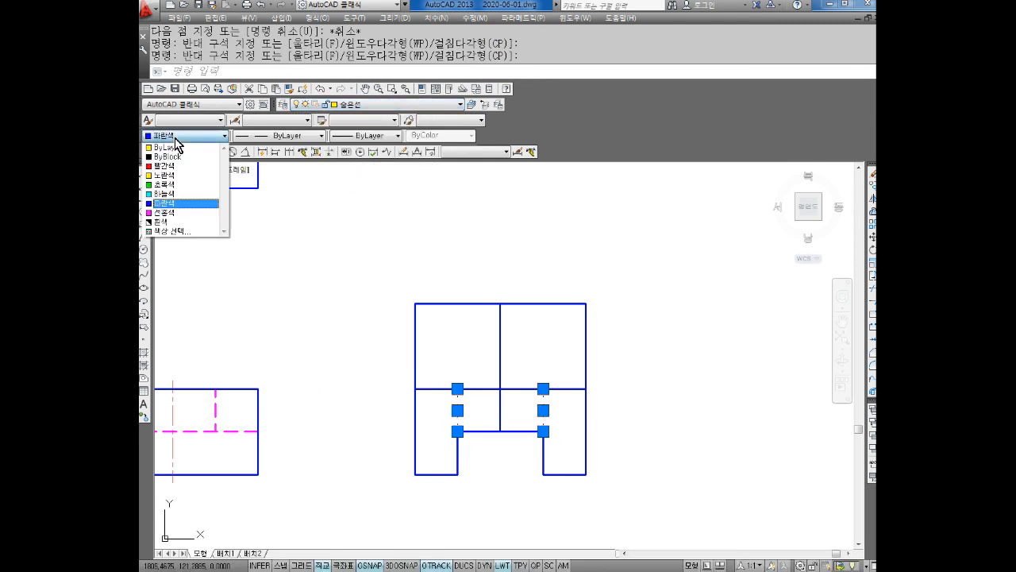
{"action": "left_click", "coordinate": [165, 213]}
{"action": "left_click", "coordinate": [363, 135]}
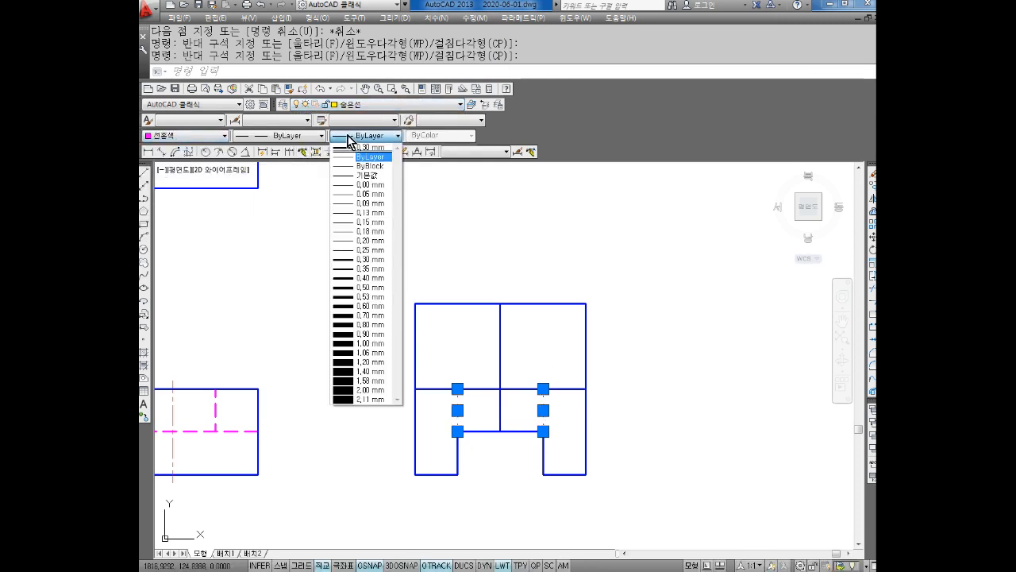
{"action": "left_click", "coordinate": [371, 259]}
{"action": "key", "text": "Escape"}
{"action": "key", "text": "Escape"}
Trim the side view's middle vertical line between the step line and the notch top
{"action": "middle_click_drag", "start_coordinate": [510, 415], "coordinate": [516, 395]}
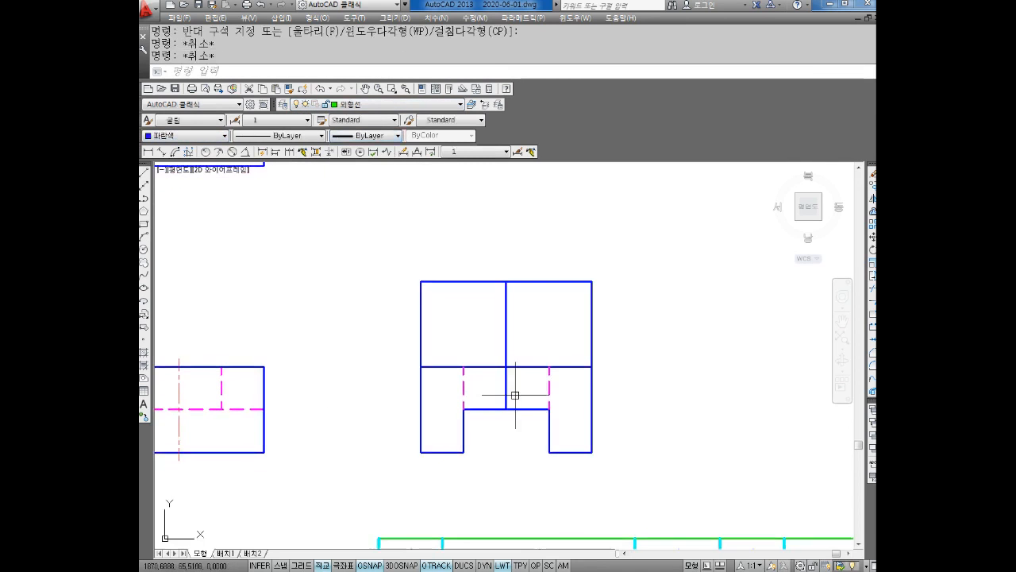
{"action": "left_click_drag", "start_coordinate": [526, 321], "coordinate": [488, 329]}
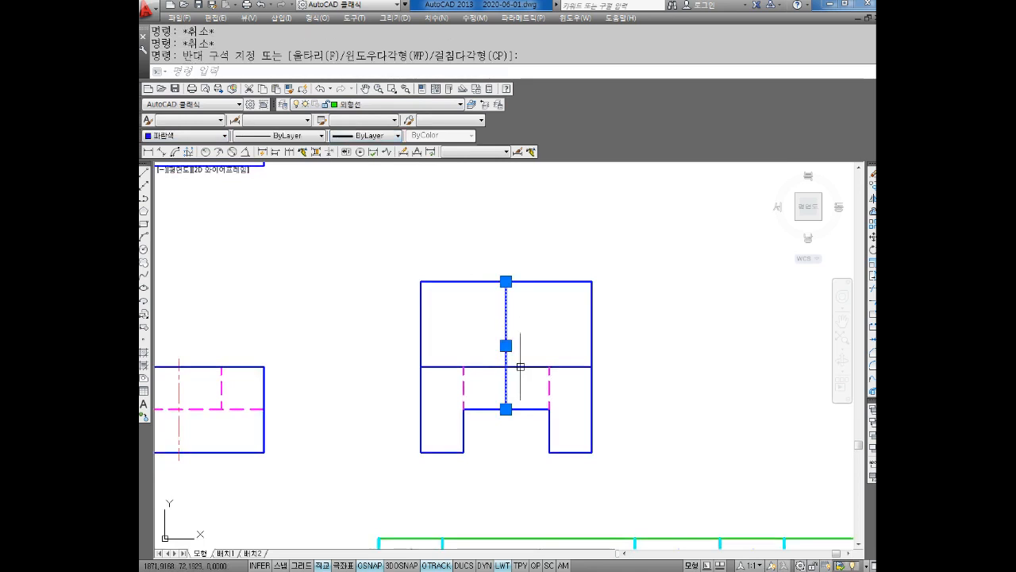
{"action": "key", "text": "Escape"}
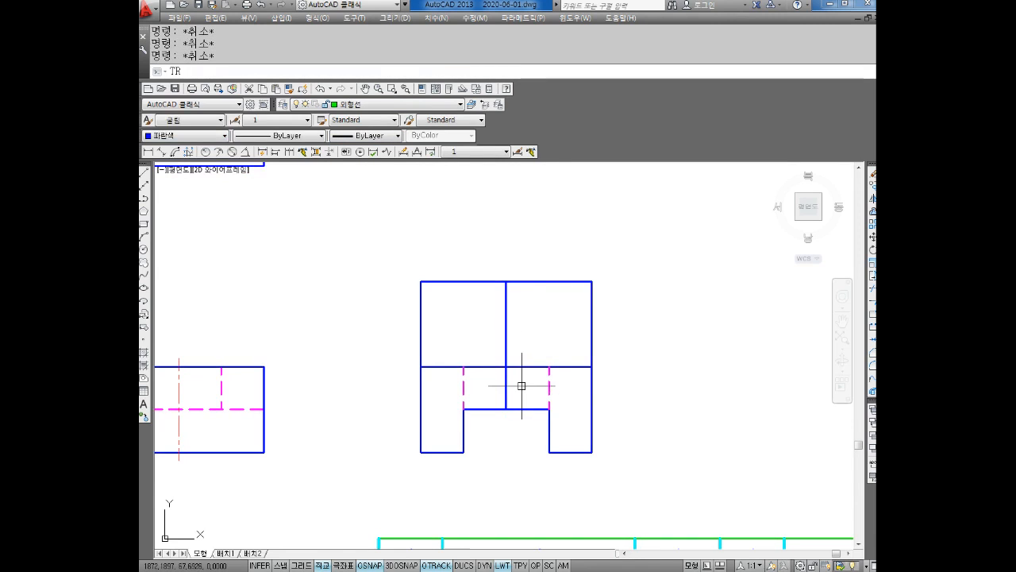
{"action": "key", "text": "Return"}
{"action": "key", "text": "Return"}
{"action": "left_click", "coordinate": [504, 393]}
{"action": "key", "text": "Escape"}
{"action": "key", "text": "Escape"}
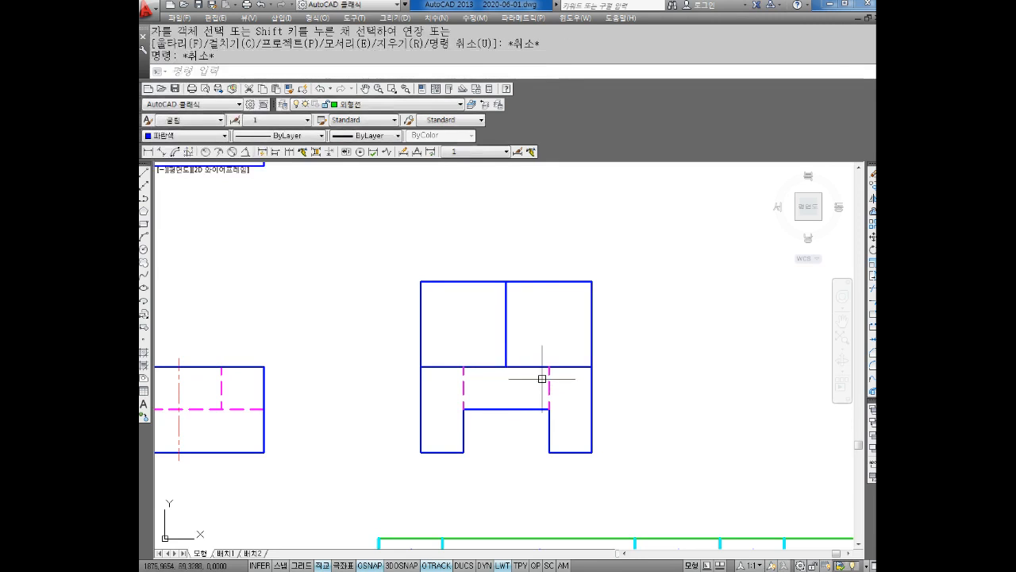
Draw a vertical line from the middle of the step line down to the middle of the notch's top edge
{"action": "middle_click_drag", "start_coordinate": [523, 380], "coordinate": [520, 378]}
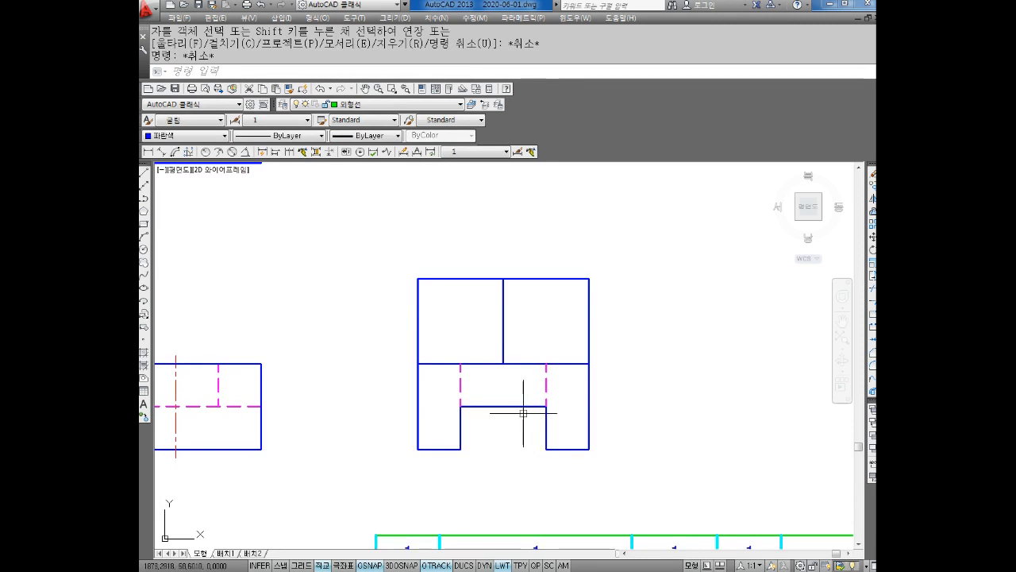
{"action": "key", "text": "Escape"}
{"action": "key", "text": "Escape"}
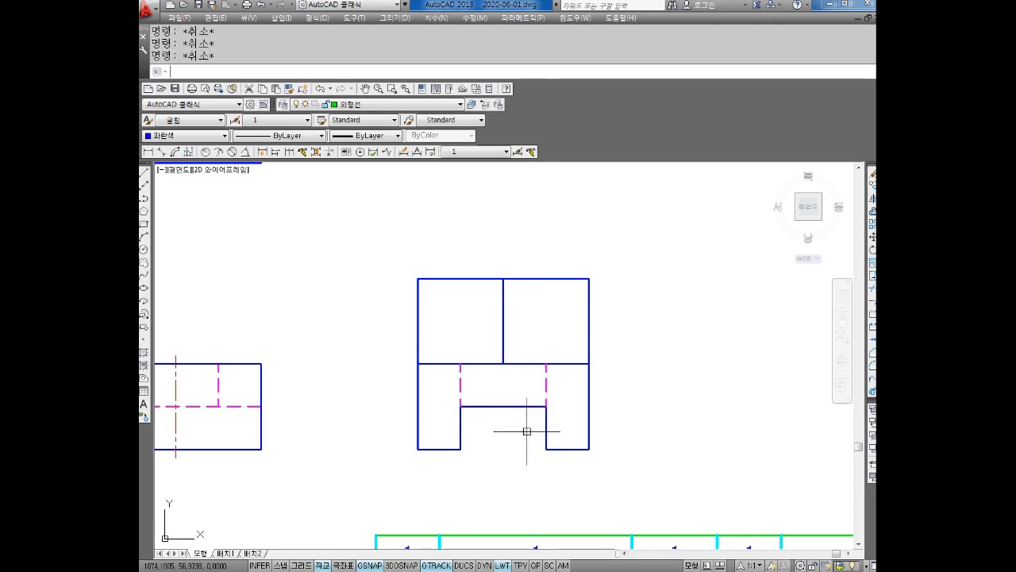
{"action": "key", "text": "Return"}
{"action": "left_click", "coordinate": [504, 364]}
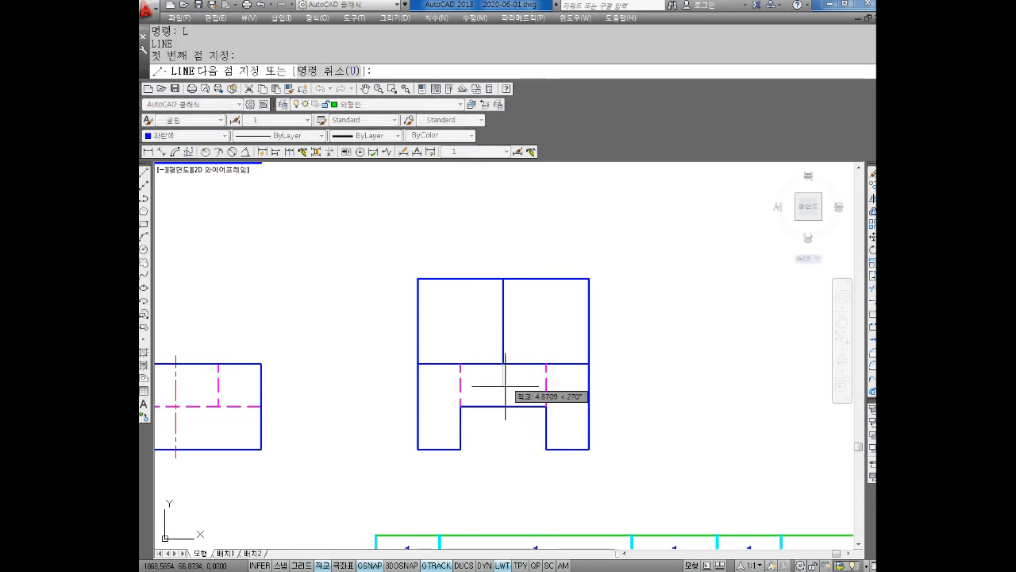
{"action": "left_click", "coordinate": [504, 406]}
{"action": "key", "text": "Escape"}
Move the short middle line between the hidden lines to the 중심선 layer
{"action": "left_click", "coordinate": [514, 382]}
{"action": "left_click", "coordinate": [506, 384]}
{"action": "left_click", "coordinate": [374, 104]}
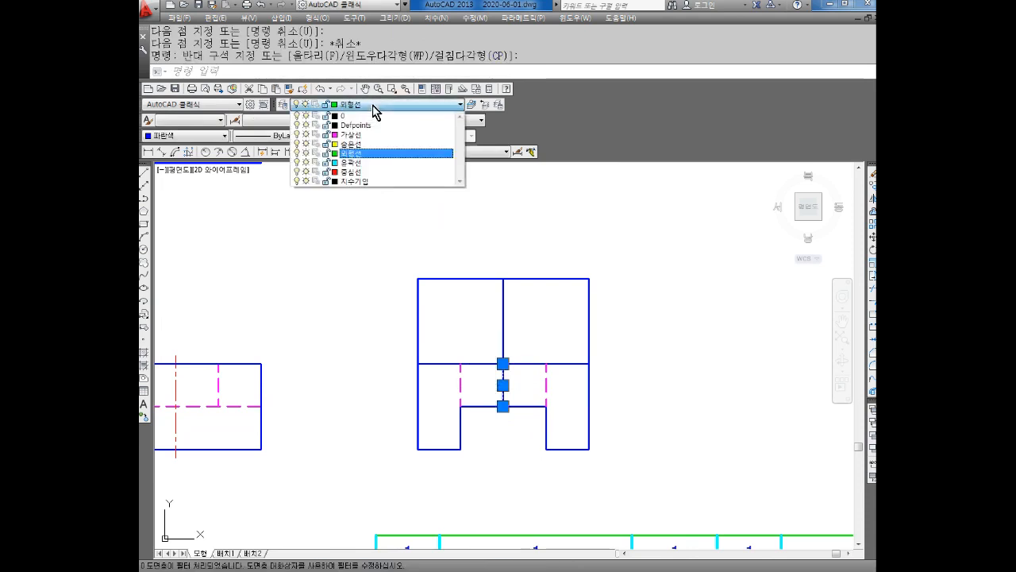
{"action": "left_click", "coordinate": [374, 172]}
Lengthen the side view's centre line by 2 beyond its lower end
{"action": "left_click", "coordinate": [505, 382]}
{"action": "left_click", "coordinate": [503, 406]}
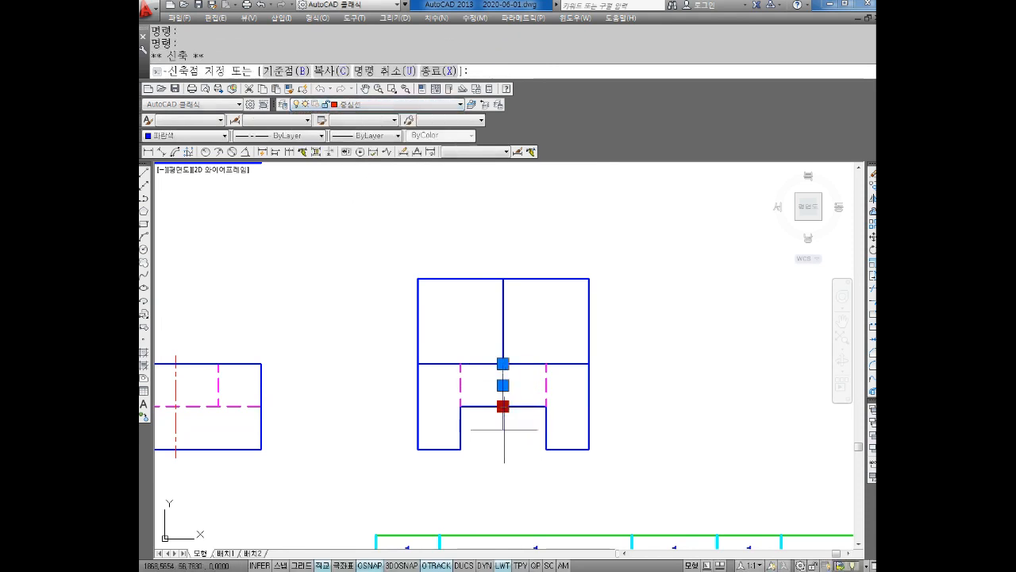
{"action": "type", "text": "2"}
{"action": "key", "text": "Return"}
{"action": "key", "text": "Escape"}
{"action": "key", "text": "Escape"}
Lengthen the side view's centre line by 2 beyond its upper end
{"action": "left_click", "coordinate": [503, 381]}
{"action": "left_click", "coordinate": [502, 349]}
{"action": "key", "text": "Escape"}
{"action": "left_click", "coordinate": [503, 381]}
{"action": "key", "text": "Escape"}
{"action": "left_click", "coordinate": [503, 377]}
{"action": "left_click", "coordinate": [503, 364]}
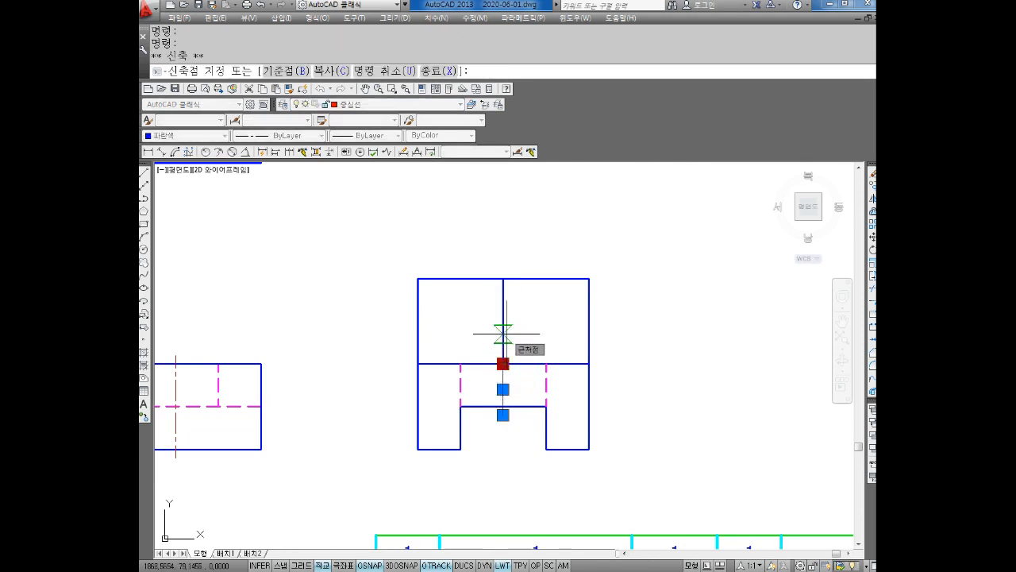
{"action": "type", "text": "2"}
{"action": "key", "text": "Return"}
{"action": "key", "text": "Escape"}
{"action": "key", "text": "Escape"}
Set the side view's centre line colour to ByLayer
{"action": "left_click", "coordinate": [516, 383]}
{"action": "left_click", "coordinate": [492, 386]}
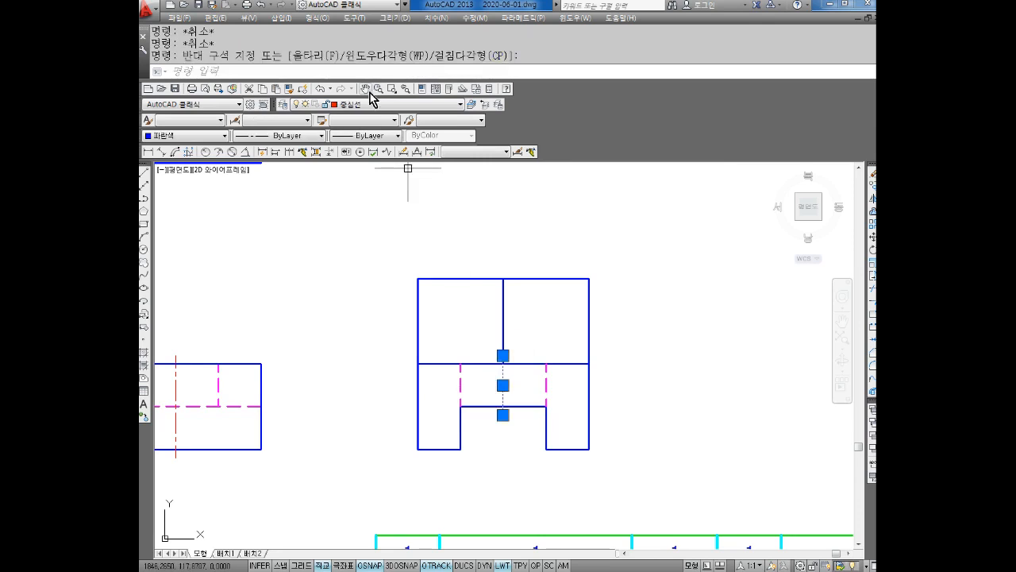
{"action": "left_click", "coordinate": [200, 142]}
{"action": "key", "text": "Escape"}
{"action": "key", "text": "Escape"}
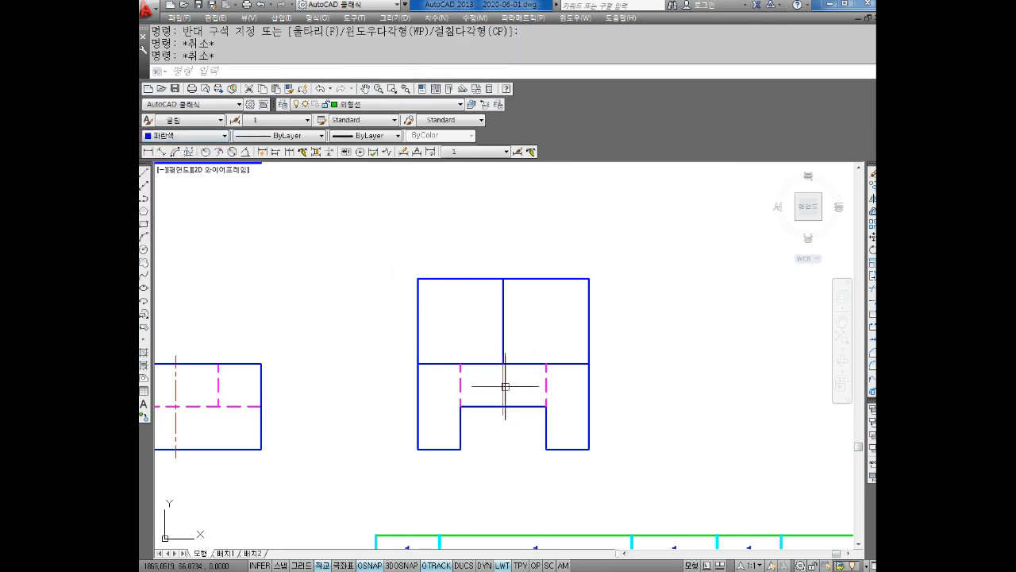
Set the linetype scale of the side view's centre line to 0.5 in its properties
{"action": "key", "text": "ctrl+1"}
{"action": "left_click", "coordinate": [503, 385]}
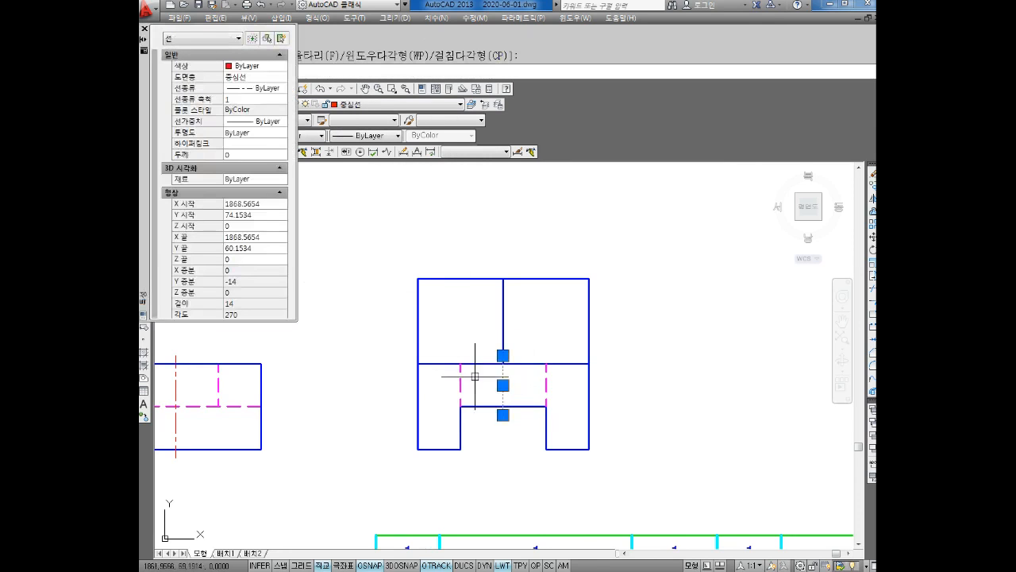
{"action": "left_click", "coordinate": [233, 99]}
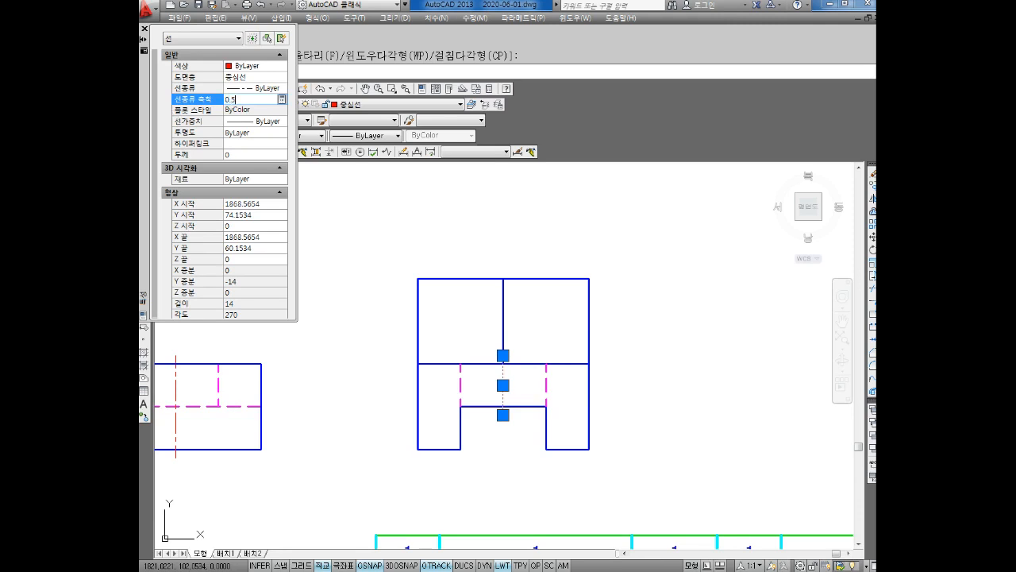
{"action": "type", "text": "0.5"}
{"action": "left_click", "coordinate": [173, 118]}
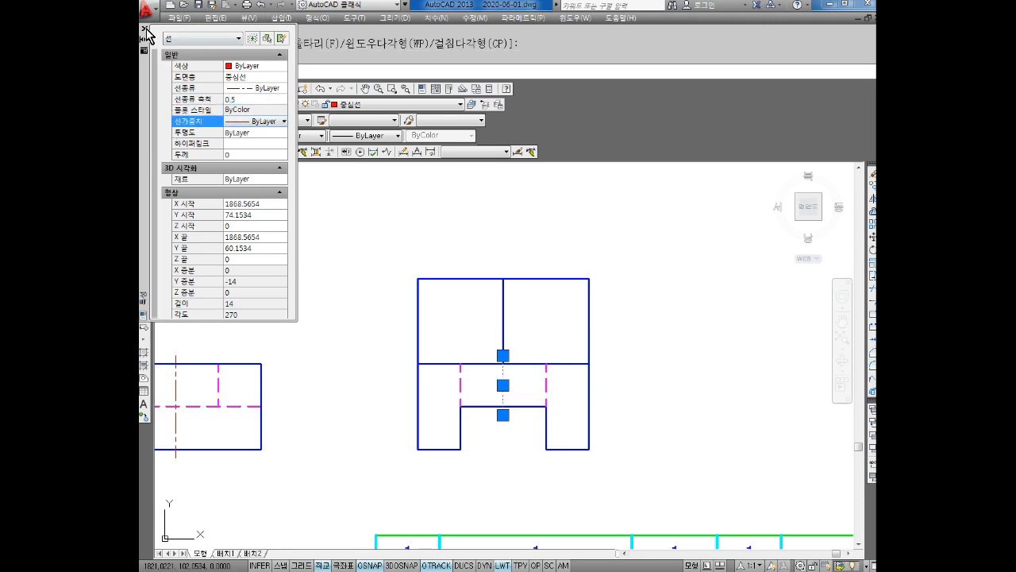
Close the properties palette and deselect the side view's centre line
{"action": "key", "text": "ctrl+1"}
{"action": "key", "text": "Escape"}
{"action": "key", "text": "Escape"}
{"action": "key", "text": "Escape"}
Set the snap style to isometric with a vertical spacing of 10, and turn snap mode off
{"action": "mouse_move", "coordinate": [580, 355]}
{"action": "middle_mouse_down"}
{"action": "mouse_move", "coordinate": [583, 344]}
{"action": "mouse_move", "coordinate": [675, 361]}
{"action": "middle_mouse_up"}
{"action": "scroll", "coordinate": [599, 331], "scroll_direction": "down", "scroll_amount": 1}
{"action": "middle_click_drag", "start_coordinate": [599, 331], "coordinate": [610, 401]}
{"action": "middle_click_drag", "start_coordinate": [683, 425], "coordinate": [721, 427]}
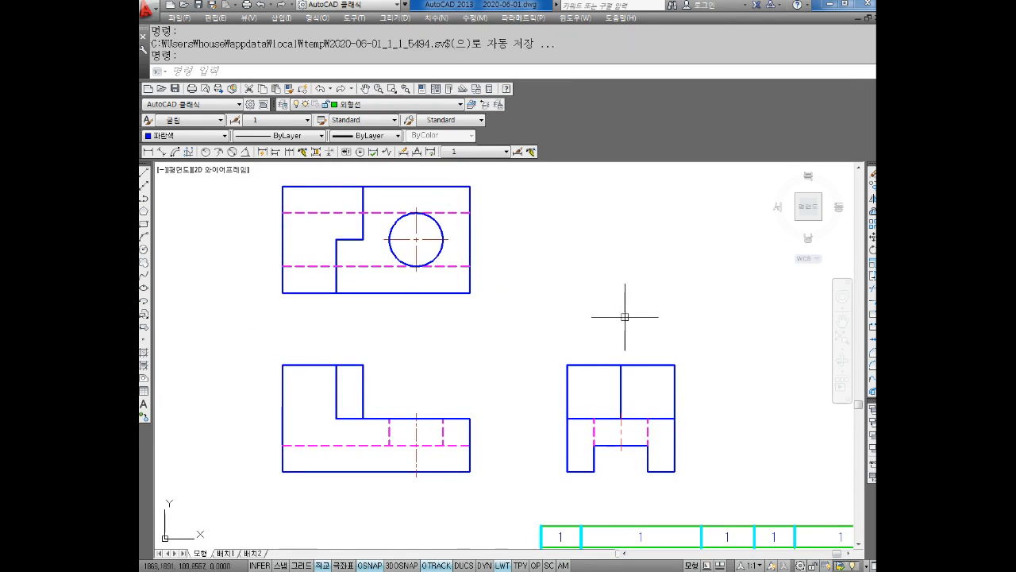
{"action": "middle_click_drag", "start_coordinate": [624, 302], "coordinate": [551, 357]}
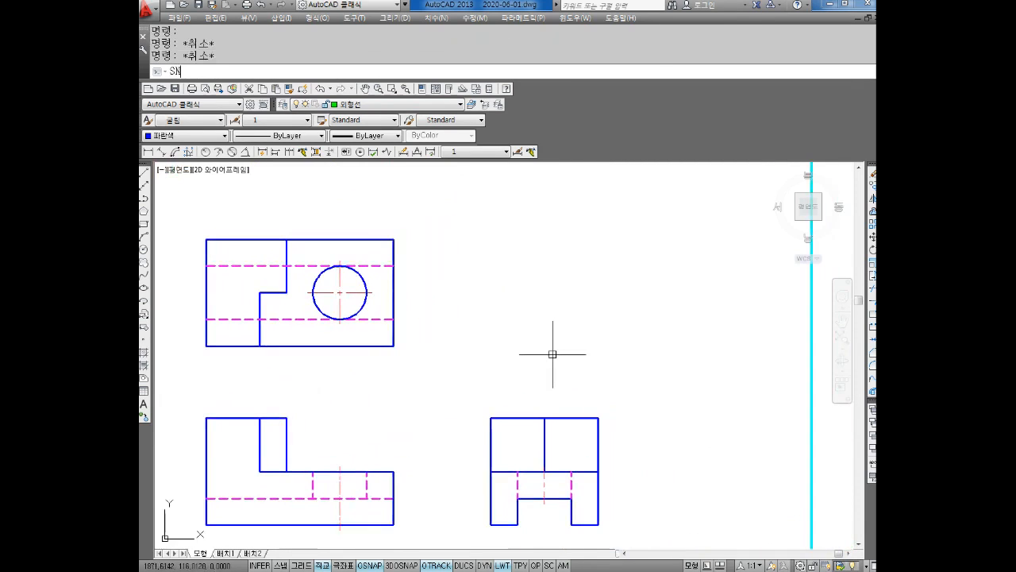
{"action": "key", "text": "Return"}
{"action": "type", "text": "S"}
{"action": "key", "text": "Return"}
{"action": "type", "text": "I"}
{"action": "key", "text": "Return"}
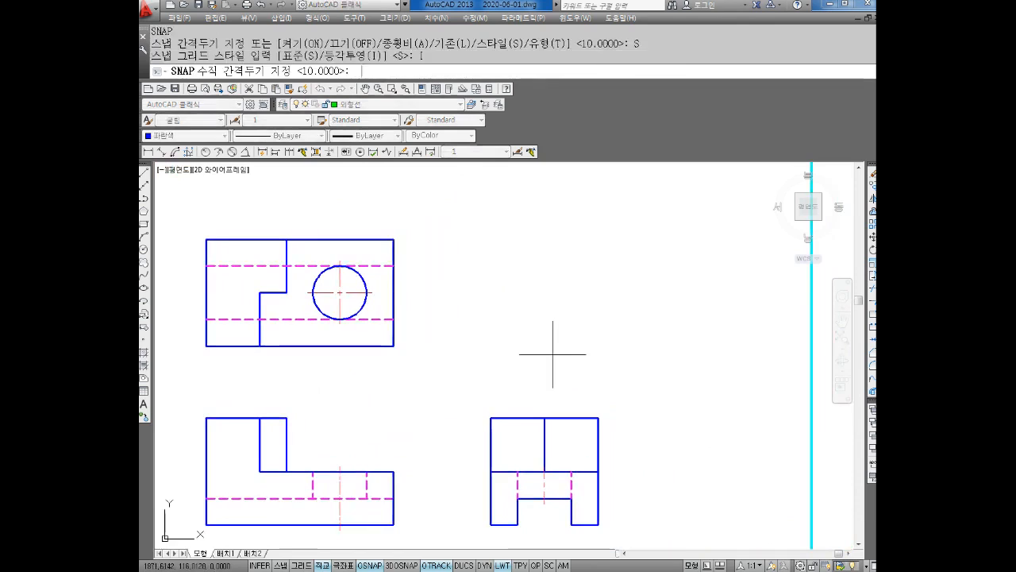
{"action": "key", "text": "Return"}
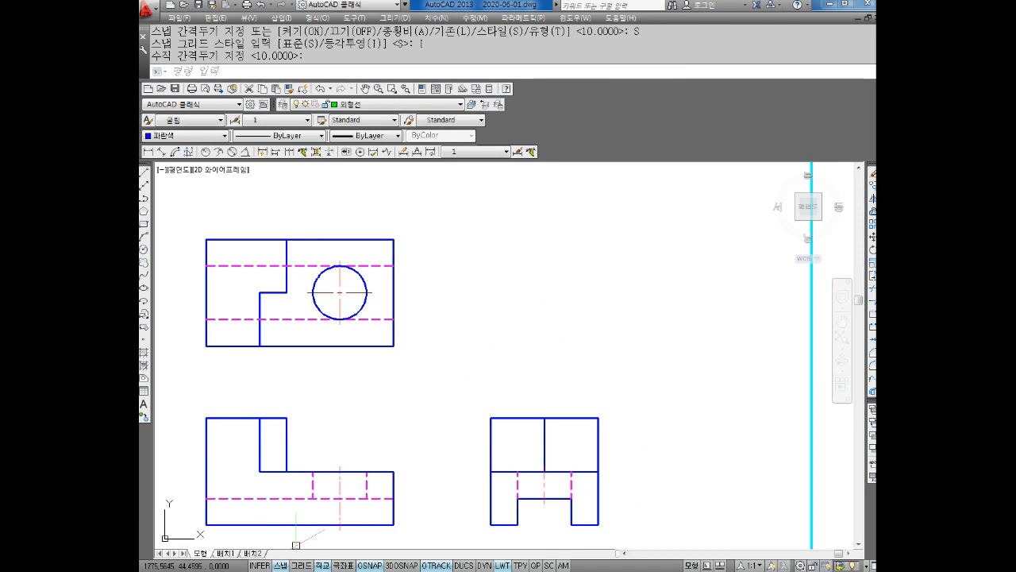
{"action": "left_click", "coordinate": [282, 567]}
{"action": "middle_click_drag", "start_coordinate": [506, 341], "coordinate": [485, 352]}
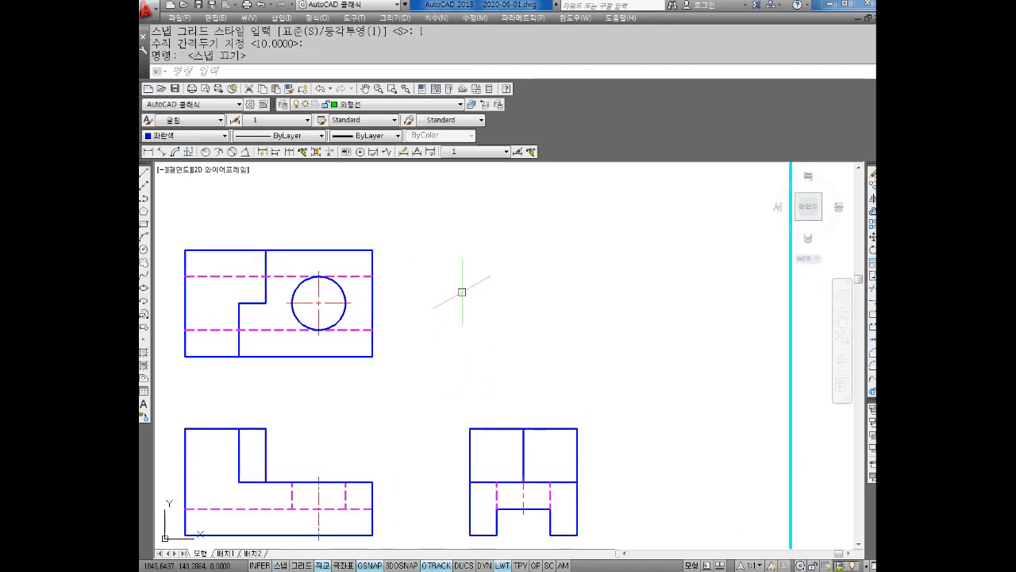
Start the isometric left face beside the top view with lines 40 straight down and 70 at 330° on the left isoplane
{"action": "key", "text": "Escape"}
{"action": "key", "text": "Escape"}
{"action": "key", "text": "Escape"}
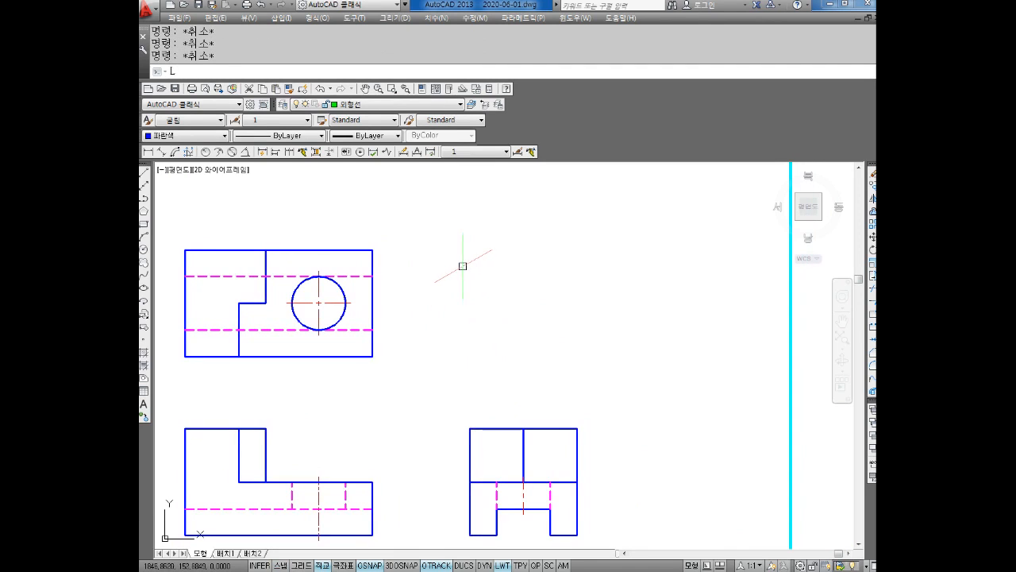
{"action": "type", "text": "L"}
{"action": "key", "text": "Return"}
{"action": "left_click", "coordinate": [454, 217]}
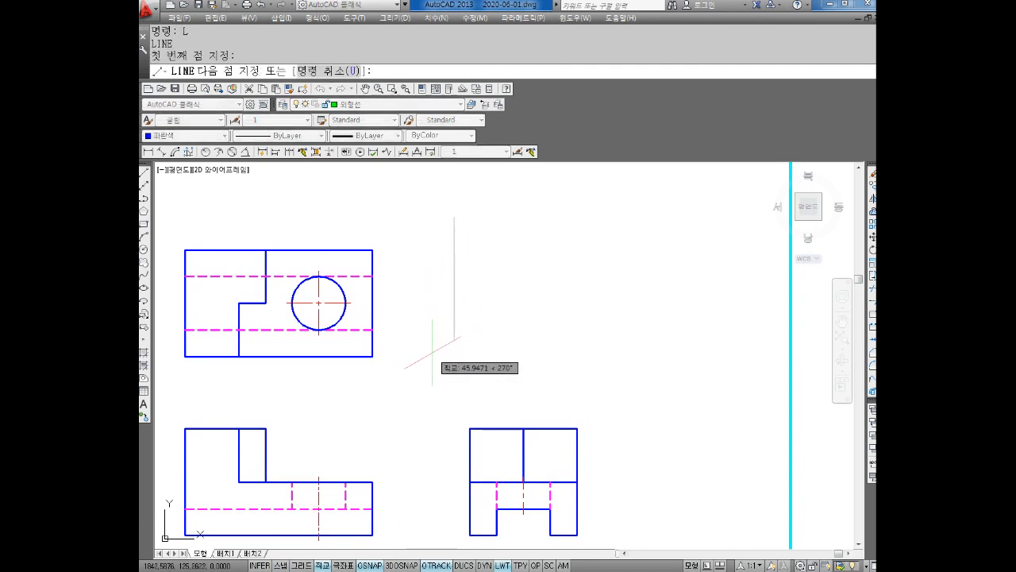
{"action": "type", "text": "40"}
{"action": "key", "text": "Return"}
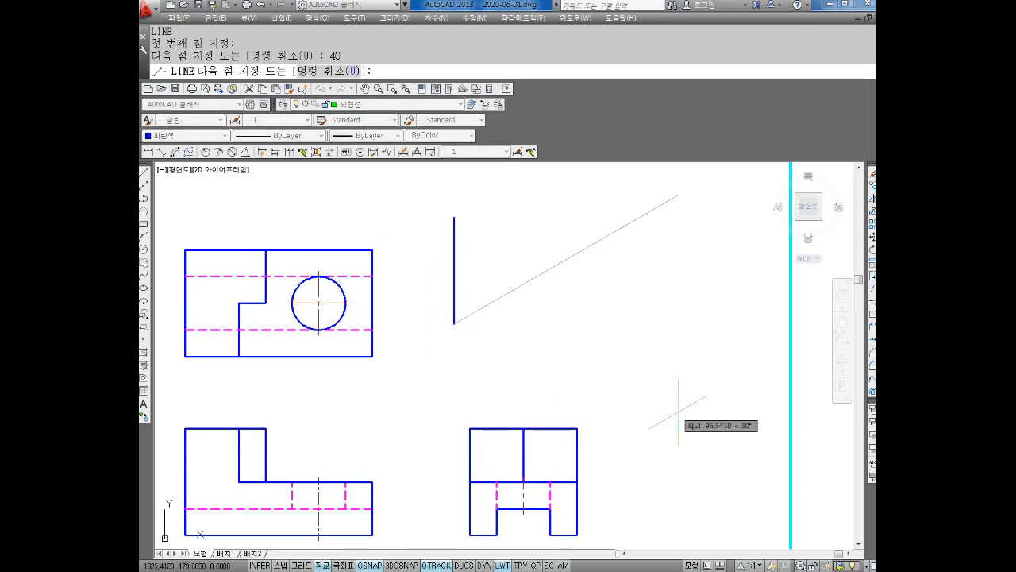
{"action": "key", "text": "F5"}
{"action": "type", "text": "70"}
{"action": "key", "text": "Return"}
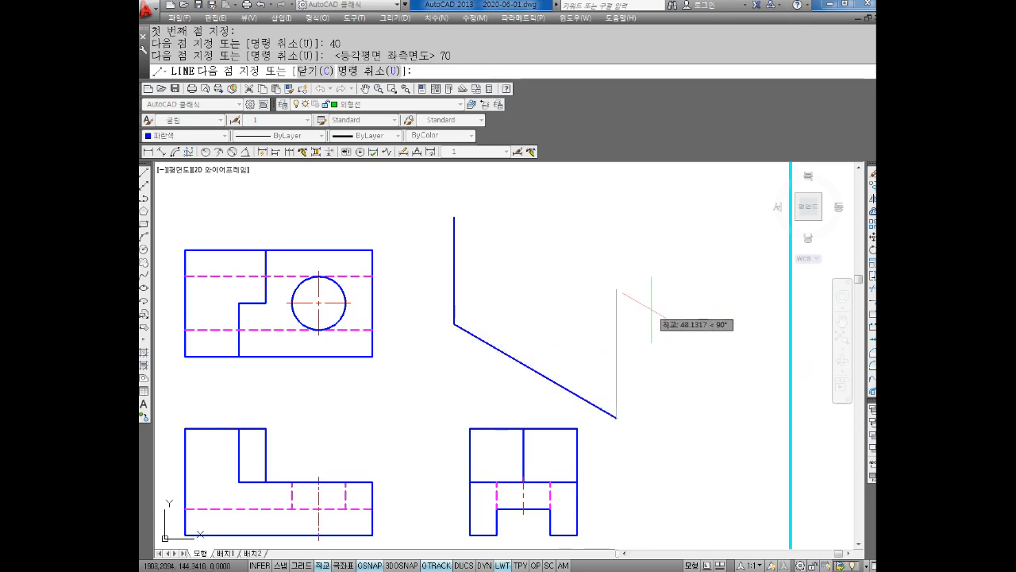
Complete the left face's stepped outline with lines 20 up, 50 at 150°, 20 up and 20 back to the starting corner
{"action": "type", "text": "20"}
{"action": "key", "text": "Return"}
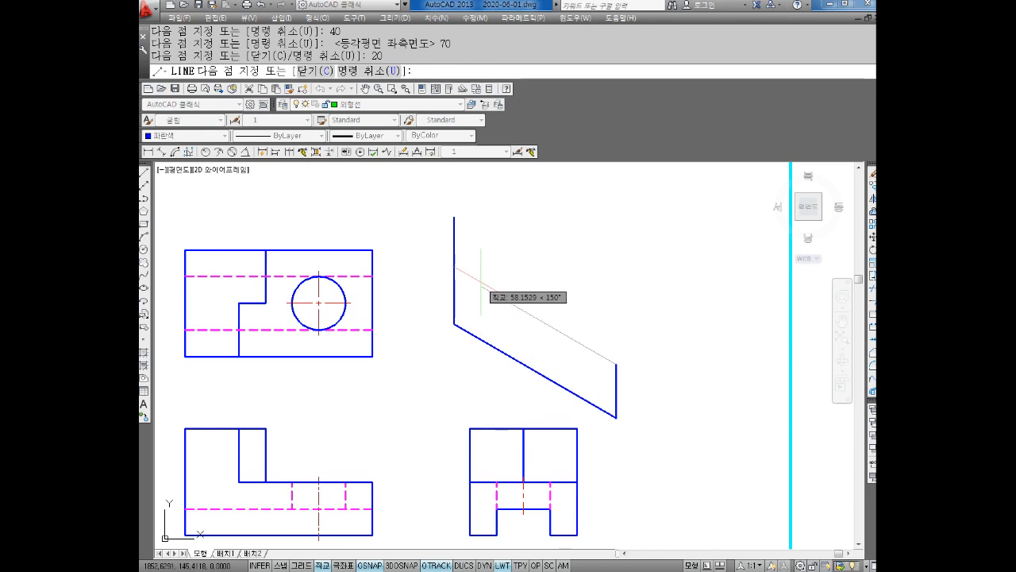
{"action": "type", "text": "50"}
{"action": "key", "text": "Return"}
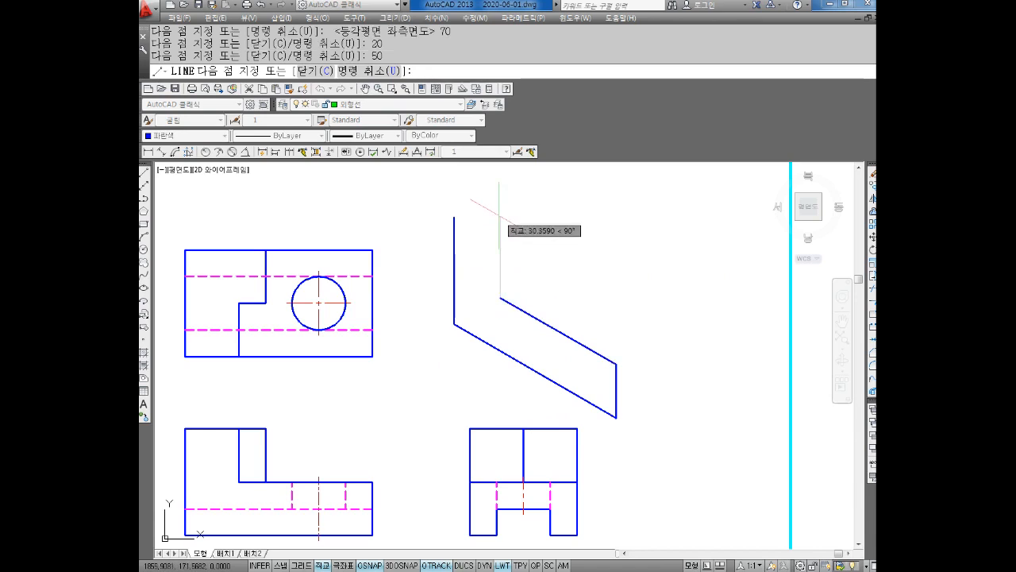
{"action": "type", "text": "20"}
{"action": "key", "text": "Return"}
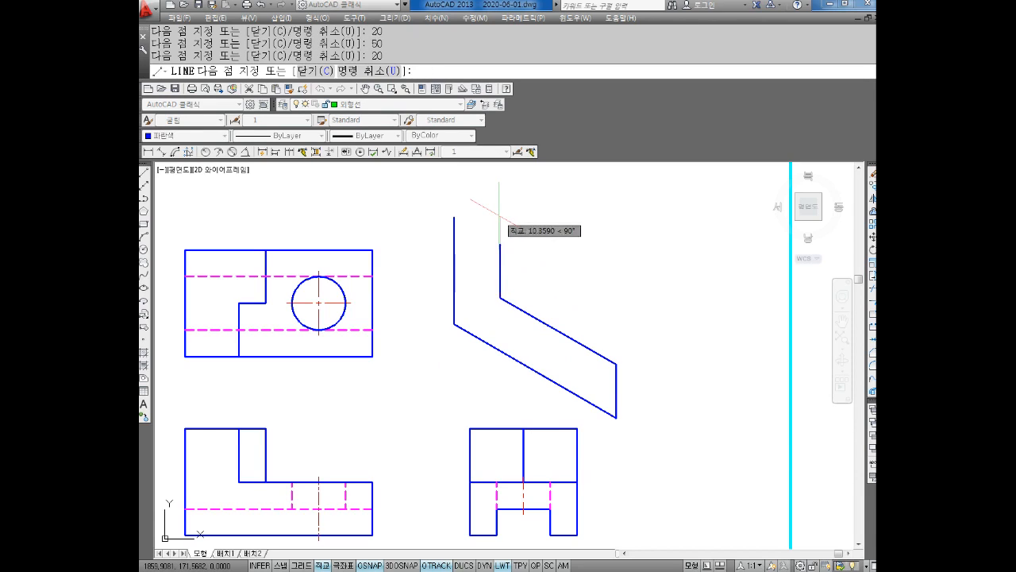
{"action": "type", "text": "20"}
{"action": "key", "text": "Return"}
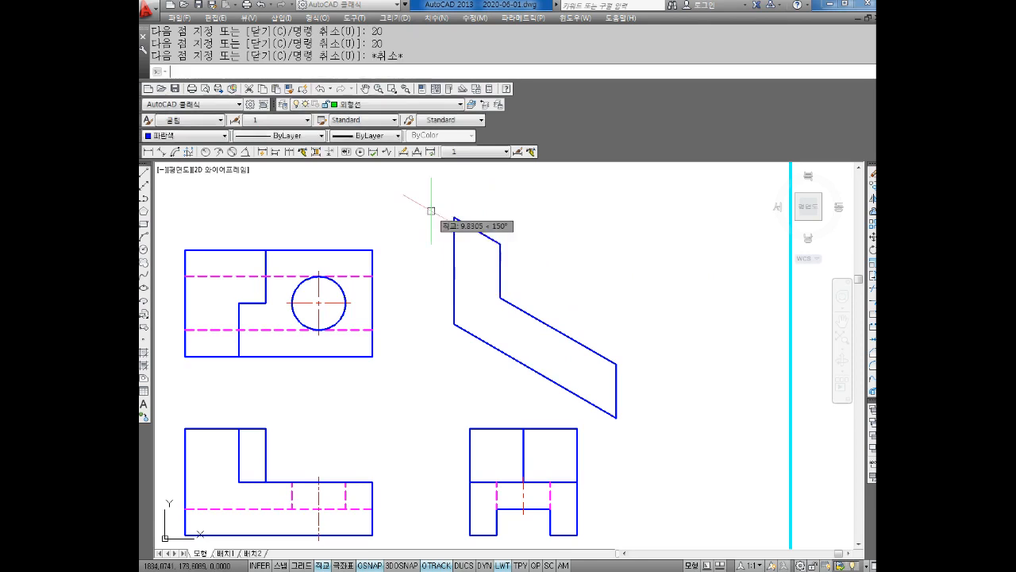
{"action": "key", "text": "Escape"}
{"action": "key", "text": "Escape"}
On the top isoplane, draw lines 40 at 30° and 30 at 330° from the left face's highest corner
{"action": "mouse_move", "coordinate": [459, 313]}
{"action": "middle_mouse_down"}
{"action": "mouse_move", "coordinate": [443, 326]}
{"action": "mouse_move", "coordinate": [461, 320]}
{"action": "middle_mouse_up"}
{"action": "key", "text": "Escape"}
{"action": "key", "text": "Escape"}
{"action": "key", "text": "F5"}
{"action": "key", "text": "Escape"}
{"action": "key", "text": "Escape"}
{"action": "type", "text": "l"}
{"action": "key", "text": "Return"}
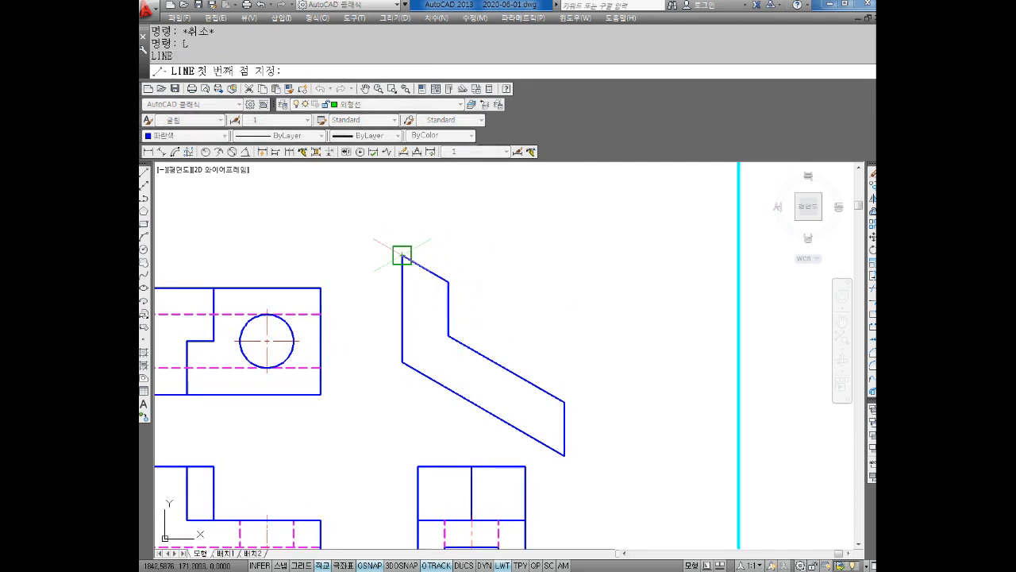
{"action": "left_click", "coordinate": [403, 256]}
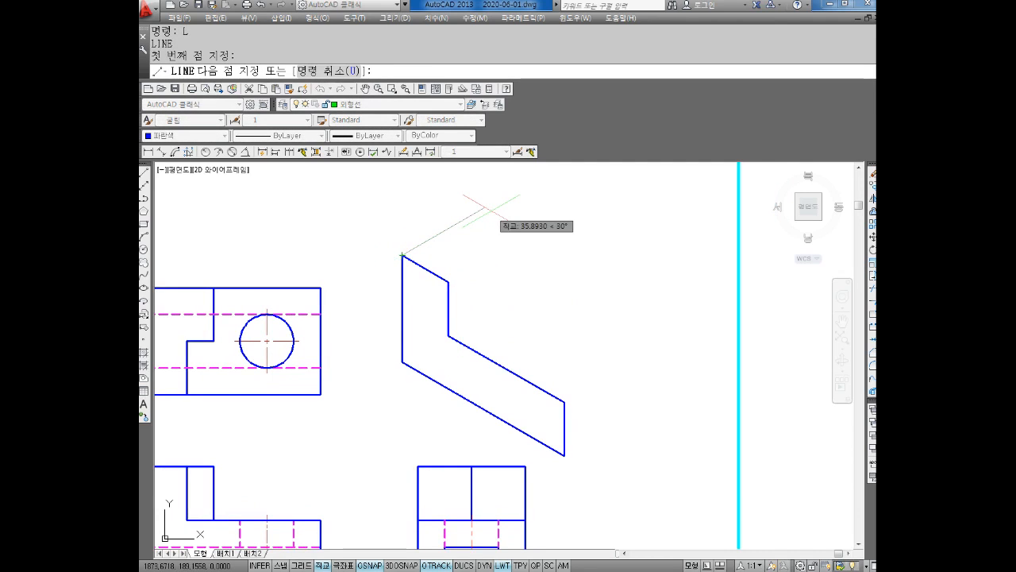
{"action": "type", "text": "40"}
{"action": "key", "text": "Return"}
{"action": "type", "text": "30"}
{"action": "key", "text": "Return"}
Close the stepped top face with lines 20 at 210°, 10 at 150° and 20 at 210° to the left face's corner
{"action": "type", "text": "2"}
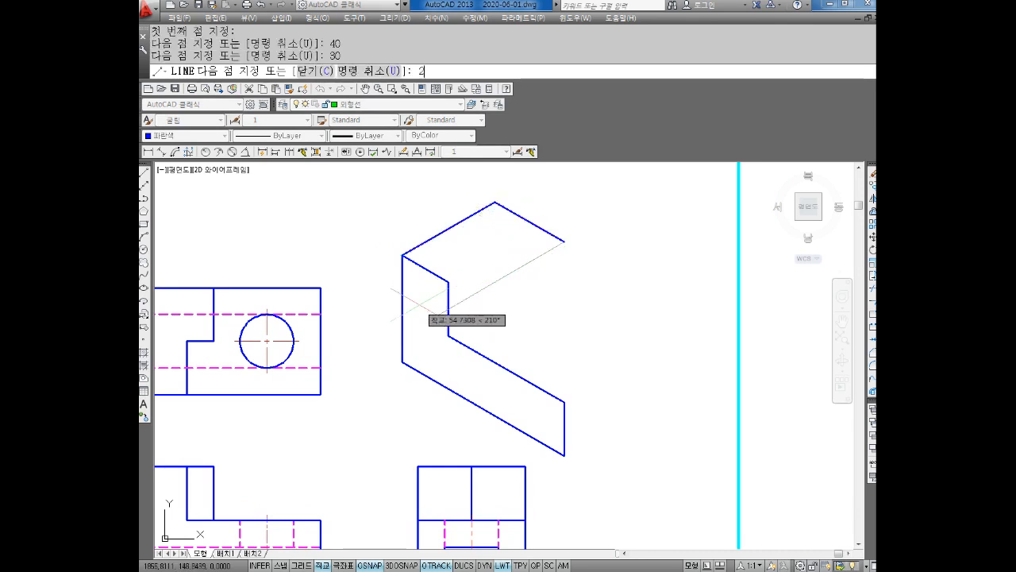
{"action": "type", "text": "0"}
{"action": "key", "text": "Return"}
{"action": "type", "text": "0"}
{"action": "key", "text": "Return"}
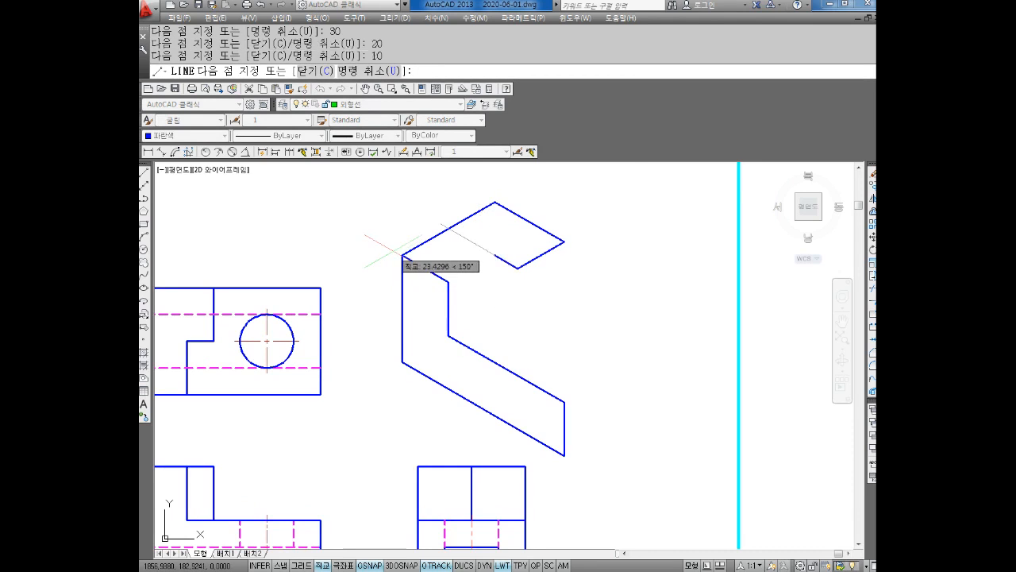
{"action": "type", "text": "20"}
{"action": "key", "text": "Return"}
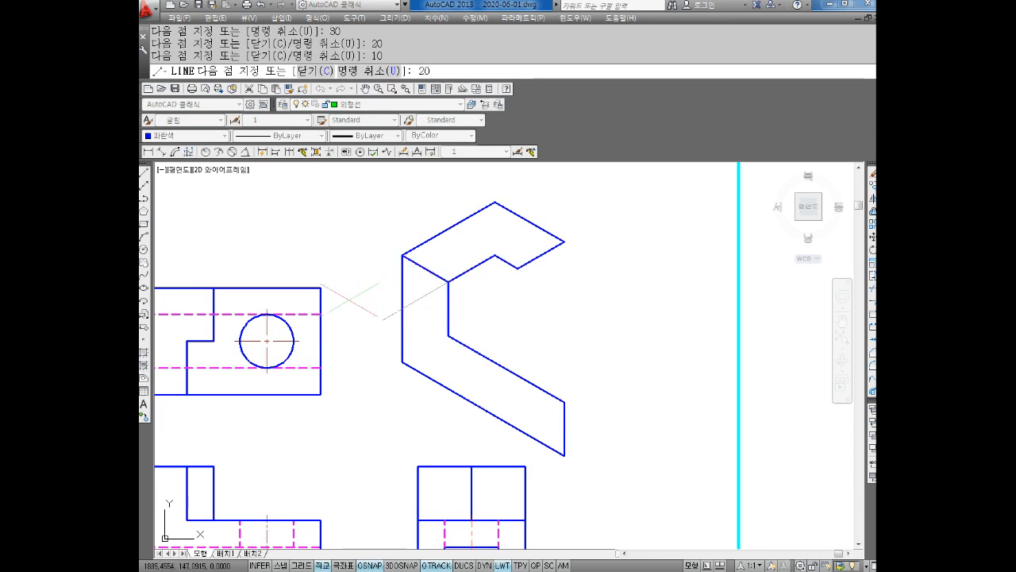
{"action": "middle_click_drag", "start_coordinate": [556, 378], "coordinate": [529, 357]}
{"action": "key", "text": "Escape"}
{"action": "key", "text": "Escape"}
{"action": "key", "text": "Escape"}
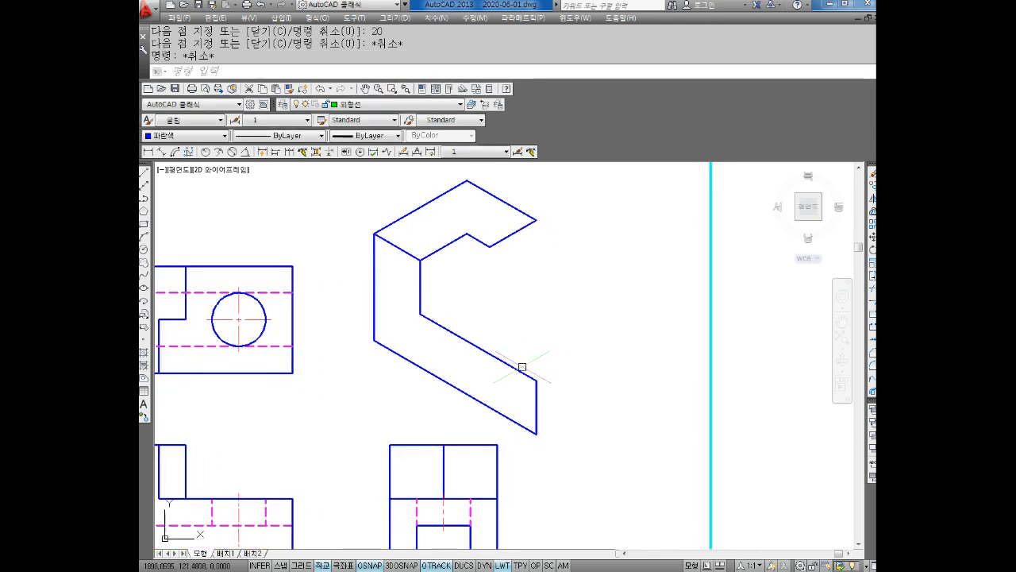
From the left face's inner corner, draw lines 20 at 30°, 10 at 330° and 20 at 30°, then up to the top face's right corner
{"action": "type", "text": "L"}
{"action": "key", "text": "Return"}
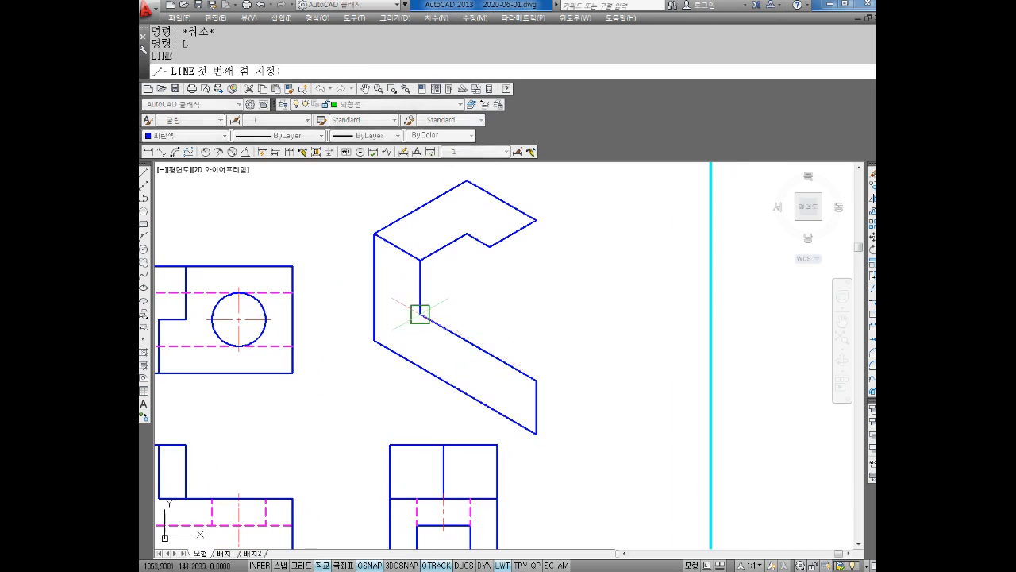
{"action": "left_click", "coordinate": [420, 313]}
{"action": "type", "text": "20"}
{"action": "key", "text": "Return"}
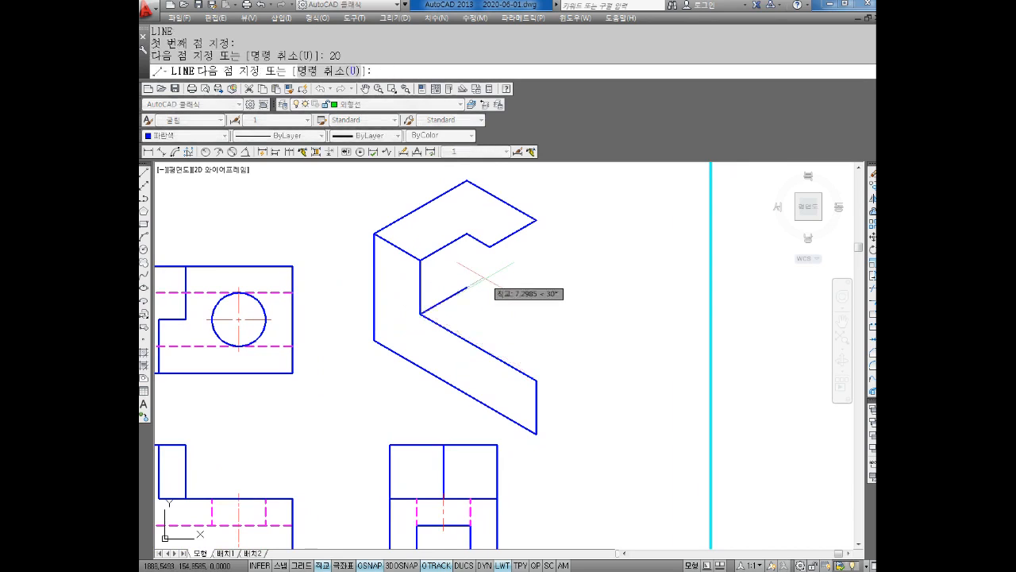
{"action": "type", "text": "10"}
{"action": "key", "text": "Return"}
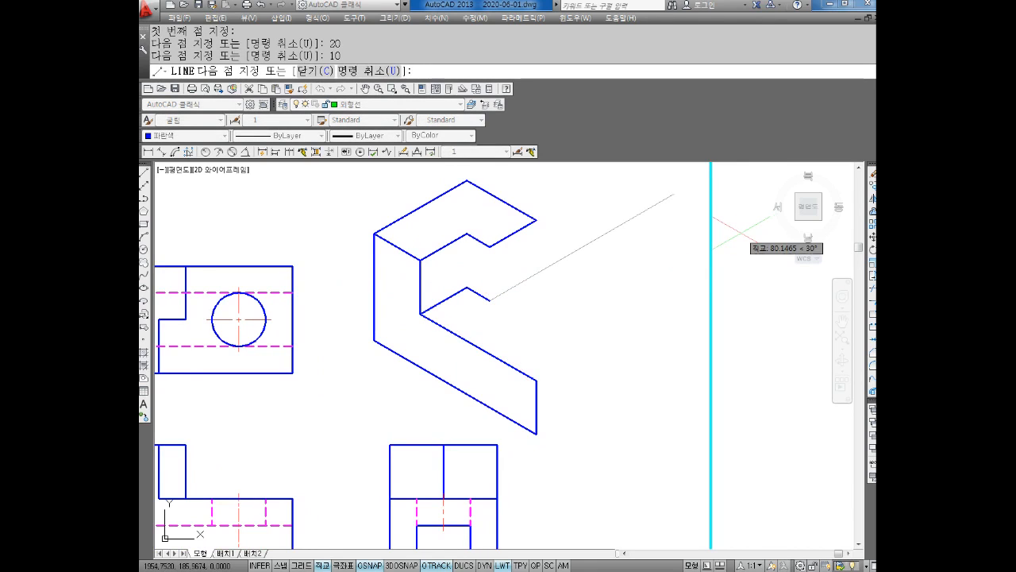
{"action": "type", "text": "20"}
{"action": "key", "text": "Return"}
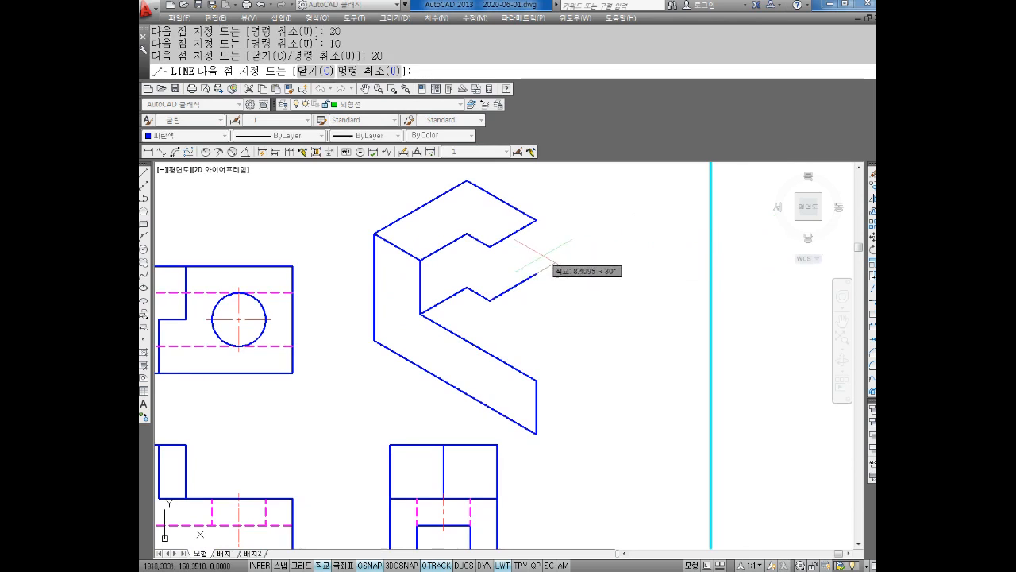
{"action": "left_click", "coordinate": [537, 220]}
{"action": "key", "text": "Return"}
Draw the two vertical edges connecting the top face's step corners to the matching corners below
{"action": "key", "text": "Return"}
{"action": "left_click", "coordinate": [490, 247]}
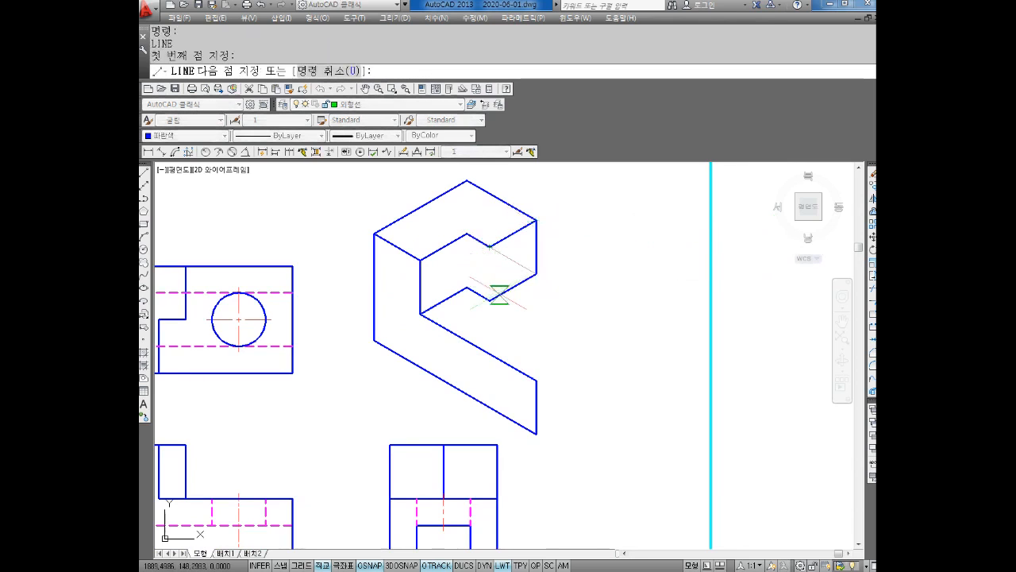
{"action": "left_click", "coordinate": [490, 300]}
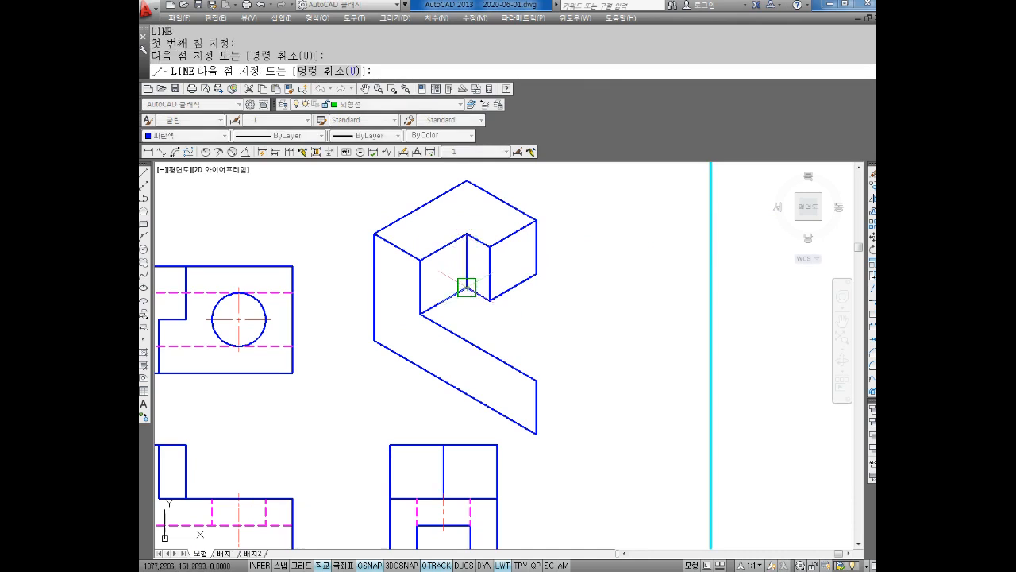
{"action": "key", "text": "Escape"}
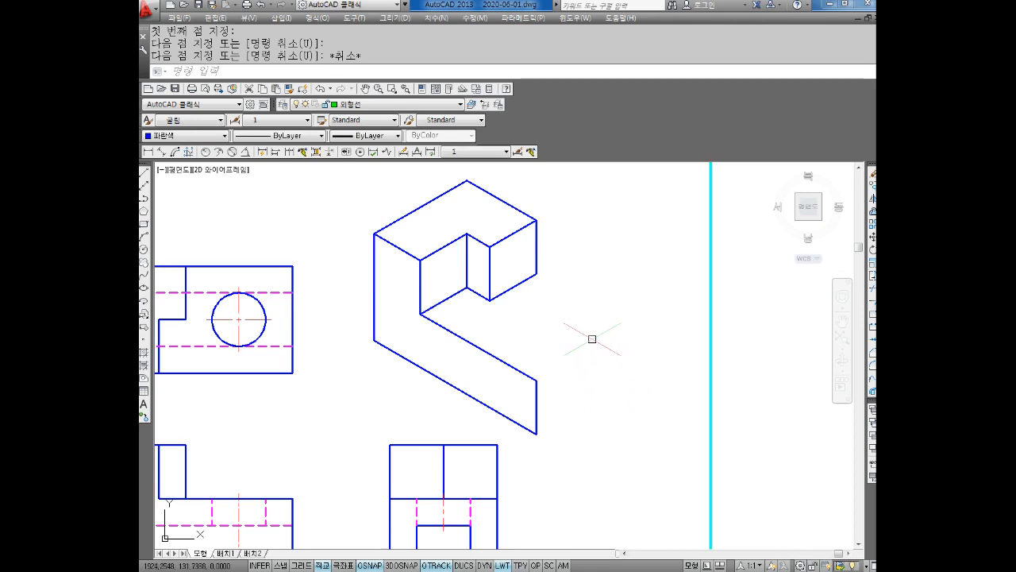
Outline the lower block's top face with lines 40 at 330° and 40 at 210° from the raised block's lower right corner
{"action": "middle_click_drag", "start_coordinate": [578, 365], "coordinate": [538, 360]}
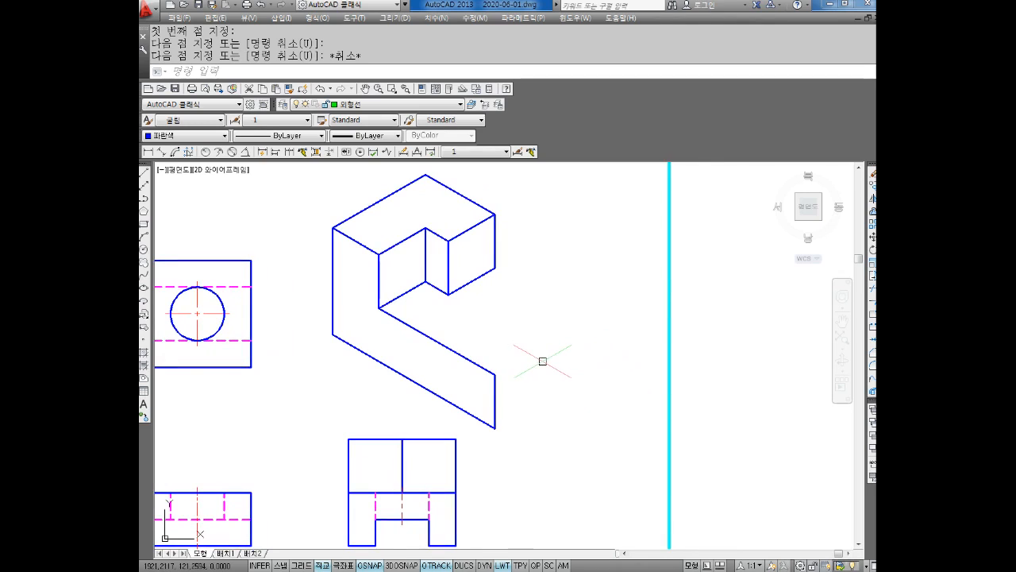
{"action": "key", "text": "Escape"}
{"action": "type", "text": "L"}
{"action": "key", "text": "Return"}
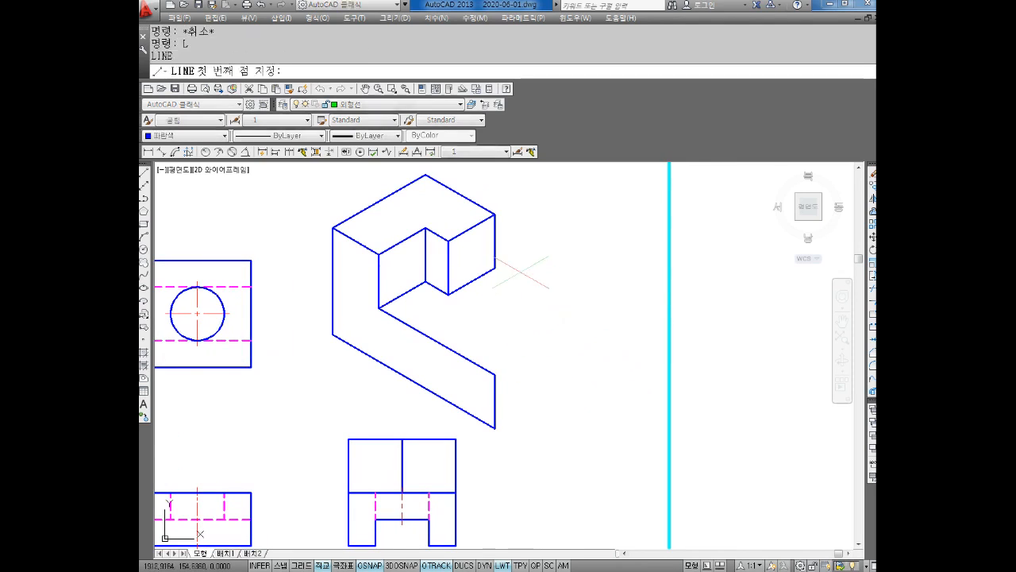
{"action": "left_click", "coordinate": [496, 268]}
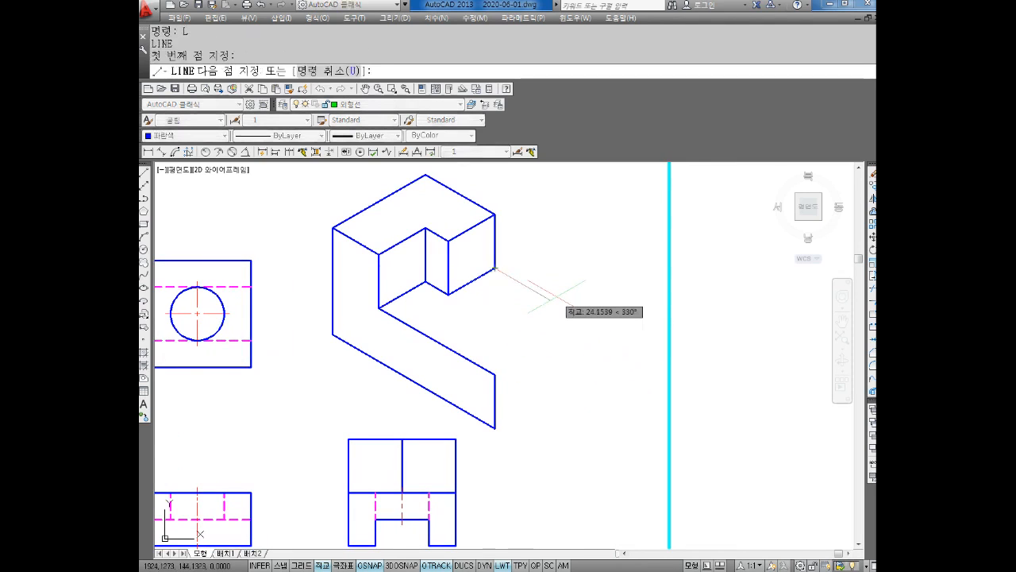
{"action": "type", "text": "40"}
{"action": "key", "text": "Return"}
{"action": "type", "text": "4"}
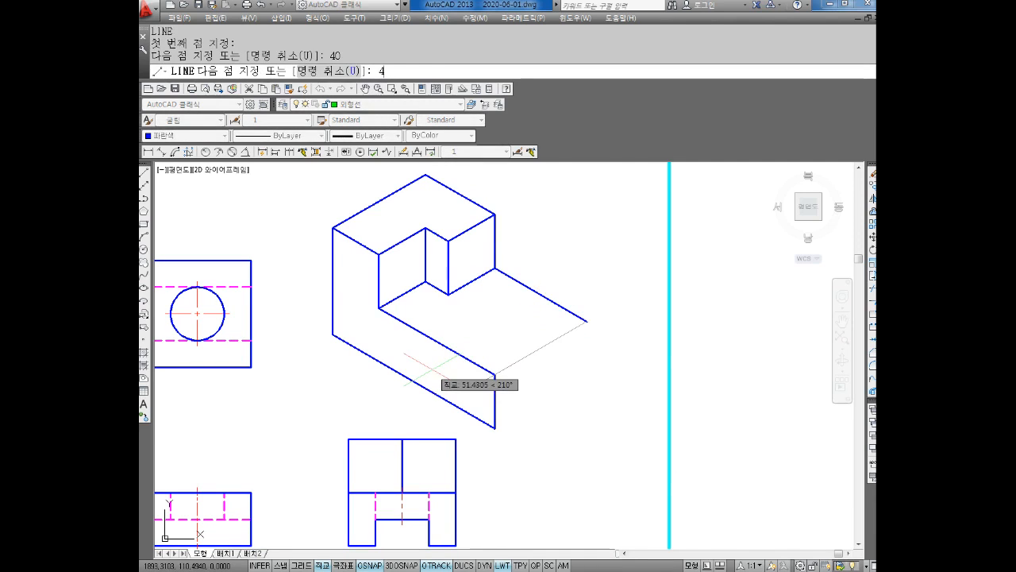
{"action": "type", "text": "0"}
{"action": "key", "text": "Return"}
{"action": "key", "text": "Escape"}
From the lower block's right top corner, draw lines 20 at 270° and 10 at 210° on the right isoplane
{"action": "key", "text": "Return"}
{"action": "left_click", "coordinate": [587, 321]}
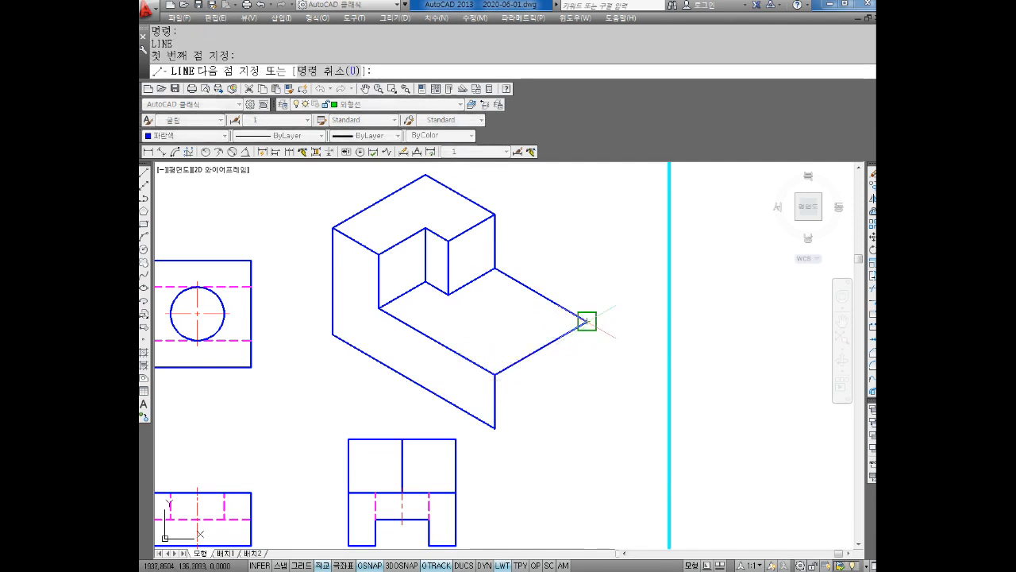
{"action": "key", "text": "F5"}
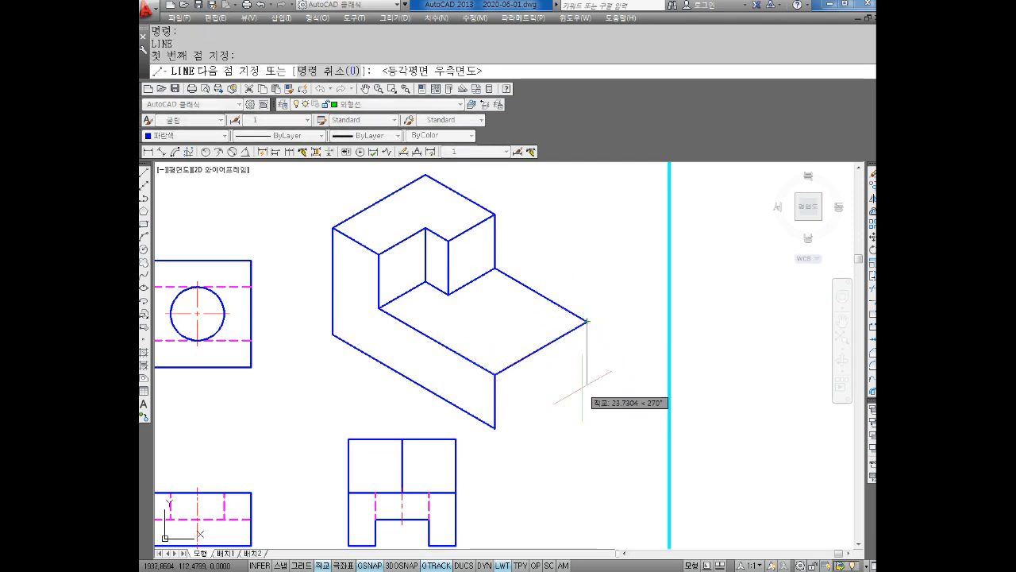
{"action": "type", "text": "20"}
{"action": "key", "text": "Return"}
{"action": "type", "text": "1"}
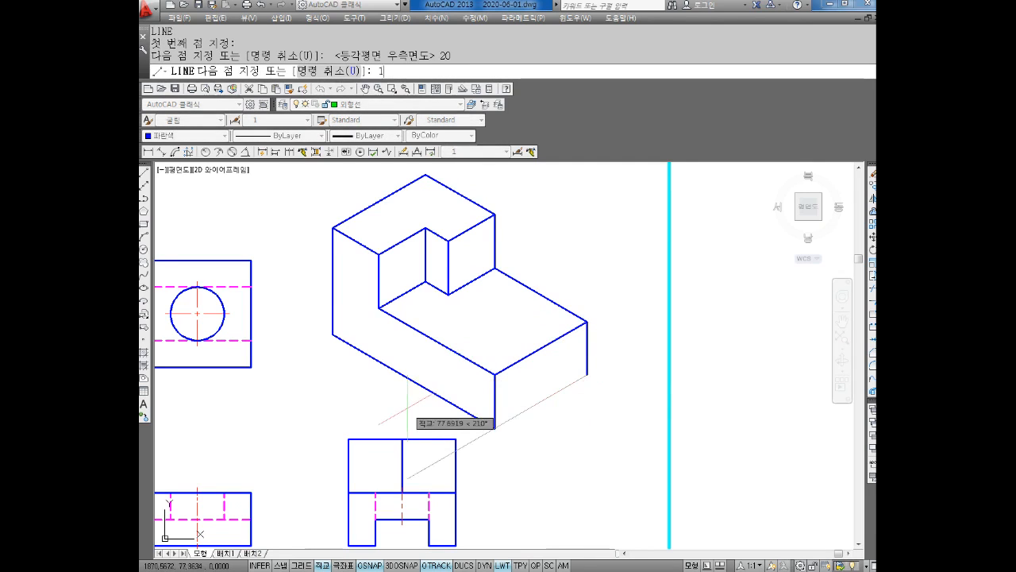
{"action": "type", "text": "0"}
{"action": "key", "text": "Return"}
Outline the end face's notch with lines 10 up, 20 at 210° and 10 down, closing 10 at 210° to the left face's lower corner
{"action": "type", "text": "1"}
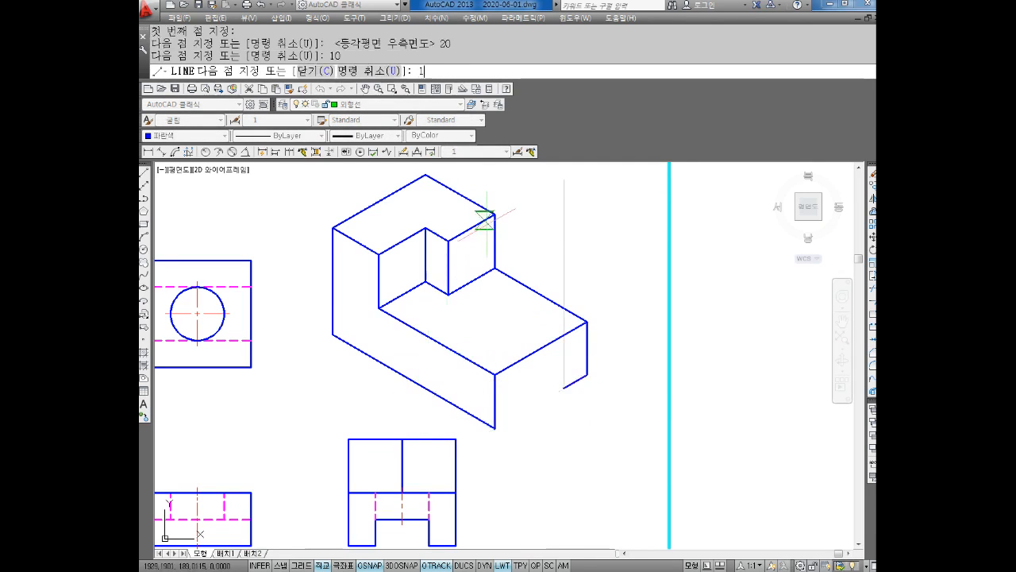
{"action": "type", "text": "0"}
{"action": "key", "text": "Return"}
{"action": "type", "text": "20"}
{"action": "key", "text": "Return"}
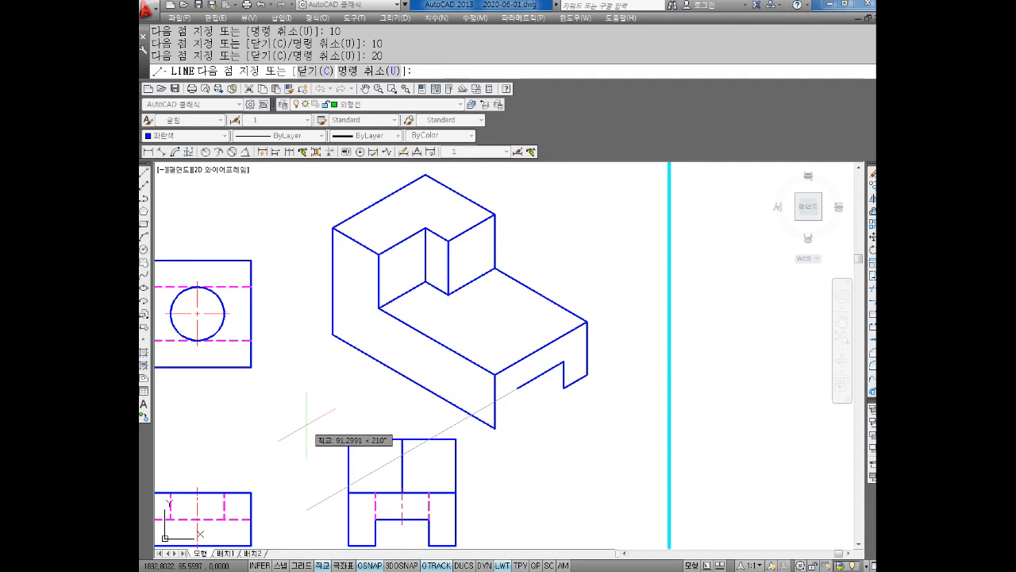
{"action": "type", "text": "10"}
{"action": "key", "text": "Return"}
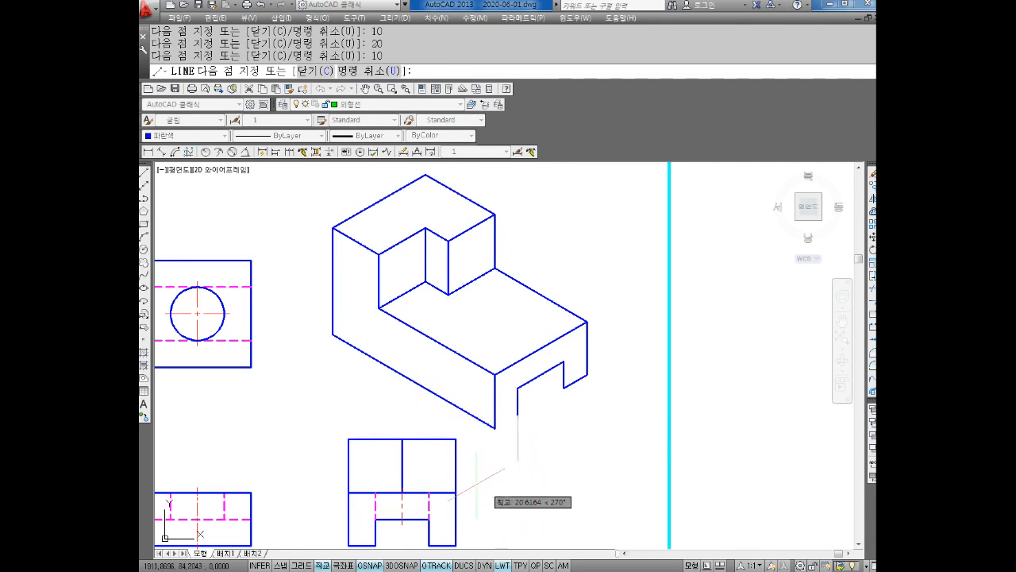
{"action": "type", "text": "10"}
{"action": "key", "text": "Return"}
{"action": "key", "text": "Escape"}
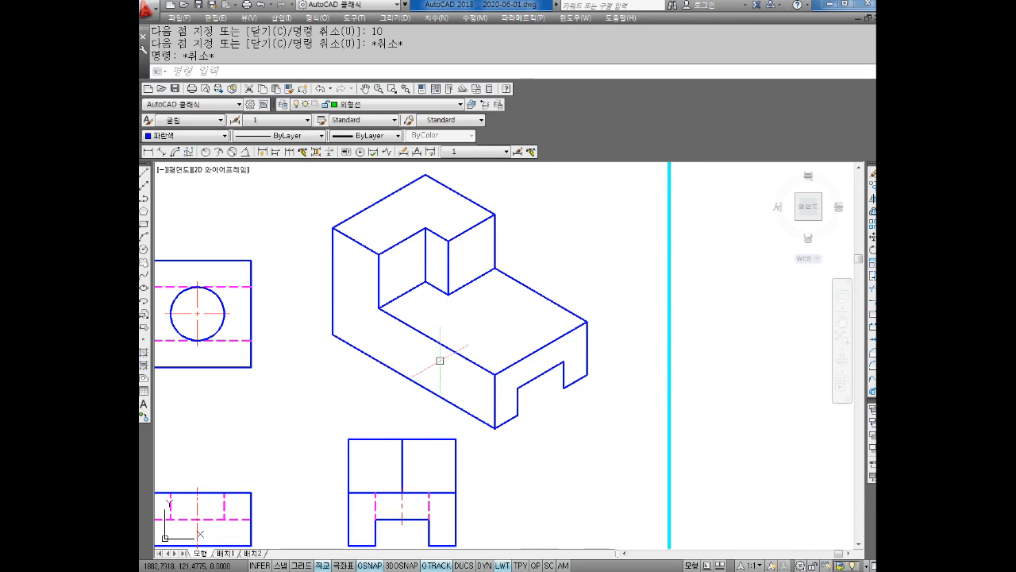
Draw a line at 150° on the left isoplane from the notch's lower right corner past the notch's upper edge
{"action": "scroll", "coordinate": [584, 373], "scroll_direction": "up", "scroll_amount": 2}
{"action": "type", "text": "L"}
{"action": "key", "text": "Return"}
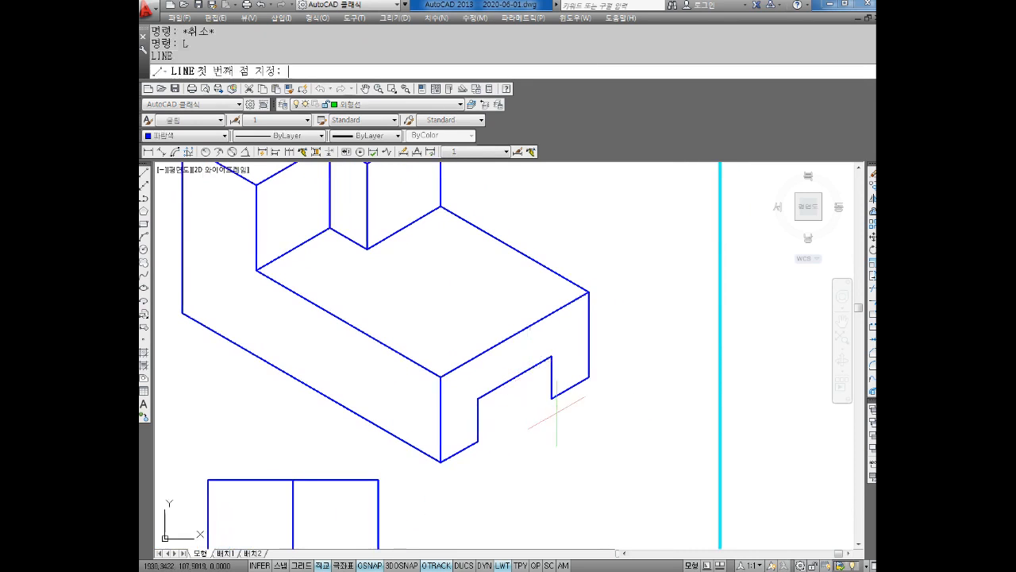
{"action": "left_click", "coordinate": [556, 411]}
{"action": "key", "text": "F5"}
{"action": "key", "text": "Escape"}
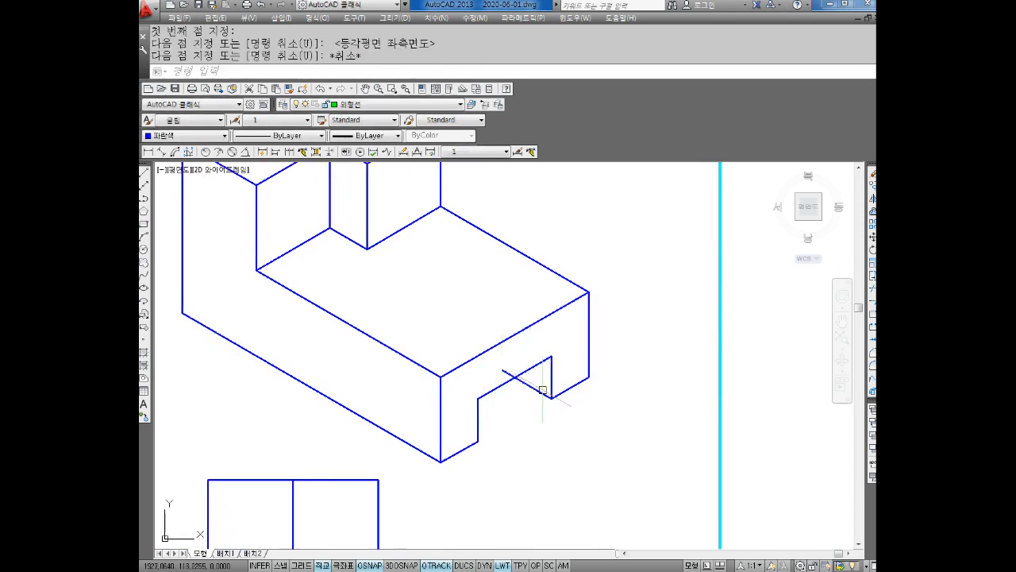
Trim the part of the 150° line that extends beyond the notch's upper edge
{"action": "type", "text": "tr"}
{"action": "key", "text": "Return"}
{"action": "key", "text": "Return"}
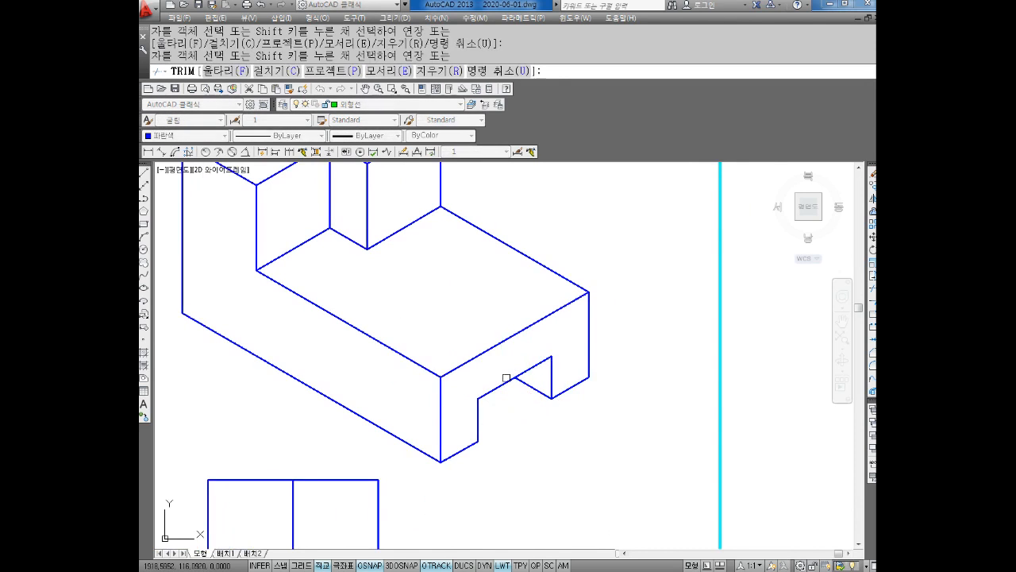
{"action": "scroll", "coordinate": [506, 378], "scroll_direction": "down", "scroll_amount": 2}
{"action": "key", "text": "Escape"}
{"action": "scroll", "coordinate": [516, 413], "scroll_direction": "up", "scroll_amount": 4}
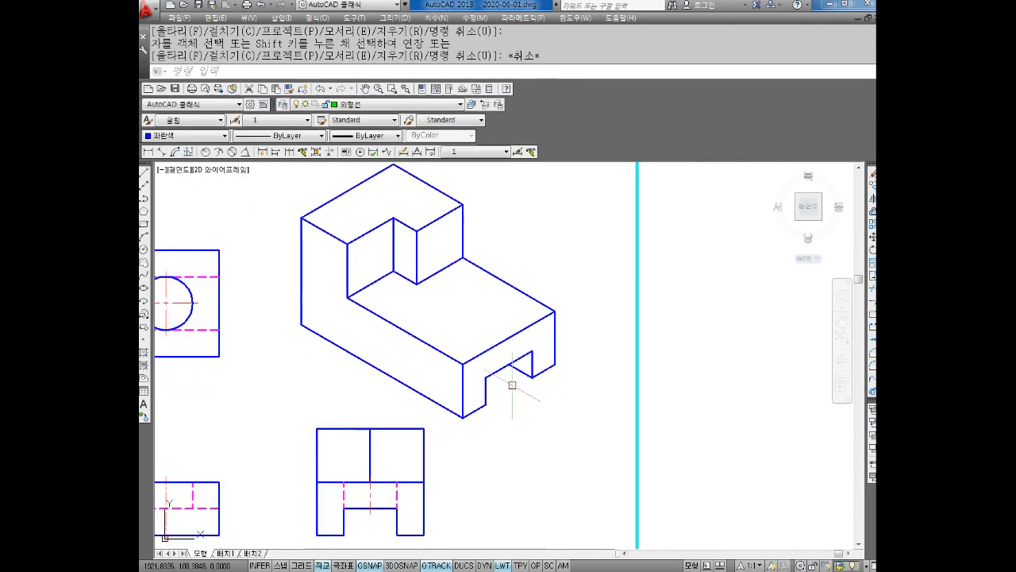
{"action": "left_click", "coordinate": [512, 407]}
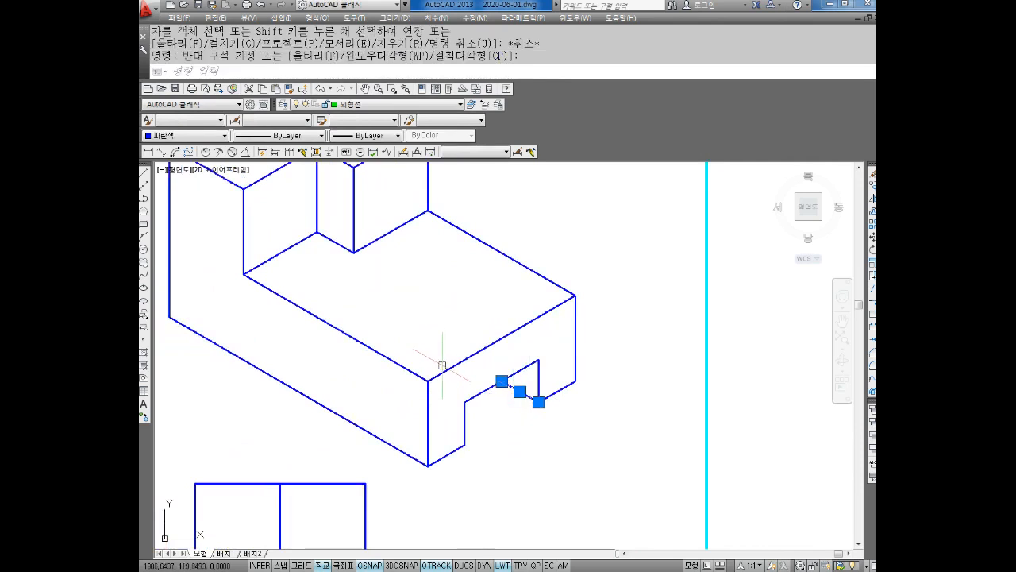
{"action": "key", "text": "Escape"}
{"action": "key", "text": "Escape"}
{"action": "mouse_move", "coordinate": [468, 396]}
{"action": "middle_mouse_down"}
{"action": "mouse_move", "coordinate": [508, 392]}
{"action": "mouse_move", "coordinate": [517, 439]}
{"action": "middle_mouse_up"}
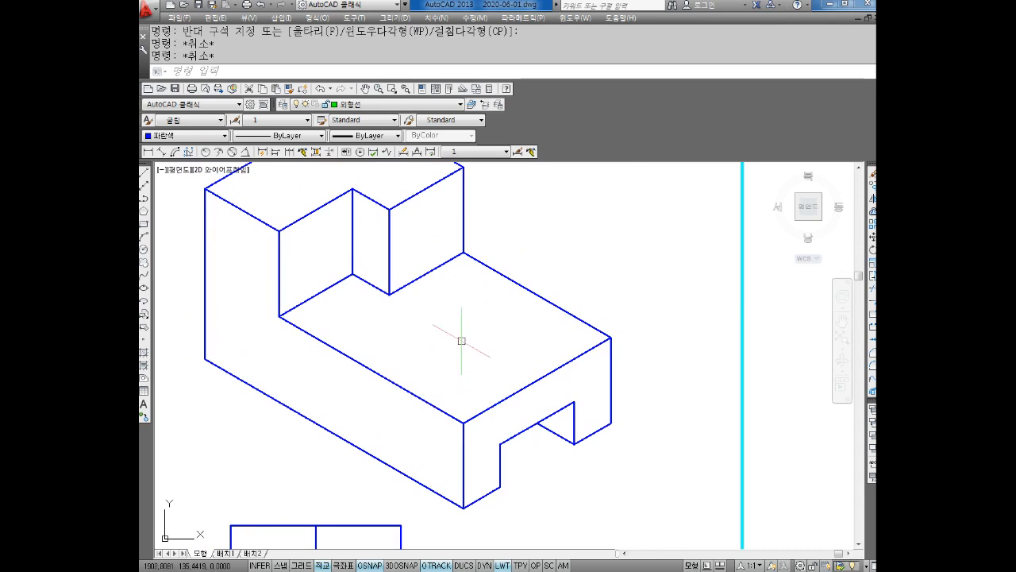
{"action": "key", "text": "Escape"}
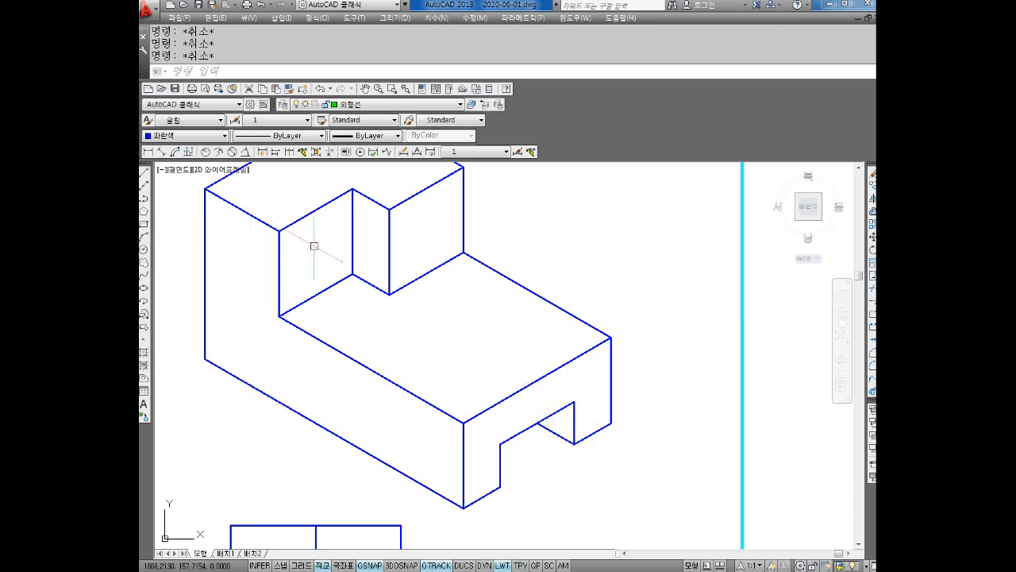
Set the current colour to red and draw a construction line 20 at 150° from the lower block's right top corner
{"action": "left_click", "coordinate": [163, 136]}
{"action": "left_click", "coordinate": [167, 167]}
{"action": "type", "text": "L"}
{"action": "key", "text": "Return"}
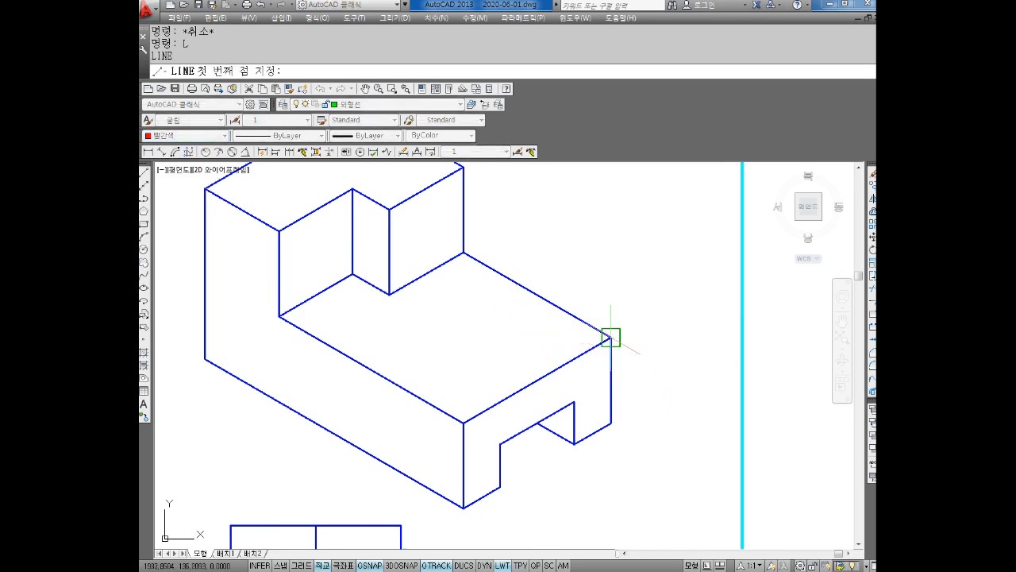
{"action": "left_click", "coordinate": [610, 338]}
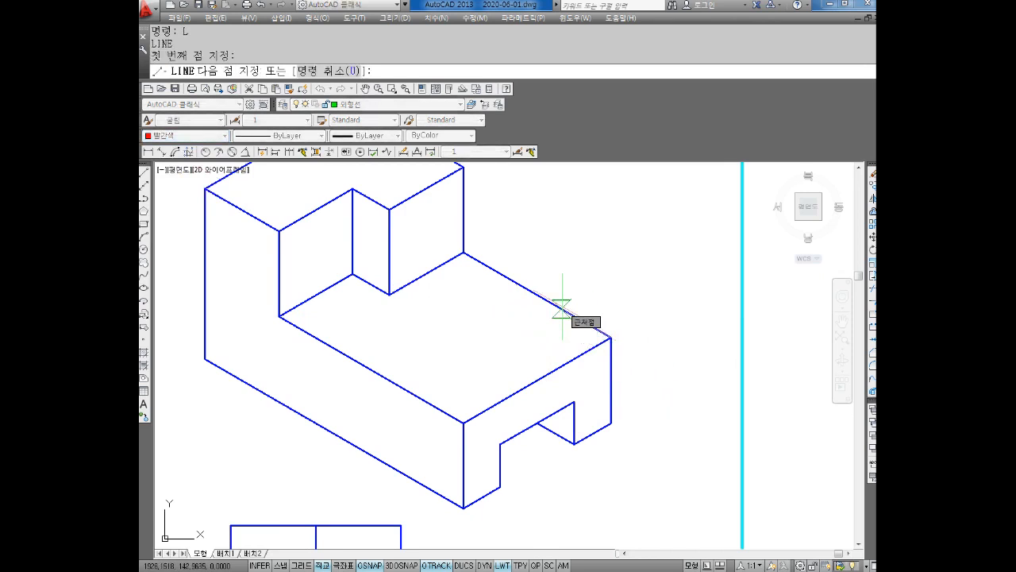
{"action": "type", "text": "20"}
{"action": "key", "text": "Return"}
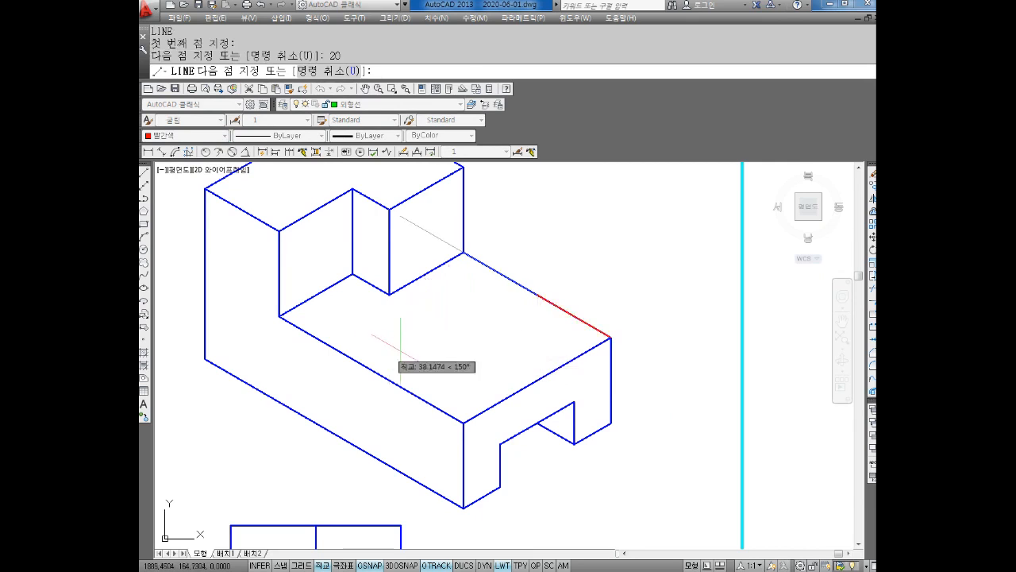
Continue the red construction line 20 at 210° across the lower block's top face on the top isoplane
{"action": "key", "text": "F5"}
{"action": "type", "text": "20"}
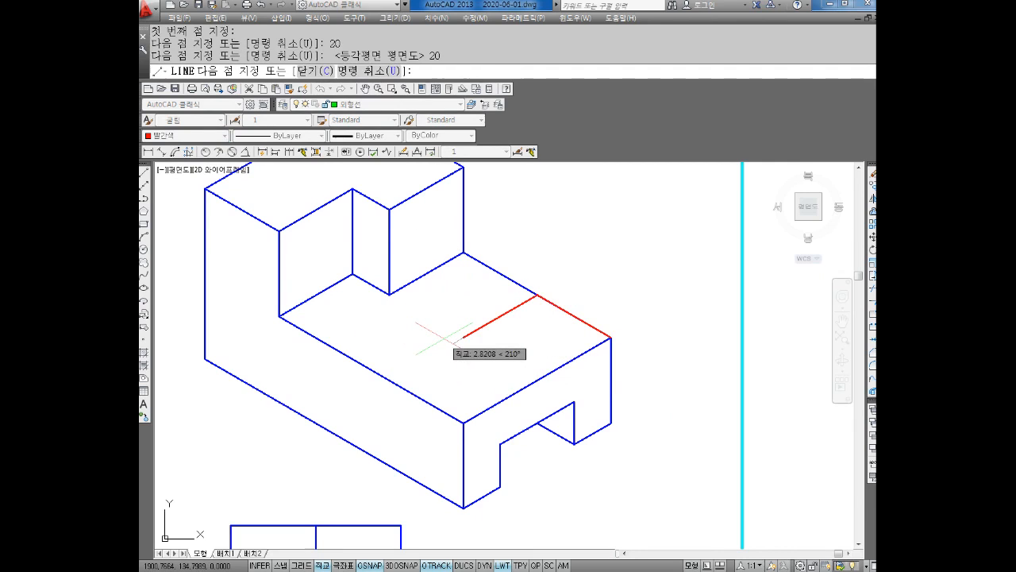
{"action": "key", "text": "Return"}
{"action": "key", "text": "Escape"}
{"action": "key", "text": "Escape"}
{"action": "key", "text": "Escape"}
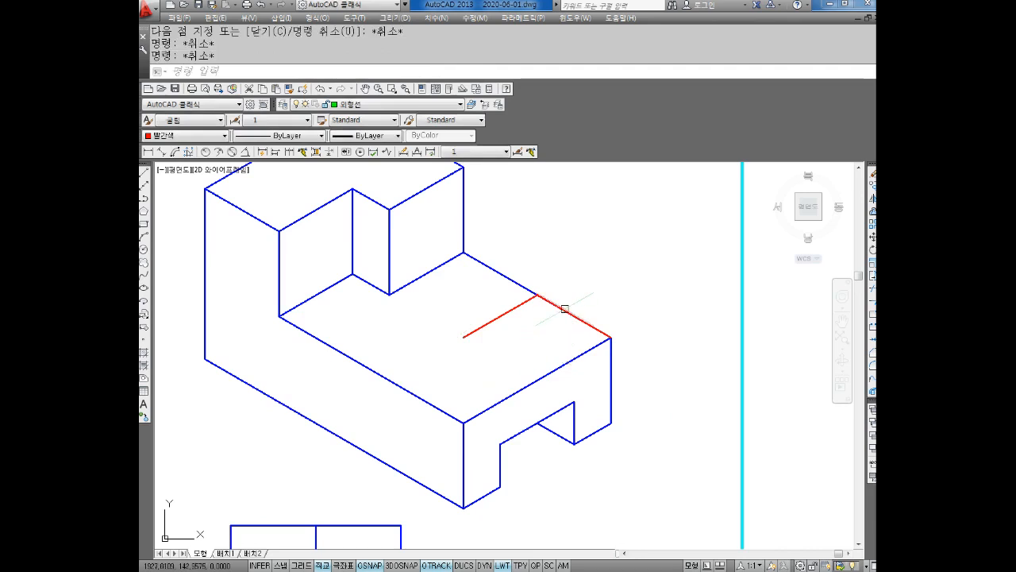
{"action": "left_click", "coordinate": [565, 308]}
{"action": "left_click", "coordinate": [500, 316]}
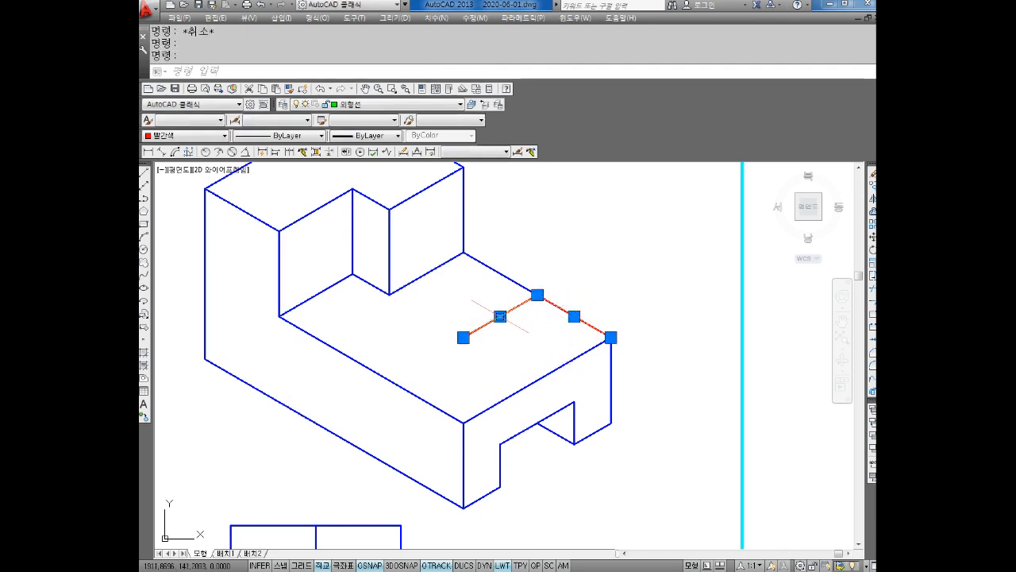
{"action": "right_click", "coordinate": [508, 333]}
{"action": "key", "text": "Escape"}
{"action": "key", "text": "Escape"}
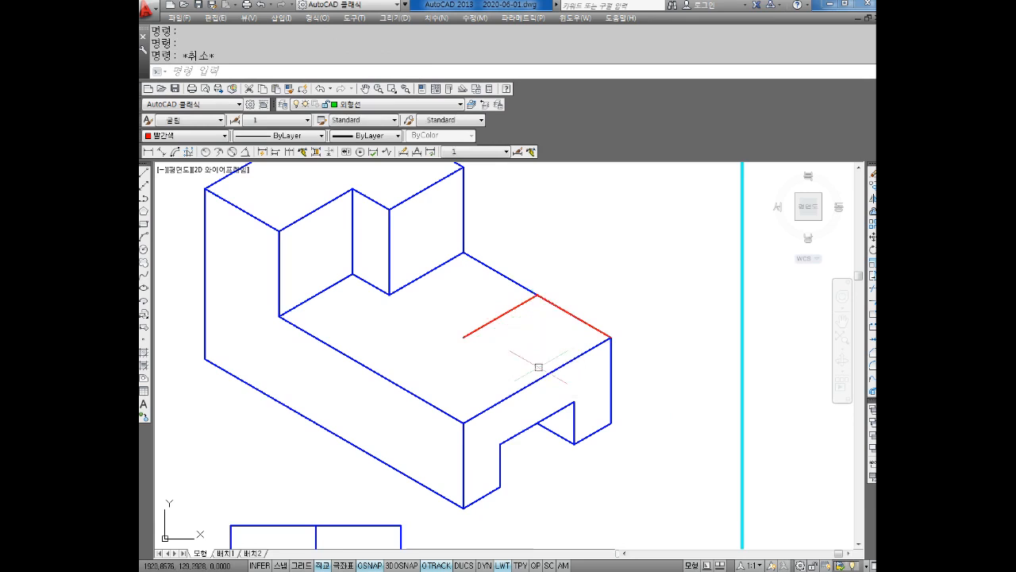
Draw a small circle about 3 in radius, centred on the inner end of the red construction line
{"action": "key", "text": "Return"}
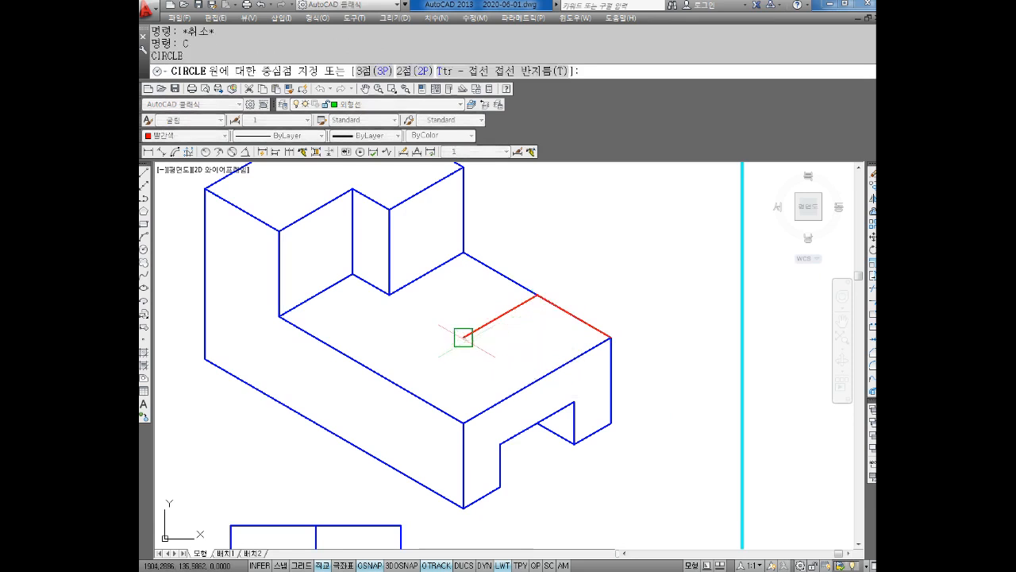
{"action": "left_click", "coordinate": [464, 338]}
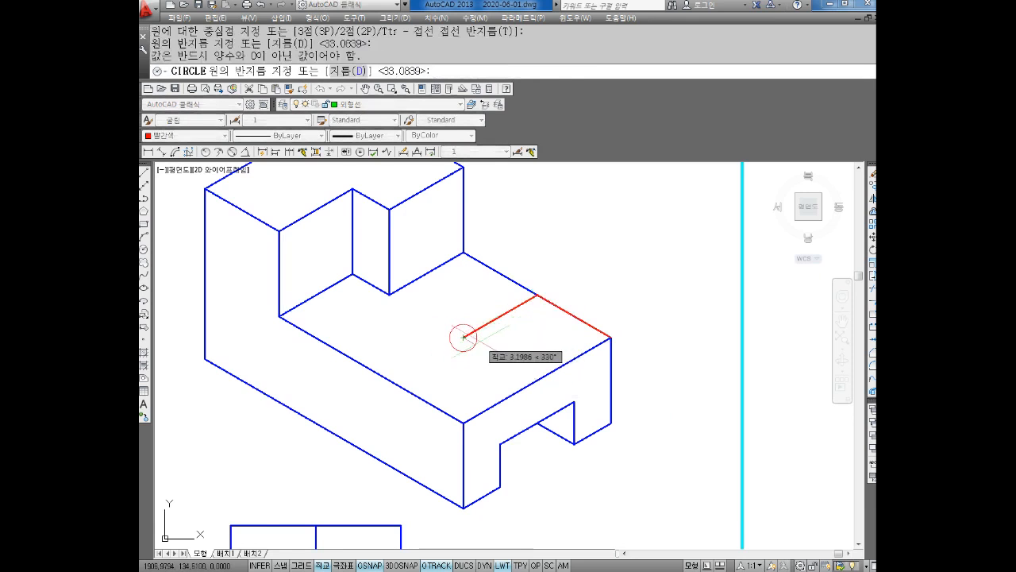
{"action": "left_click", "coordinate": [473, 344]}
{"action": "key", "text": "Escape"}
{"action": "key", "text": "Escape"}
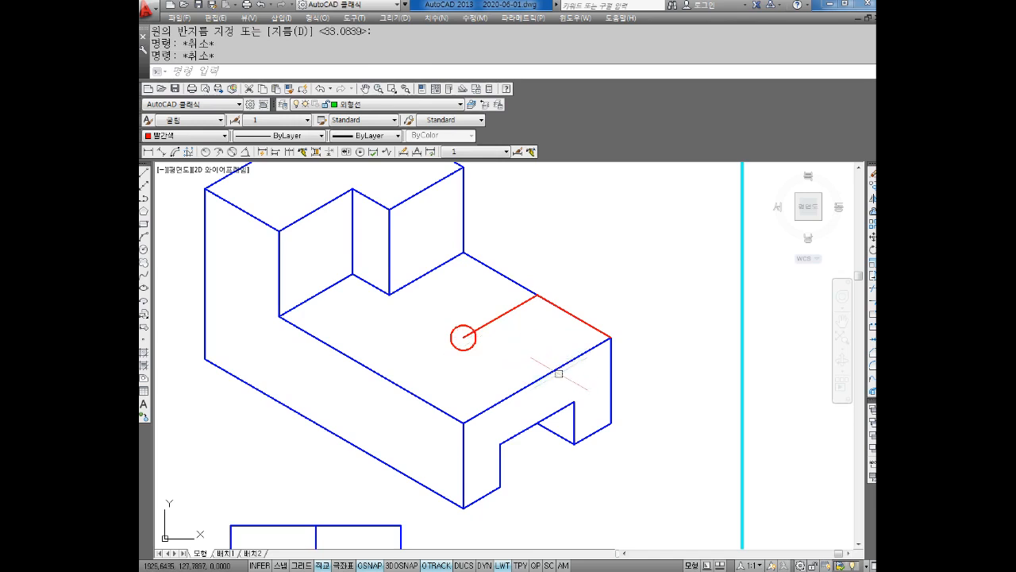
Set the current colour to blue and erase the small red circle on the top face
{"action": "left_click", "coordinate": [187, 136]}
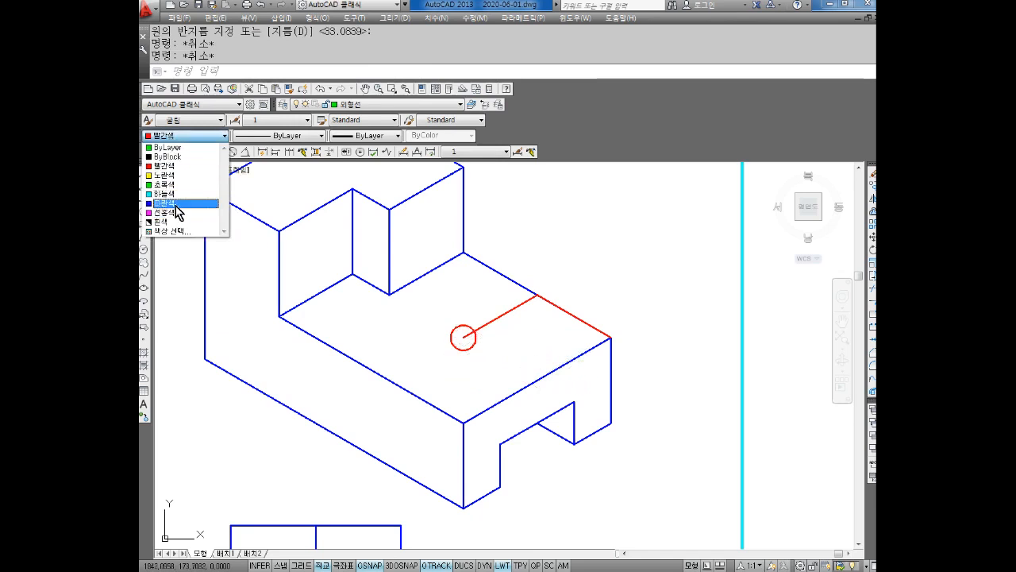
{"action": "left_click", "coordinate": [179, 203]}
{"action": "left_click", "coordinate": [454, 345]}
{"action": "key", "text": "Delete"}
{"action": "key", "text": "Escape"}
{"action": "key", "text": "Escape"}
Draw an isocircle with radius 10 on the top isoplane, centred on the inner end of the red construction line
{"action": "type", "text": "EL"}
{"action": "key", "text": "Return"}
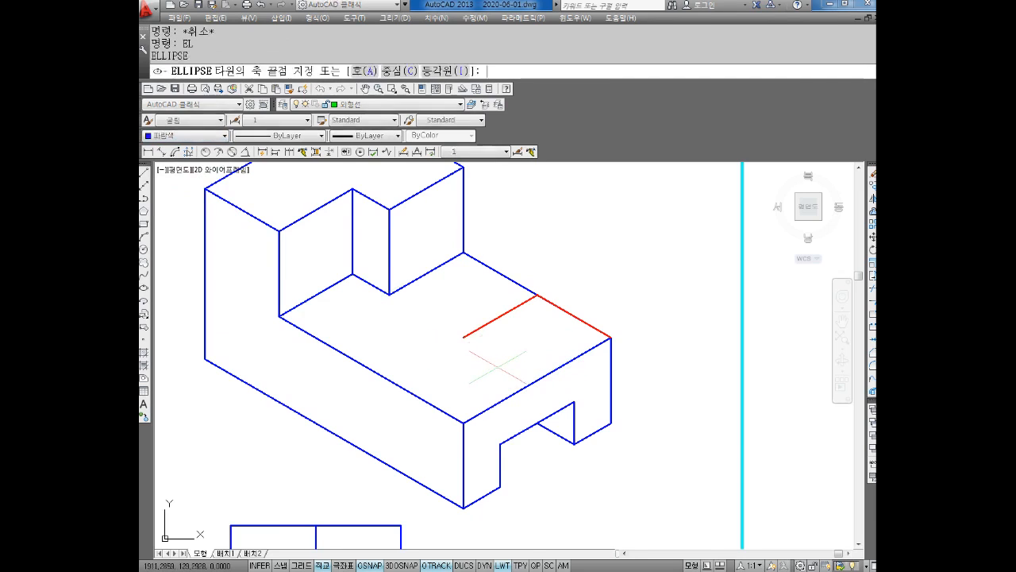
{"action": "type", "text": "I"}
{"action": "key", "text": "Return"}
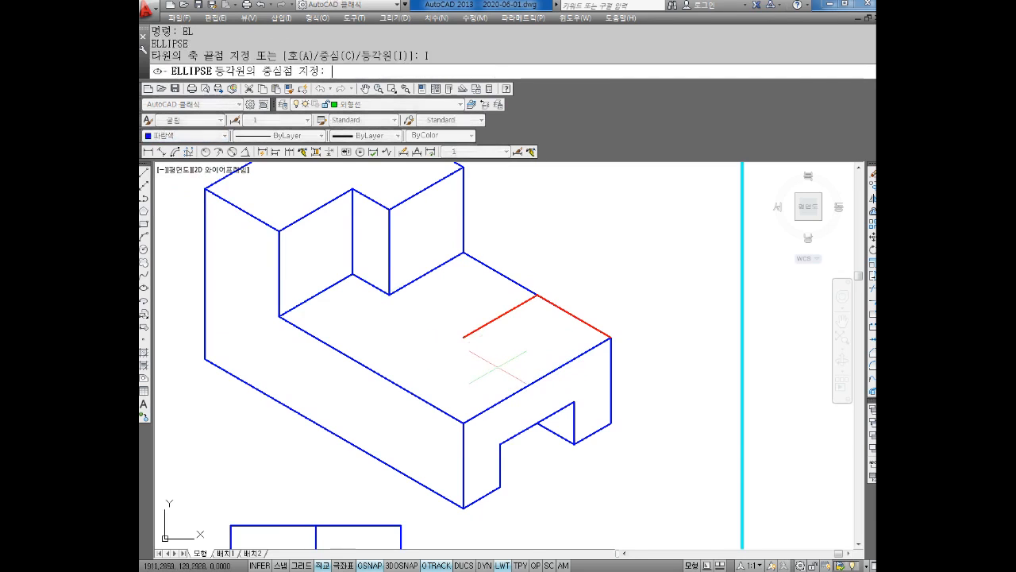
{"action": "left_click", "coordinate": [463, 338]}
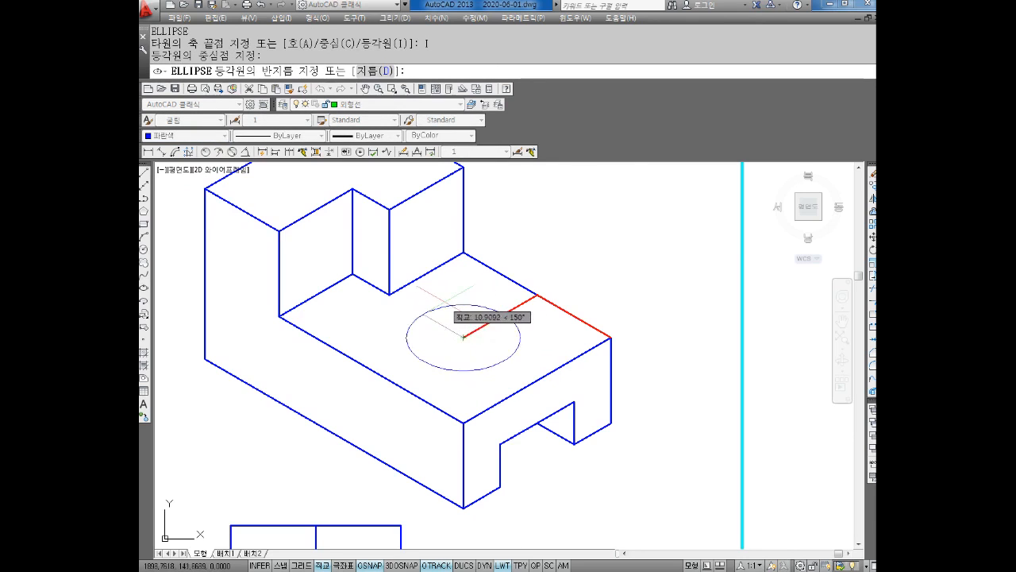
{"action": "type", "text": "10"}
{"action": "key", "text": "Return"}
{"action": "key", "text": "Escape"}
{"action": "key", "text": "Escape"}
Draw a vertical line 10 down from the isocircle's centre on the right isoplane
{"action": "middle_click_drag", "start_coordinate": [515, 359], "coordinate": [514, 359]}
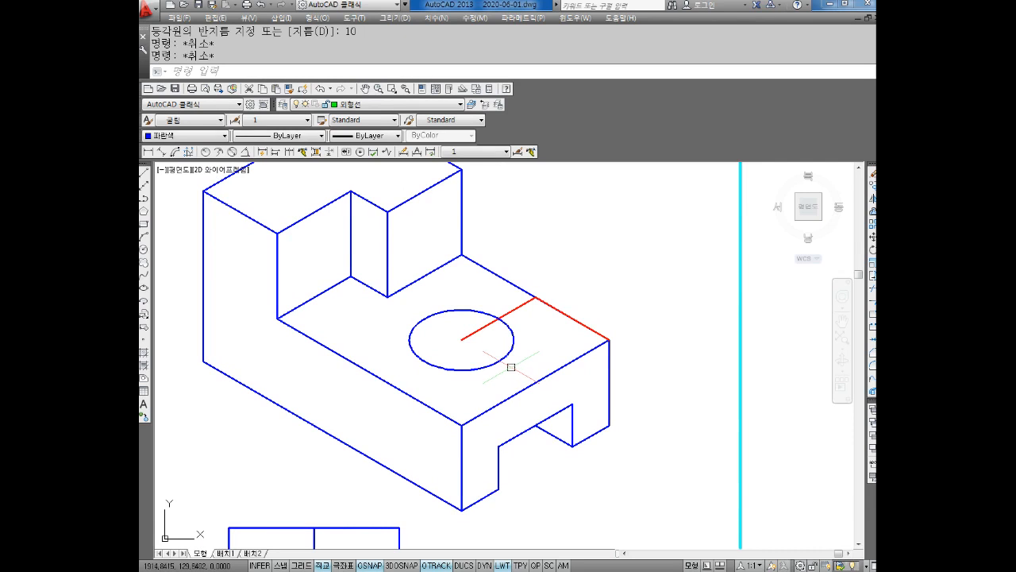
{"action": "middle_click_drag", "start_coordinate": [511, 367], "coordinate": [523, 381]}
{"action": "key", "text": "Escape"}
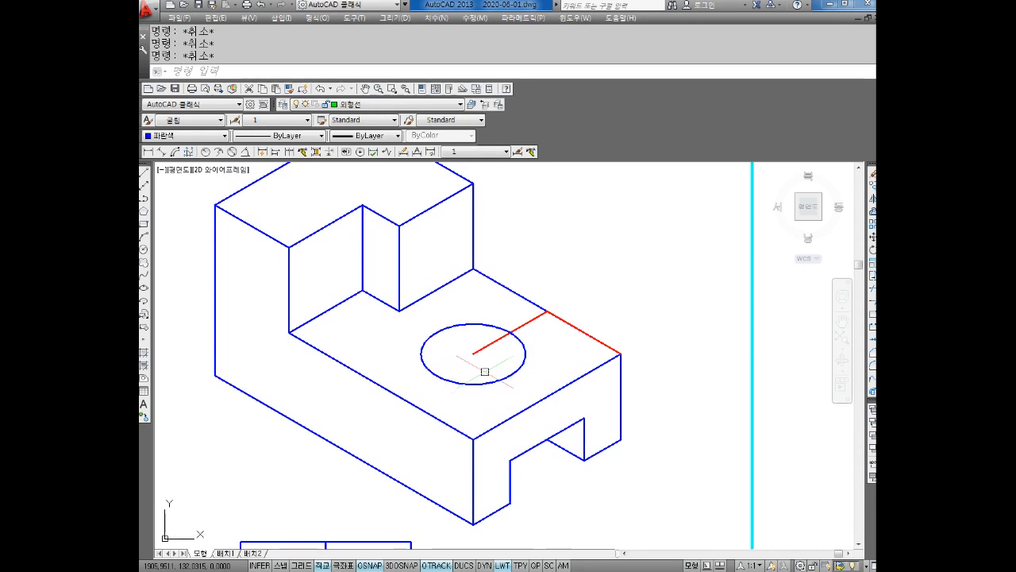
{"action": "type", "text": "L"}
{"action": "key", "text": "Return"}
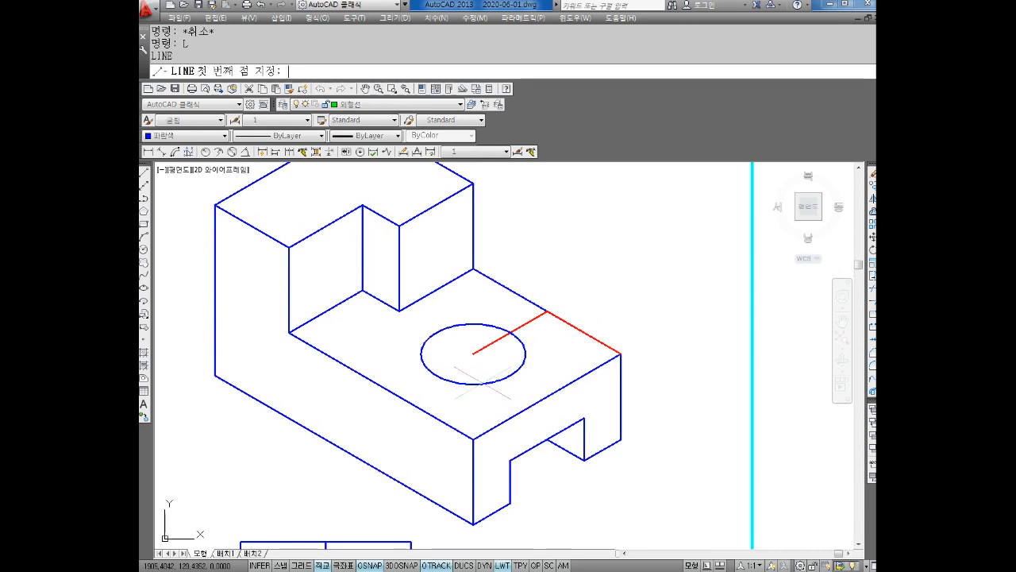
{"action": "left_click", "coordinate": [473, 352]}
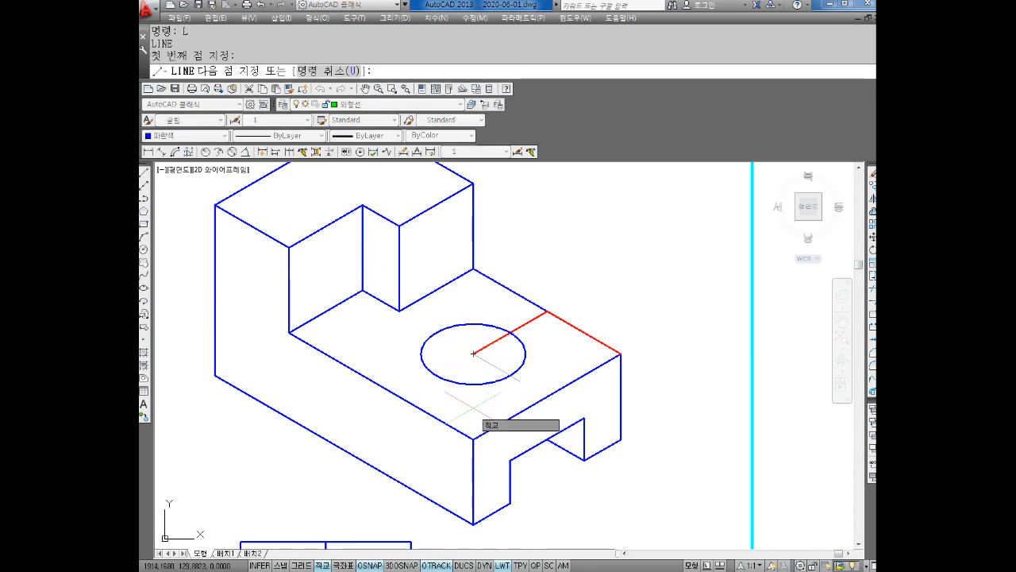
{"action": "key", "text": "F5"}
{"action": "type", "text": "10"}
{"action": "key", "text": "Return"}
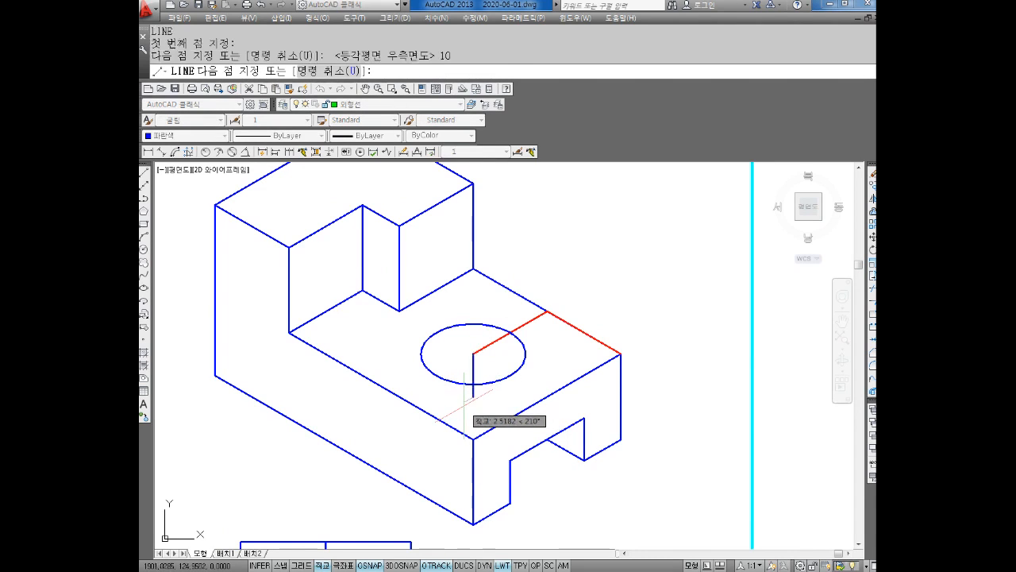
{"action": "key", "text": "Escape"}
Erase the two red construction lines on the lower block's top face
{"action": "scroll", "coordinate": [497, 371], "scroll_direction": "up", "scroll_amount": 4}
{"action": "key", "text": "Escape"}
{"action": "scroll", "coordinate": [463, 355], "scroll_direction": "down", "scroll_amount": 2}
{"action": "key", "text": "Escape"}
{"action": "left_click", "coordinate": [468, 328]}
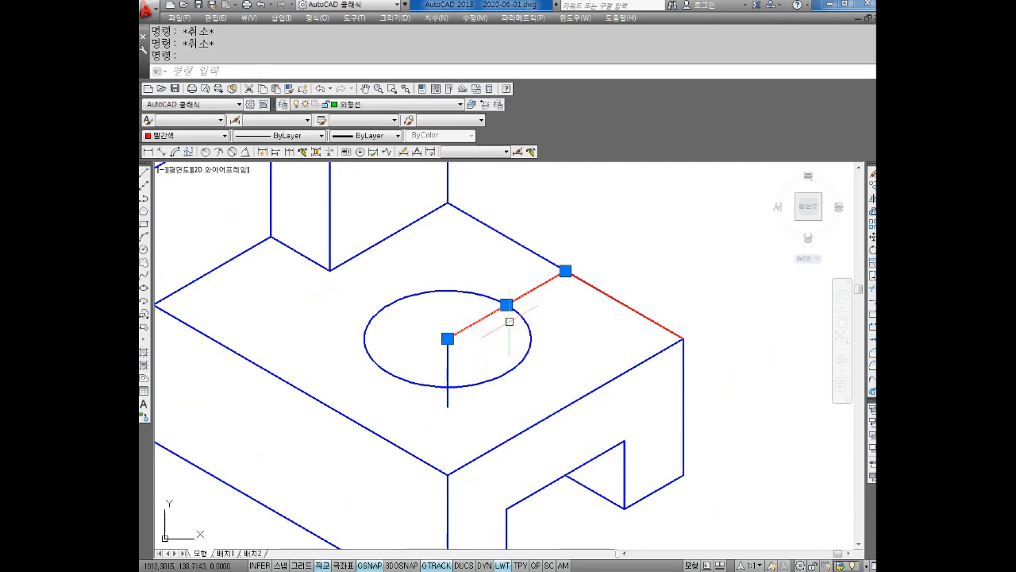
{"action": "key", "text": "Delete"}
{"action": "left_click", "coordinate": [594, 285]}
{"action": "key", "text": "Delete"}
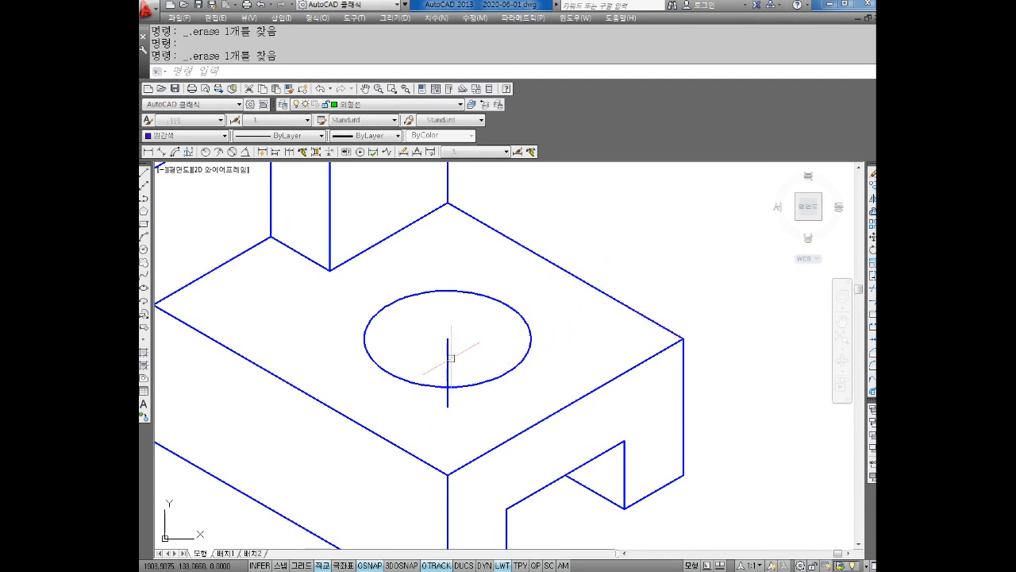
{"action": "left_click_drag", "start_coordinate": [477, 329], "coordinate": [431, 352]}
{"action": "key", "text": "Escape"}
{"action": "key", "text": "Escape"}
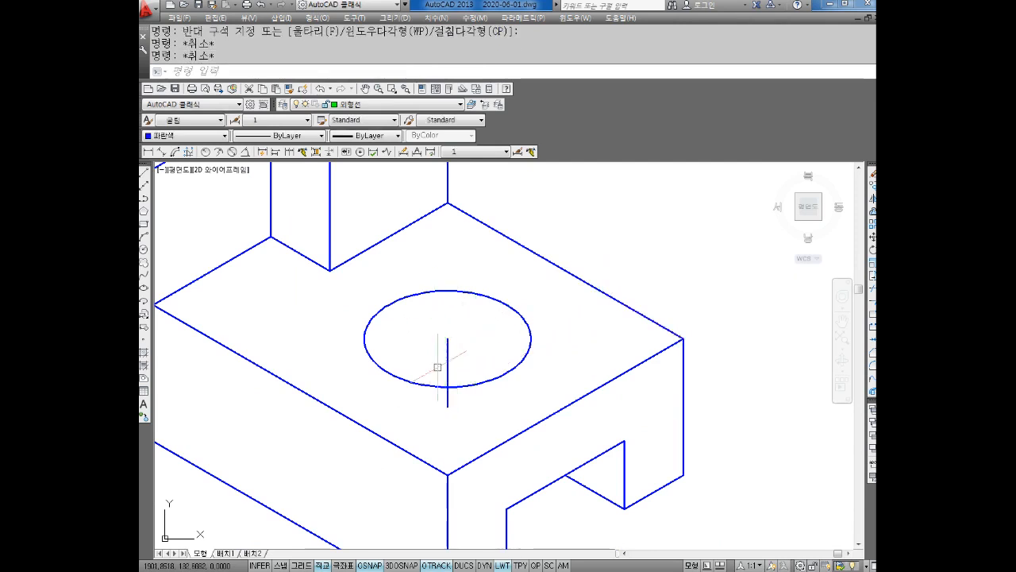
{"action": "middle_click_drag", "start_coordinate": [472, 360], "coordinate": [481, 361]}
{"action": "key", "text": "Escape"}
Copy the isocircle straight down from the vertical line's upper end to its lower end
{"action": "type", "text": "CO"}
{"action": "key", "text": "Return"}
{"action": "left_click", "coordinate": [534, 301]}
{"action": "left_click", "coordinate": [493, 336]}
{"action": "key", "text": "Return"}
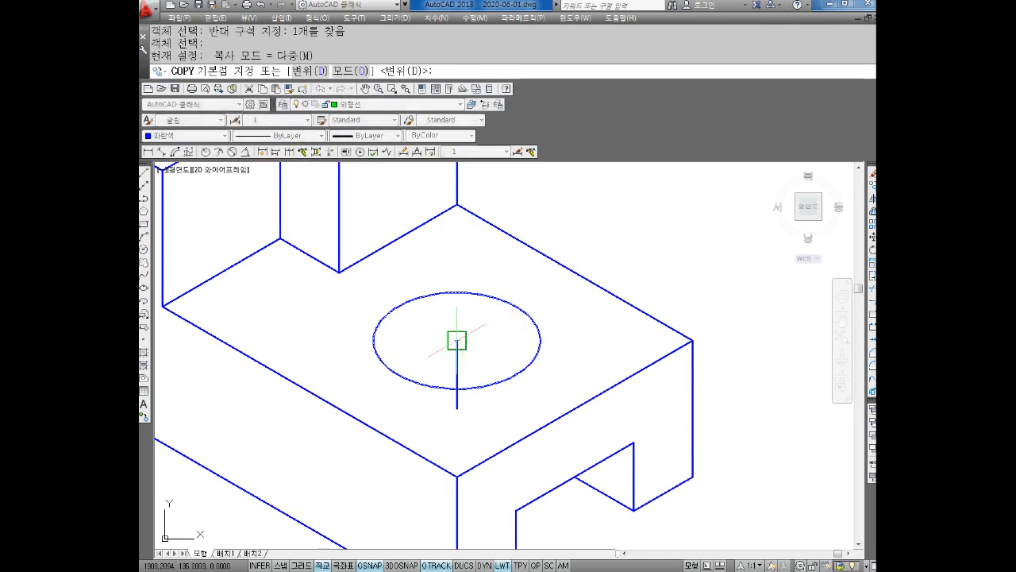
{"action": "left_click", "coordinate": [458, 340]}
{"action": "left_click", "coordinate": [458, 409]}
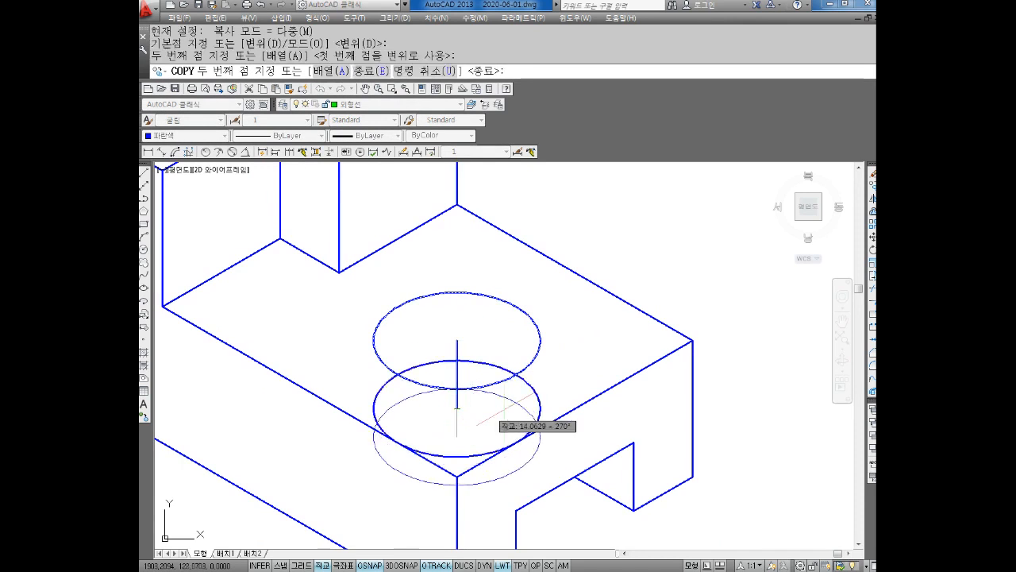
{"action": "key", "text": "Escape"}
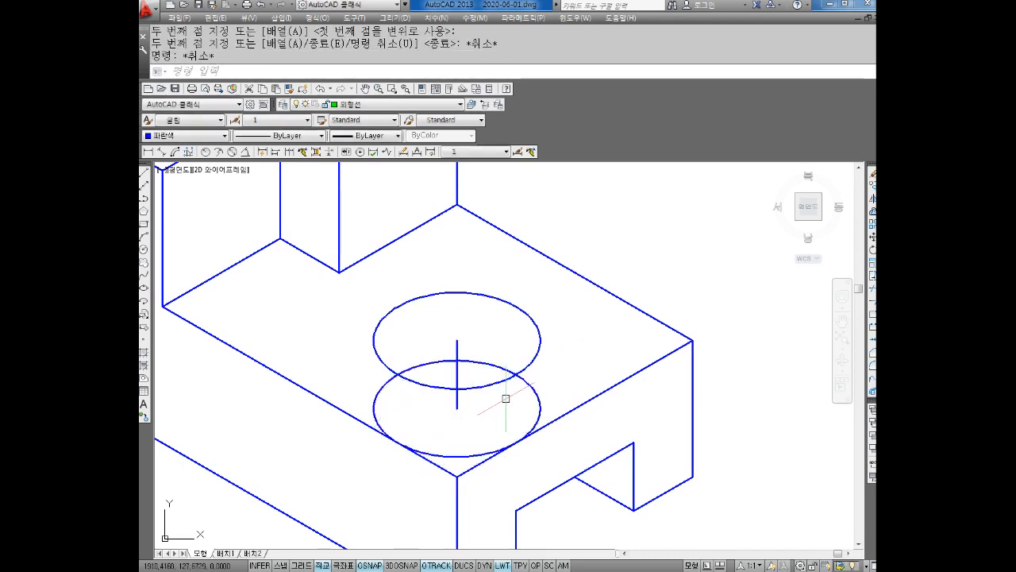
Trim the lower isocircle so that only its arc inside the upper isocircle remains
{"action": "middle_click_drag", "start_coordinate": [506, 398], "coordinate": [508, 389]}
{"action": "type", "text": "tr"}
{"action": "key", "text": "Return"}
{"action": "key", "text": "Return"}
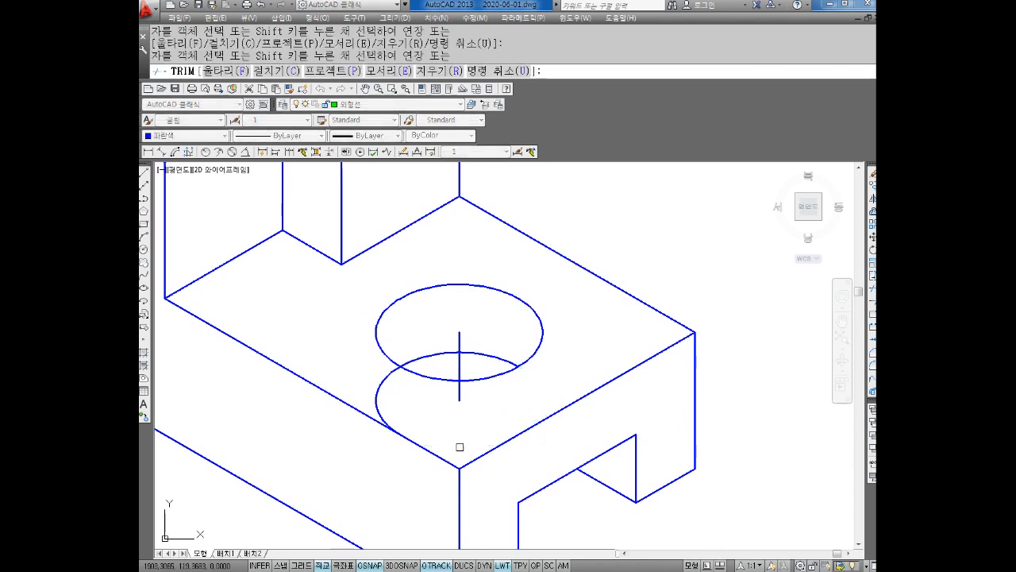
{"action": "key", "text": "Escape"}
{"action": "key", "text": "Escape"}
Erase the vertical construction line through the isocircle hole
{"action": "left_click", "coordinate": [464, 371]}
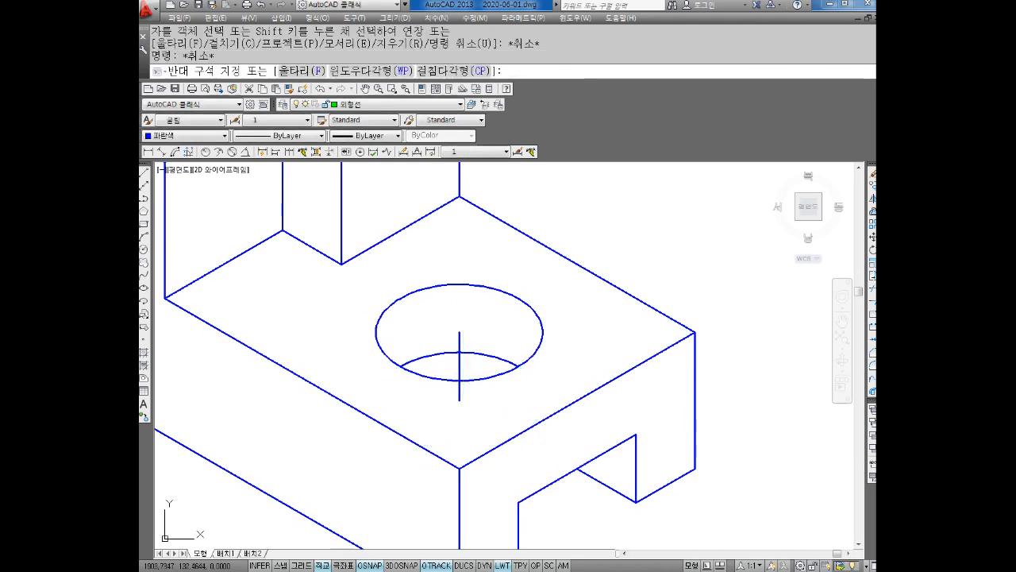
{"action": "left_click", "coordinate": [456, 362]}
{"action": "key", "text": "Delete"}
{"action": "scroll", "coordinate": [461, 365], "scroll_direction": "down", "scroll_amount": 3}
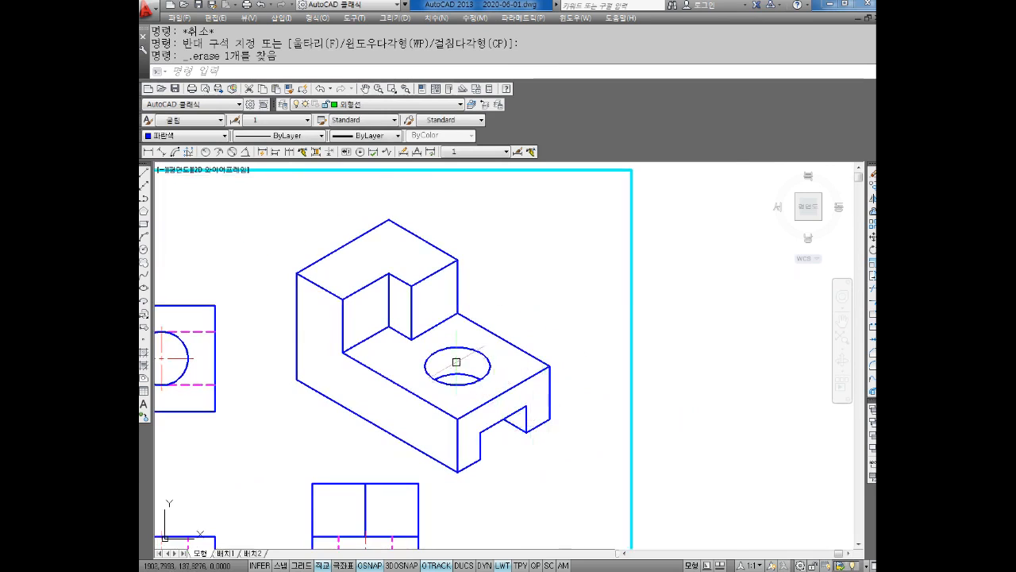
{"action": "scroll", "coordinate": [455, 363], "scroll_direction": "up", "scroll_amount": 2}
{"action": "scroll", "coordinate": [464, 390], "scroll_direction": "down", "scroll_amount": 2}
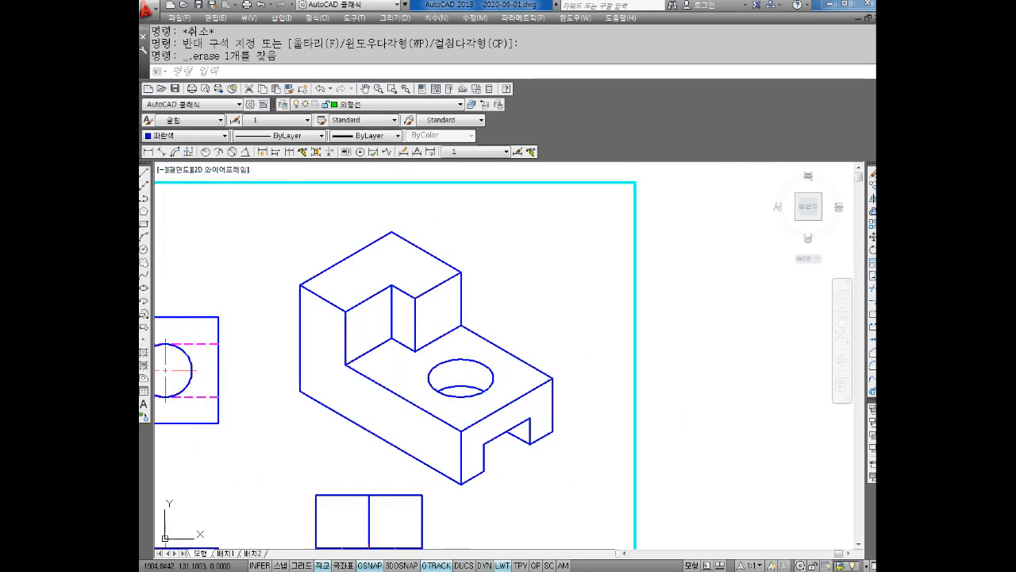
{"action": "middle_click_drag", "start_coordinate": [454, 397], "coordinate": [450, 380]}
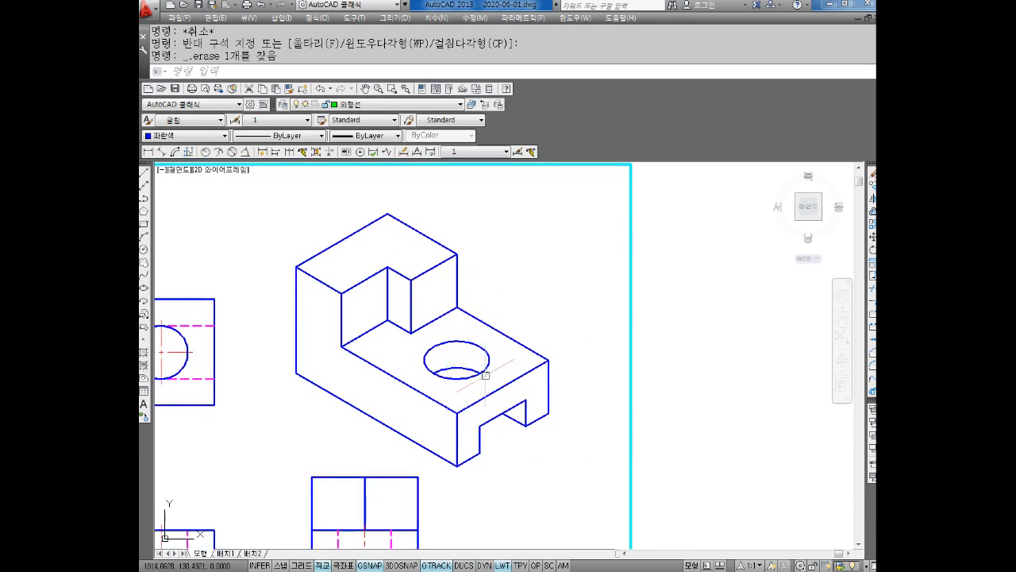
{"action": "key", "text": "Escape"}
{"action": "key", "text": "Escape"}
{"action": "key", "text": "Escape"}
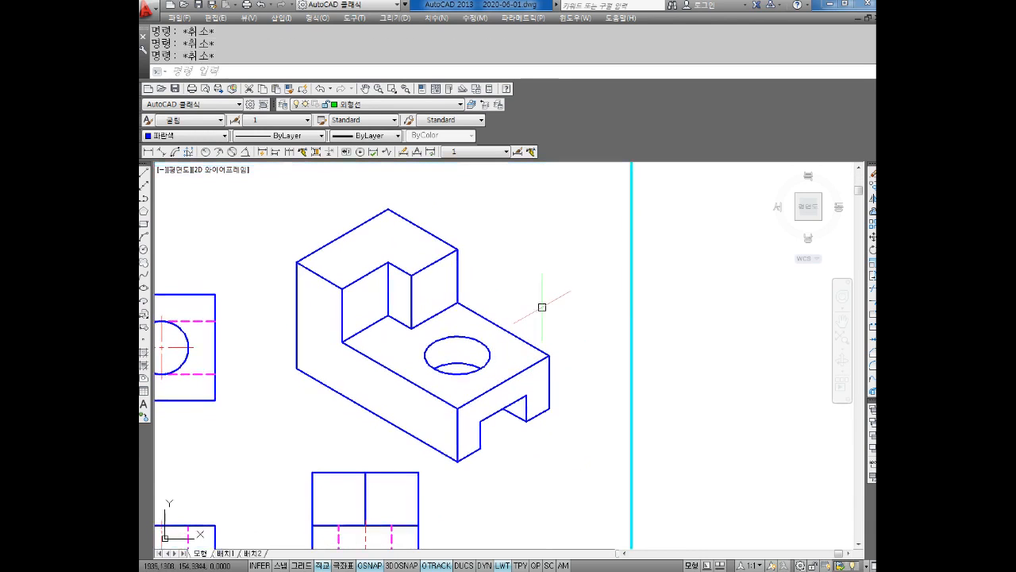
Scale the whole isometric view by 0.7, using a base point on the rim of its hole
{"action": "type", "text": "sc"}
{"action": "key", "text": "Return"}
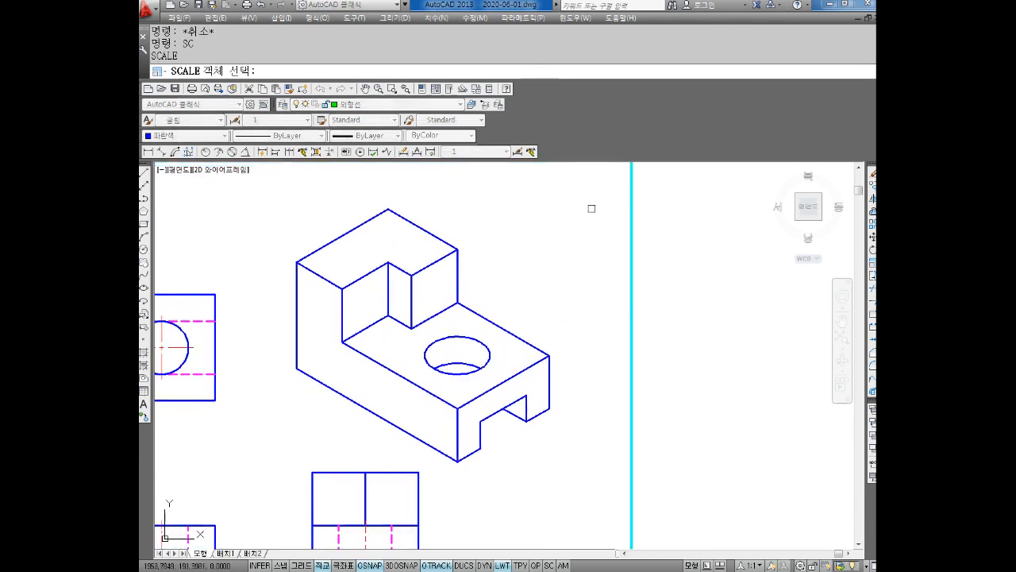
{"action": "left_click", "coordinate": [582, 229]}
{"action": "left_click", "coordinate": [266, 471]}
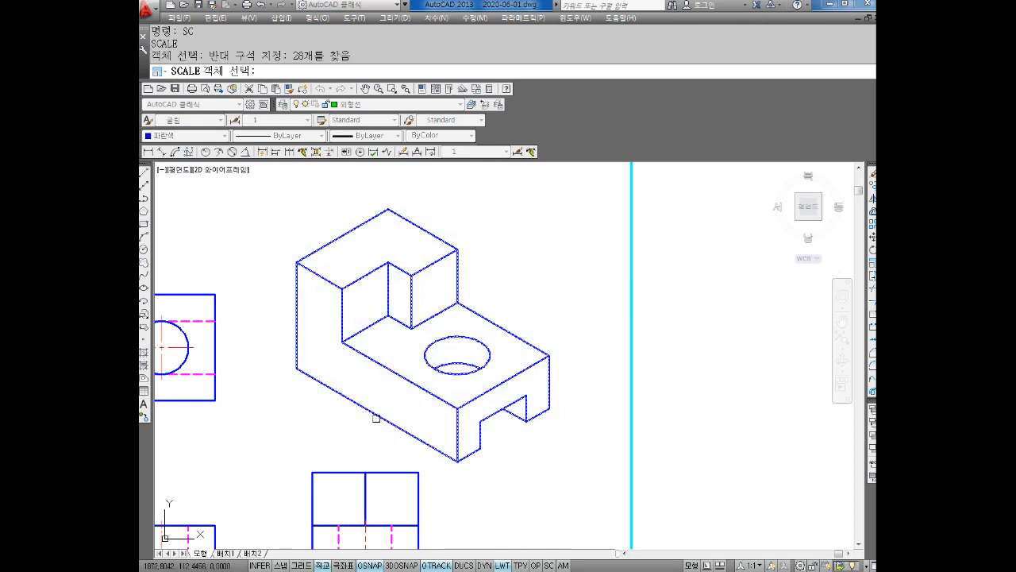
{"action": "key", "text": "Return"}
{"action": "left_click", "coordinate": [430, 344]}
{"action": "type", "text": "0."}
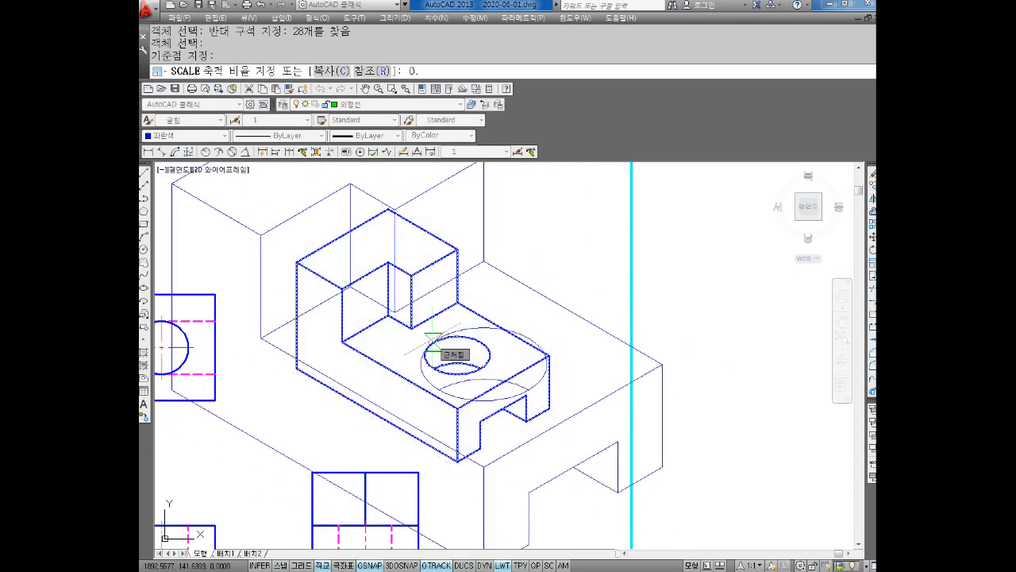
{"action": "type", "text": "7"}
{"action": "key", "text": "Return"}
{"action": "key", "text": "Escape"}
{"action": "key", "text": "Escape"}
{"action": "middle_click_drag", "start_coordinate": [463, 338], "coordinate": [468, 325]}
{"action": "key", "text": "Escape"}
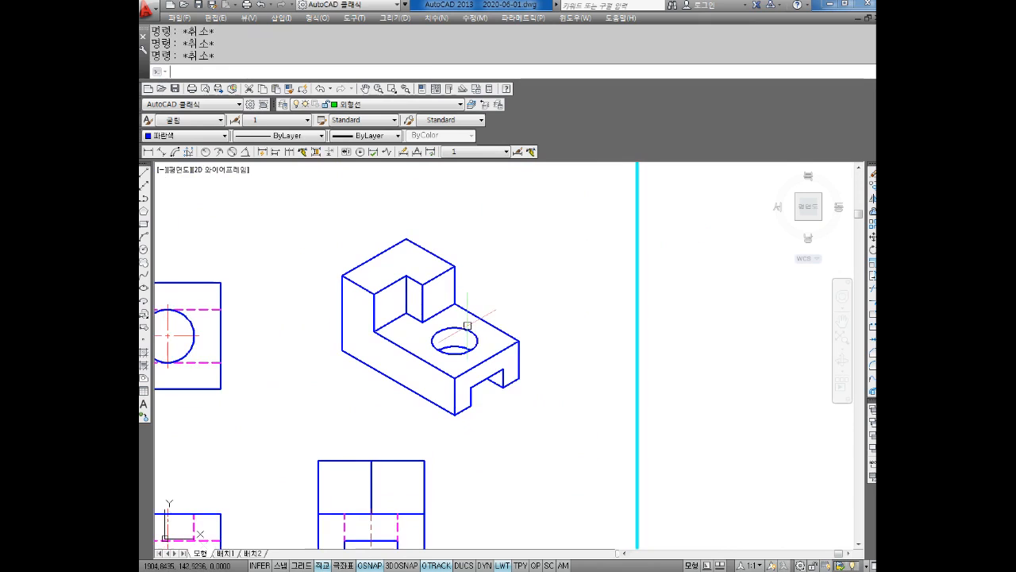
Turn ortho off and move the scaled isometric view slightly left and up, above the side view
{"action": "type", "text": "M"}
{"action": "key", "text": "Return"}
{"action": "left_click", "coordinate": [552, 222]}
{"action": "left_click", "coordinate": [310, 424]}
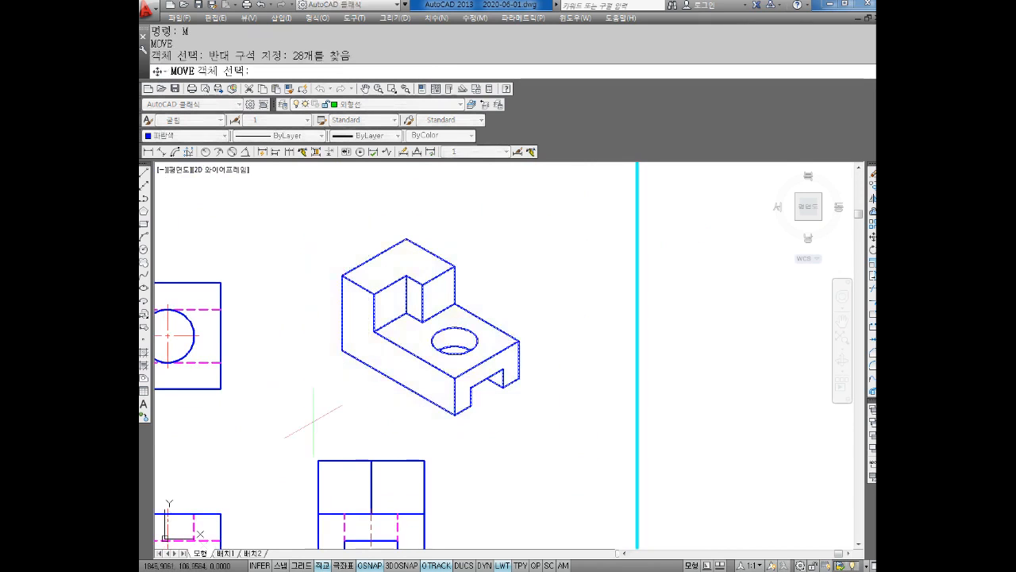
{"action": "key", "text": "Return"}
{"action": "left_click", "coordinate": [314, 416]}
{"action": "key", "text": "F8"}
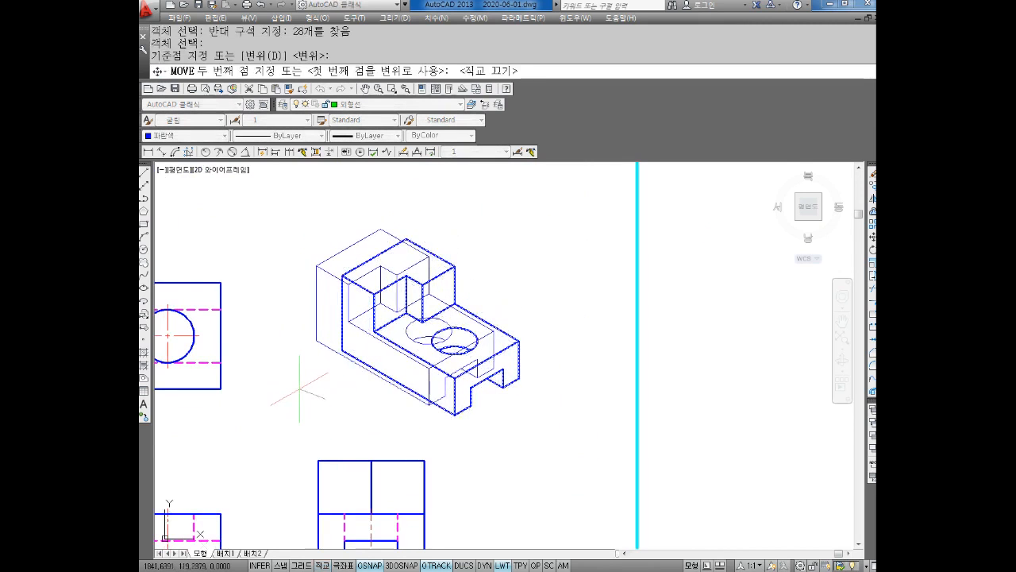
{"action": "key", "text": "Escape"}
{"action": "scroll", "coordinate": [295, 384], "scroll_direction": "down", "scroll_amount": 4}
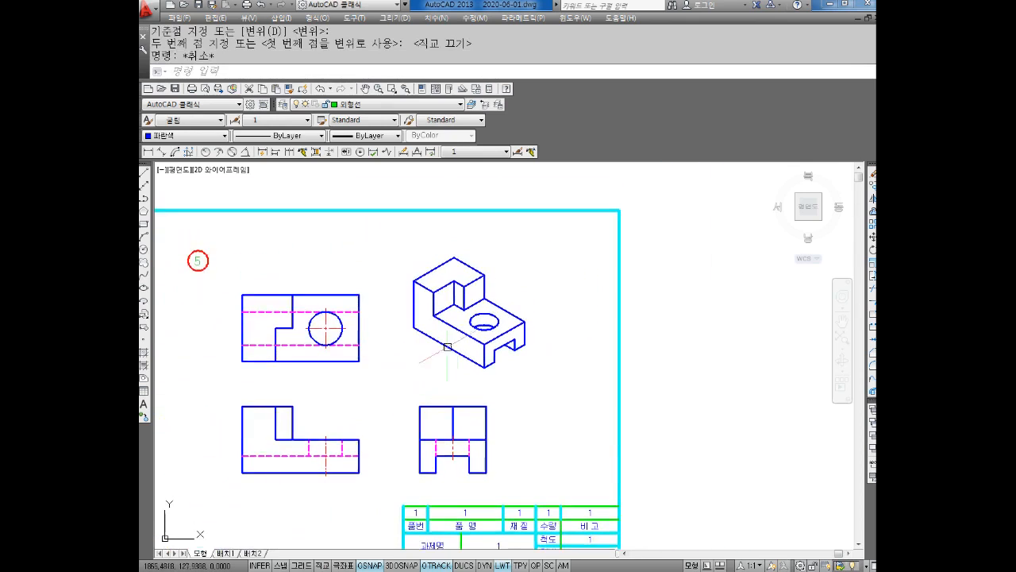
{"action": "key", "text": "Escape"}
{"action": "key", "text": "Escape"}
{"action": "key", "text": "Escape"}
{"action": "middle_click_drag", "start_coordinate": [456, 358], "coordinate": [455, 367]}
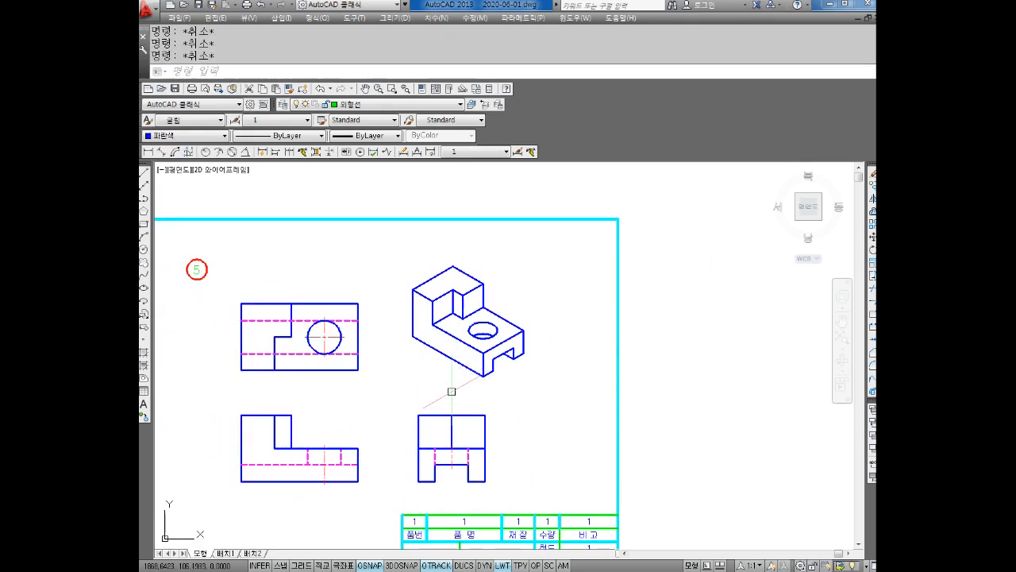
{"action": "mouse_move", "coordinate": [446, 373]}
{"action": "middle_mouse_down"}
{"action": "mouse_move", "coordinate": [467, 353]}
{"action": "mouse_move", "coordinate": [460, 359]}
{"action": "middle_mouse_up"}
{"action": "middle_click_drag", "start_coordinate": [506, 308], "coordinate": [513, 298]}
{"action": "mouse_move", "coordinate": [558, 366]}
{"action": "middle_mouse_down"}
{"action": "mouse_move", "coordinate": [537, 363]}
{"action": "mouse_move", "coordinate": [621, 376]}
{"action": "middle_mouse_up"}
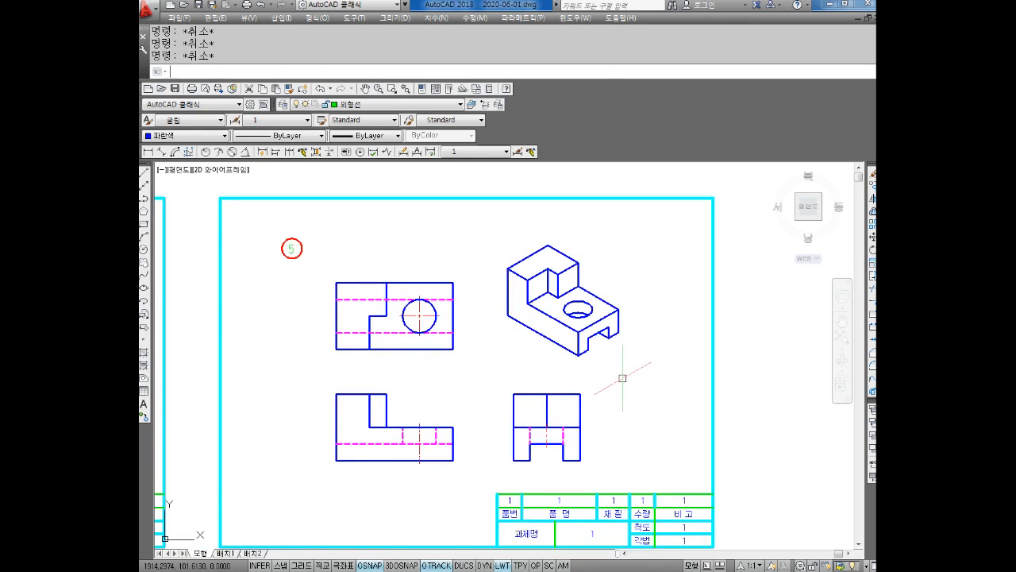
Set the snap style back to Standard, accepting the 10 spacing
{"action": "key", "text": "Return"}
{"action": "type", "text": "S"}
{"action": "key", "text": "Return"}
{"action": "type", "text": "S"}
{"action": "key", "text": "Return"}
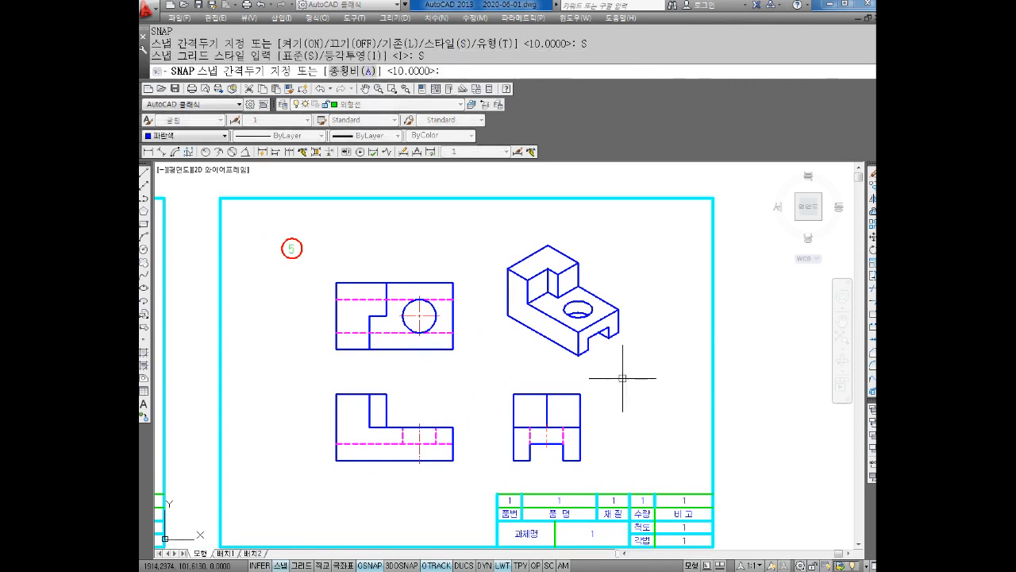
{"action": "key", "text": "Return"}
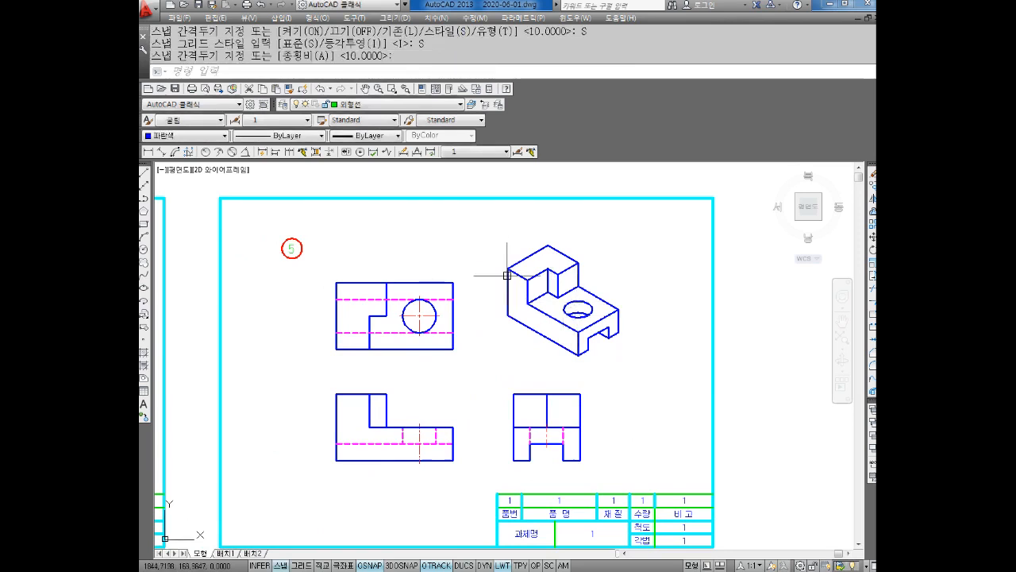
Turn snap mode off
{"action": "key", "text": "Escape"}
{"action": "key", "text": "Escape"}
{"action": "key", "text": "Escape"}
{"action": "scroll", "coordinate": [447, 385], "scroll_direction": "up", "scroll_amount": 2}
{"action": "middle_click_drag", "start_coordinate": [443, 352], "coordinate": [467, 378]}
{"action": "scroll", "coordinate": [467, 378], "scroll_direction": "down", "scroll_amount": 2}
{"action": "left_click", "coordinate": [280, 565]}
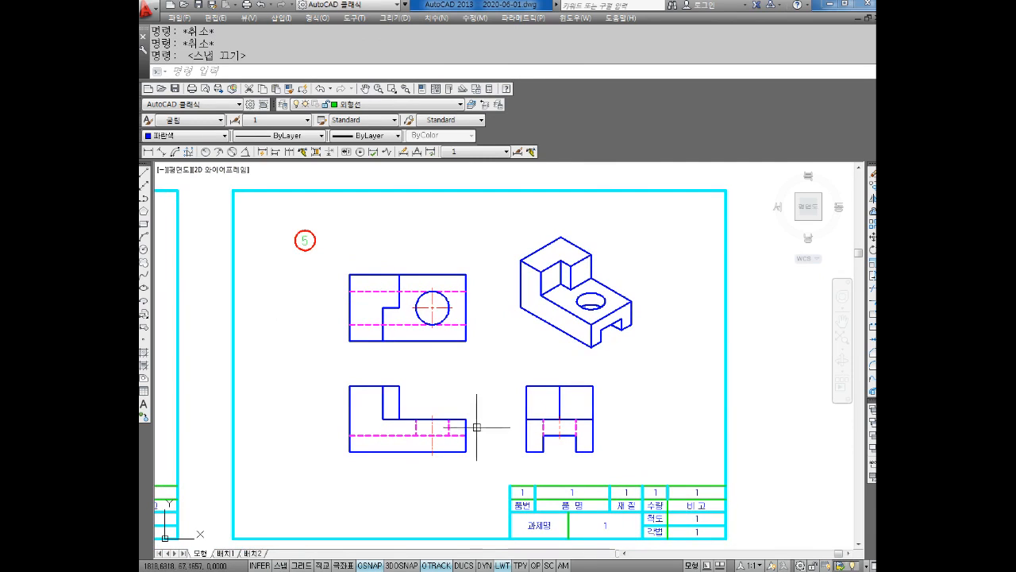
Add a linear dimension below the front view for its overall width
{"action": "middle_click_drag", "start_coordinate": [476, 427], "coordinate": [458, 371]}
{"action": "key", "text": "Escape"}
{"action": "key", "text": "Escape"}
{"action": "left_click", "coordinate": [148, 151]}
{"action": "scroll", "coordinate": [392, 389], "scroll_direction": "up", "scroll_amount": 4}
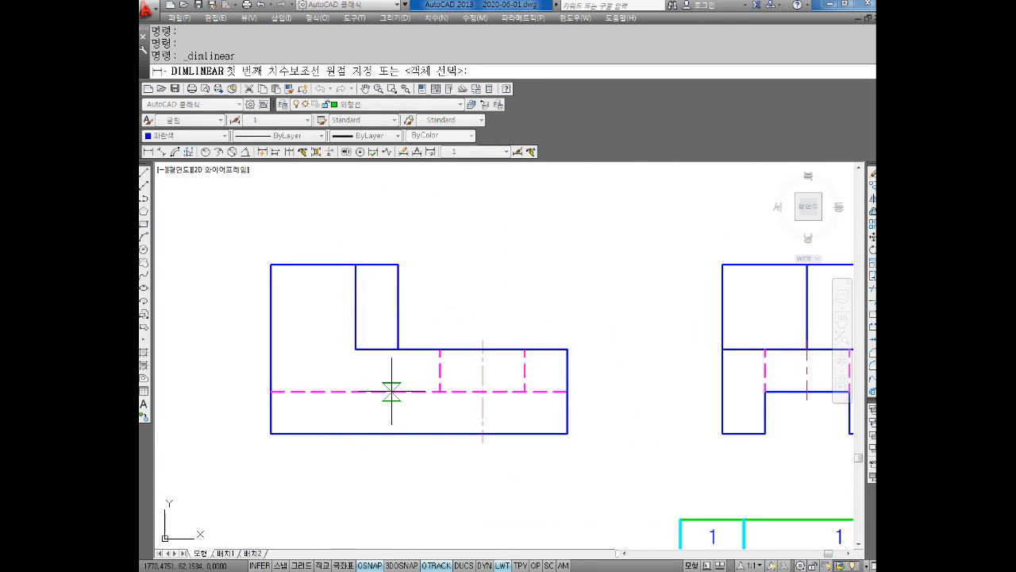
{"action": "left_click", "coordinate": [270, 434]}
{"action": "left_click", "coordinate": [567, 434]}
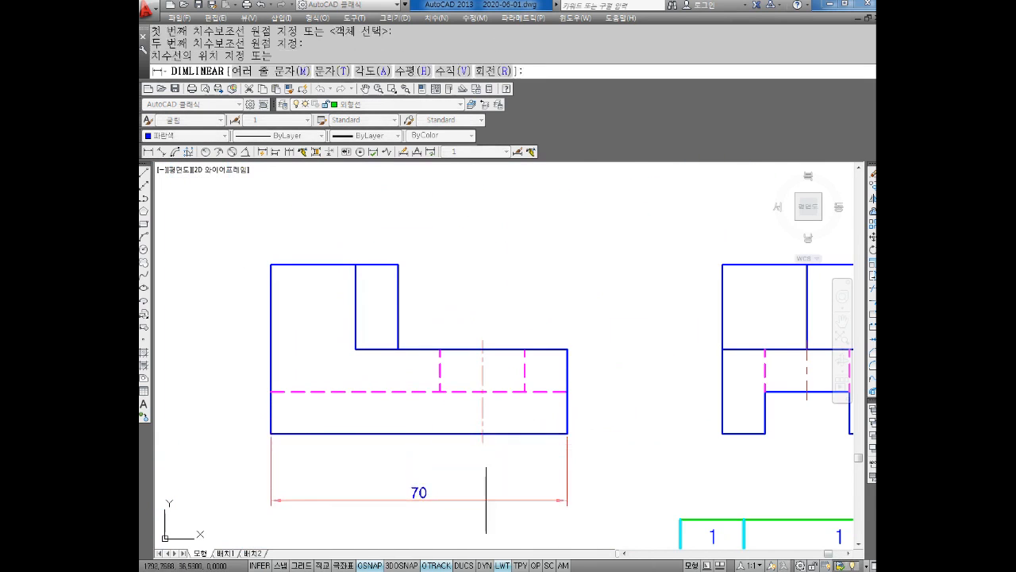
{"action": "left_click", "coordinate": [482, 501]}
Dimension the front view's overall height on its left side and the lower block's height on its right side
{"action": "key", "text": "Return"}
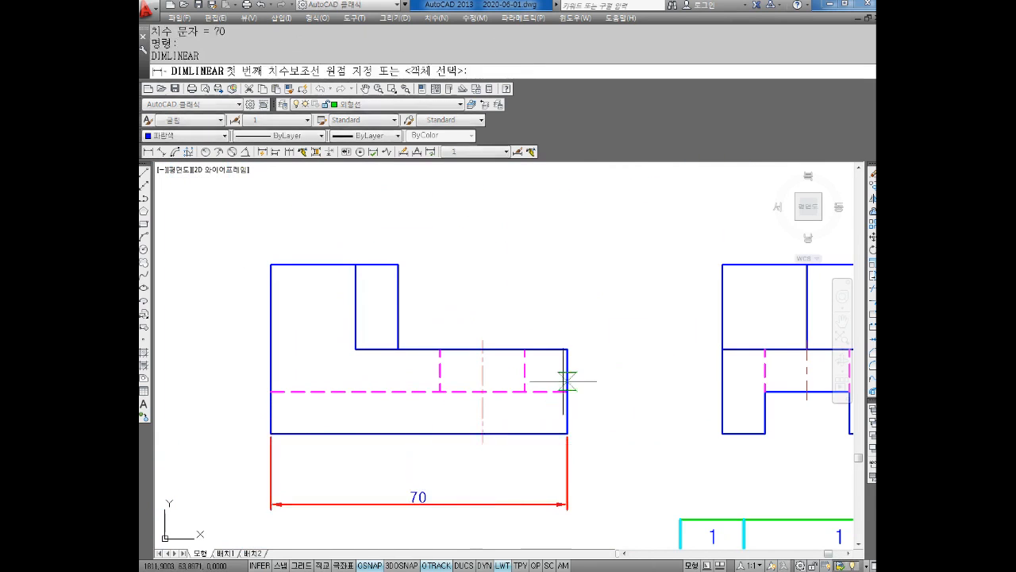
{"action": "left_click", "coordinate": [271, 264]}
{"action": "left_click", "coordinate": [270, 433]}
{"action": "left_click", "coordinate": [209, 406]}
{"action": "key", "text": "Return"}
{"action": "left_click", "coordinate": [569, 350]}
{"action": "left_click", "coordinate": [567, 433]}
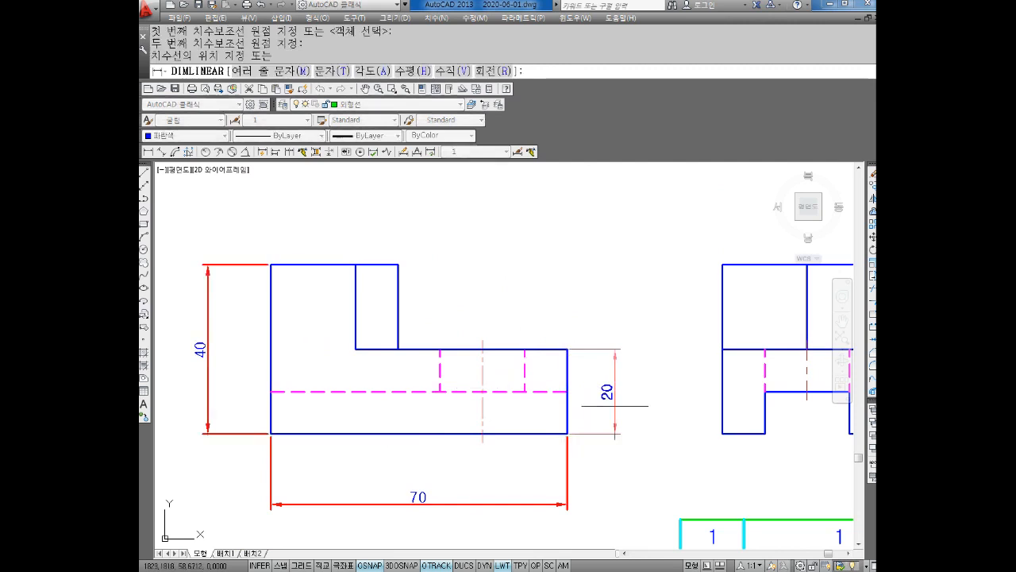
{"action": "left_click", "coordinate": [616, 401]}
Dimension the horizontal distance from the front view's right edge to the hole's centreline, placed above the lower block
{"action": "middle_click_drag", "start_coordinate": [489, 346], "coordinate": [489, 370]}
{"action": "middle_click_drag", "start_coordinate": [458, 336], "coordinate": [447, 321]}
{"action": "key", "text": "Return"}
{"action": "left_click", "coordinate": [555, 354]}
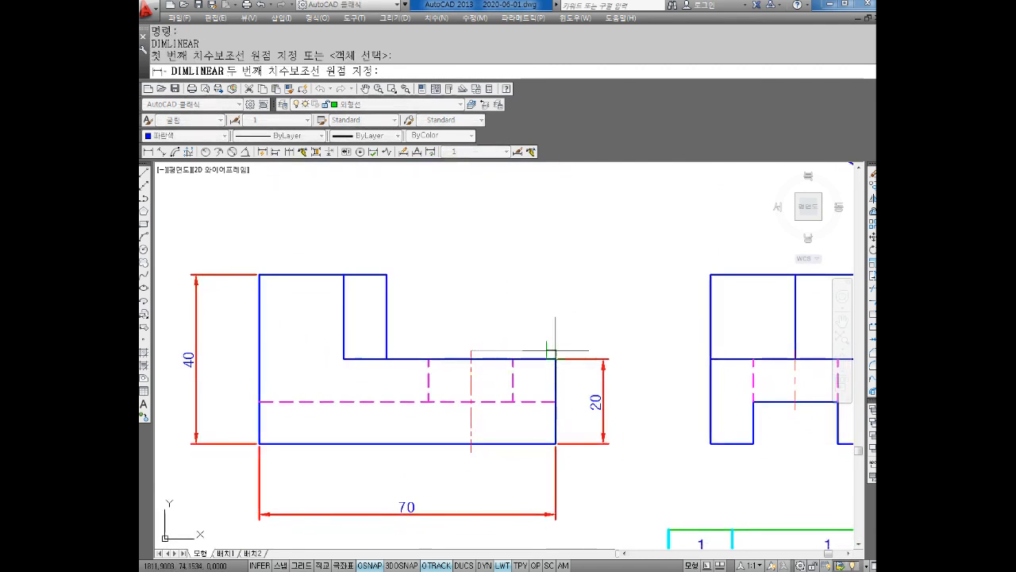
{"action": "left_click", "coordinate": [472, 358]}
{"action": "left_click", "coordinate": [513, 302]}
Dimension the height from the front view's bottom edge to the dashed slot line, placed inside the outline
{"action": "middle_click_drag", "start_coordinate": [487, 373], "coordinate": [488, 341]}
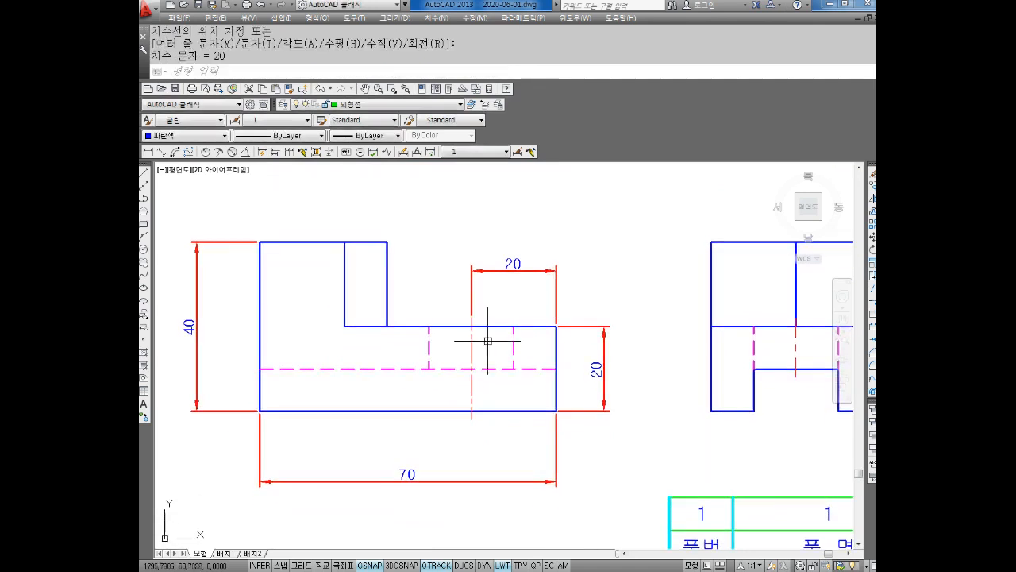
{"action": "key", "text": "Return"}
{"action": "left_click", "coordinate": [373, 369]}
{"action": "left_click", "coordinate": [373, 410]}
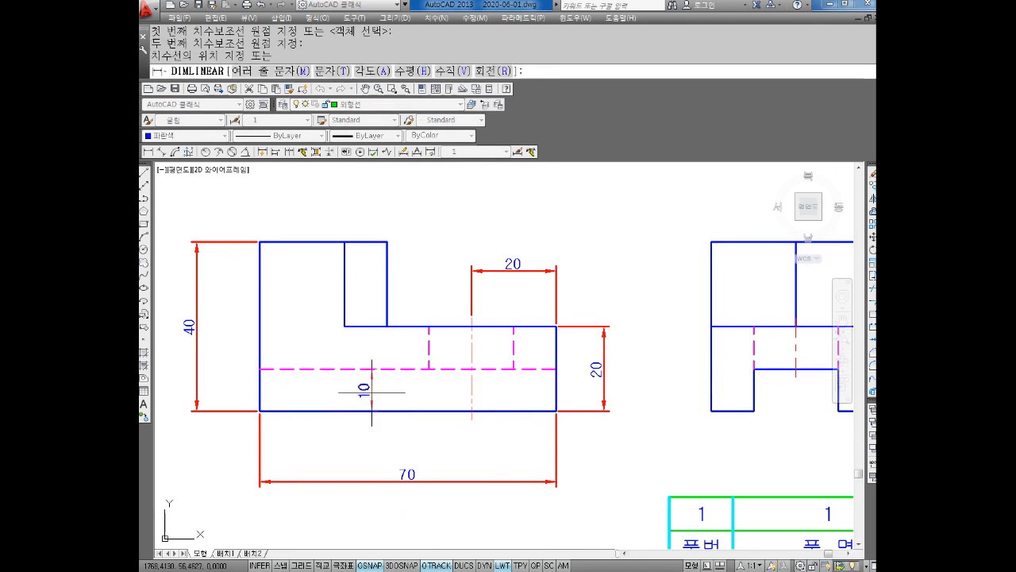
{"action": "left_click", "coordinate": [379, 390]}
Add a vertical linear dimension to the right of the top view for its overall depth
{"action": "scroll", "coordinate": [455, 390], "scroll_direction": "down", "scroll_amount": 4}
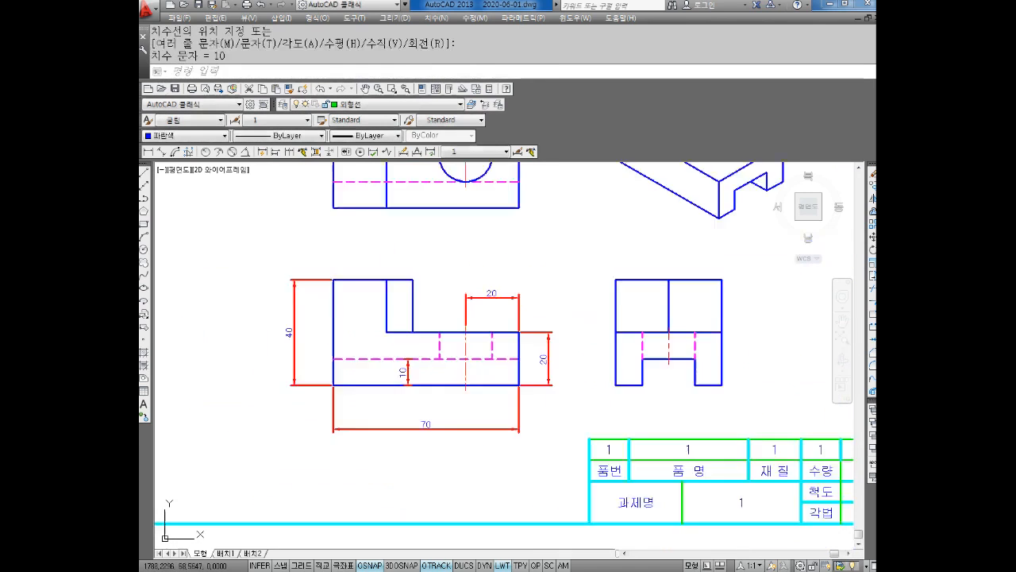
{"action": "scroll", "coordinate": [434, 290], "scroll_direction": "up", "scroll_amount": 2}
{"action": "left_click", "coordinate": [148, 151]}
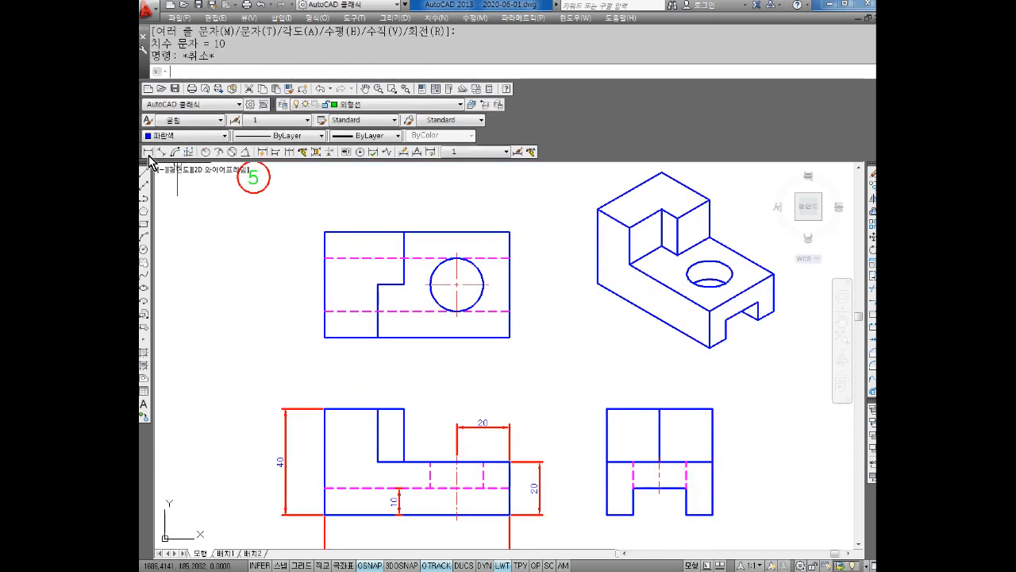
{"action": "left_click", "coordinate": [509, 231]}
{"action": "left_click", "coordinate": [509, 337]}
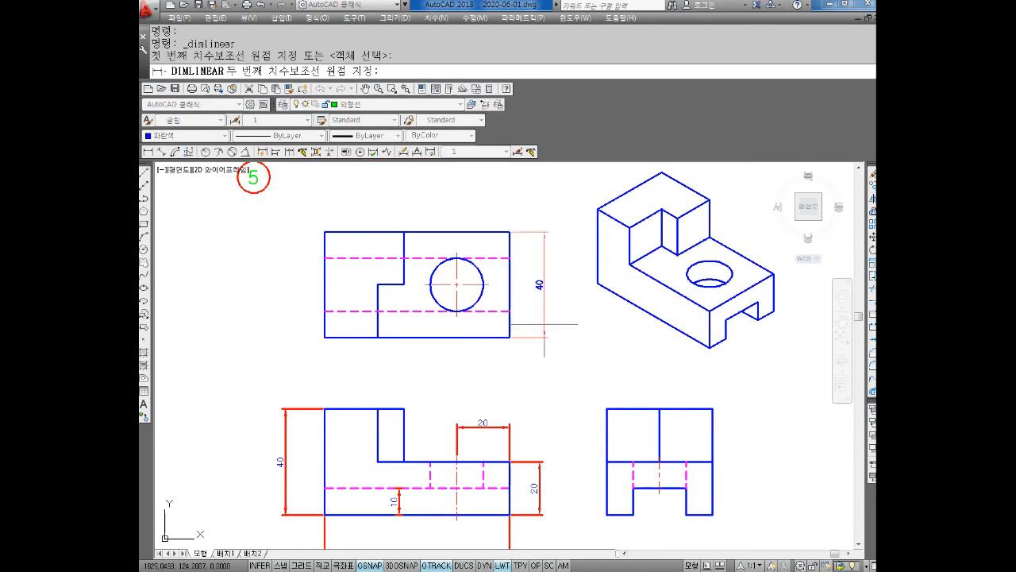
{"action": "left_click", "coordinate": [555, 305]}
{"action": "key", "text": "Return"}
{"action": "left_click", "coordinate": [405, 232]}
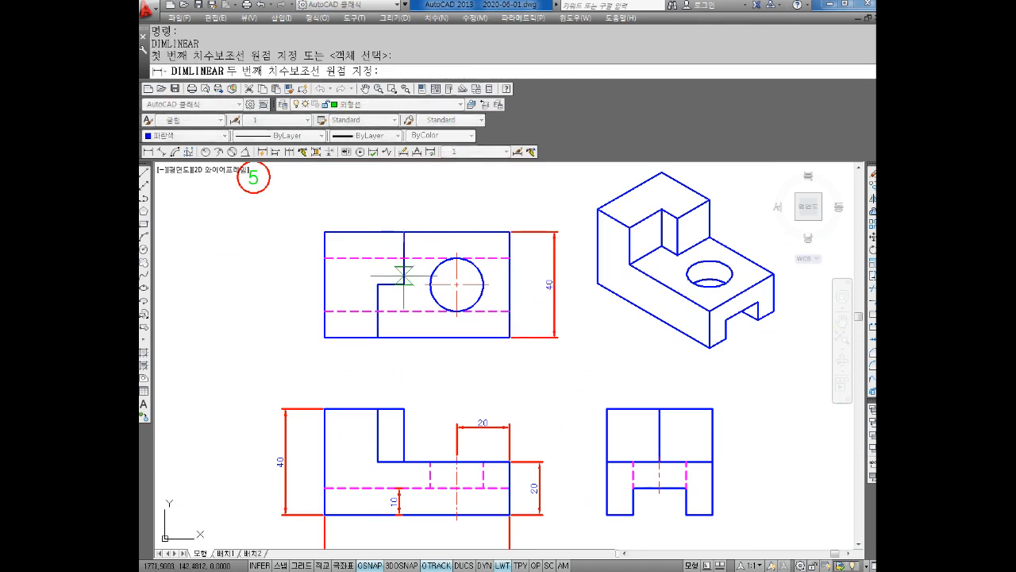
{"action": "left_click", "coordinate": [404, 284]}
{"action": "key", "text": "Escape"}
Dimension the vertical length of the notch's lower edge in the top view, placed just left of that edge
{"action": "key", "text": "Return"}
{"action": "left_click", "coordinate": [378, 284]}
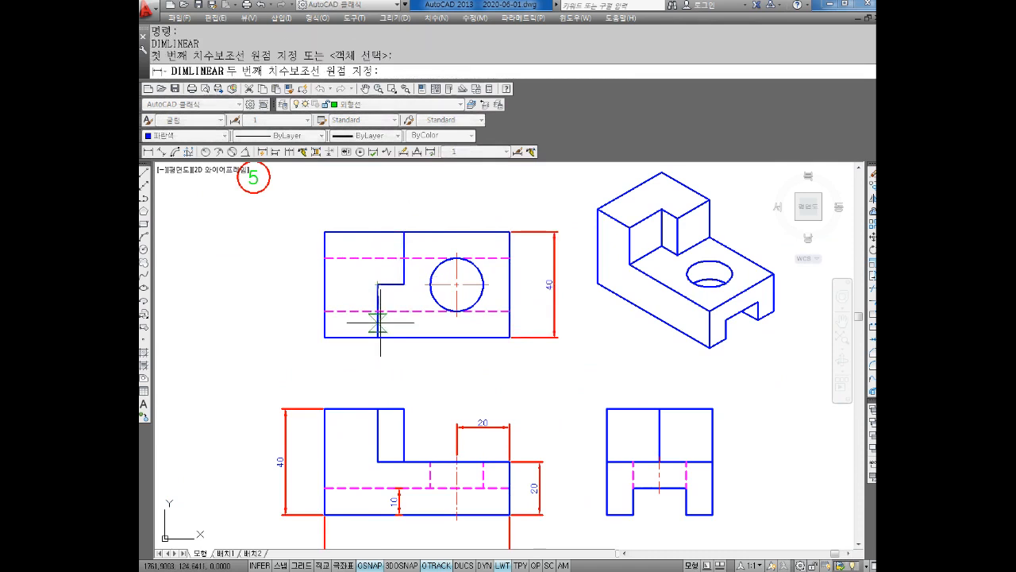
{"action": "left_click", "coordinate": [379, 337]}
{"action": "left_click", "coordinate": [358, 319]}
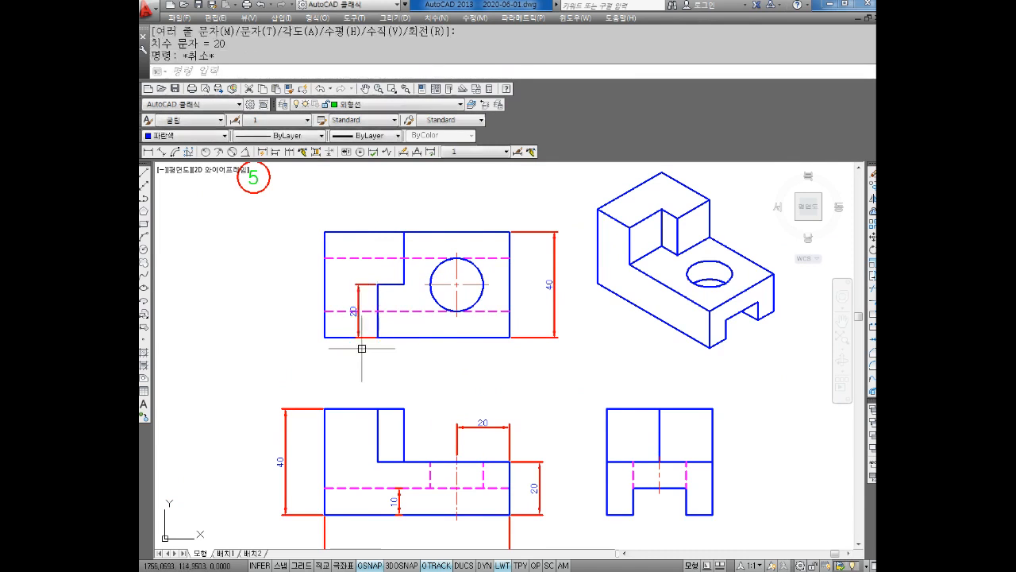
{"action": "key", "text": "Return"}
{"action": "left_click", "coordinate": [325, 276]}
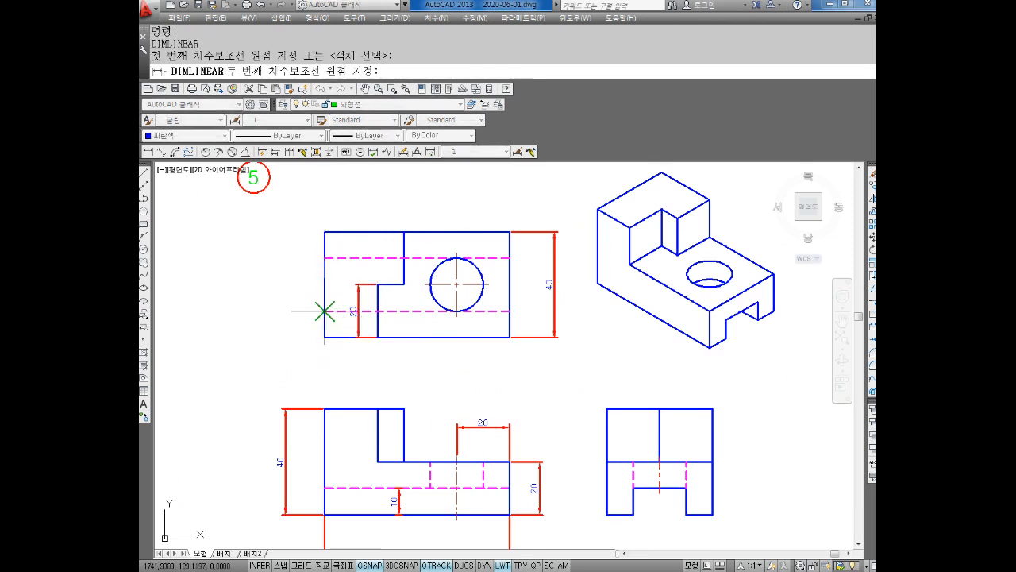
{"action": "left_click", "coordinate": [324, 311]}
{"action": "key", "text": "Escape"}
Dimension the vertical distance between the two dashed slot lines in the top view, placed between its outline and the overall depth dimension
{"action": "key", "text": "Return"}
{"action": "left_click", "coordinate": [510, 258]}
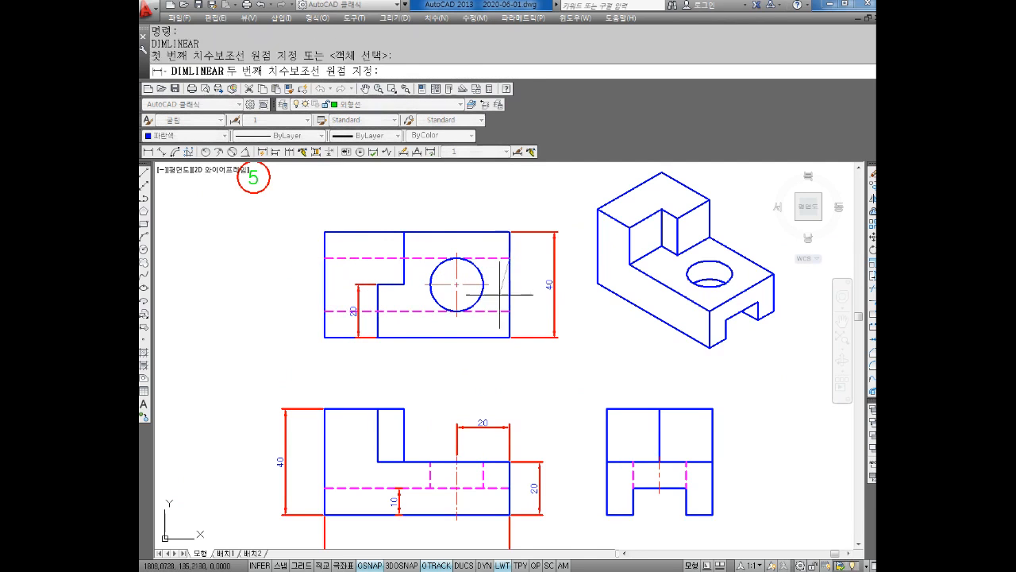
{"action": "left_click", "coordinate": [510, 312]}
{"action": "left_click", "coordinate": [537, 292]}
{"action": "key", "text": "Escape"}
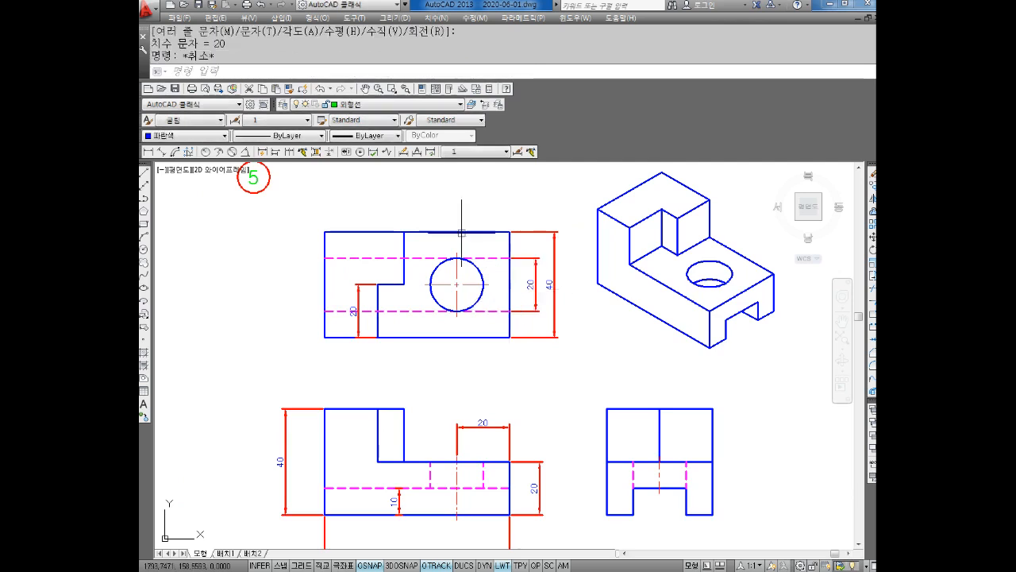
Add a diameter dimension to the hole circle in the top view, placed diagonally with its text above the view's outline
{"action": "left_click", "coordinate": [290, 156]}
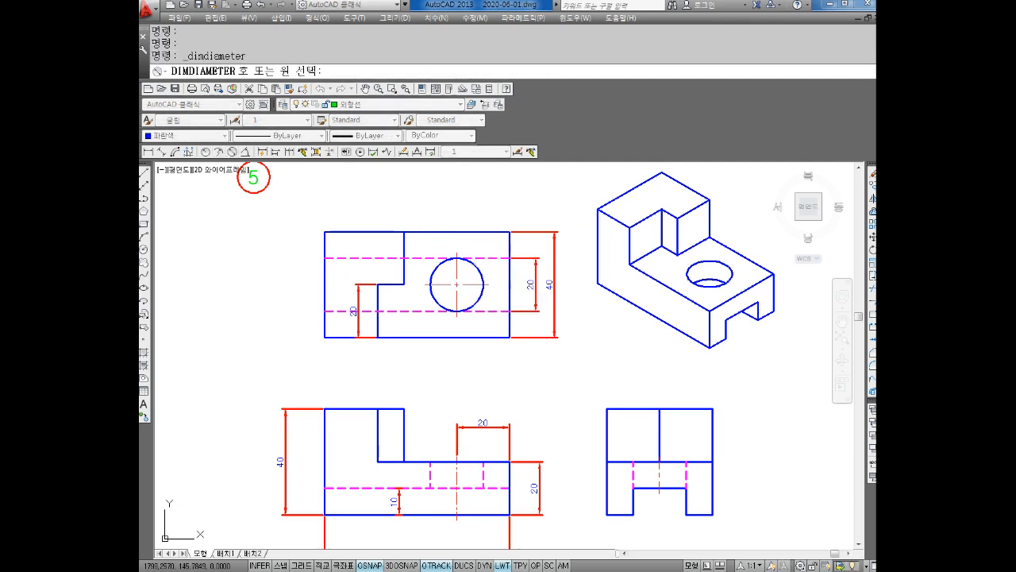
{"action": "left_click", "coordinate": [475, 266]}
{"action": "left_click", "coordinate": [486, 215]}
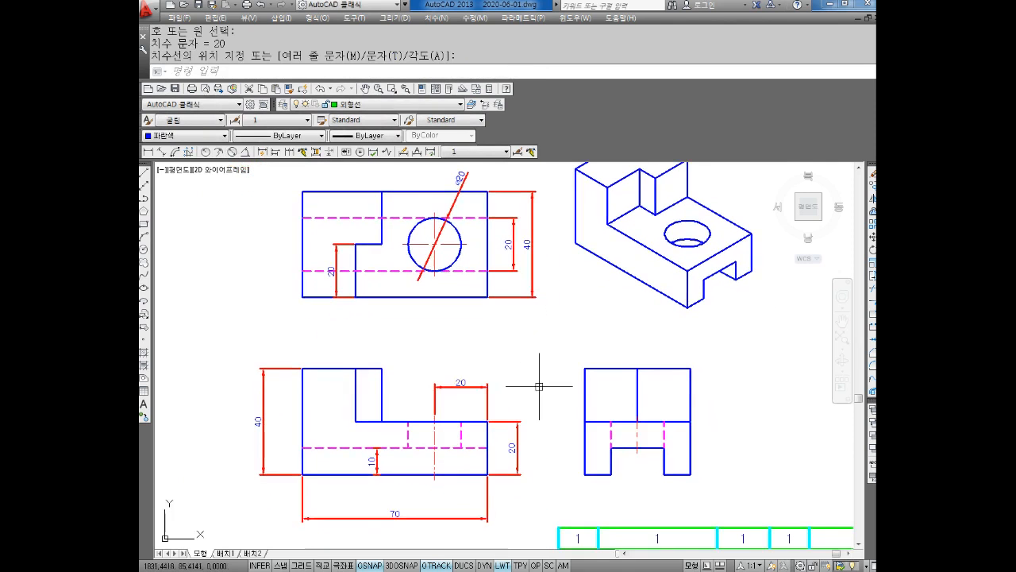
{"action": "scroll", "coordinate": [540, 386], "scroll_direction": "up", "scroll_amount": 2}
{"action": "scroll", "coordinate": [524, 373], "scroll_direction": "down", "scroll_amount": 5}
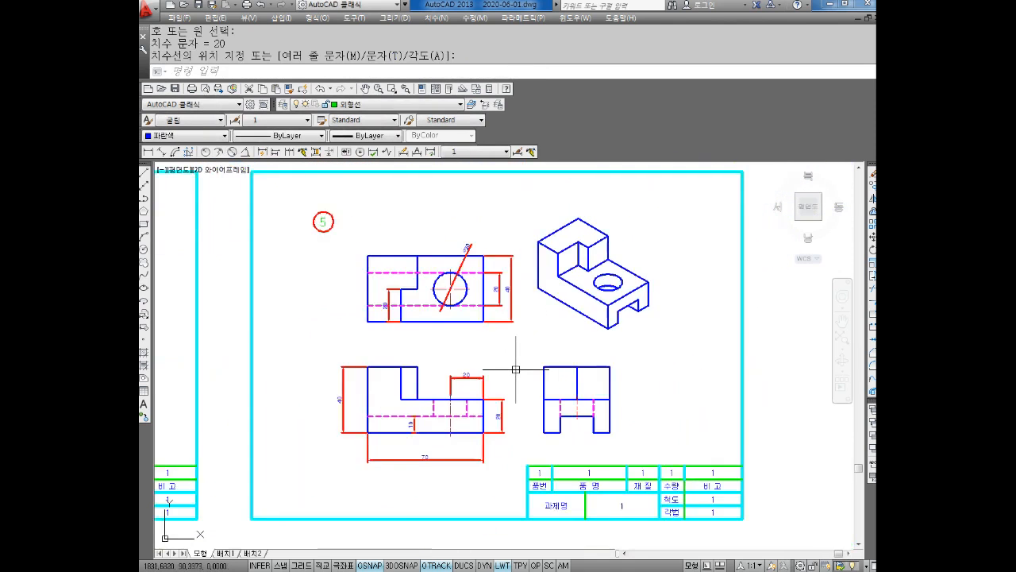
{"action": "scroll", "coordinate": [492, 356], "scroll_direction": "up", "scroll_amount": 2}
{"action": "scroll", "coordinate": [545, 352], "scroll_direction": "down", "scroll_amount": 2}
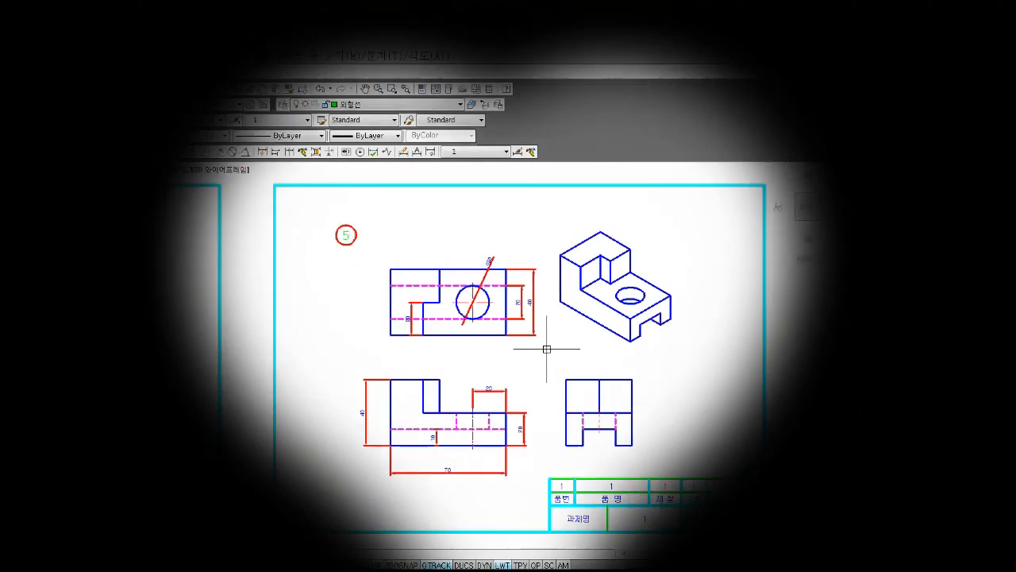